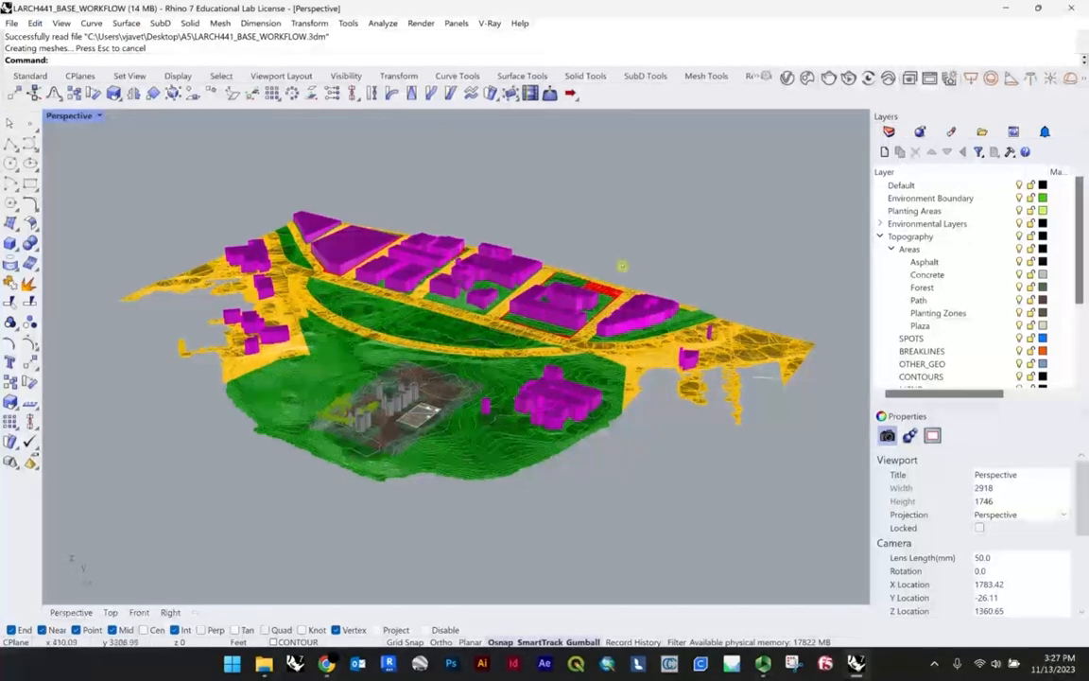
Step: Examine the site model from several angles, focusing on the terrain, buildings, trees and plaza within the project area
right_drag(621, 265, 644, 310)
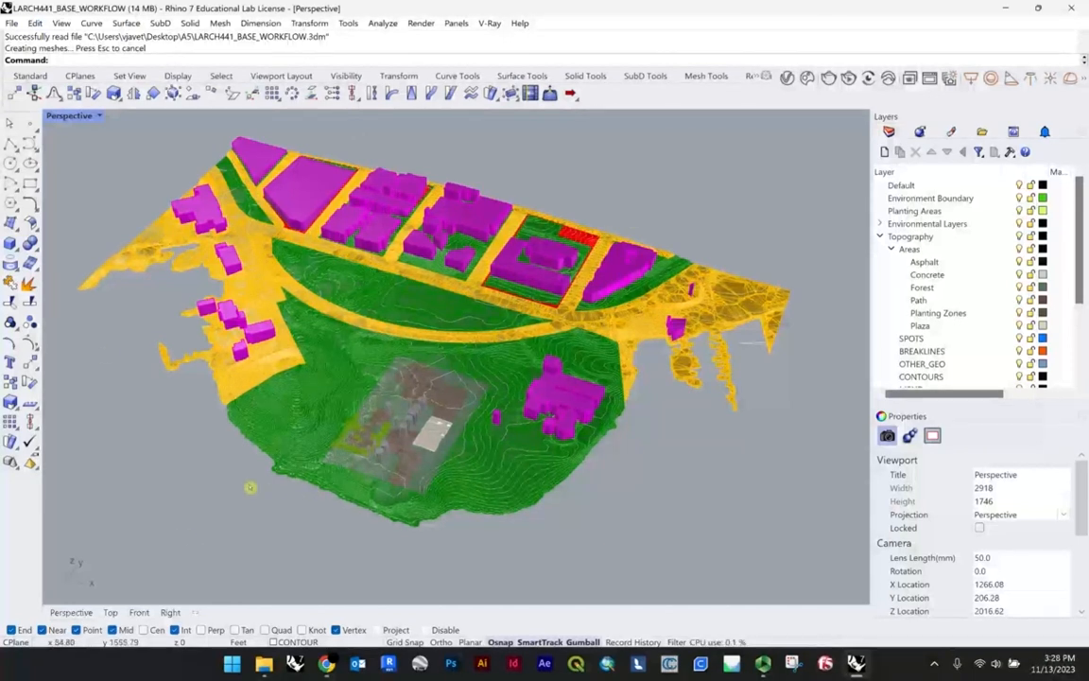
scroll(454, 445, up, 10)
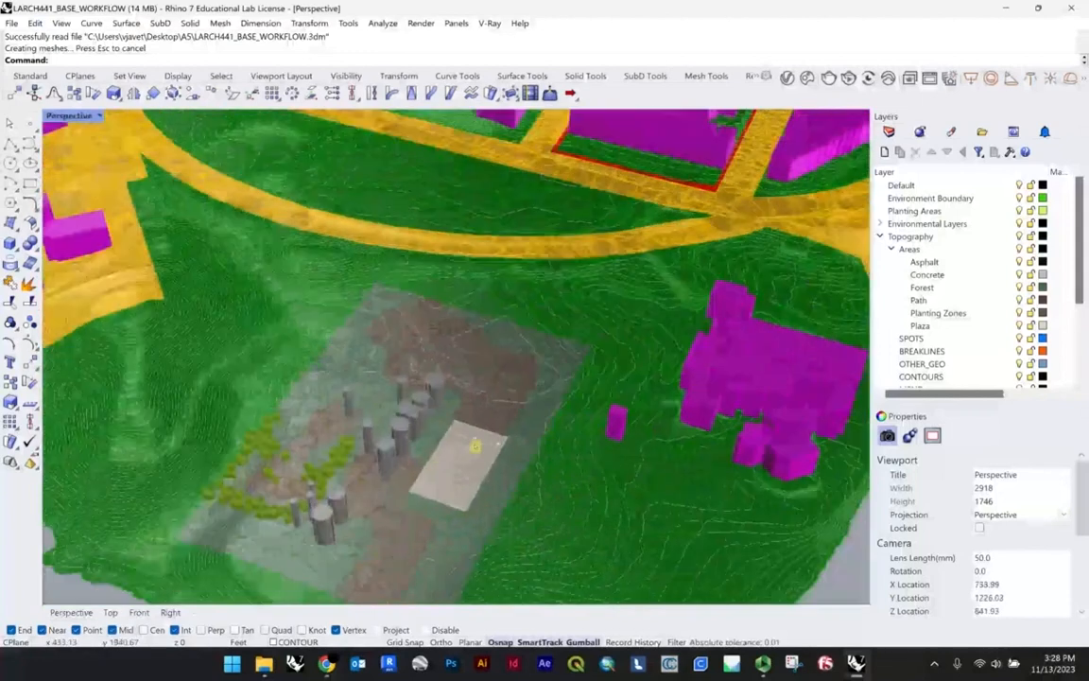
scroll(475, 445, down, 2)
right_drag(475, 445, 565, 398)
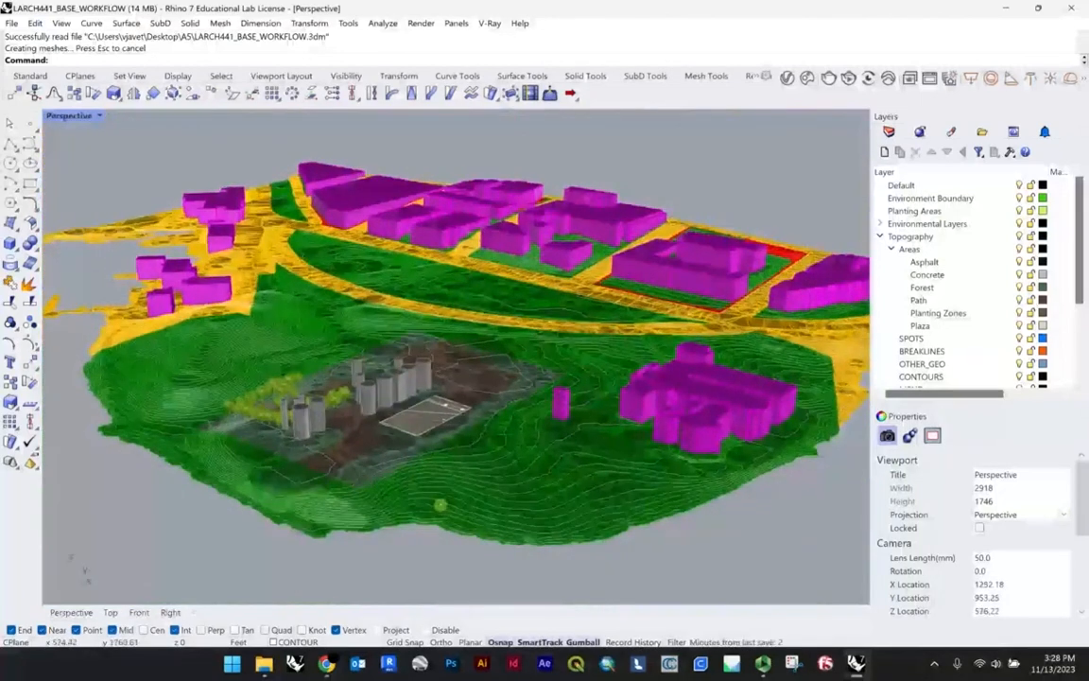
right_drag(381, 455, 434, 464)
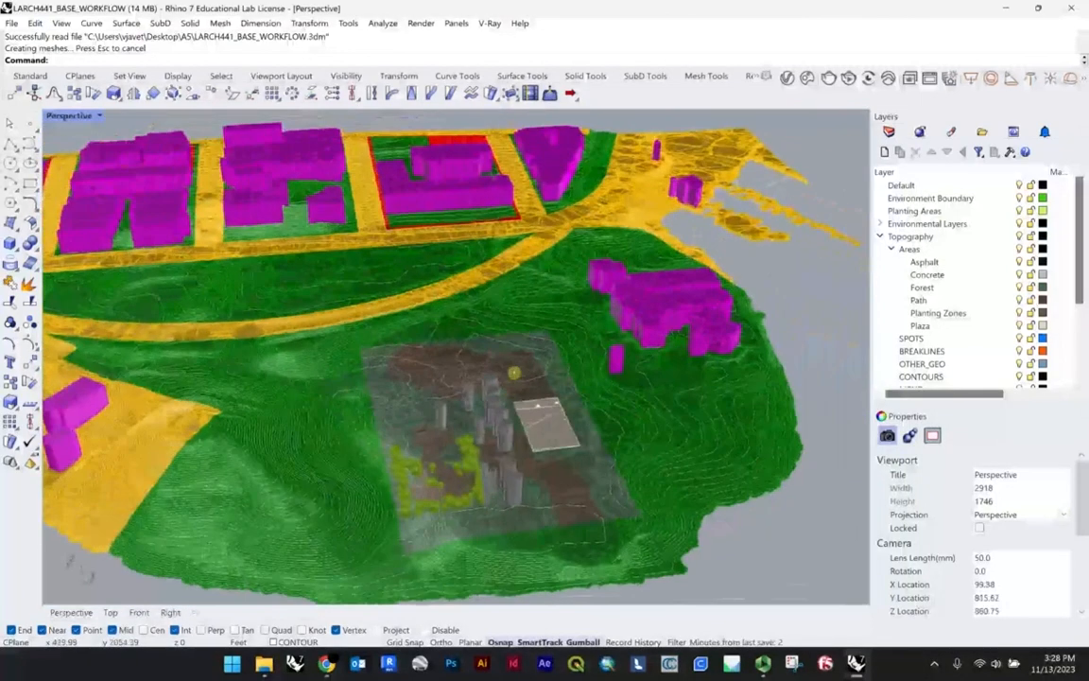
shift+right_drag(513, 373, 515, 342)
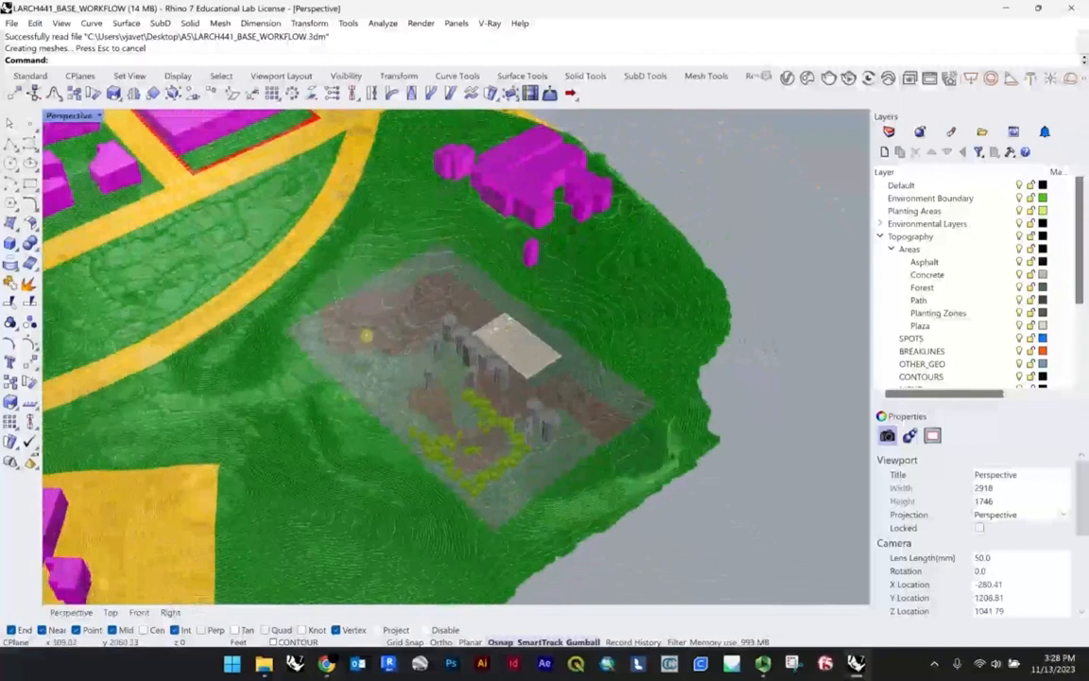
scroll(297, 321, up, 4)
scroll(313, 323, down, 7)
scroll(346, 328, up, 3)
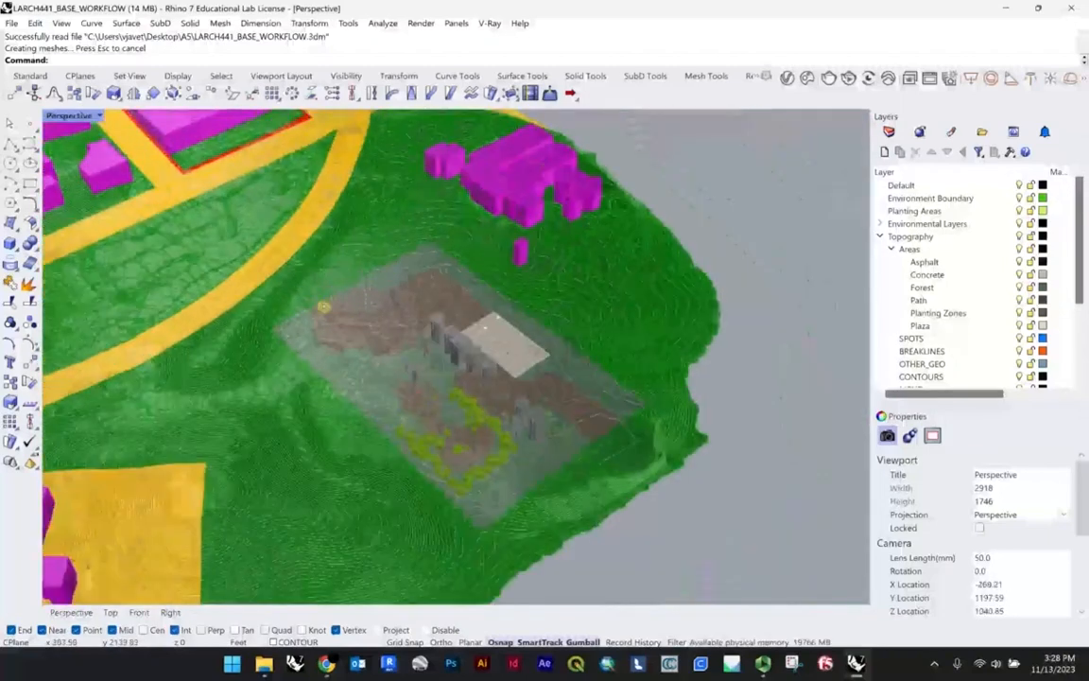
scroll(638, 403, up, 2)
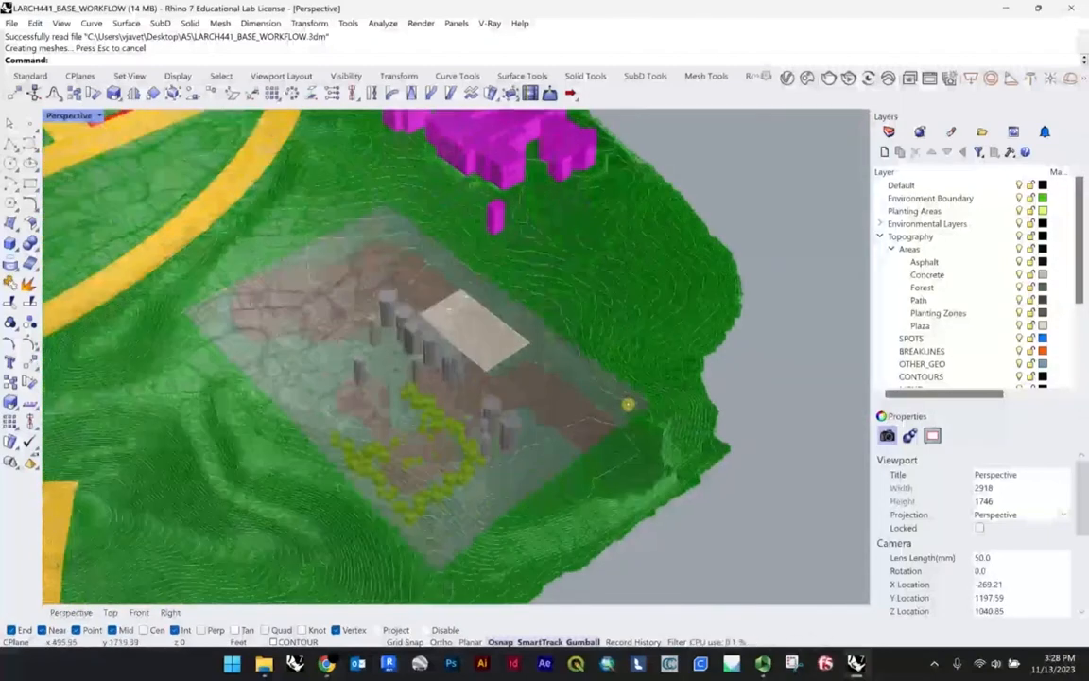
scroll(616, 418, down, 2)
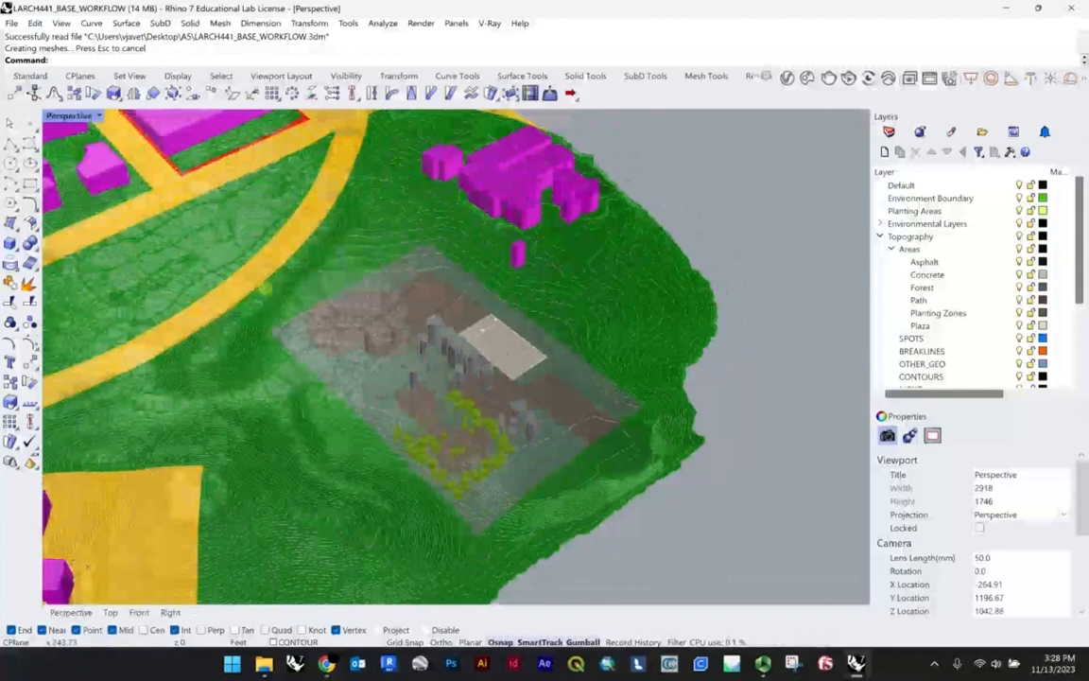
right_drag(565, 345, 469, 342)
scroll(482, 317, up, 3)
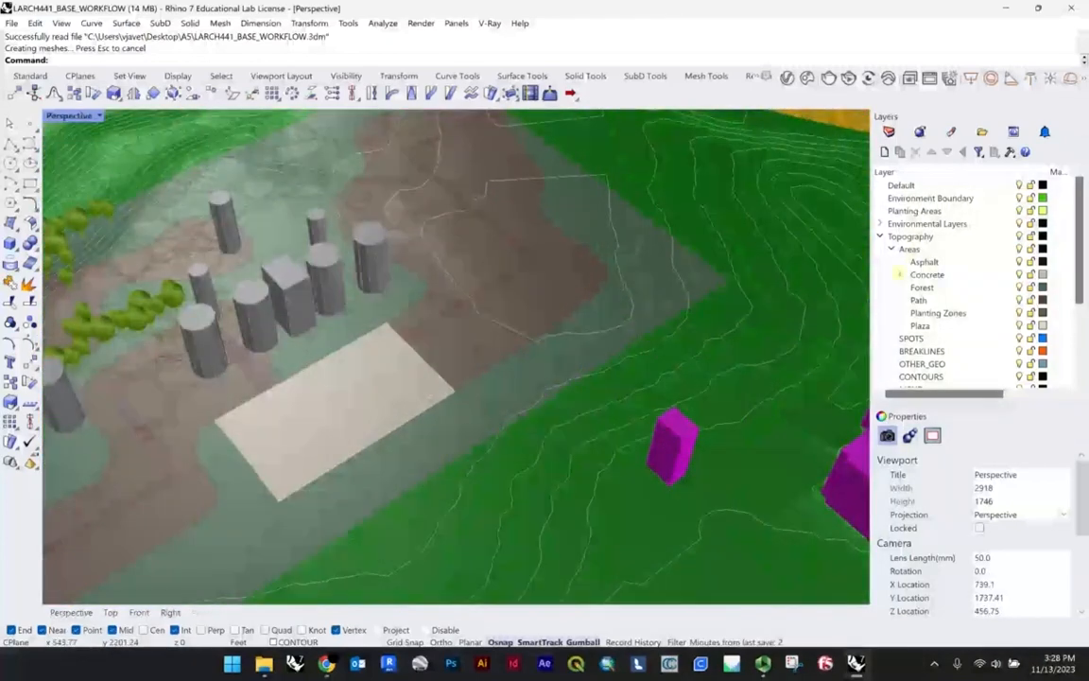
Step: Expand the Environmental Layers group to review its sublayers and the Topography area layers
click(880, 224)
click(929, 223)
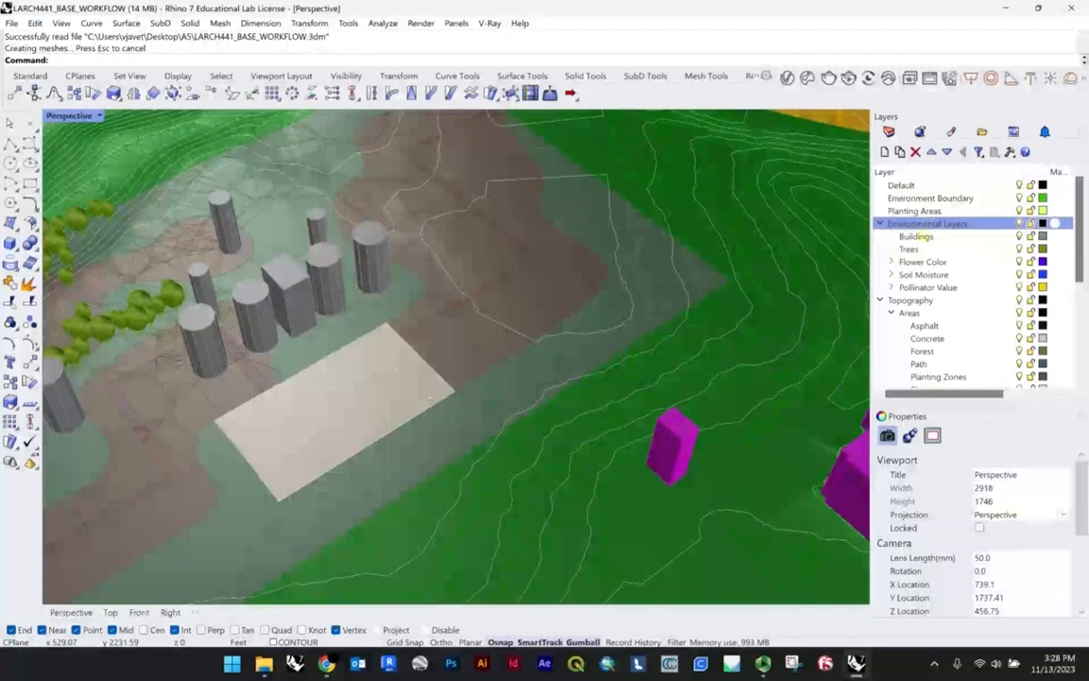
scroll(943, 286, down, 1)
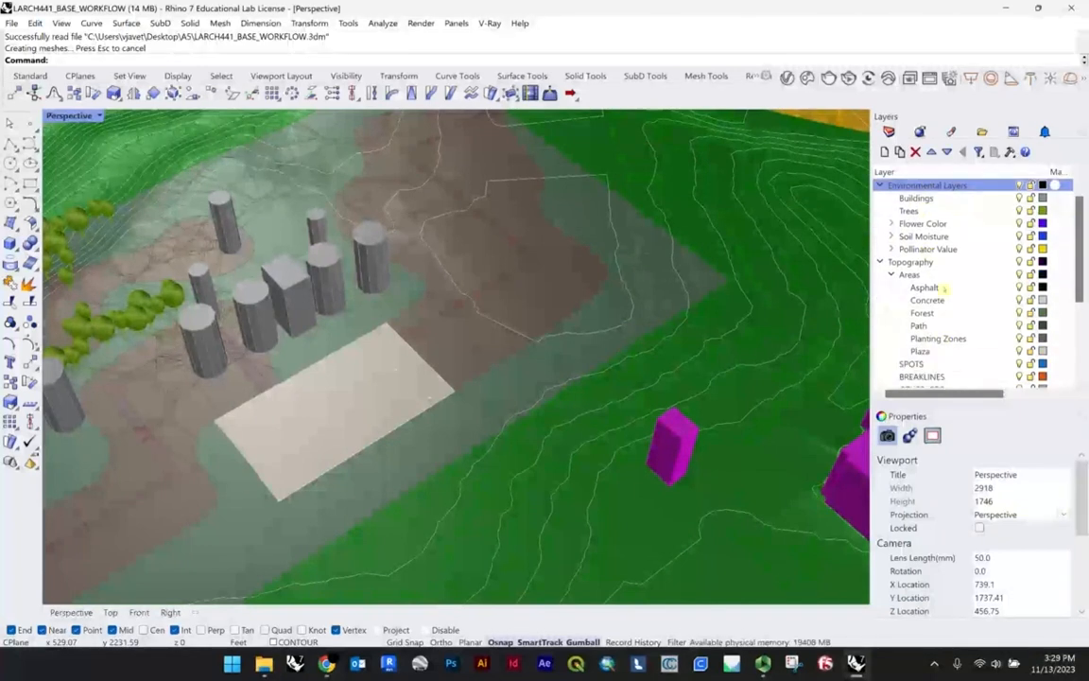
Step: Select the planting mesh beside the plaza, highlight the Planting Zones layer it belongs to, and clear the object selection
right_drag(529, 407, 528, 400)
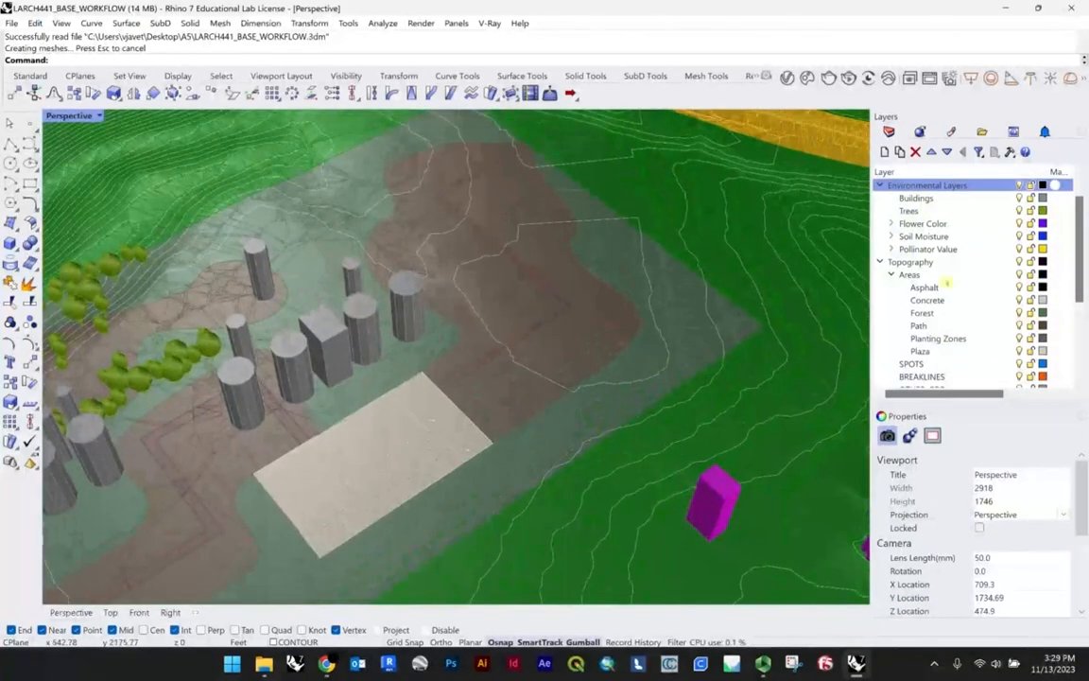
click(548, 313)
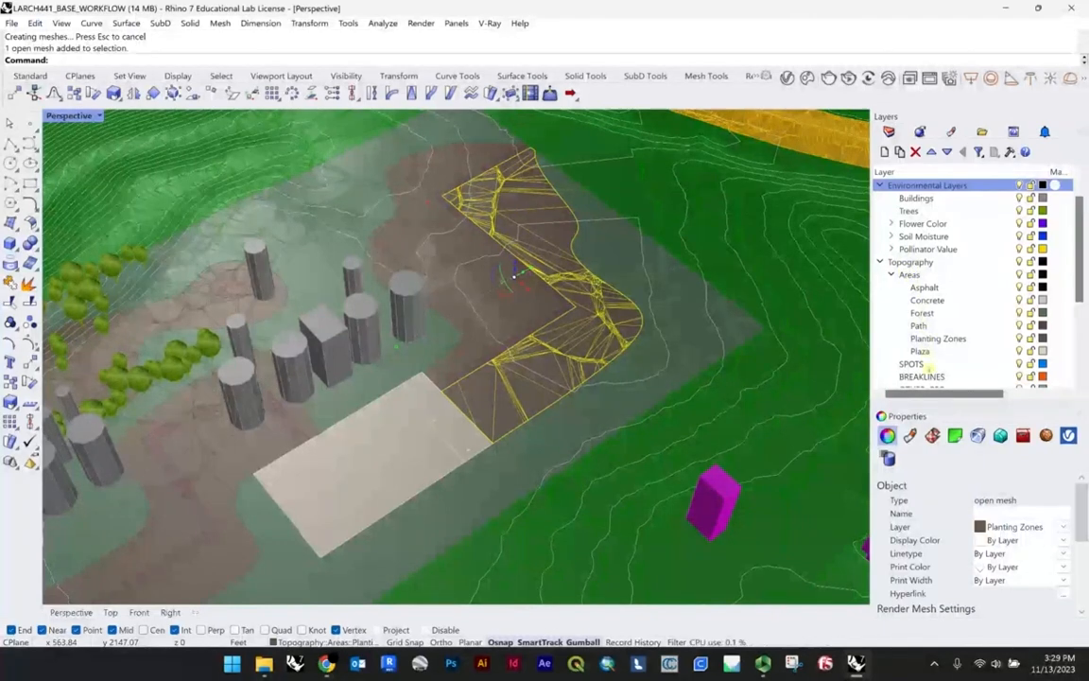
click(935, 339)
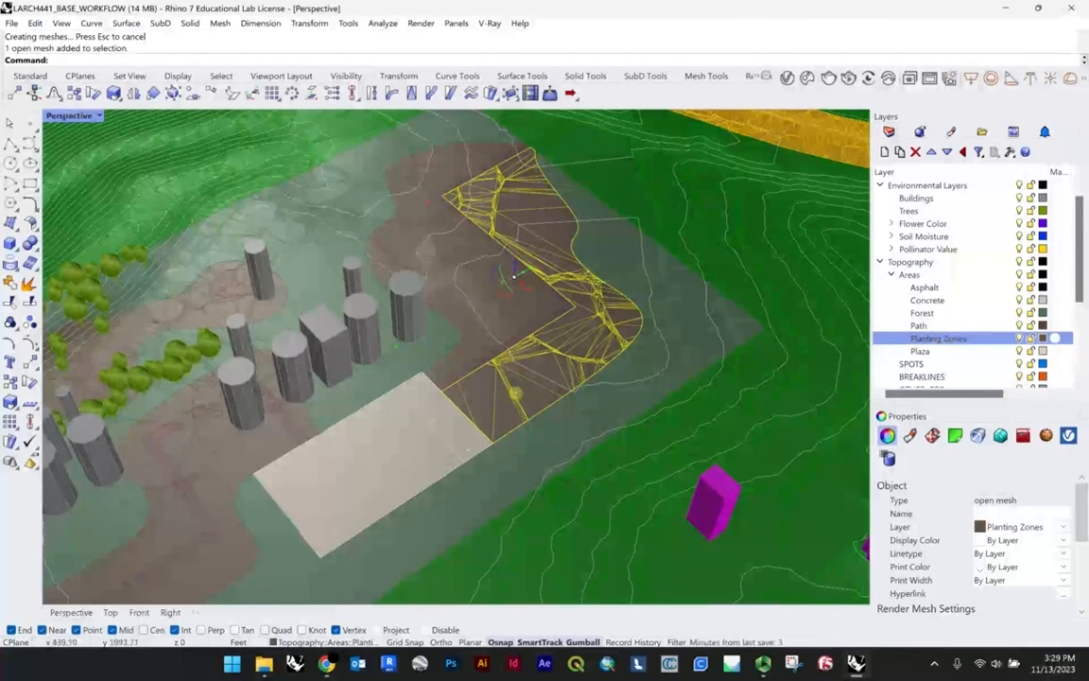
scroll(520, 380, down, 3)
right_drag(499, 390, 545, 380)
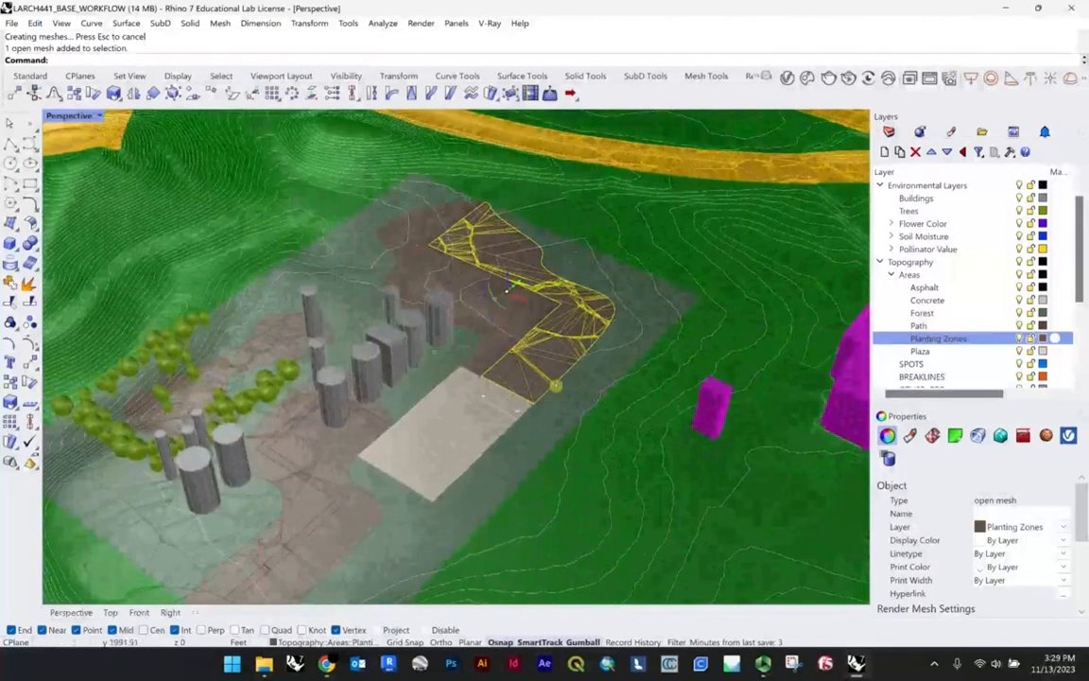
right_drag(500, 346, 564, 300)
shift+right_drag(532, 355, 571, 333)
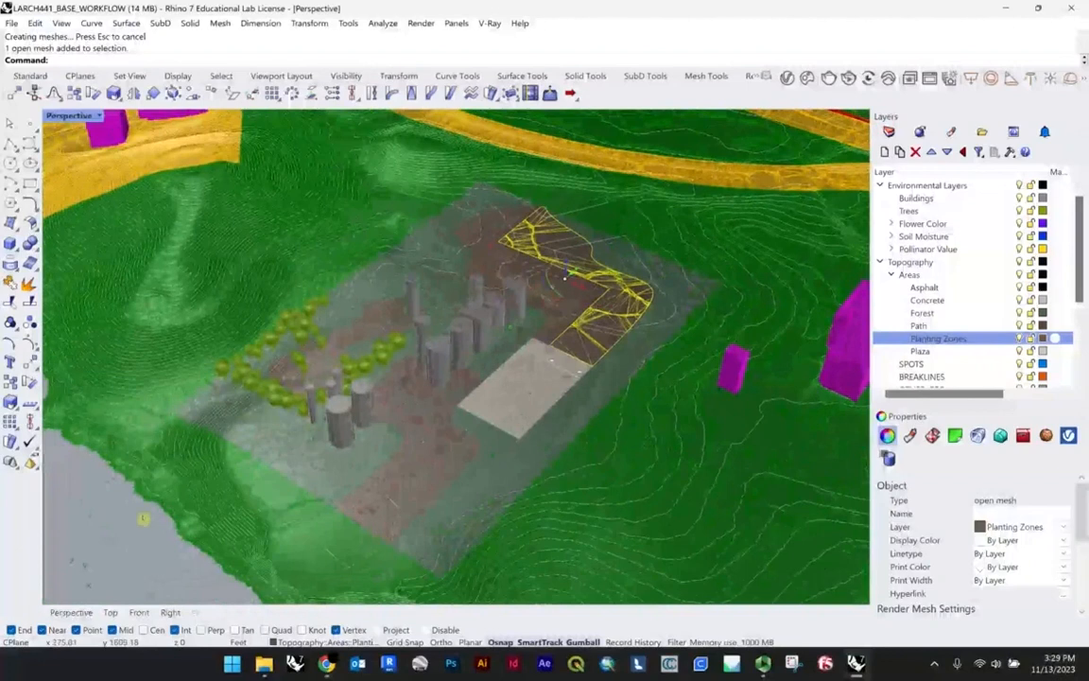
click(136, 529)
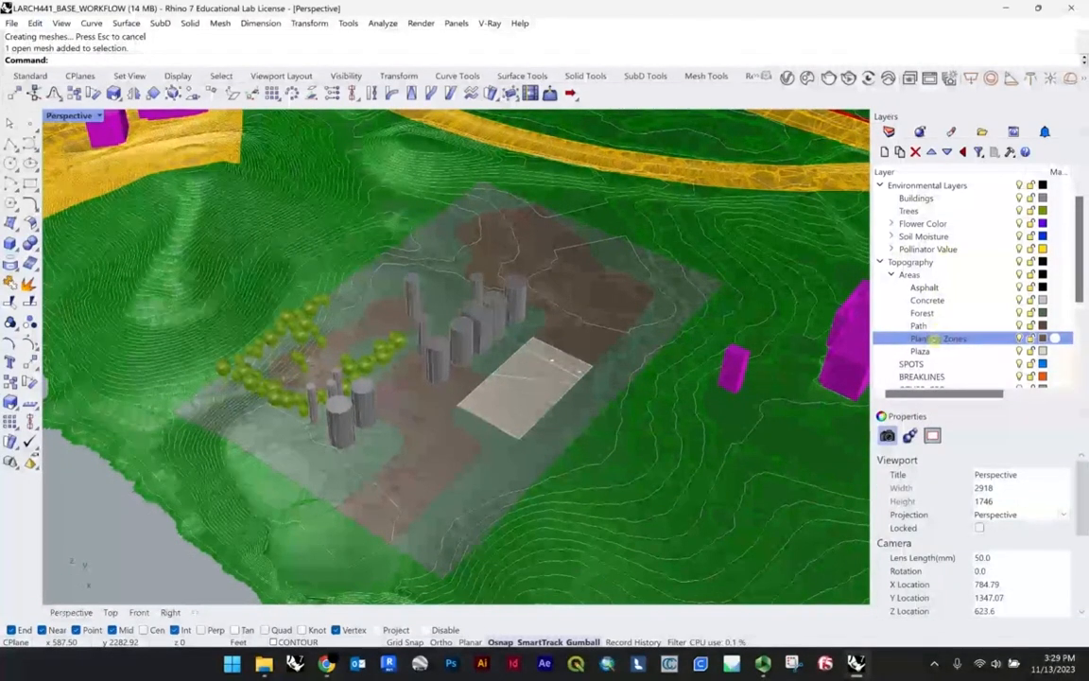
Step: Review the Areas sublayers, reselect the planting mesh next to the plaza to inspect its extent, and deselect it
scroll(603, 287, up, 3)
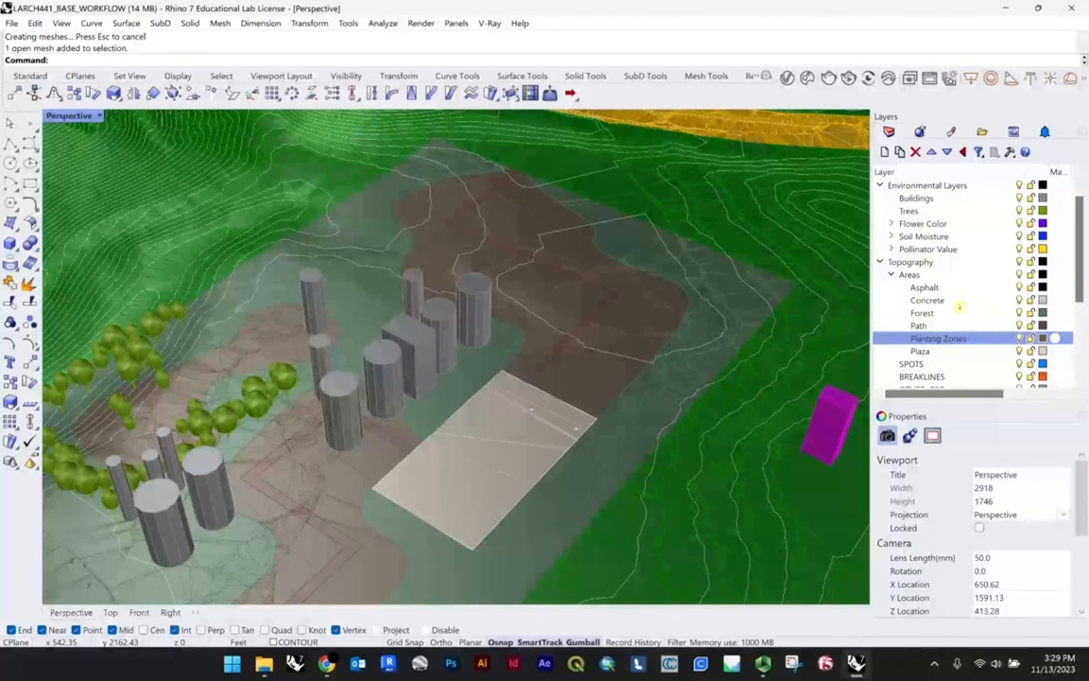
scroll(967, 305, down, 1)
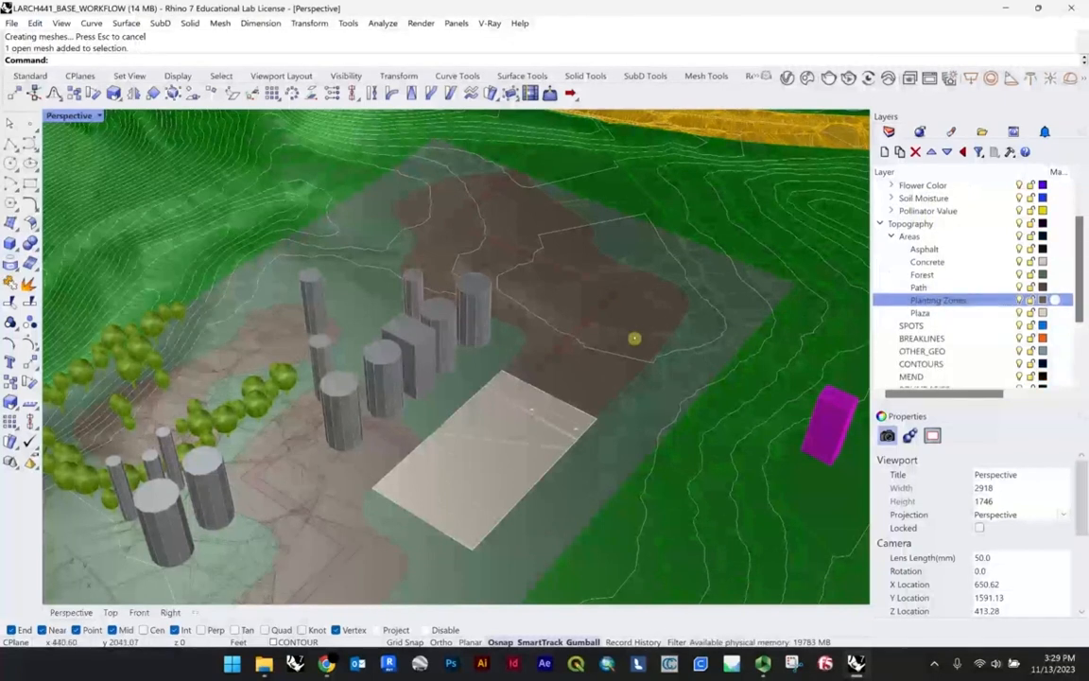
scroll(647, 326, down, 2)
click(645, 325)
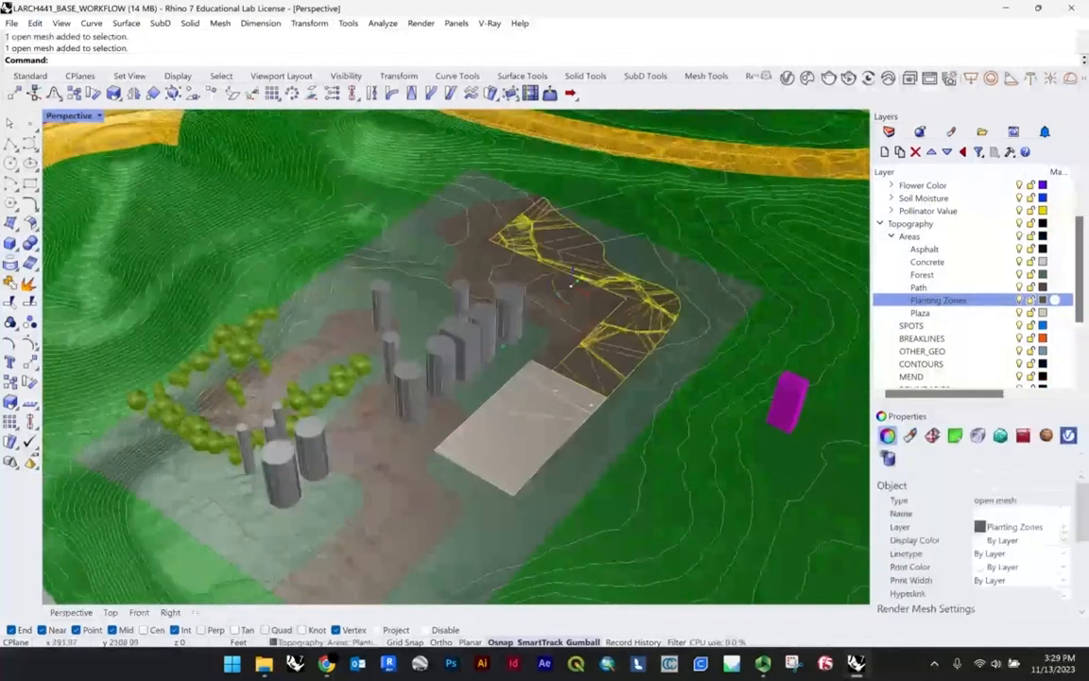
scroll(640, 327, down, 4)
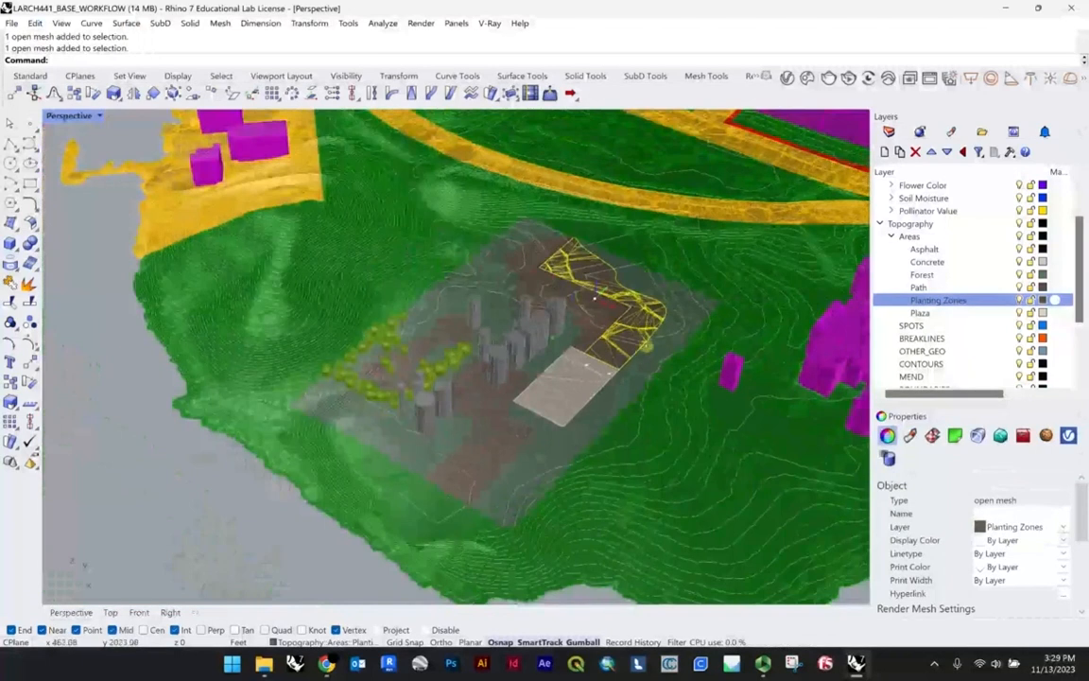
key(Escape)
right_drag(643, 346, 588, 341)
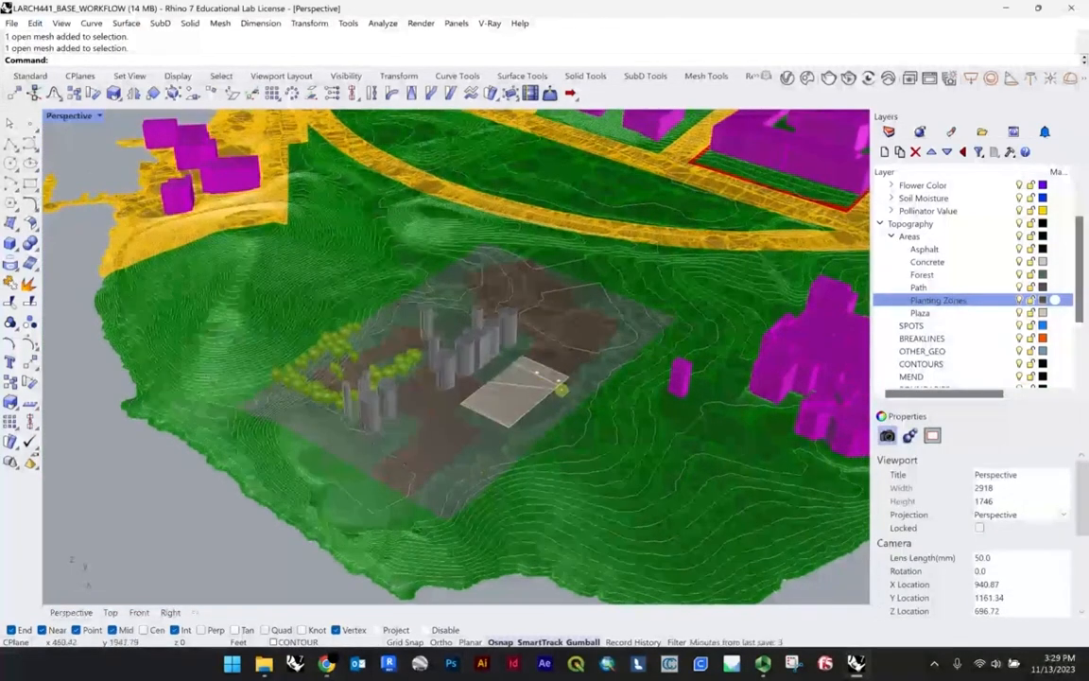
Step: Select the rectangular plaza mesh and inspect its surface and layer assignment up close
scroll(562, 385, up, 2)
scroll(426, 332, down, 10)
right_drag(425, 332, 523, 347)
scroll(488, 359, up, 11)
scroll(563, 347, up, 6)
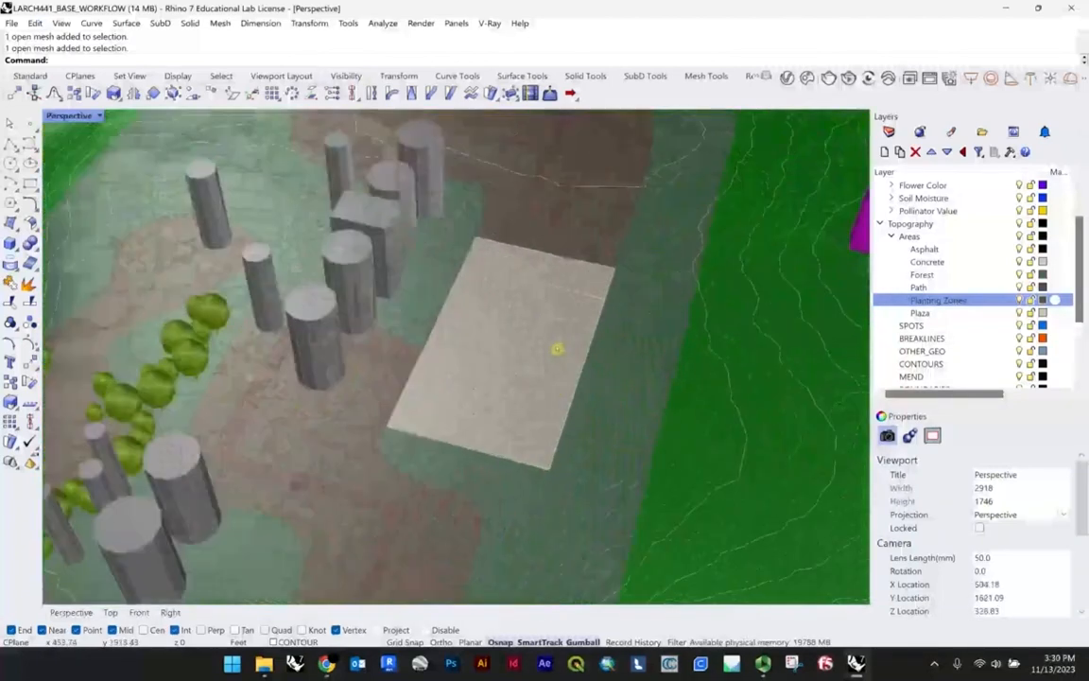
click(558, 348)
right_drag(649, 384, 622, 377)
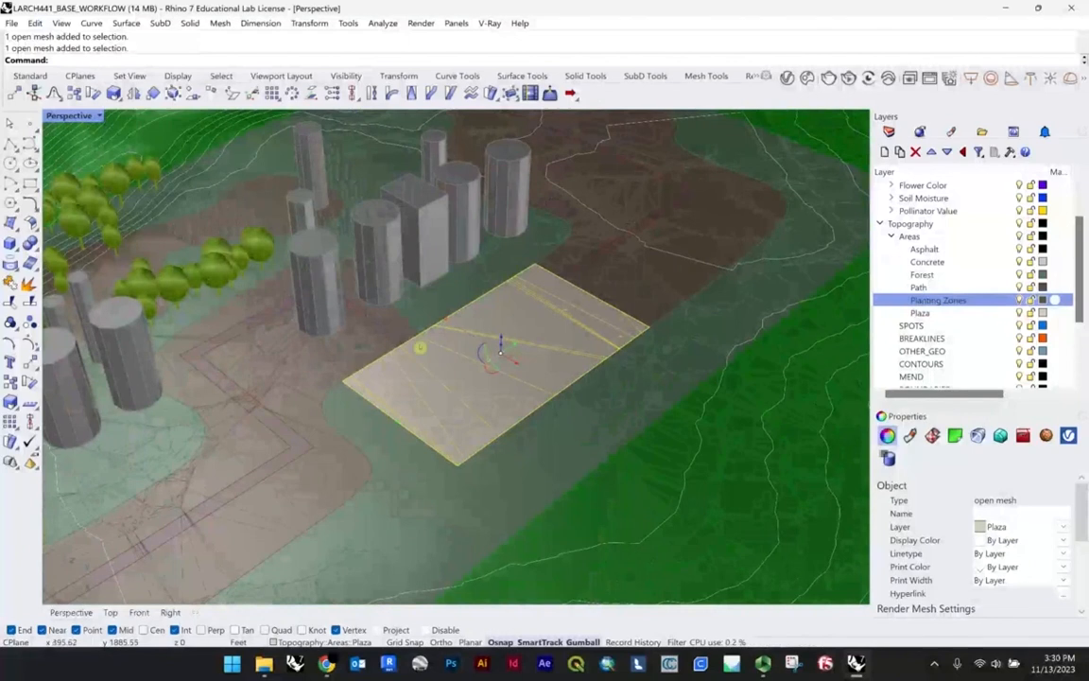
scroll(493, 366, up, 3)
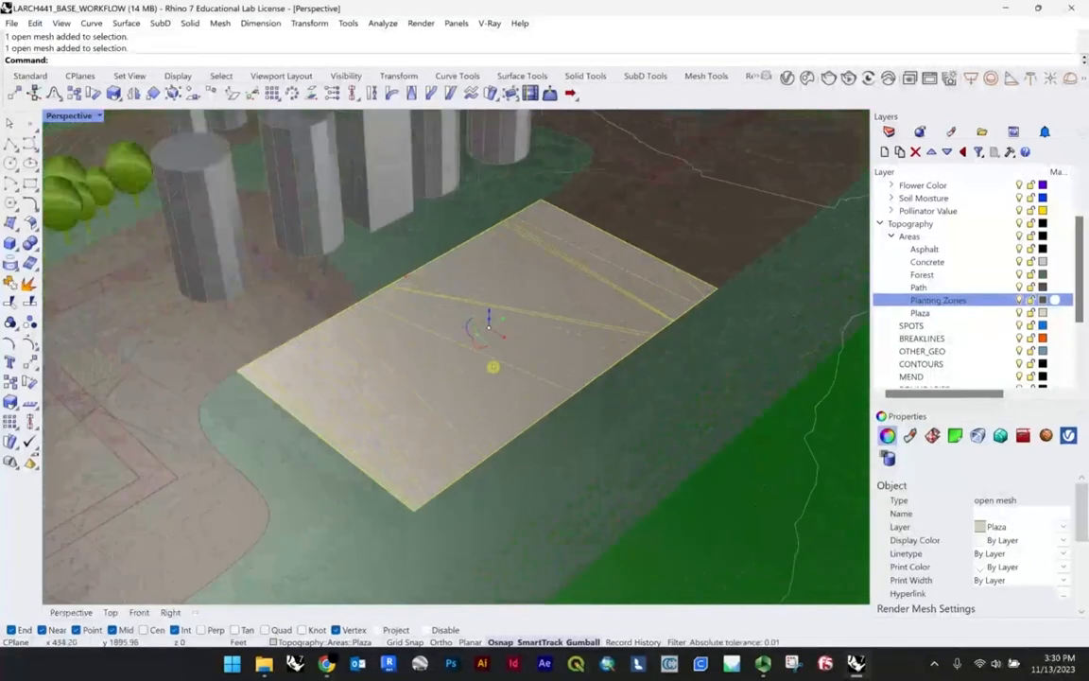
right_drag(493, 367, 445, 377)
right_drag(483, 343, 529, 365)
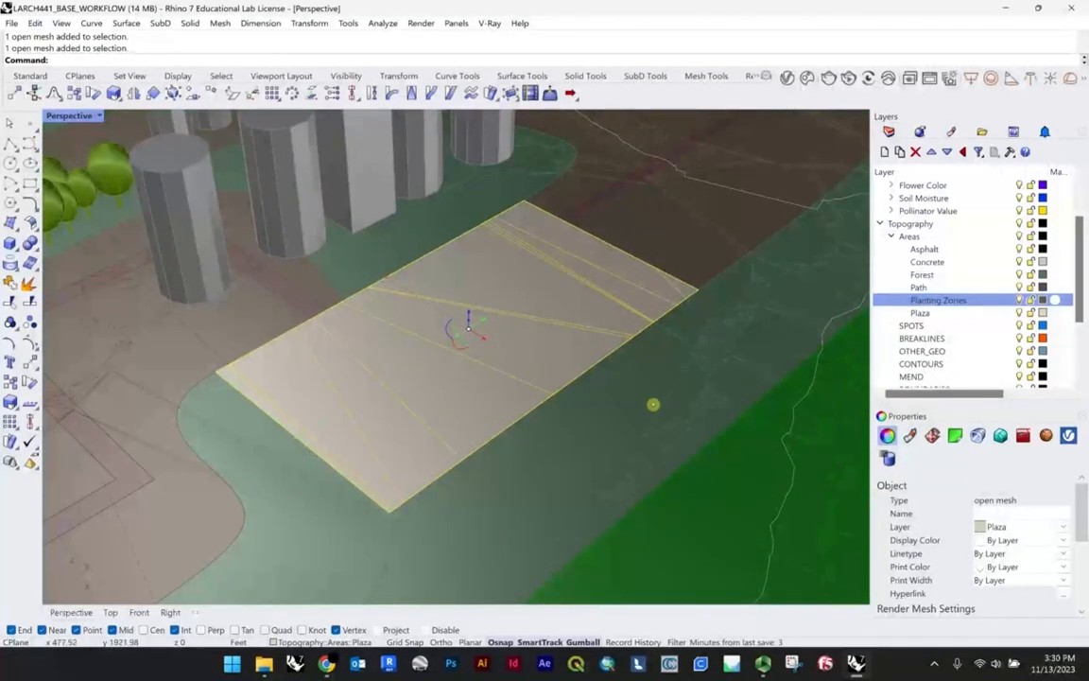
Step: Examine how the plaza sits among the surrounding buildings, trees and planting areas, and clear its selection
scroll(652, 404, down, 10)
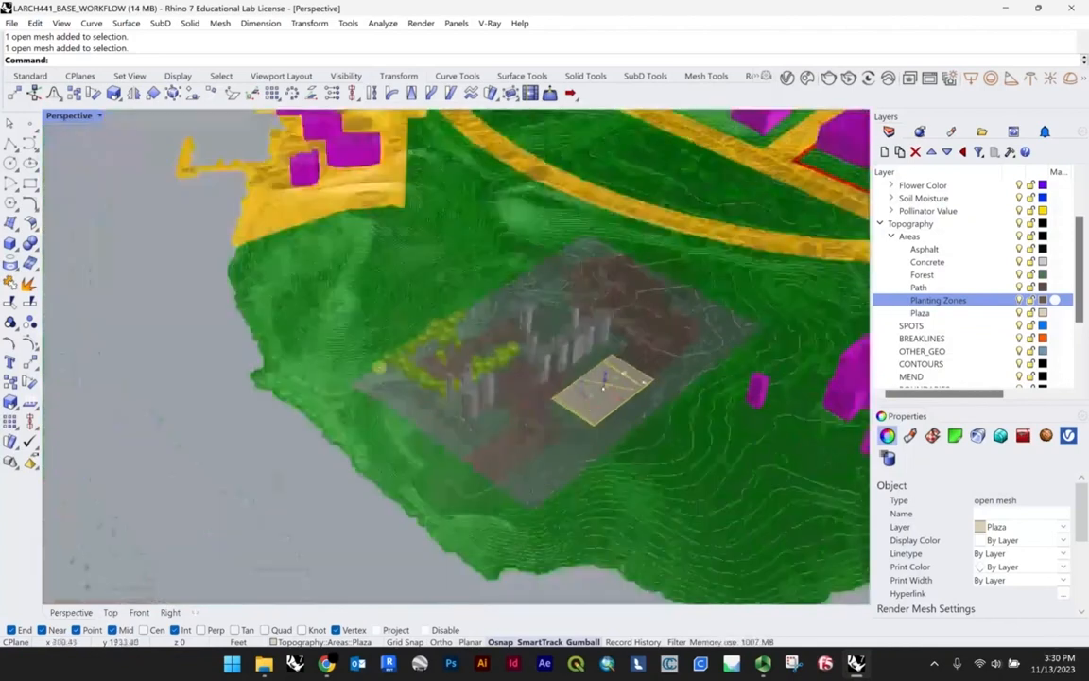
scroll(603, 383, up, 5)
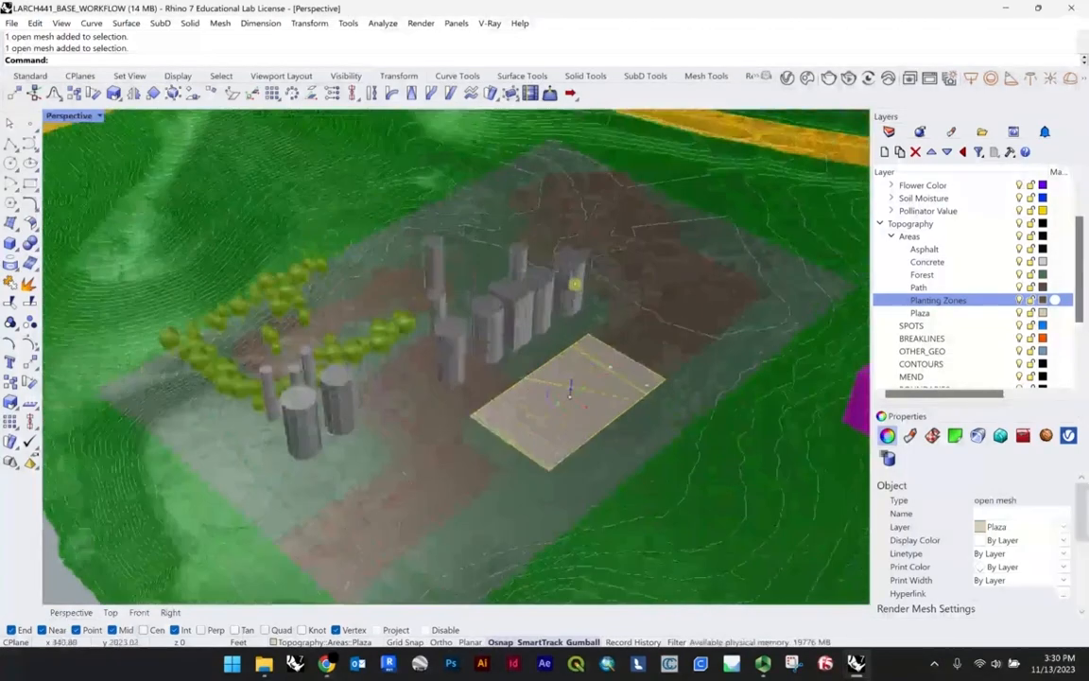
right_drag(575, 283, 533, 284)
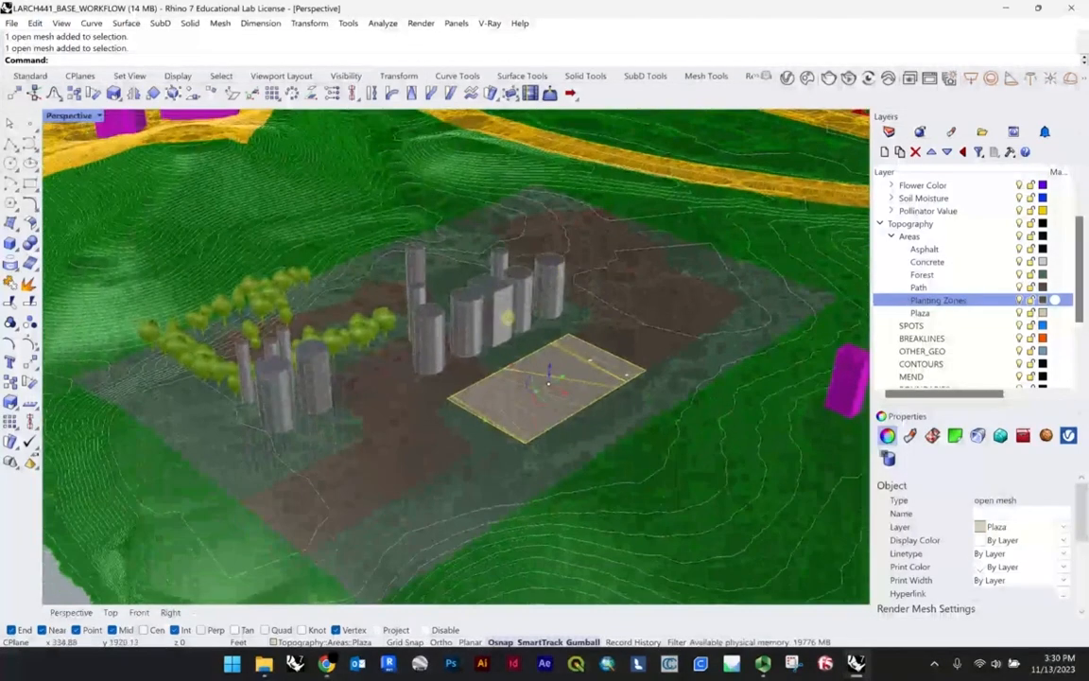
shift+right_drag(578, 429, 572, 414)
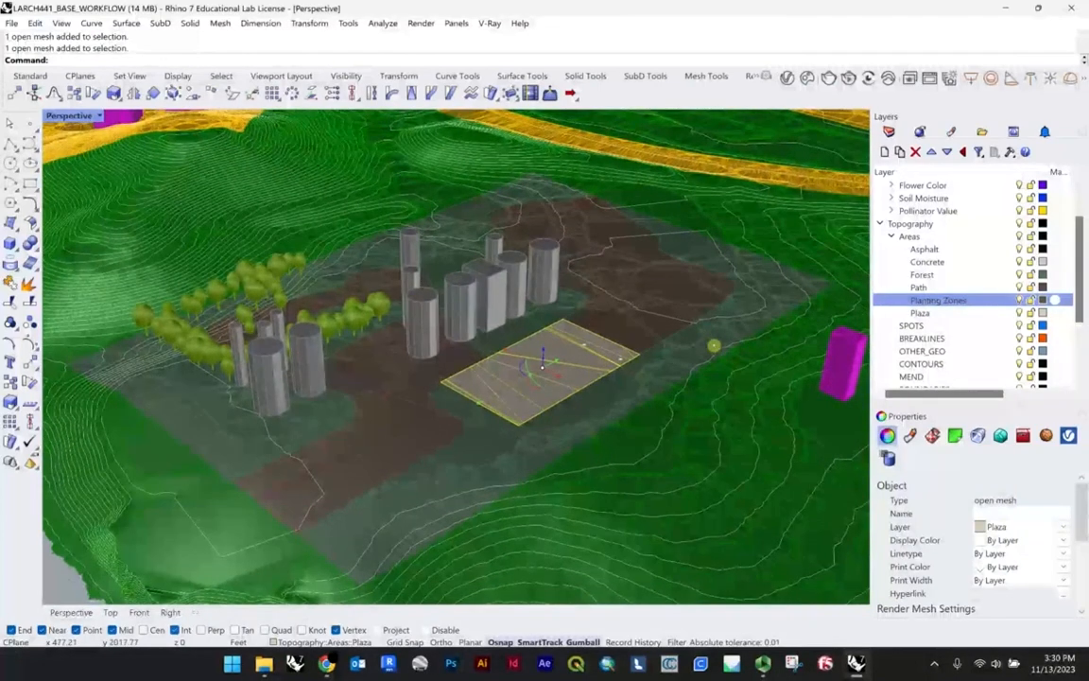
right_drag(671, 309, 664, 317)
scroll(580, 328, down, 2)
right_drag(578, 328, 588, 325)
click(125, 525)
Step: Launch Grasshopper and open the recent Paving_Kit_Example definition
text(Grasshopper)
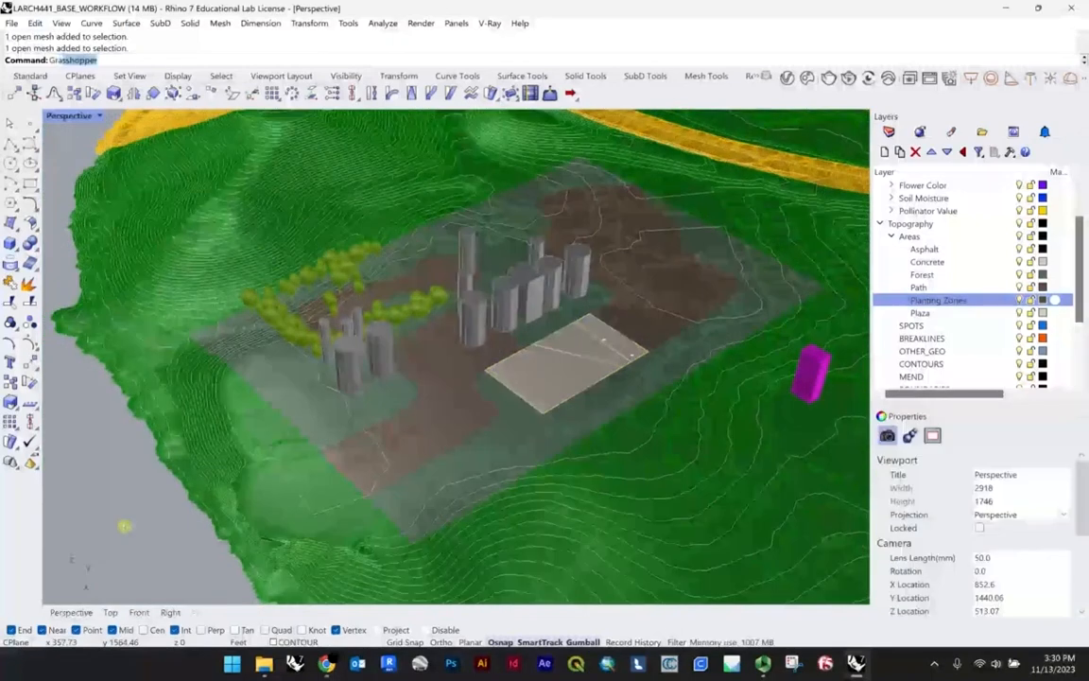
key(Return)
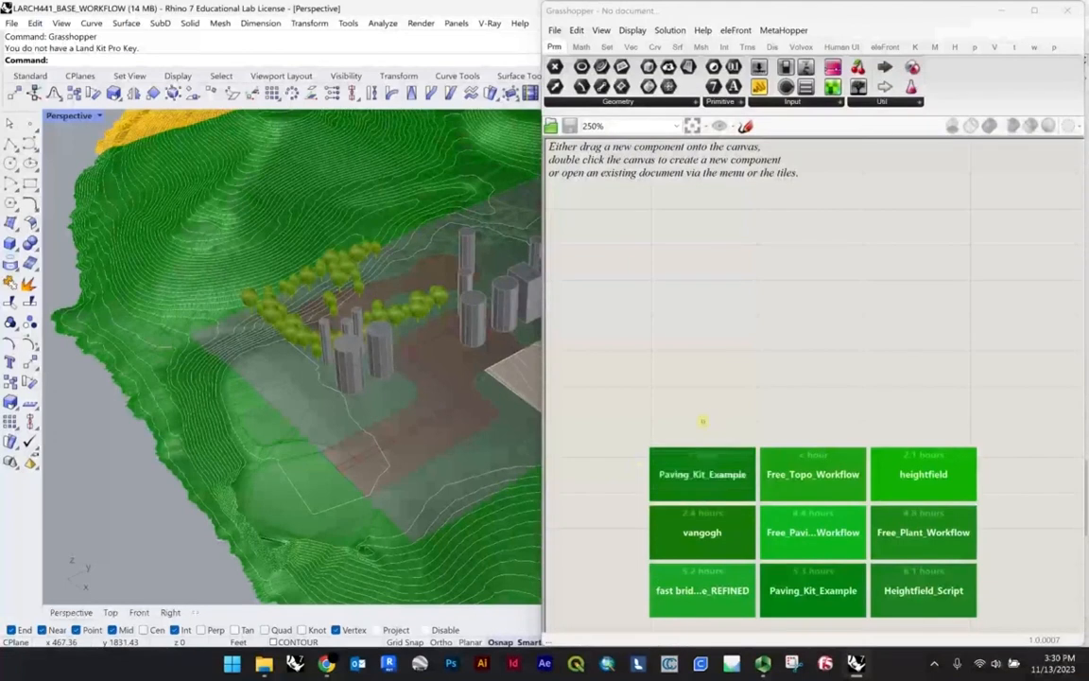
click(707, 477)
scroll(652, 390, down, 5)
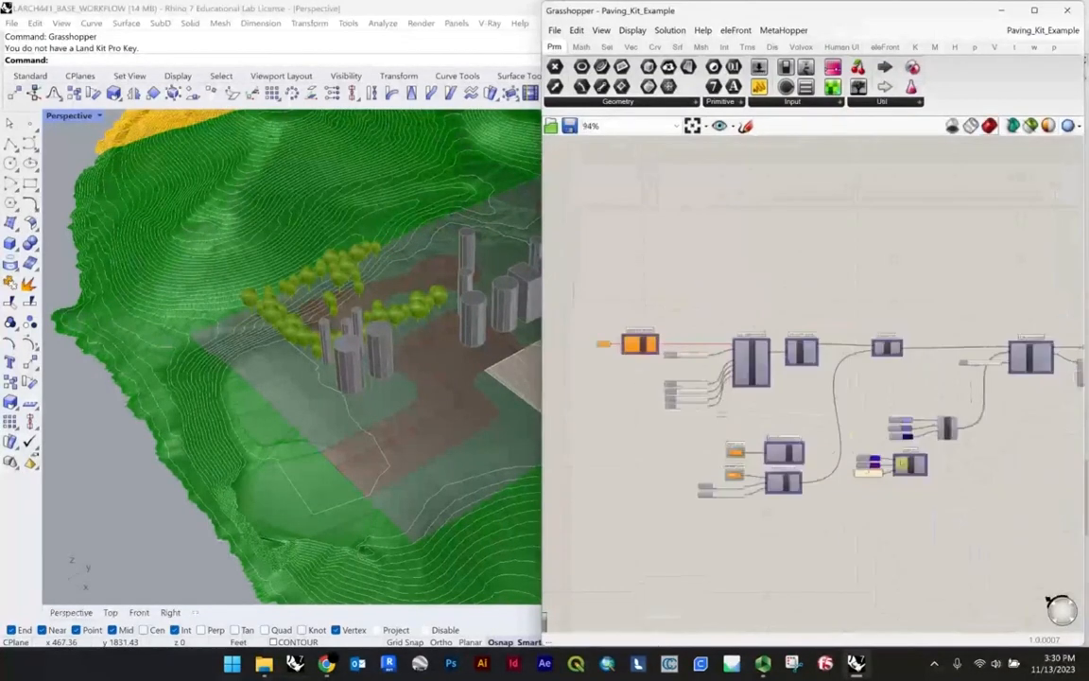
Step: Arrange the Rhino and Grasshopper windows side by side, with the plaza and the whole paving definition in view
right_drag(642, 378, 579, 333)
drag(703, 11, 1084, 138)
double_click(408, 6)
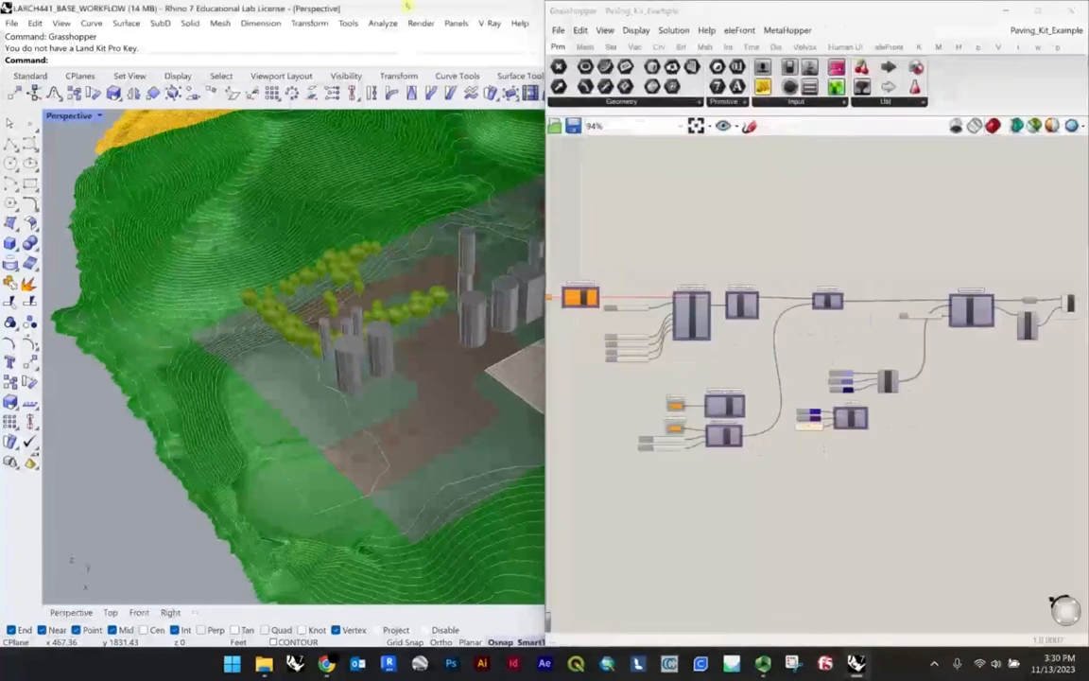
scroll(210, 321, down, 5)
scroll(236, 362, up, 14)
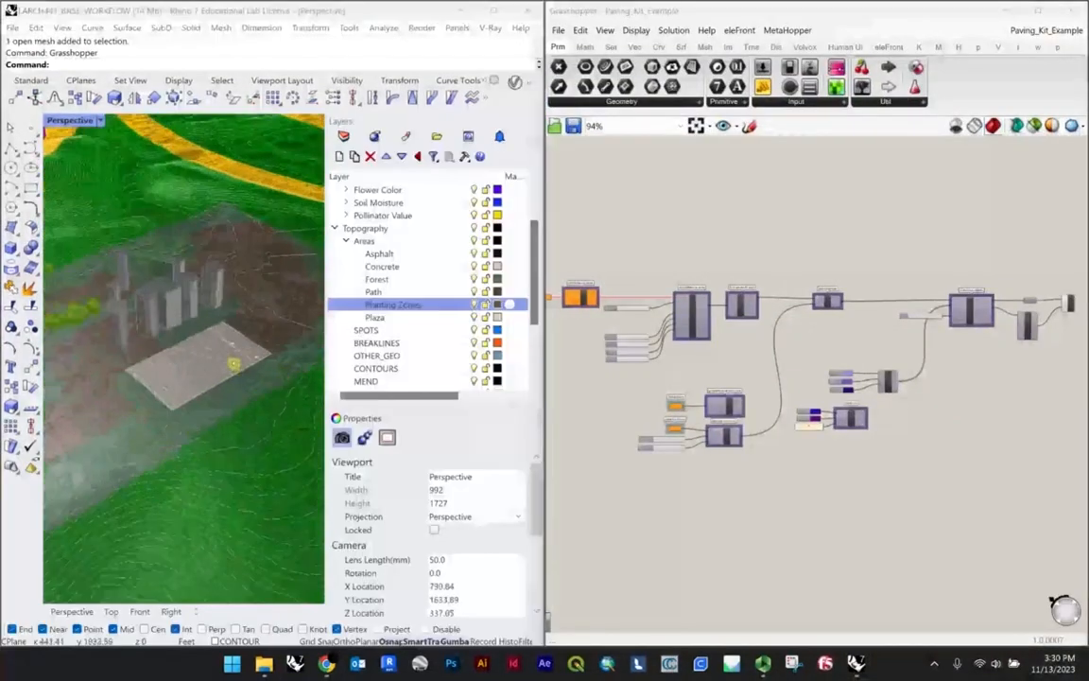
Step: Widen the Perspective viewport and examine the geometry input of the create paving areas component
right_drag(567, 307, 743, 338)
scroll(741, 337, up, 7)
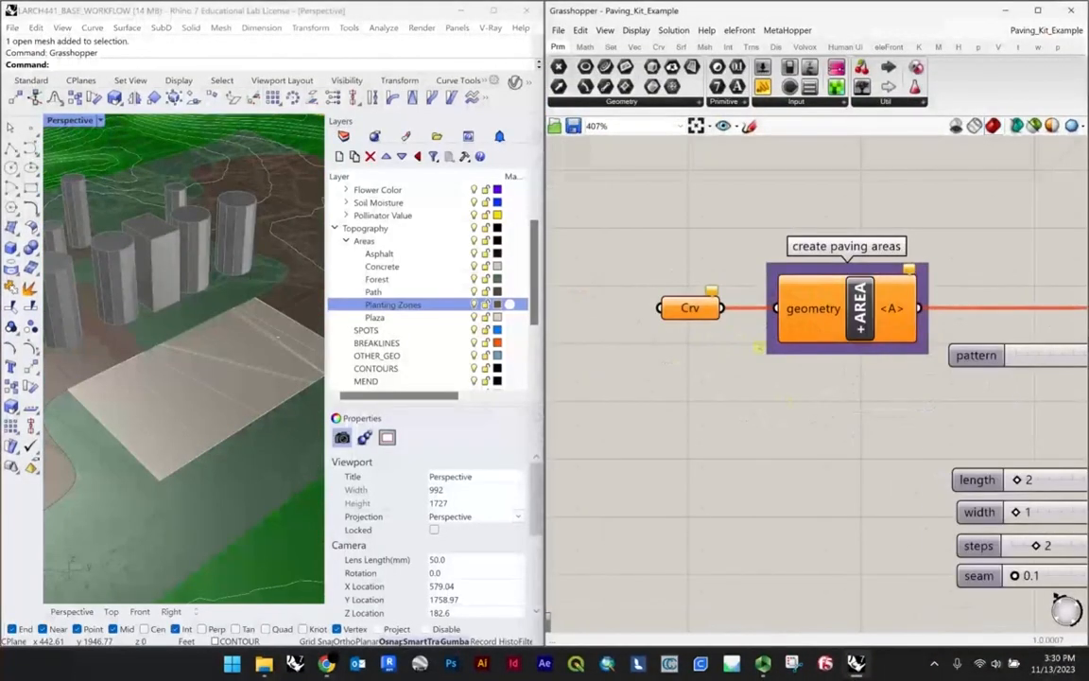
scroll(759, 347, down, 3)
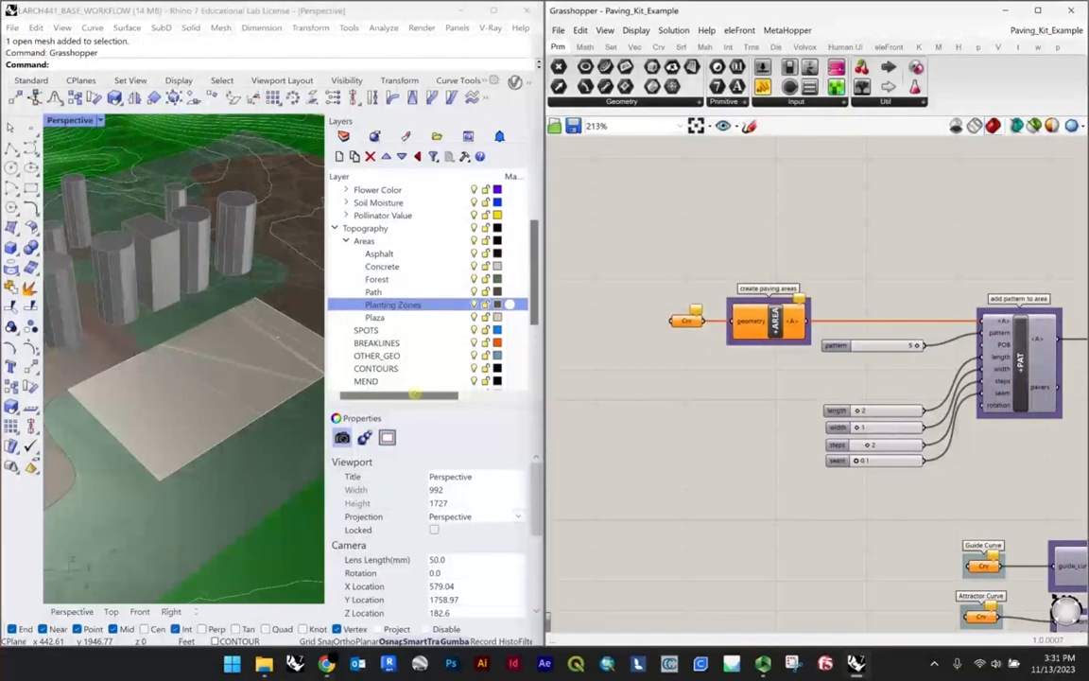
click(345, 305)
drag(326, 305, 454, 304)
right_drag(326, 357, 340, 355)
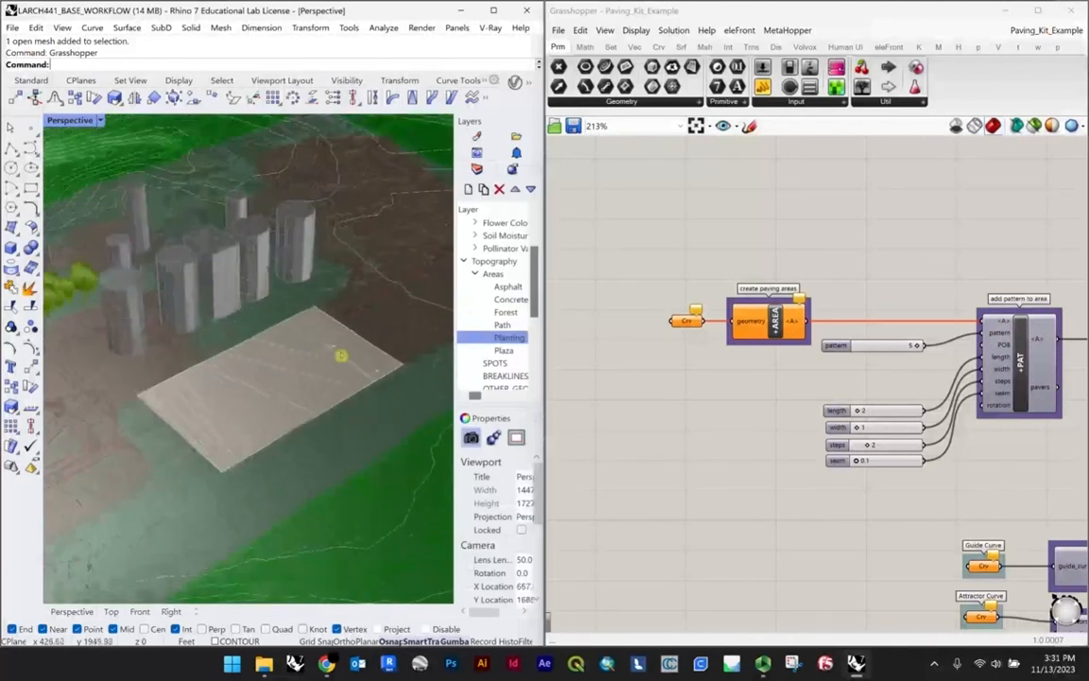
scroll(727, 324, up, 5)
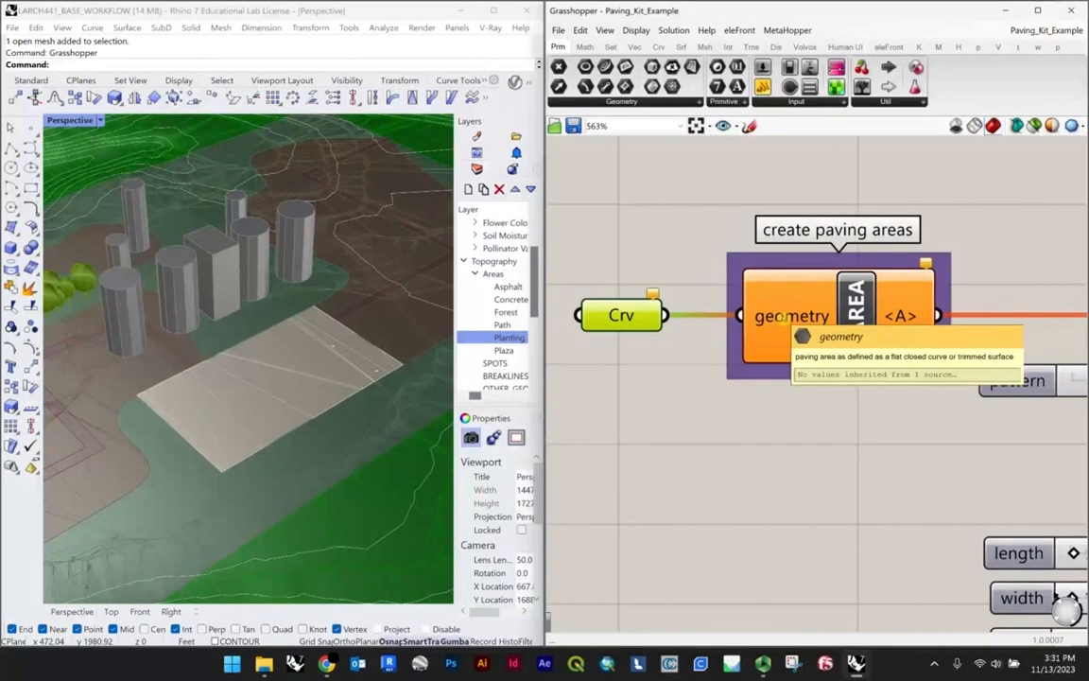
Step: Select the plaza's closed boundary curve and assign it to the Crv parameter feeding the create paving areas component
right_drag(243, 352, 124, 375)
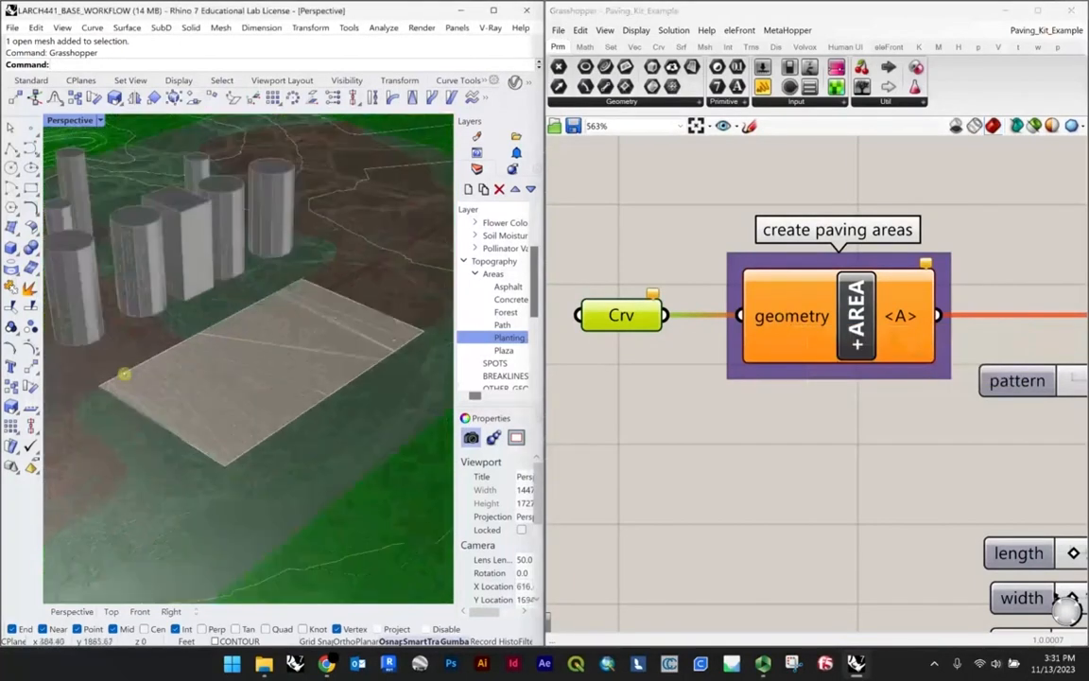
scroll(227, 303, up, 3)
click(235, 328)
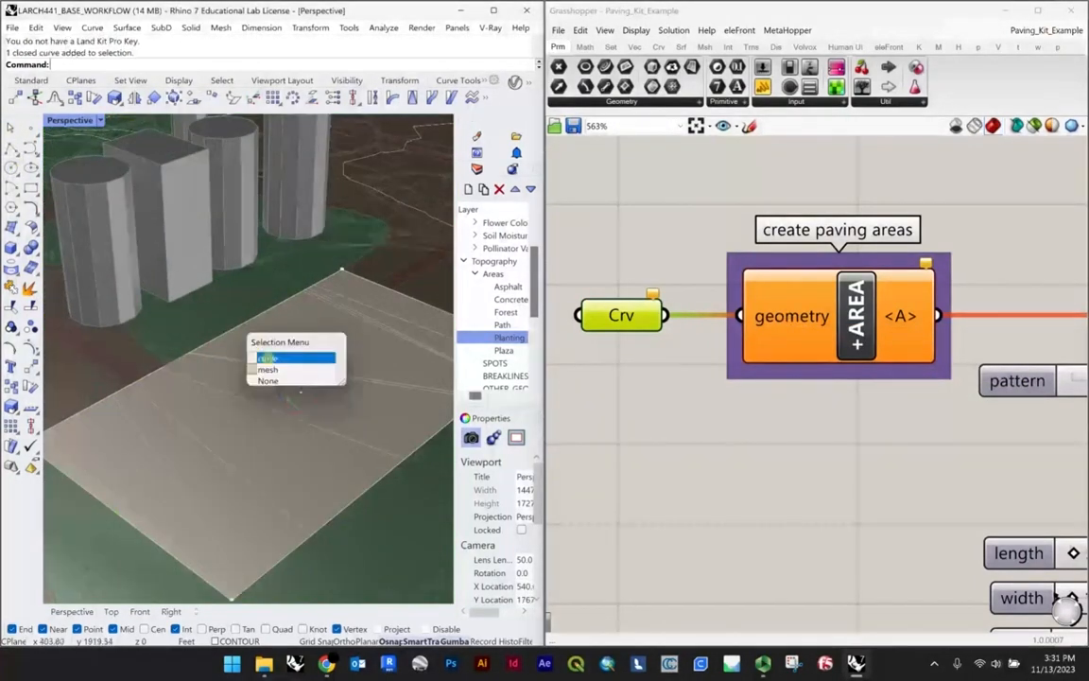
click(294, 359)
scroll(284, 354, down, 3)
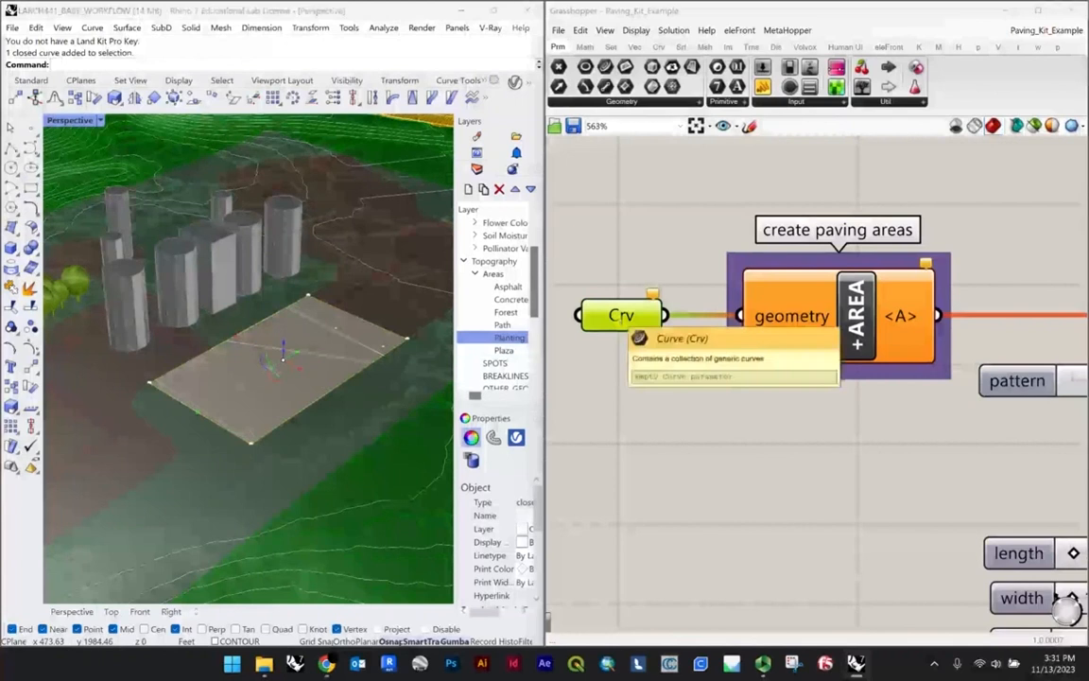
right_click(620, 318)
Step: Hide the plaza mesh that overlaps the previewed pavers
scroll(303, 355, up, 8)
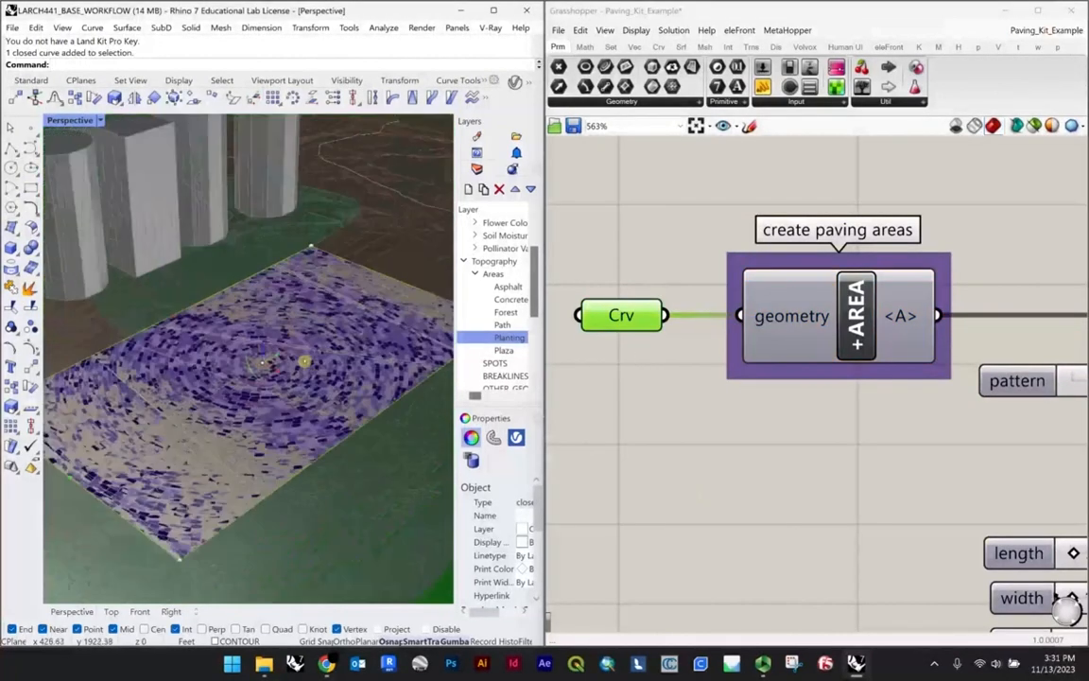
click(303, 346)
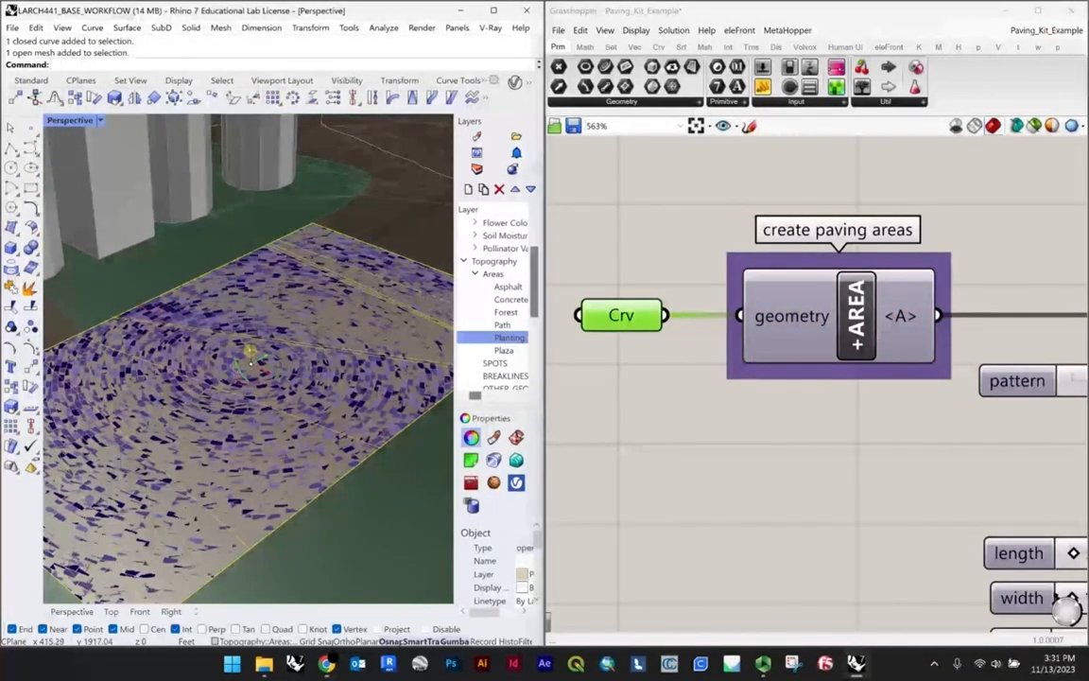
scroll(253, 351, up, 5)
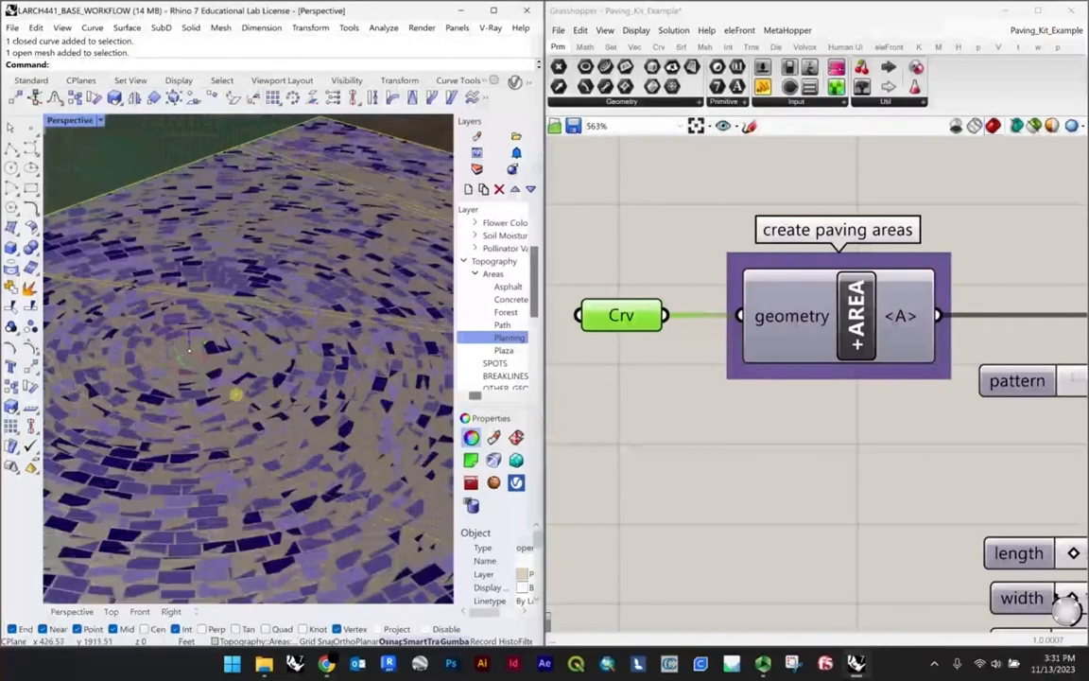
scroll(189, 349, down, 6)
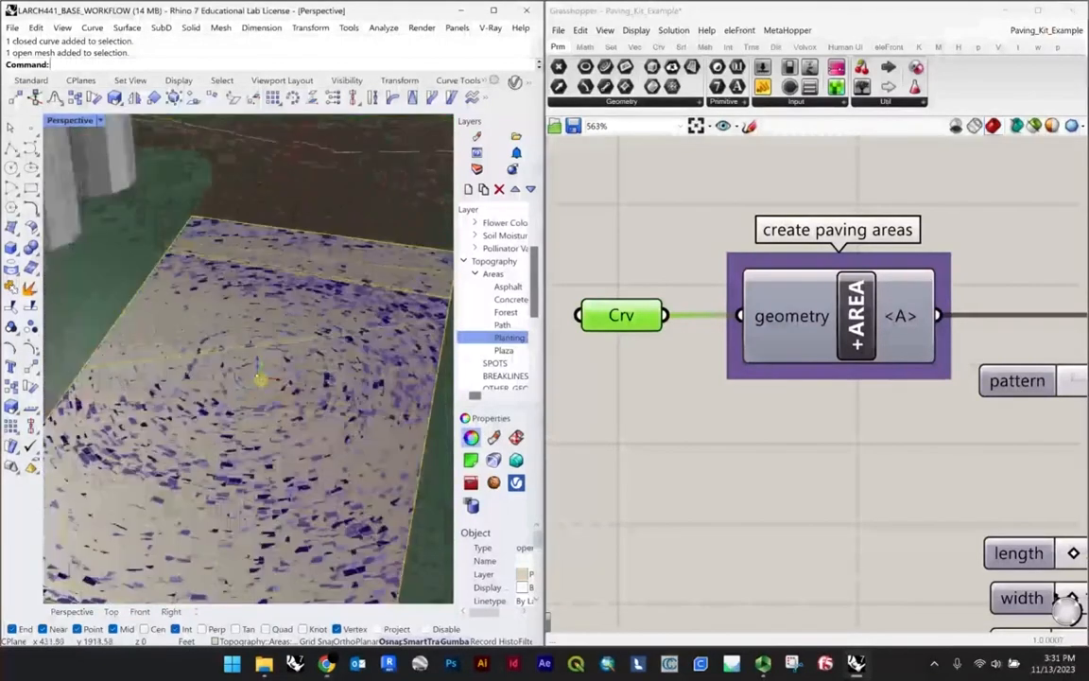
scroll(257, 379, down, 3)
scroll(236, 378, up, 3)
scroll(229, 381, down, 3)
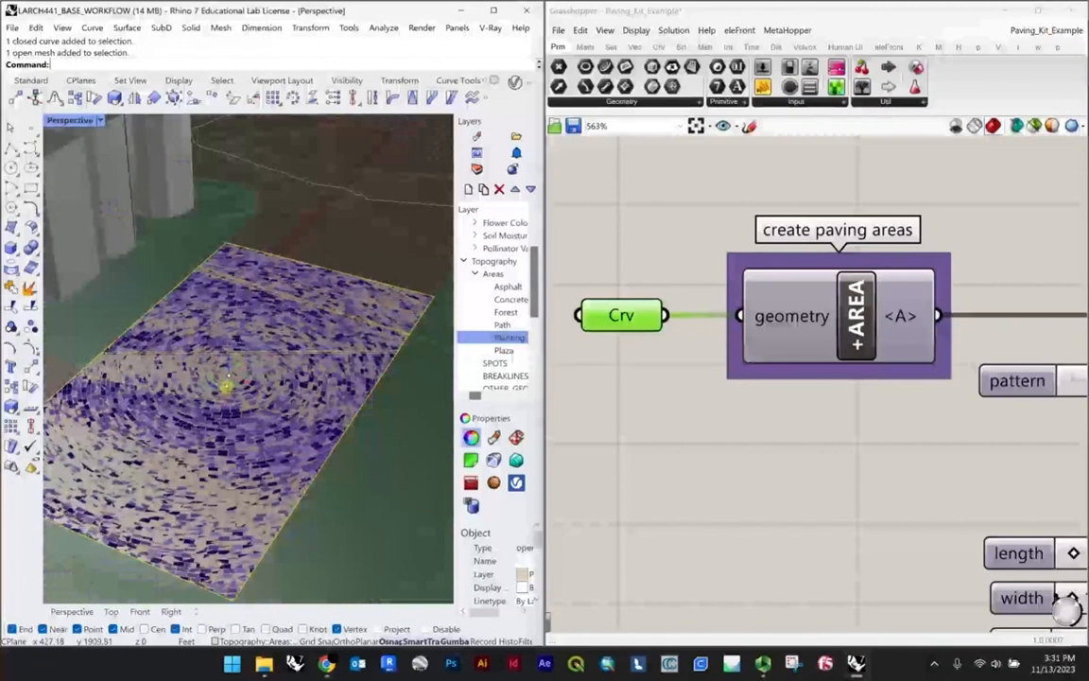
text(Hide)
key(Return)
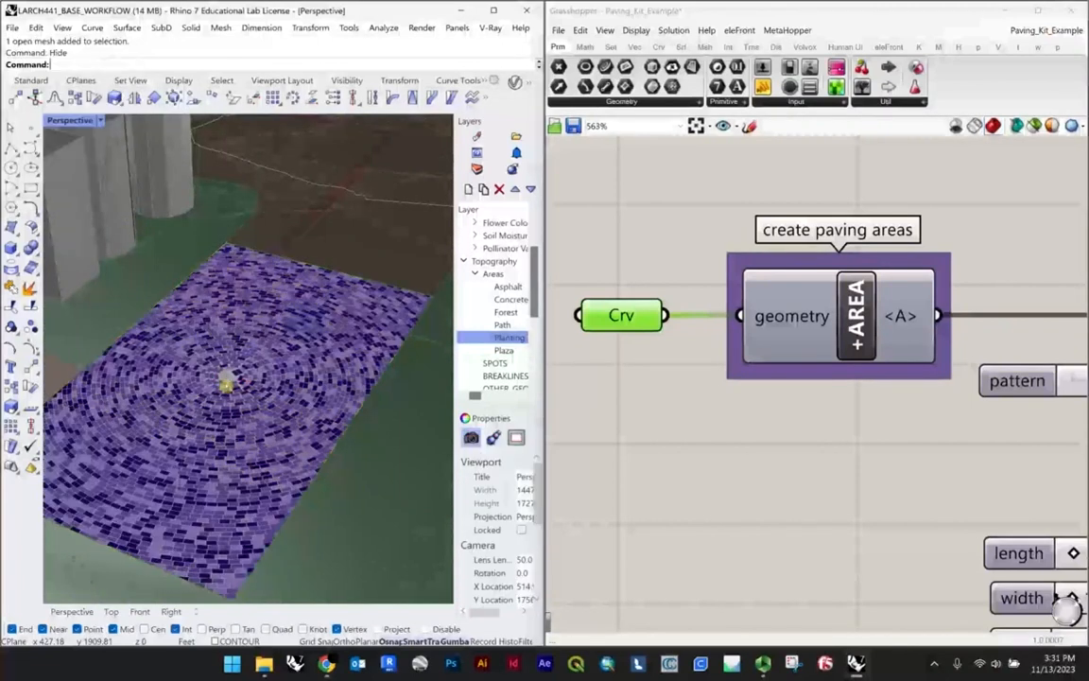
Step: Examine the paver preview across the plaza from several angles and distances
scroll(226, 384, up, 4)
right_drag(226, 385, 369, 350)
scroll(370, 349, down, 5)
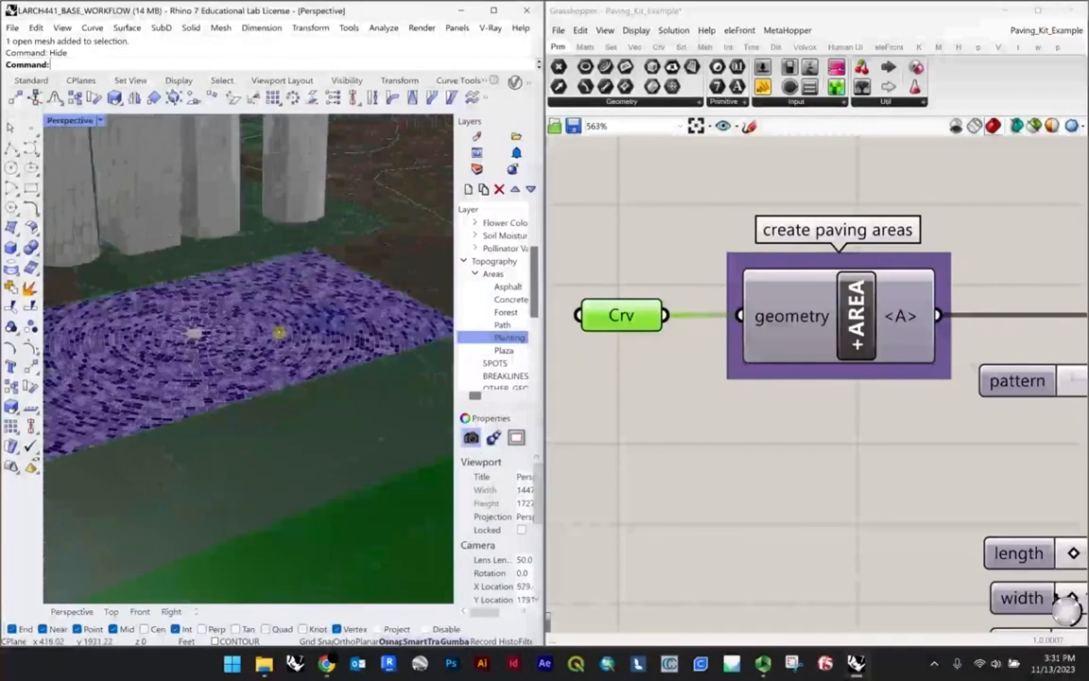
scroll(342, 314, up, 5)
scroll(347, 317, down, 6)
right_drag(260, 314, 307, 328)
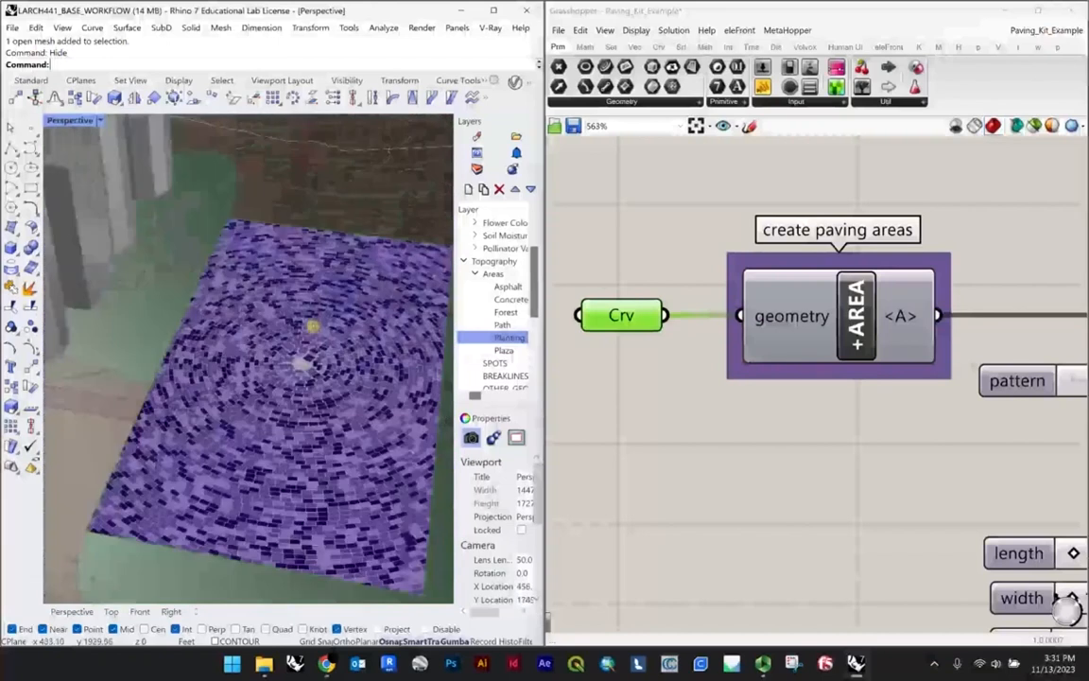
scroll(334, 316, up, 7)
scroll(348, 289, down, 2)
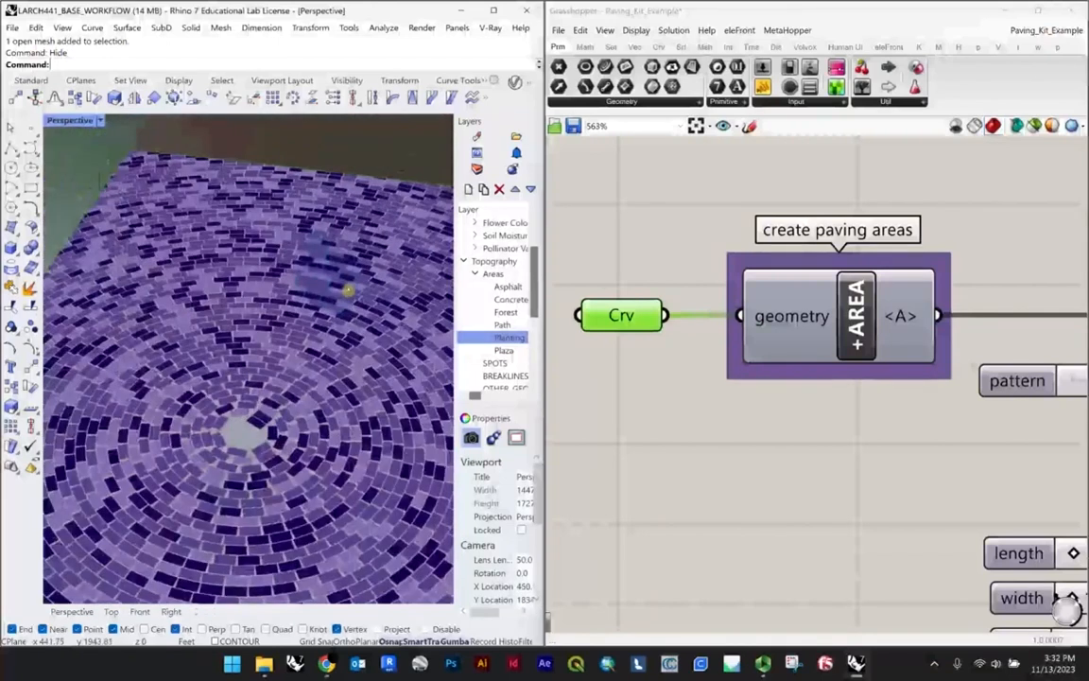
Step: Hide the blue stair surface near the plaza paving and return to the overhead view of the pavers
mouse_move(348, 289)
right_down()
mouse_move(340, 267)
mouse_move(349, 284)
right_up()
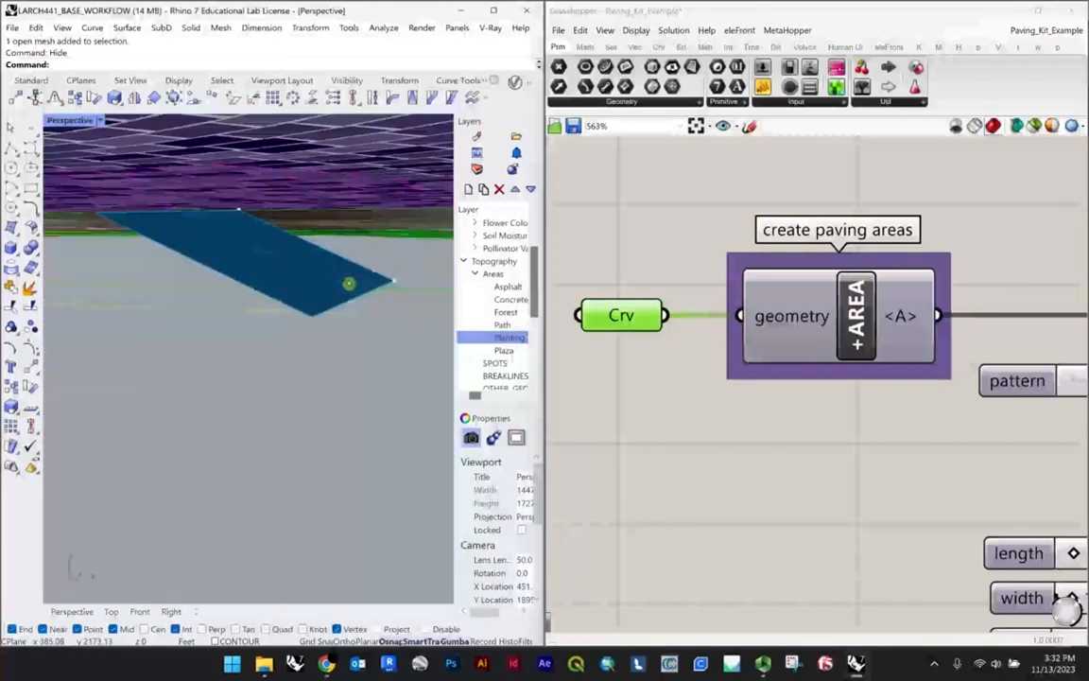
click(249, 255)
key(ctrl+h)
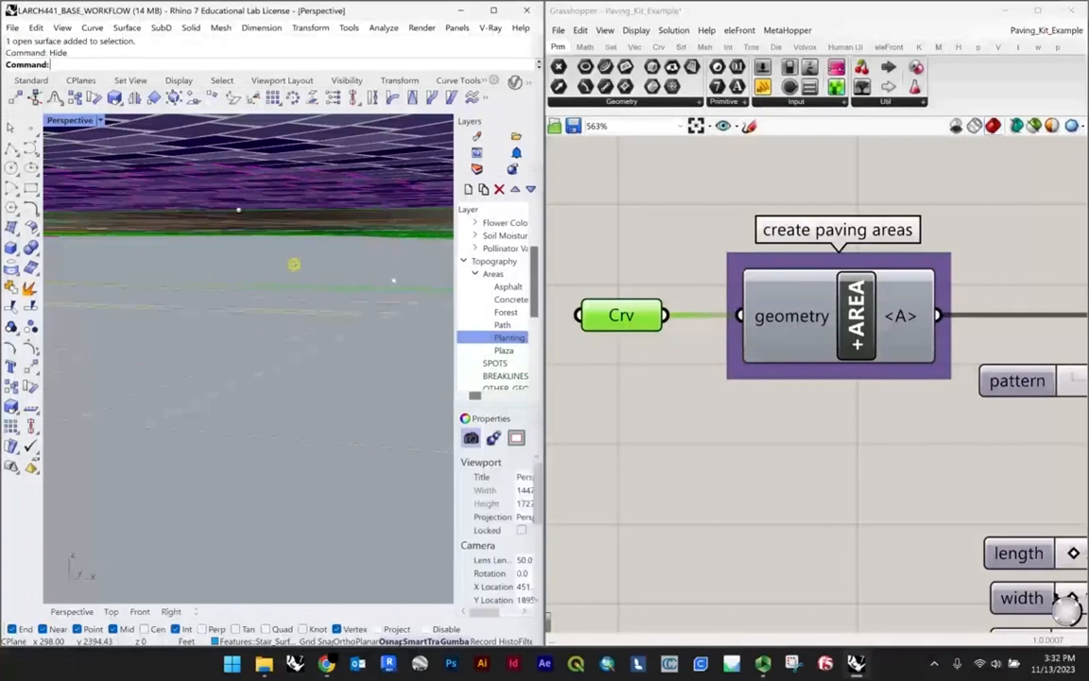
right_drag(290, 238, 208, 521)
right_drag(312, 371, 305, 319)
Step: Examine the add pattern to area component and the pattern, length, width, steps and seam sliders connected to it
click(760, 430)
scroll(266, 363, down, 5)
scroll(307, 317, up, 5)
scroll(808, 478, down, 3)
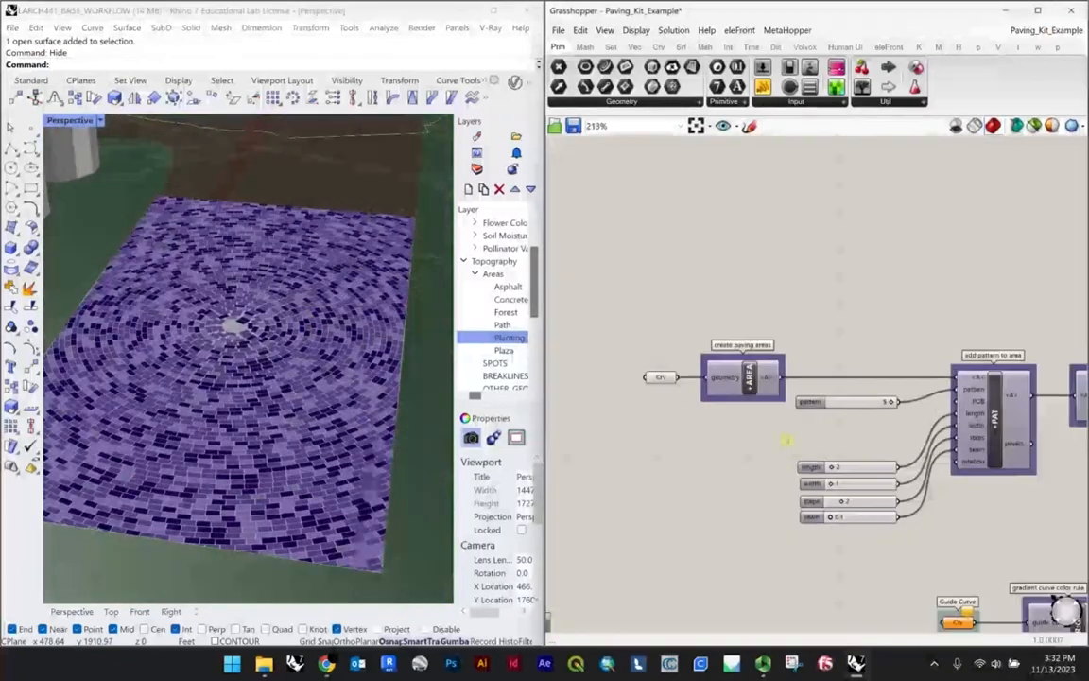
scroll(907, 400, up, 2)
right_drag(922, 385, 746, 365)
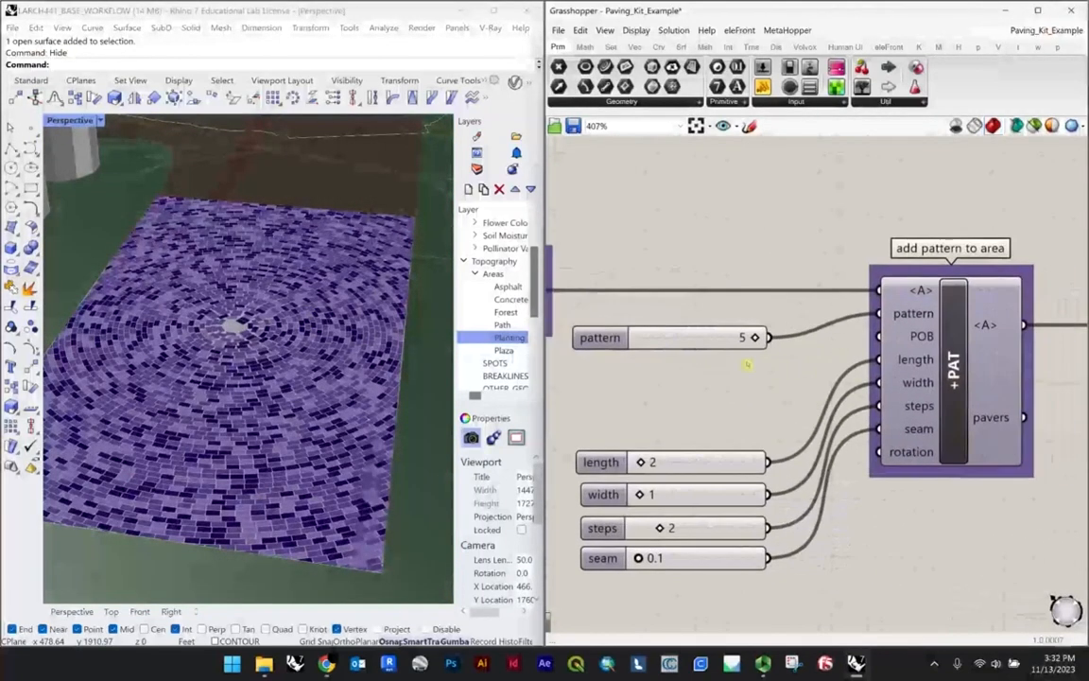
scroll(746, 365, down, 3)
scroll(756, 367, up, 2)
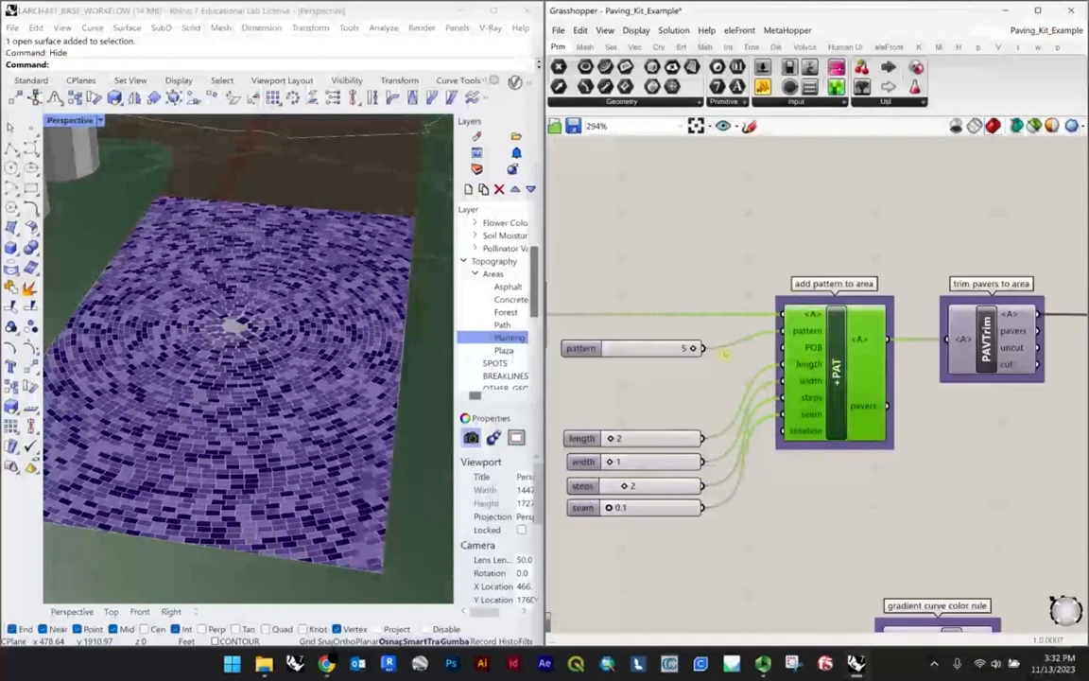
scroll(805, 332, up, 3)
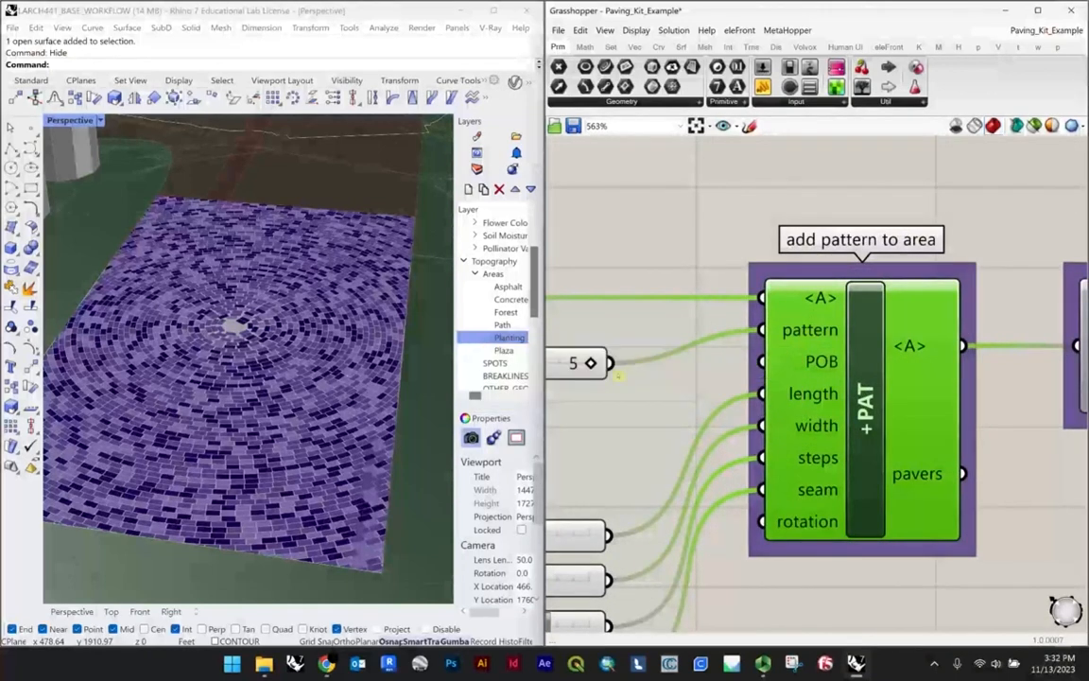
right_drag(806, 333, 1000, 325)
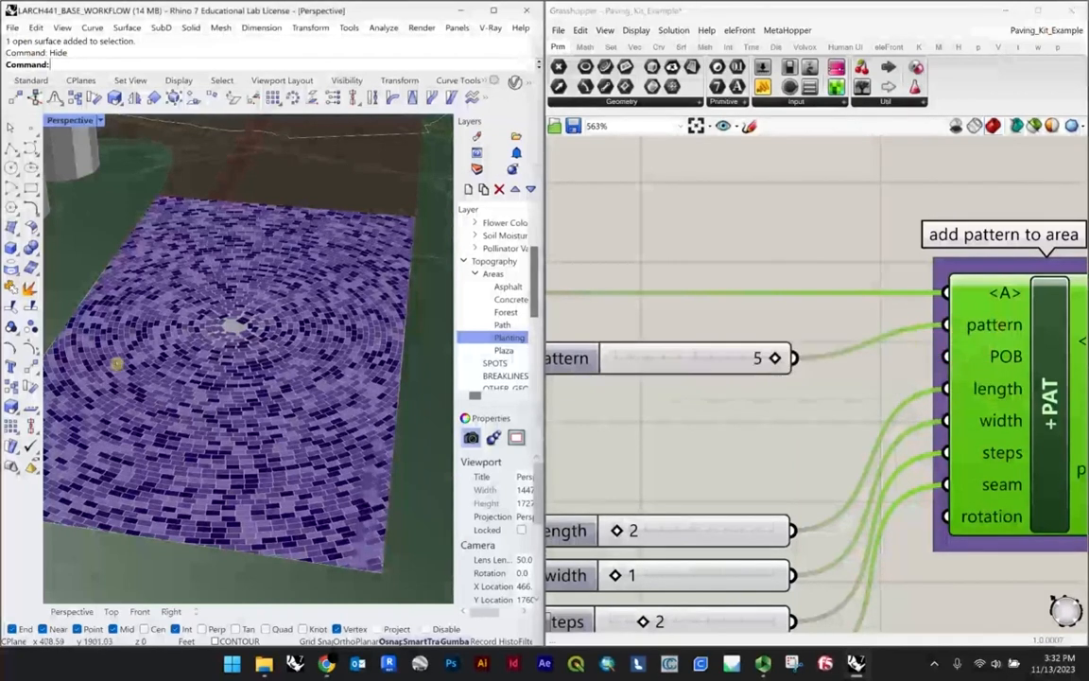
Step: Set the pattern slider to 4 and inspect the plaza pavers up close
double_click(721, 359)
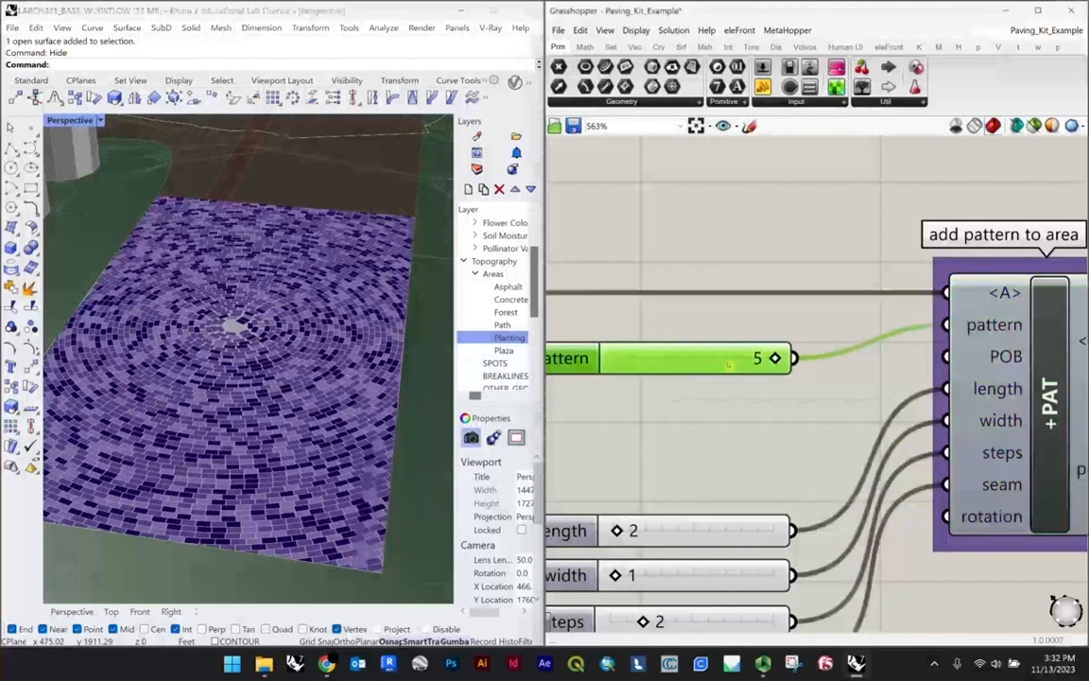
key(Return)
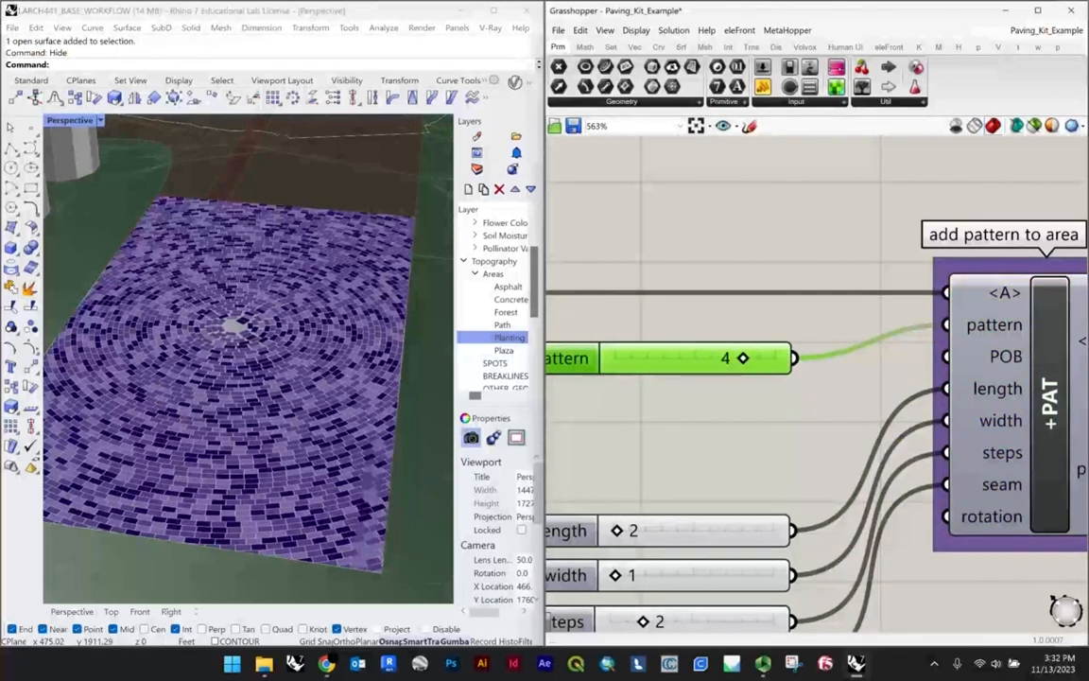
scroll(365, 332, down, 4)
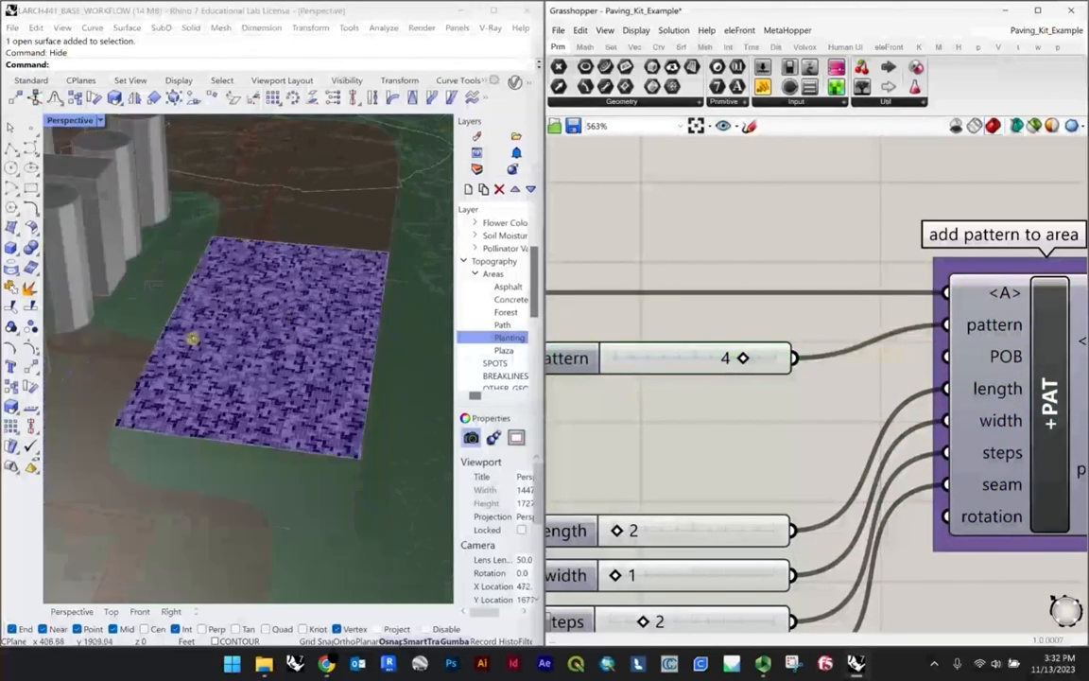
scroll(192, 337, up, 7)
scroll(153, 329, down, 10)
scroll(227, 329, up, 5)
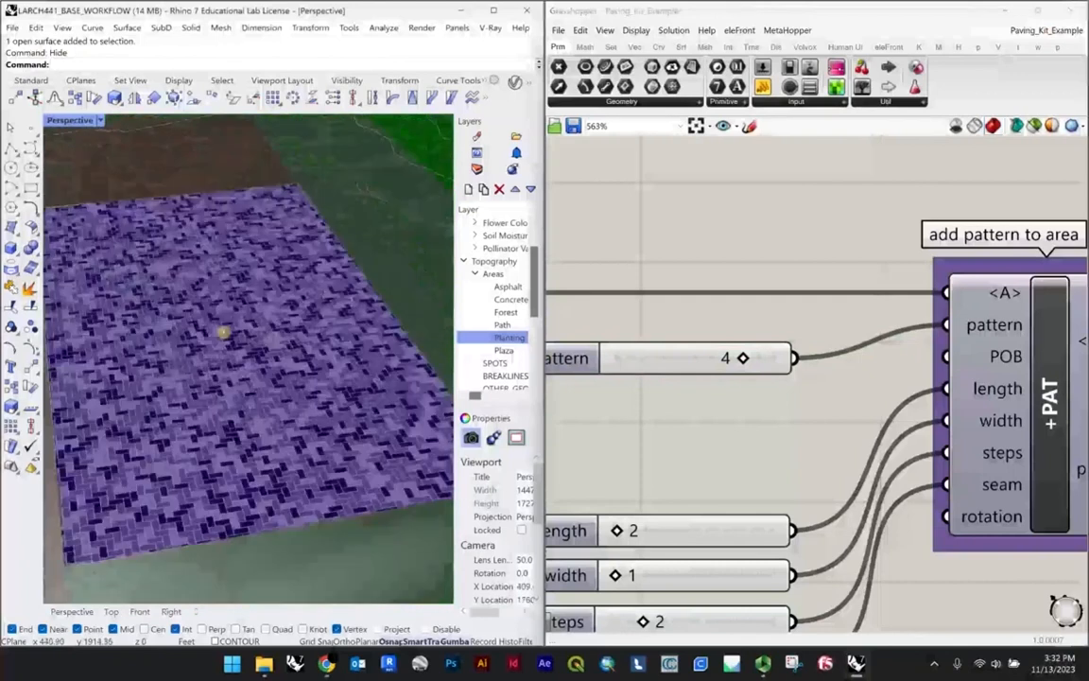
Step: Try pattern values 3 and 2 for the plaza paving
double_click(680, 358)
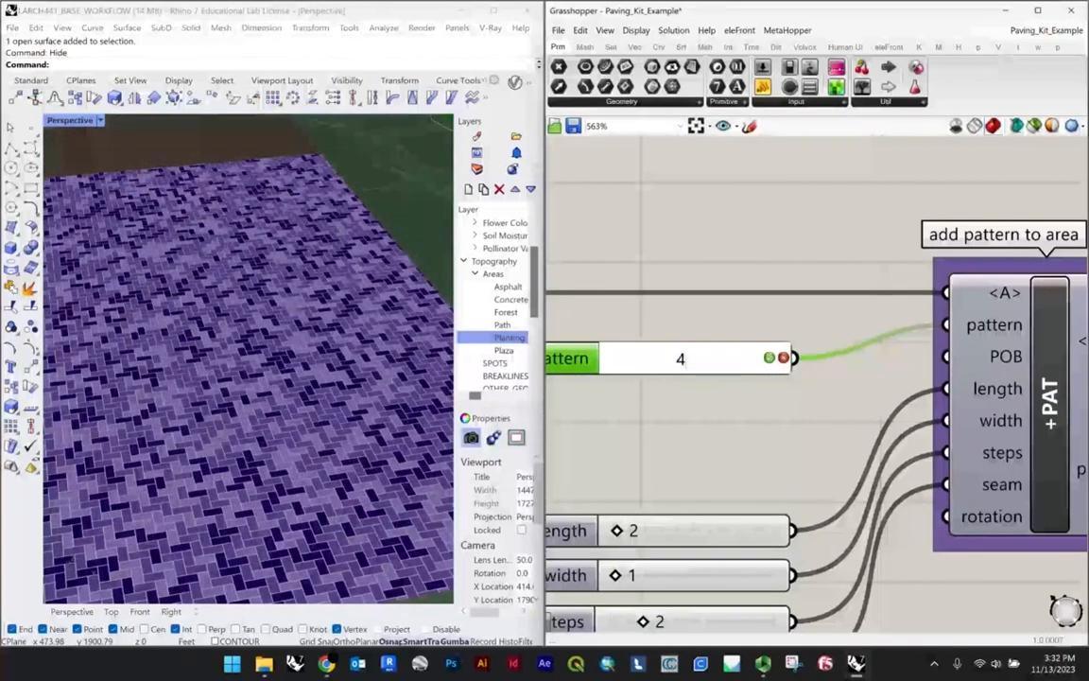
text(3)
key(Return)
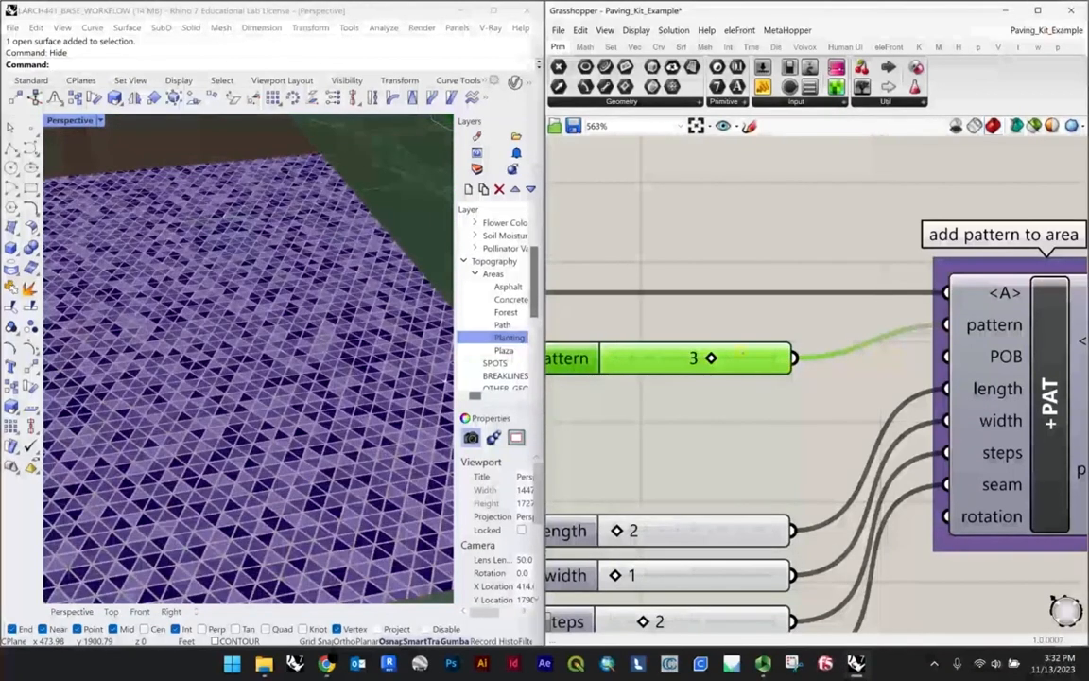
double_click(716, 358)
text(2)
key(Return)
Step: Try pattern values 1 and 0 for the plaza paving and inspect the whole plaza
double_click(721, 357)
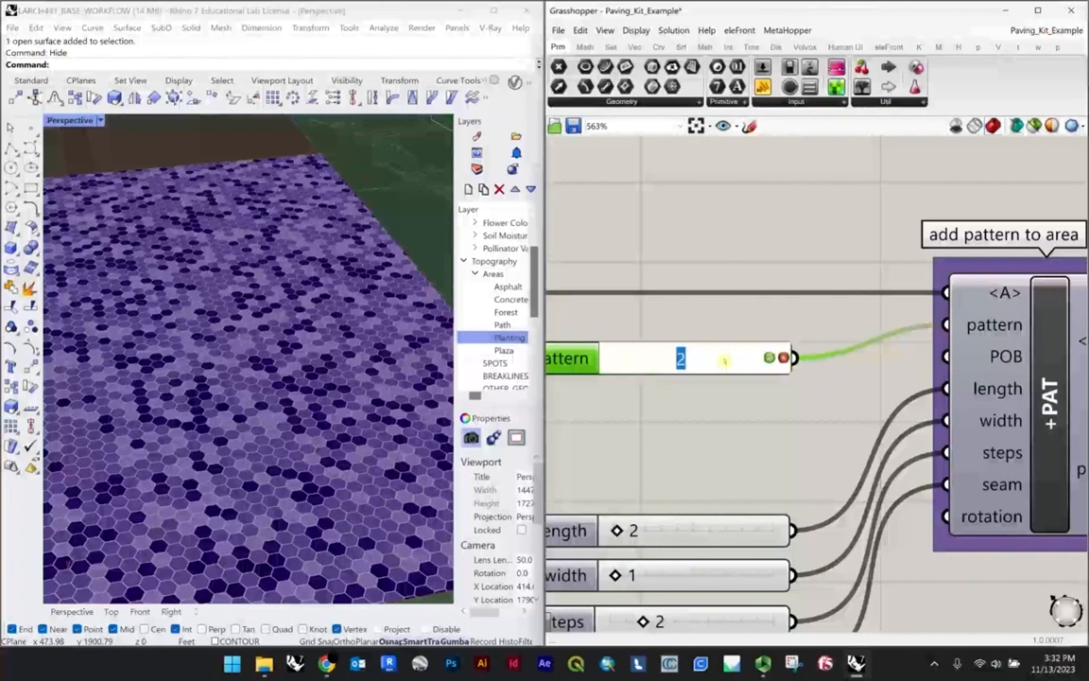
text(1)
key(Return)
double_click(720, 357)
text(0)
key(Return)
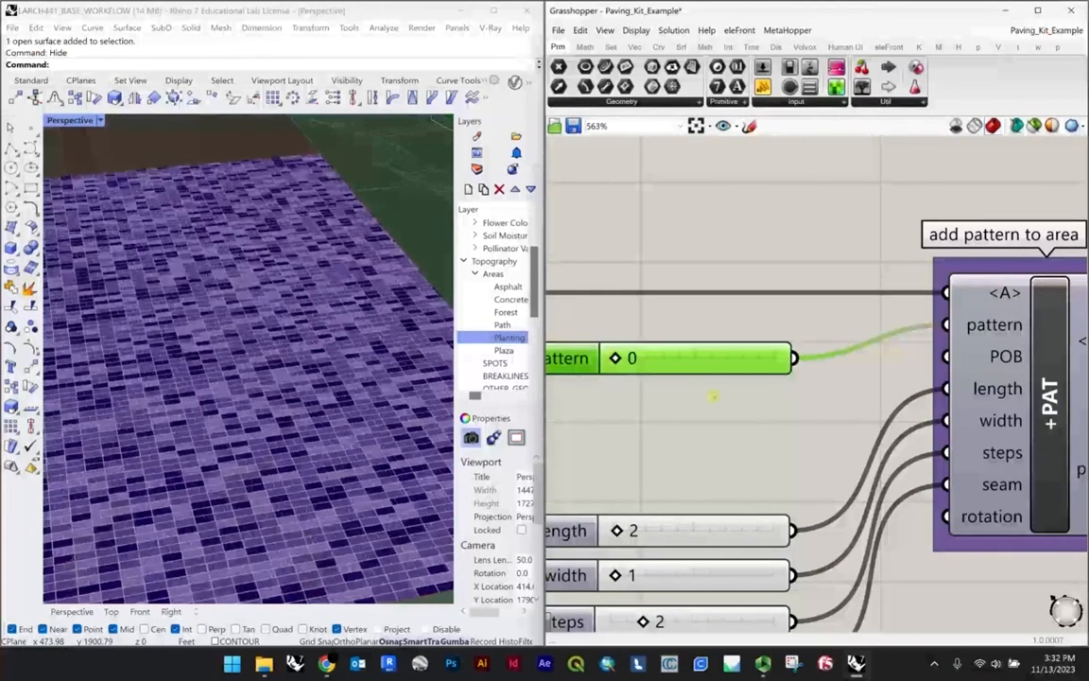
scroll(350, 407, down, 4)
right_drag(340, 405, 326, 340)
Step: Set the pattern slider to 5 and check the pavers on the plaza
double_click(651, 357)
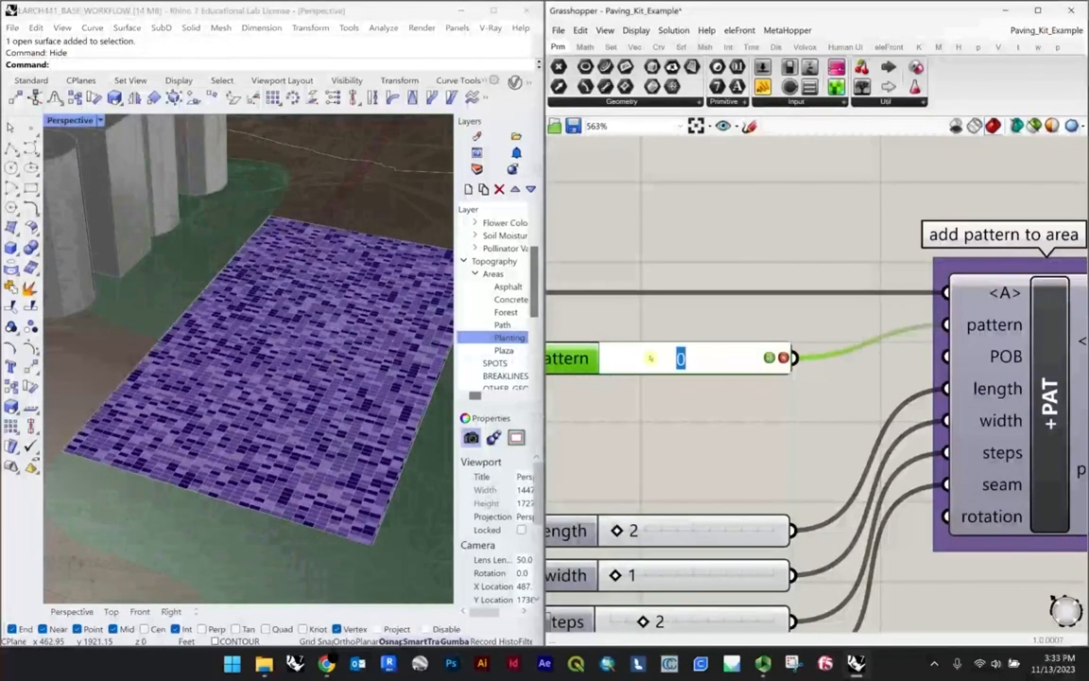
key(Return)
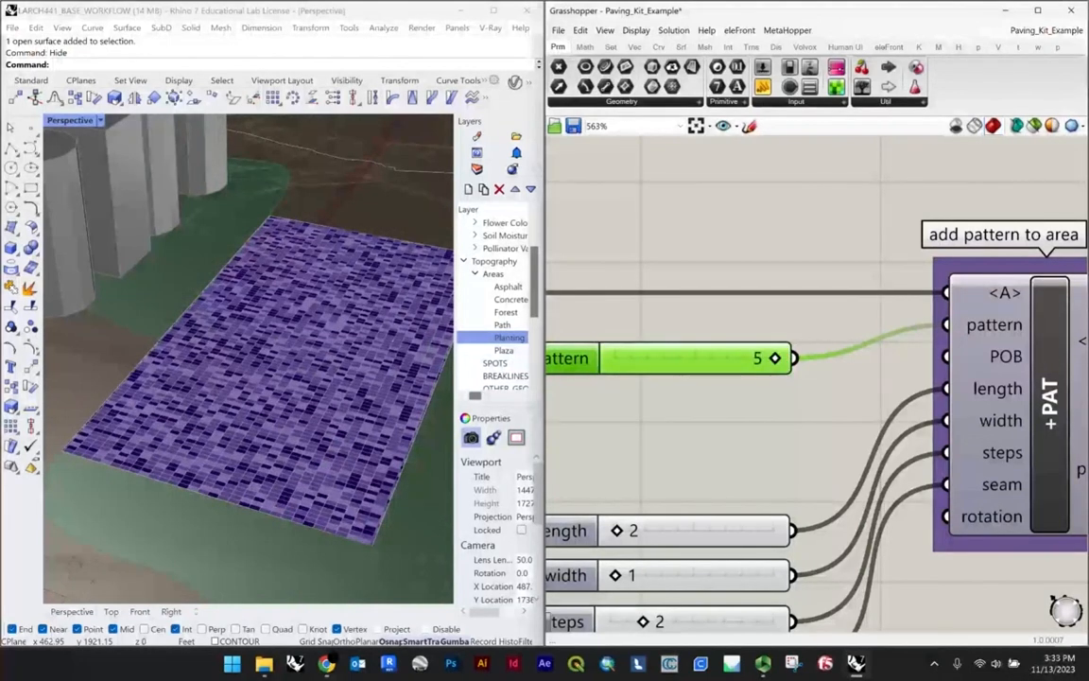
scroll(277, 379, up, 3)
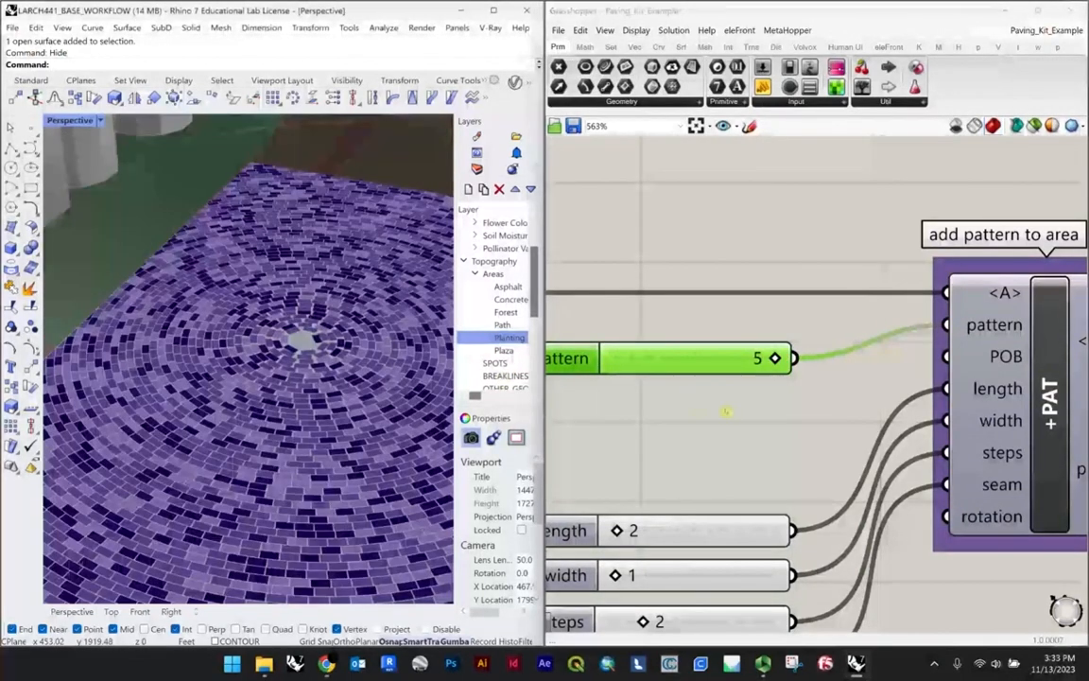
scroll(969, 364, down, 2)
scroll(972, 364, up, 2)
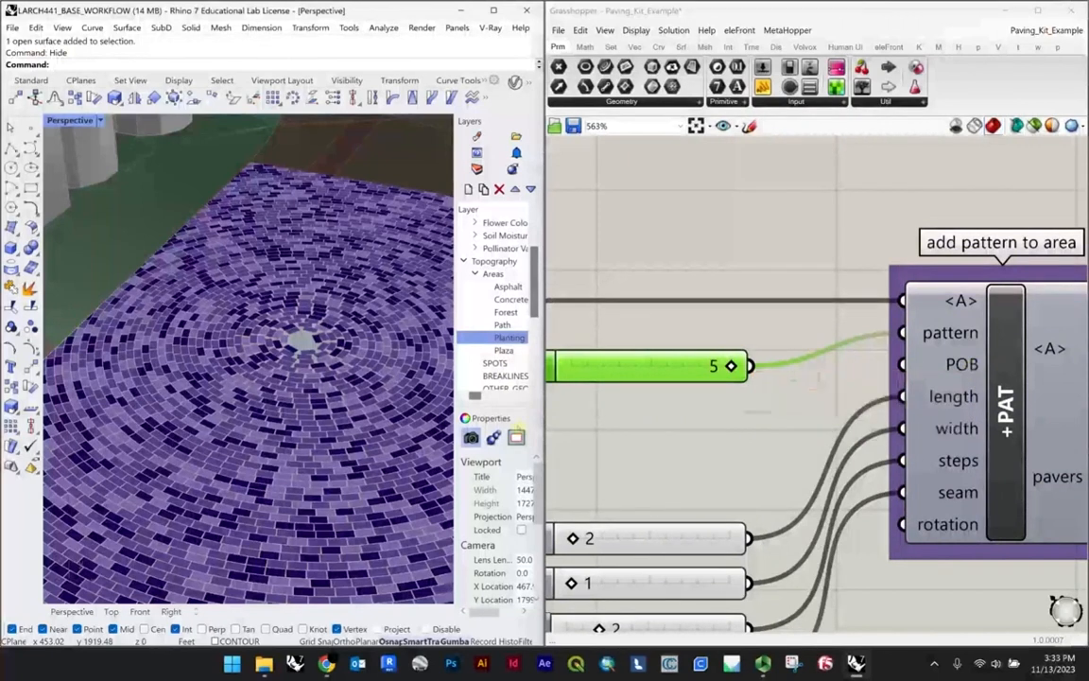
Step: Add a Point parameter to the Grasshopper canvas and place a Rhino point at the plaza's far corner
double_click(677, 427)
text(poi)
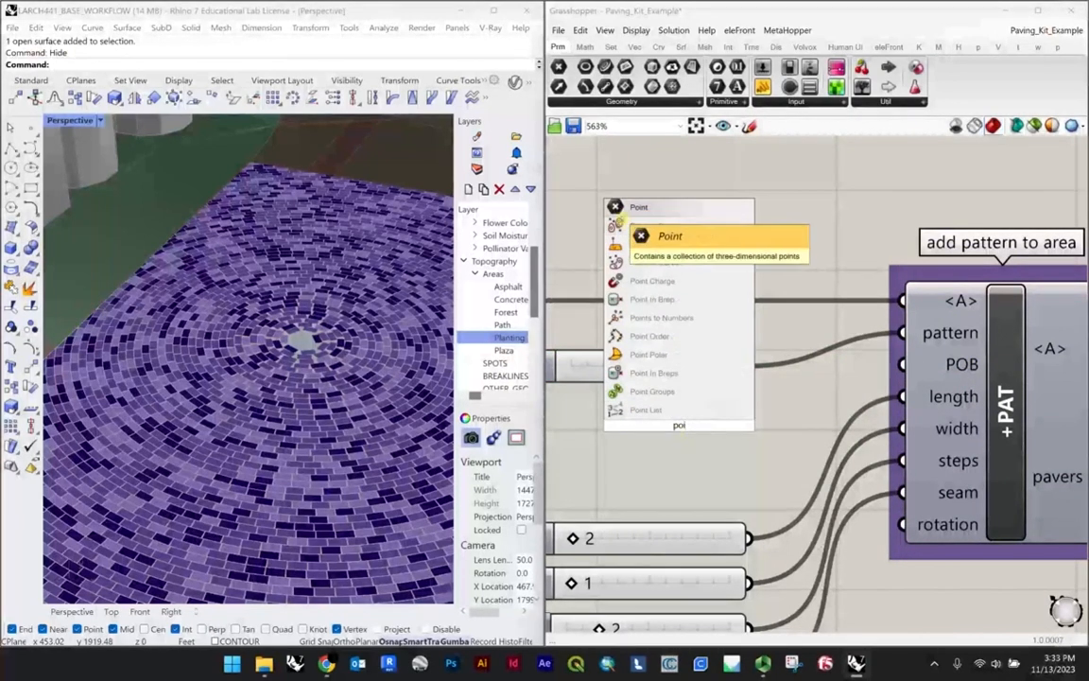
key(Return)
click(29, 126)
scroll(252, 164, up, 5)
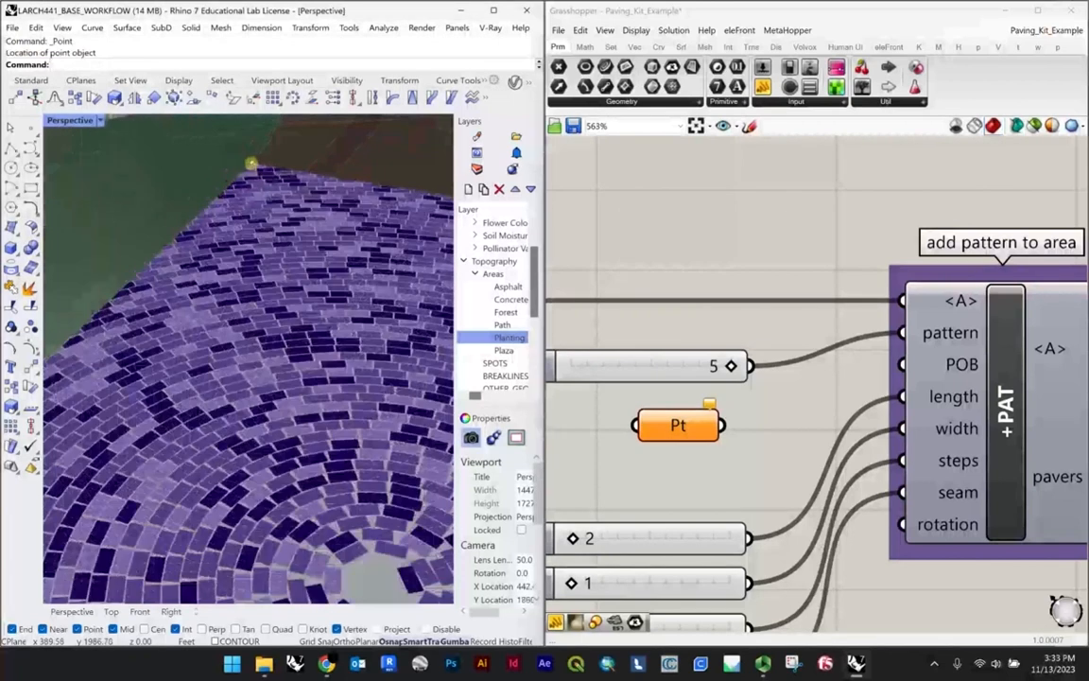
click(250, 164)
scroll(267, 174, down, 5)
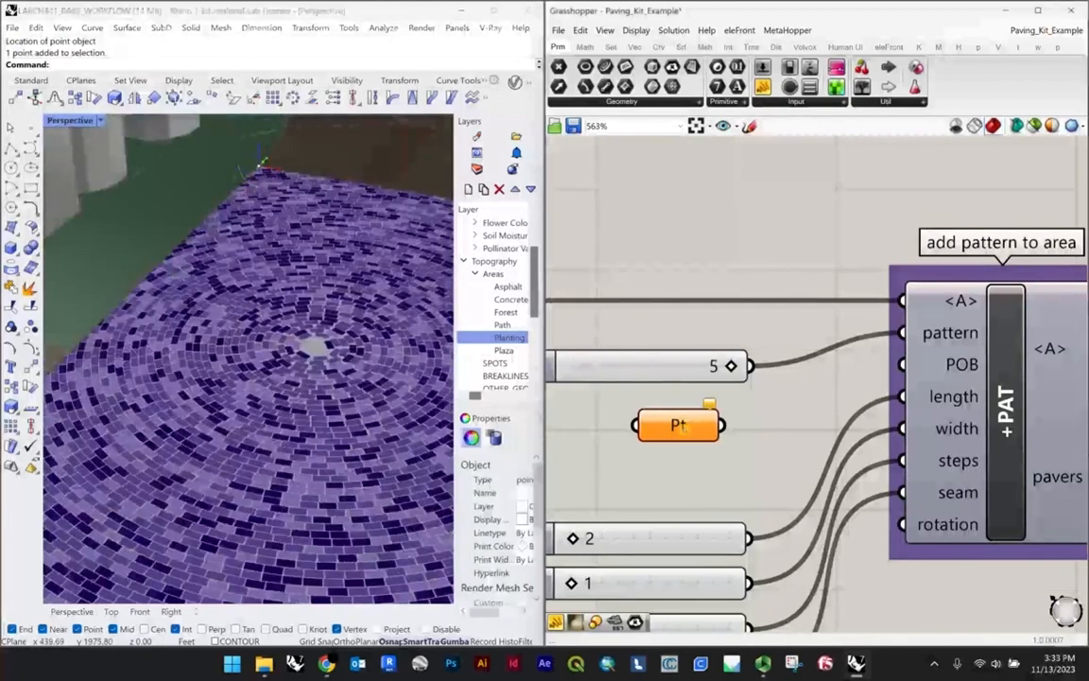
Step: Assign the corner point to the Pt parameter, connect it to the POB input, and check the paving
right_click(678, 424)
click(777, 565)
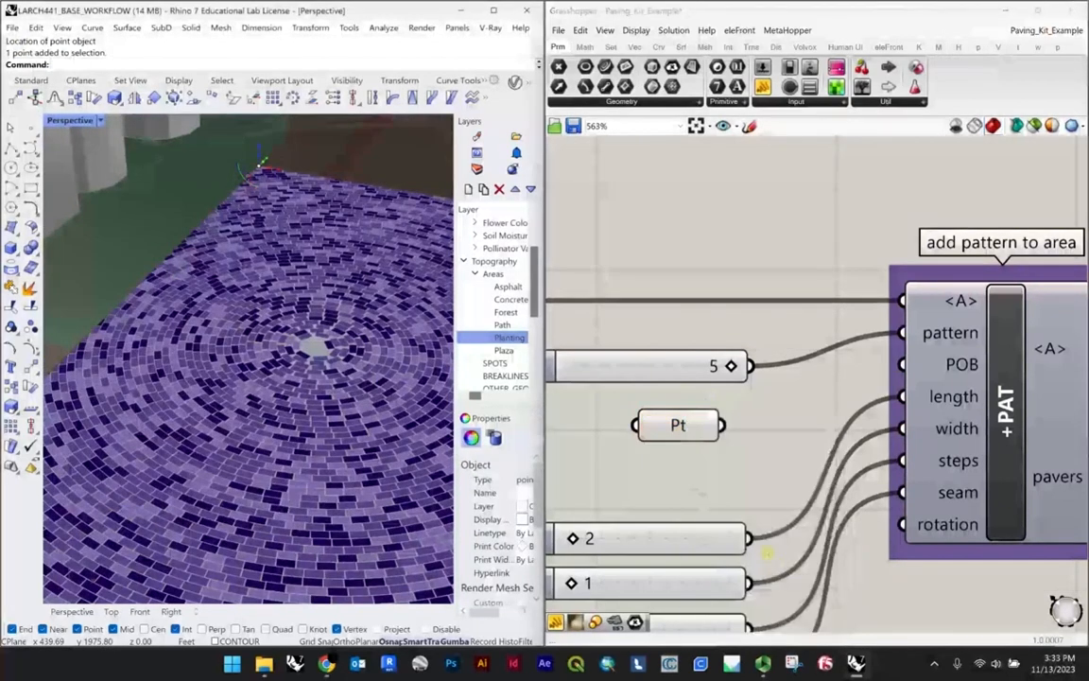
drag(723, 425, 900, 365)
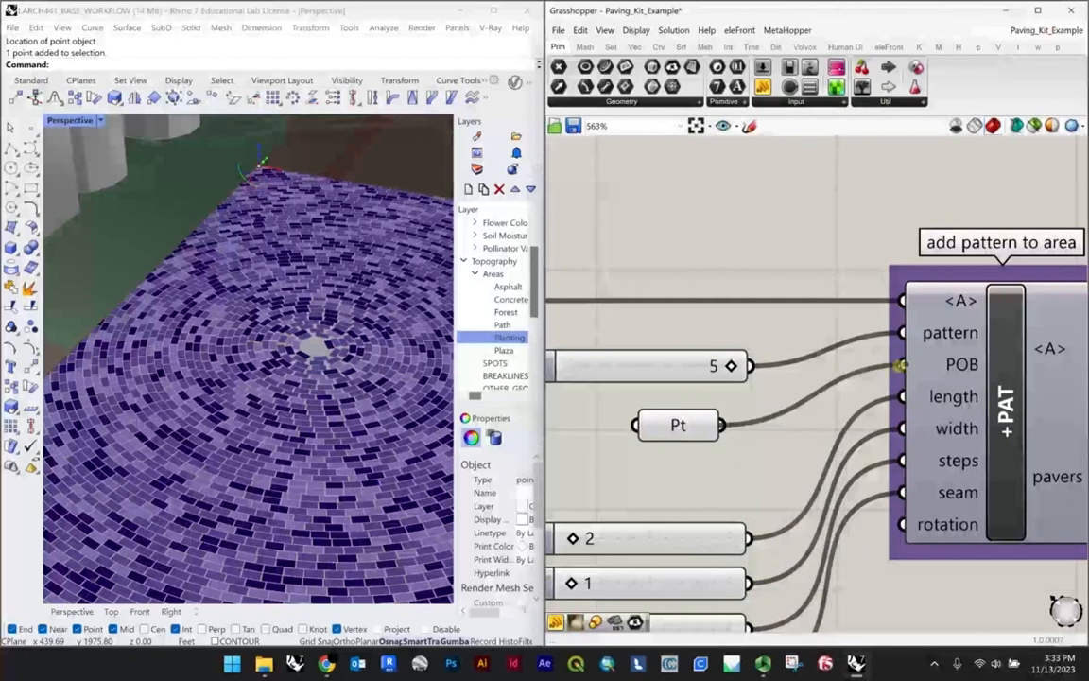
scroll(174, 331, down, 6)
scroll(218, 294, up, 8)
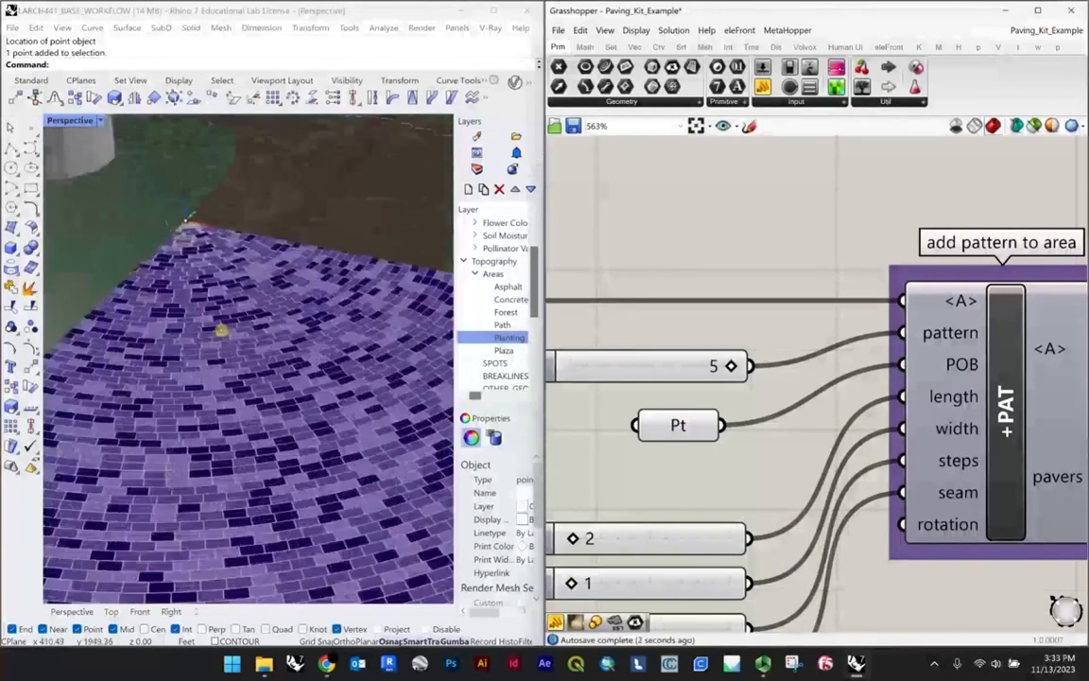
right_drag(225, 292, 248, 315)
scroll(241, 196, down, 6)
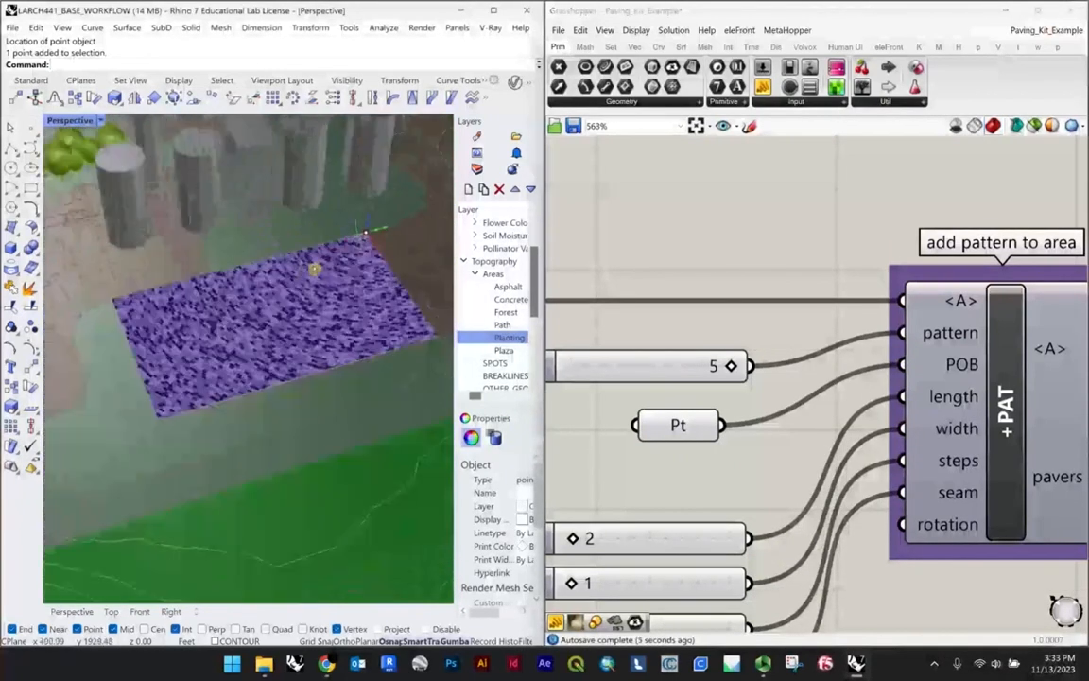
Step: Move the pattern origin point along the plaza's long edge and then into the middle of the plaza
drag(383, 247, 274, 257)
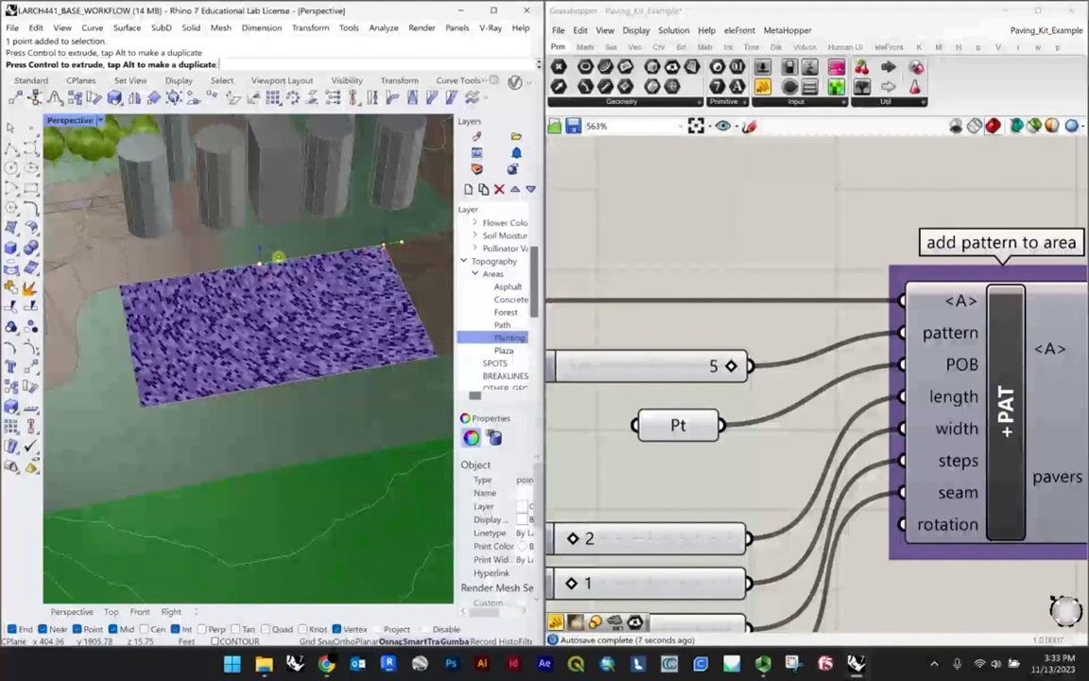
scroll(245, 287, up, 7)
scroll(245, 288, down, 7)
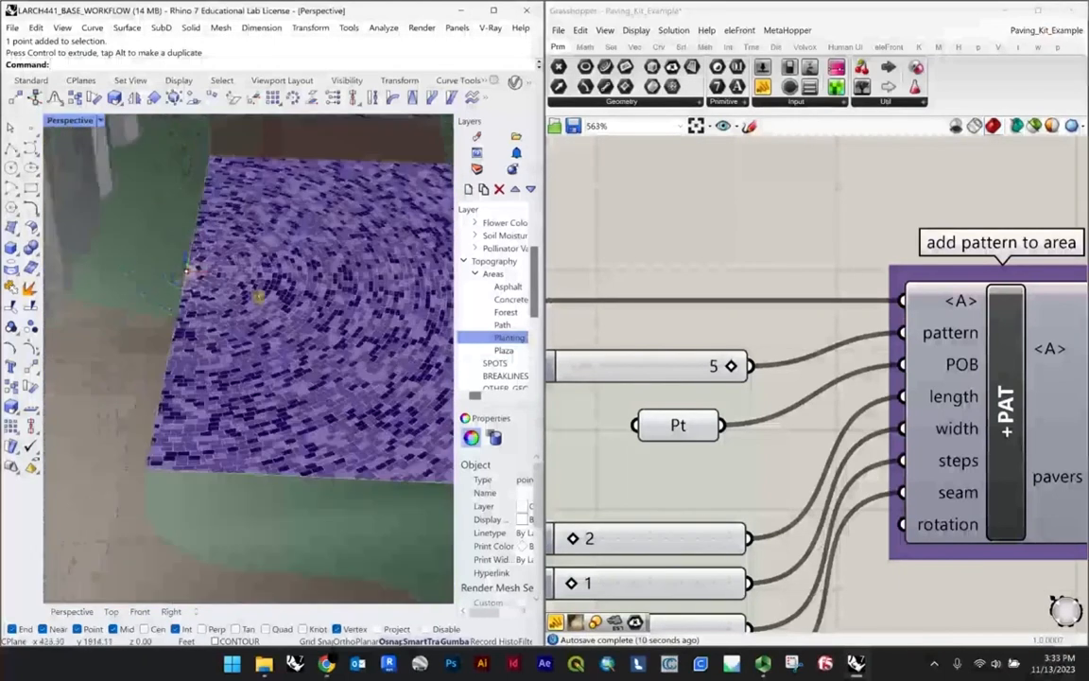
drag(217, 296, 293, 300)
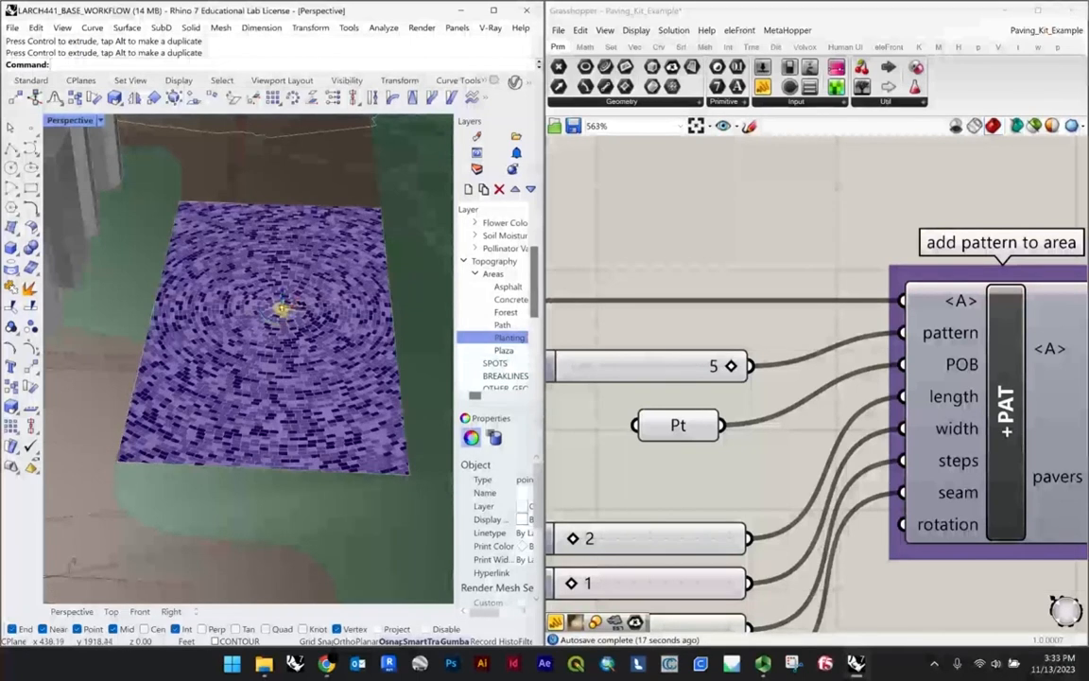
Step: Move the pattern origin point onto the plaza's short edge, where the path meets the paving
drag(281, 308, 225, 198)
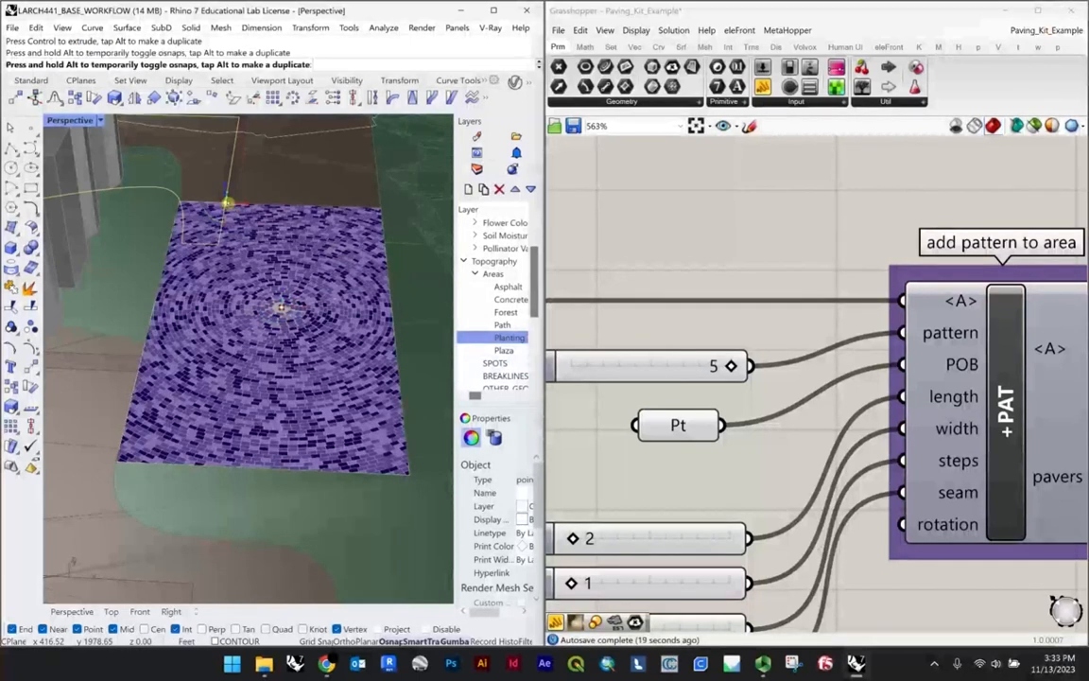
scroll(225, 198, up, 5)
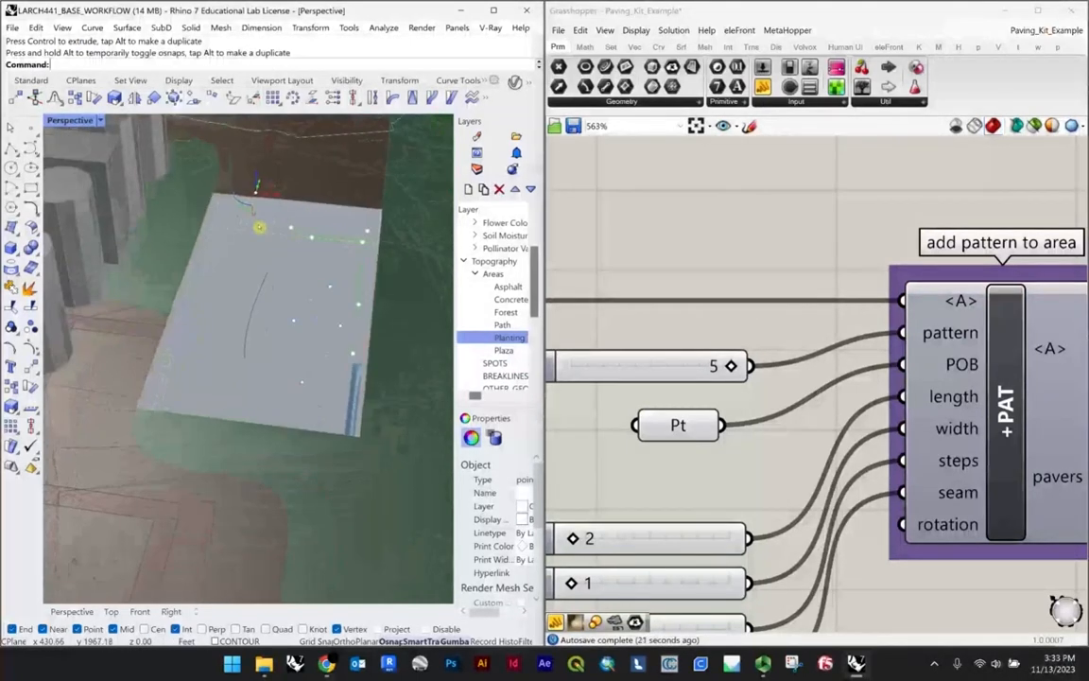
drag(282, 187, 259, 204)
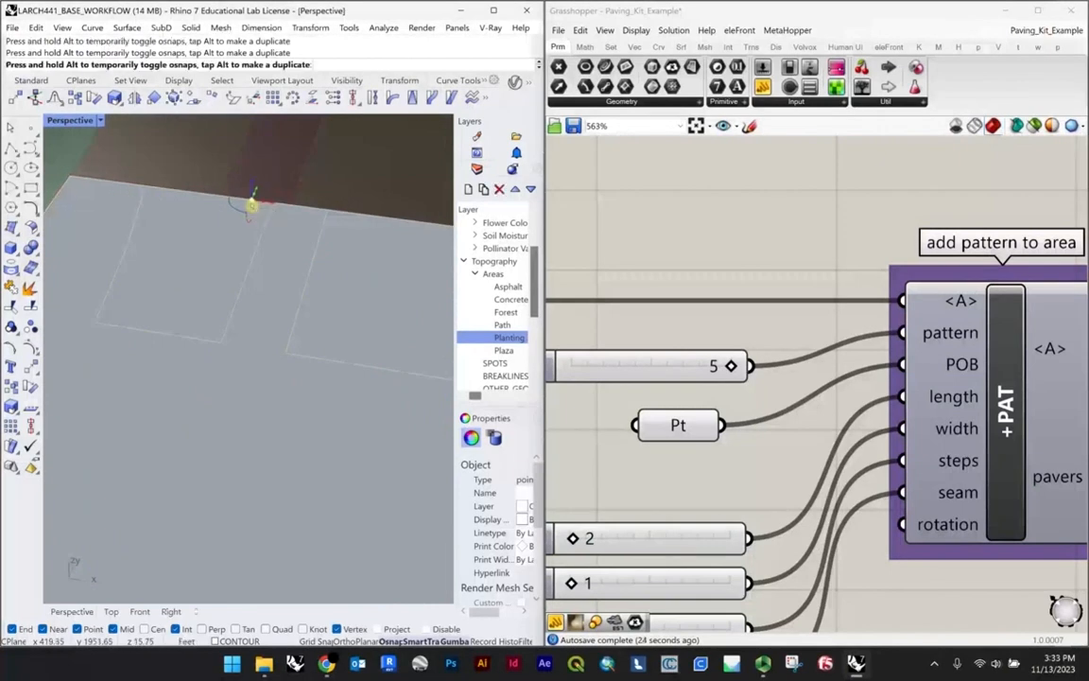
scroll(273, 255, down, 8)
scroll(269, 256, down, 2)
scroll(266, 247, up, 2)
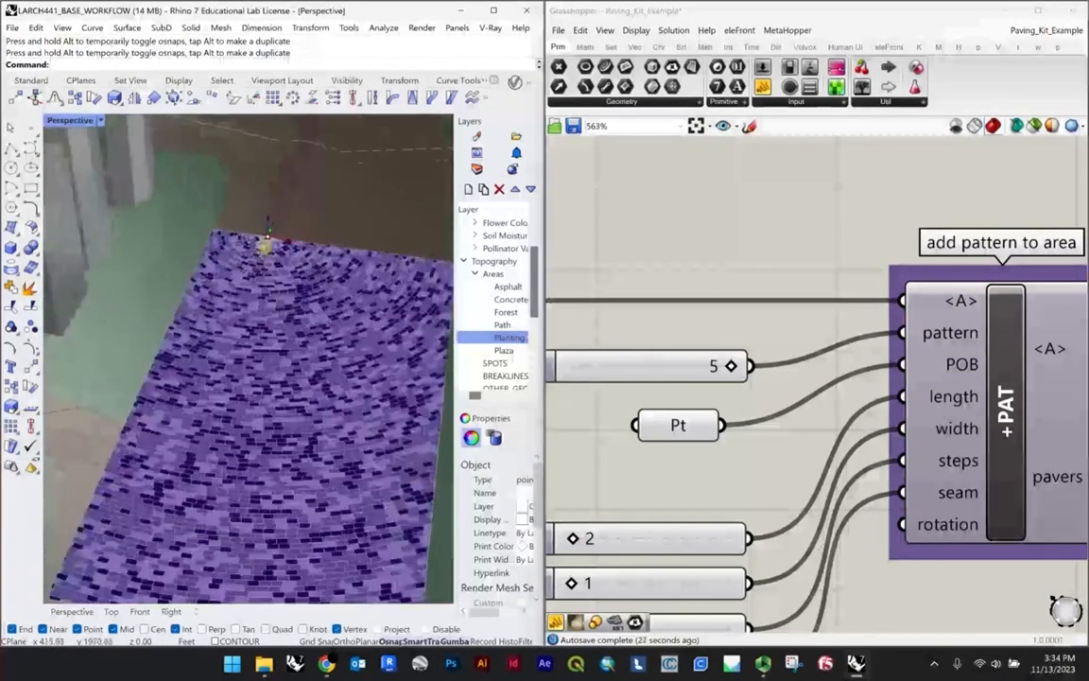
scroll(187, 482, down, 6)
right_drag(196, 484, 272, 385)
scroll(187, 441, up, 5)
scroll(388, 255, up, 5)
Step: Select the path meshes that meet the plaza and examine how they relate to the paving's edges
click(355, 263)
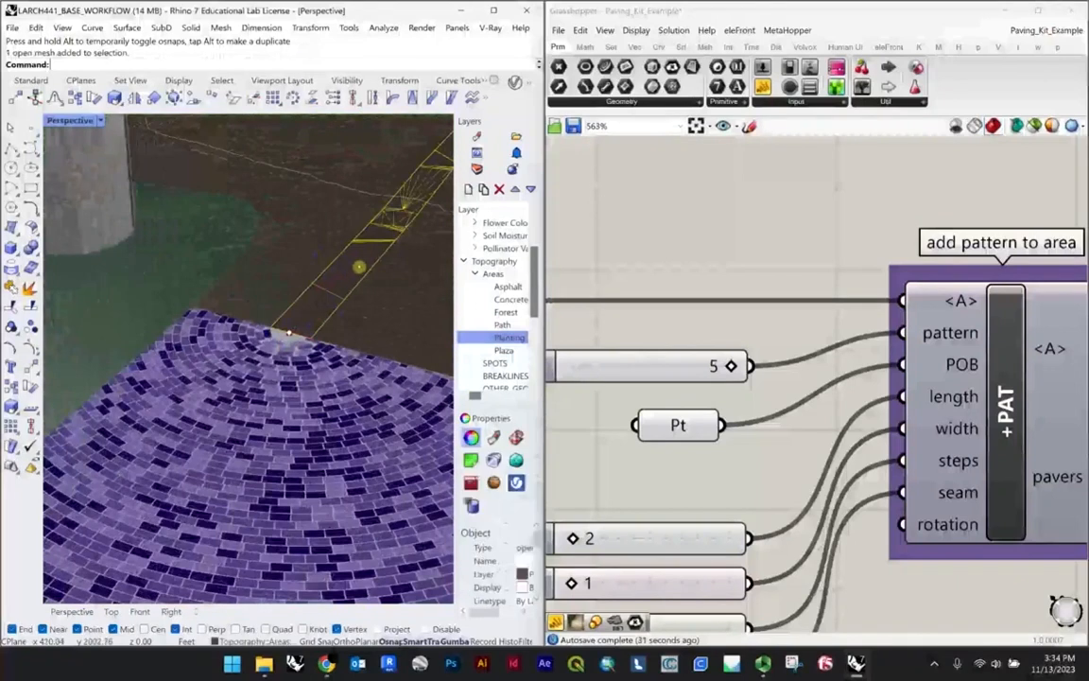
scroll(297, 306, down, 6)
scroll(211, 371, up, 5)
scroll(227, 347, up, 3)
click(236, 338)
scroll(263, 345, down, 6)
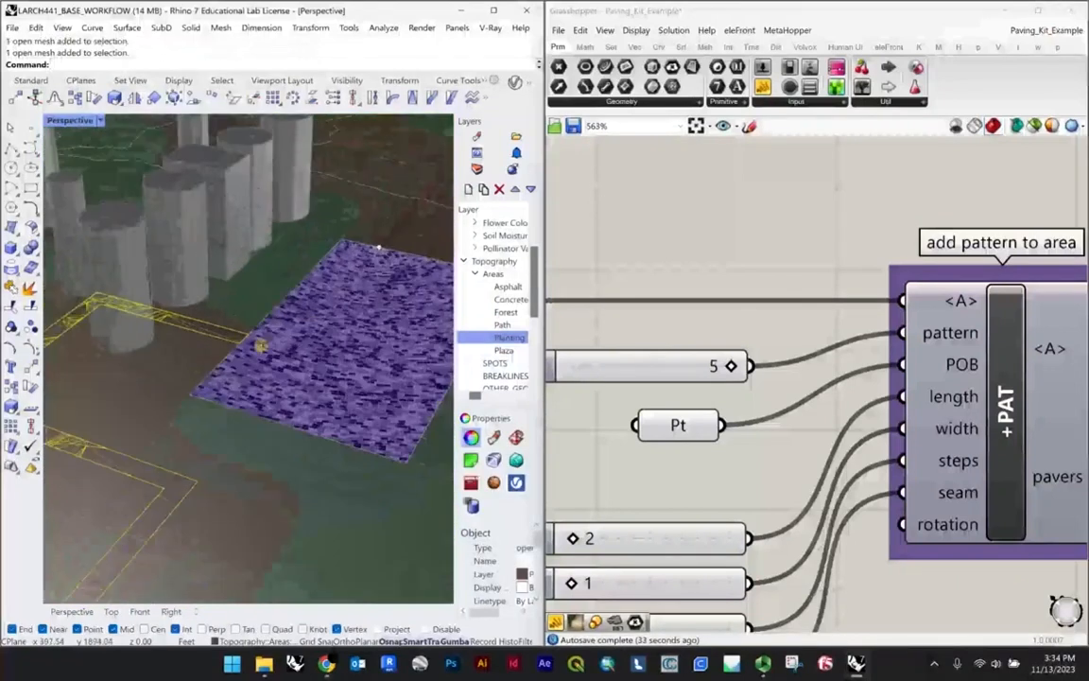
right_drag(312, 325, 329, 255)
scroll(323, 225, up, 4)
Step: Move the pattern origin point from the short edge to the middle of the plaza
click(319, 220)
scroll(337, 246, down, 5)
scroll(335, 261, up, 4)
drag(345, 251, 251, 393)
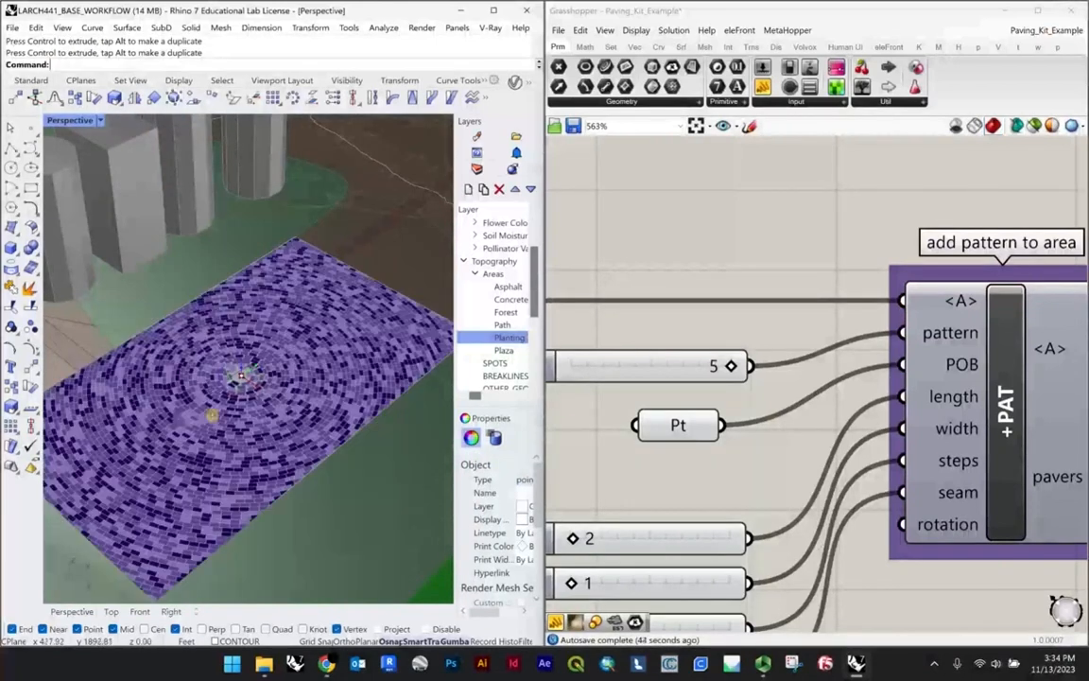
Step: Examine the circular paver pattern around the plaza's centre point from several angles and distances
scroll(201, 427, down, 7)
right_drag(200, 430, 238, 403)
scroll(241, 392, up, 5)
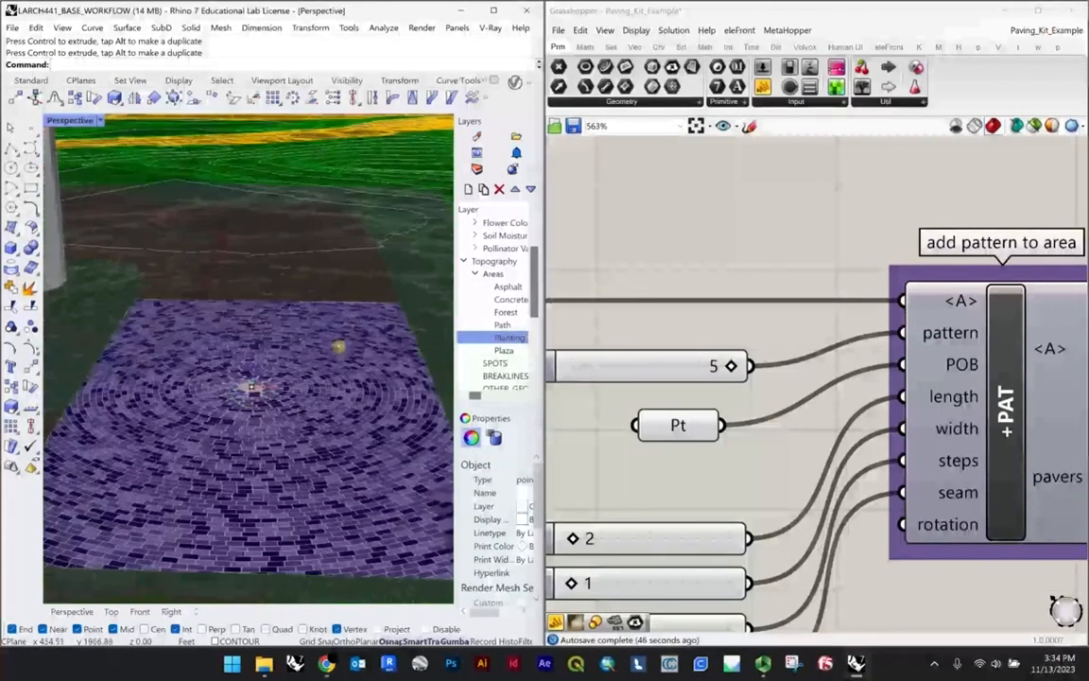
right_drag(326, 346, 295, 376)
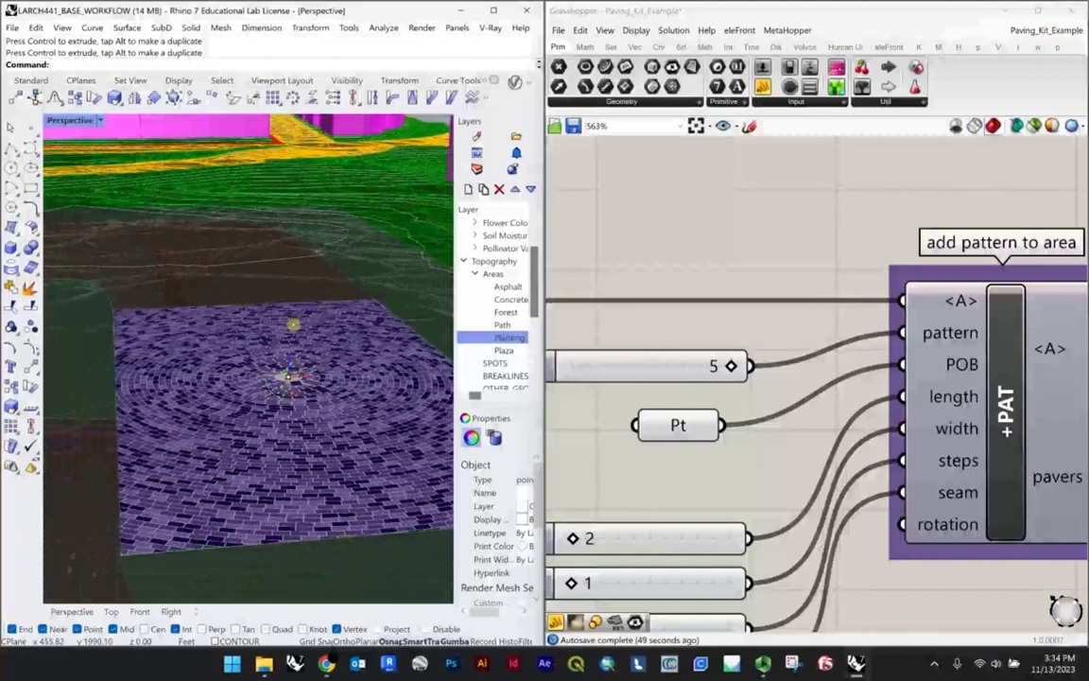
scroll(287, 375, up, 6)
scroll(275, 411, down, 6)
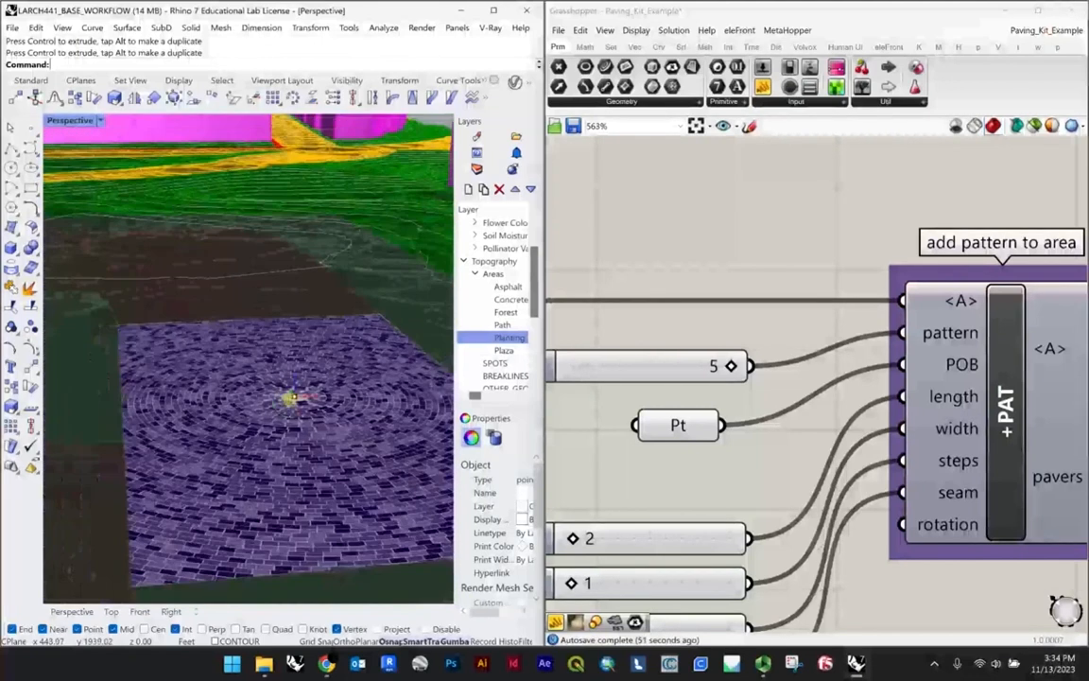
right_drag(279, 465, 252, 399)
scroll(252, 399, up, 3)
scroll(253, 399, down, 2)
scroll(725, 398, down, 3)
Step: Rearrange the length and width sliders on the canvas so they sit apart from the steps and seam sliders
scroll(813, 404, down, 2)
scroll(699, 398, up, 4)
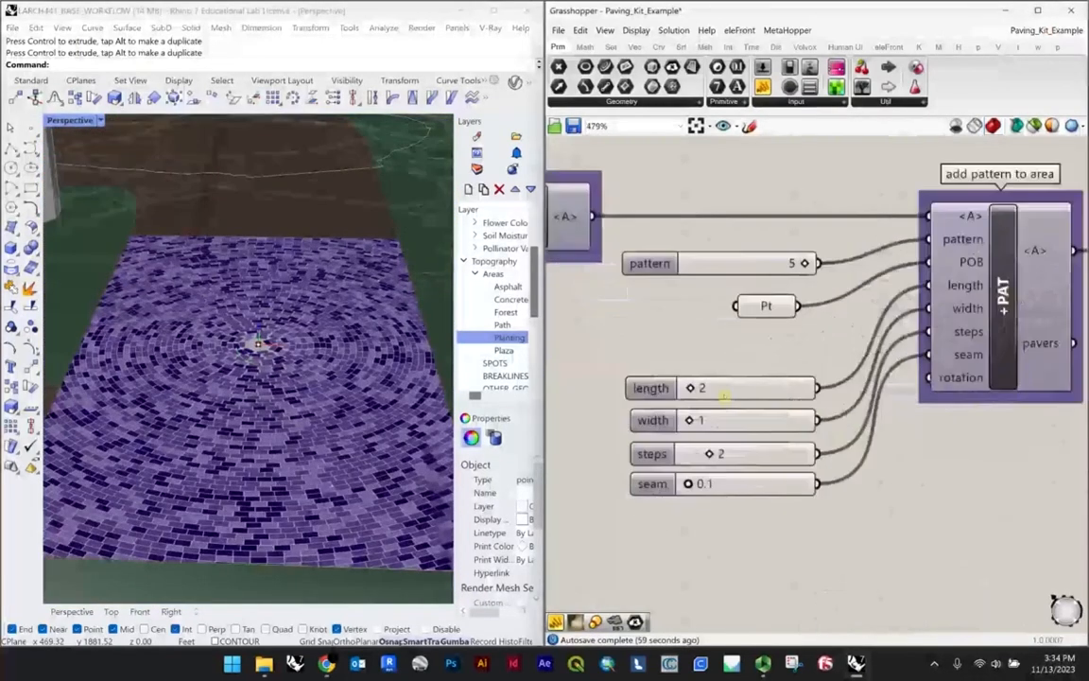
scroll(1016, 277, down, 1)
drag(797, 369, 805, 336)
drag(783, 395, 783, 374)
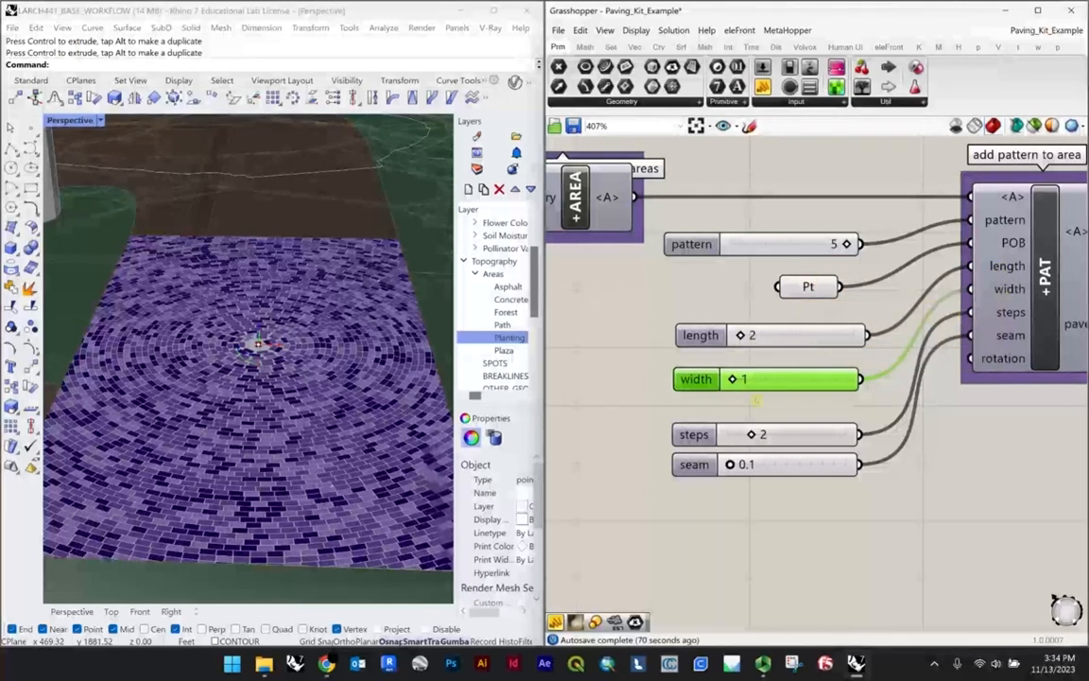
double_click(759, 334)
click(759, 386)
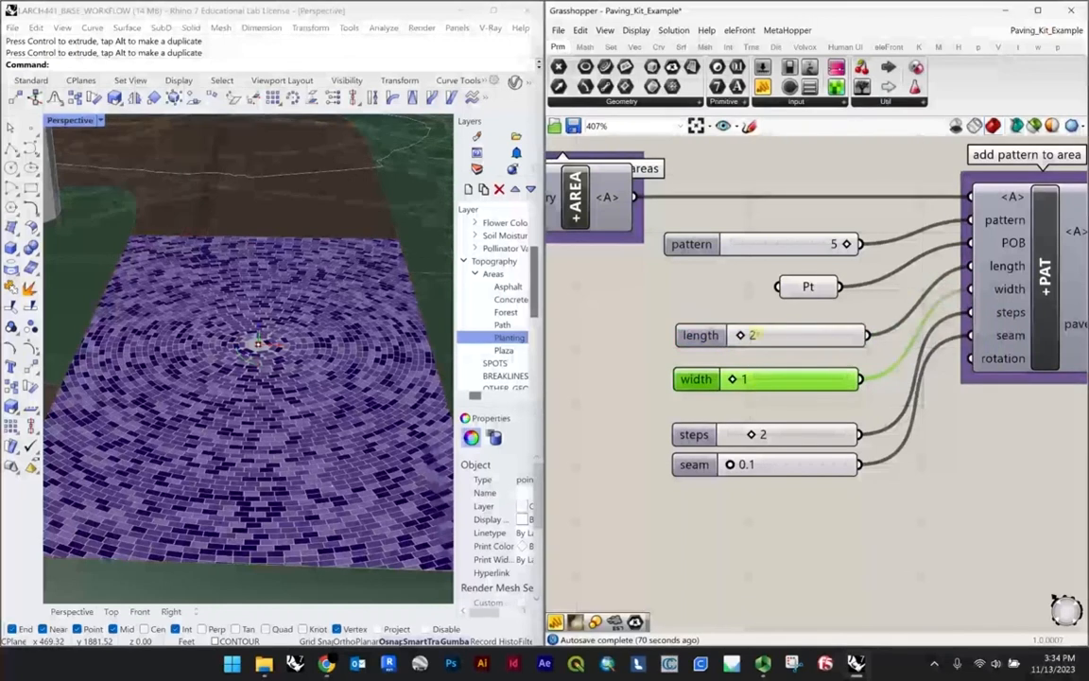
drag(765, 335, 767, 342)
Step: Set the paver length to 1, inspect the pavers, and enter 1 for the width
double_click(766, 343)
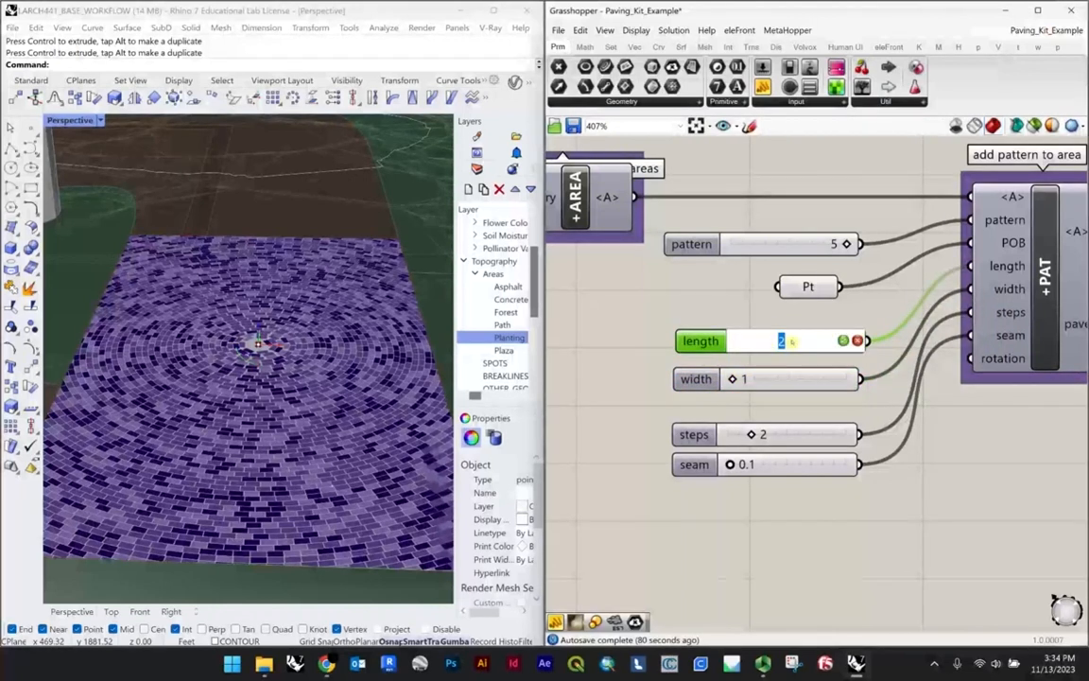
text(1)
key(Return)
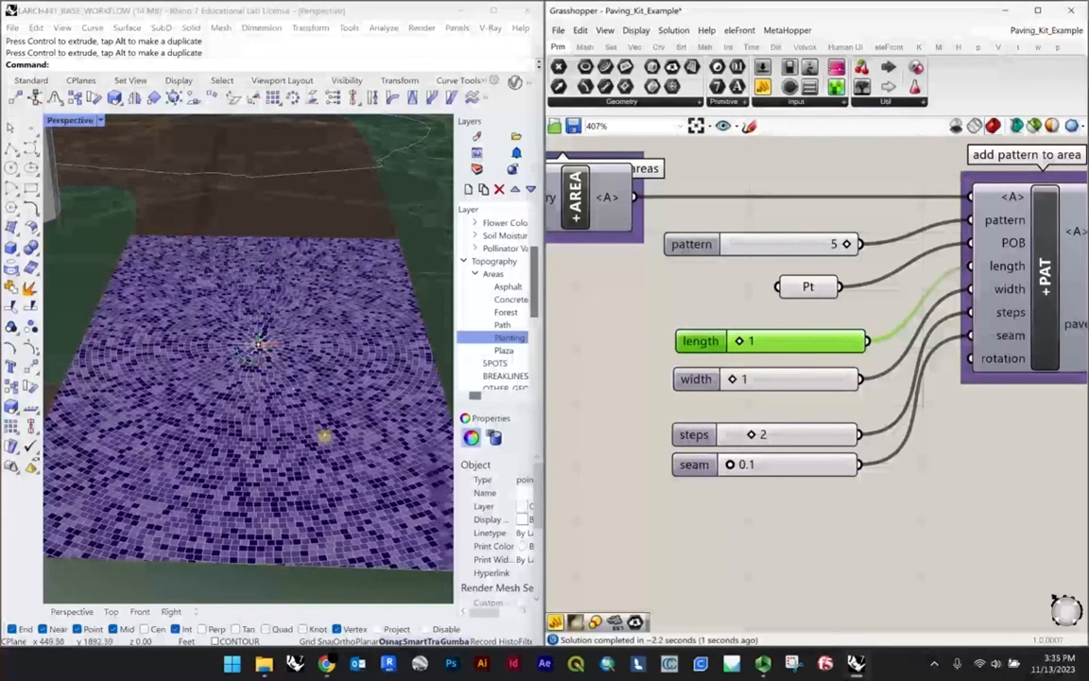
scroll(322, 416, up, 3)
scroll(337, 431, down, 3)
double_click(775, 386)
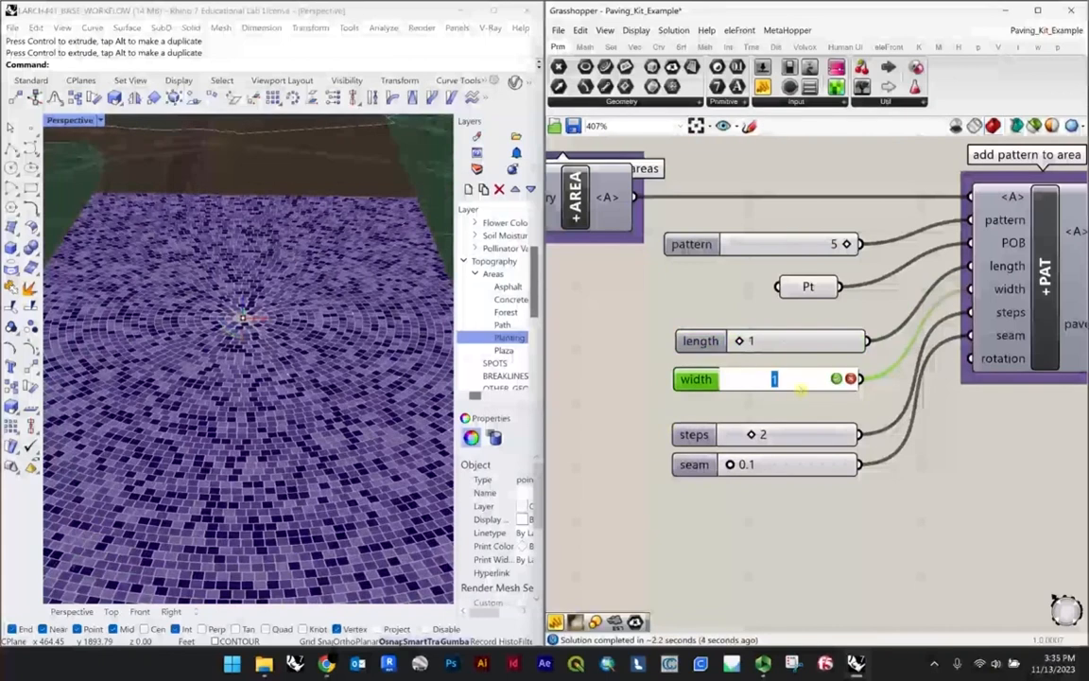
text(1)
key(Return)
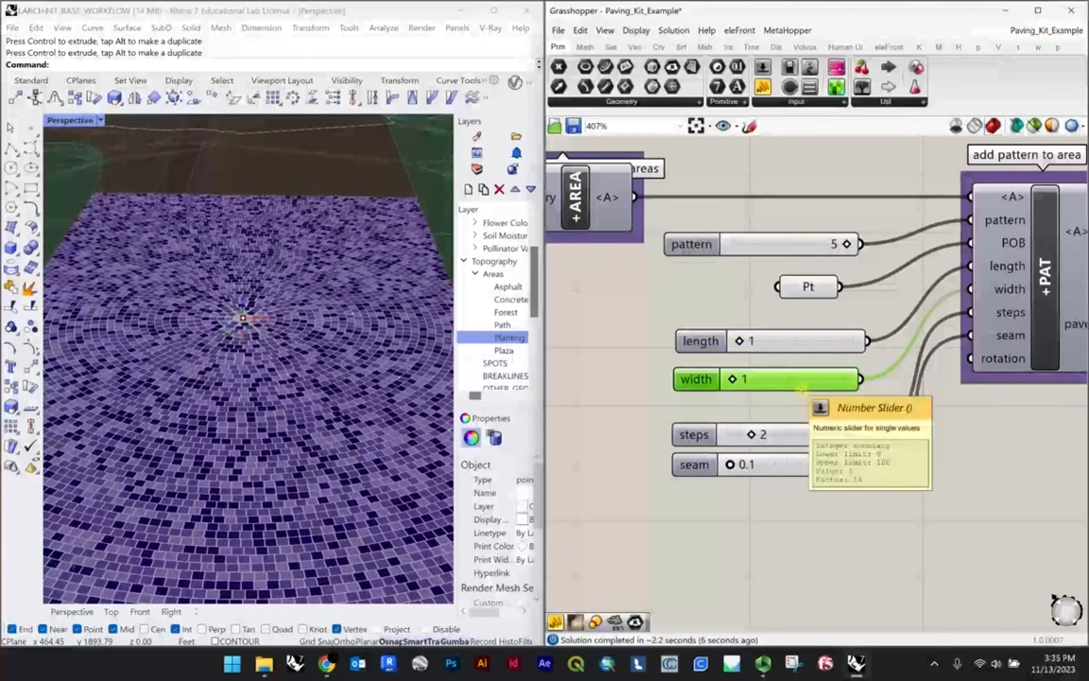
Step: Switch the width slider's rounding to real numbers (R), set the width to 0.25, and inspect the resulting pavers
double_click(710, 379)
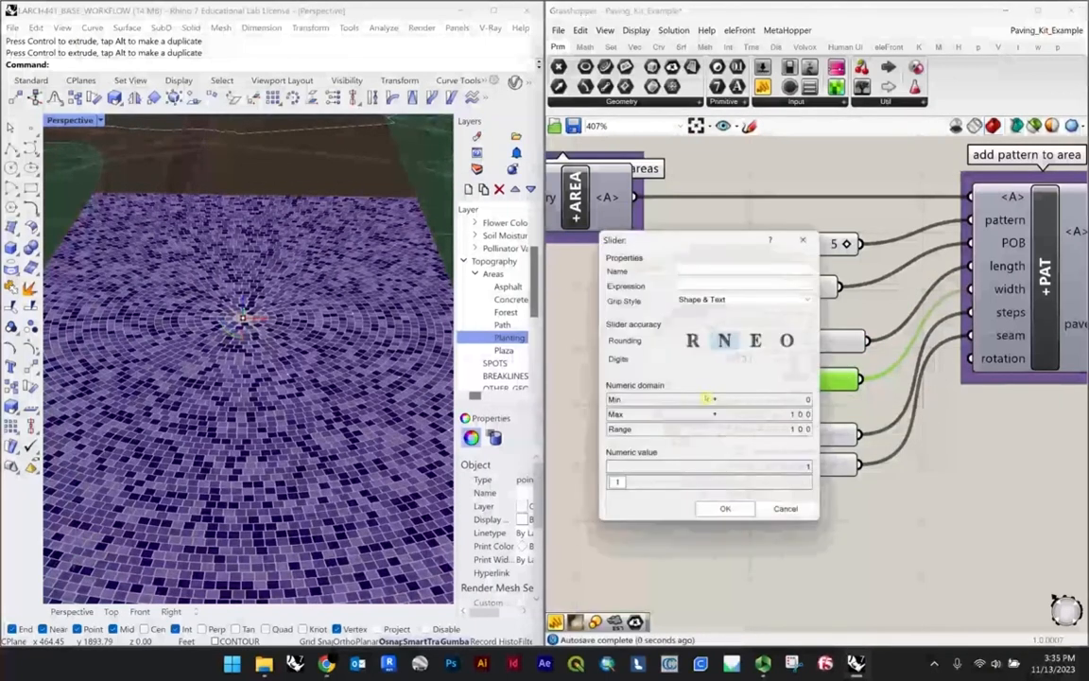
click(693, 341)
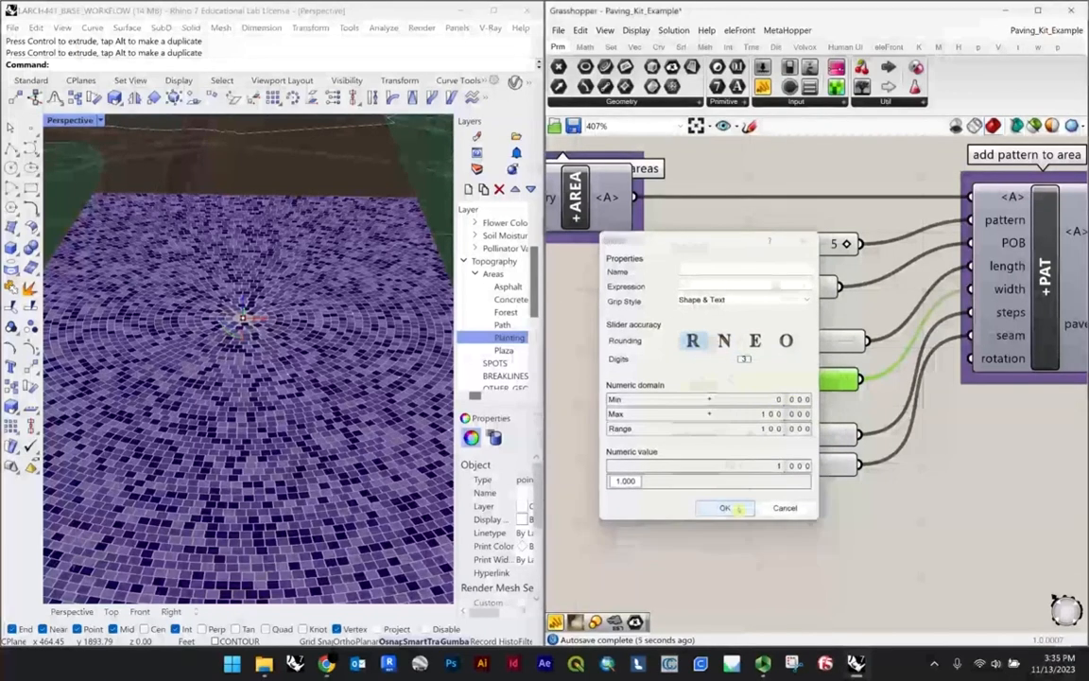
click(725, 507)
double_click(774, 379)
text(.25)
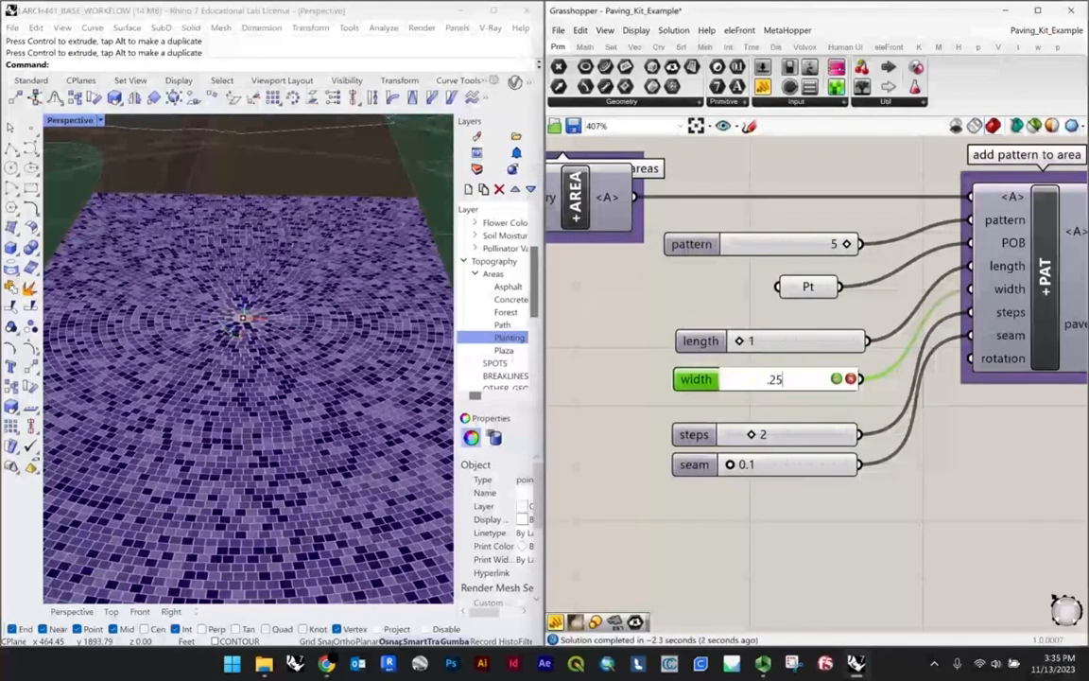
key(Return)
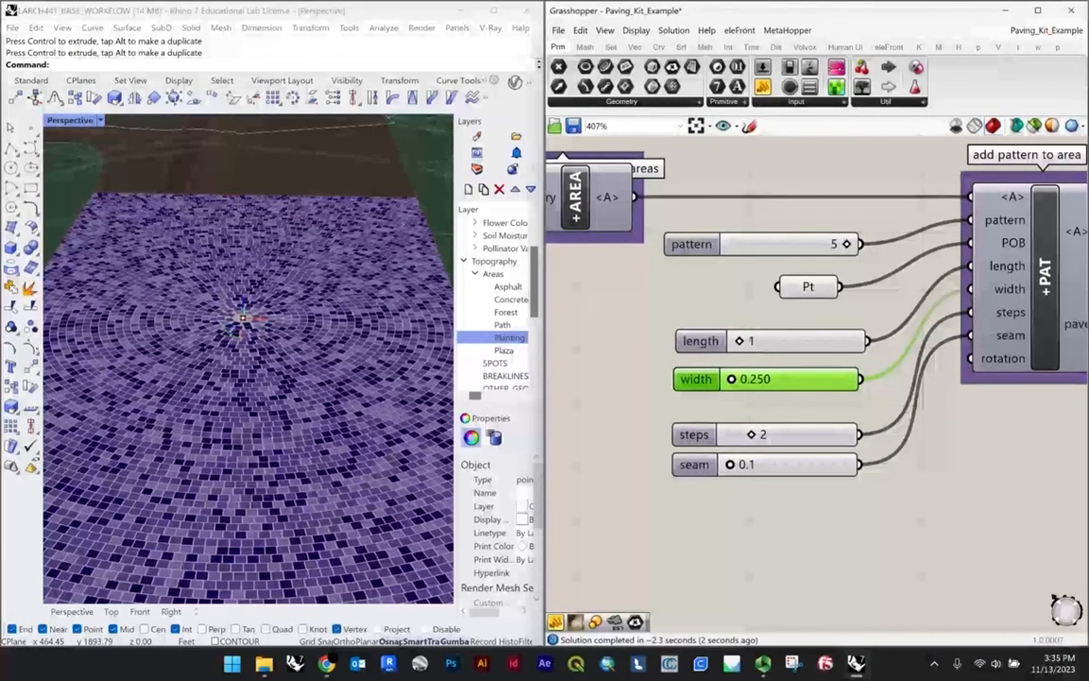
scroll(255, 329, up, 8)
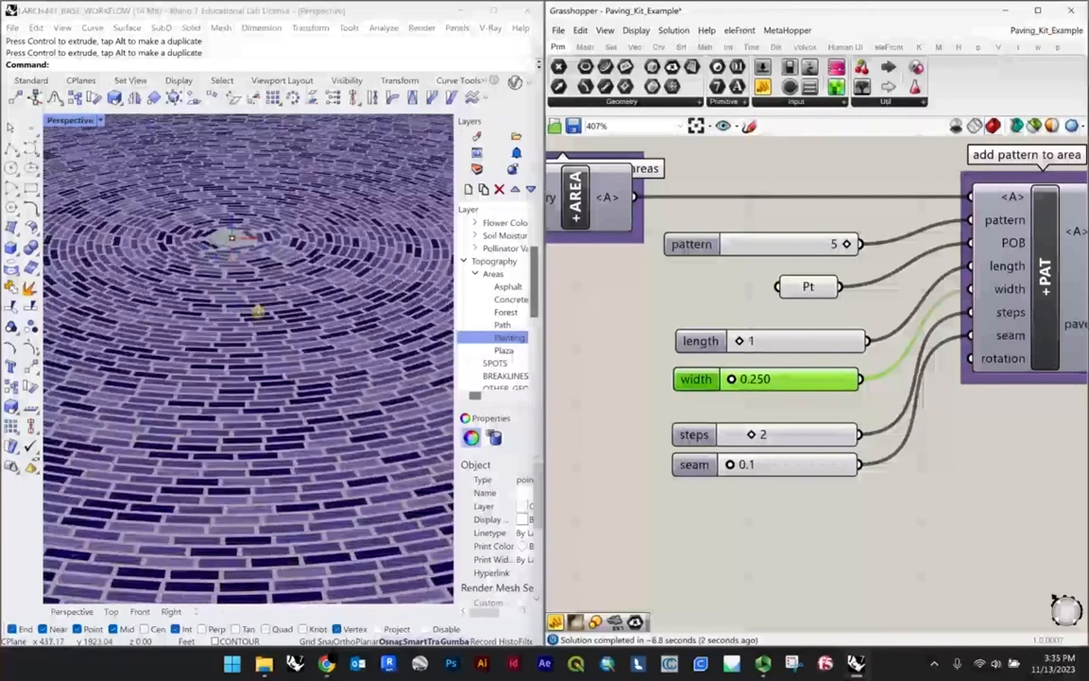
scroll(251, 311, down, 6)
scroll(294, 316, down, 5)
right_drag(337, 326, 270, 363)
scroll(316, 346, up, 8)
scroll(336, 374, down, 10)
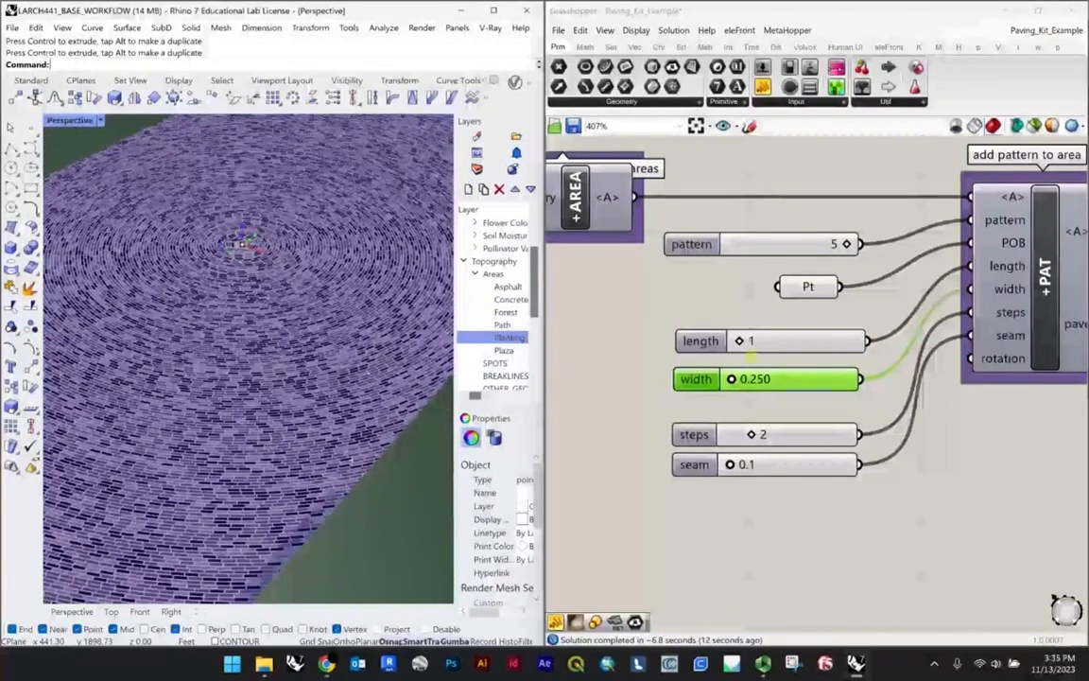
Step: Set the paver length to 2 and the width to 1
double_click(754, 341)
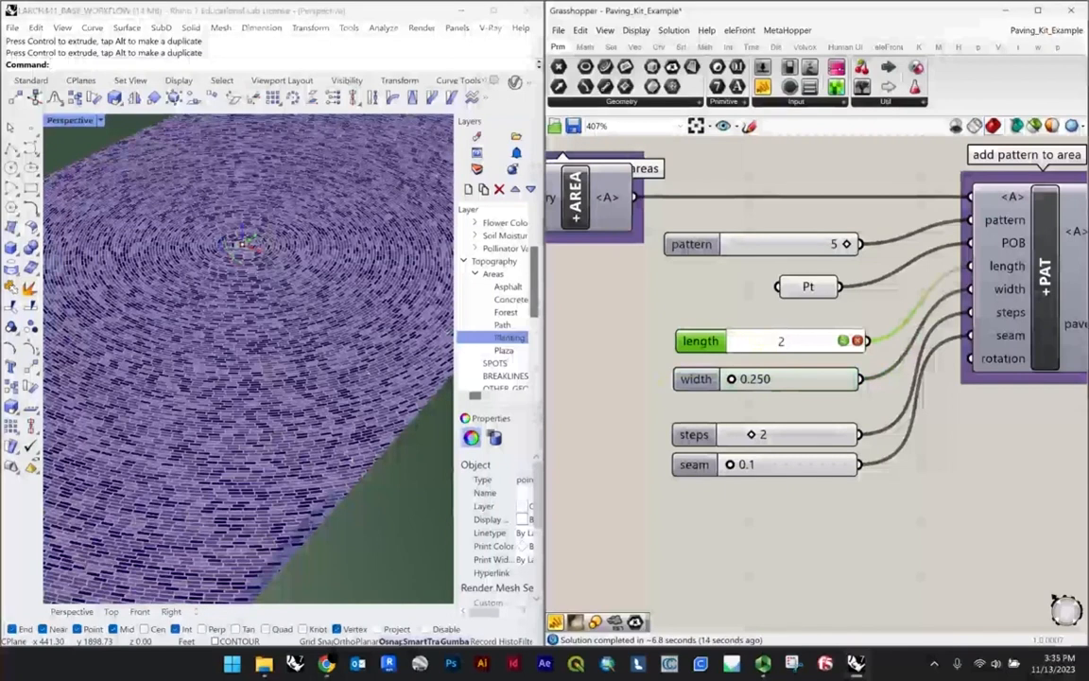
text(2)
key(Tab)
text(1)
key(Return)
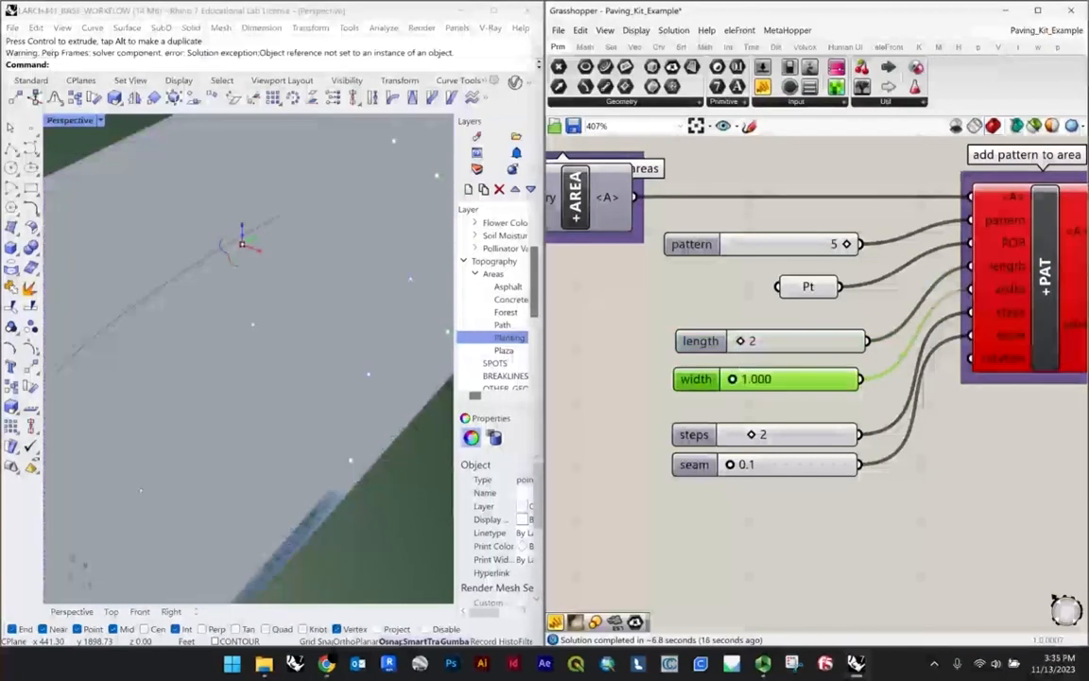
Step: Inspect the resized pavers across the plaza and move the steps and seam sliders up directly beneath the width slider
scroll(272, 297, up, 5)
right_drag(378, 298, 276, 364)
scroll(284, 378, down, 5)
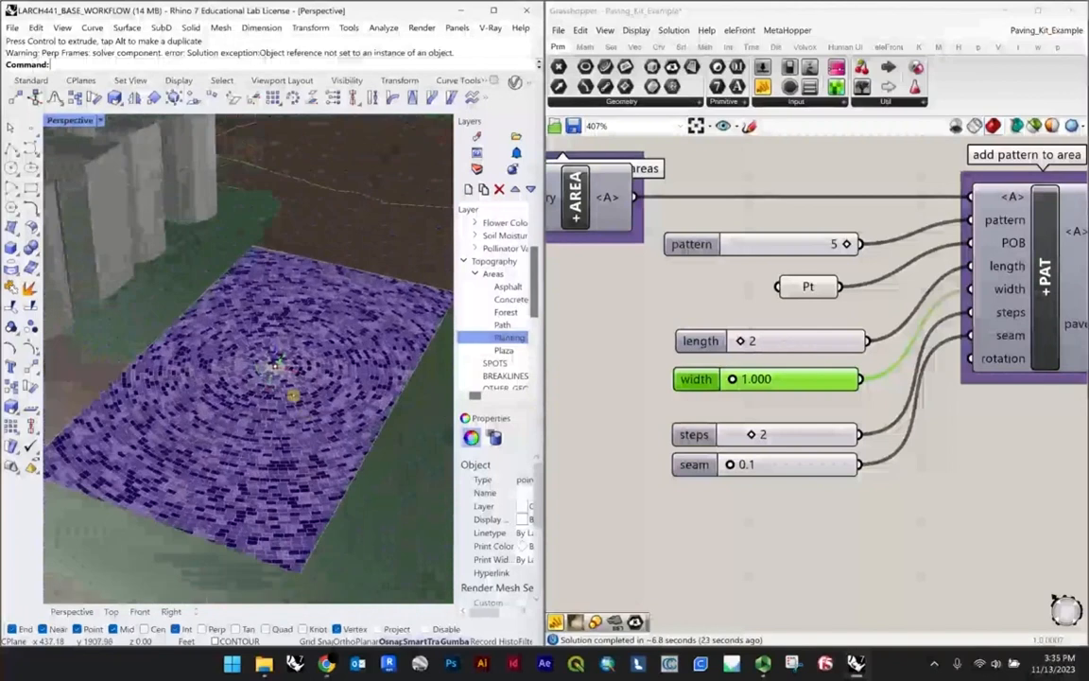
click(623, 393)
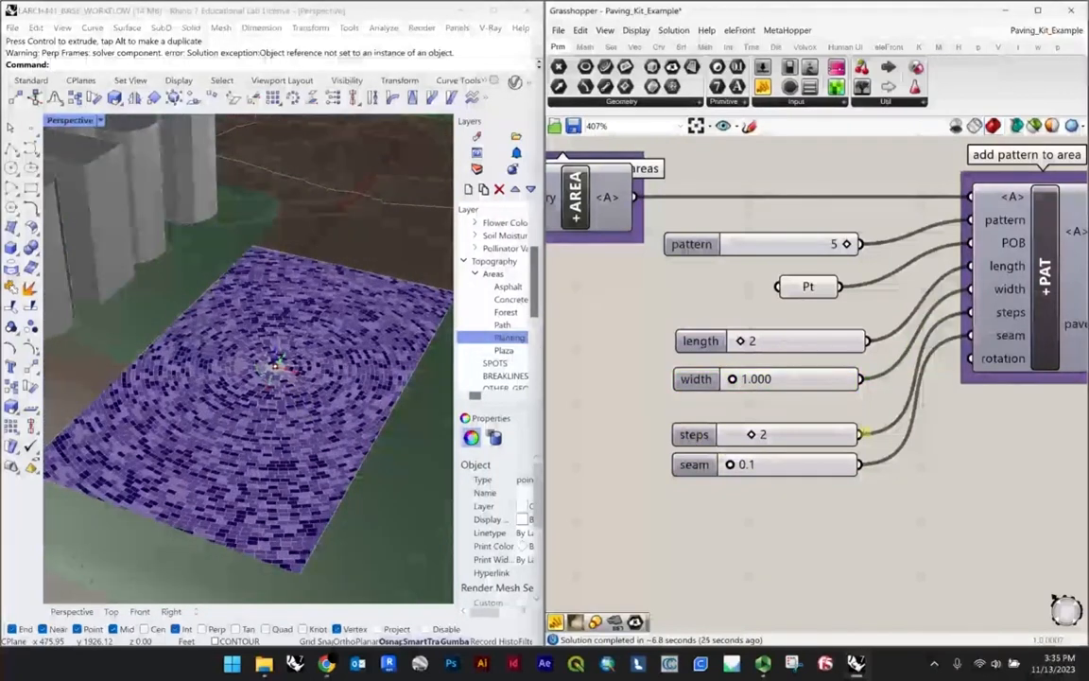
drag(797, 430, 792, 412)
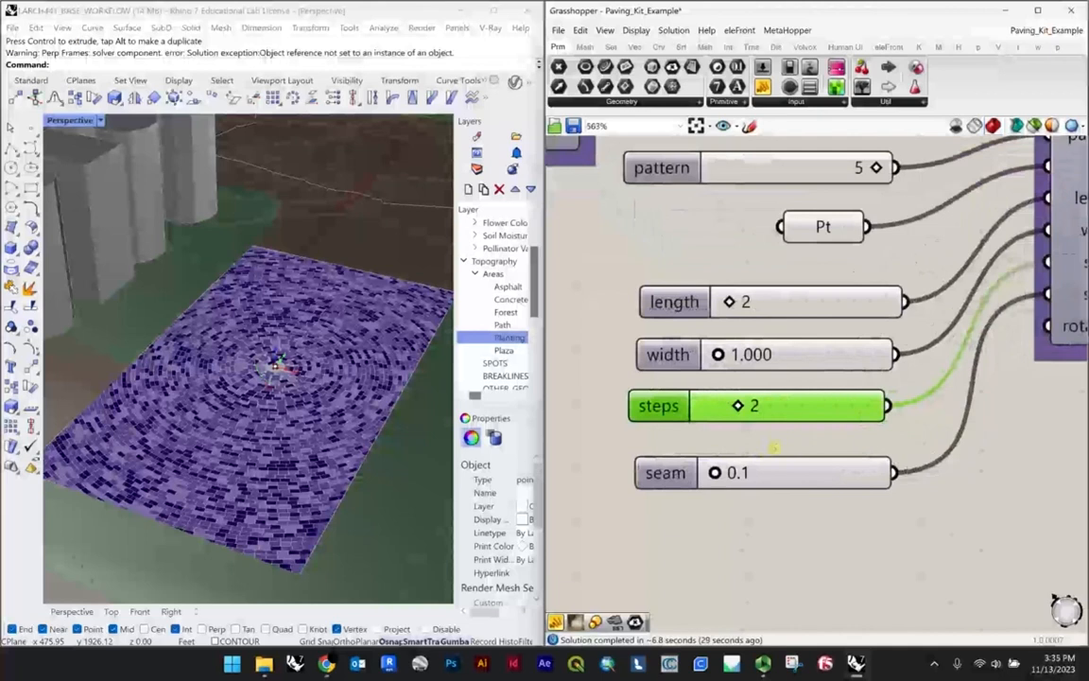
drag(757, 464, 758, 447)
Step: Set the seam slider's accuracy to 2 decimal digits
scroll(279, 365, up, 6)
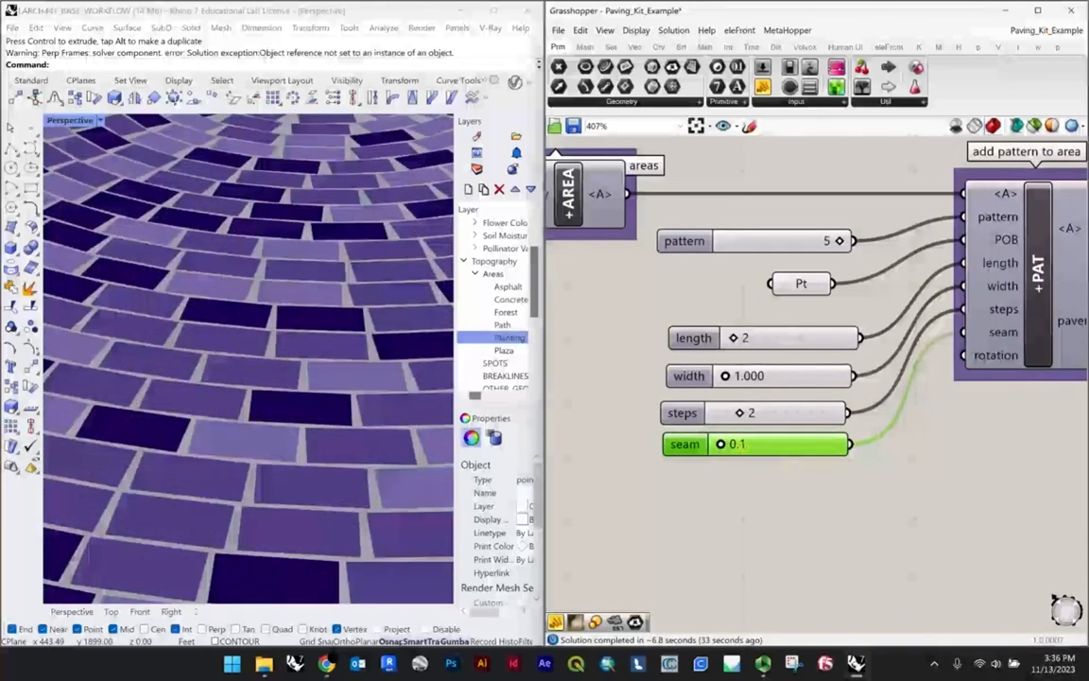
double_click(684, 444)
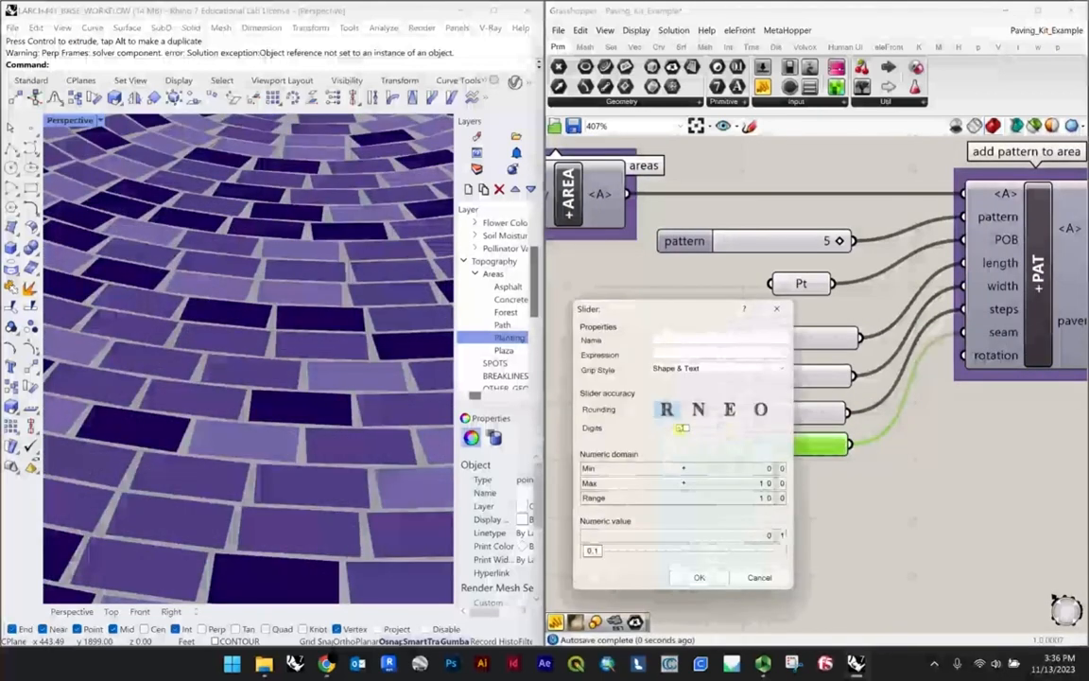
drag(680, 428, 698, 430)
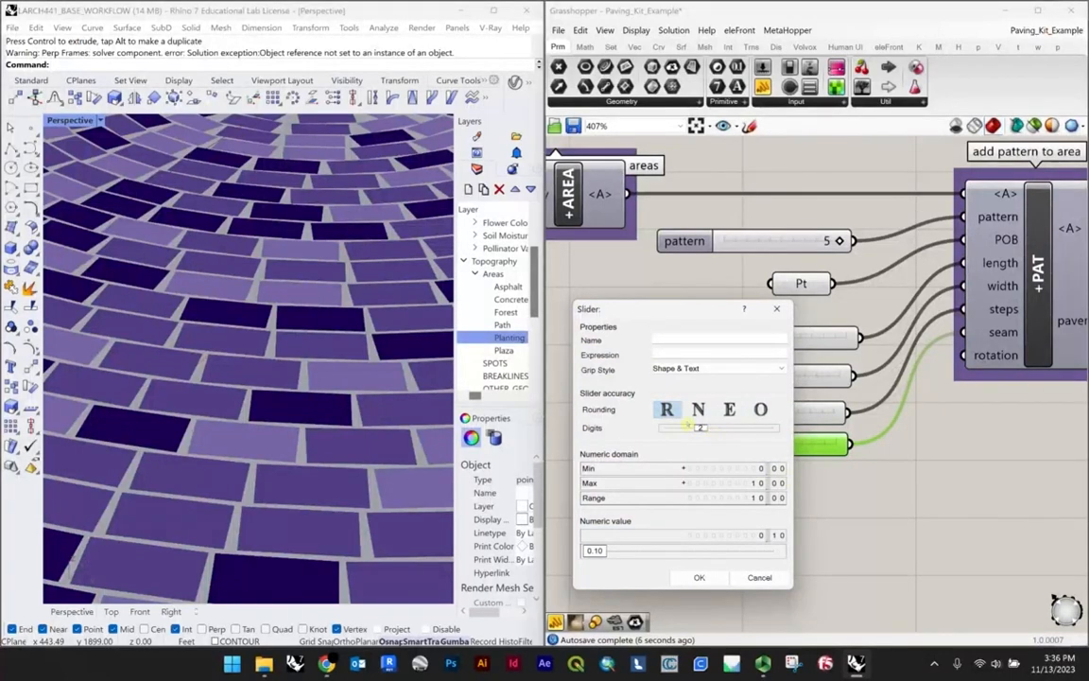
click(699, 576)
Step: Set the seam to 0.05 and inspect the joints across the circular paving
double_click(752, 444)
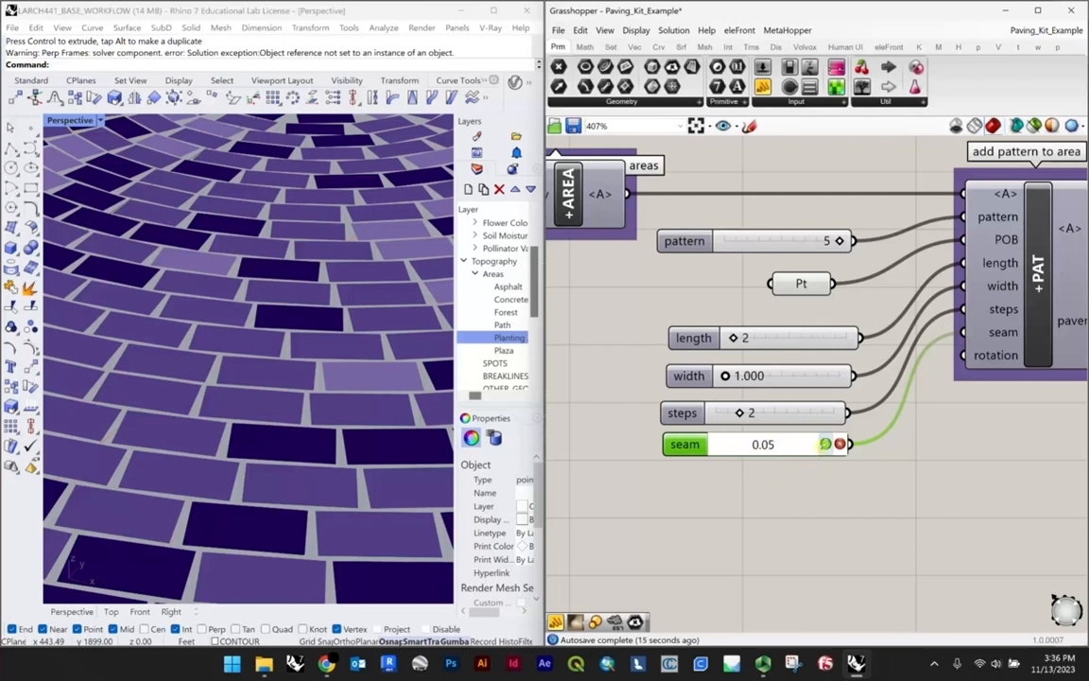
click(826, 444)
scroll(230, 275, down, 5)
right_drag(230, 275, 204, 359)
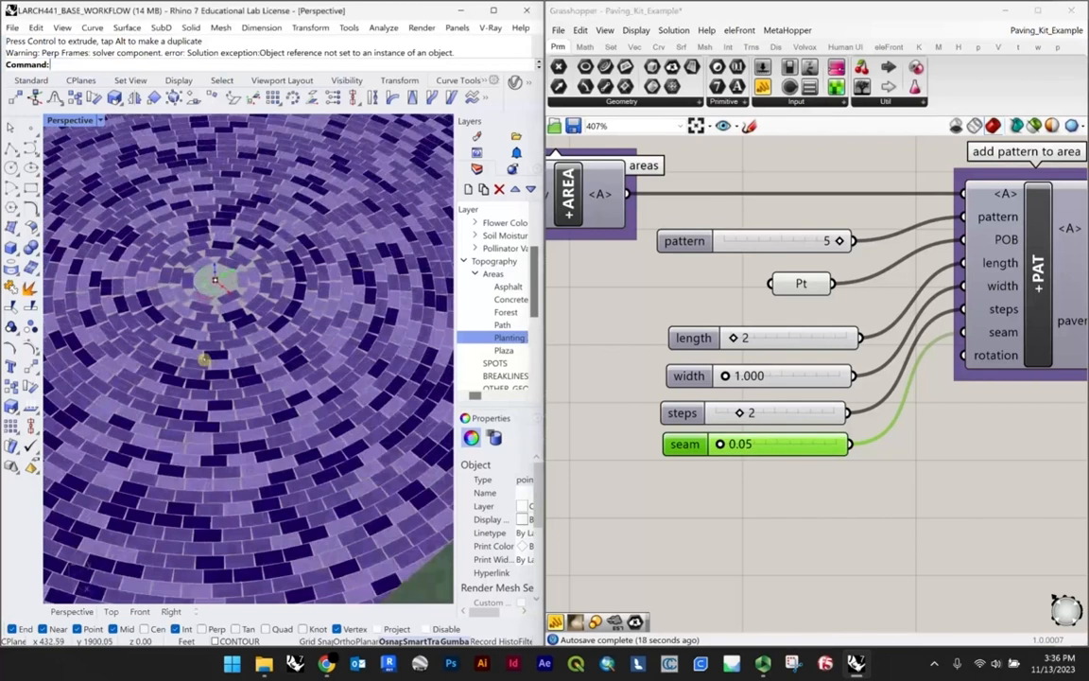
scroll(137, 321, up, 8)
scroll(238, 380, down, 14)
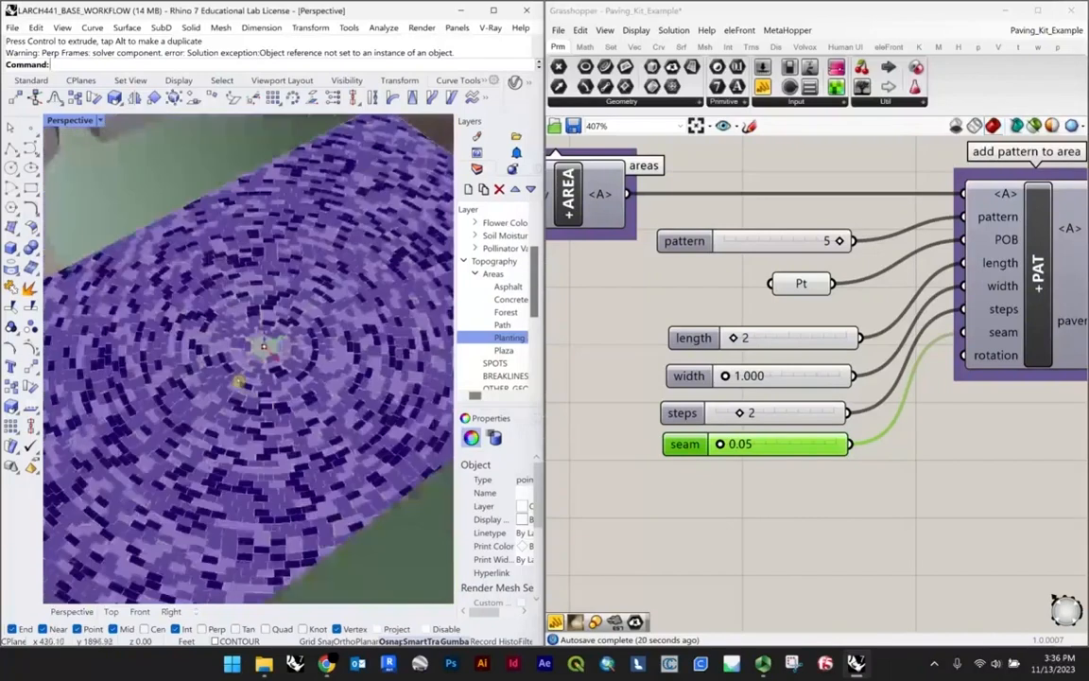
scroll(243, 376, up, 4)
right_drag(243, 377, 249, 350)
Step: Set the seam to 0.1 and inspect the joints across the plaza
double_click(779, 444)
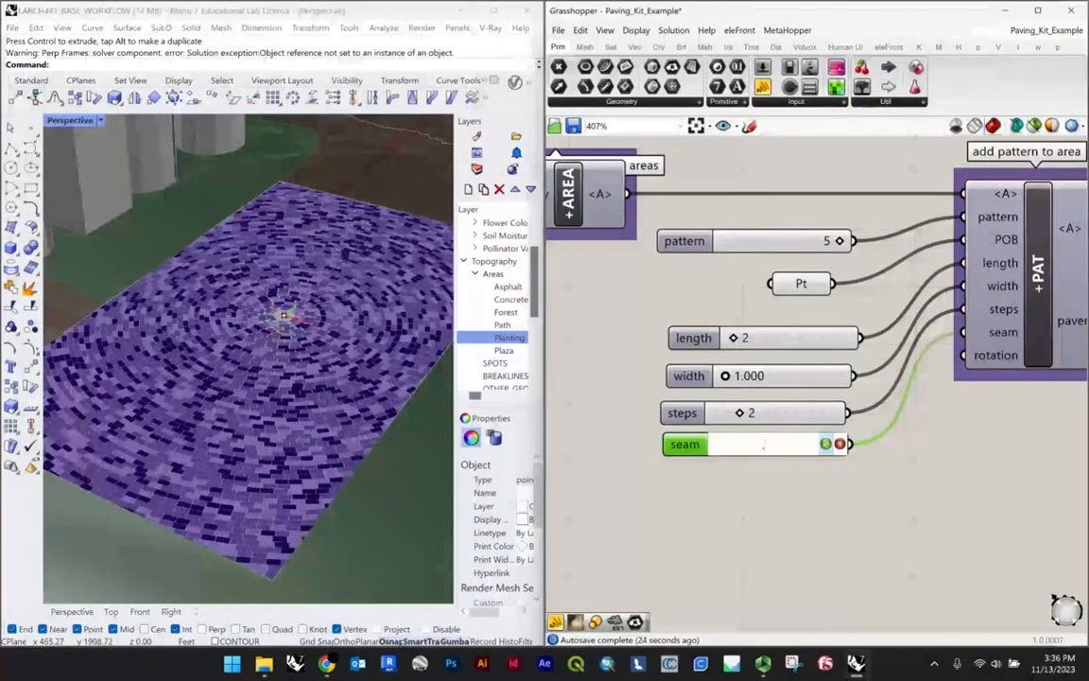
text(.1)
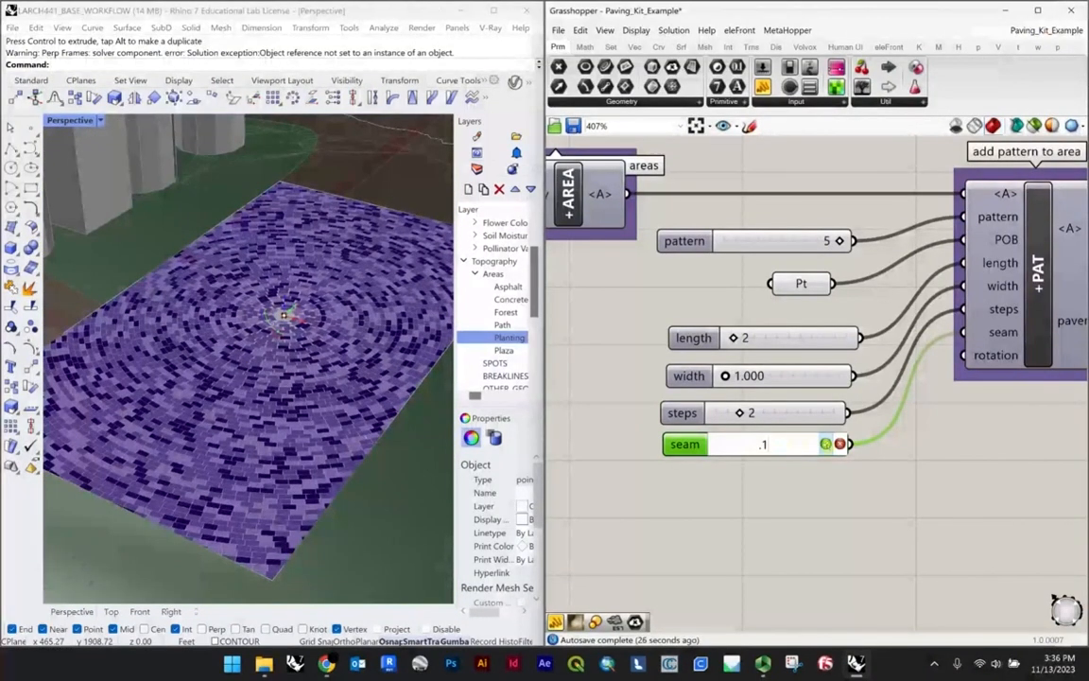
click(826, 444)
scroll(323, 348, up, 7)
scroll(293, 366, down, 4)
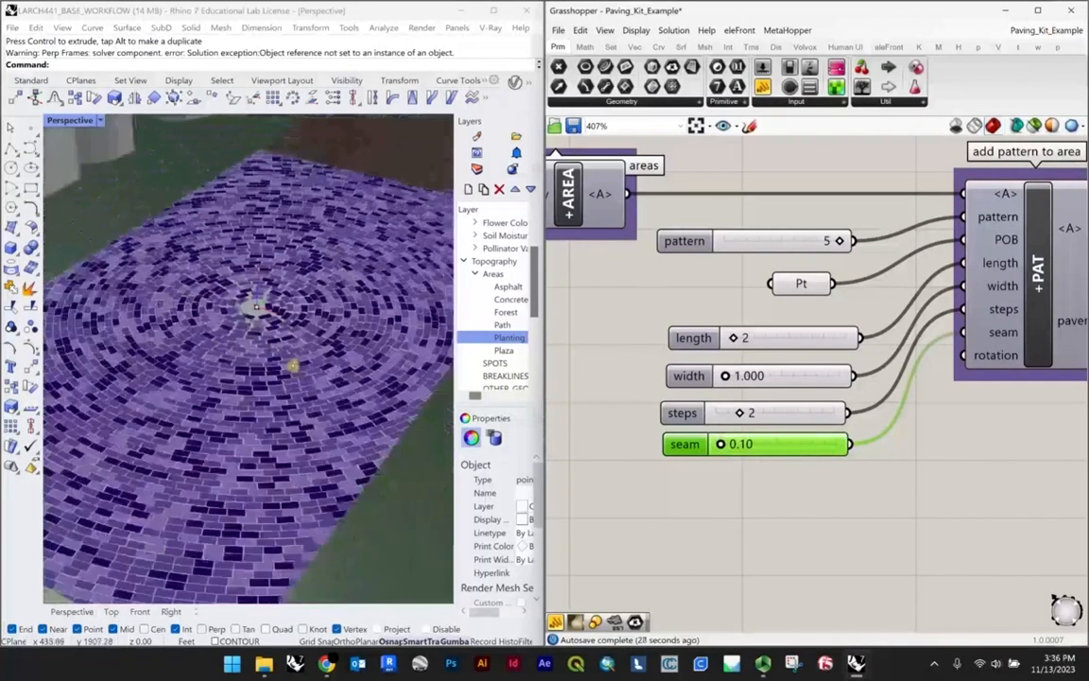
right_drag(293, 366, 270, 365)
scroll(651, 443, down, 4)
Step: Examine the color swatches, the Merge and MIX*2 components, and how they relate to the draw area pattern component
click(760, 481)
right_drag(784, 476, 659, 421)
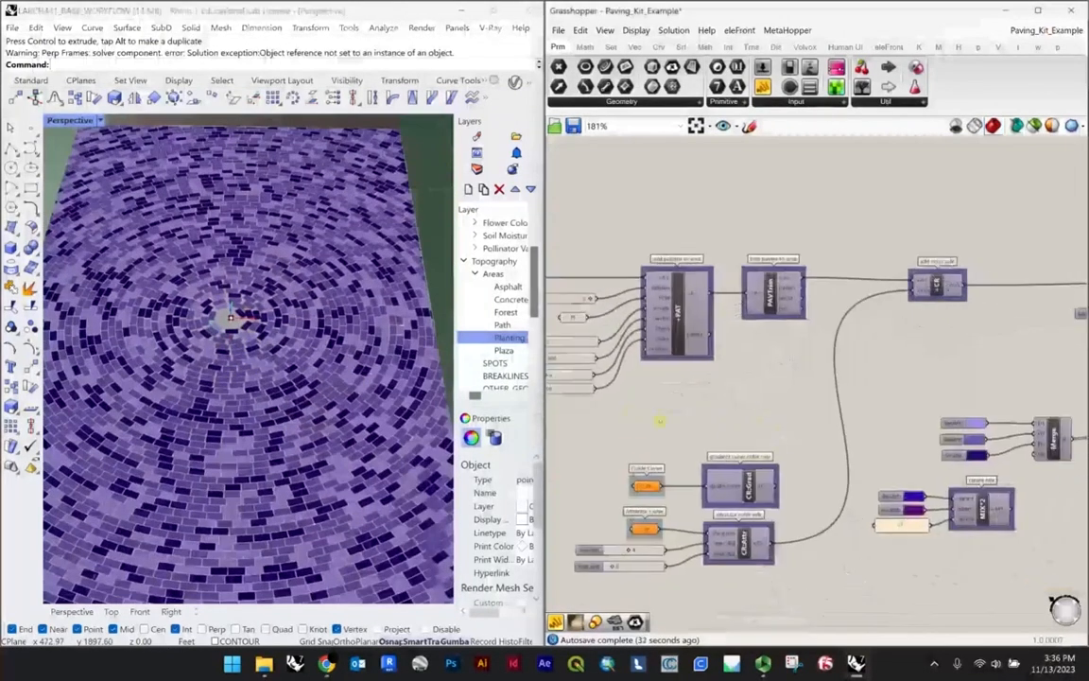
scroll(919, 473, up, 2)
scroll(1068, 423, up, 4)
right_drag(1068, 416, 849, 351)
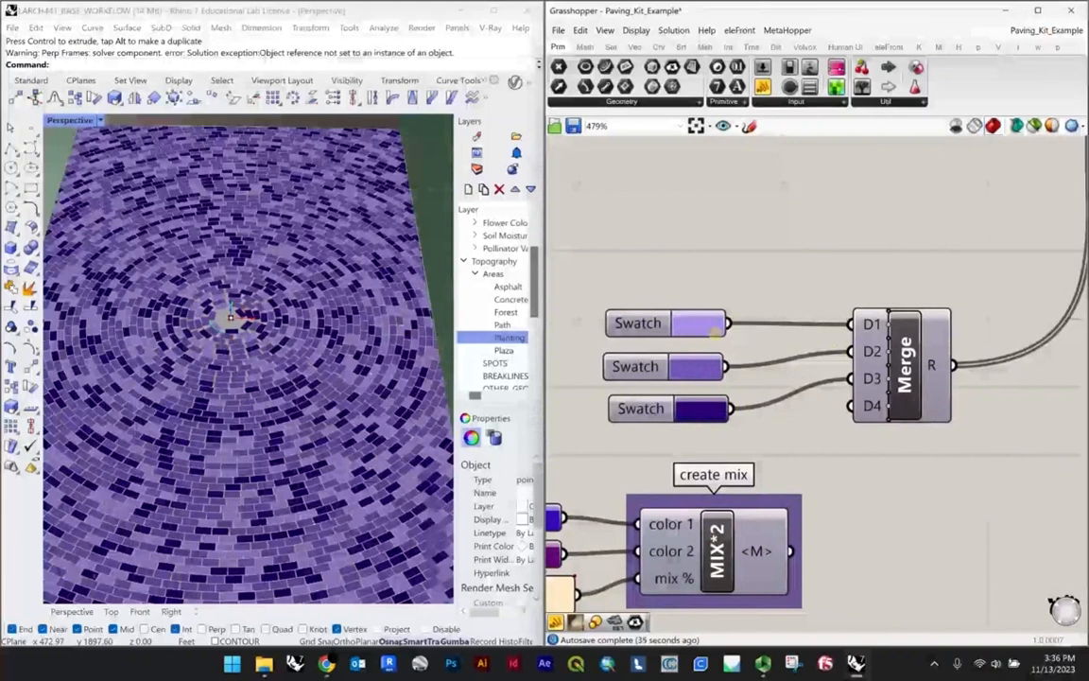
scroll(652, 323, down, 3)
scroll(652, 323, up, 1)
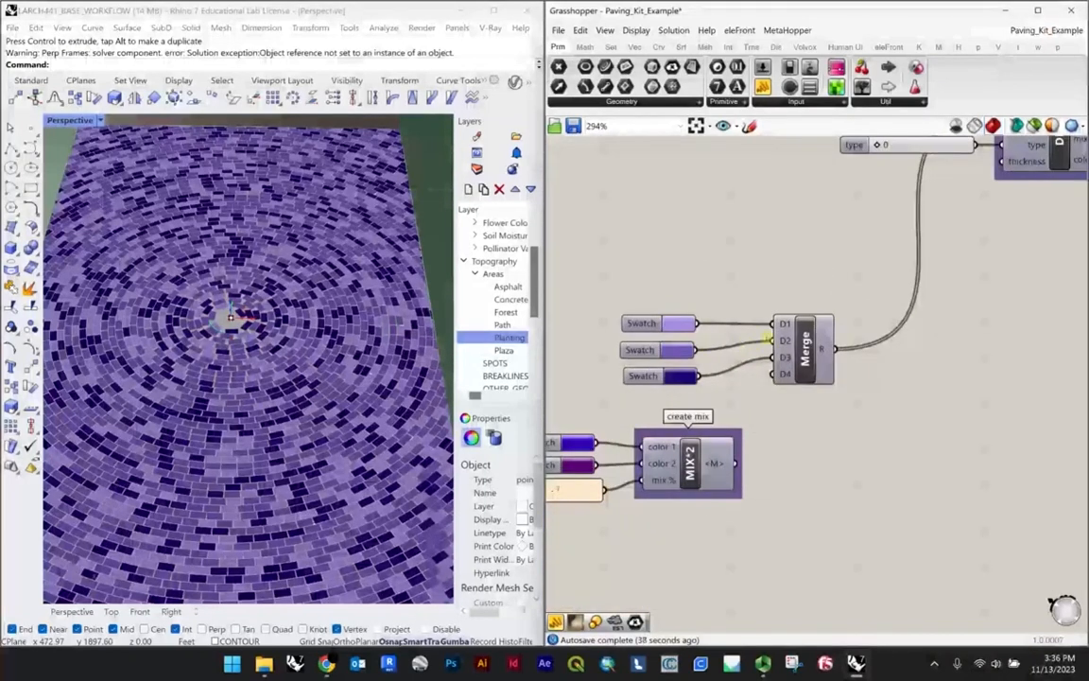
scroll(763, 324, down, 3)
right_drag(820, 272, 790, 299)
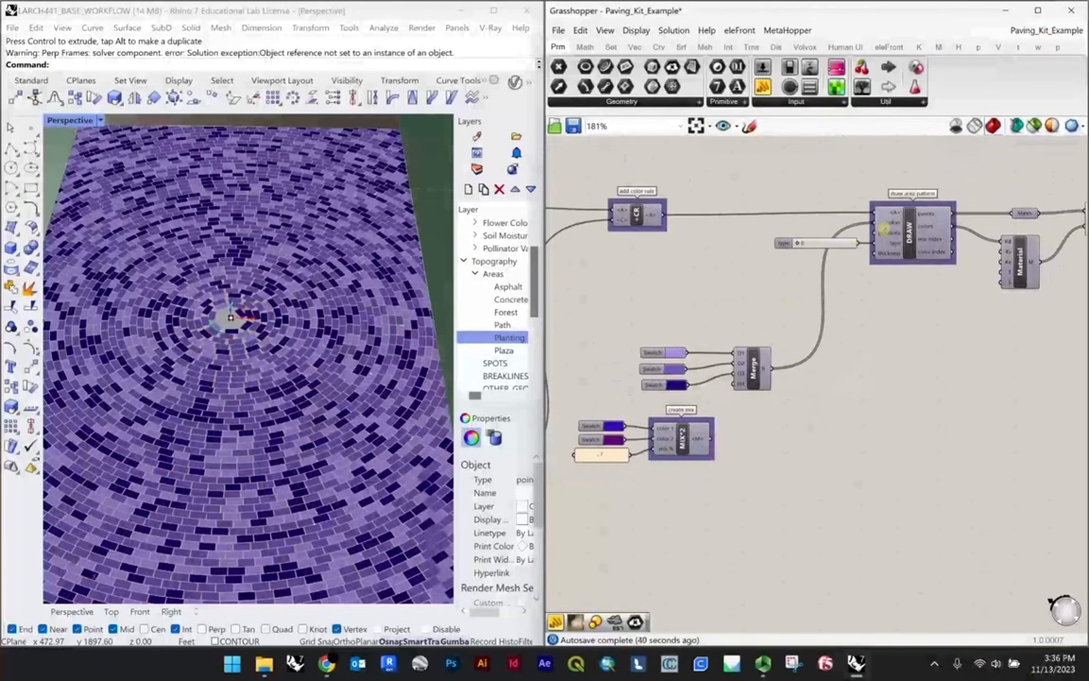
scroll(883, 227, up, 4)
scroll(868, 265, down, 7)
scroll(844, 317, up, 3)
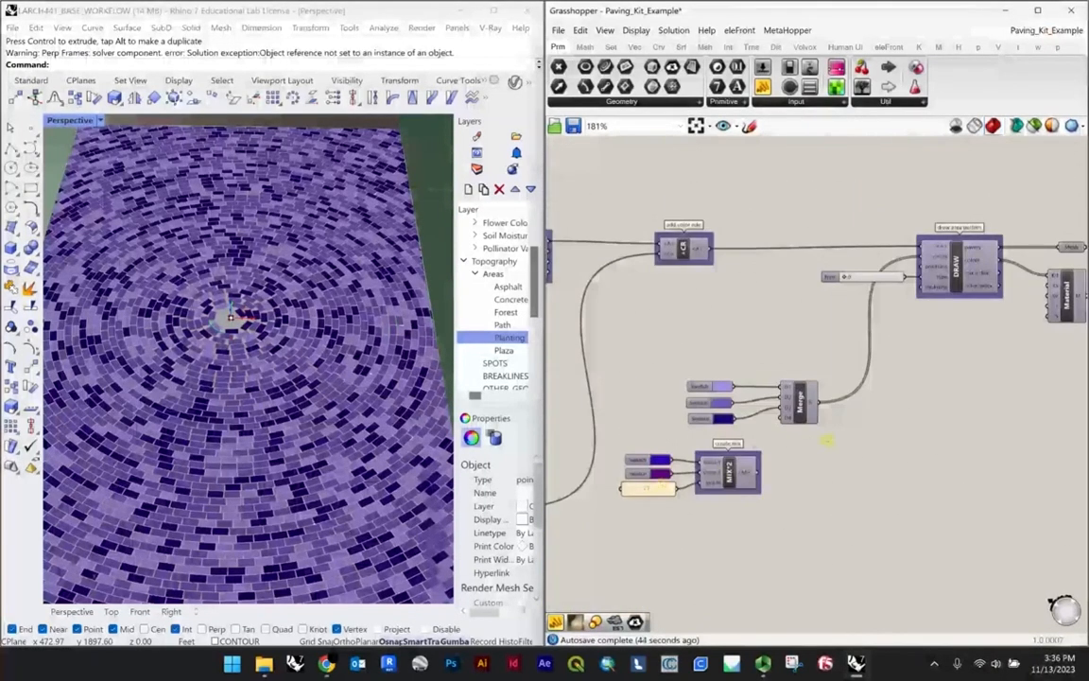
Step: Change the mix's color 1 to mint green and color 2 to crimson, and feed the mix into the DRAW component's colors input
scroll(657, 473, up, 5)
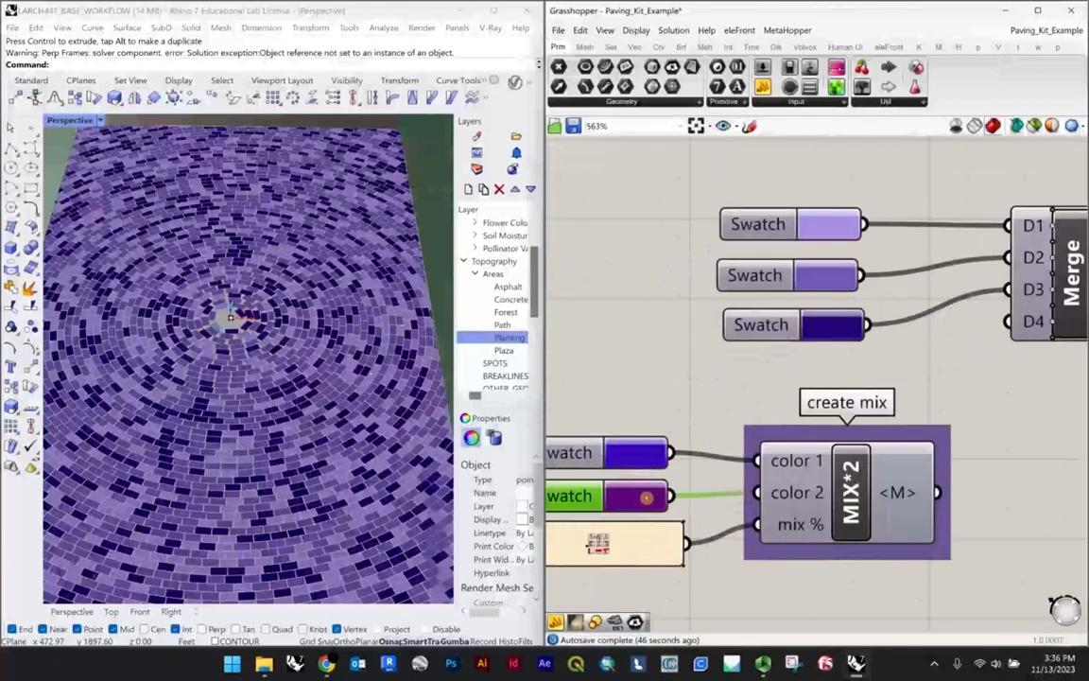
click(647, 498)
mouse_move(697, 466)
mouse_down()
mouse_move(669, 440)
mouse_move(724, 440)
mouse_move(722, 480)
mouse_move(850, 378)
mouse_move(931, 265)
mouse_up()
click(609, 452)
click(645, 363)
scroll(688, 478, down, 5)
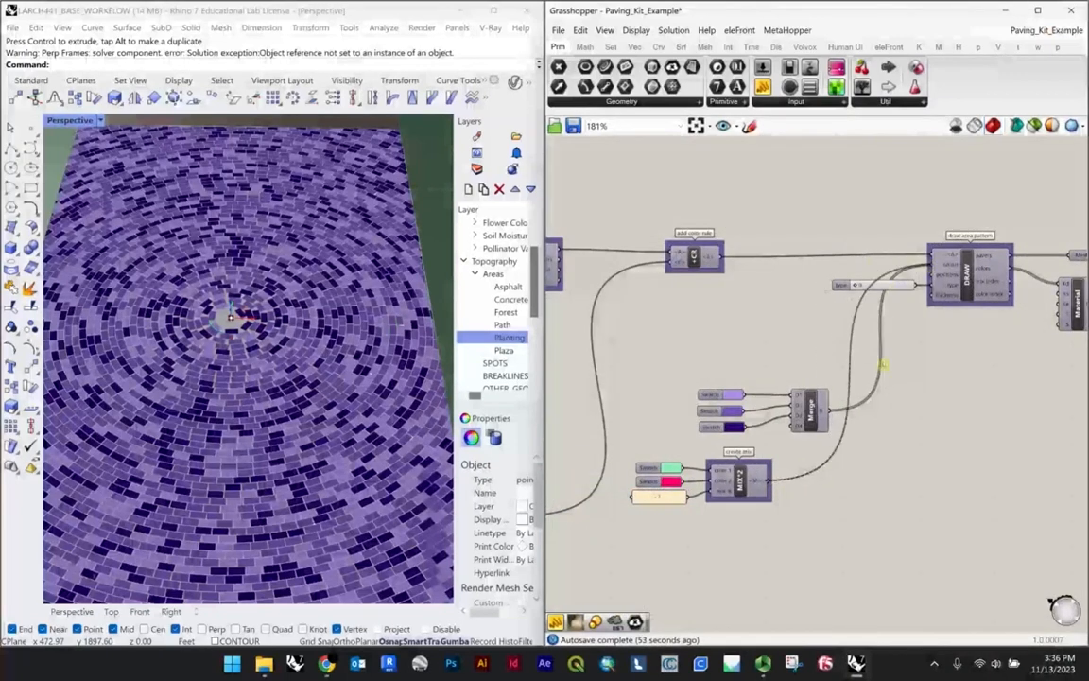
scroll(397, 378, down, 5)
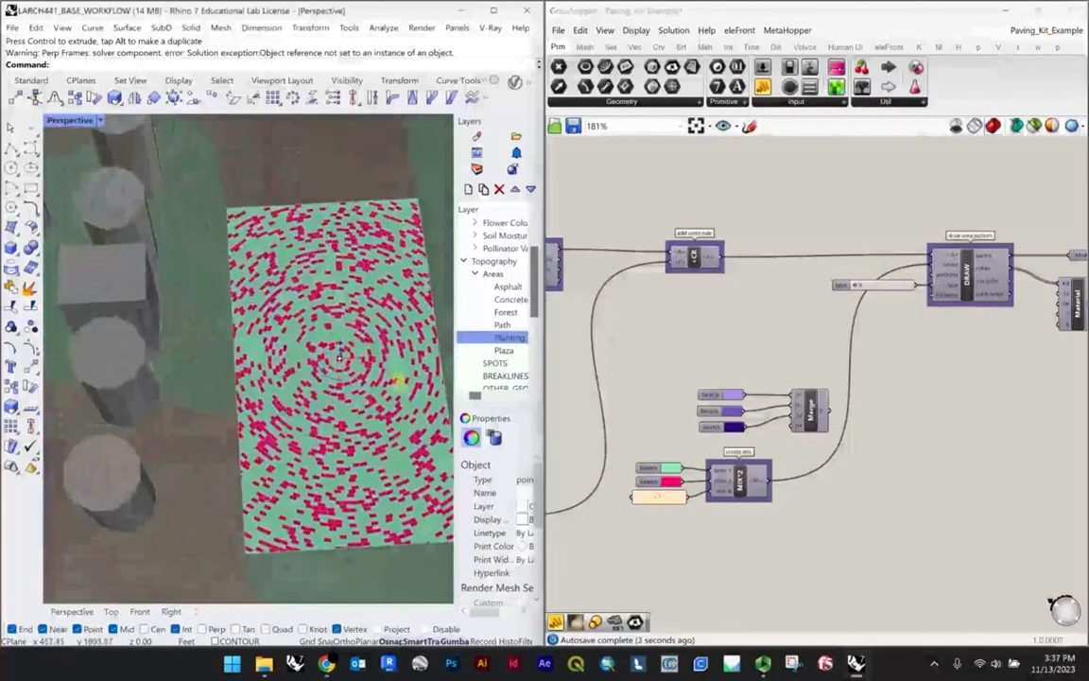
scroll(397, 381, up, 3)
scroll(662, 499, up, 2)
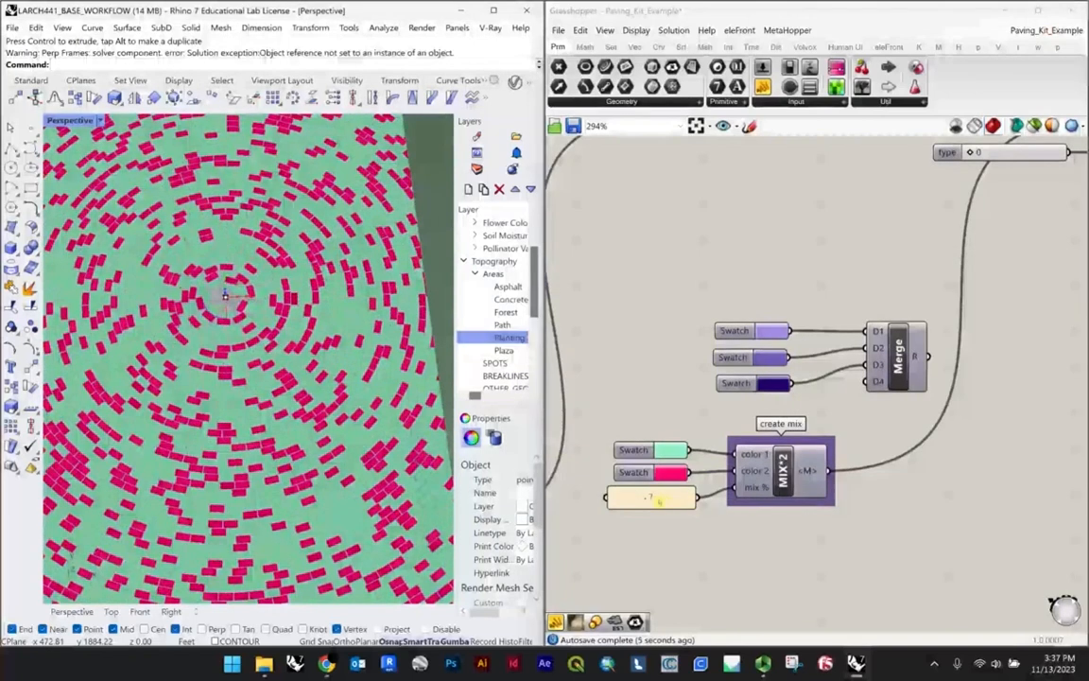
Step: Set the mix % panel to 1 and inspect the paving colors
double_click(658, 497)
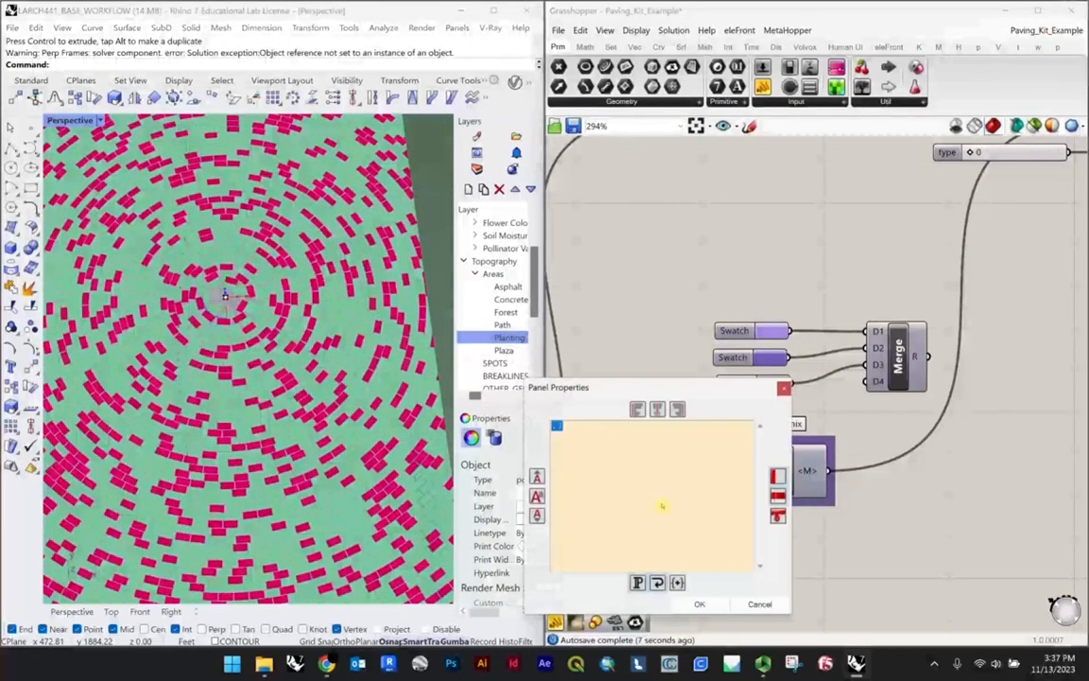
click(713, 605)
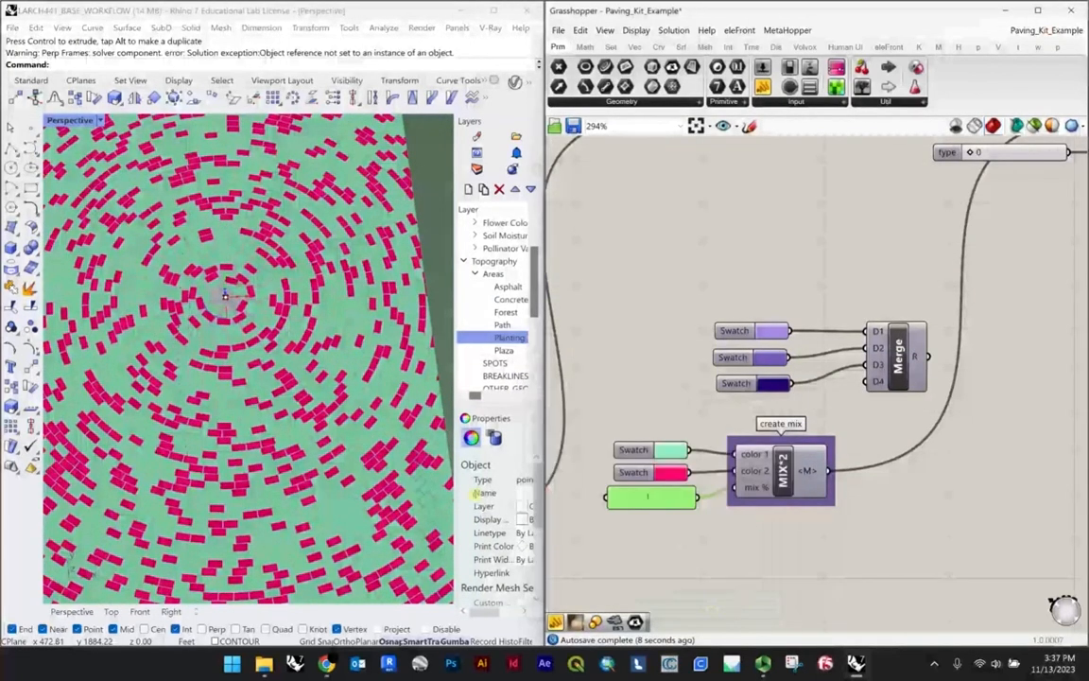
scroll(409, 448, down, 3)
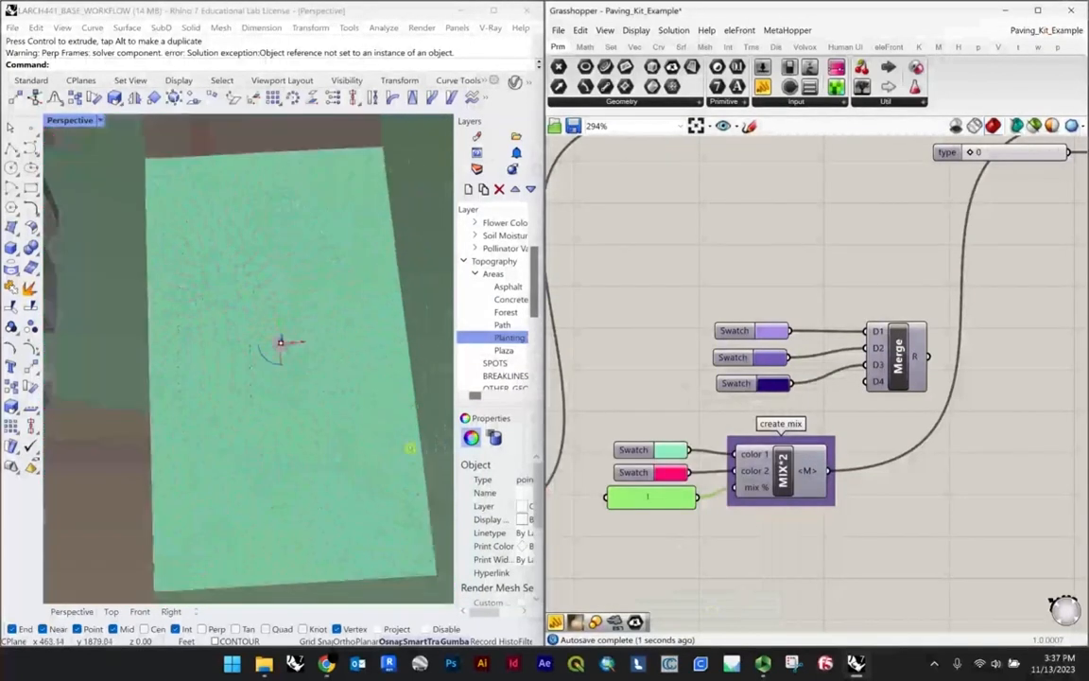
Step: Set the mix % panel to .25 and inspect the color distribution across the paving
double_click(673, 496)
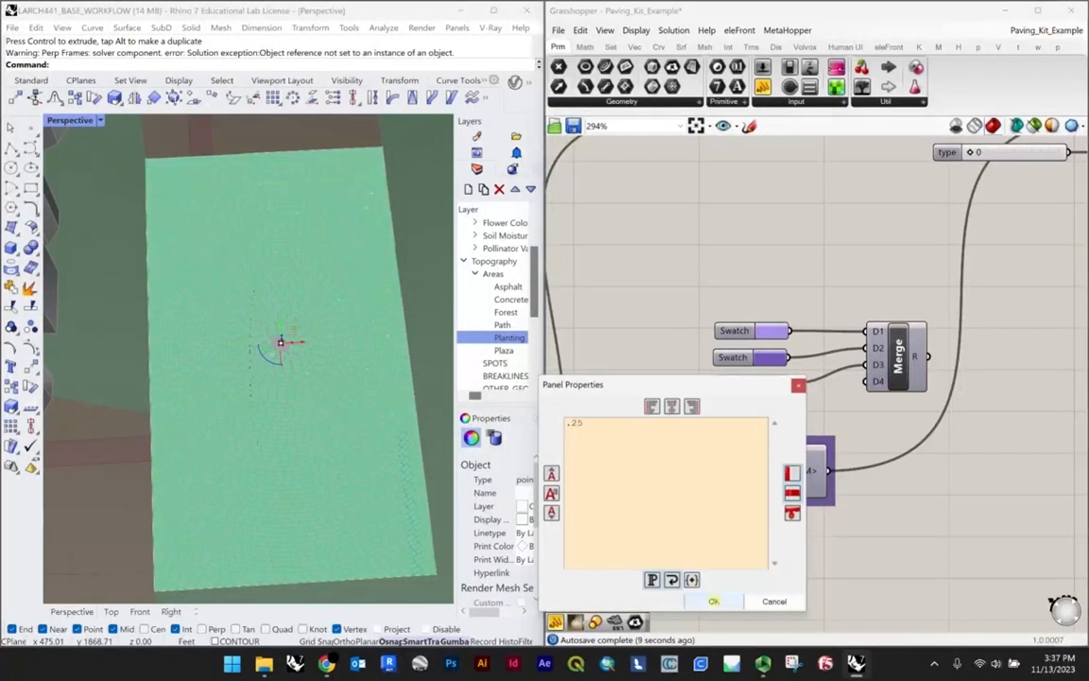
click(713, 601)
scroll(277, 339, up, 5)
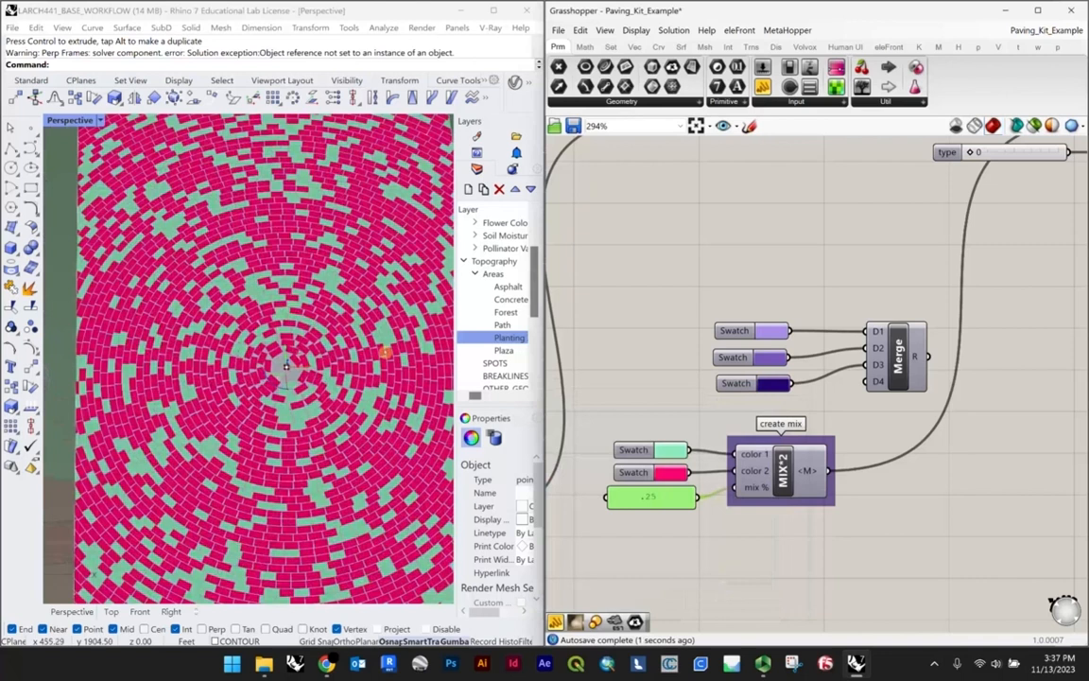
scroll(751, 468, down, 3)
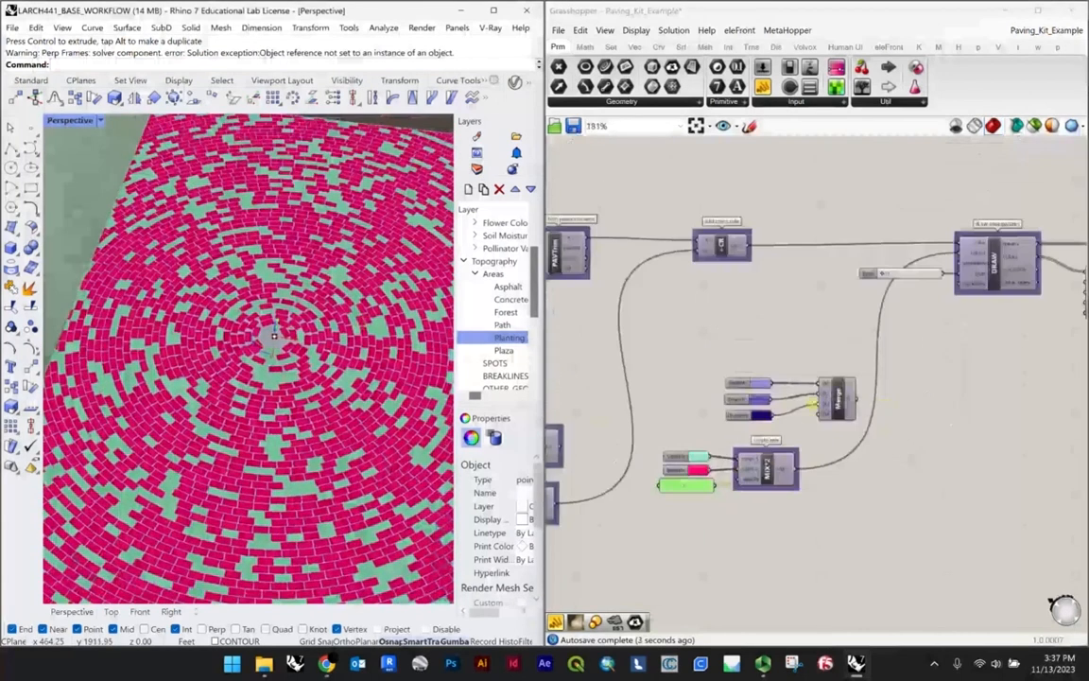
Step: Reconnect the Merge output of the three purple swatches to the DRAW component's colors input, replacing the mix
scroll(813, 402, up, 3)
scroll(893, 398, down, 2)
right_drag(893, 397, 785, 433)
mouse_move(778, 431)
mouse_down()
mouse_move(851, 272)
mouse_move(897, 259)
mouse_up()
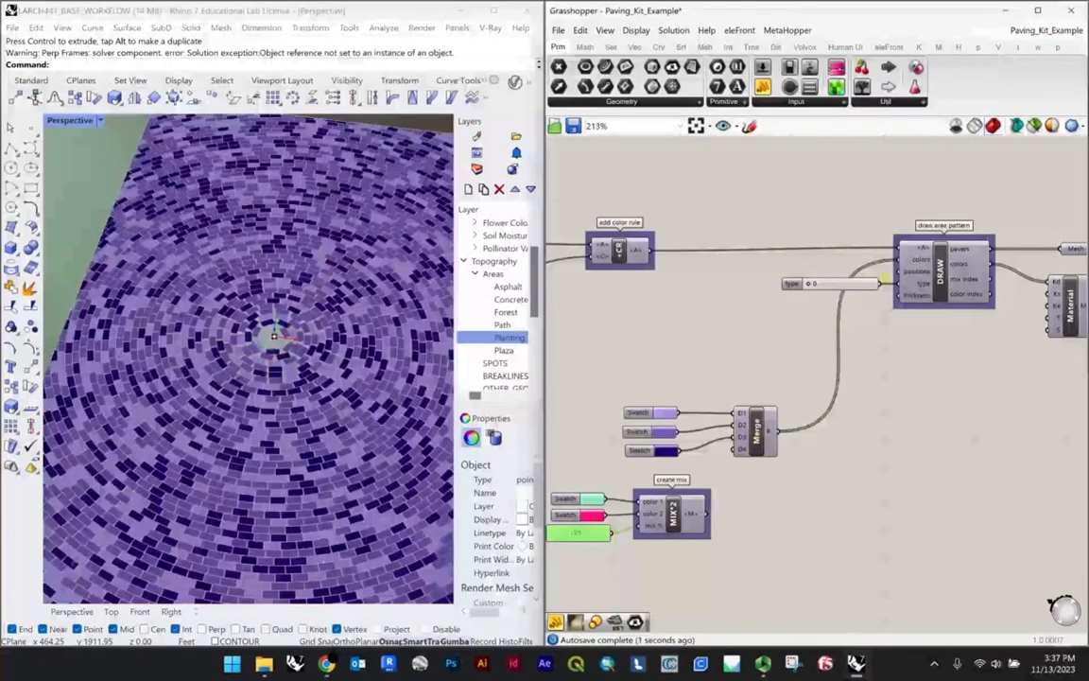
Step: Set the DRAW component's type slider to 2 for extruded pavers
scroll(914, 270, up, 2)
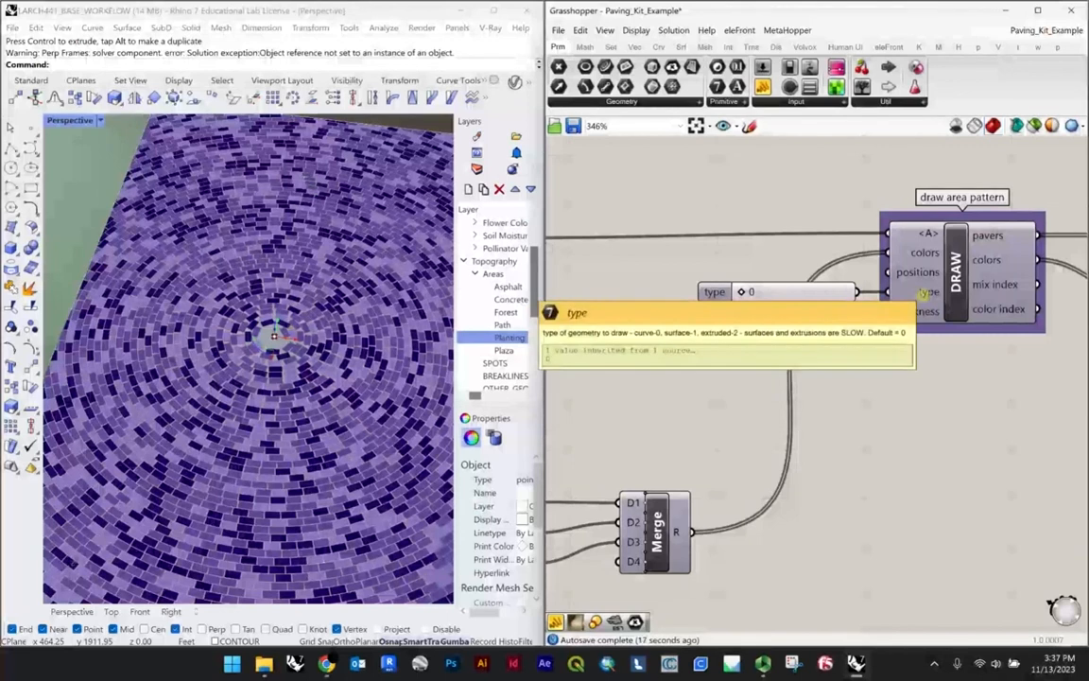
double_click(803, 293)
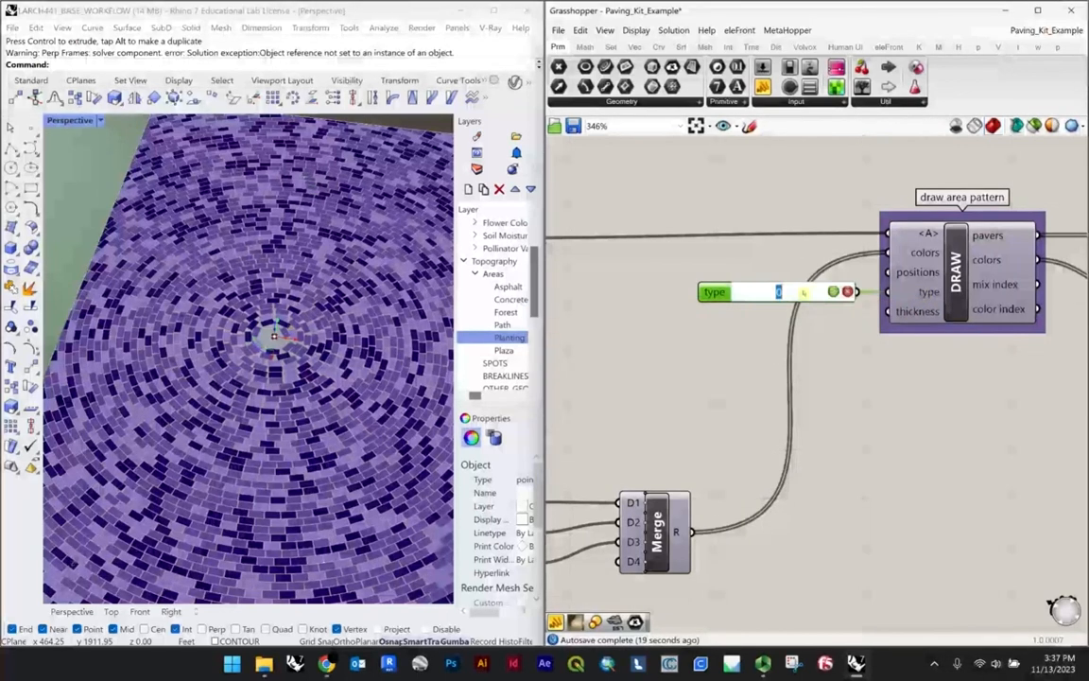
key(Return)
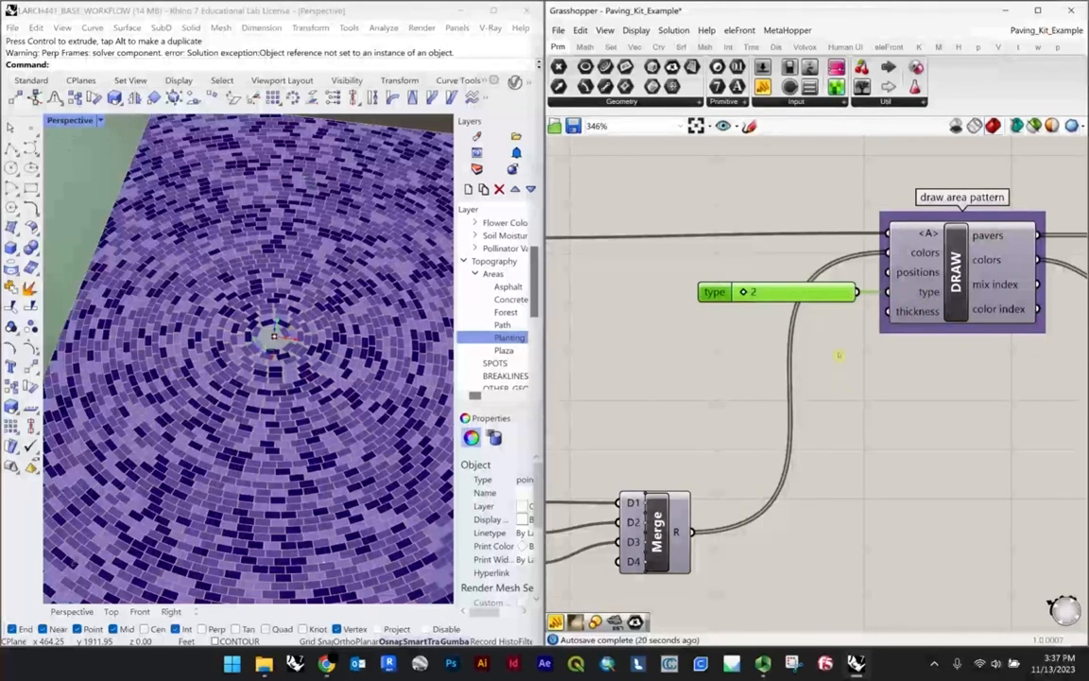
click(712, 349)
Step: Examine the extruded pavers up close around the center of the circular pattern
scroll(712, 350, down, 2)
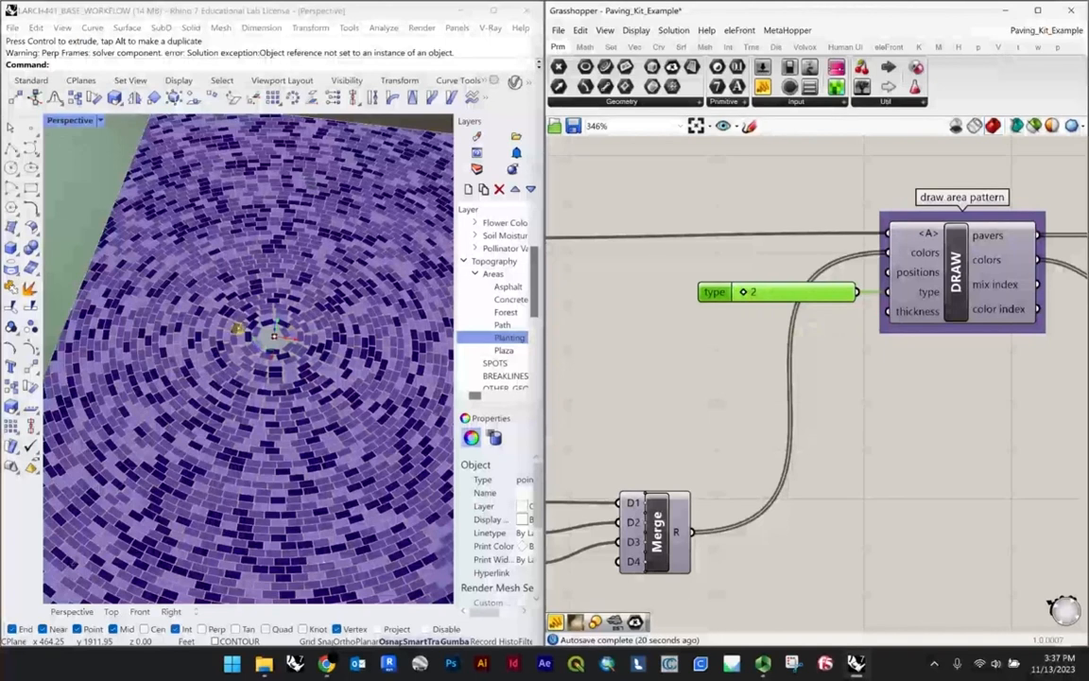
scroll(242, 331, down, 5)
right_drag(245, 331, 344, 341)
scroll(344, 341, up, 6)
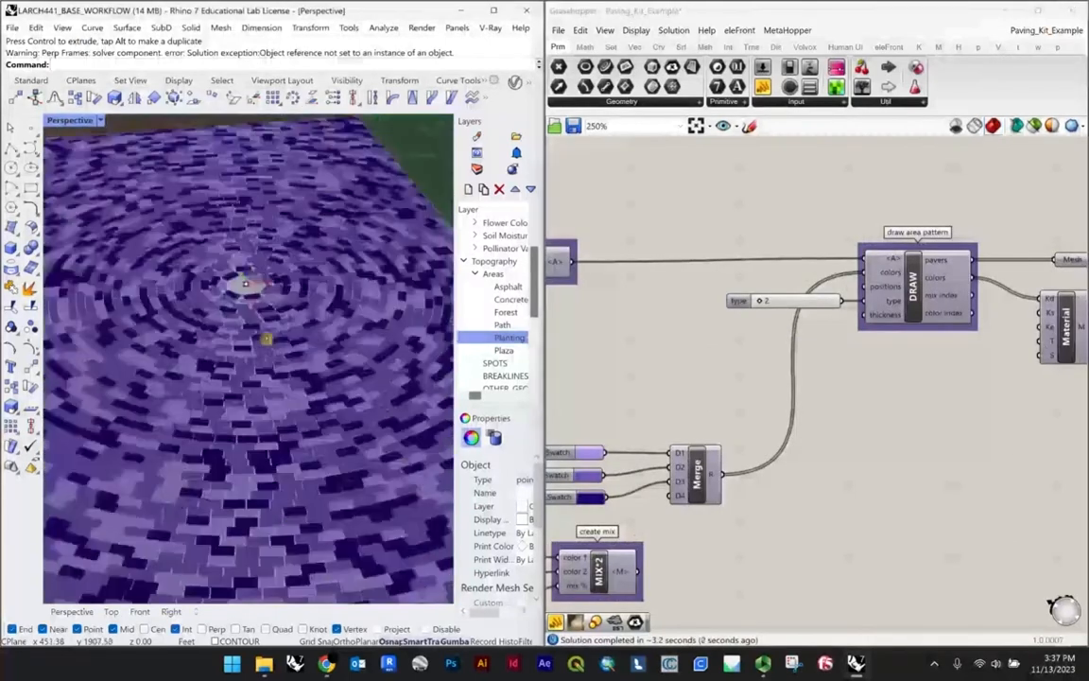
scroll(282, 258, down, 5)
scroll(266, 253, up, 2)
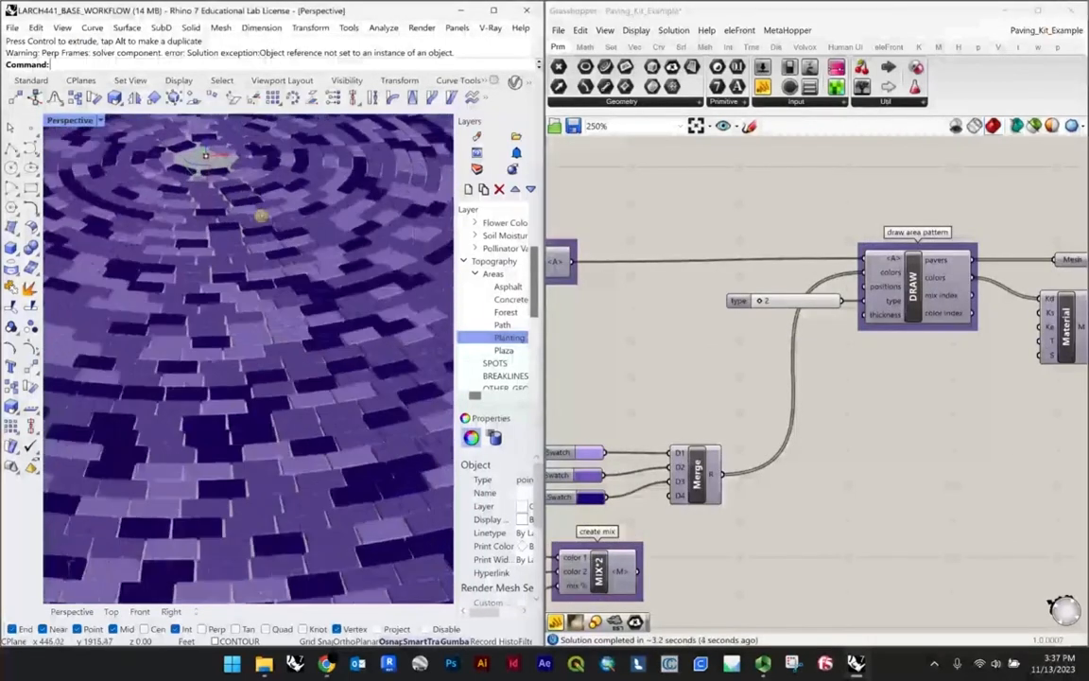
scroll(244, 228, down, 5)
scroll(311, 280, up, 5)
scroll(288, 257, up, 6)
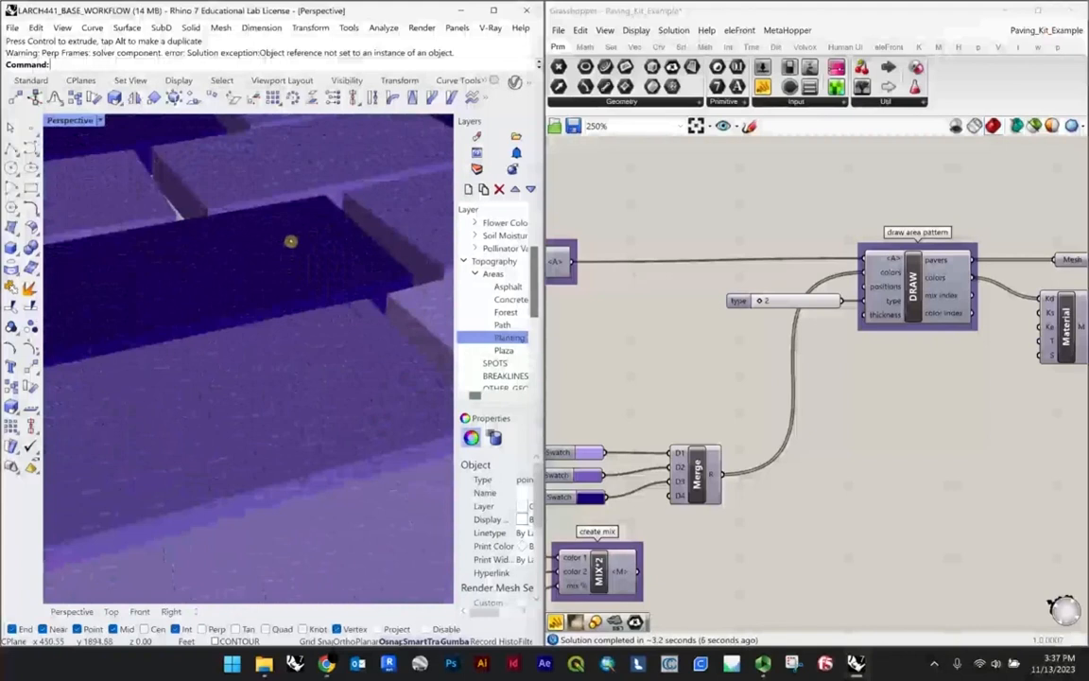
Step: Add a number slider set to 0.5 and connect it to the DRAW component's thickness input
mouse_move(888, 315)
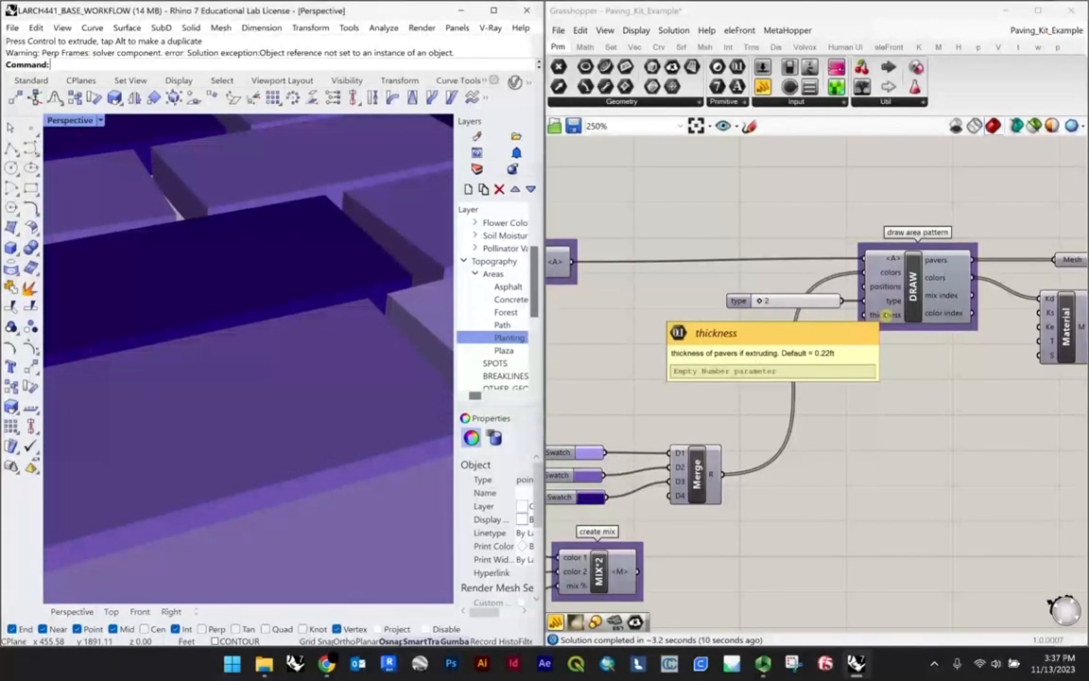
scroll(130, 281, down, 10)
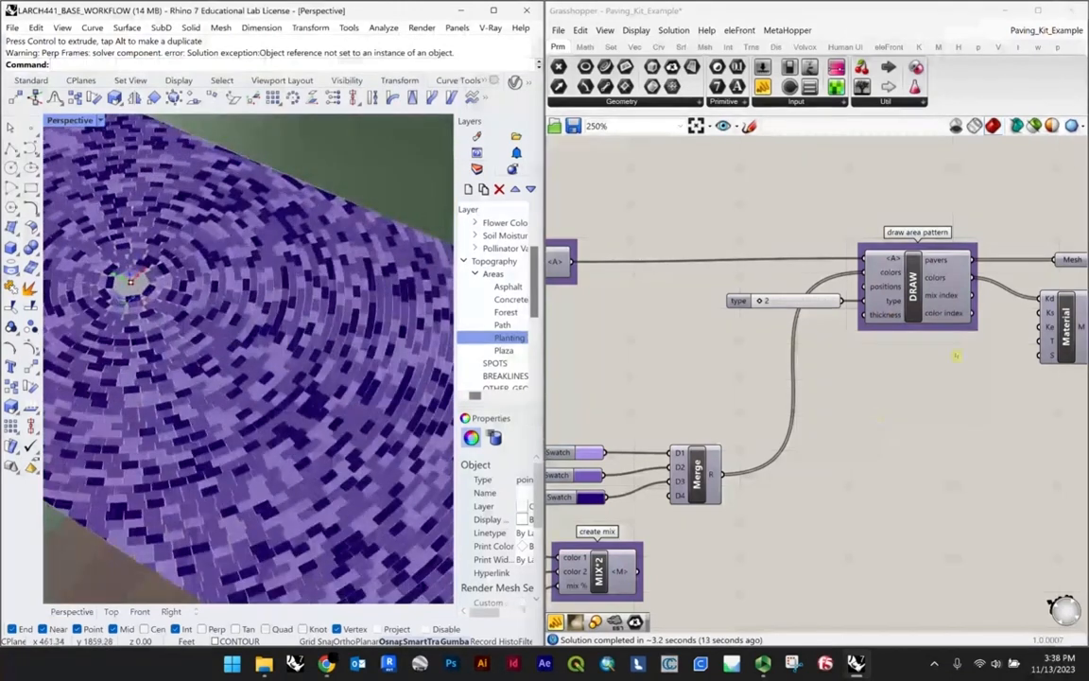
scroll(848, 326, up, 2)
scroll(851, 333, down, 3)
right_drag(841, 340, 827, 331)
scroll(827, 331, up, 5)
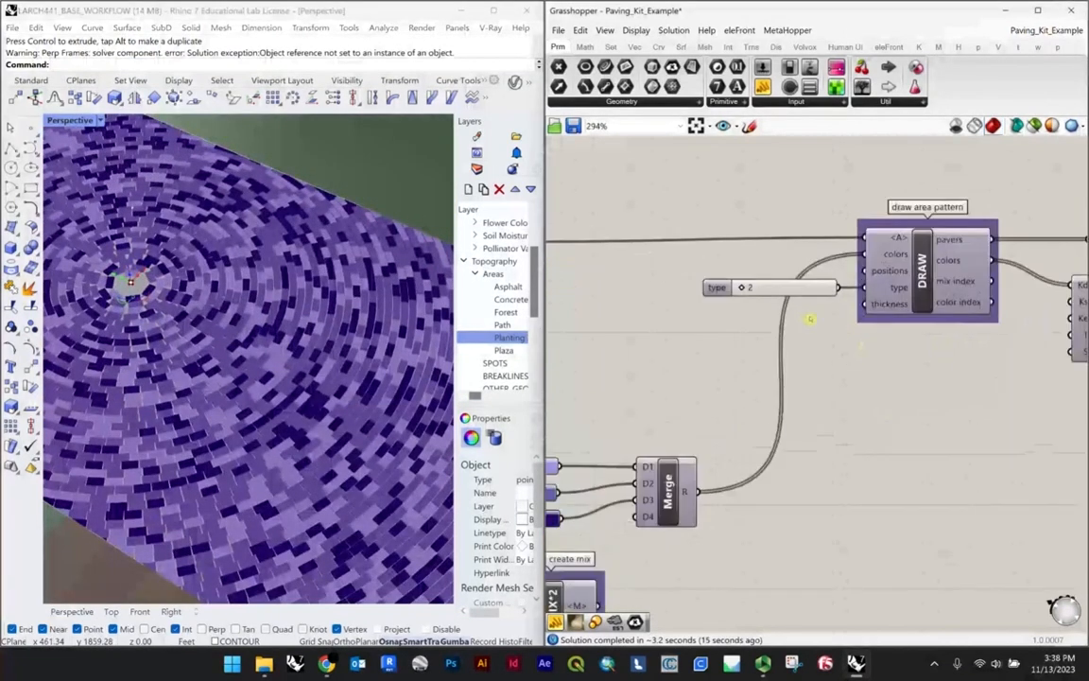
double_click(819, 326)
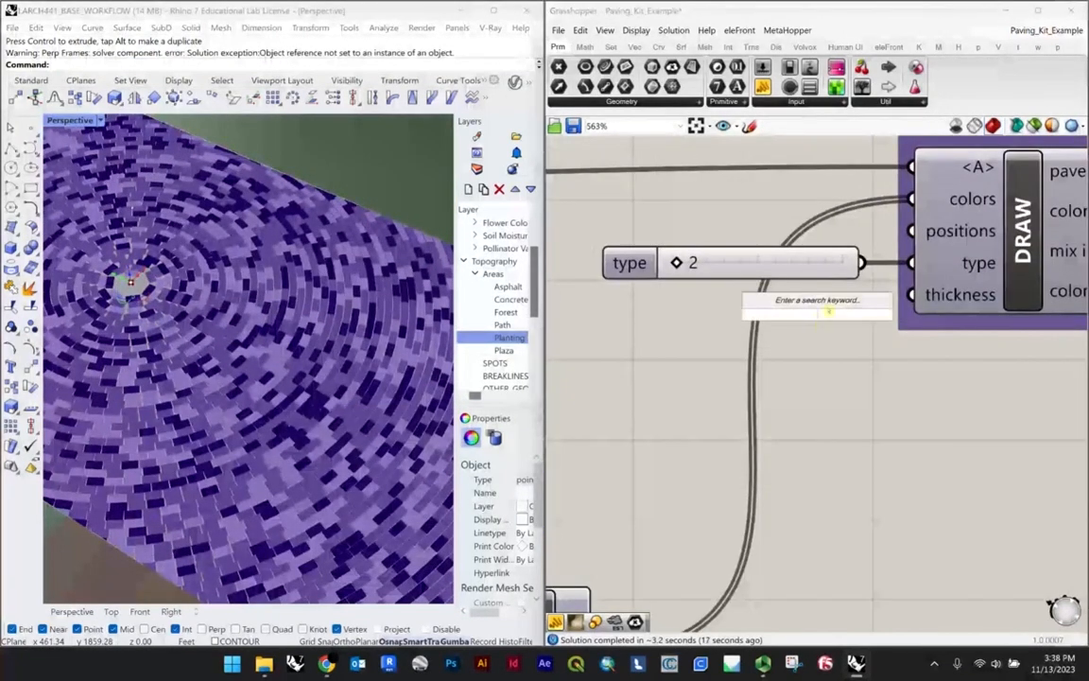
text(5)
key(Return)
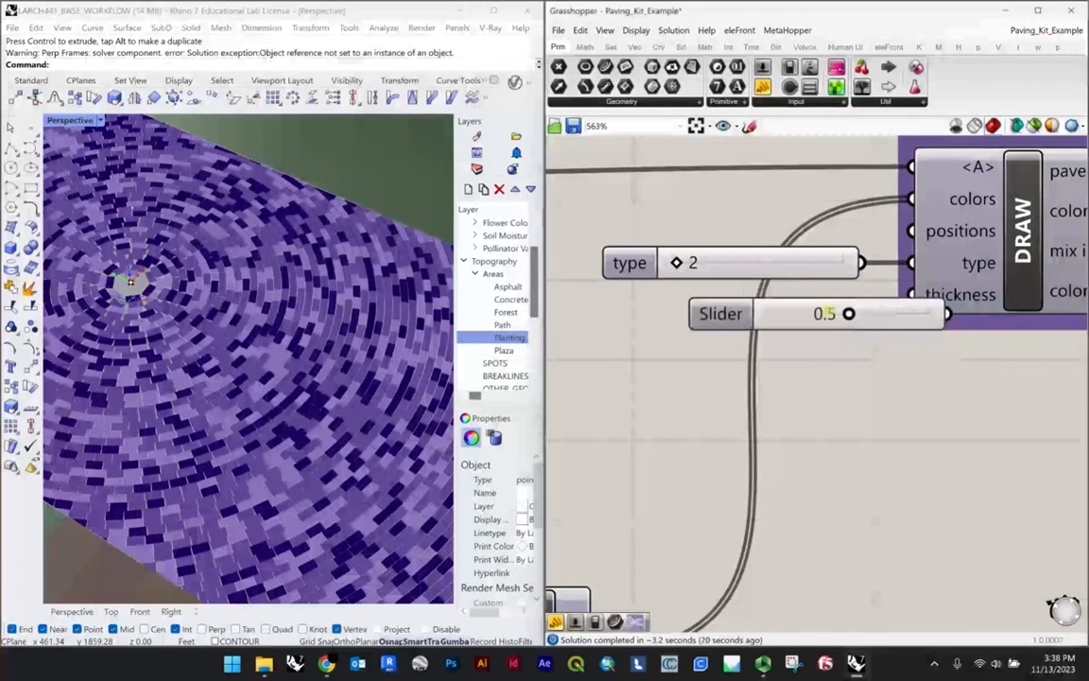
drag(762, 312, 662, 313)
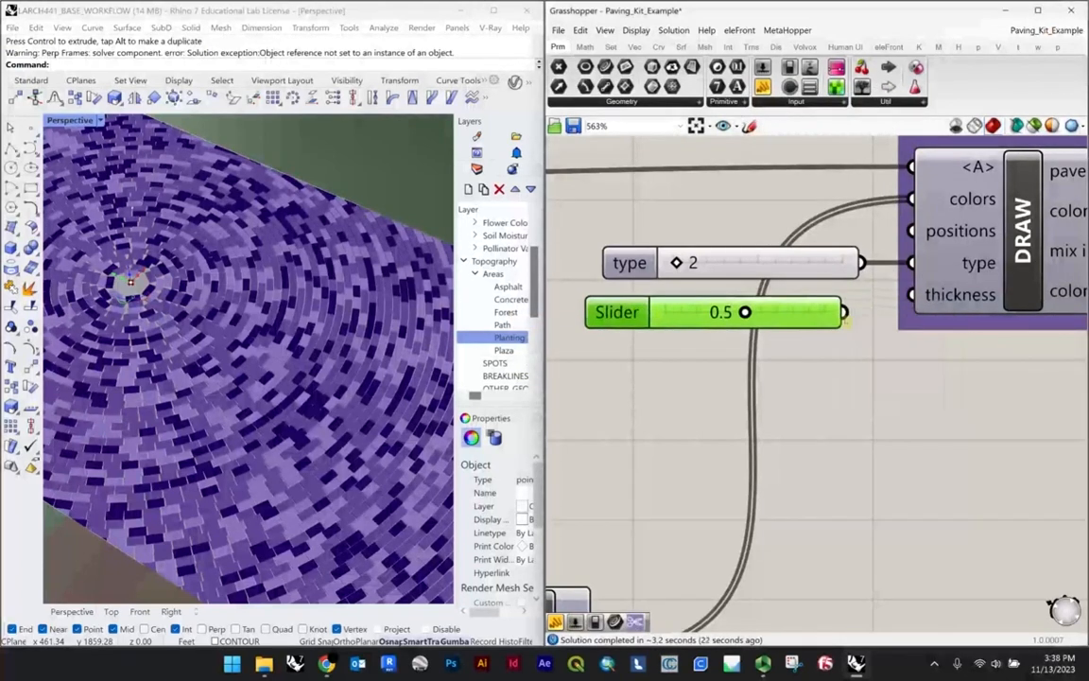
drag(844, 312, 911, 294)
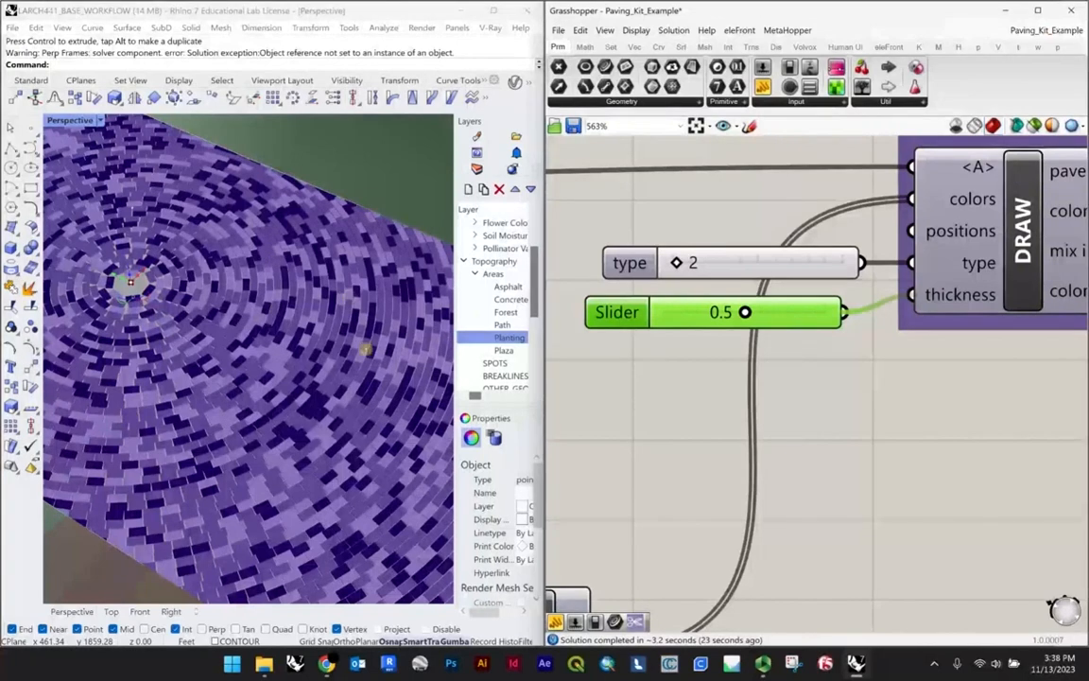
Step: Examine the 0.5-thick pavers up close and delete the thickness slider
scroll(267, 323, down, 3)
right_drag(267, 323, 212, 246)
scroll(213, 246, up, 5)
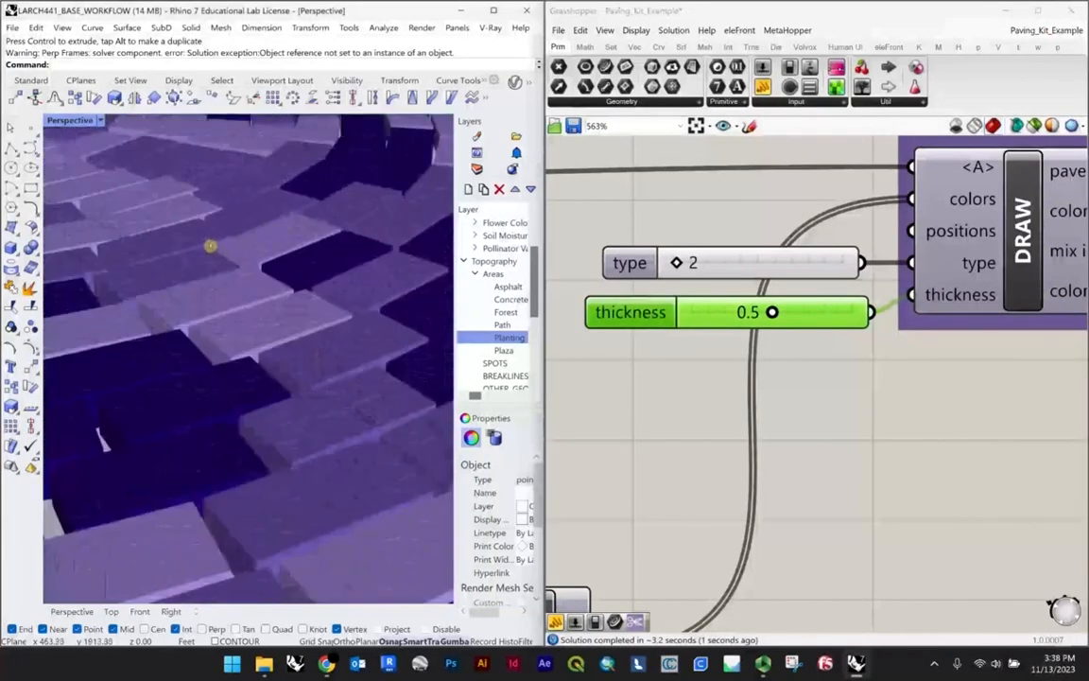
click(856, 403)
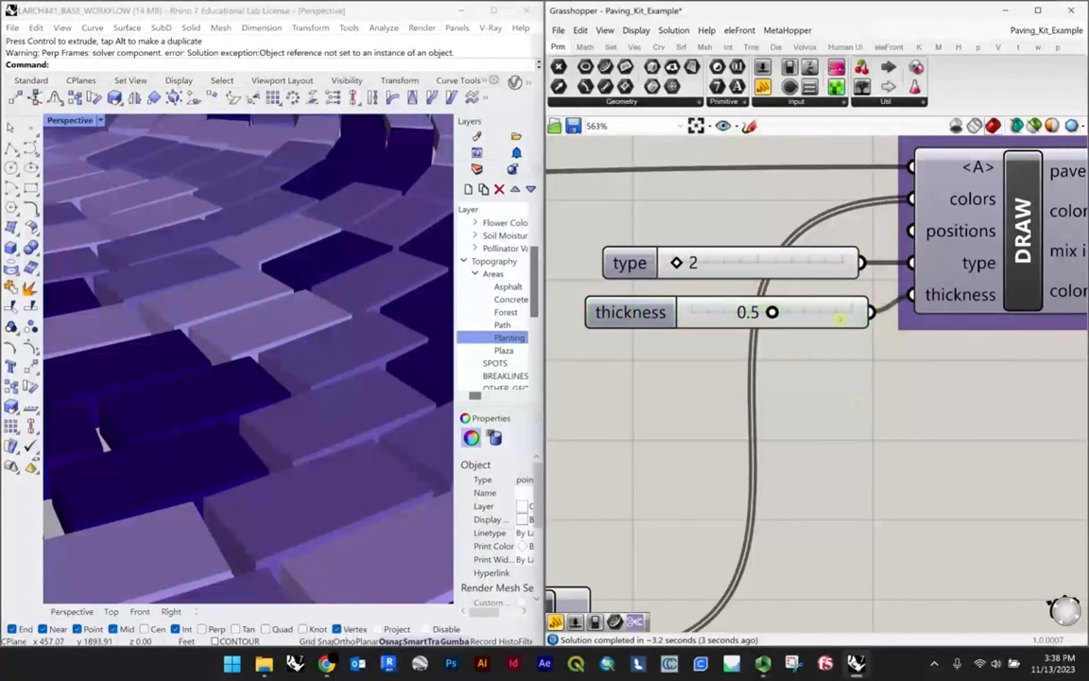
click(838, 317)
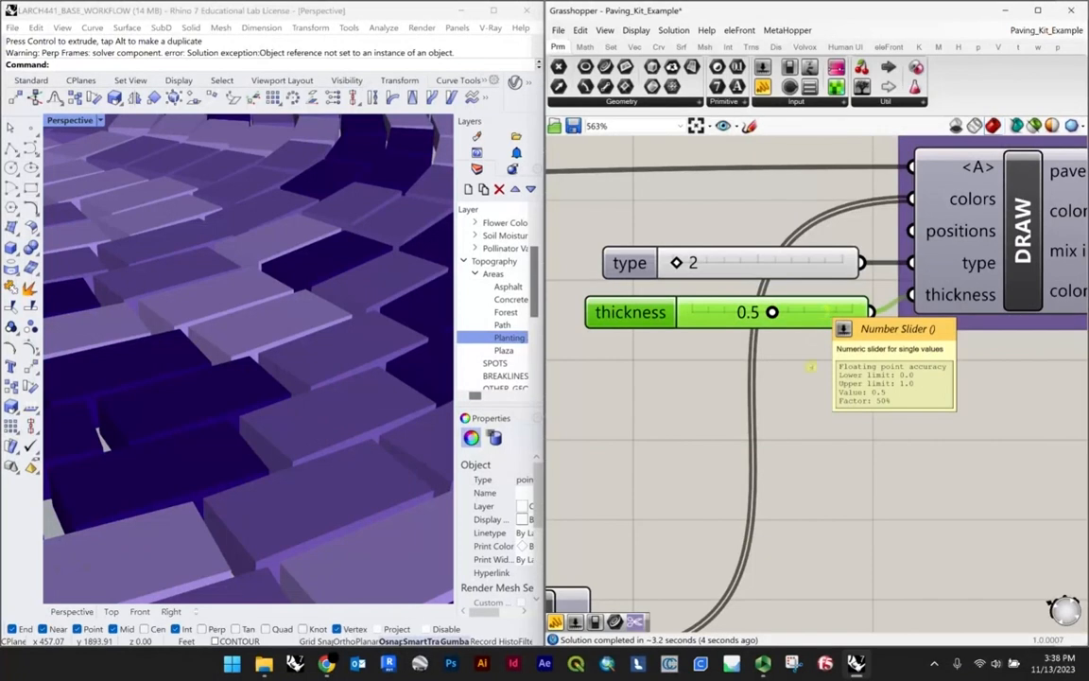
key(Delete)
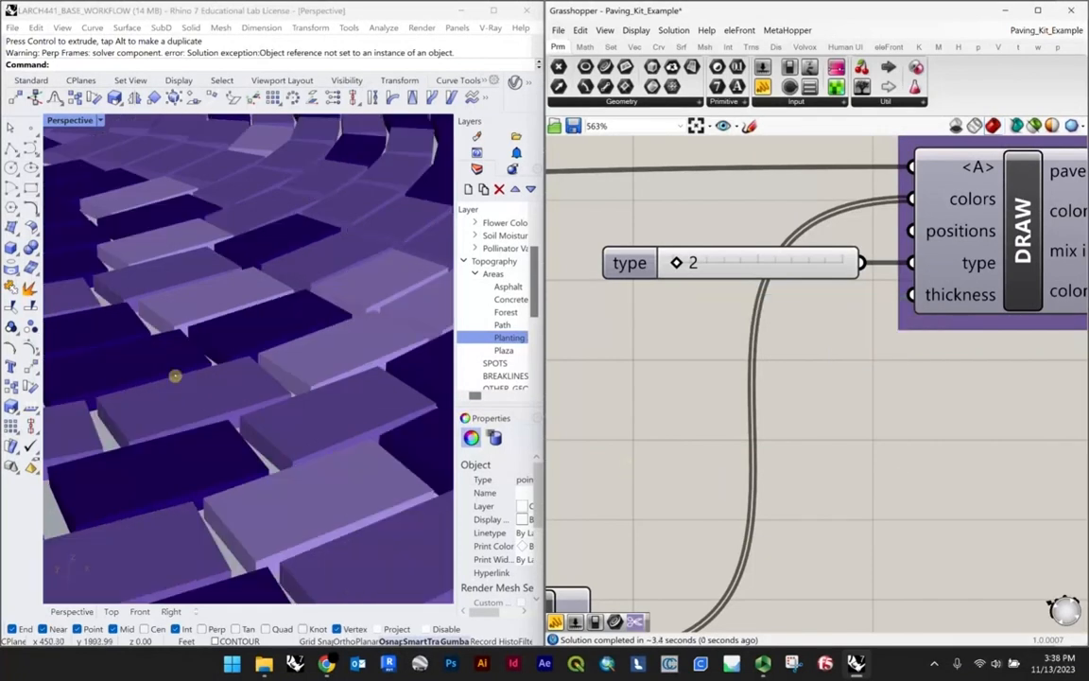
Step: Review the whole paved plaza, the DRAW component and the color swatches feeding the Merge
scroll(243, 387, down, 10)
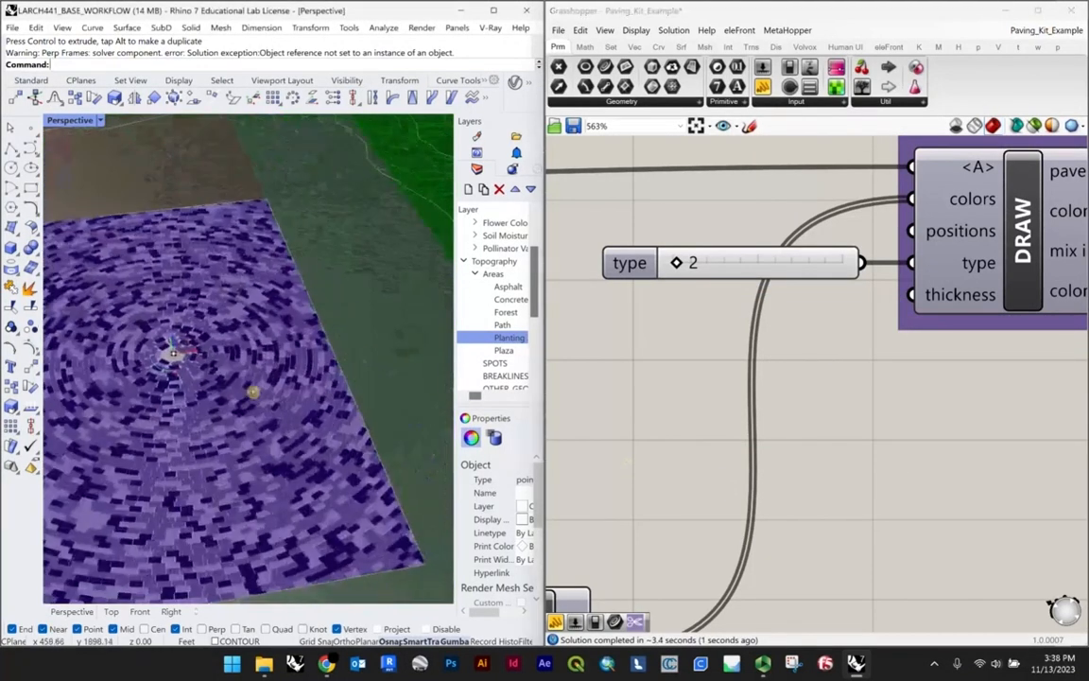
scroll(243, 412, down, 5)
click(662, 324)
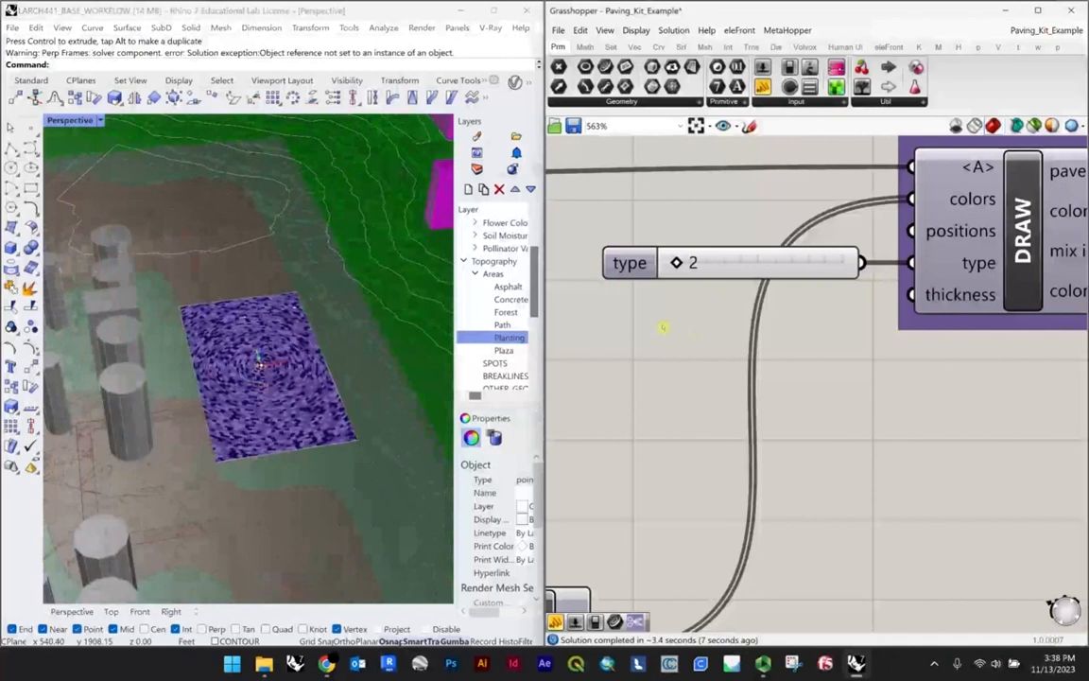
scroll(662, 323, down, 5)
scroll(800, 294, up, 3)
click(801, 294)
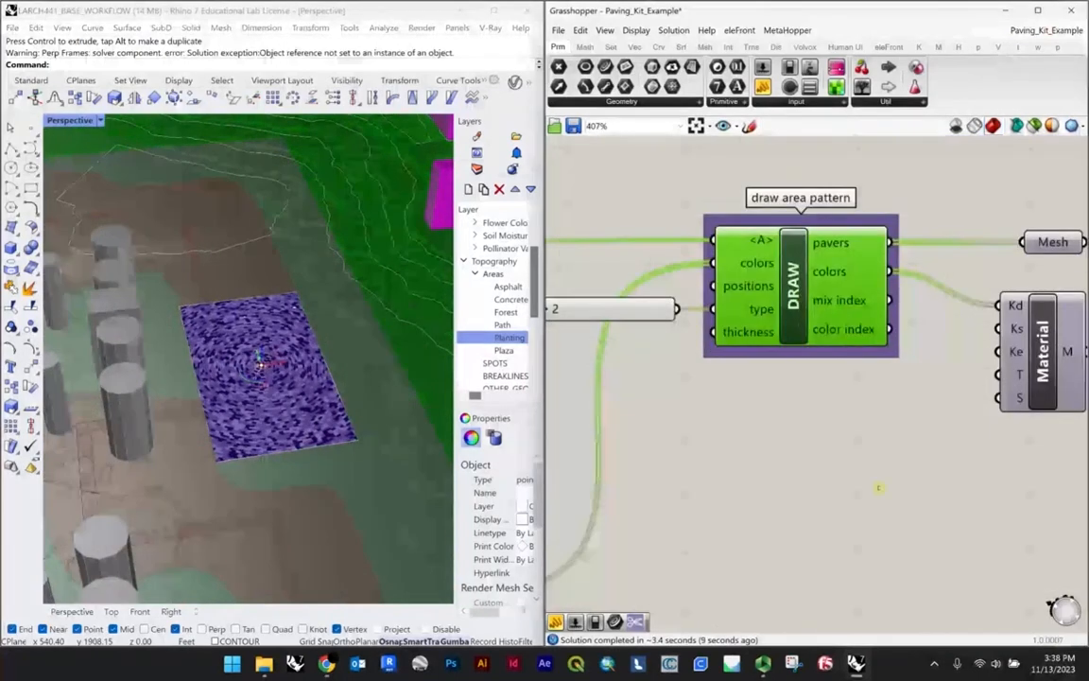
click(880, 487)
scroll(879, 350, down, 5)
right_drag(719, 423, 778, 378)
scroll(754, 387, up, 5)
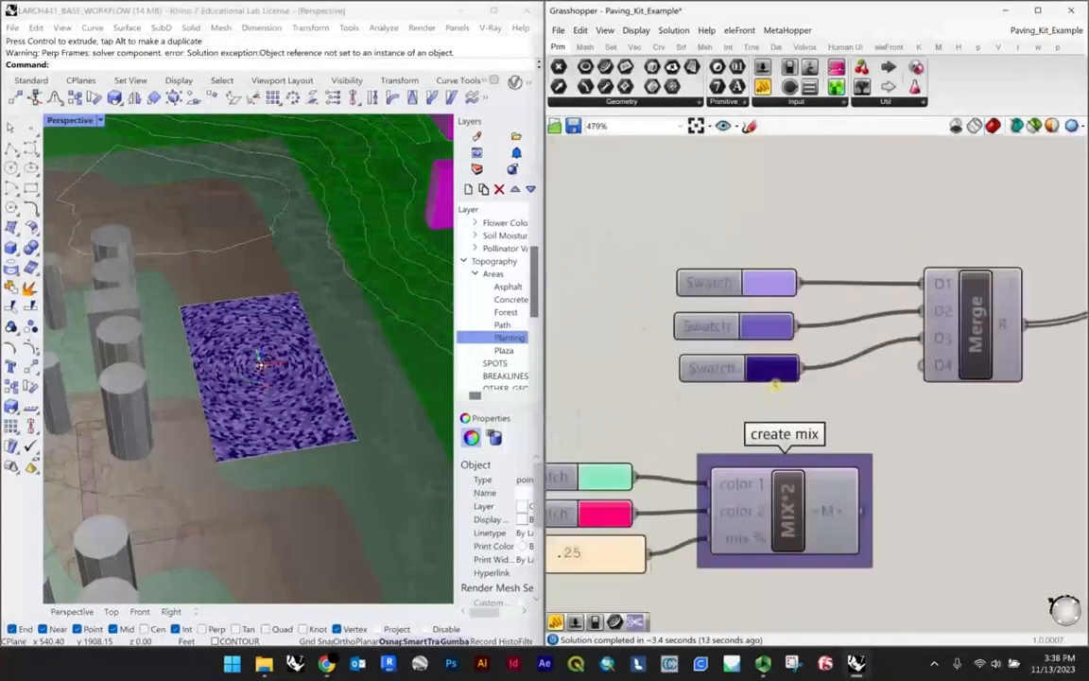
Step: Review the Mesh, Material and Preview components and check which paving geometry the Preview displays
scroll(768, 378, down, 4)
right_drag(931, 340, 754, 395)
scroll(963, 277, up, 3)
scroll(963, 274, up, 2)
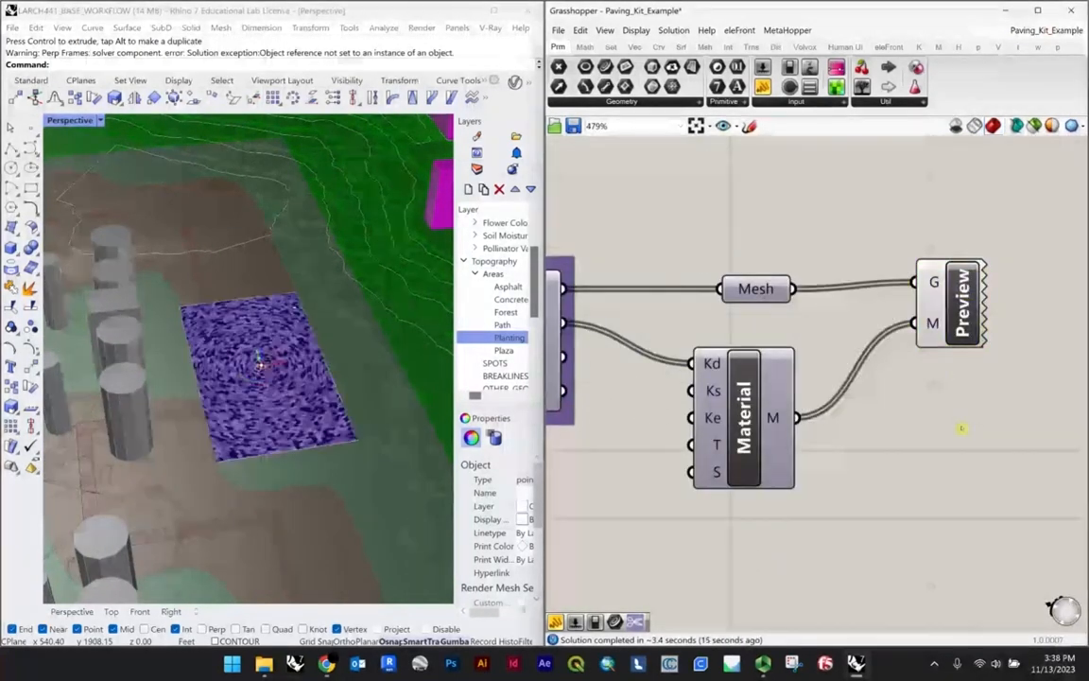
click(957, 302)
scroll(952, 301, up, 3)
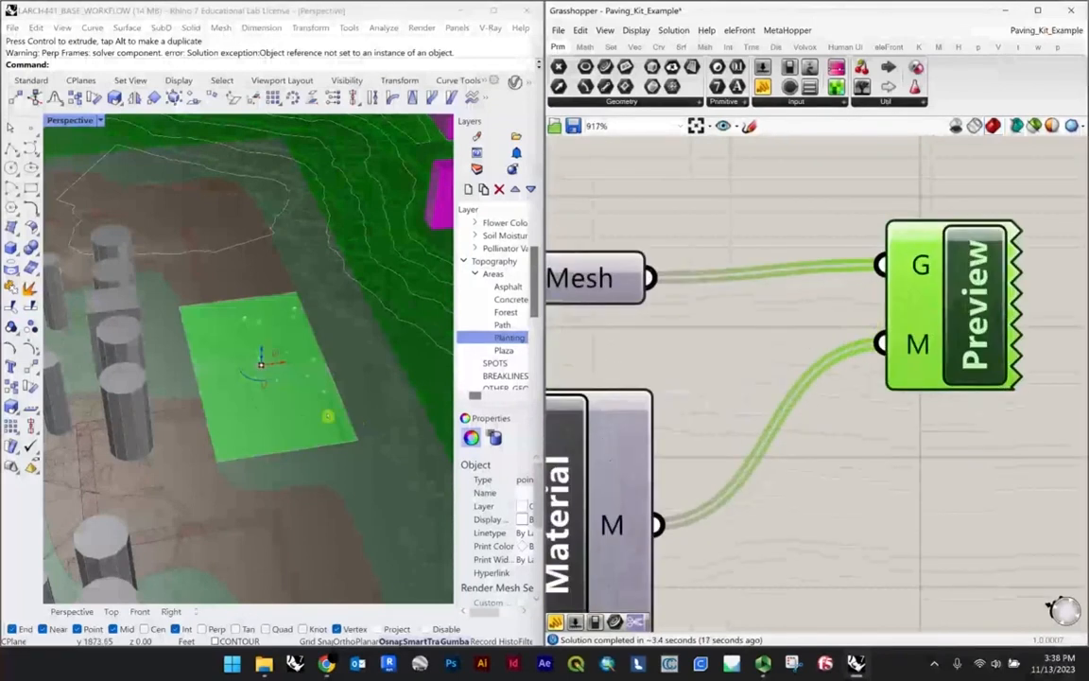
scroll(265, 348, up, 4)
scroll(294, 343, down, 3)
scroll(631, 344, down, 2)
click(756, 324)
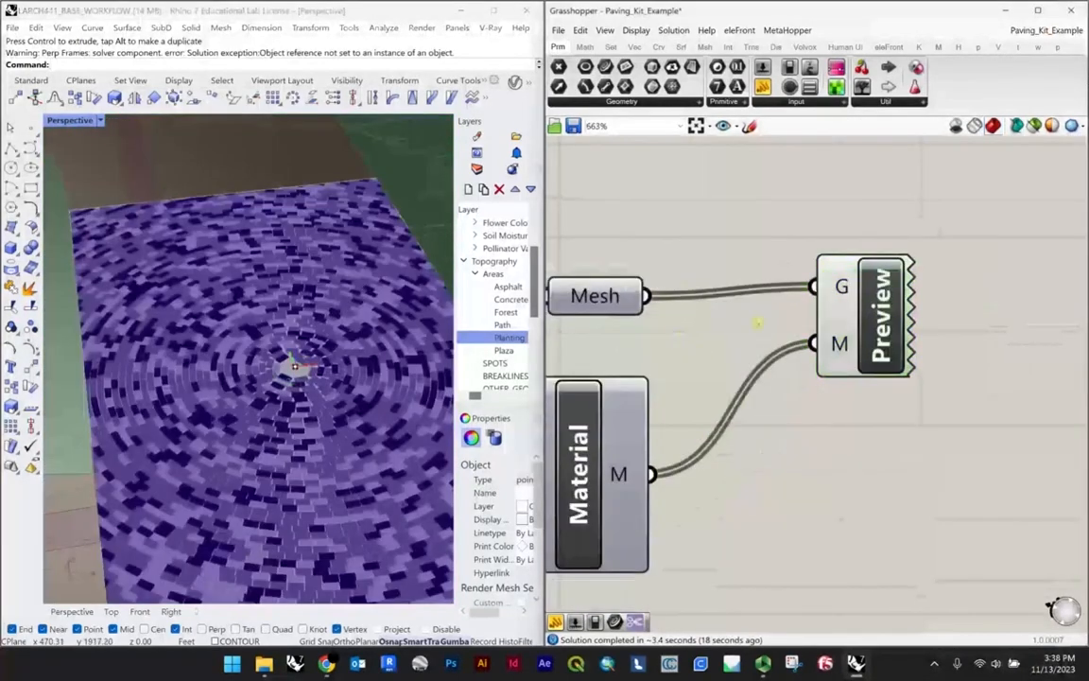
Step: Examine the gradient curve and attractor color rule components along with their curve and distance inputs
scroll(779, 322, down, 10)
right_drag(642, 315, 815, 280)
scroll(681, 371, up, 5)
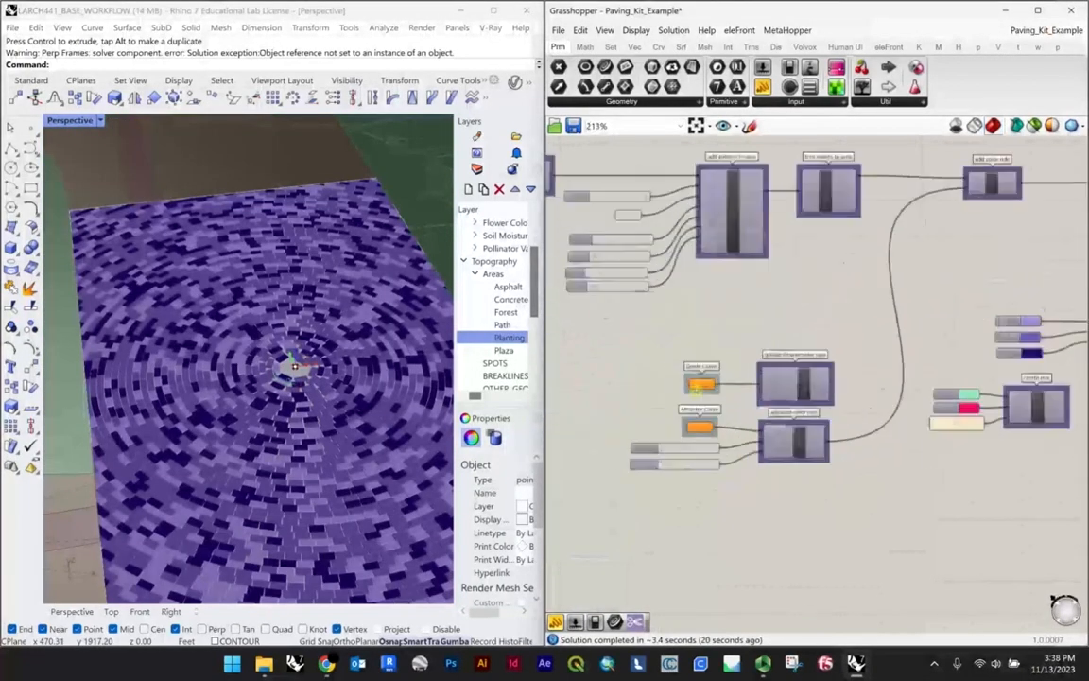
right_drag(356, 363, 448, 313)
scroll(703, 353, up, 3)
scroll(702, 353, down, 3)
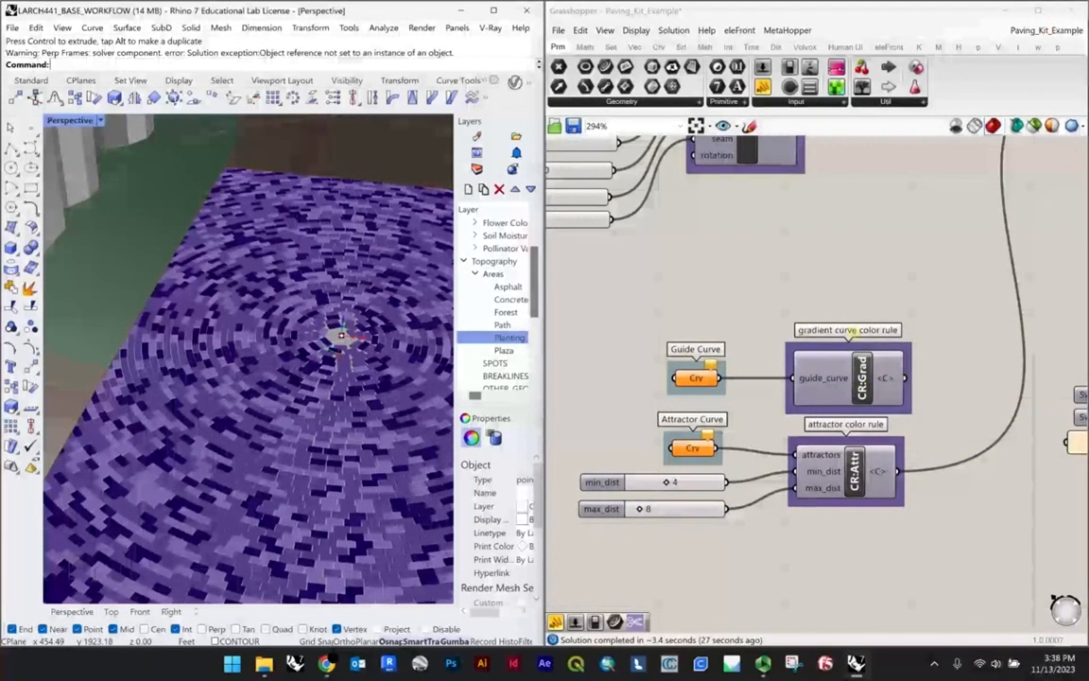
click(893, 378)
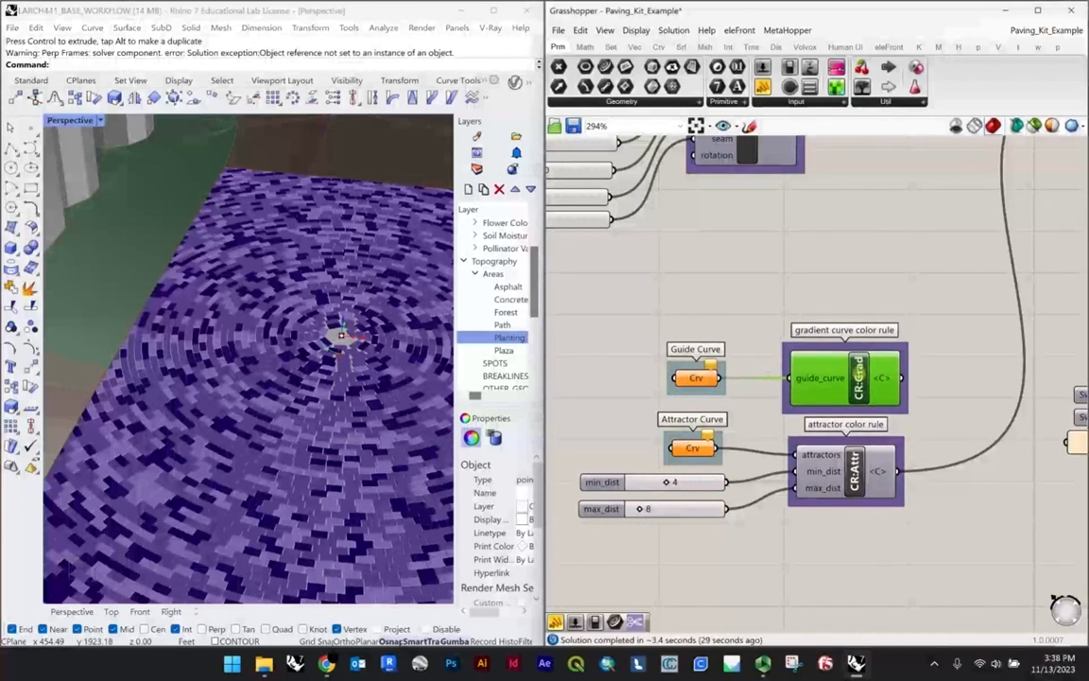
scroll(902, 380, down, 1)
click(862, 461)
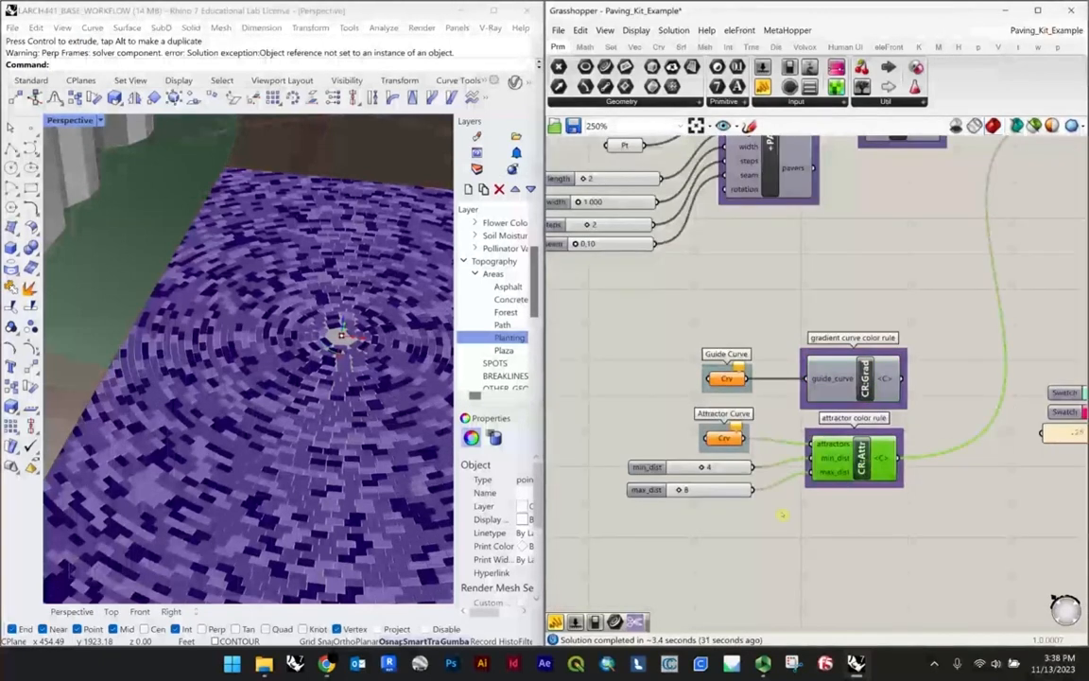
scroll(848, 402, down, 4)
scroll(345, 341, down, 5)
scroll(357, 341, up, 6)
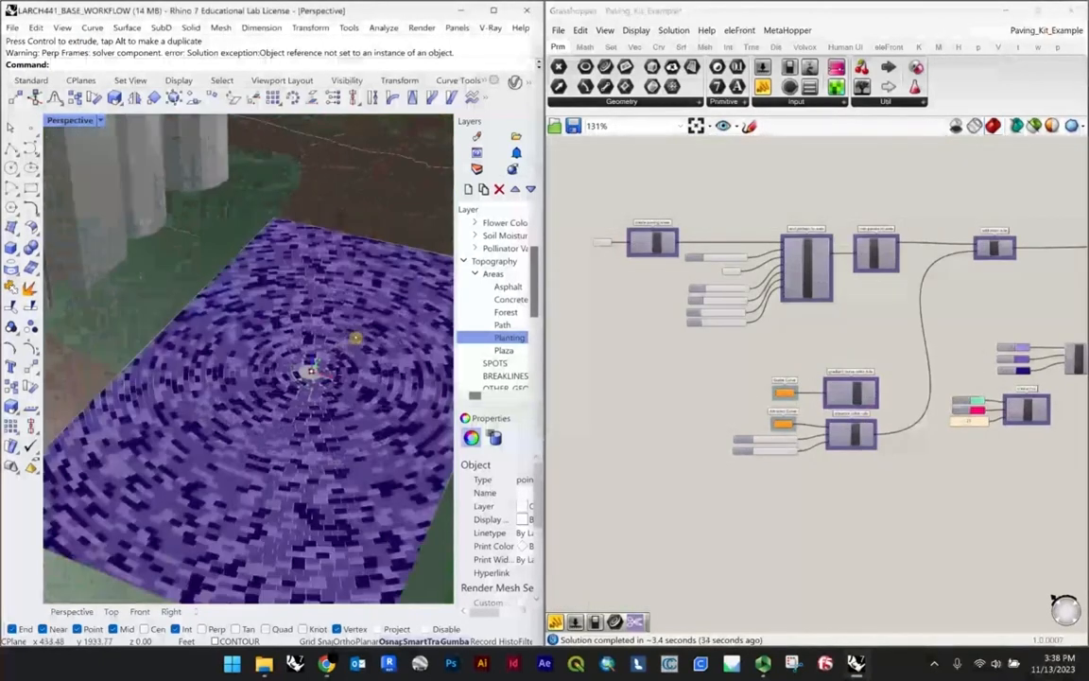
Step: Draw an open three-point polyline from the plaza's far edge to its long side edge beside the columns
click(10, 148)
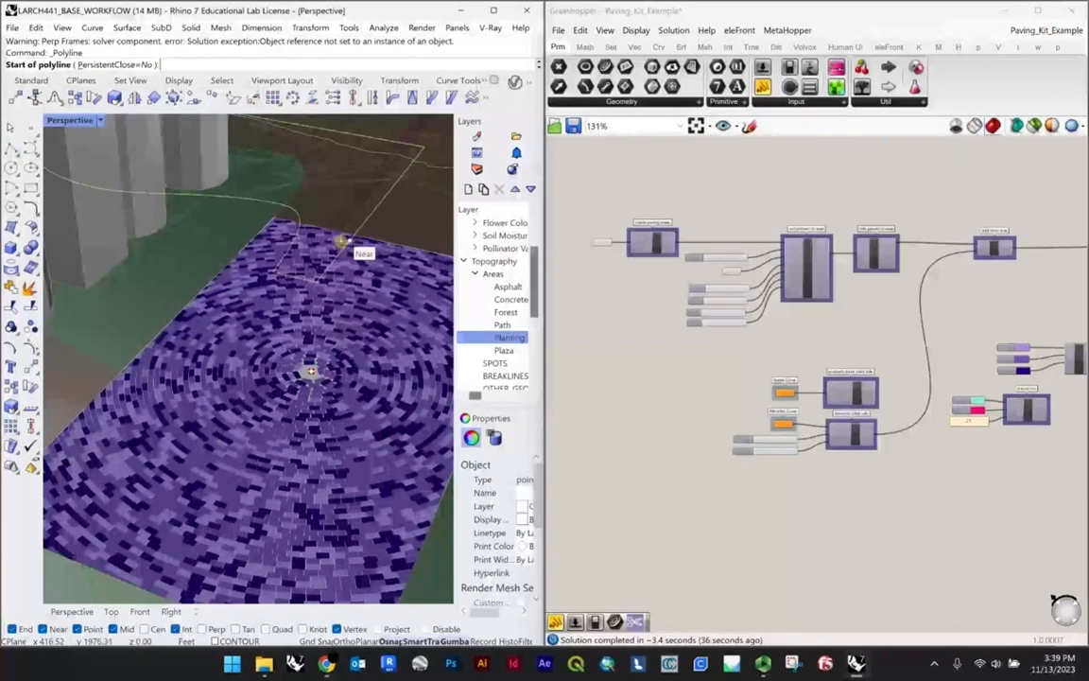
click(331, 235)
scroll(331, 234, down, 5)
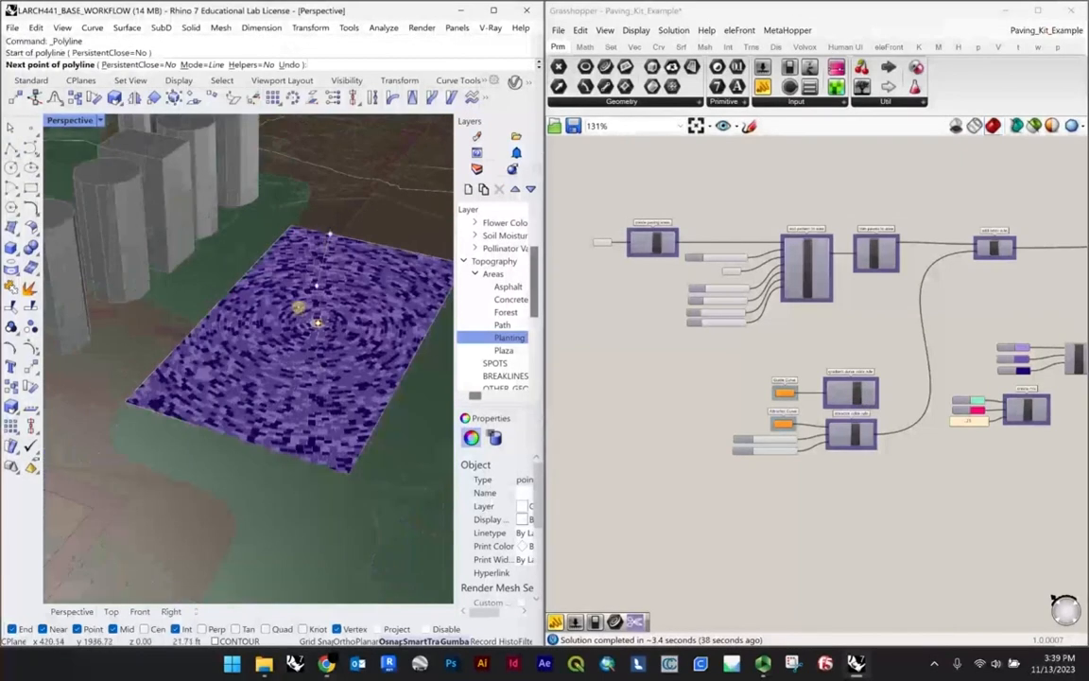
scroll(257, 316, up, 5)
scroll(170, 338, up, 3)
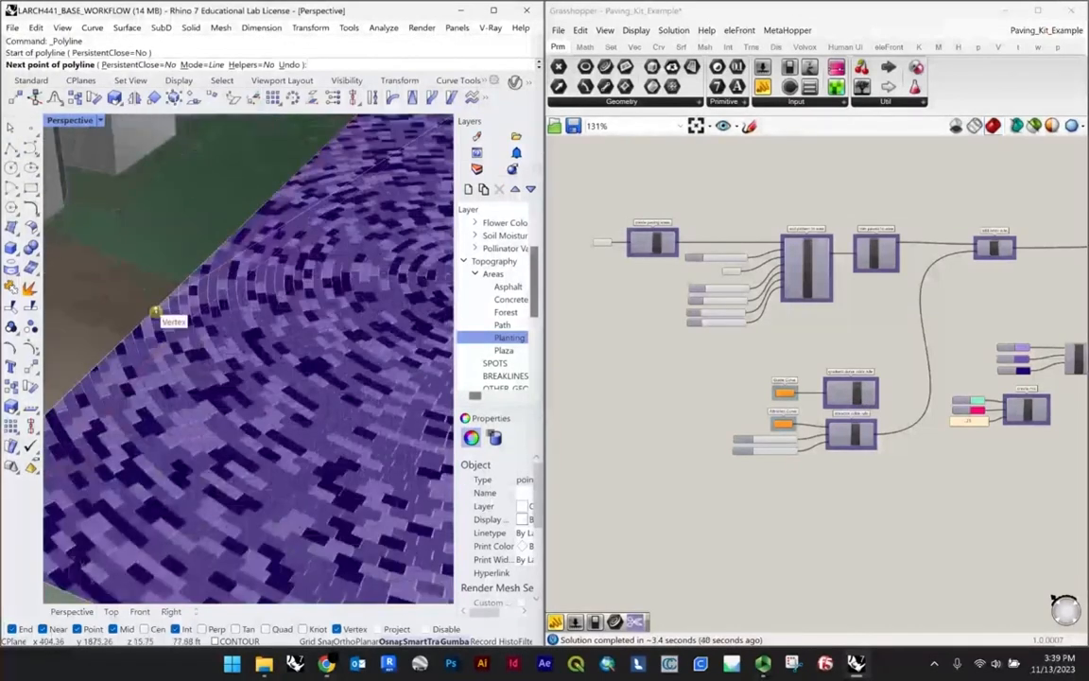
click(151, 326)
scroll(133, 336, up, 2)
click(123, 339)
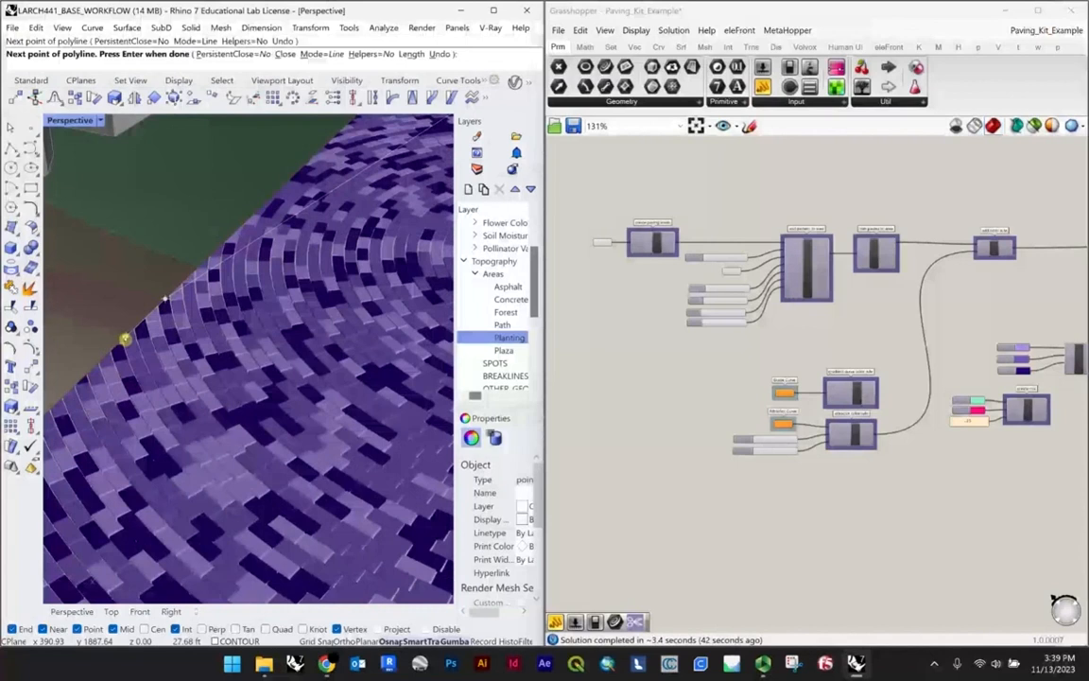
key(Return)
Step: Reshape the polyline by moving its middle vertex into the plaza and adjusting its end vertex along the side edge
click(180, 288)
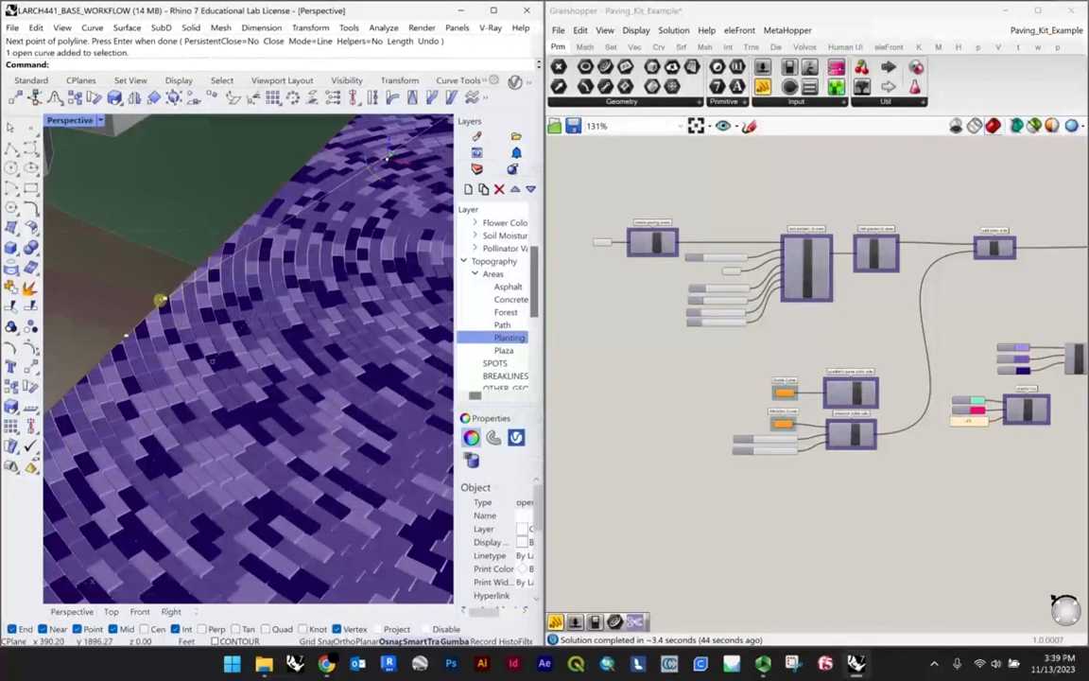
click(167, 301)
scroll(173, 305, down, 5)
drag(189, 310, 301, 355)
scroll(173, 319, up, 5)
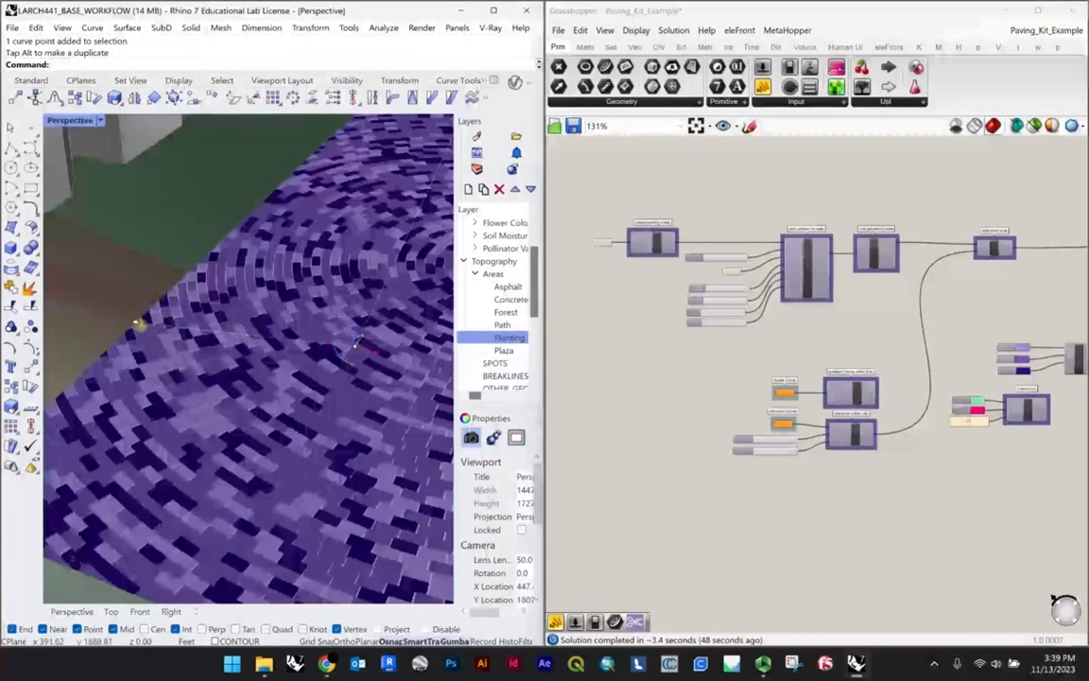
click(137, 324)
mouse_move(137, 324)
mouse_down()
mouse_move(150, 304)
mouse_move(152, 315)
mouse_up()
scroll(333, 371, down, 6)
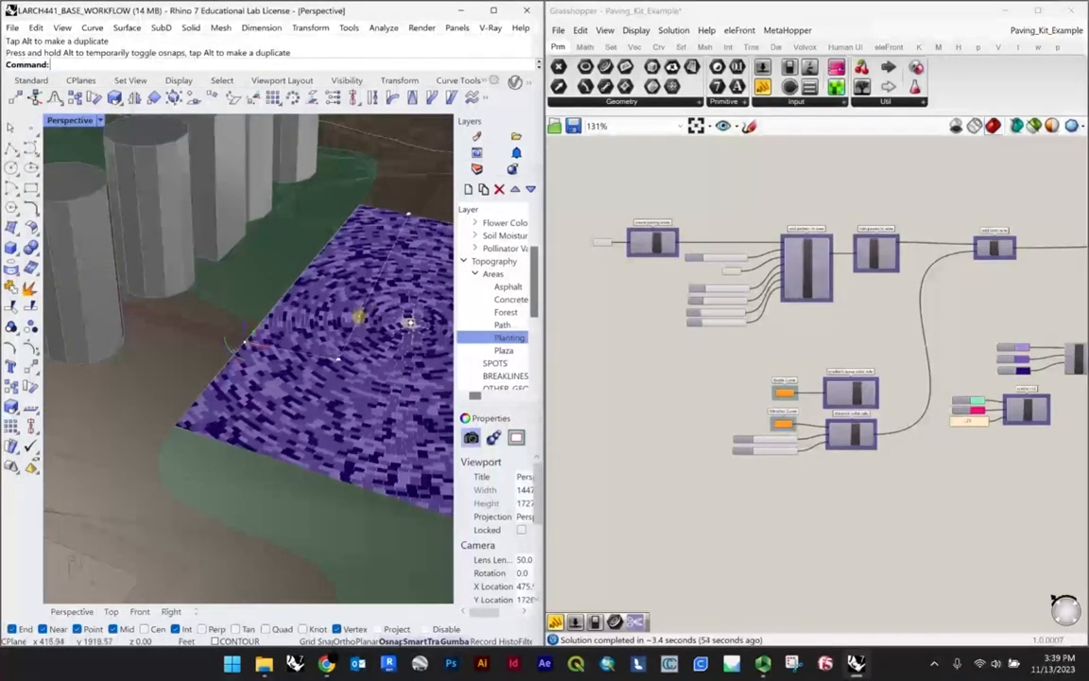
Step: Assign the new polyline as the single curve of the Attractor Curve parameter
click(357, 318)
click(398, 342)
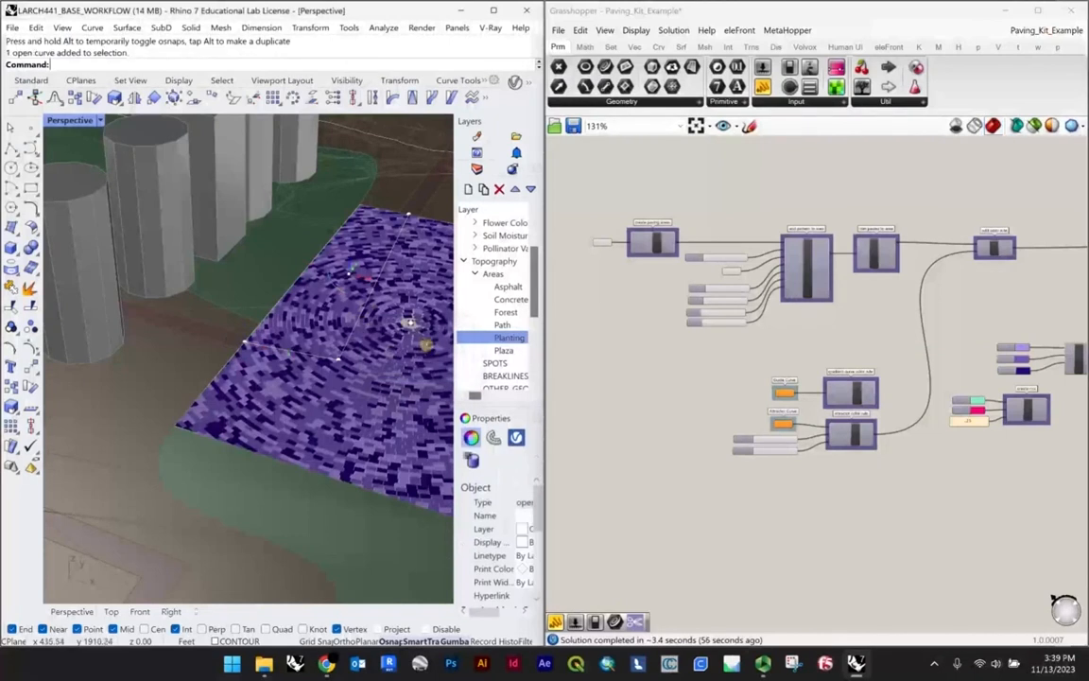
scroll(794, 416, up, 5)
right_click(718, 388)
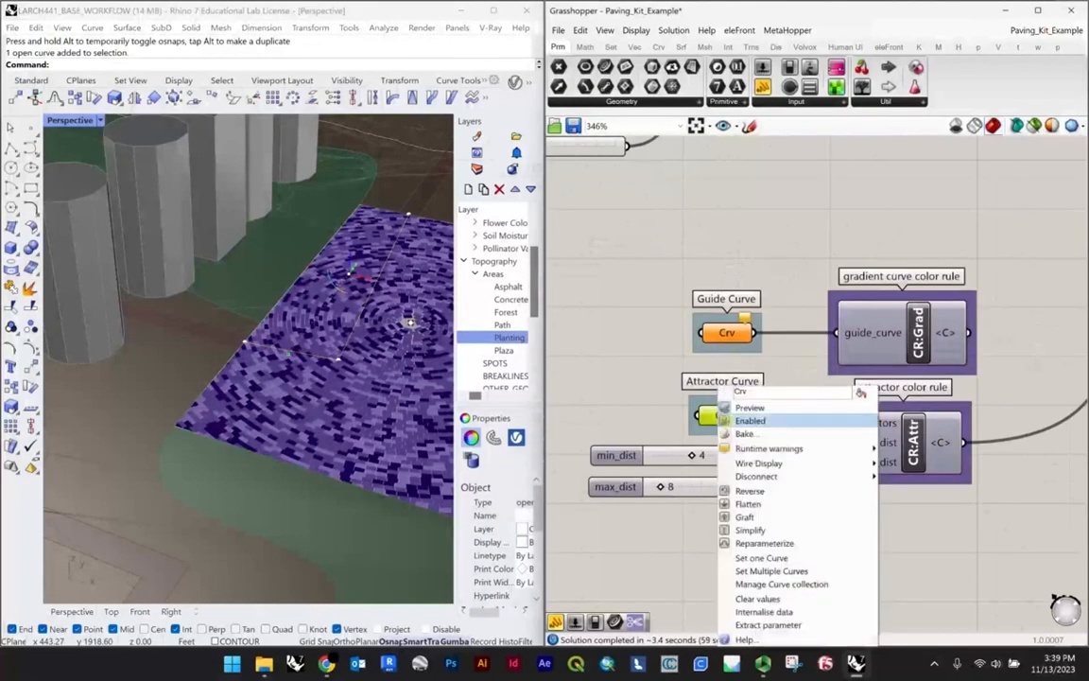
click(760, 557)
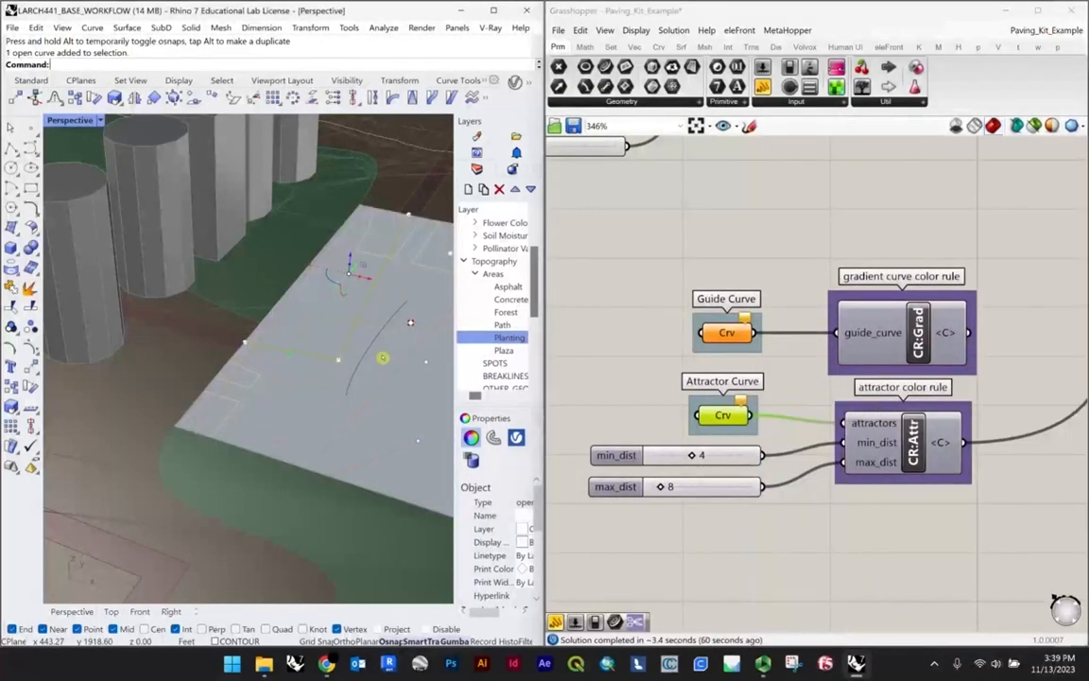
click(410, 323)
Step: Move the attractor polyline's middle vertex slightly closer to the plaza's long side edge beside the columns
scroll(410, 323, up, 6)
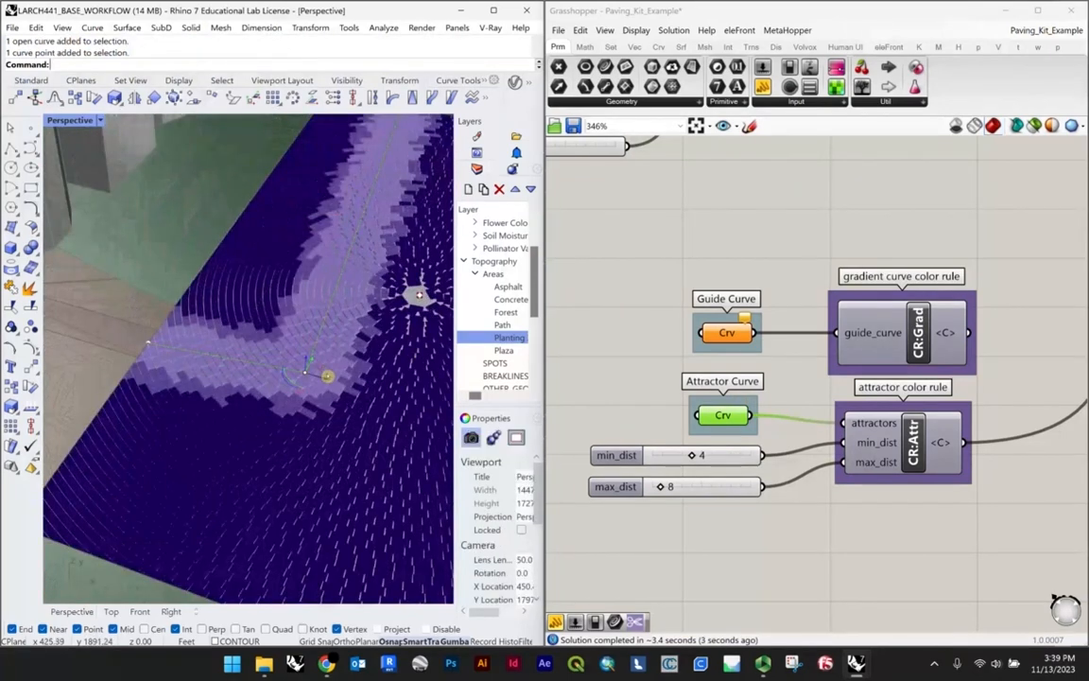
click(304, 370)
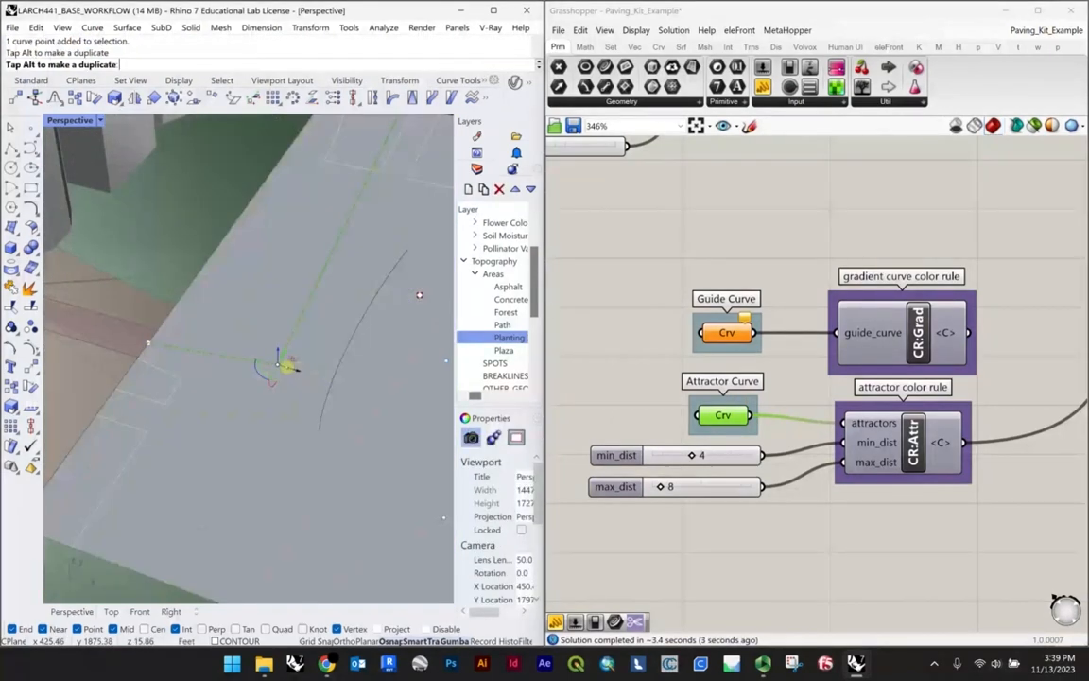
scroll(244, 346, down, 8)
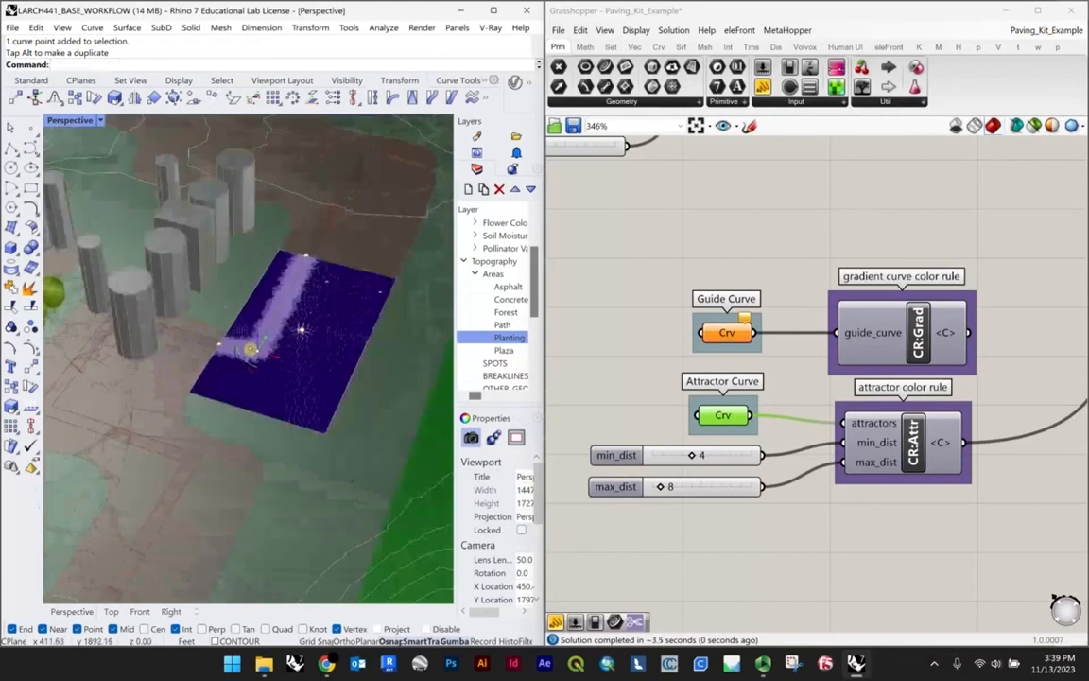
right_drag(251, 349, 195, 282)
scroll(284, 318, up, 6)
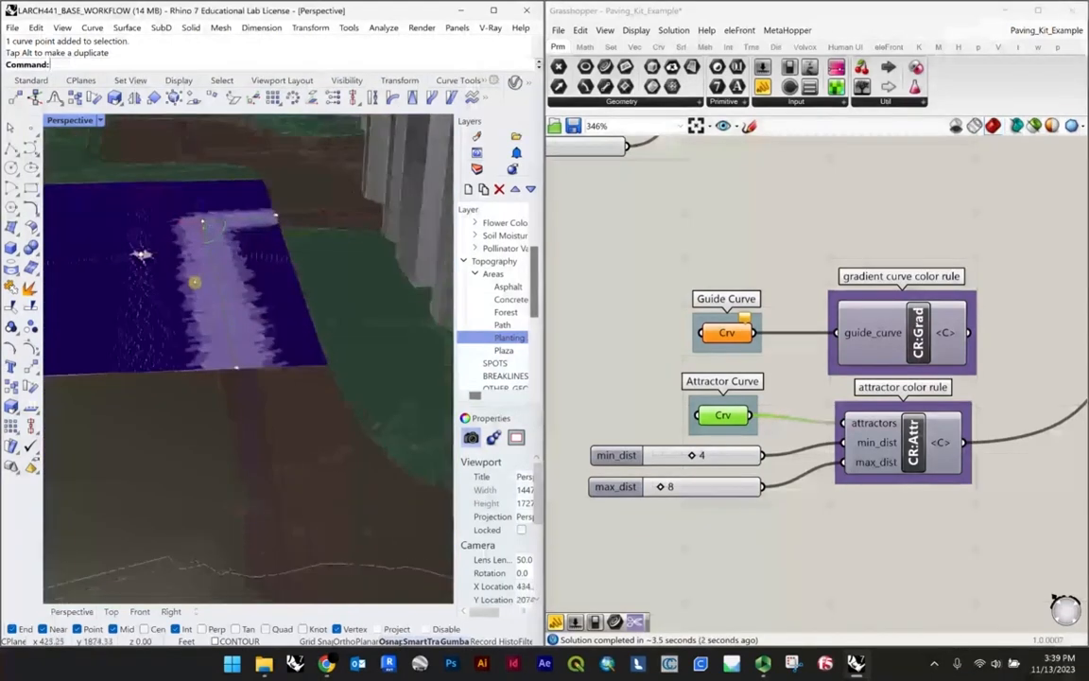
scroll(196, 289, down, 6)
scroll(196, 296, up, 8)
scroll(319, 253, down, 6)
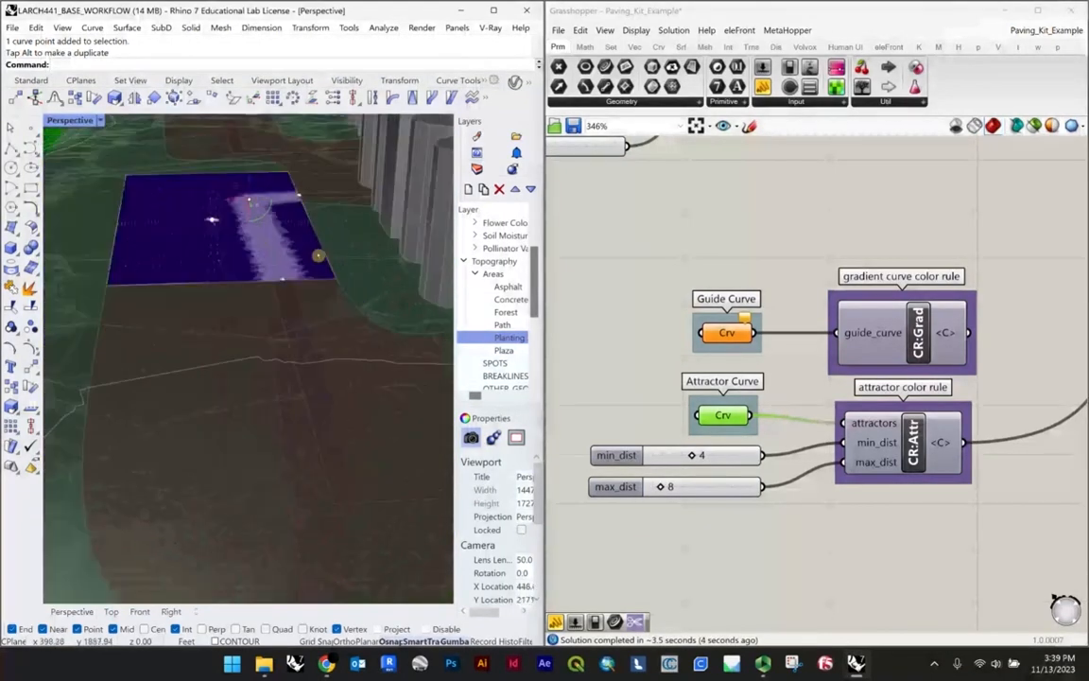
right_drag(207, 241, 248, 255)
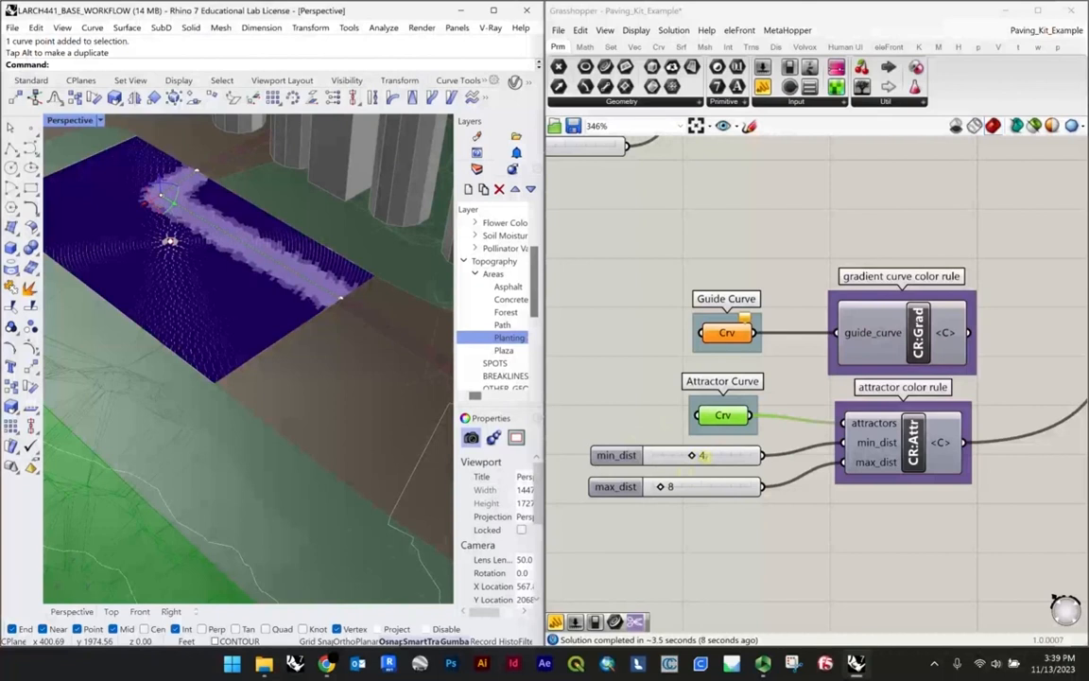
Step: Set the attractor color rule's min_dist to 2 and inspect the paving band along the polyline
drag(703, 455, 673, 456)
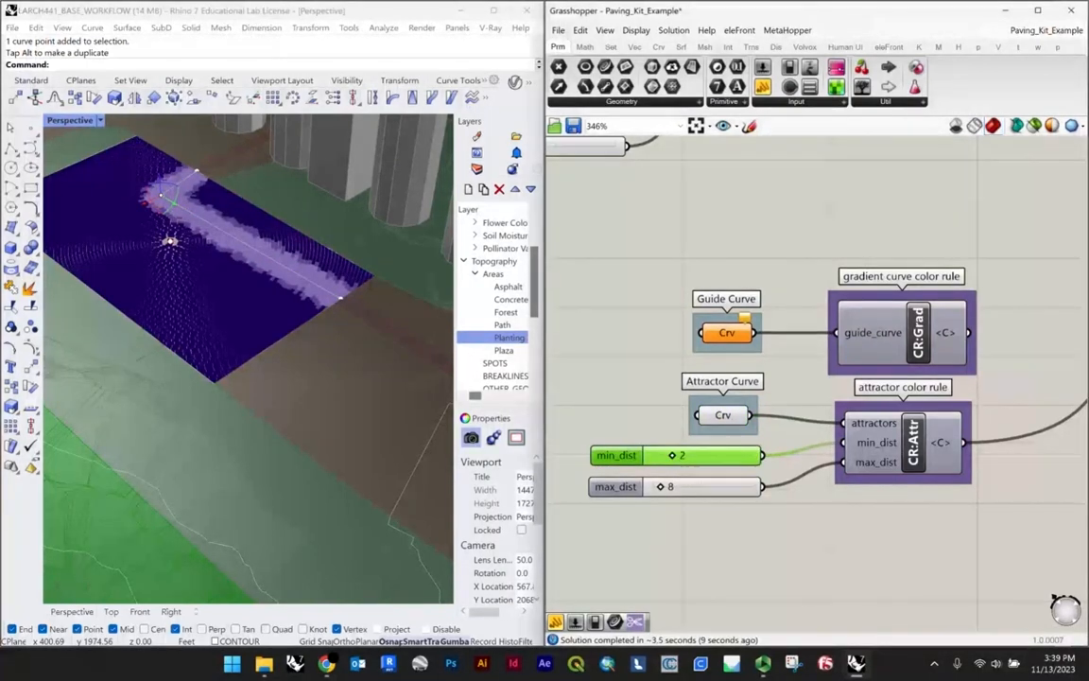
scroll(267, 255, up, 8)
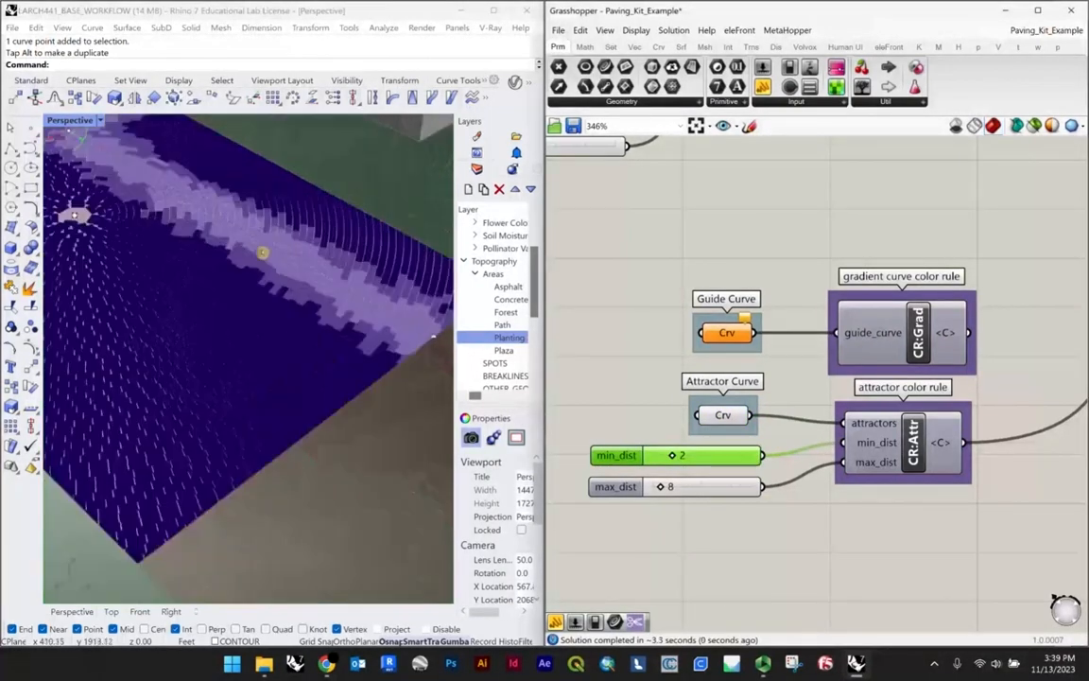
right_drag(292, 239, 302, 423)
scroll(281, 248, down, 4)
Step: Set the attractor color rule's max_dist to 5 and inspect the color transition around the polyline
double_click(698, 489)
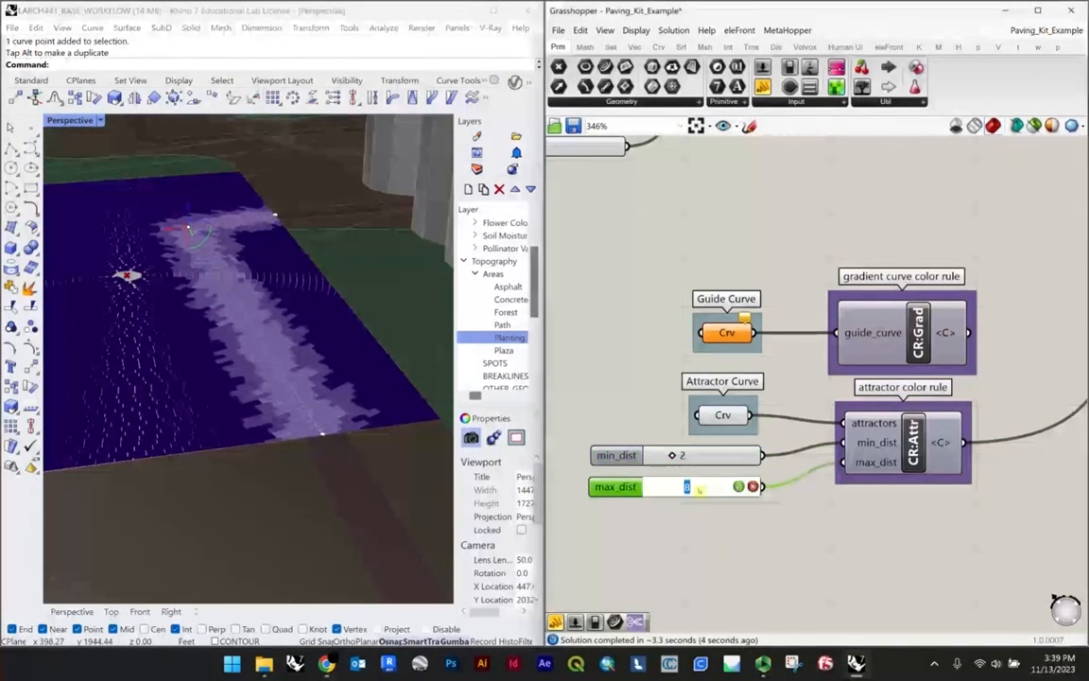
text(5)
key(Return)
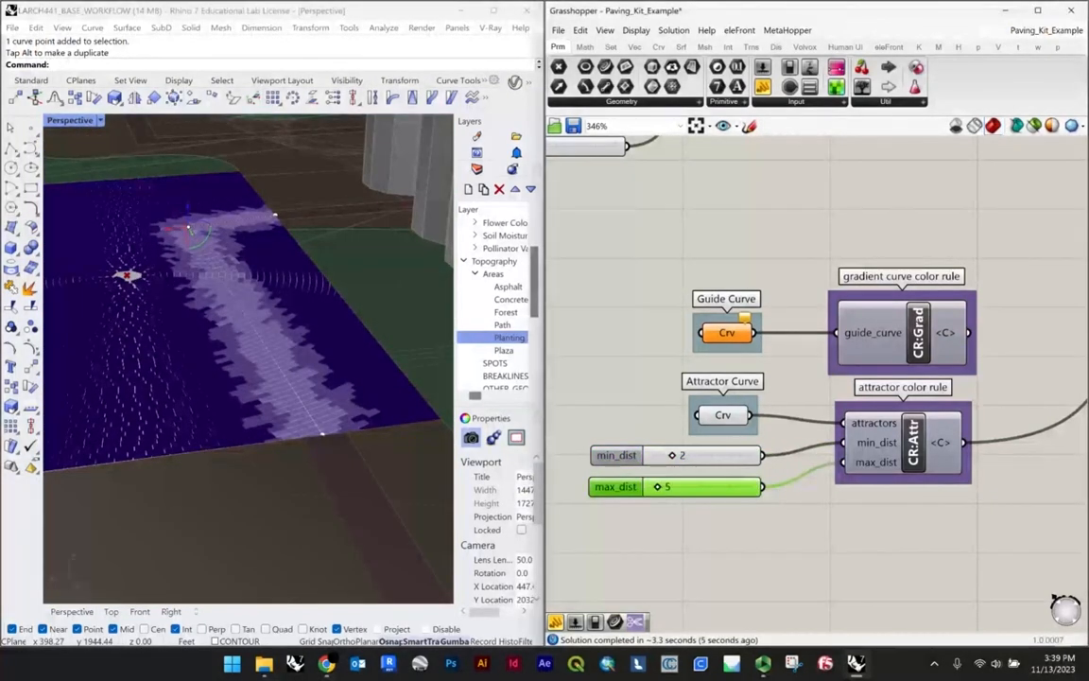
right_drag(224, 413, 210, 447)
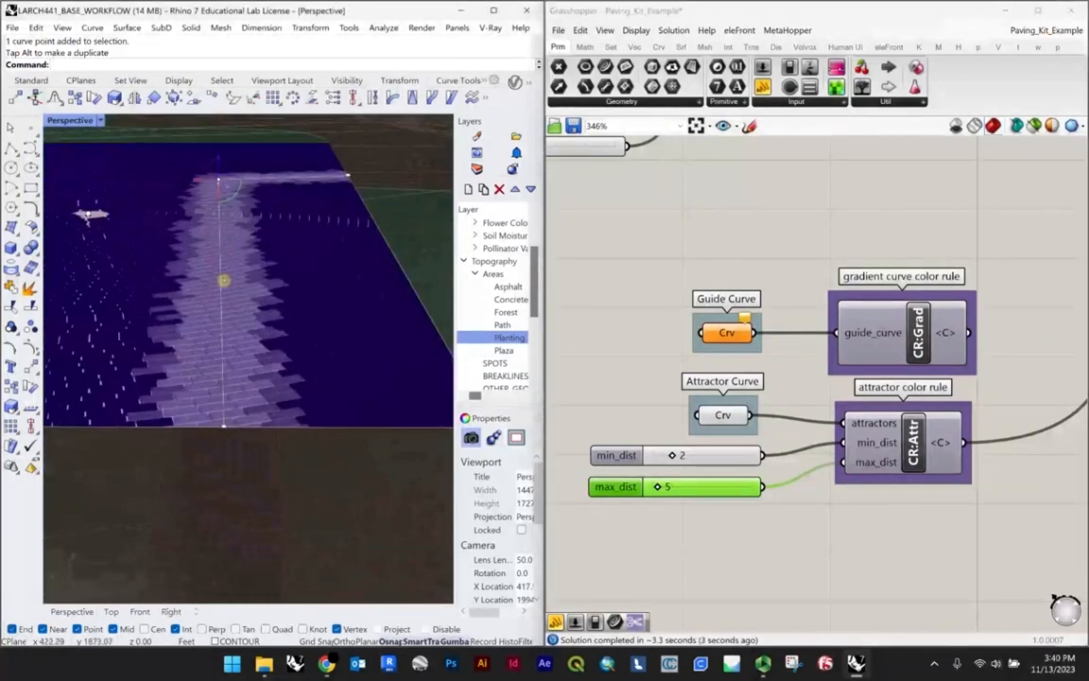
scroll(228, 279, down, 4)
right_drag(231, 295, 331, 331)
scroll(330, 302, down, 5)
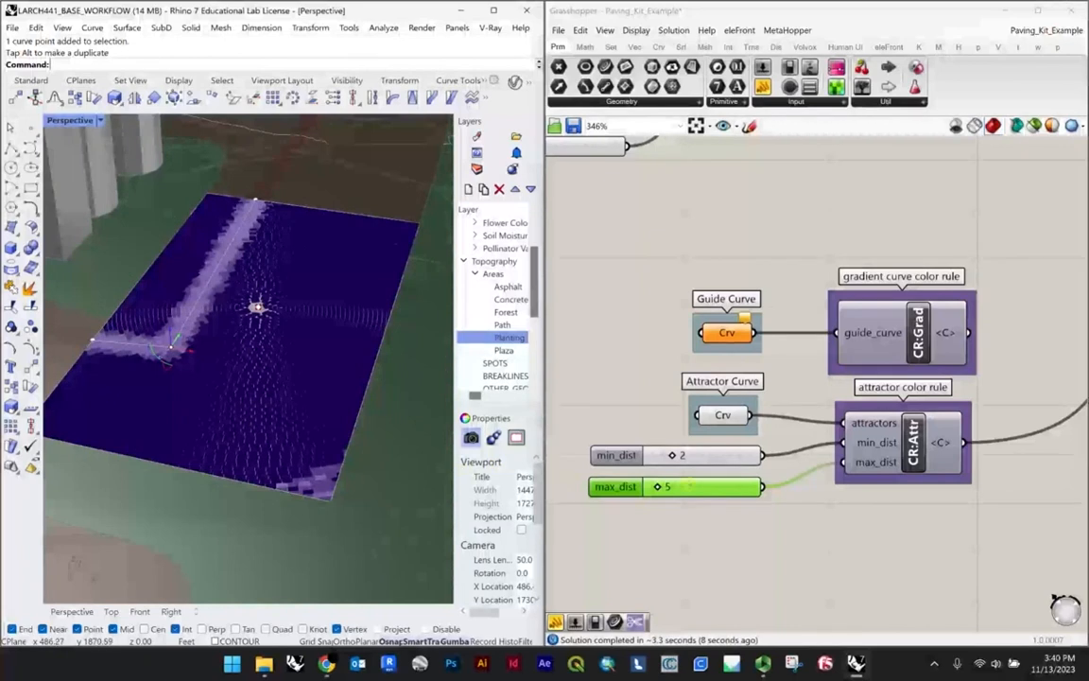
Step: Try a max_dist of 1, below the minimum distance, in the attractor color rule
double_click(683, 487)
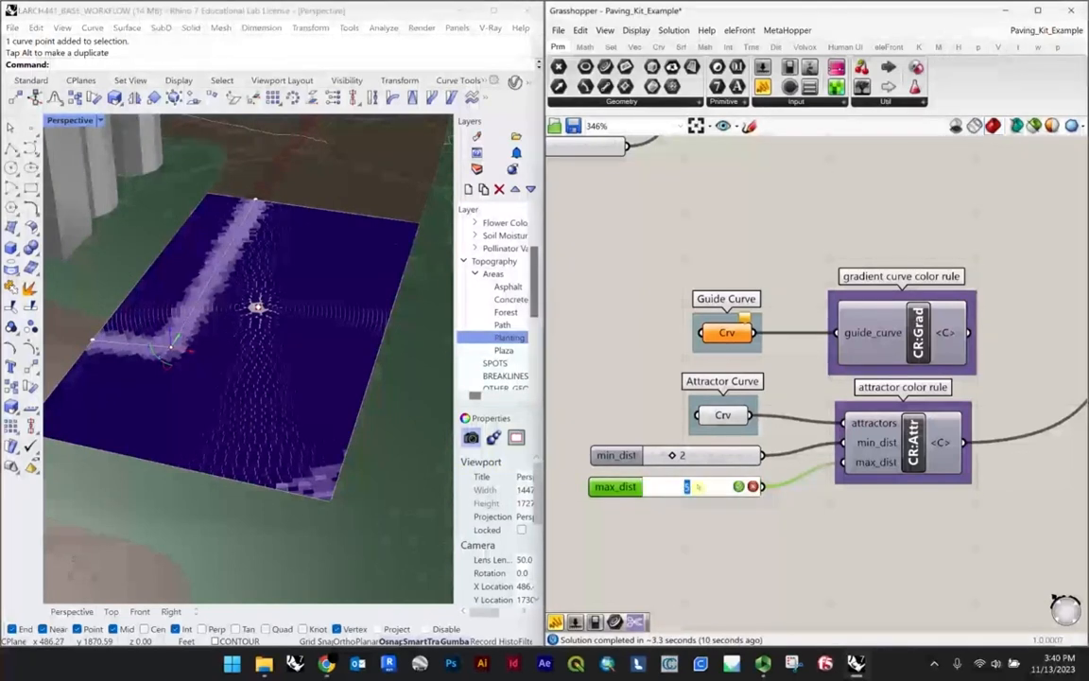
text(1)
key(Return)
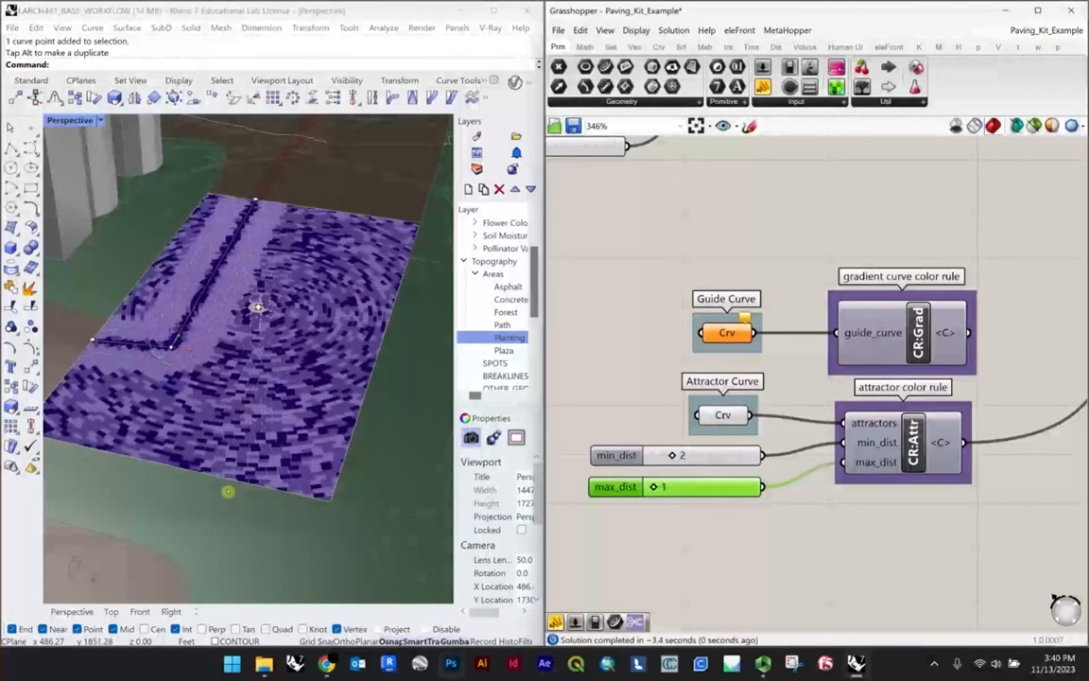
scroll(176, 360, up, 4)
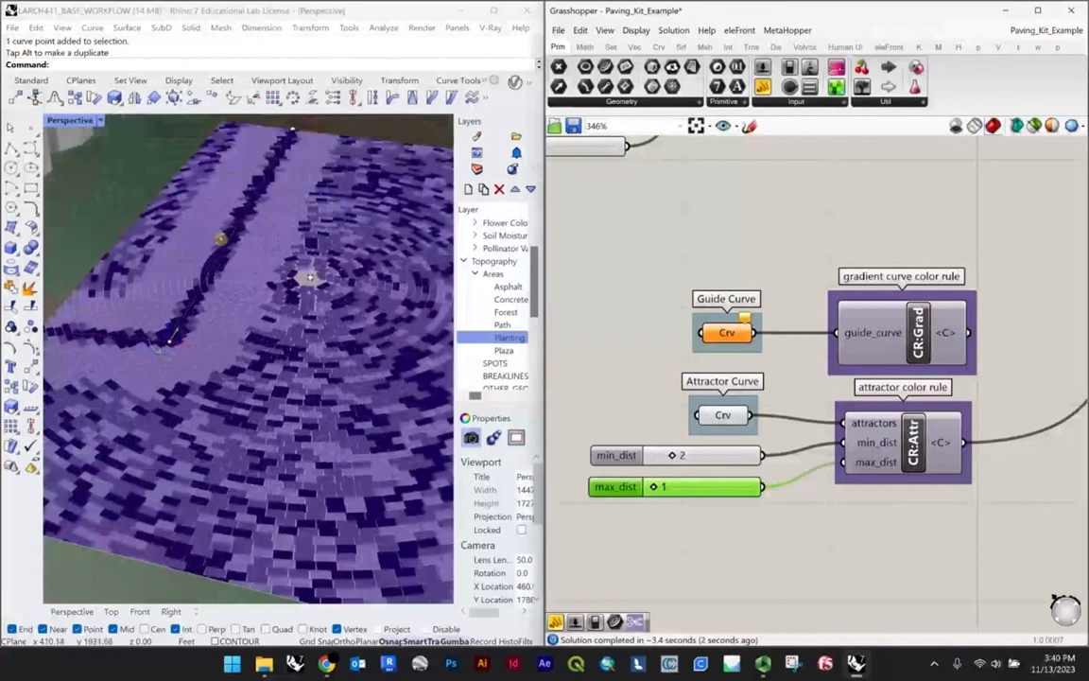
scroll(357, 275, down, 7)
scroll(358, 275, up, 5)
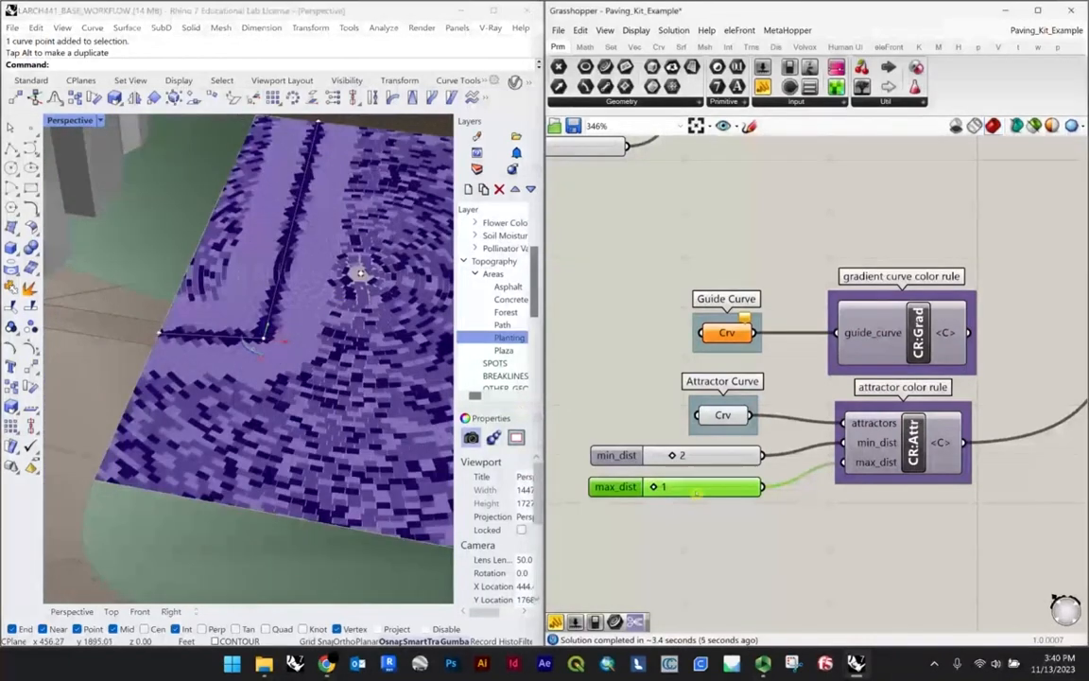
Step: Try a max_dist of 2, equal to the minimum distance, in the attractor color rule
double_click(690, 486)
text(2)
key(Return)
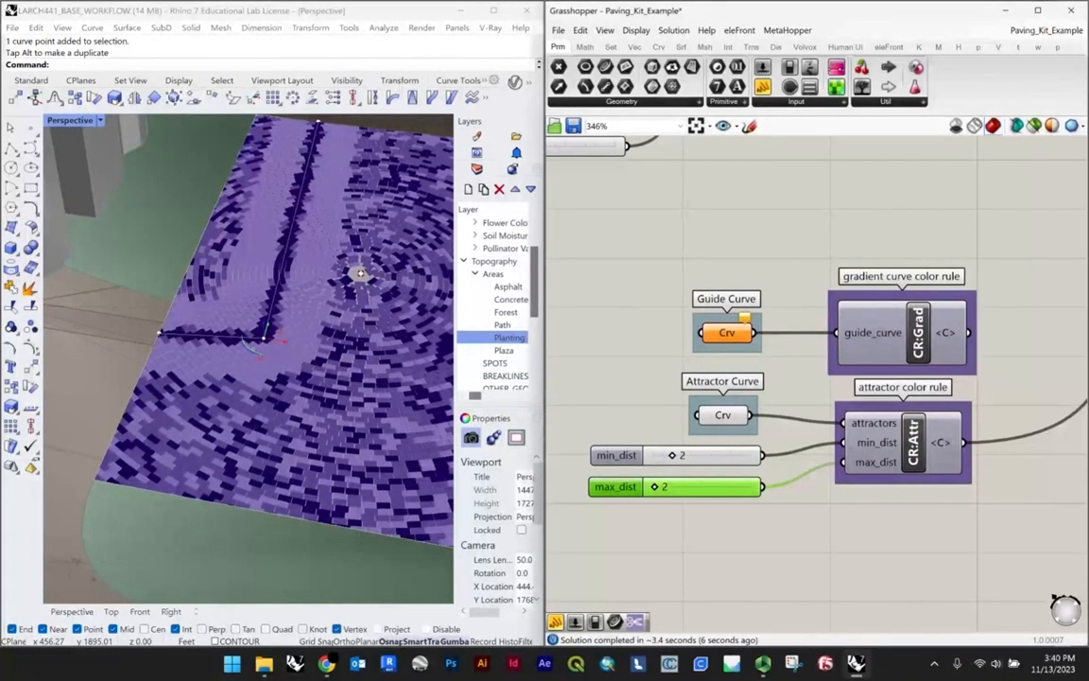
scroll(77, 389, down, 4)
right_drag(209, 383, 254, 419)
Step: Set the attractor color rule's max_dist back to 5
double_click(691, 487)
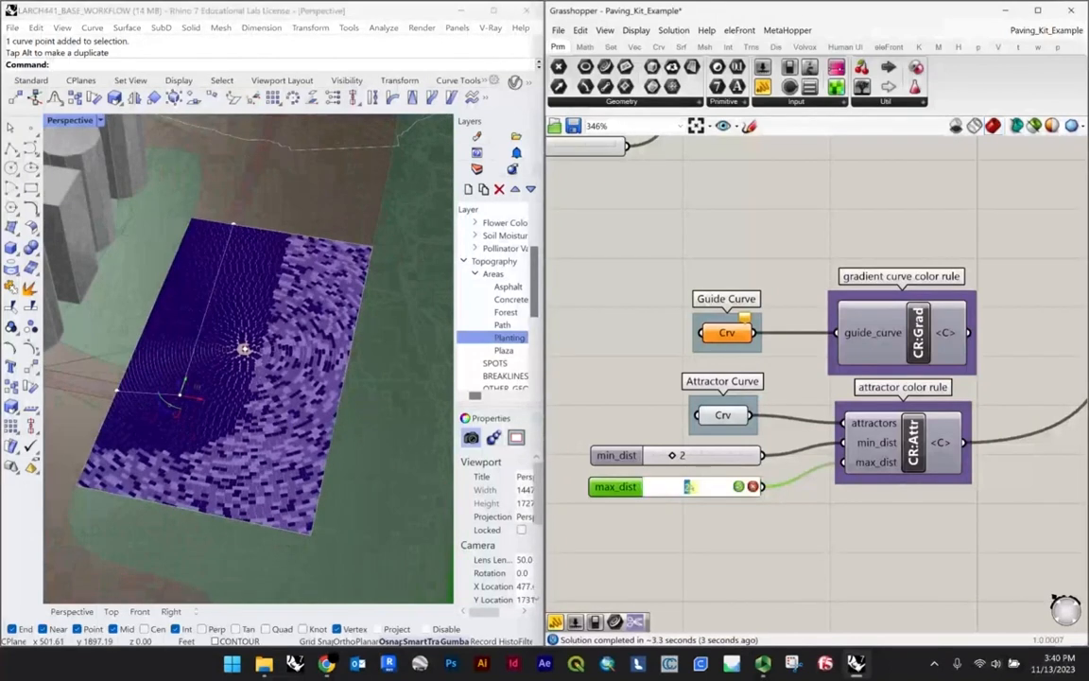
text(5)
key(Return)
right_drag(265, 398, 286, 418)
scroll(292, 409, down, 6)
scroll(300, 416, up, 6)
Step: Scale the plaza's closed boundary curve up around its center to more than twice its size and inspect the enlarged paving
click(311, 423)
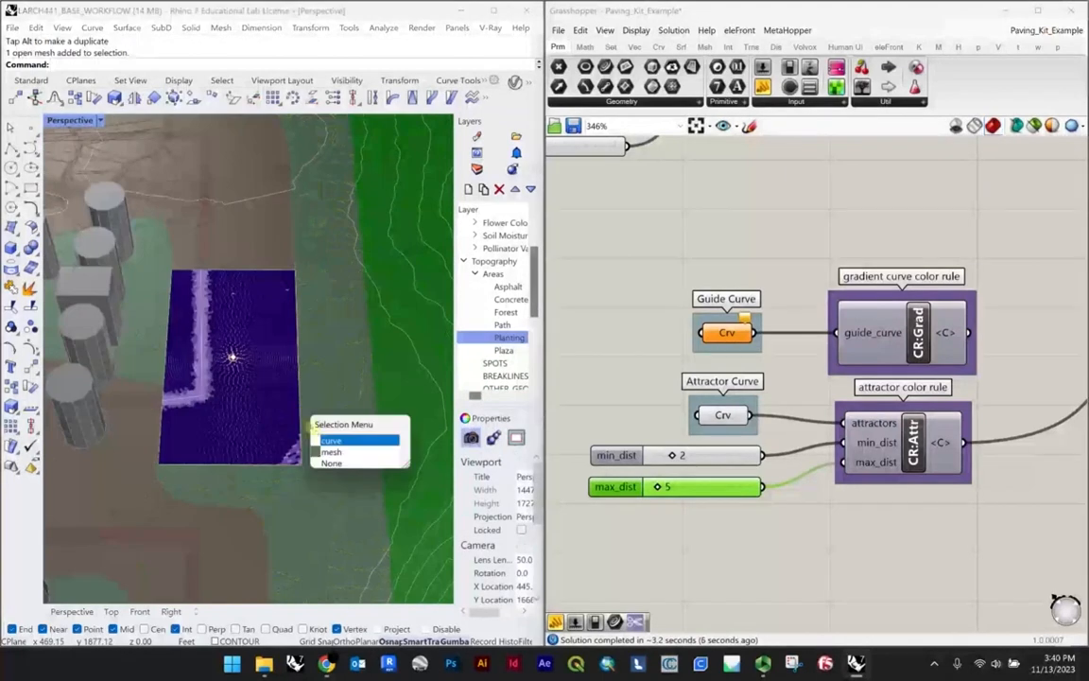
click(329, 440)
scroll(298, 435, down, 3)
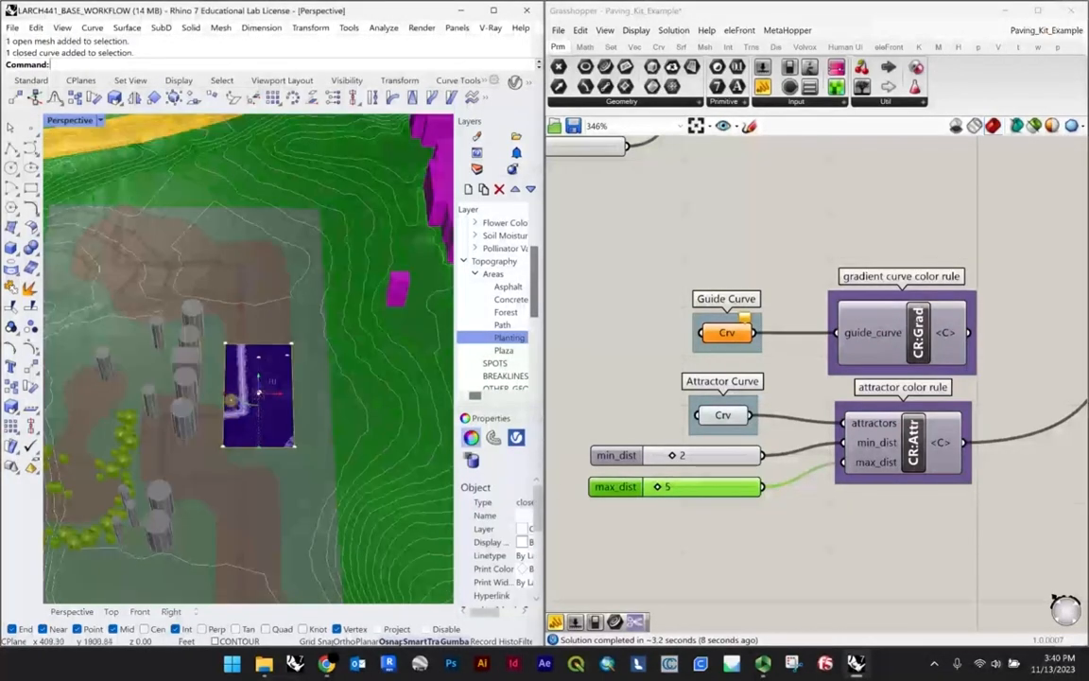
shift+drag(223, 395, 176, 408)
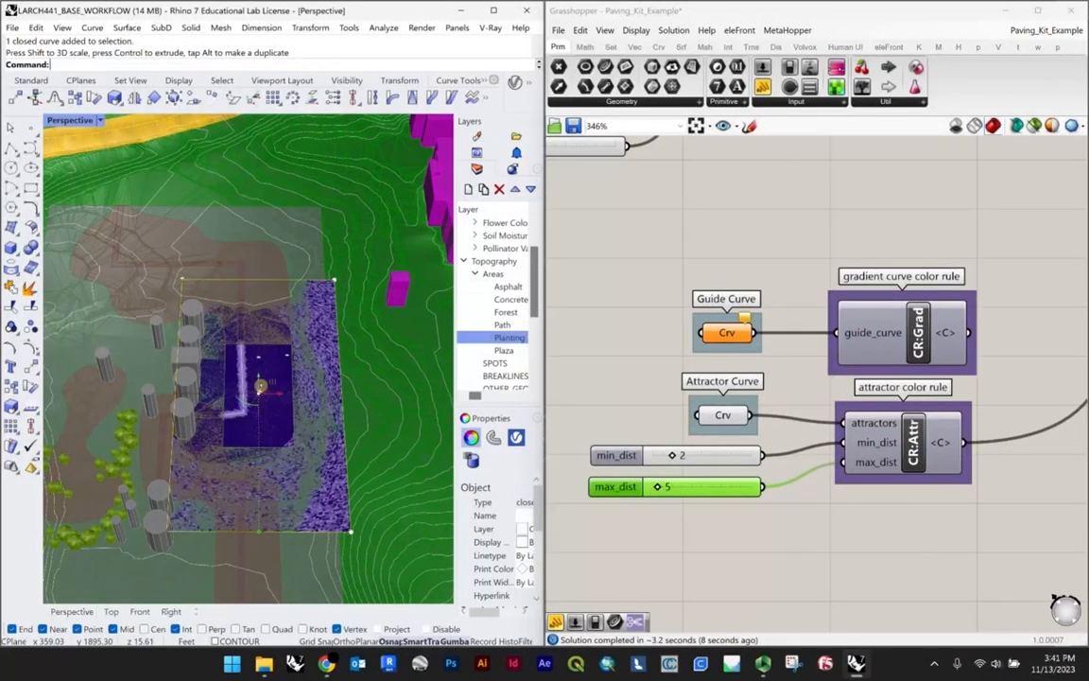
scroll(244, 341, up, 4)
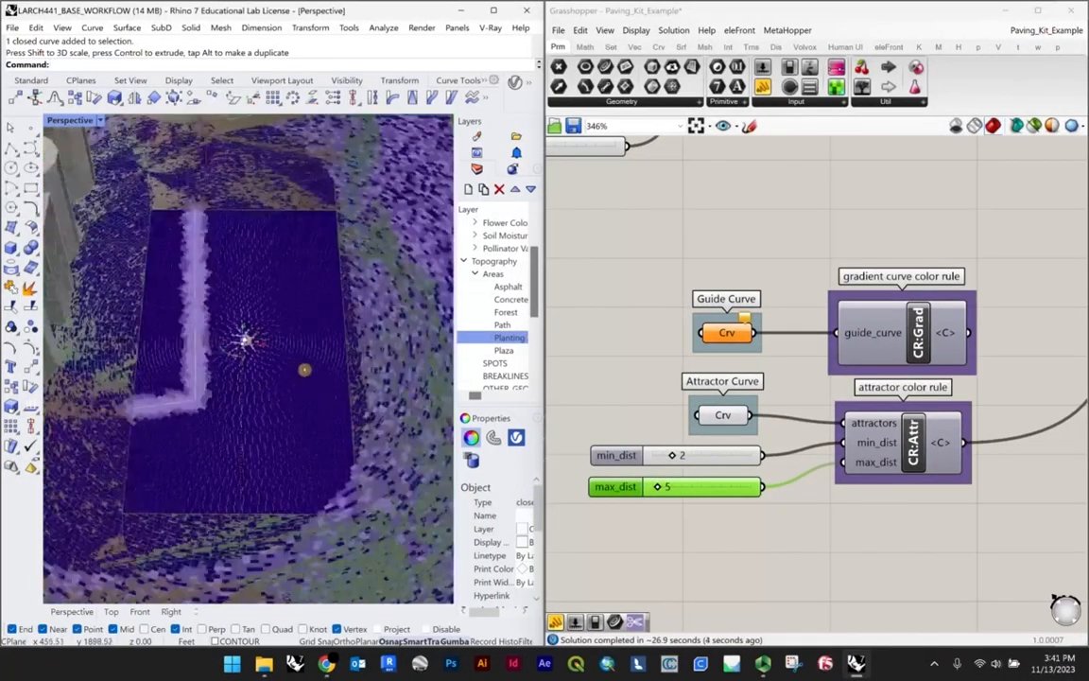
scroll(304, 369, down, 4)
scroll(304, 417, up, 4)
shift+right_drag(304, 418, 290, 346)
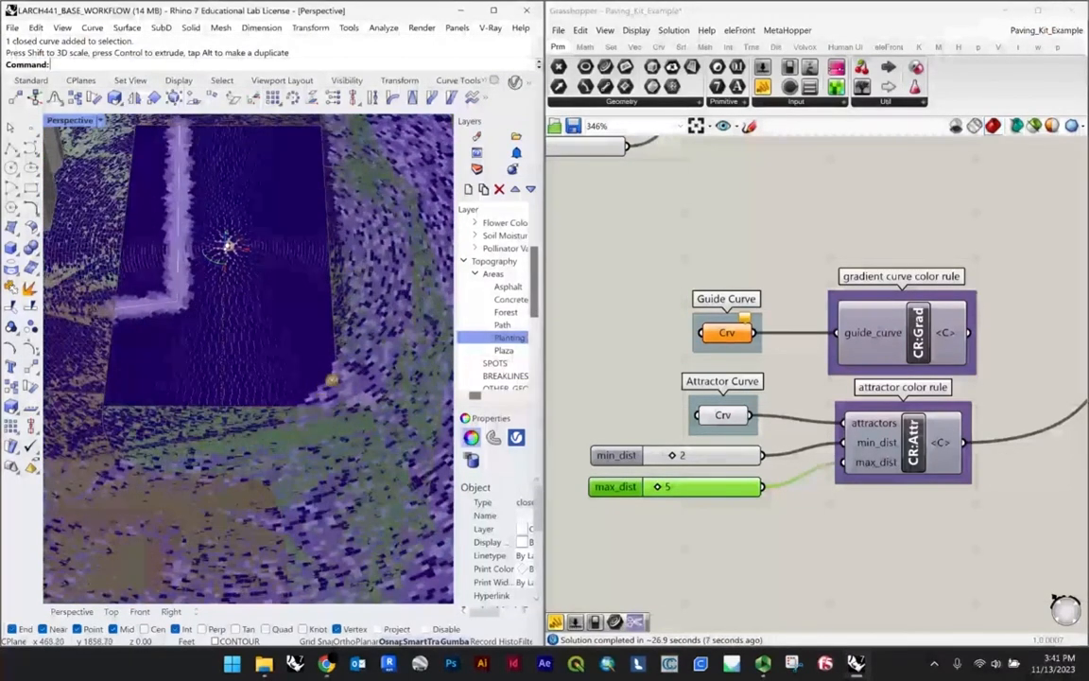
scroll(296, 345, down, 4)
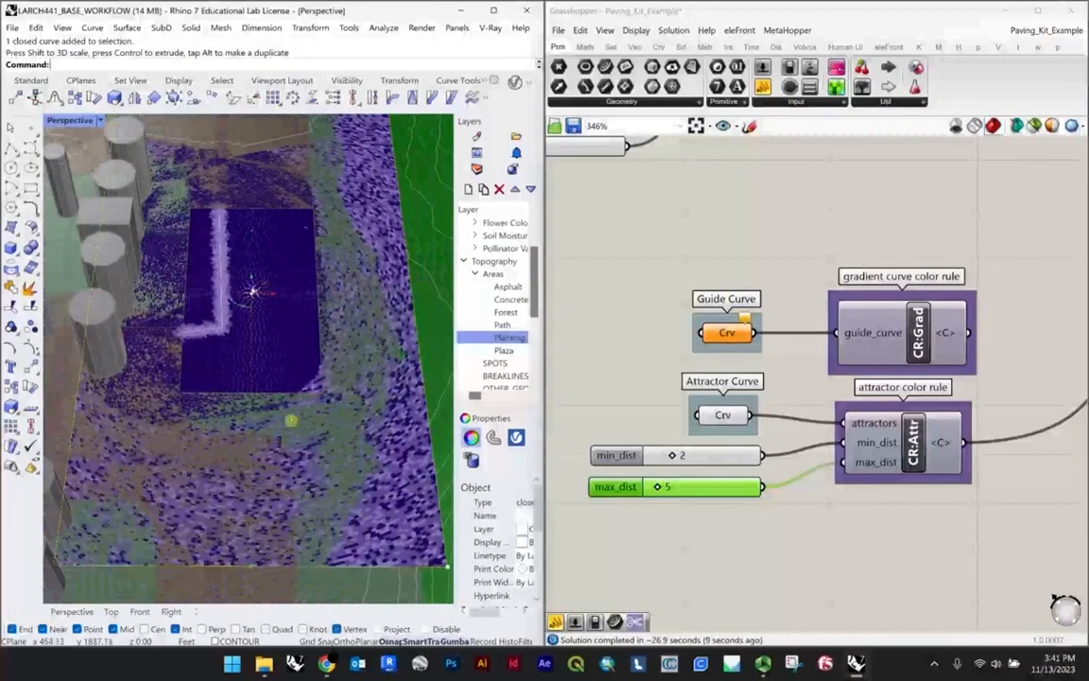
scroll(278, 369, up, 3)
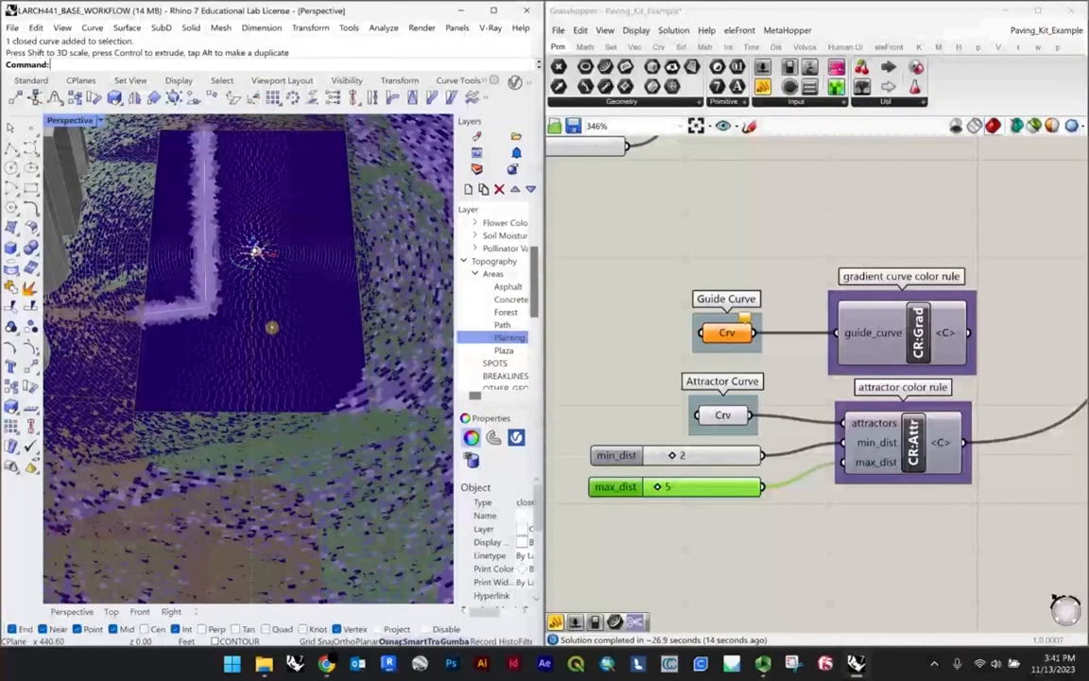
right_drag(313, 367, 198, 305)
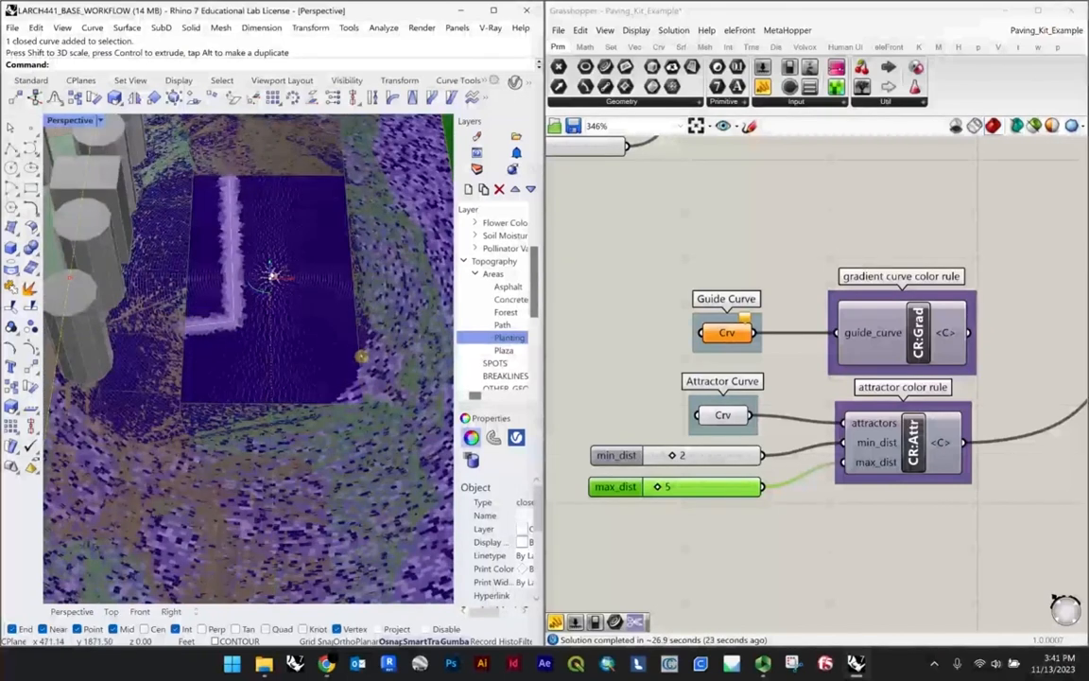
Step: Undo the scaling of the plaza boundary curve and clear the selection
key(ctrl+z)
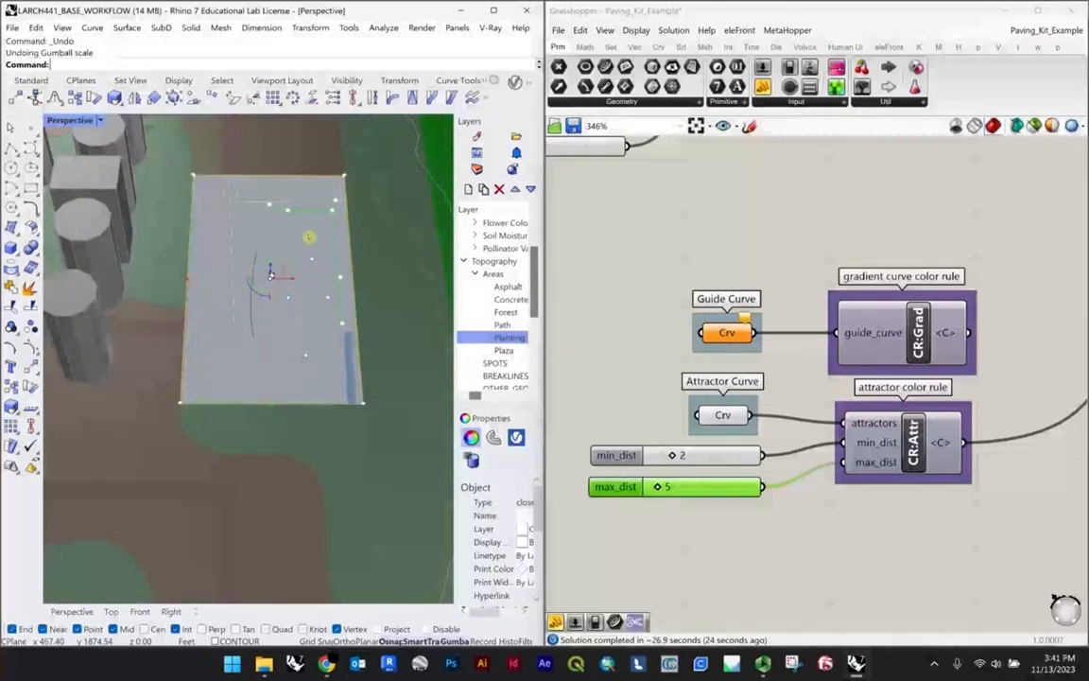
right_drag(311, 304, 280, 254)
click(362, 262)
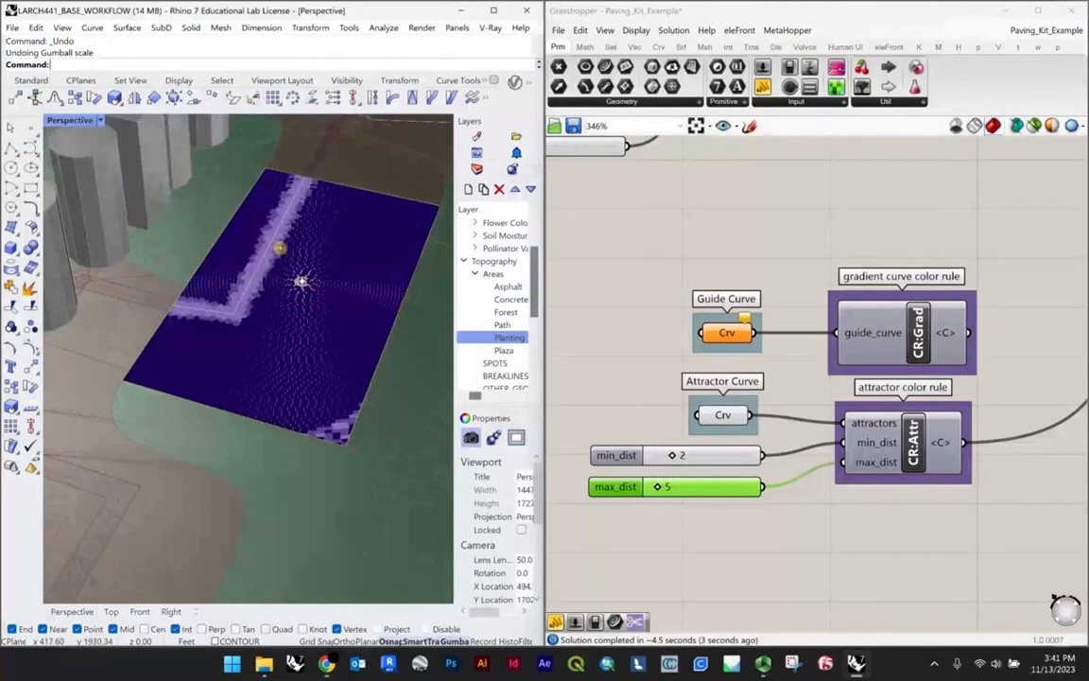
Step: Assign the three-point polyline on the plaza as the single curve of the Guide Curve parameter
click(251, 225)
scroll(246, 226, up, 3)
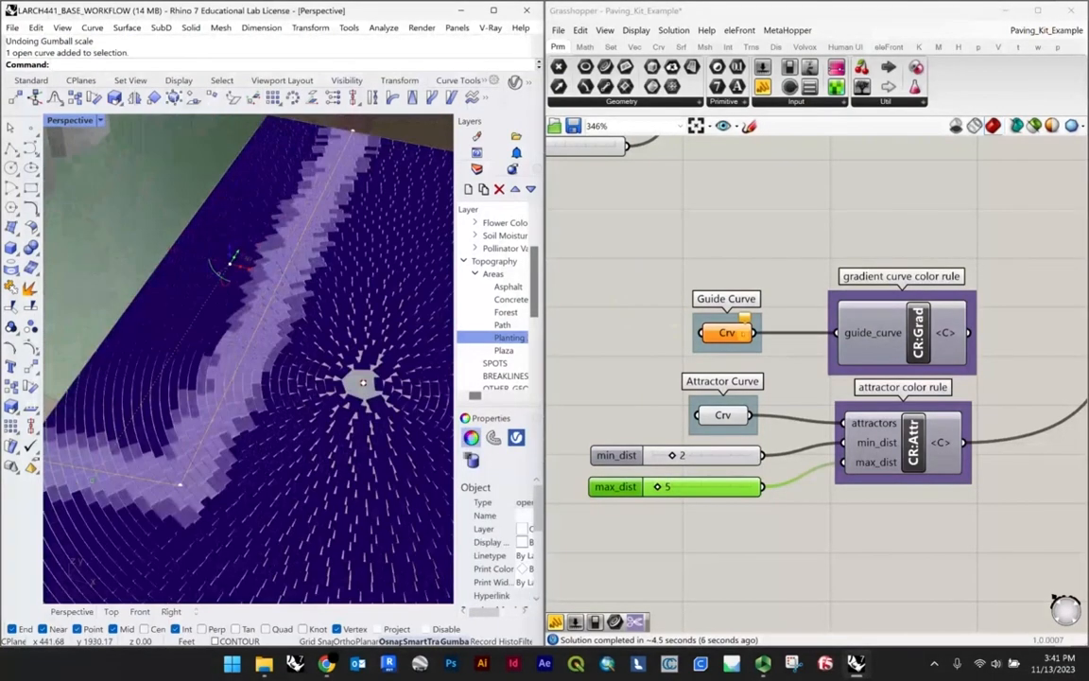
right_click(736, 335)
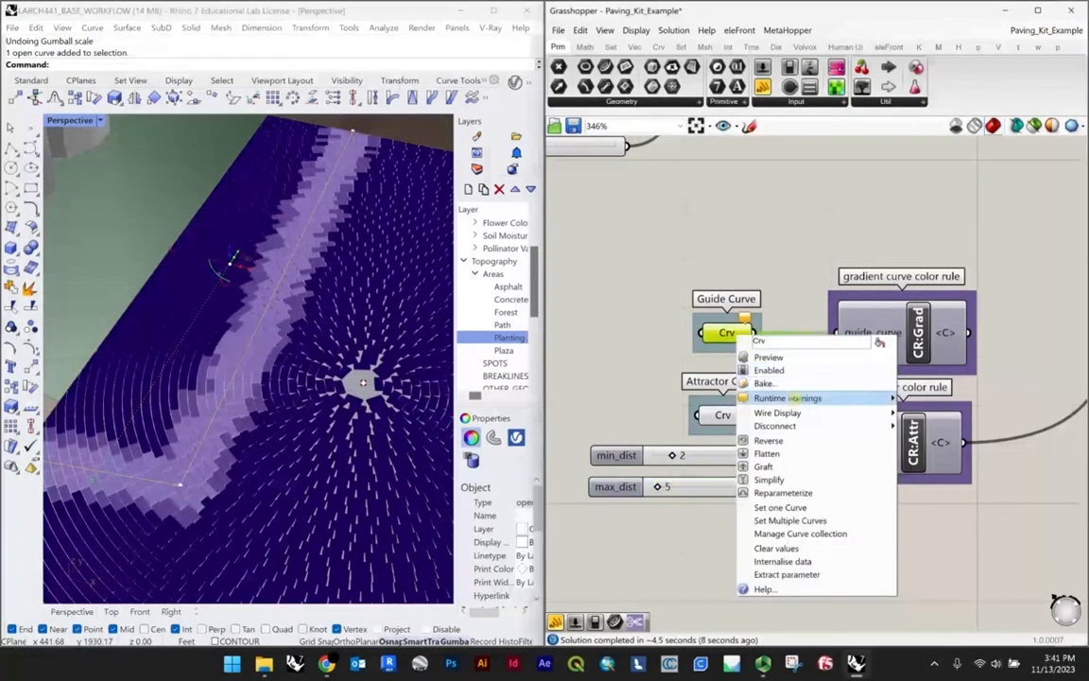
click(783, 492)
scroll(295, 336, down, 5)
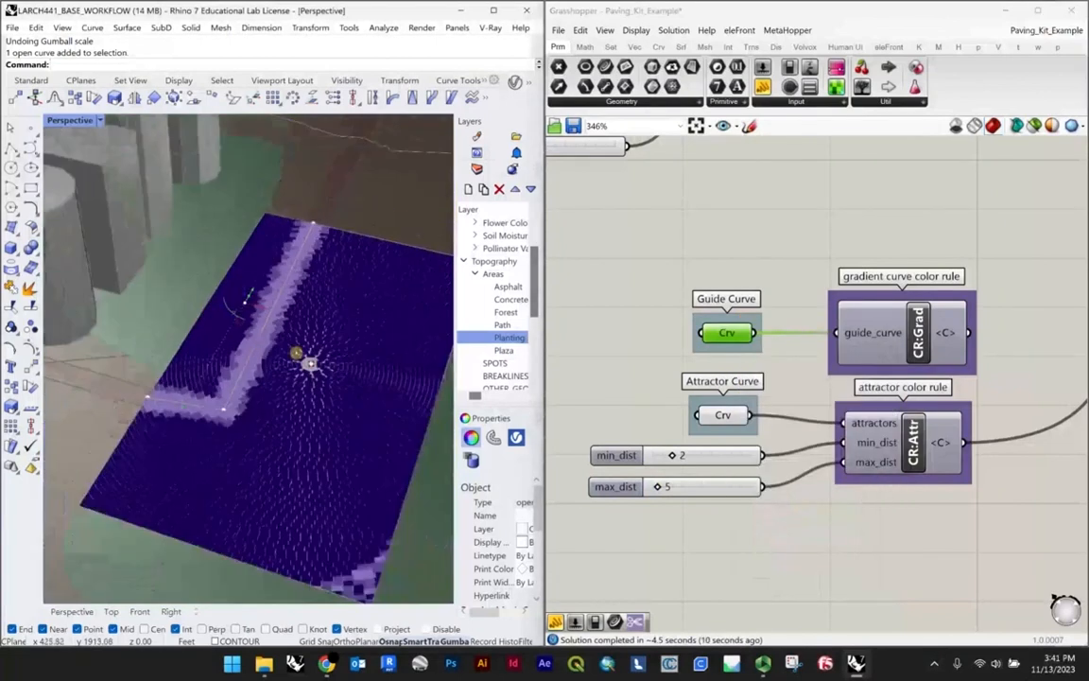
Step: Replace the attractor rule with the gradient curve color rule as the C input of the add color rule component
scroll(719, 402, down, 4)
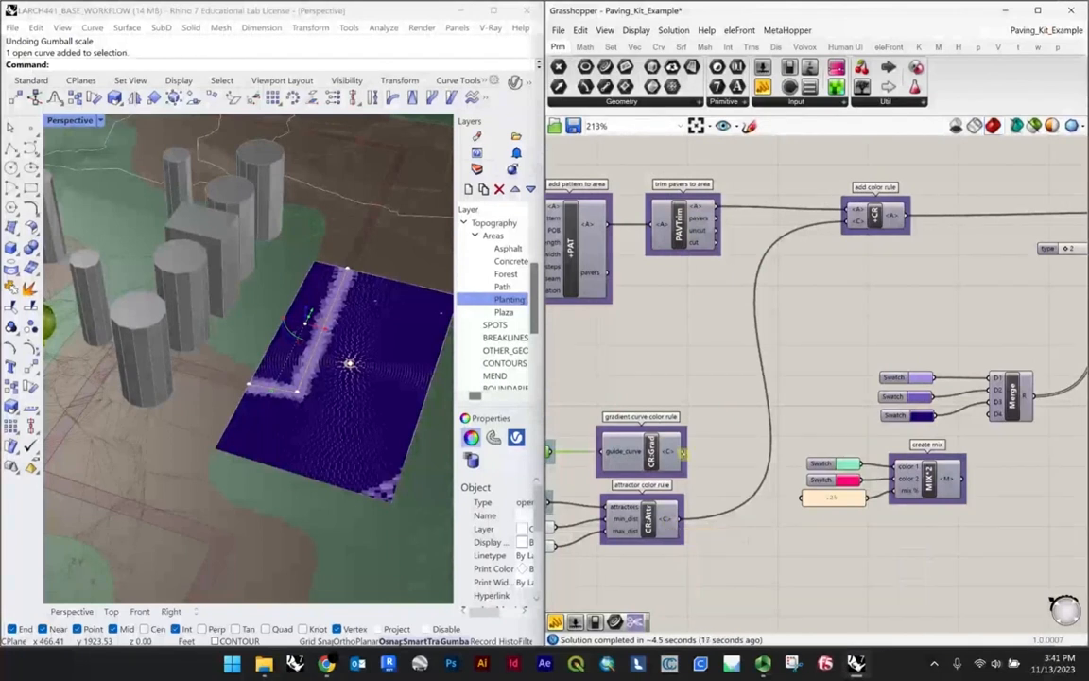
drag(683, 452, 845, 221)
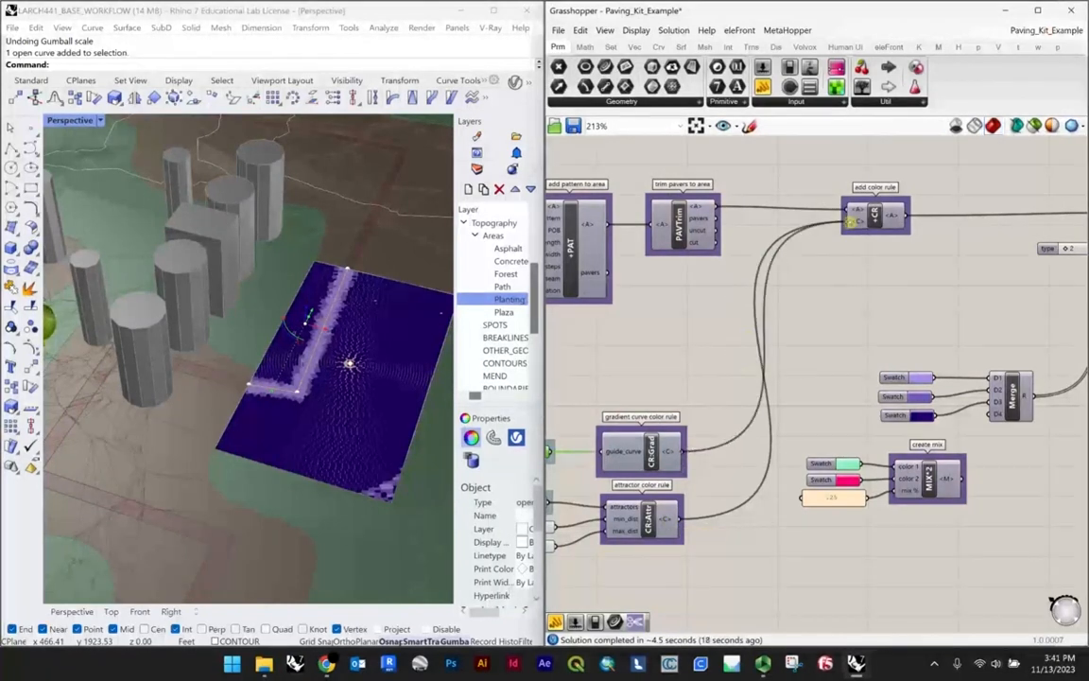
scroll(363, 362, up, 2)
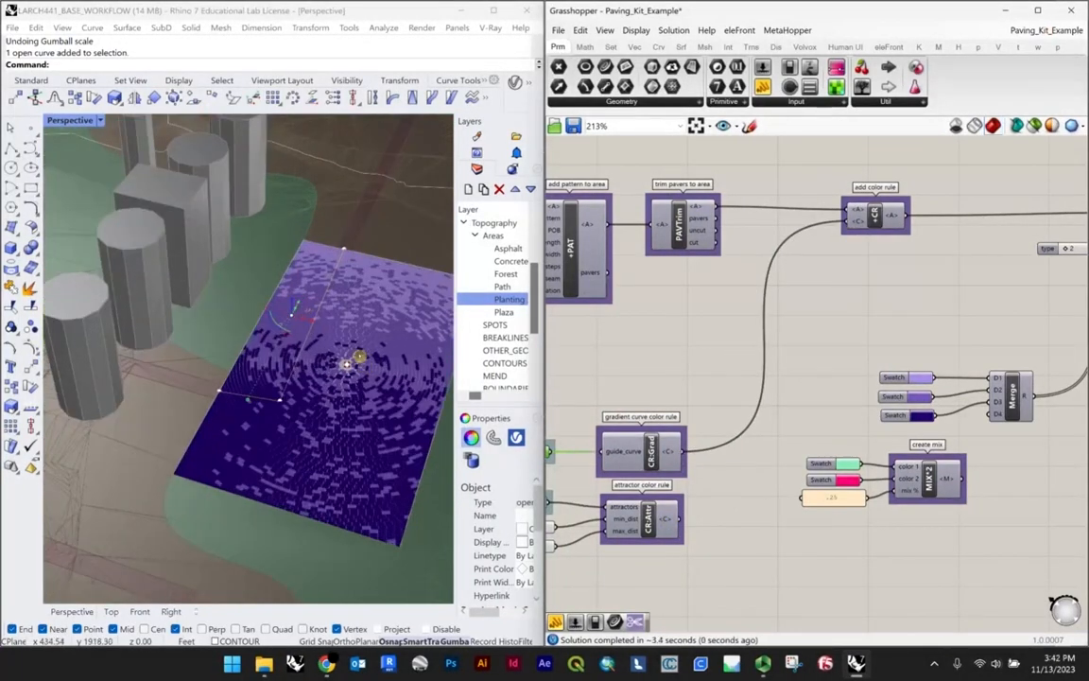
right_drag(346, 364, 260, 324)
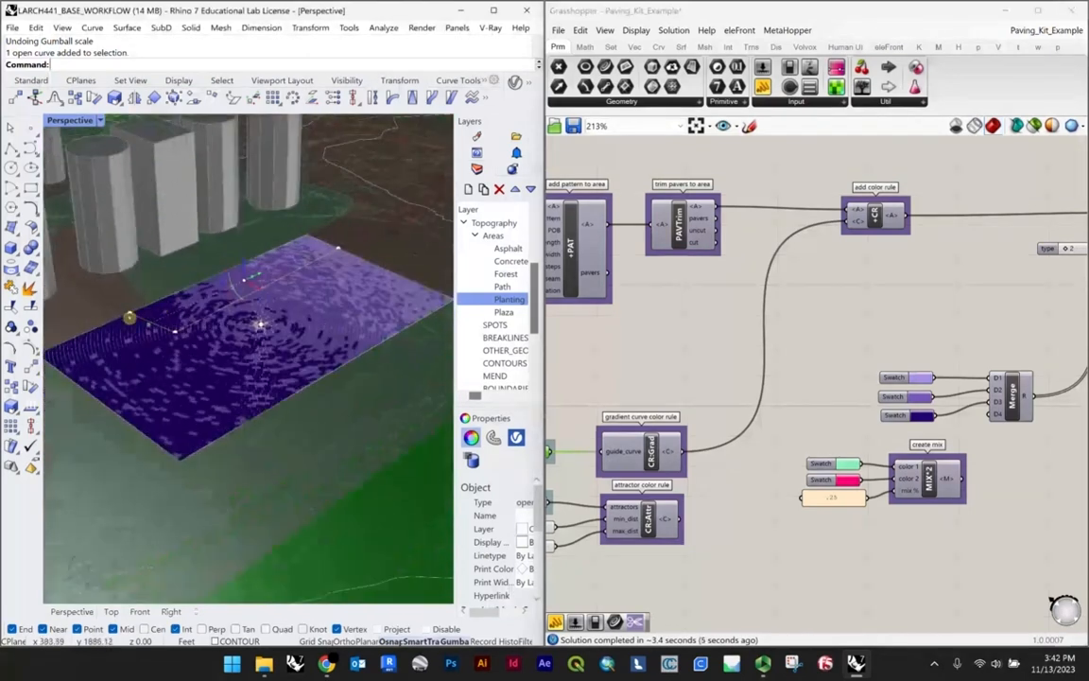
Step: Move the guide polyline's end point to the plaza's near corner and delete its middle point
drag(175, 331, 179, 460)
click(177, 333)
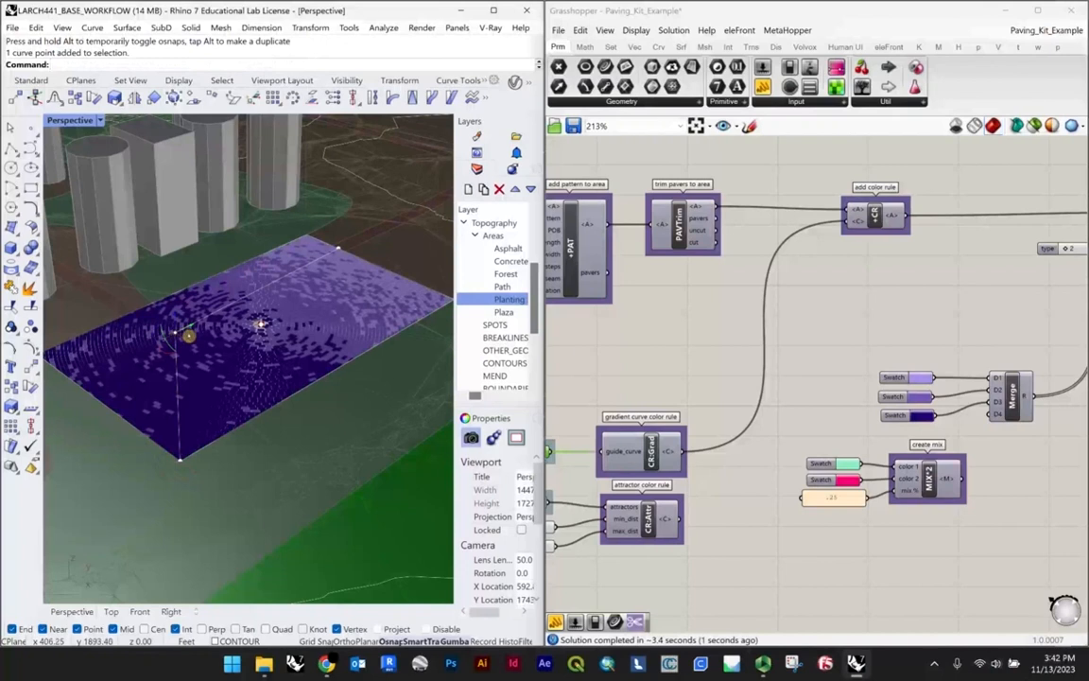
key(Delete)
Step: Examine the paving's color gradient along the straightened guide curve from several angles
right_drag(184, 355, 231, 241)
scroll(231, 240, up, 4)
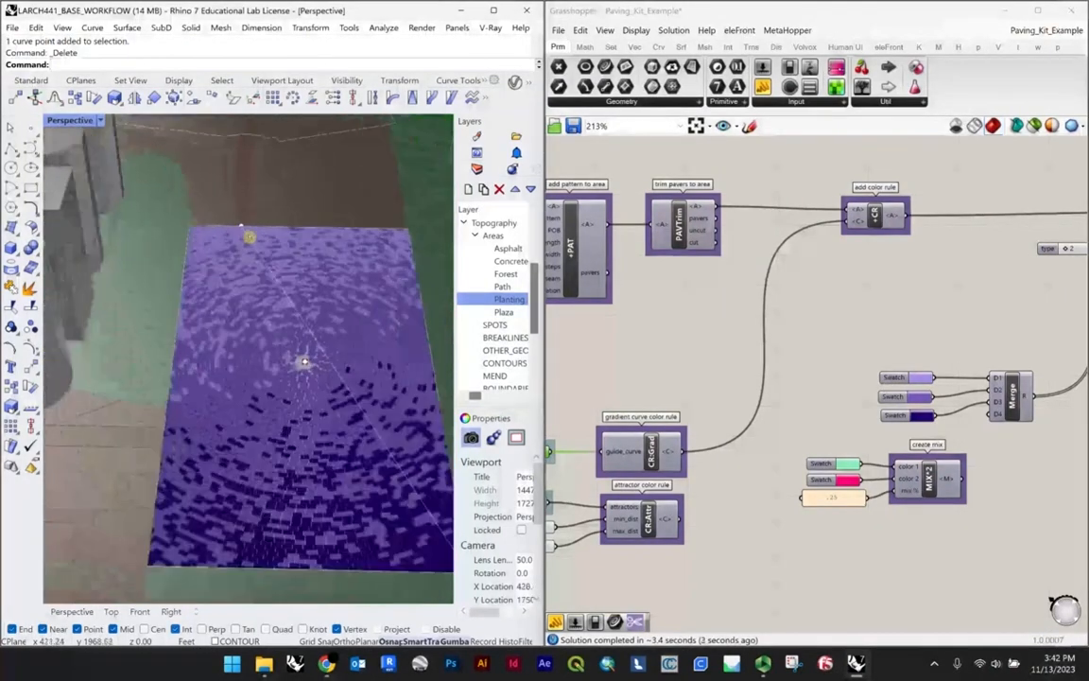
scroll(303, 361, down, 3)
right_drag(303, 361, 221, 337)
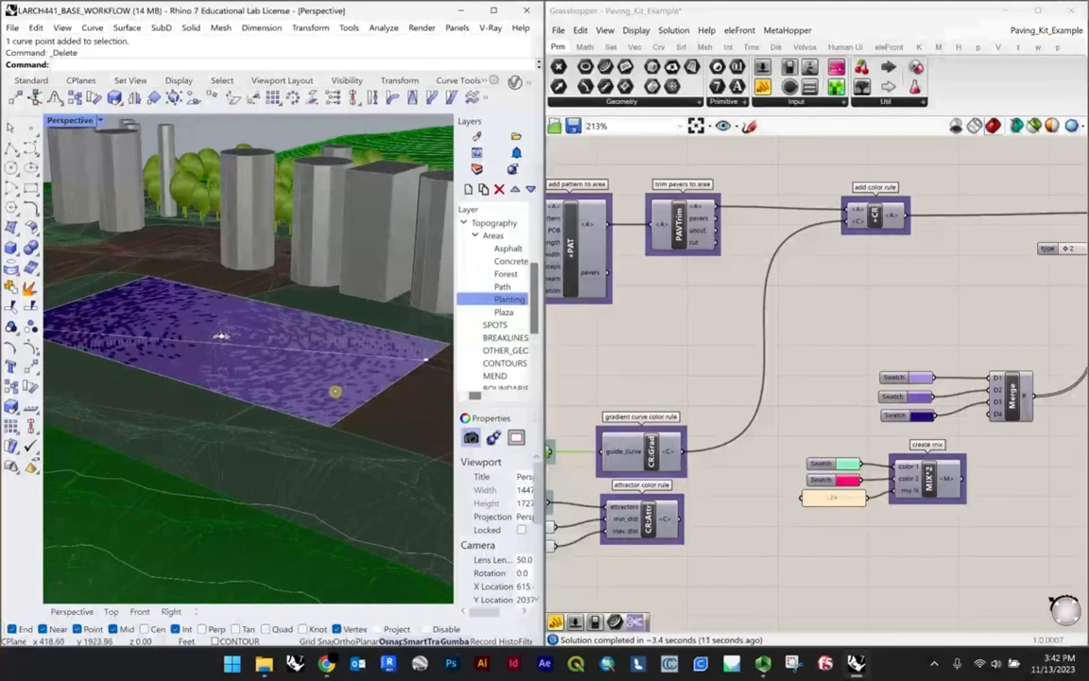
scroll(336, 391, down, 4)
scroll(243, 354, down, 3)
right_drag(241, 341, 313, 368)
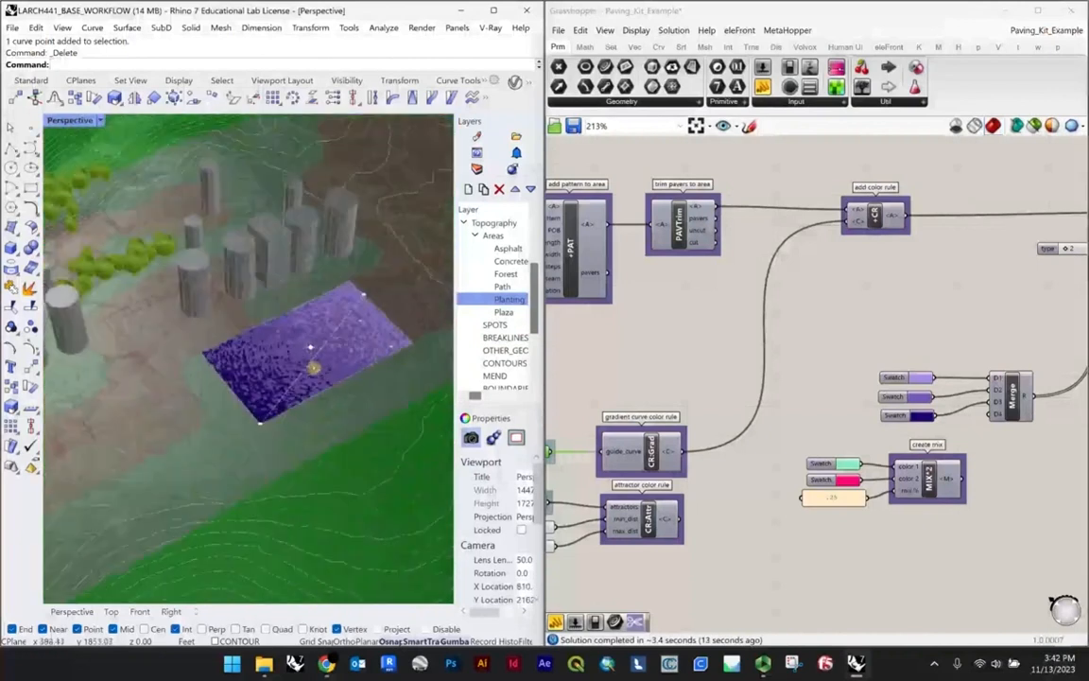
scroll(313, 368, up, 10)
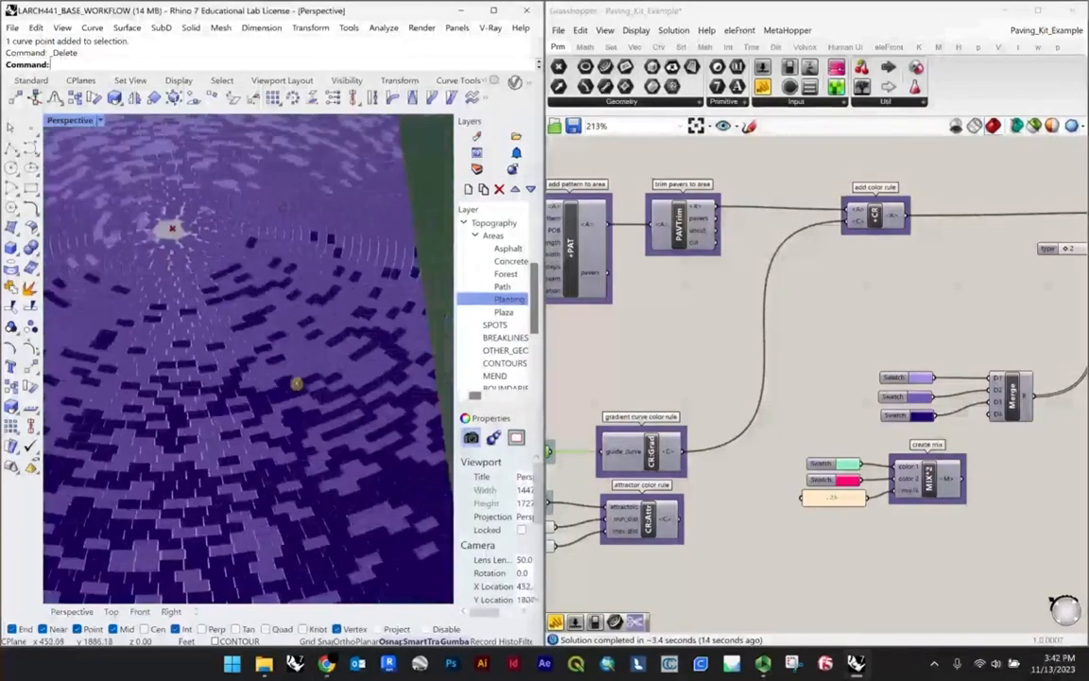
scroll(295, 383, down, 5)
right_drag(255, 377, 337, 378)
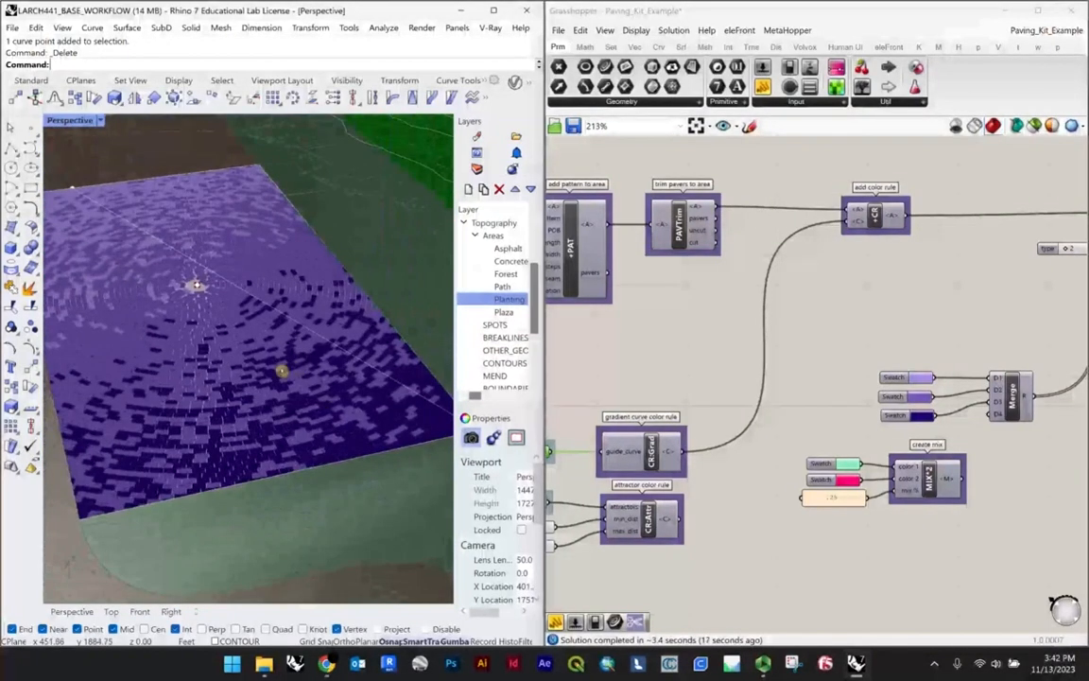
scroll(282, 371, down, 3)
scroll(225, 343, down, 3)
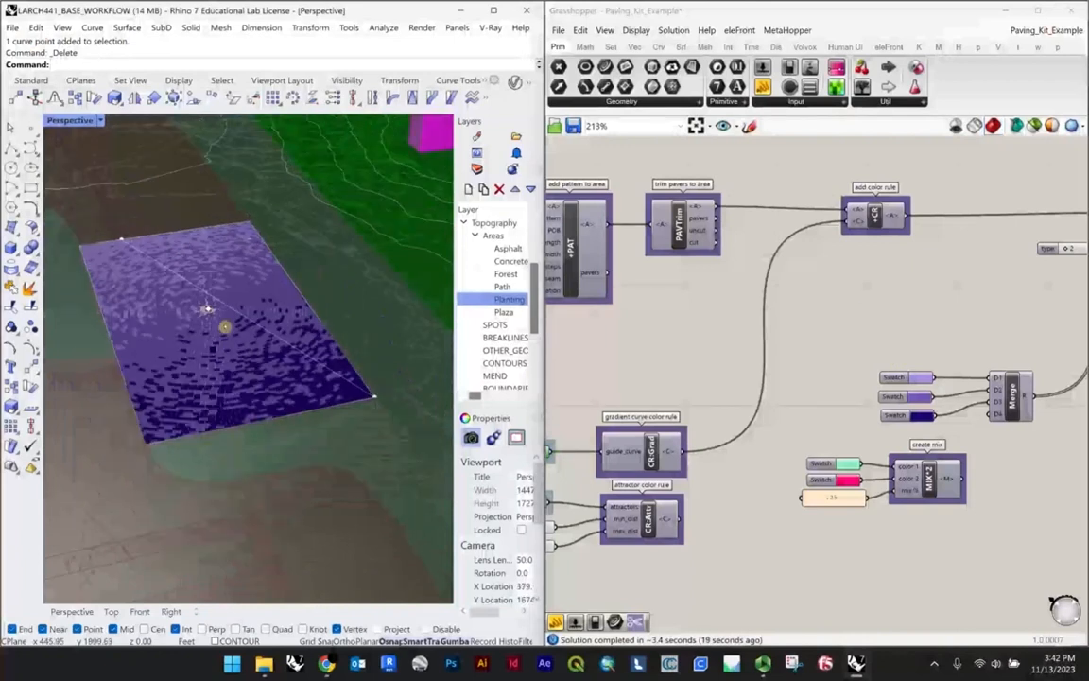
right_drag(224, 327, 227, 335)
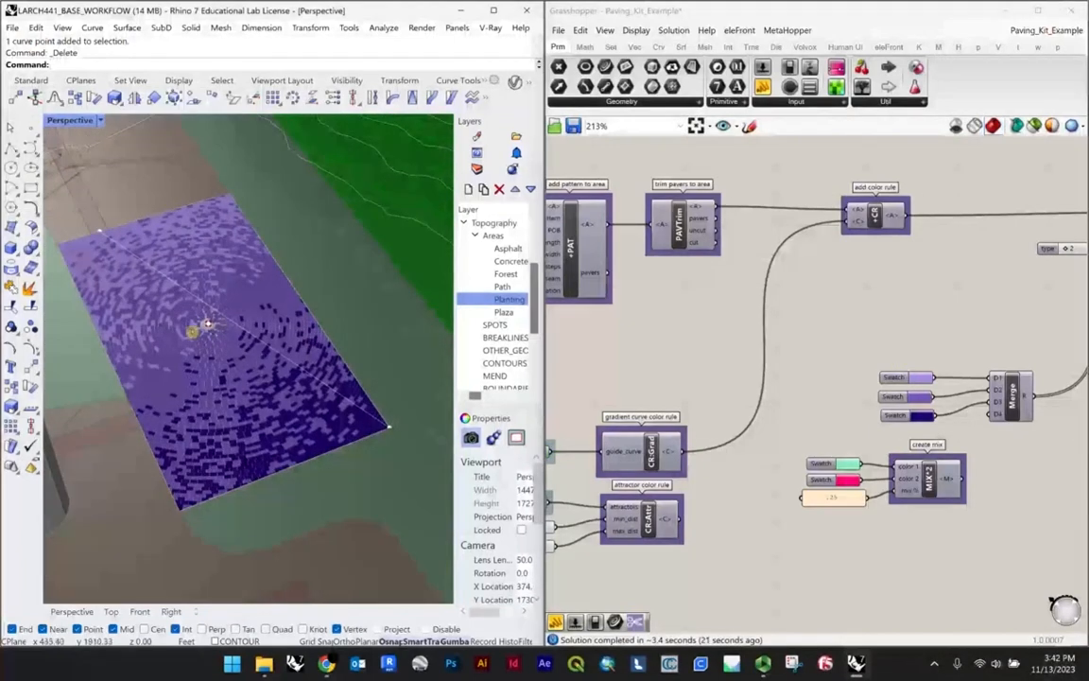
Step: Bake the paving from the Preview component onto the CONTOUR layer with its colour set by layer
scroll(829, 316, down, 4)
right_drag(1031, 293, 875, 304)
scroll(943, 298, up, 8)
click(916, 274)
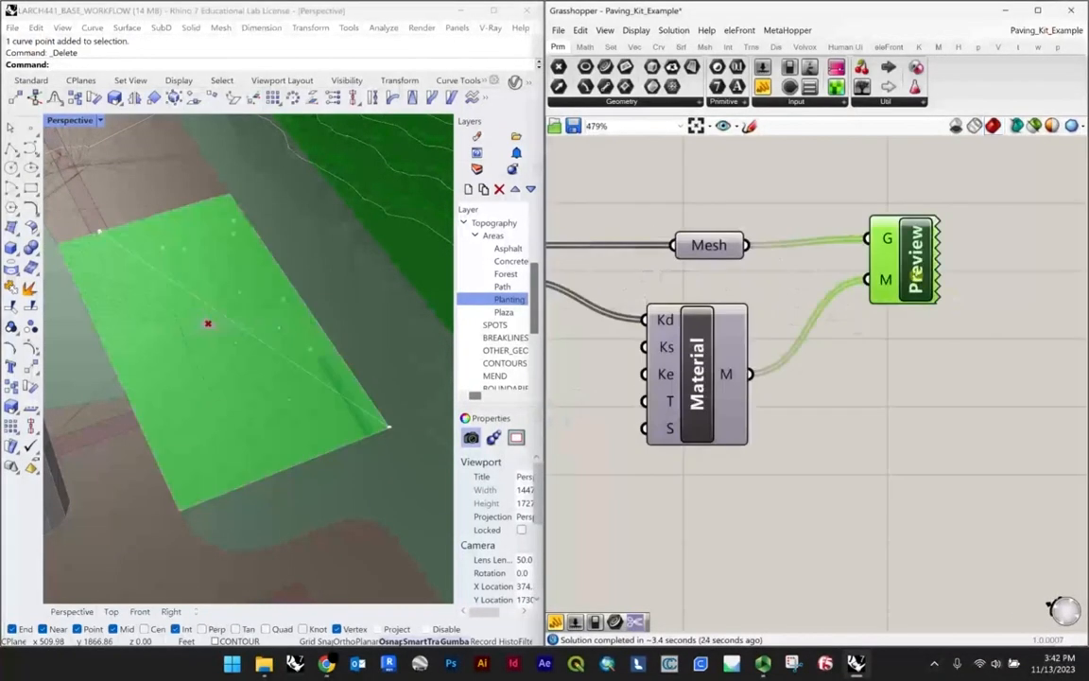
right_click(916, 274)
click(946, 333)
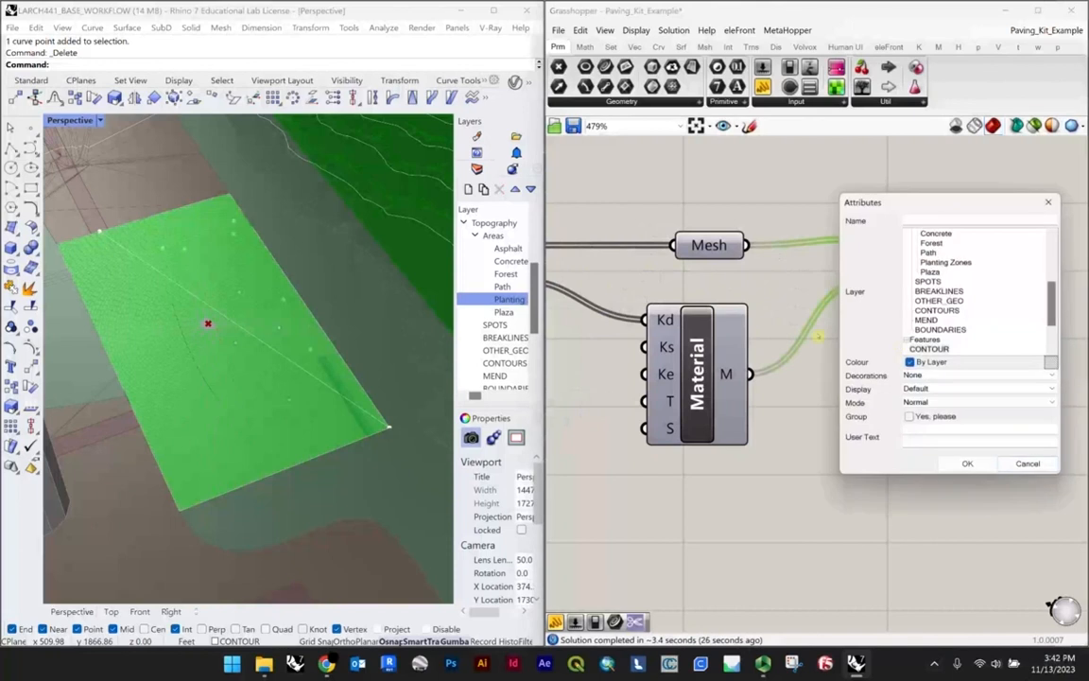
click(974, 465)
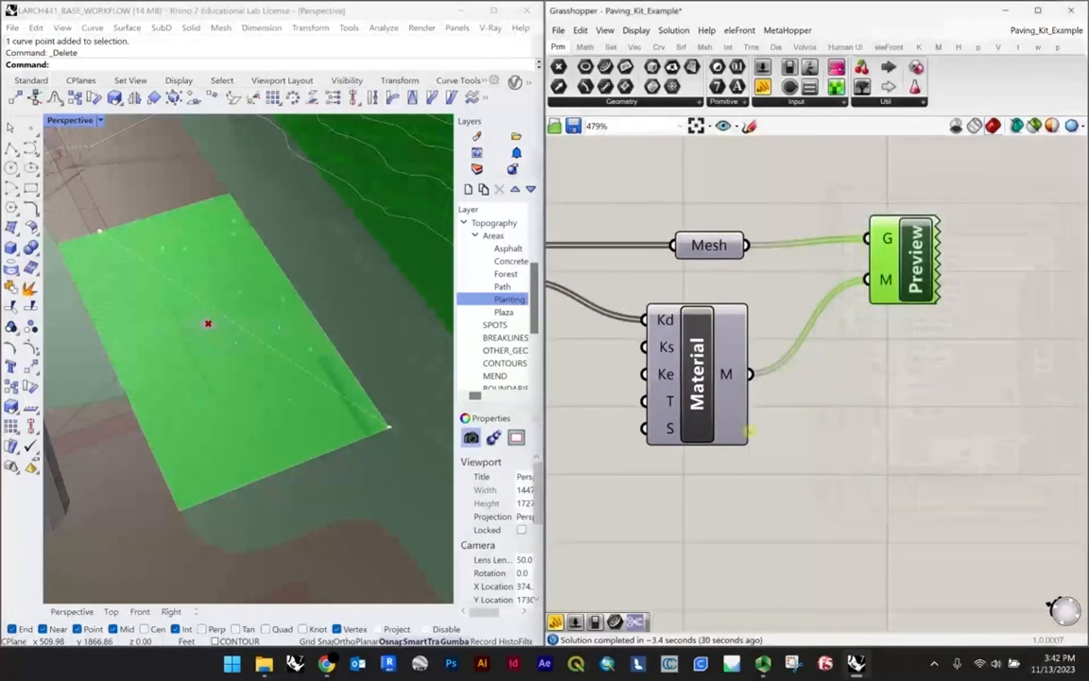
Step: Switch the Perspective viewport to Rendered display and view the paving up close
scroll(241, 357, up, 2)
scroll(241, 358, up, 3)
click(99, 120)
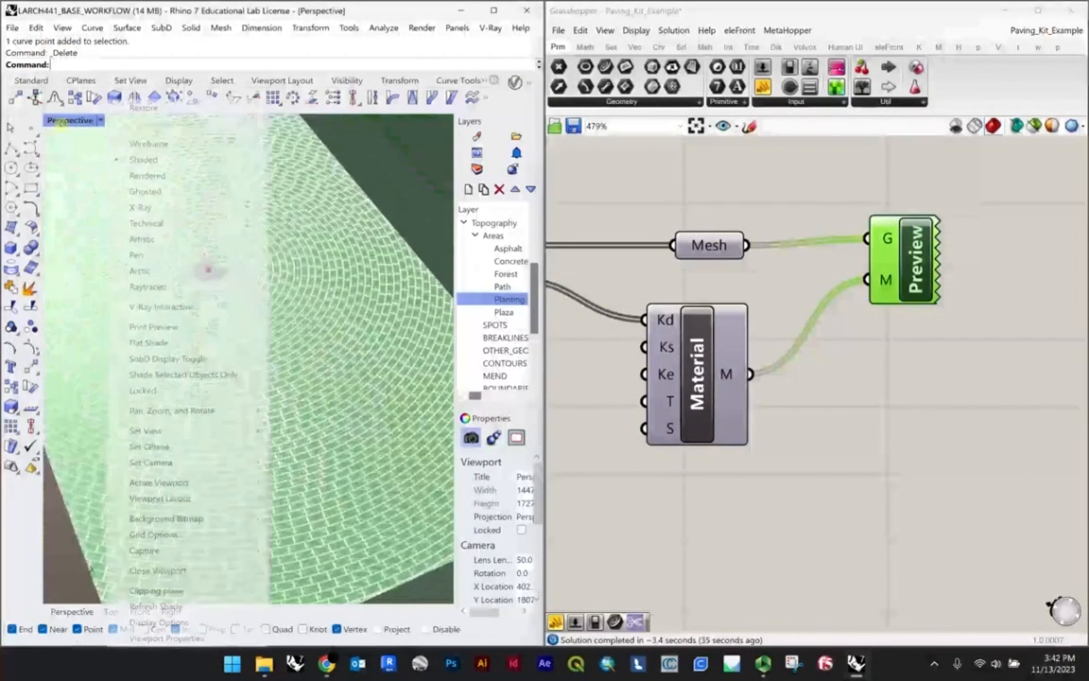
click(156, 176)
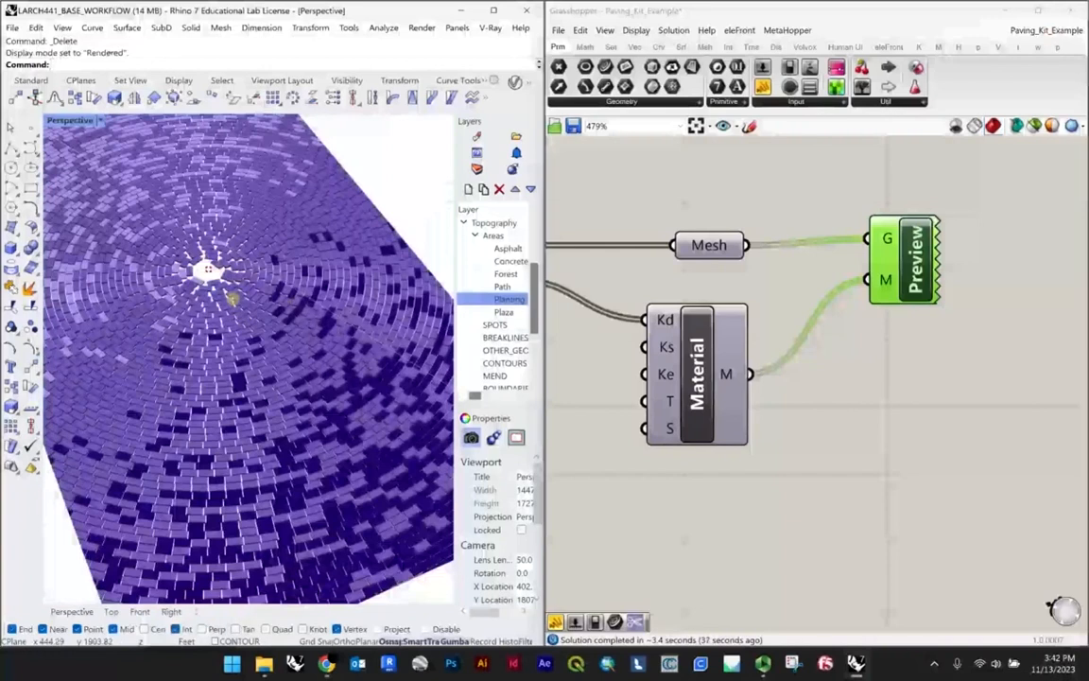
scroll(350, 364, down, 5)
scroll(367, 358, up, 6)
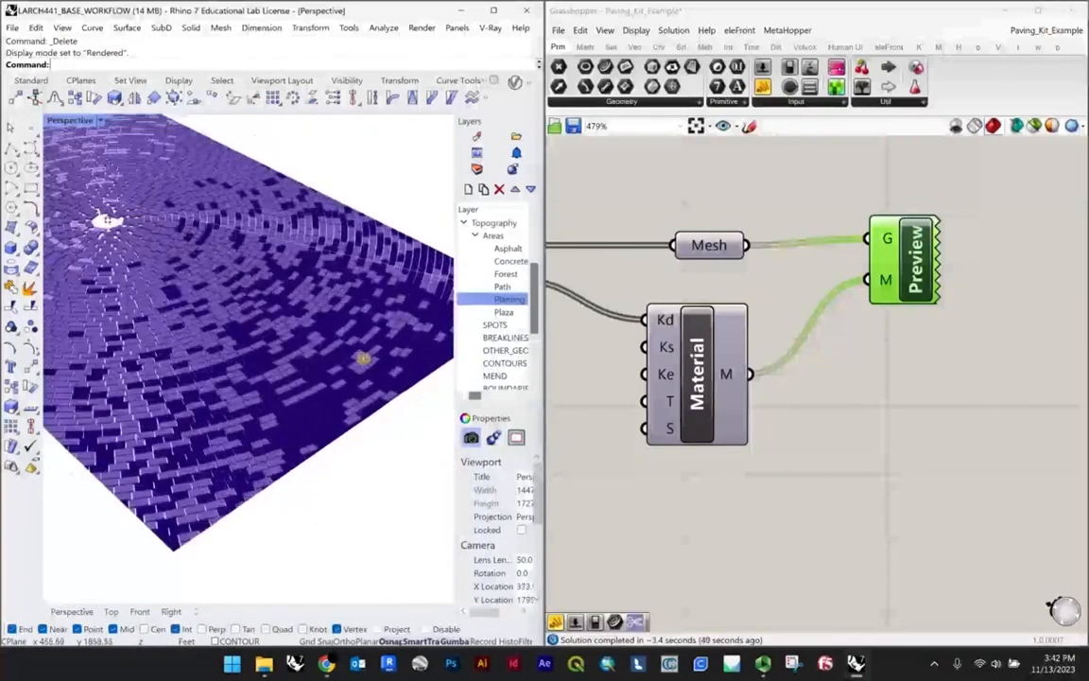
Step: Select a dark purple baked paver, extend the selection to all matching pavers with SelColor, and delete them
click(322, 313)
scroll(322, 313, down, 5)
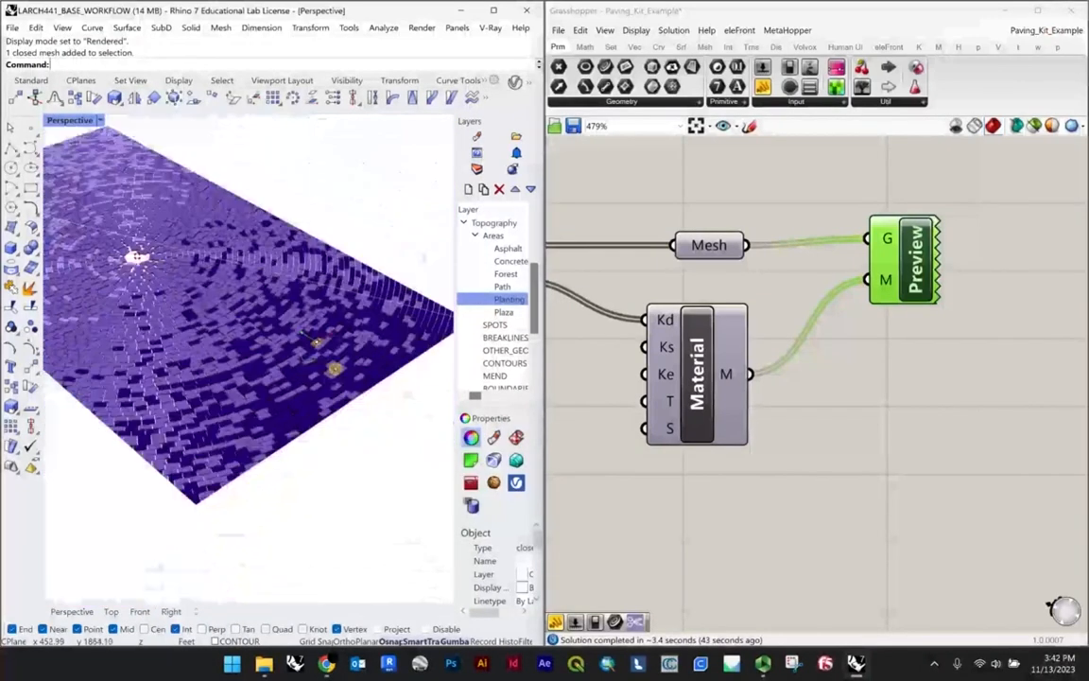
text(SelColor)
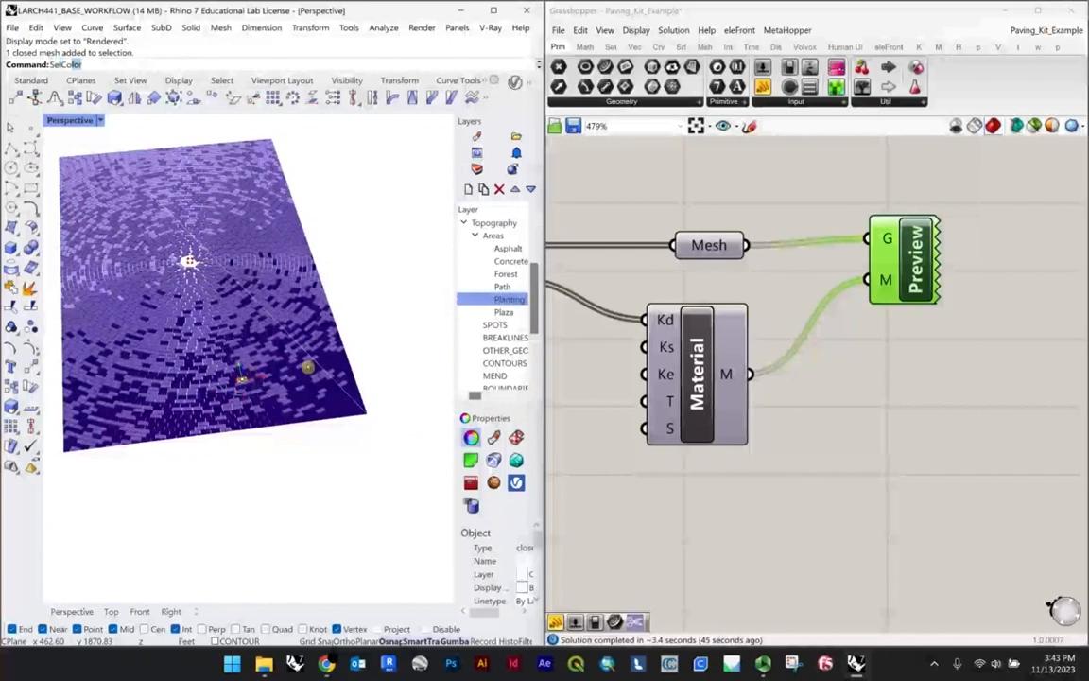
key(Return)
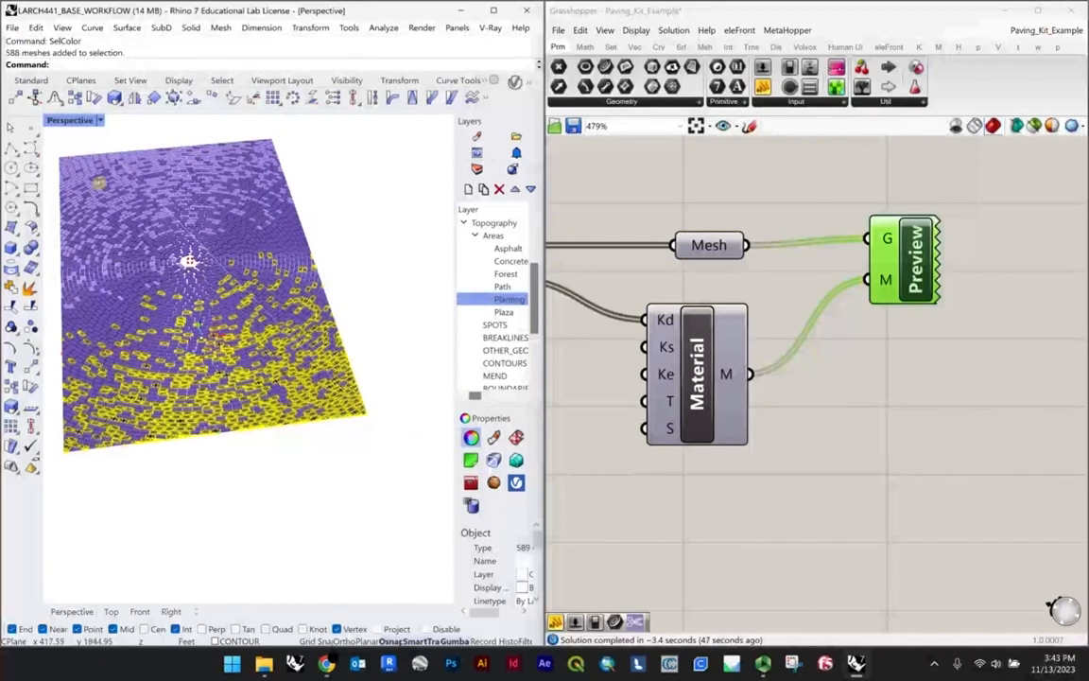
key(Delete)
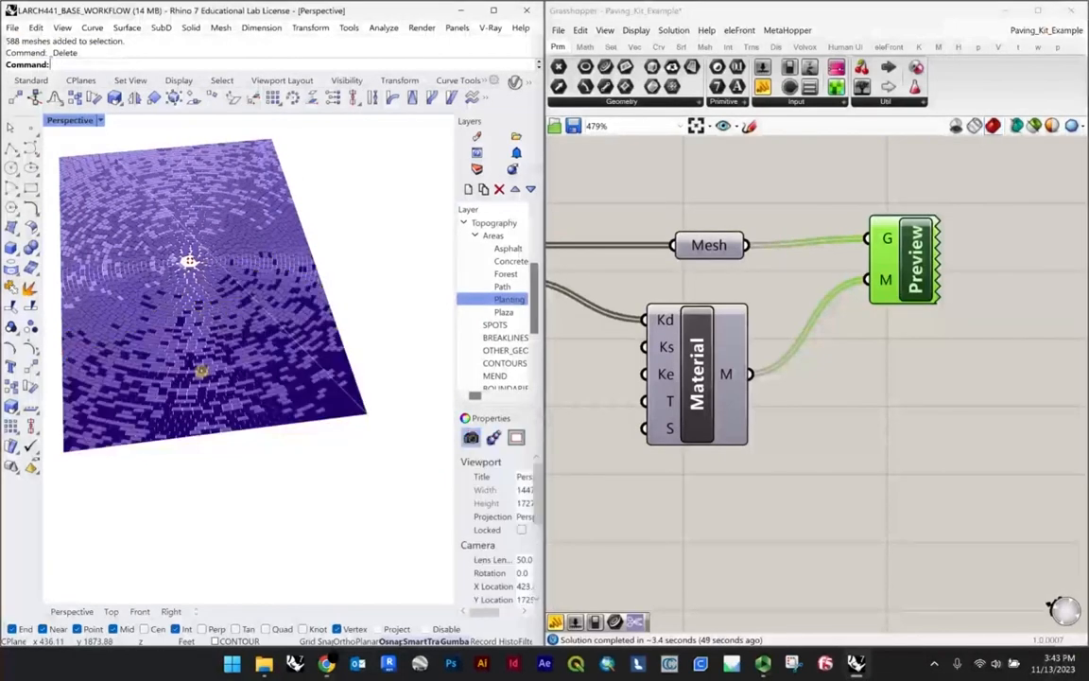
Step: Clear the curve stored in the Crv parameter feeding create paving areas, and set the Perspective viewport to Shaded
scroll(255, 382, up, 5)
scroll(662, 364, up, 3)
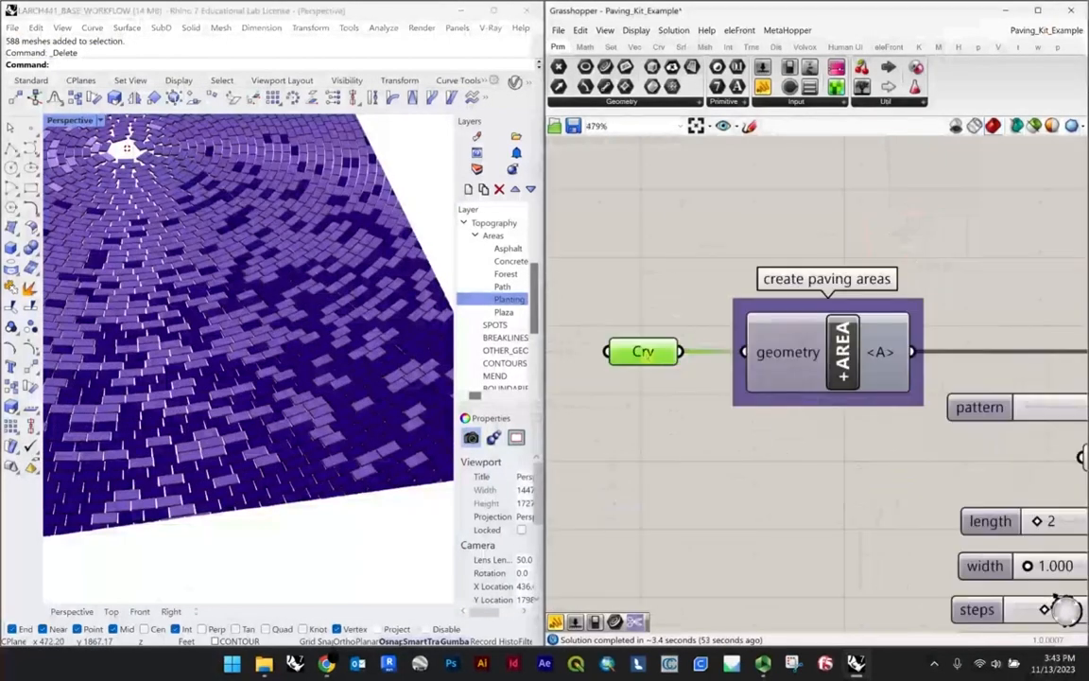
right_click(625, 355)
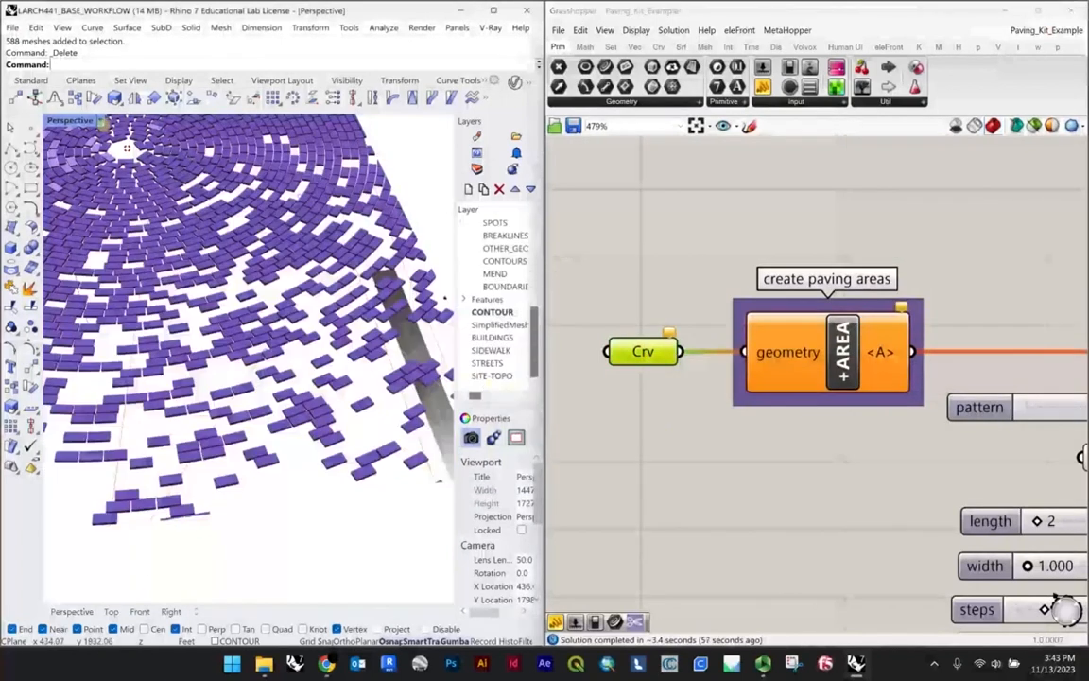
click(101, 121)
click(149, 165)
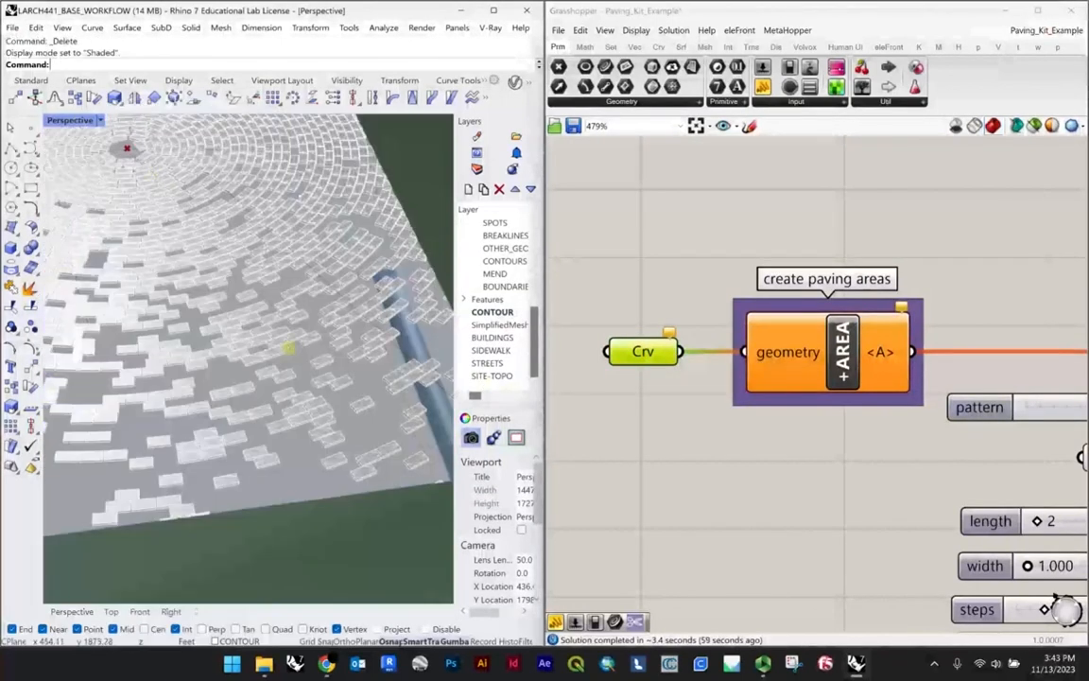
Step: Inspect the remaining baked pavers and the gaps between them across the plaza
scroll(292, 346, down, 6)
mouse_move(292, 346)
right_down()
mouse_move(268, 329)
mouse_move(288, 359)
mouse_move(167, 353)
mouse_move(148, 341)
right_up()
scroll(289, 359, up, 3)
scroll(199, 206, up, 2)
scroll(199, 205, up, 3)
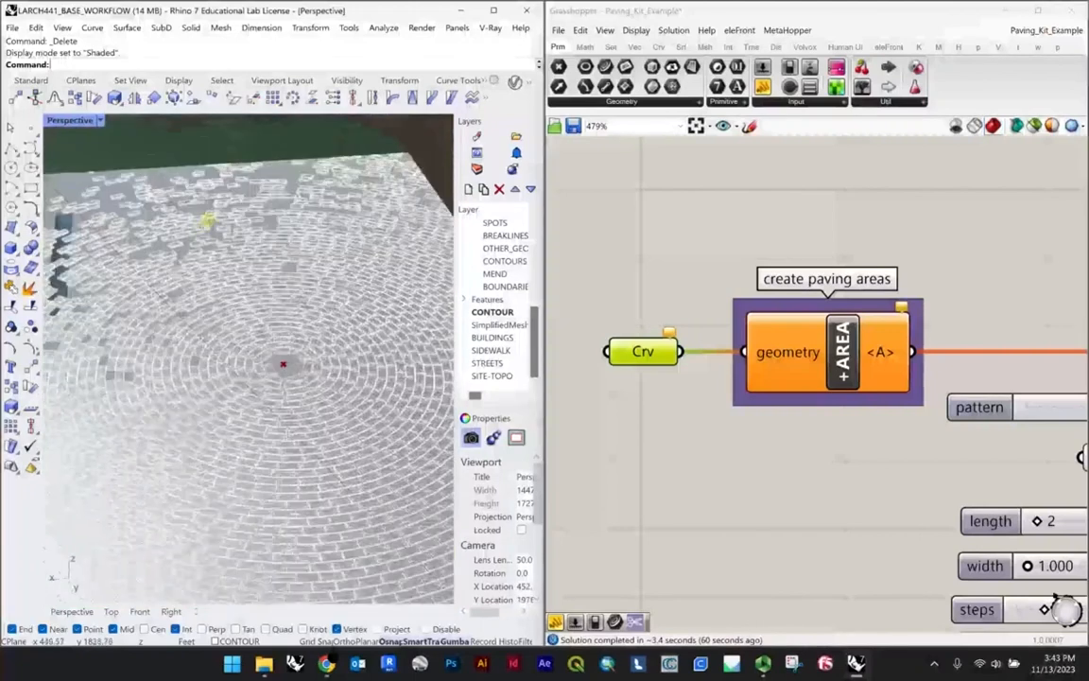
scroll(214, 248, down, 4)
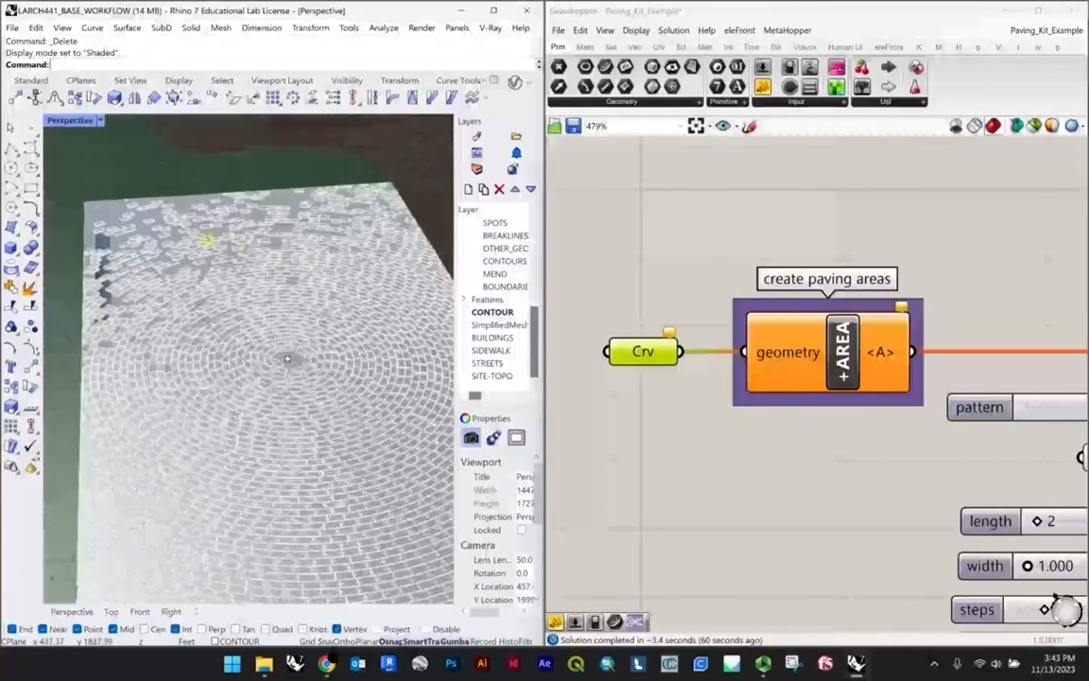
right_drag(206, 244, 282, 242)
scroll(126, 235, up, 4)
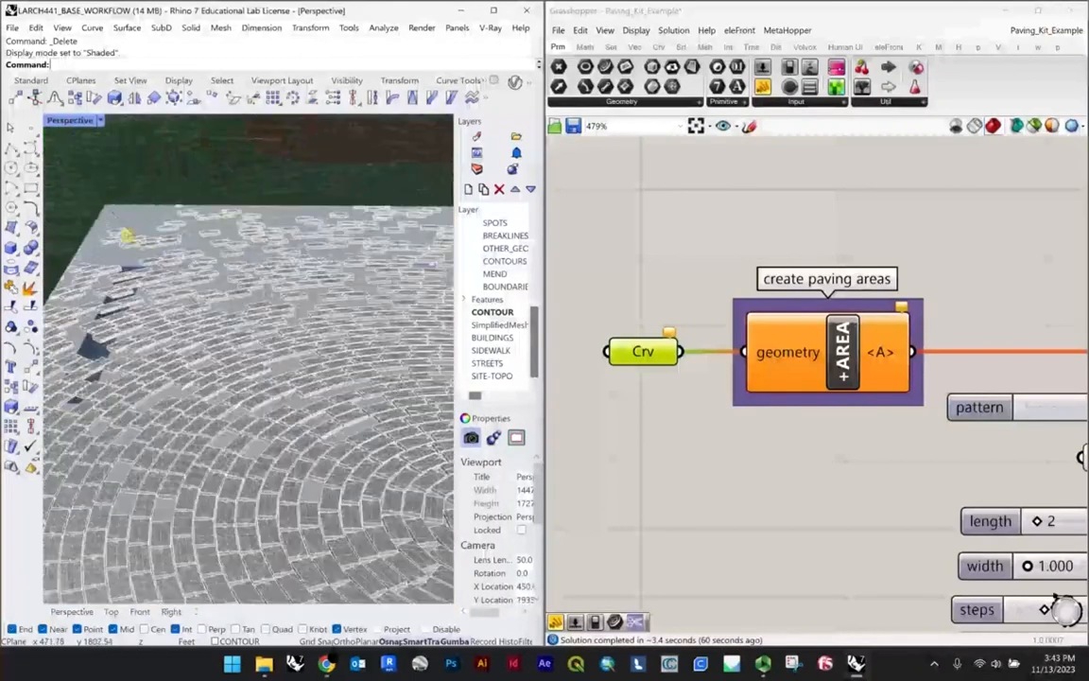
scroll(129, 202, down, 5)
scroll(106, 207, up, 5)
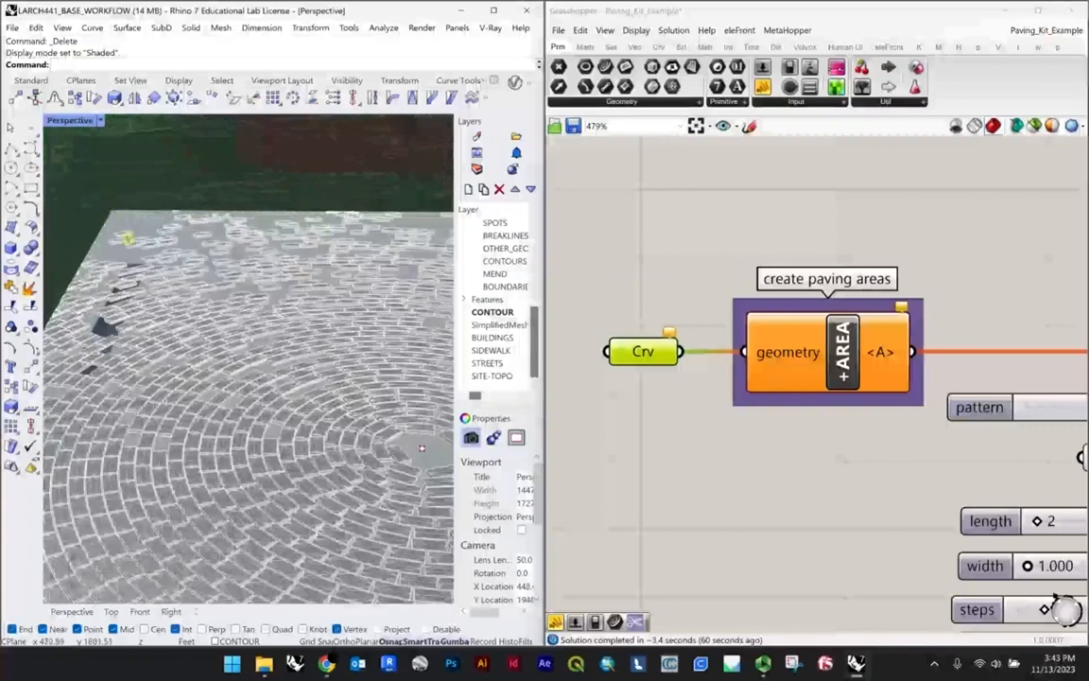
scroll(231, 345, down, 5)
right_drag(230, 345, 259, 350)
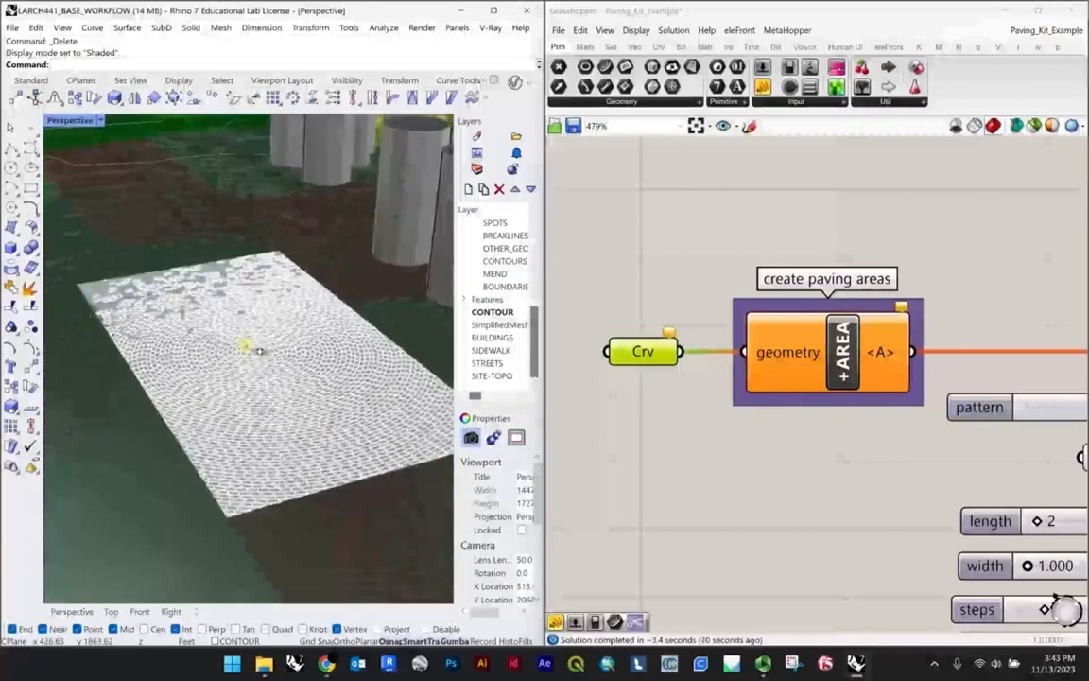
Step: Show all hidden objects and check the surface mesh at the plaza, leaving it unselected
text(Show)
key(Return)
scroll(144, 306, up, 3)
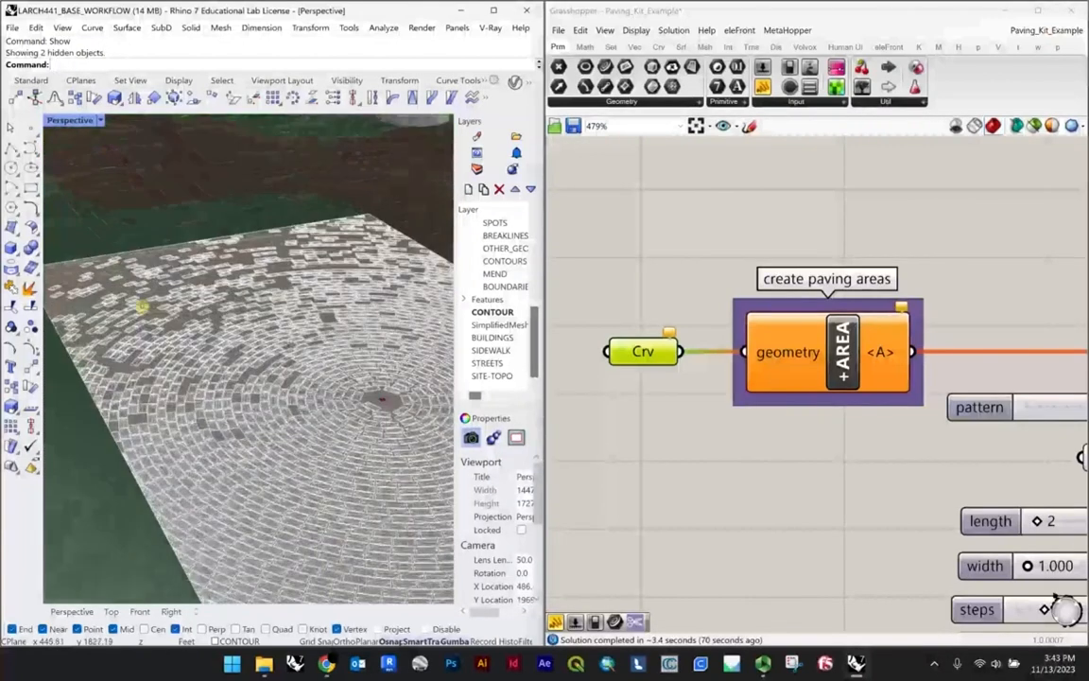
scroll(118, 271, up, 5)
click(119, 278)
scroll(119, 277, down, 8)
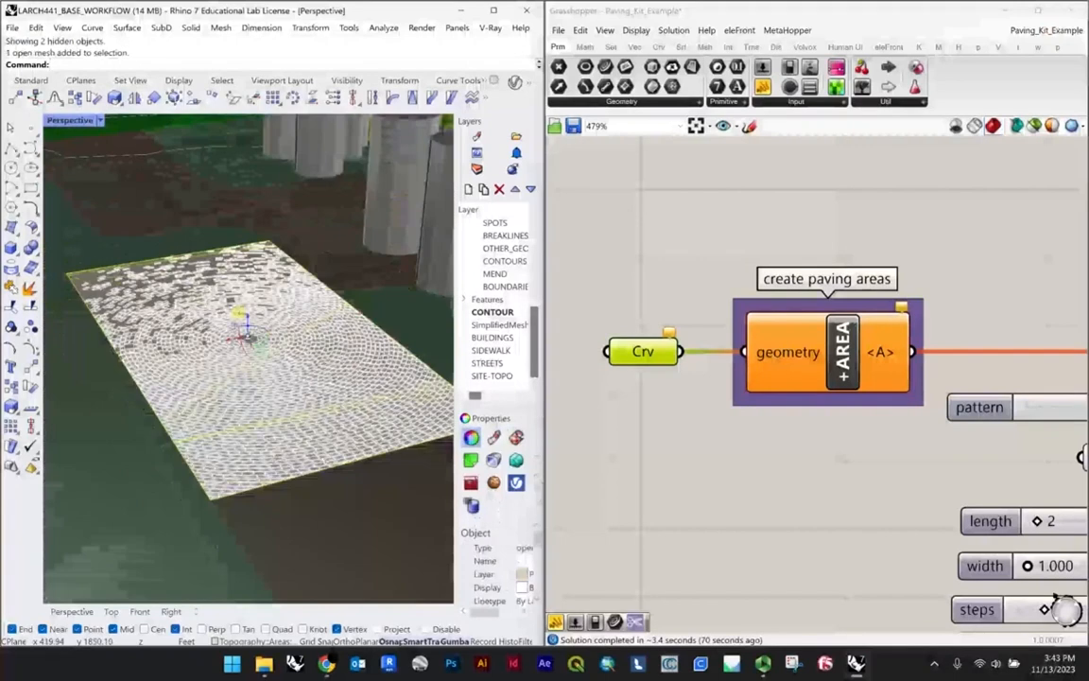
right_drag(238, 276, 214, 297)
key(Escape)
Step: Examine how the baked pavers sit against the revealed plaza surface
right_drag(270, 370, 262, 326)
scroll(217, 325, up, 4)
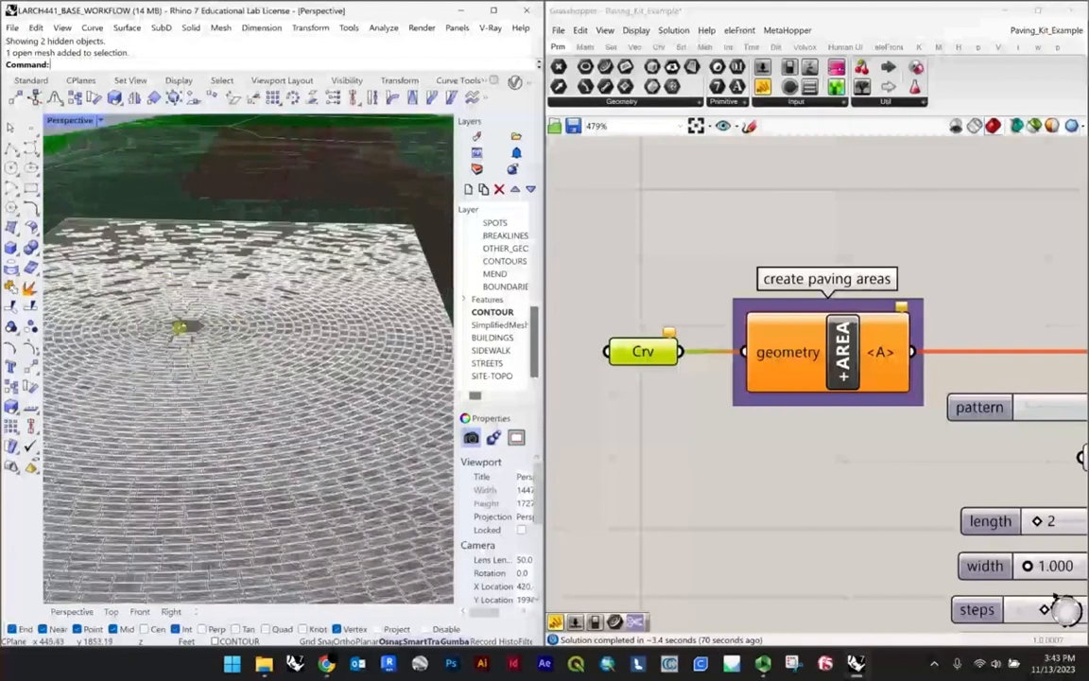
right_drag(158, 189, 372, 272)
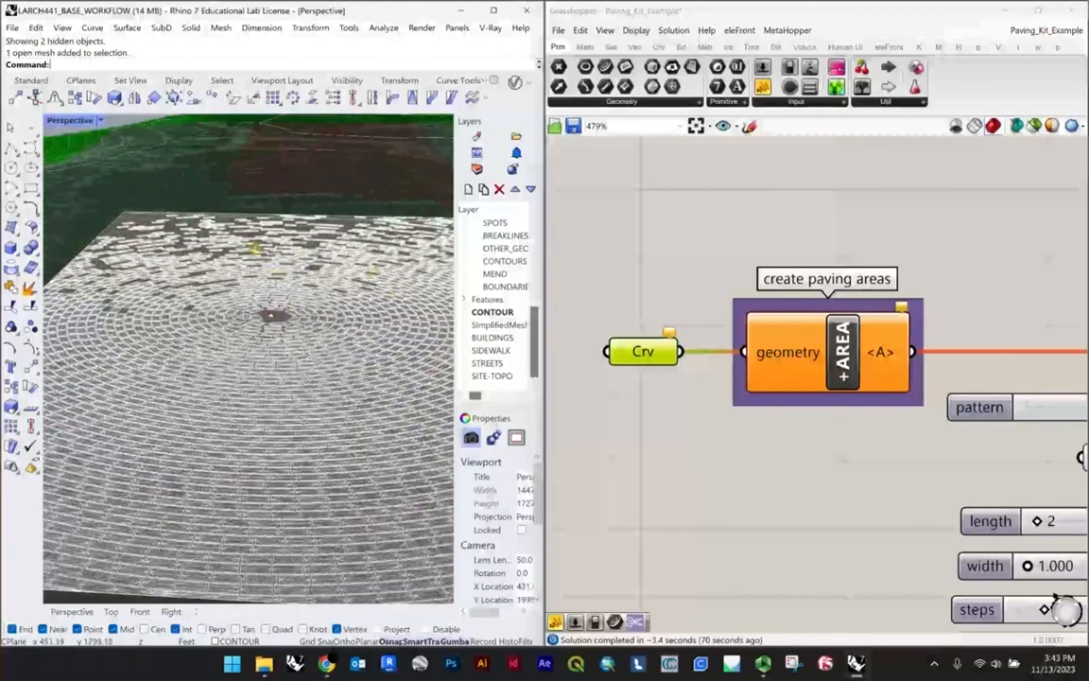
right_drag(253, 247, 315, 328)
scroll(223, 314, down, 8)
scroll(229, 313, up, 4)
click(230, 312)
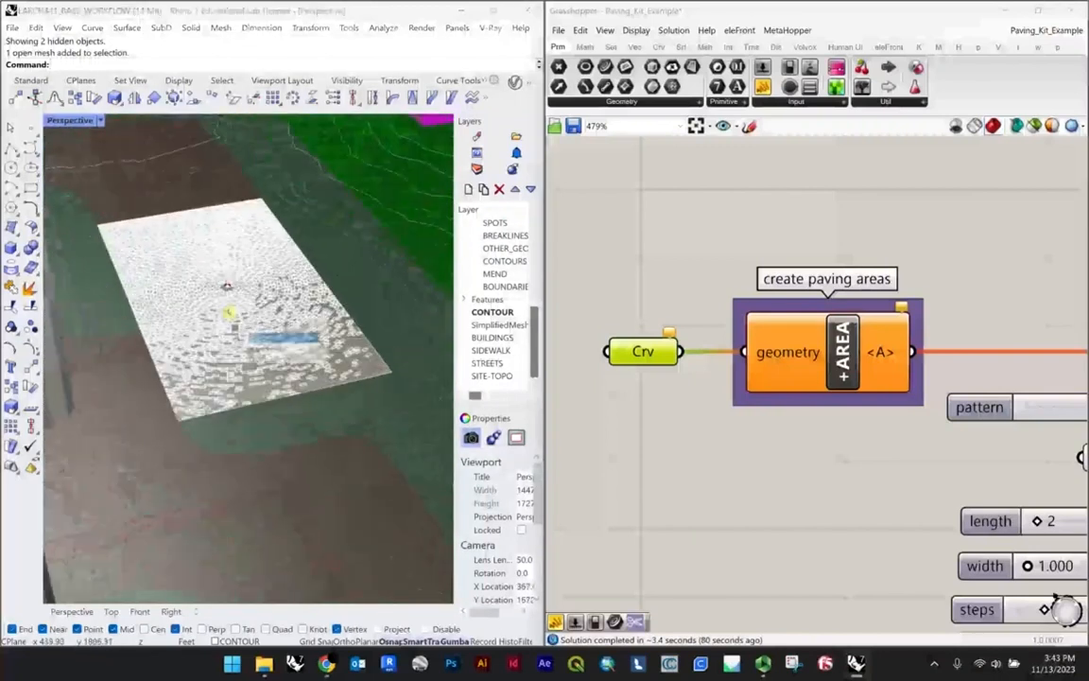
key(Escape)
Step: Undo the showing of hidden objects, the paver deletion and the paving bake
key(ctrl+z)
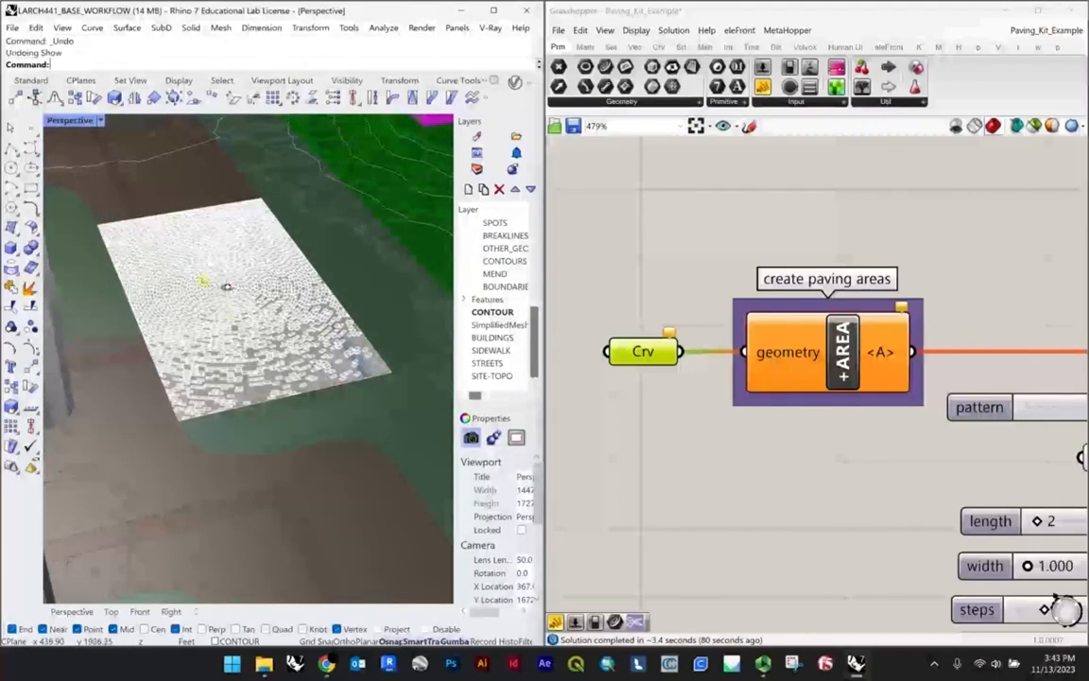
key(ctrl+z)
key(ctrl+z)
scroll(261, 302, down, 4)
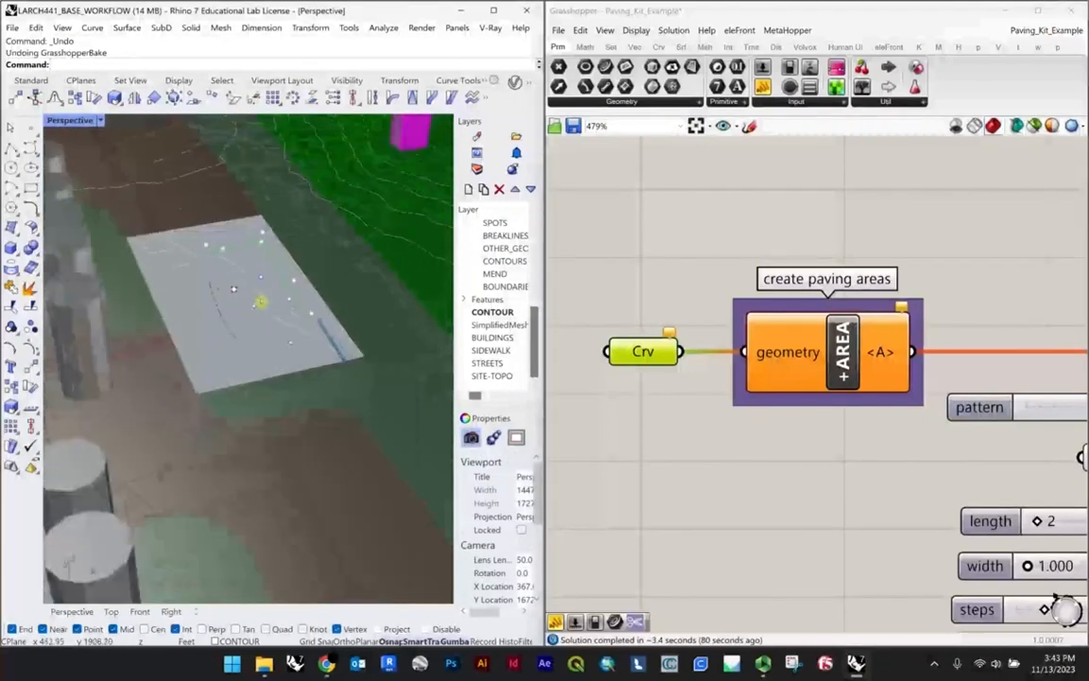
Step: Review the Grasshopper definition from the paving area input through the color rules to the drawing and preview components
click(676, 273)
scroll(679, 276, down, 3)
scroll(800, 315, down, 2)
right_drag(881, 342, 770, 307)
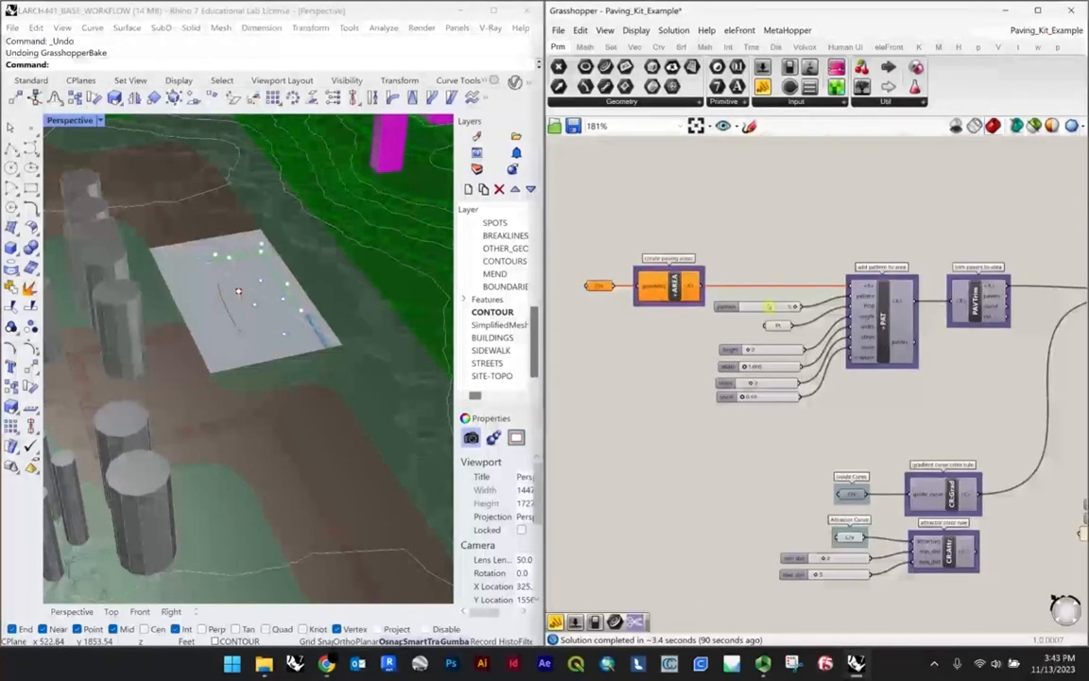
scroll(956, 394, down, 2)
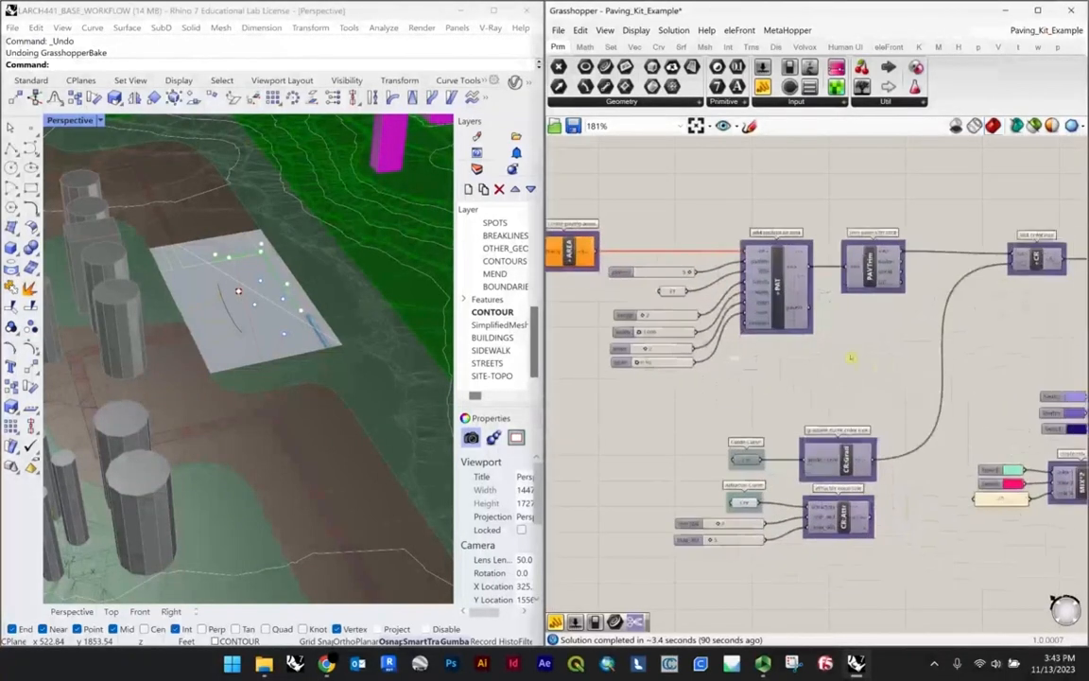
scroll(851, 359, down, 2)
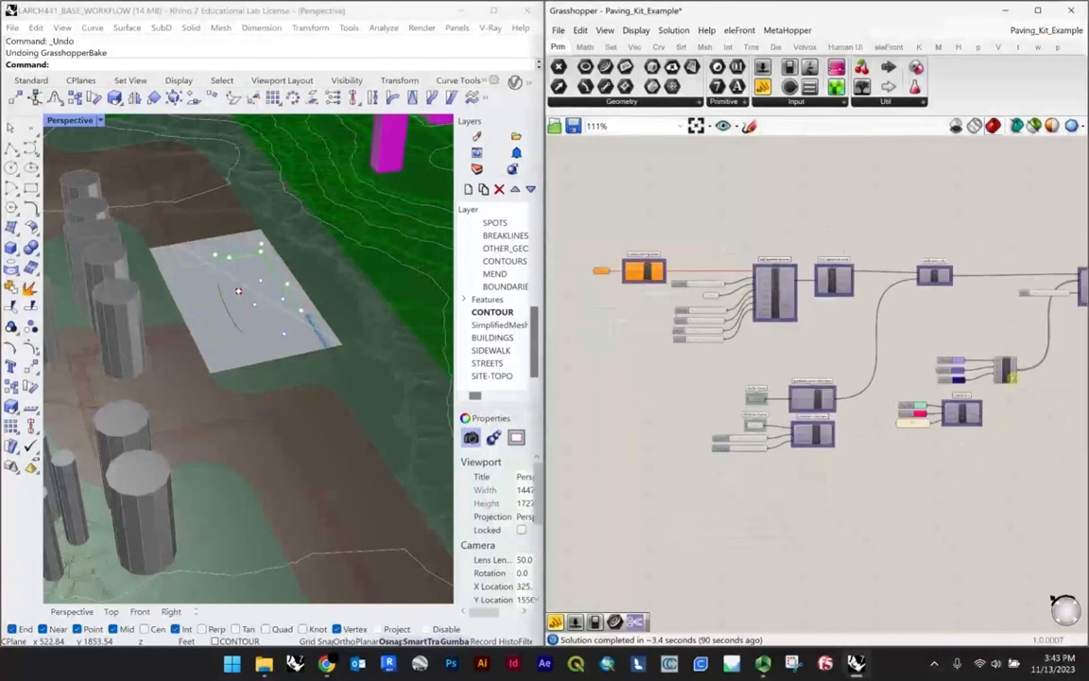
scroll(1010, 376, up, 4)
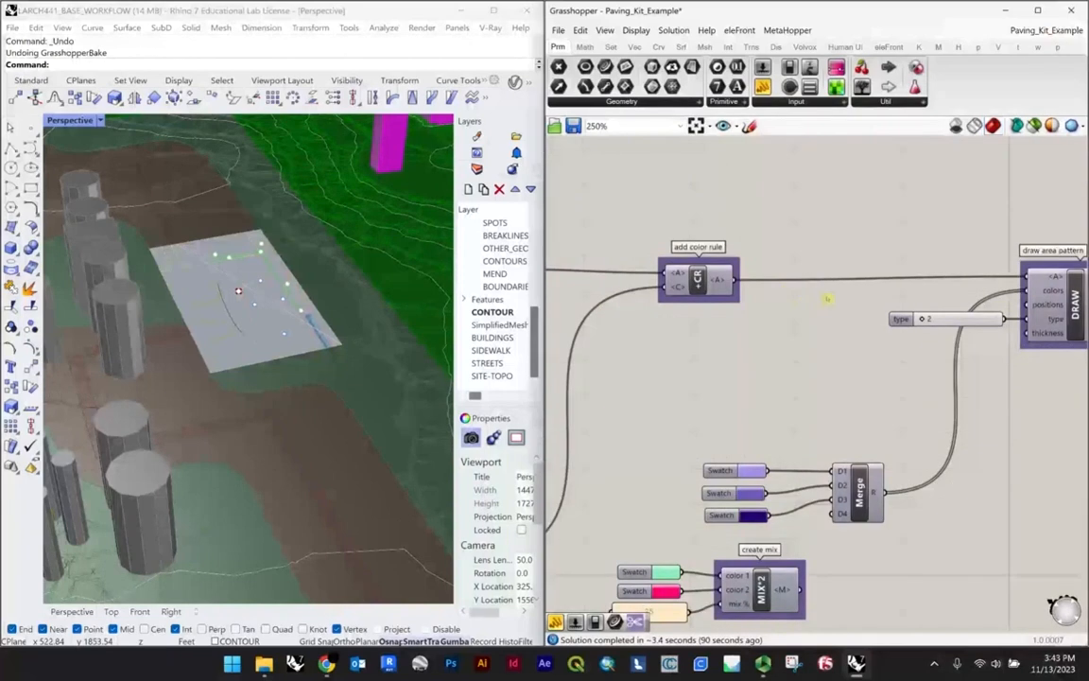
scroll(826, 299, down, 2)
scroll(209, 267, up, 3)
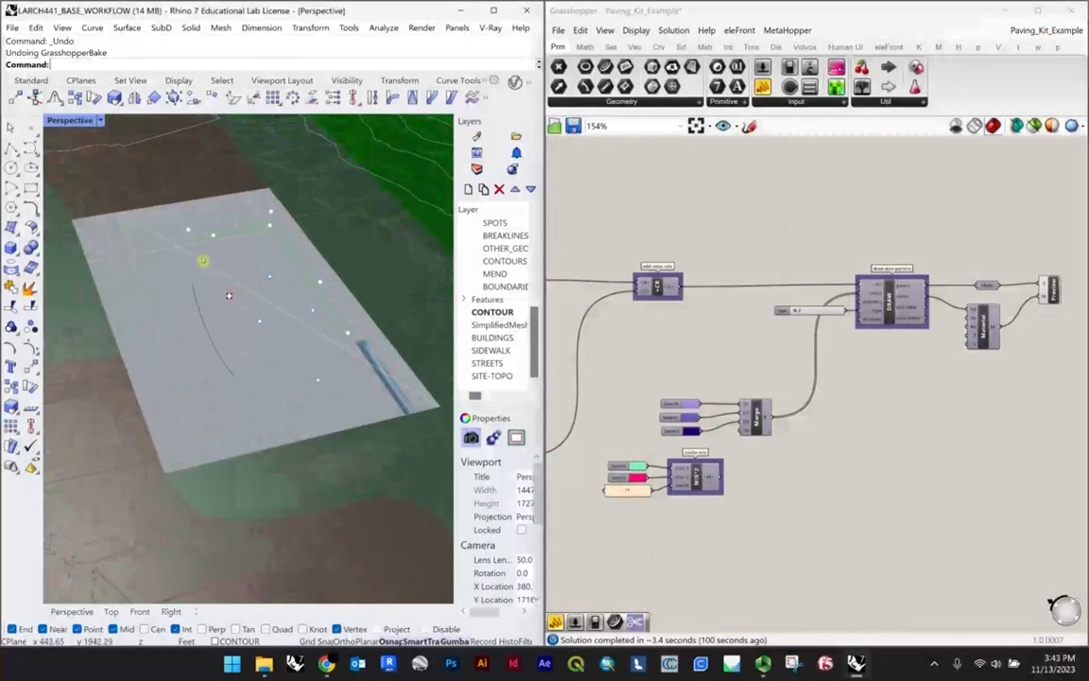
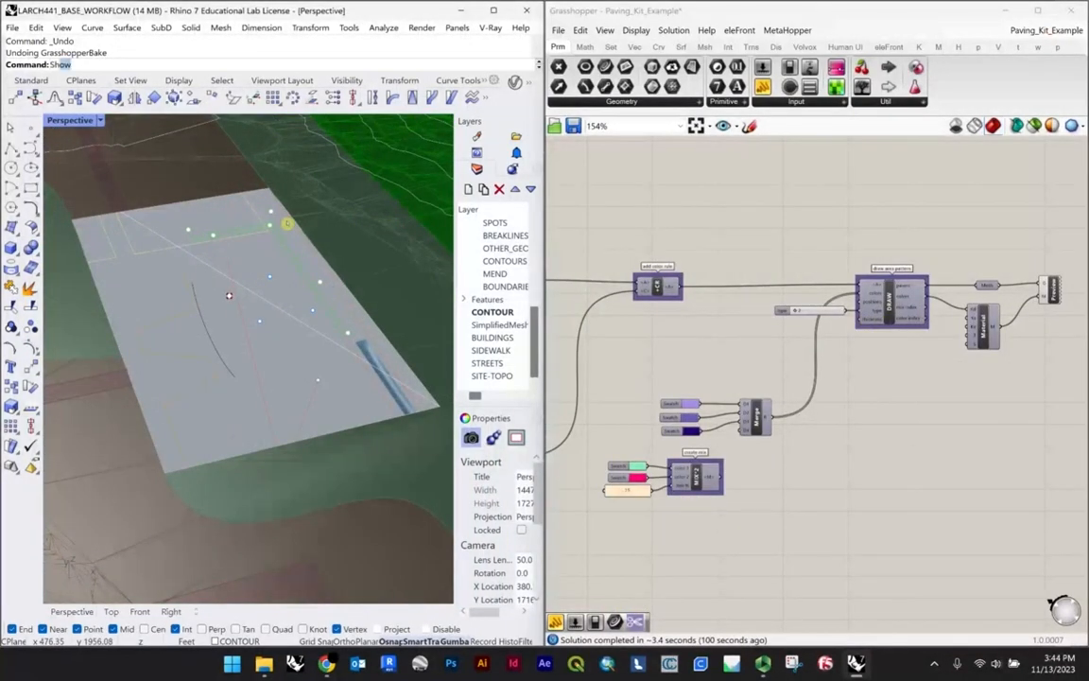
Step: Show all hidden objects in the model and close the Paving_Kit_Example definition without saving its changes
key(Return)
right_drag(287, 224, 267, 295)
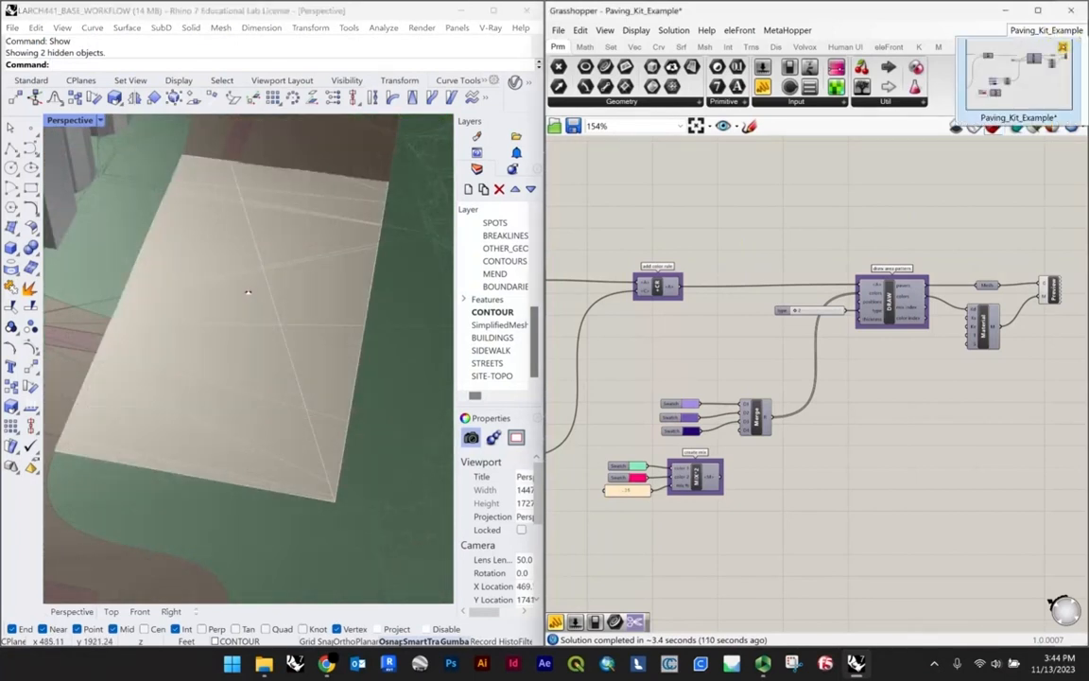
click(1070, 10)
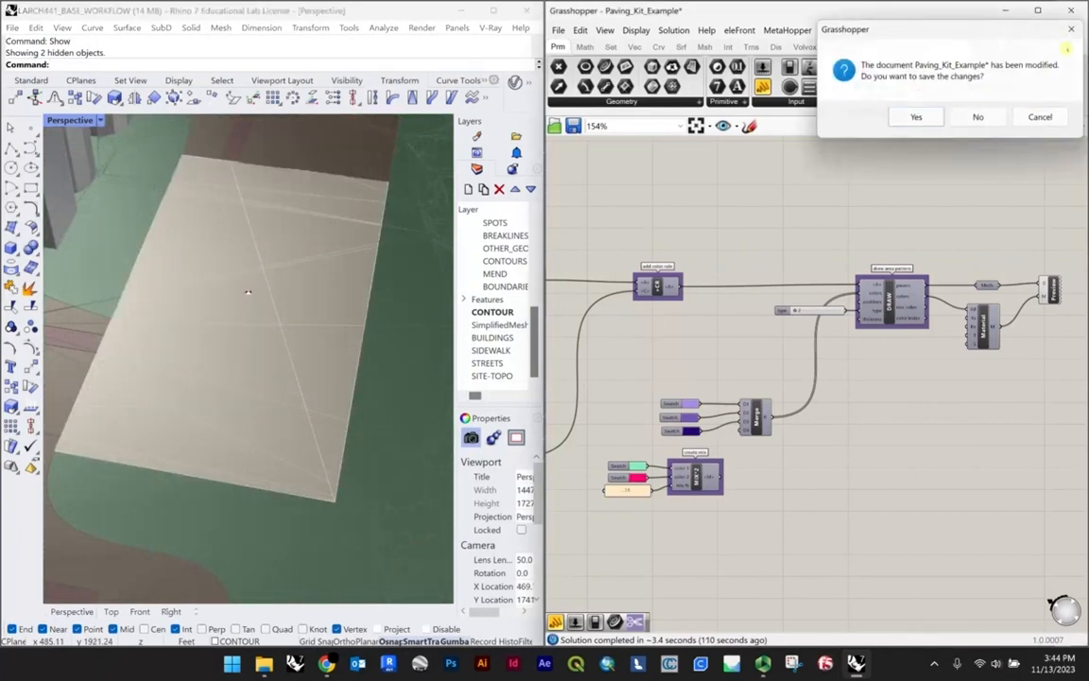
click(975, 116)
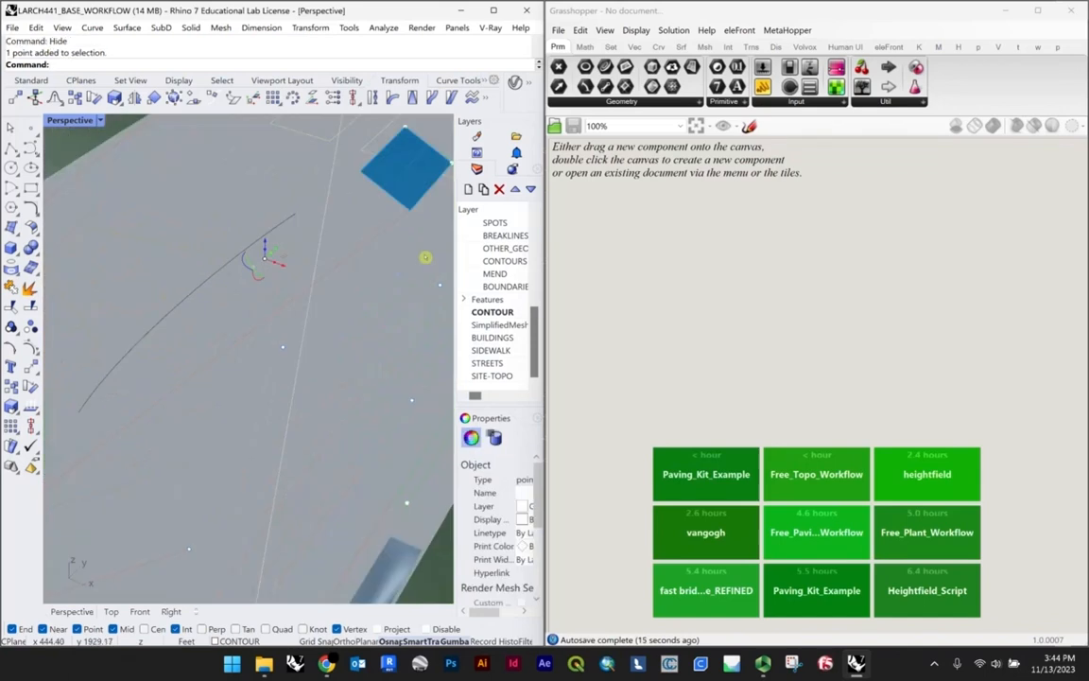
Step: Widen the layer and properties area, then close the Grasshopper window and maximize the Rhino window
drag(454, 252, 364, 248)
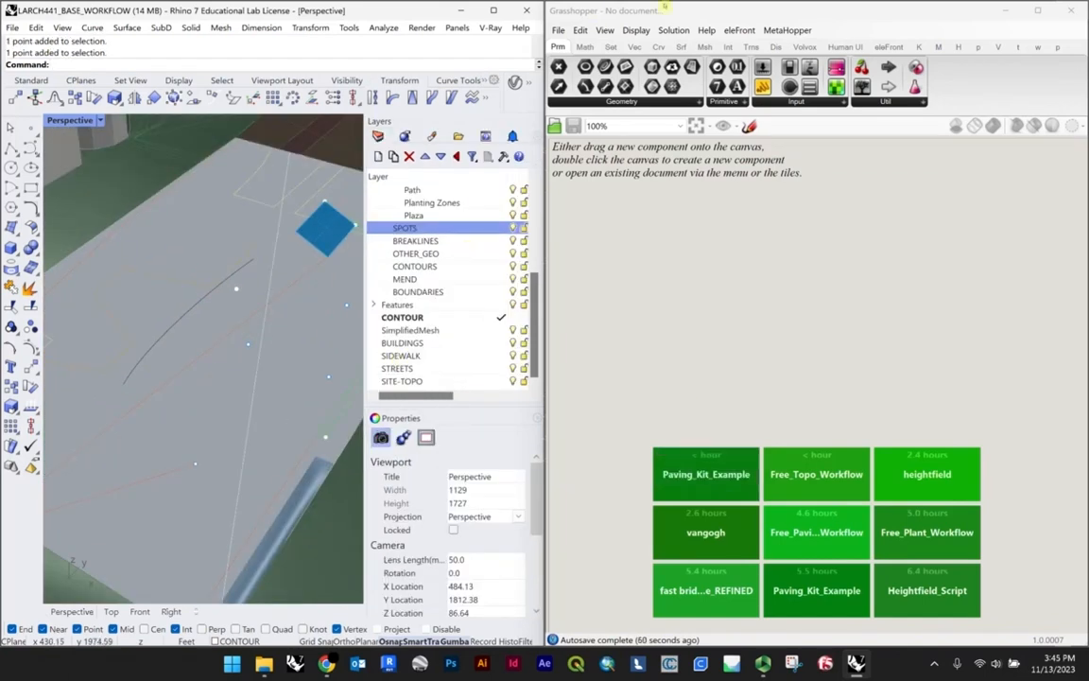
click(1073, 9)
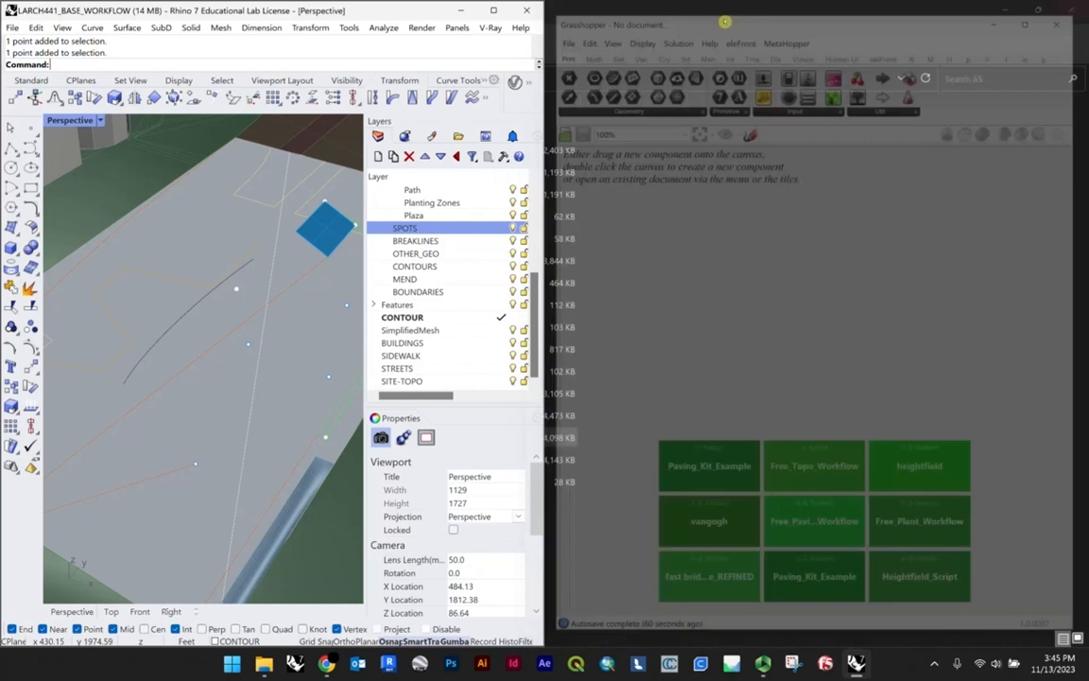
double_click(444, 11)
Step: Select the stair surface, the path centerline curve and a spot point on the plaza in turn to check each one's layer
scroll(400, 405, down, 5)
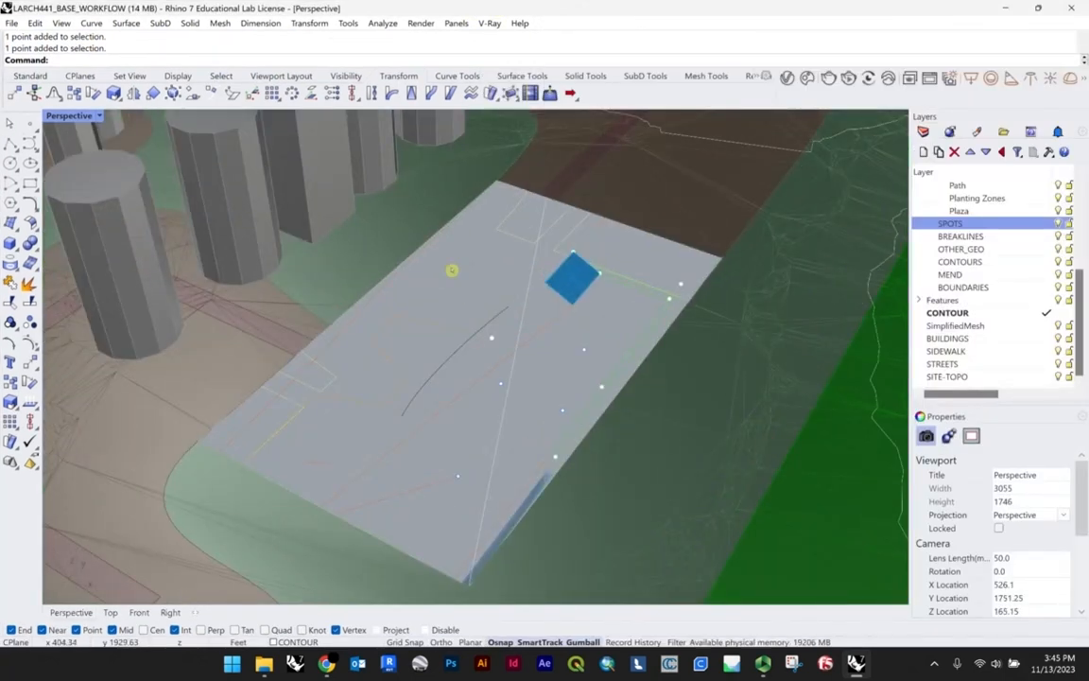
scroll(472, 321, down, 4)
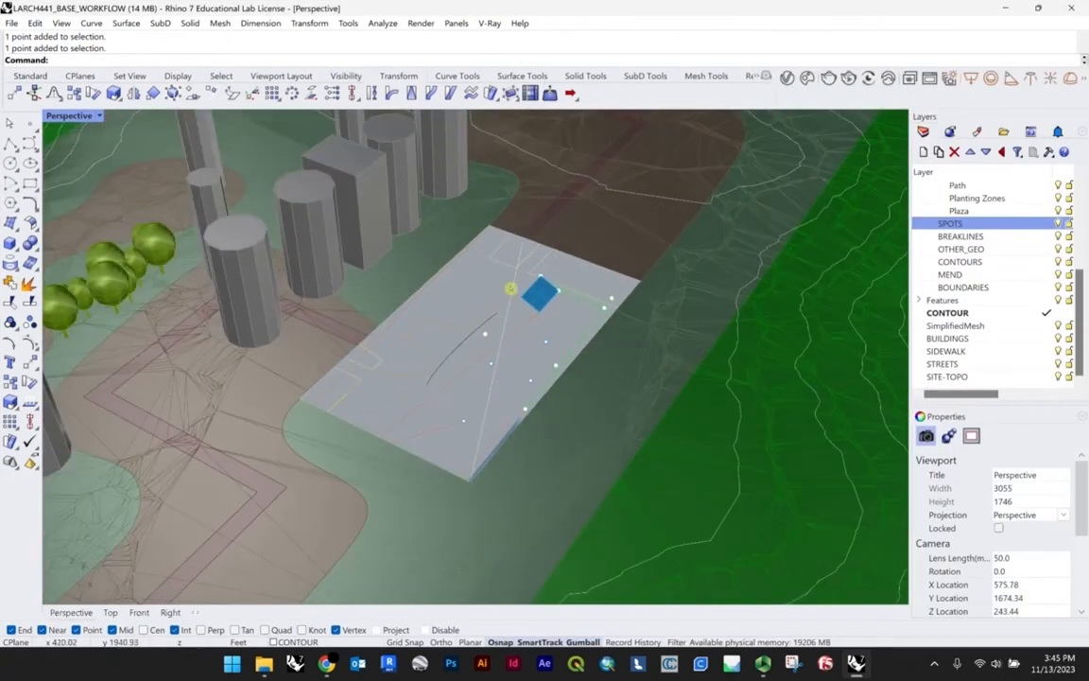
scroll(510, 287, up, 5)
right_drag(584, 314, 484, 293)
scroll(595, 425, up, 5)
click(595, 425)
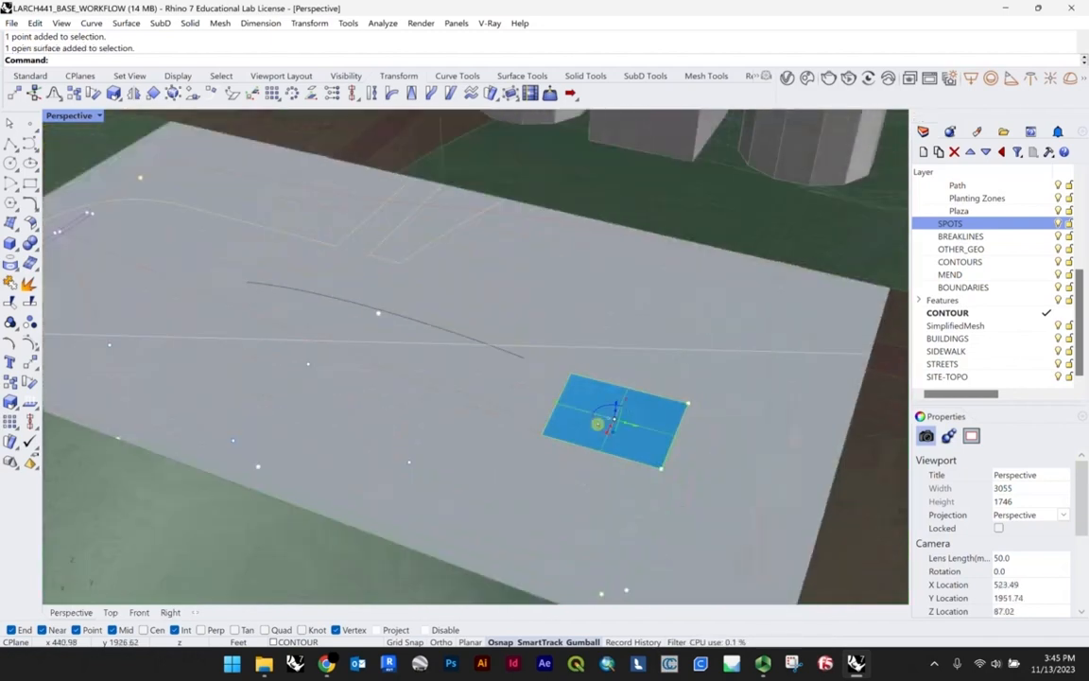
scroll(529, 331, down, 3)
click(398, 331)
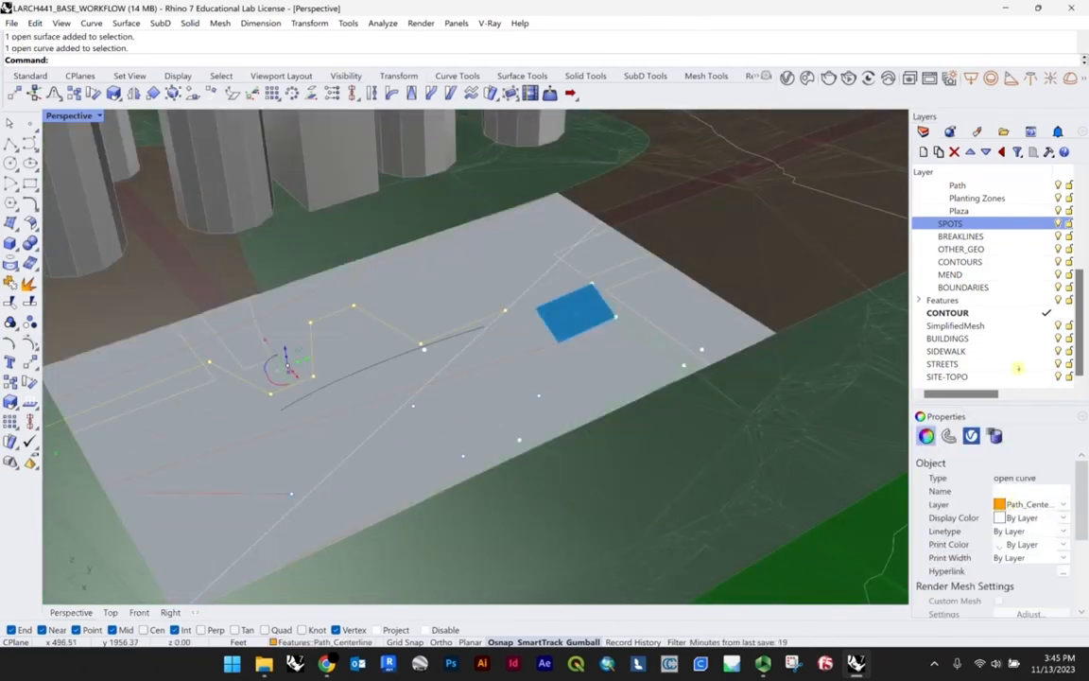
click(560, 316)
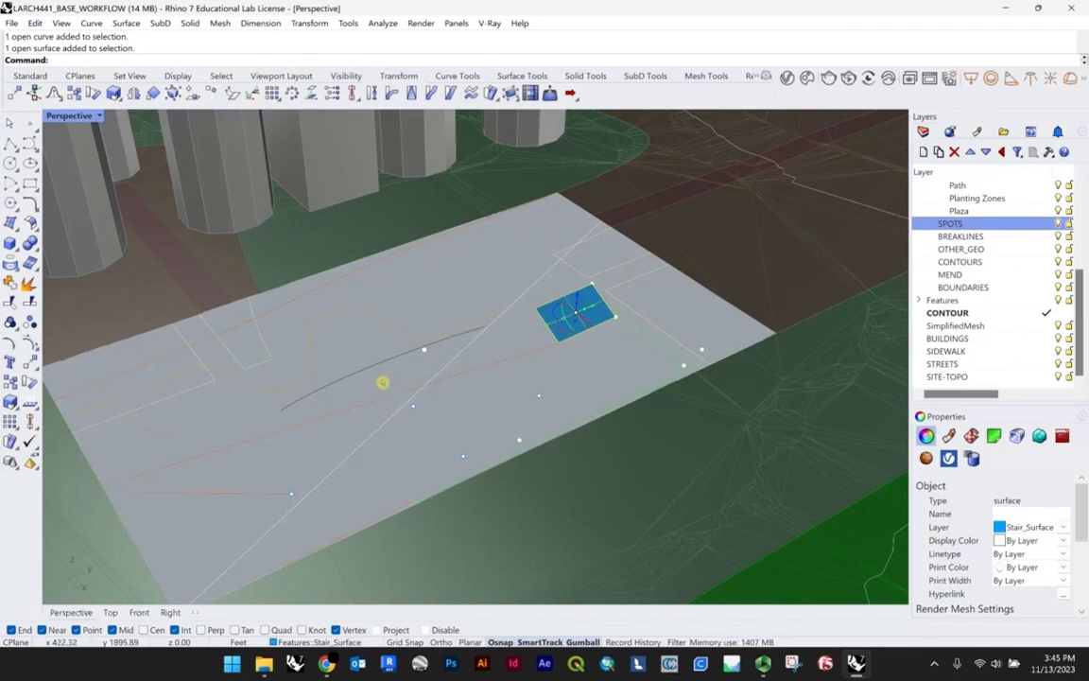
click(413, 405)
Step: Look through the Topography area sublayers, including Concrete and Planting Zones, and recheck the stair surface's layer, leaving it unselected
scroll(954, 272, up, 4)
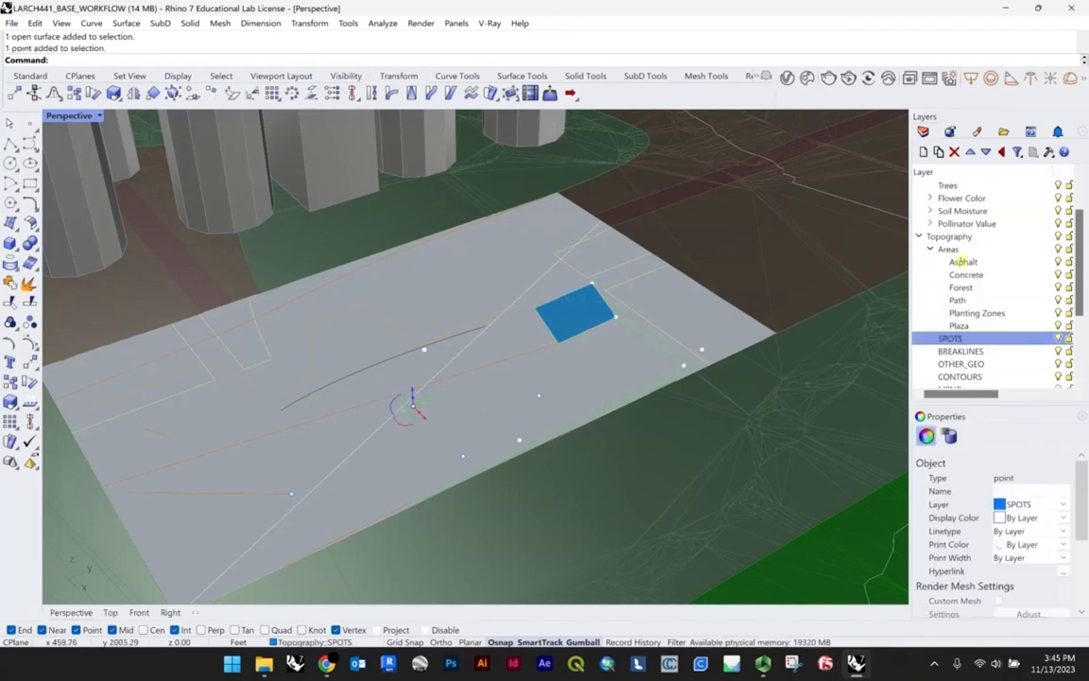
scroll(961, 261, up, 2)
scroll(963, 241, down, 1)
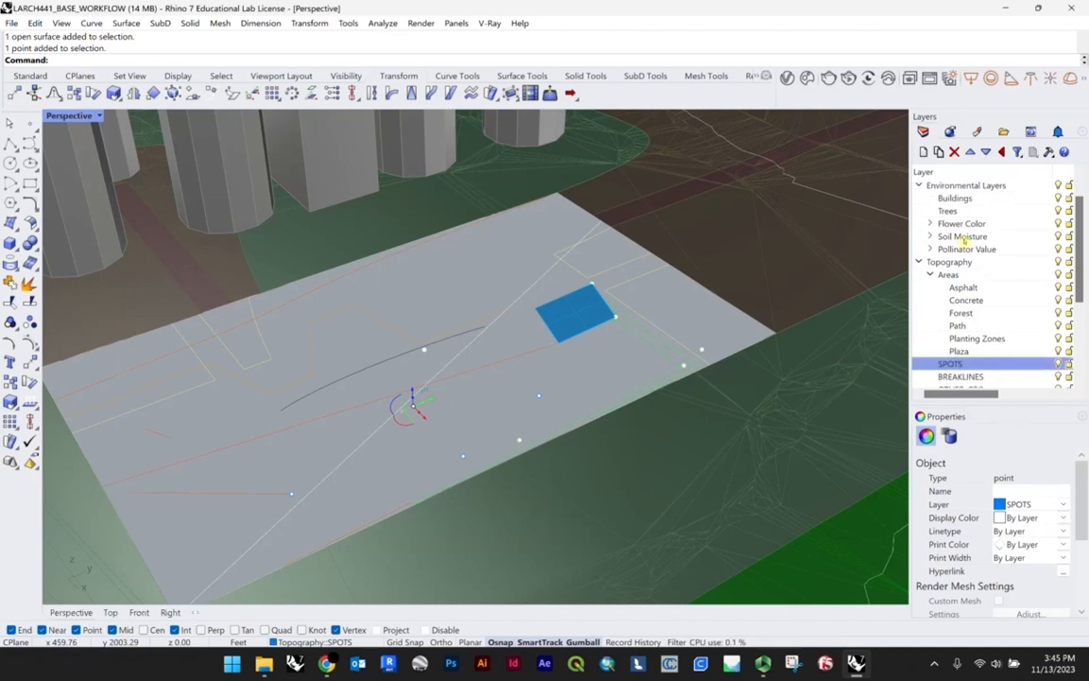
click(966, 299)
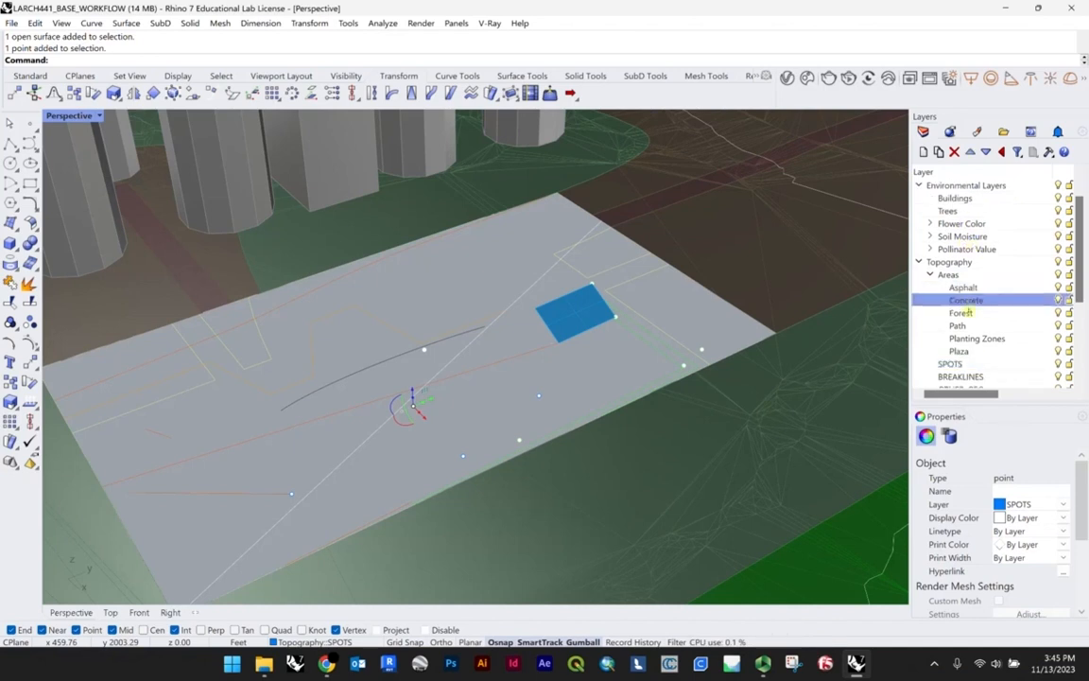
click(979, 339)
click(412, 272)
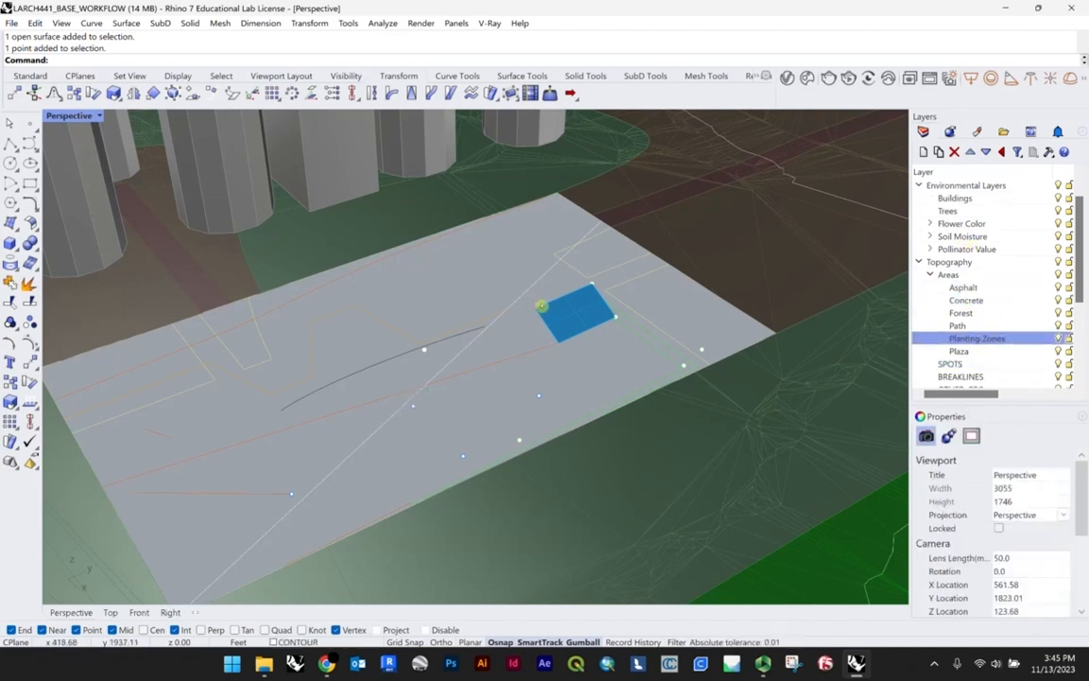
click(574, 312)
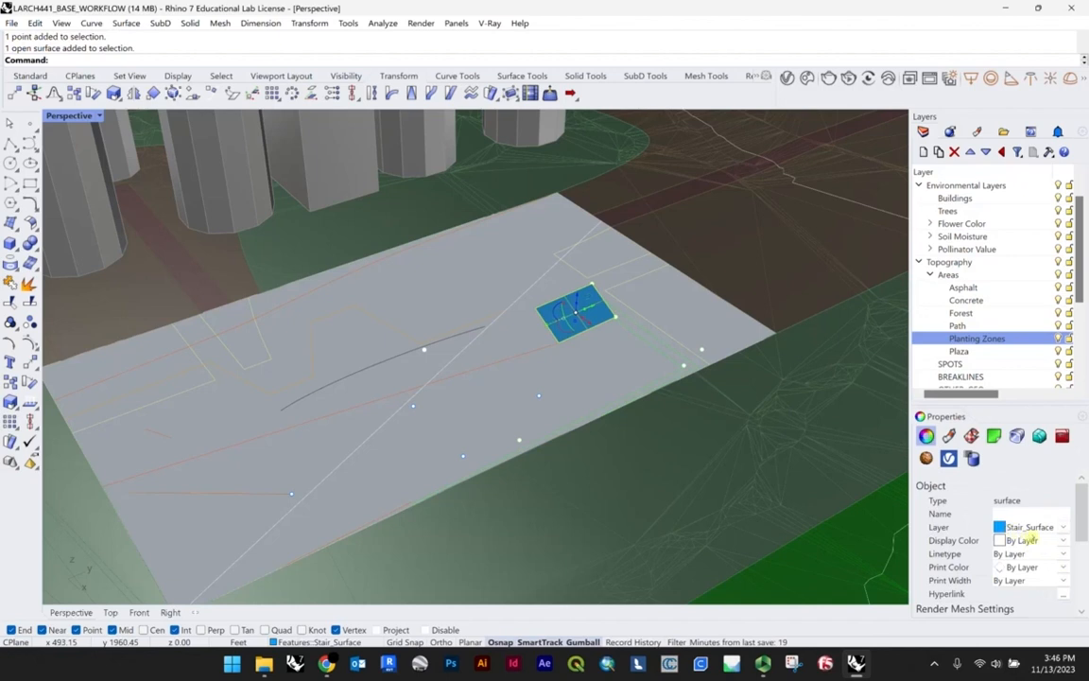
key(Escape)
right_drag(489, 360, 358, 552)
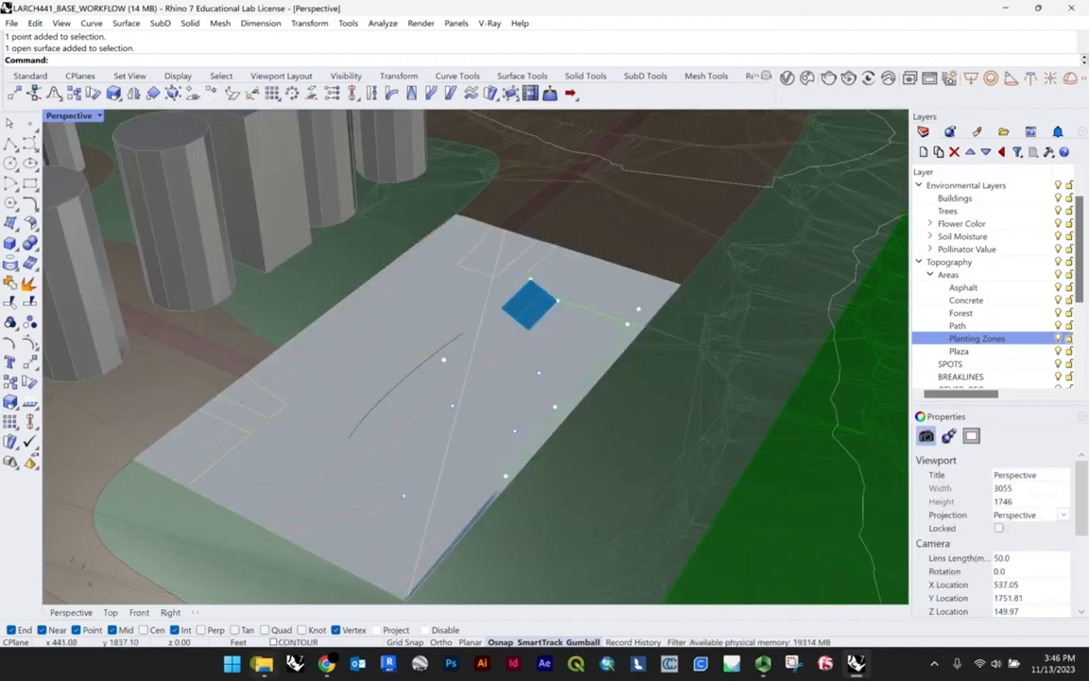
Step: Switch to the A5 folder in File Explorer and shrink its window so it floats over part of the Rhino model
mouse_move(264, 665)
click(264, 579)
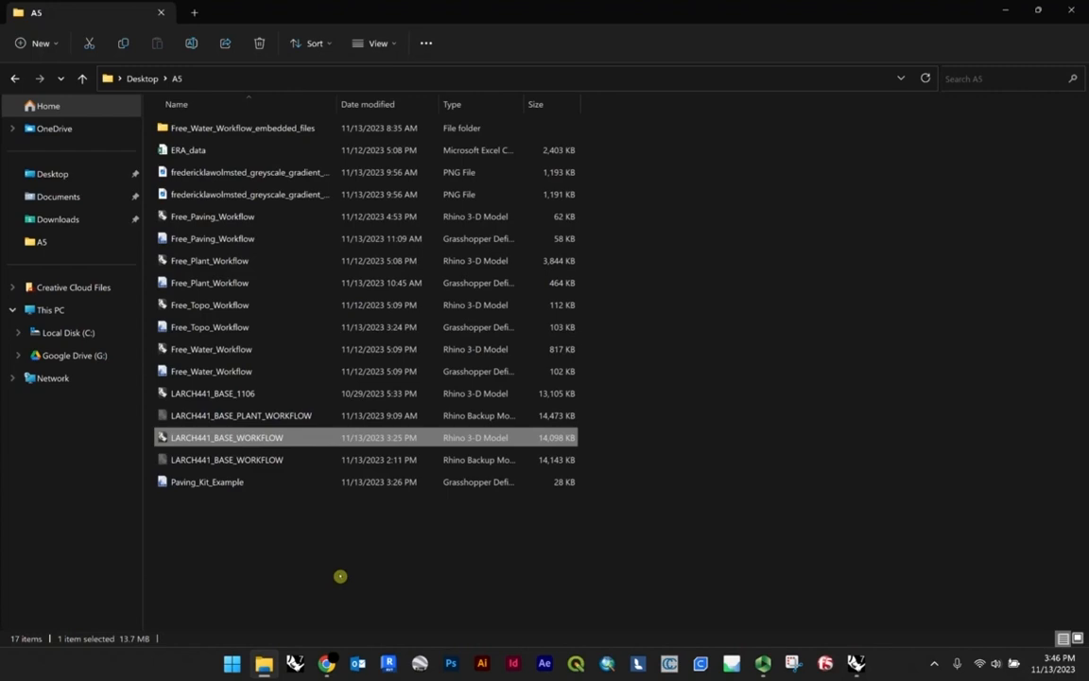
drag(508, 5, 626, 132)
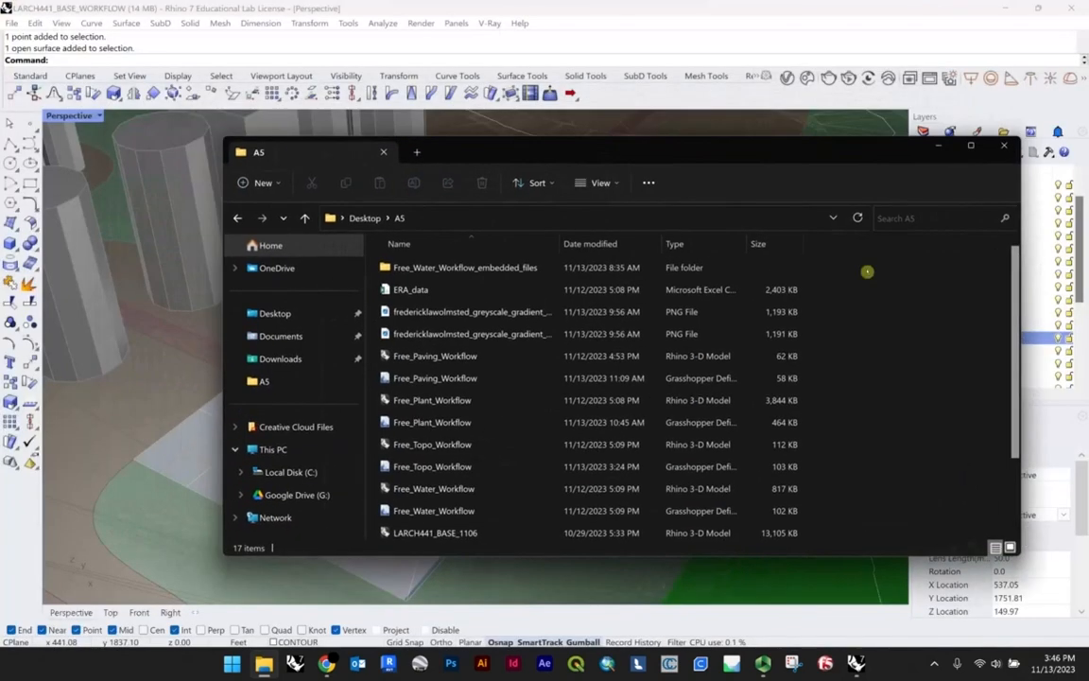
drag(1022, 295, 637, 295)
drag(461, 156, 724, 150)
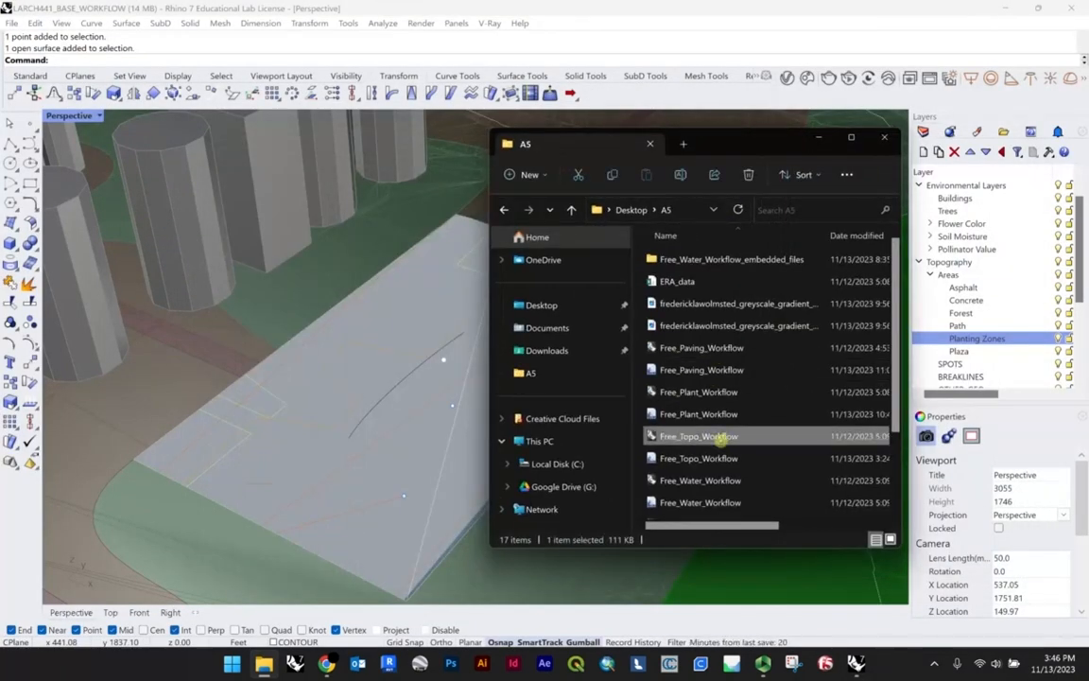
Step: Open the Free_Topo_Workflow Grasshopper definition in Rhino, cancelling the missing EleFront plug-in download and dismissing the unrecognized objects report
click(720, 460)
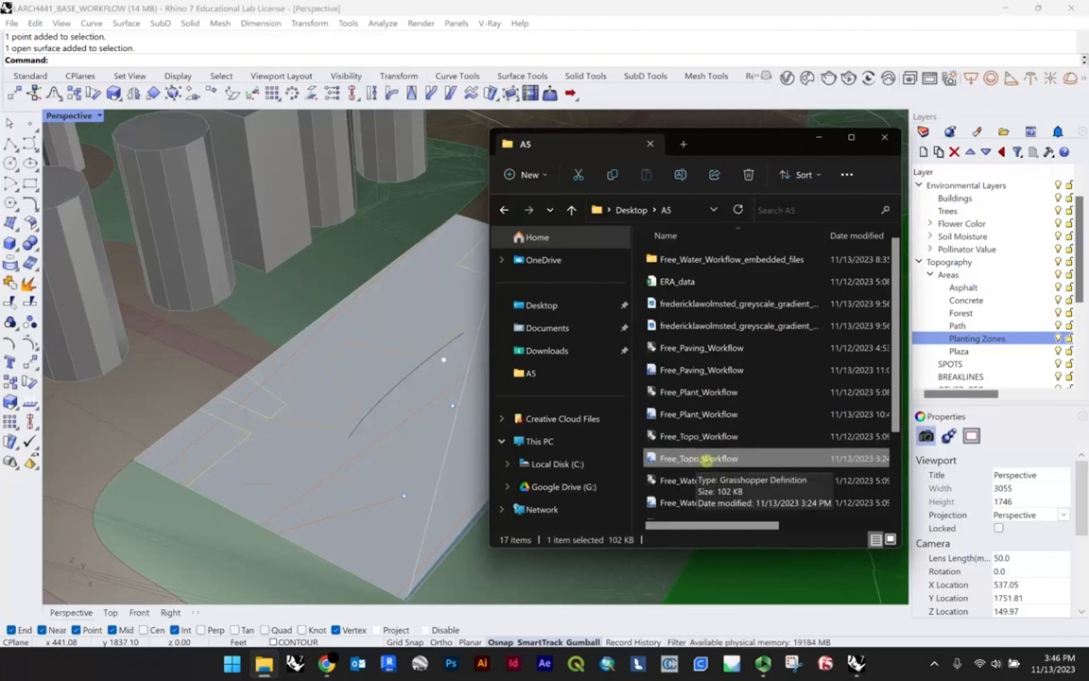
drag(701, 457, 388, 454)
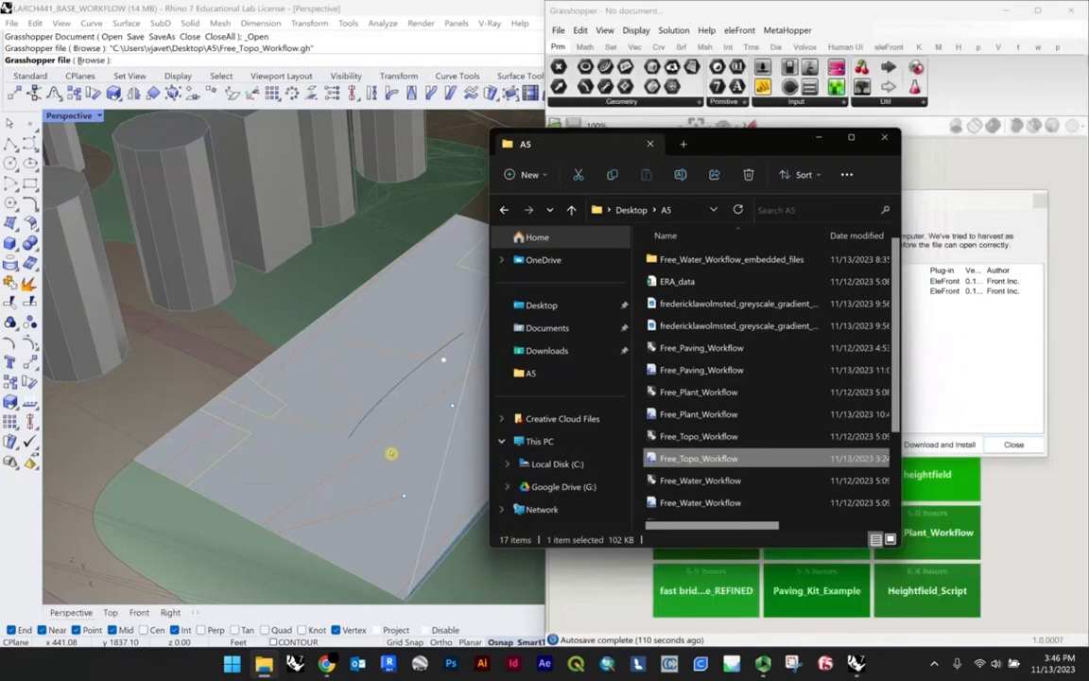
click(938, 444)
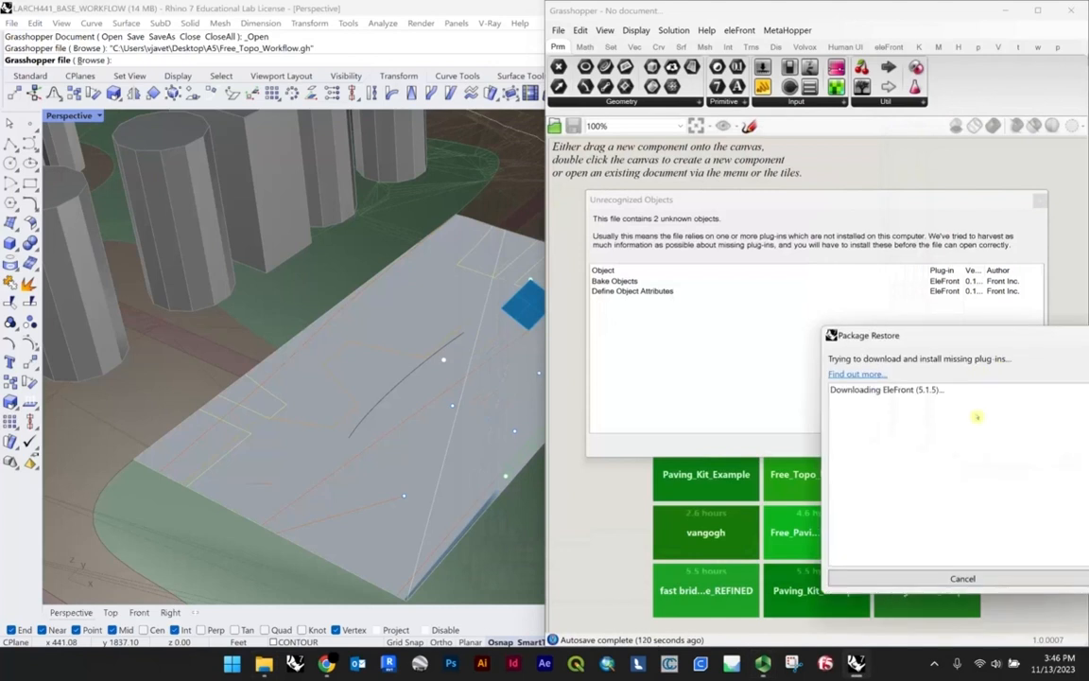
click(963, 578)
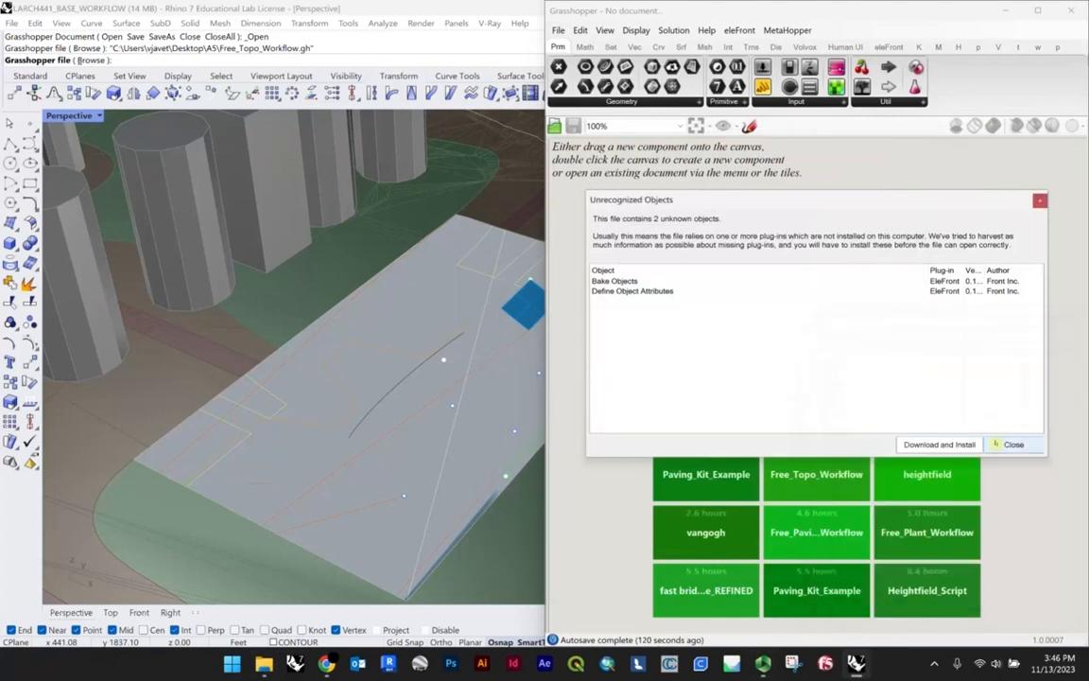
click(1013, 444)
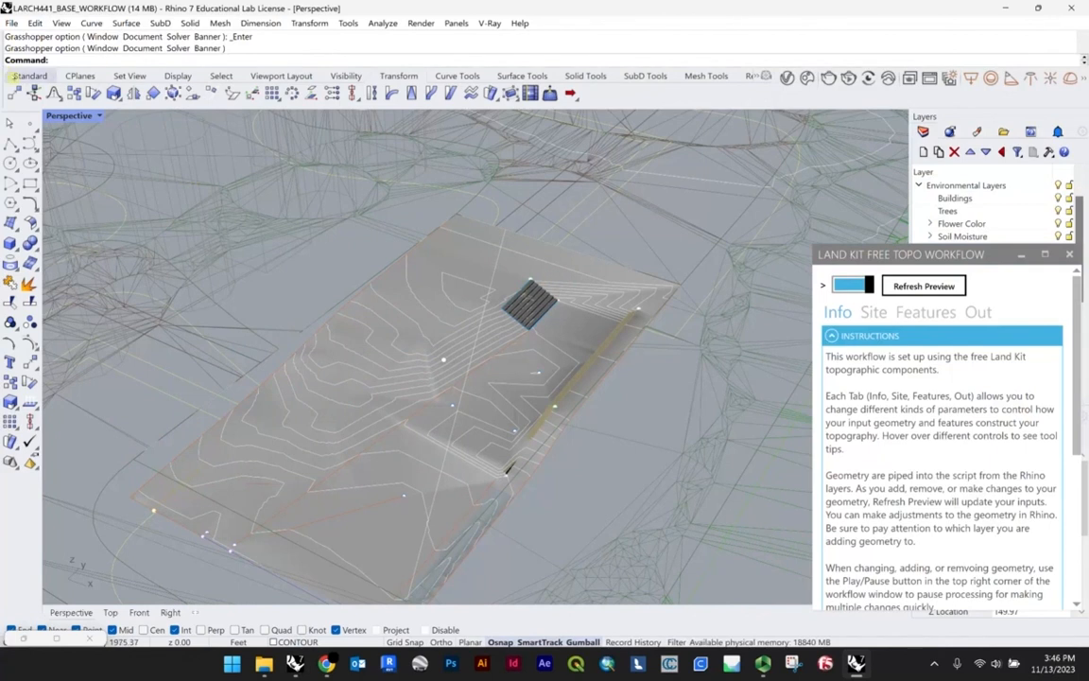
Step: Bring up the standard tools and set the Perspective viewport's display mode to Shaded
click(19, 76)
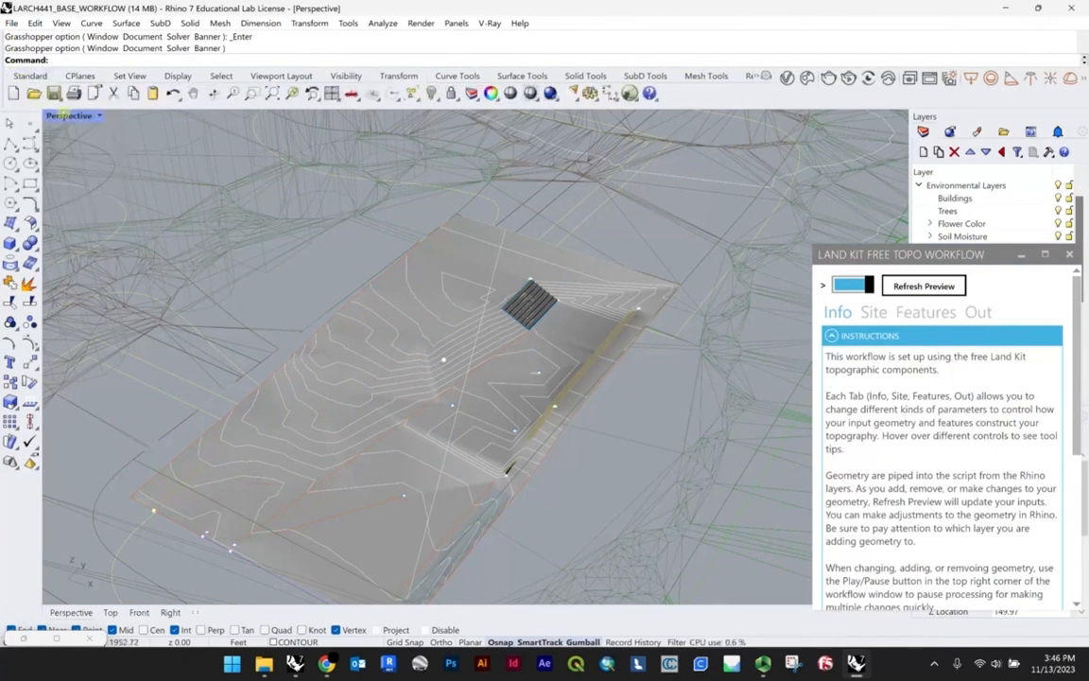
click(69, 115)
click(142, 161)
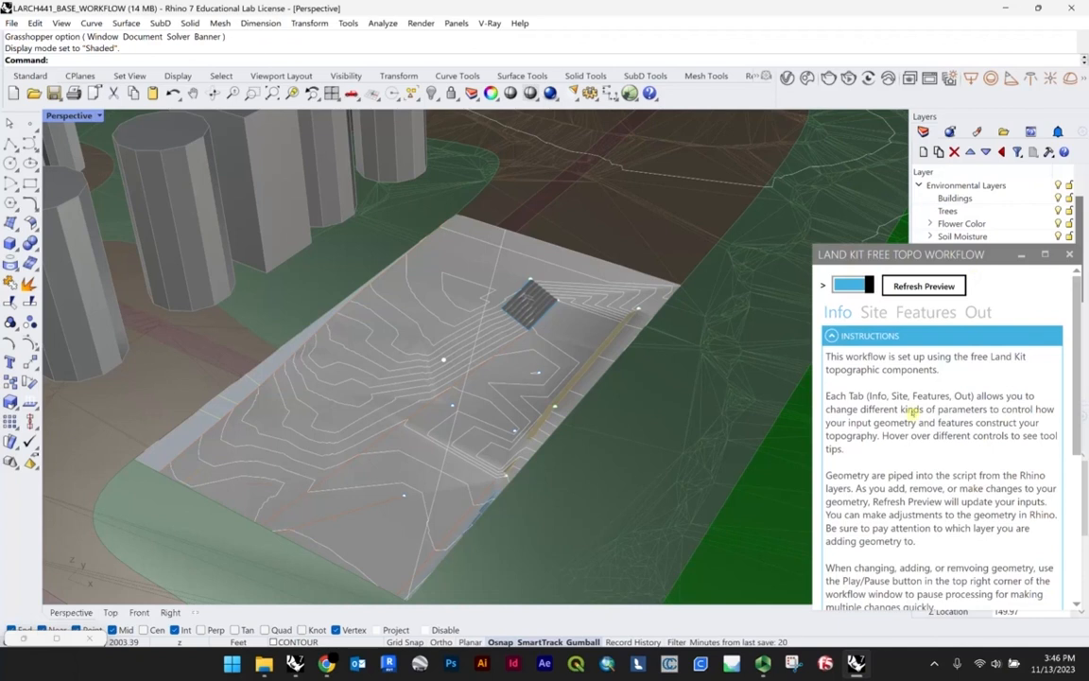
Step: Review the Land Kit workflow instructions and the curb, wall, stair and path parameters against the previewed topography
scroll(913, 410, down, 7)
scroll(917, 398, up, 7)
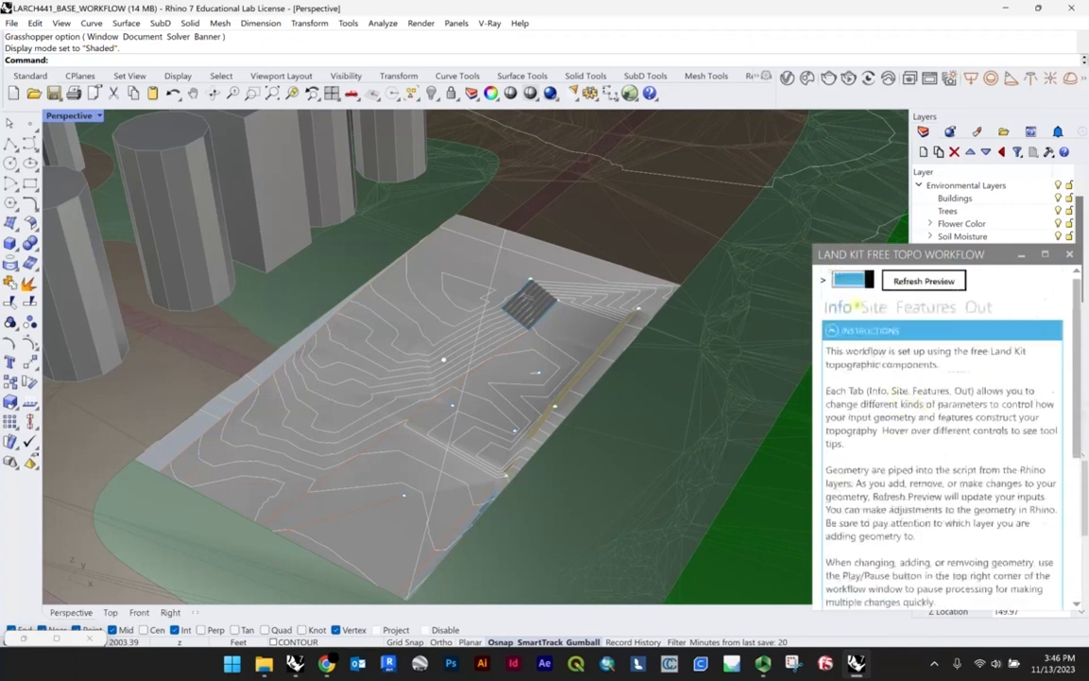
click(863, 311)
click(918, 312)
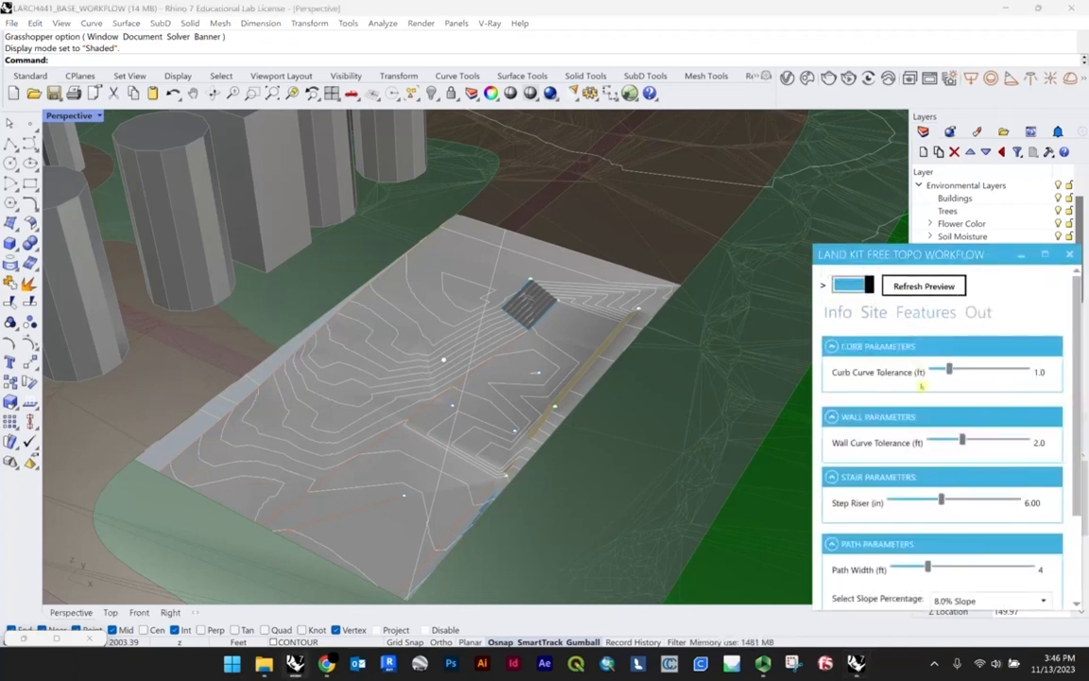
scroll(894, 393, down, 3)
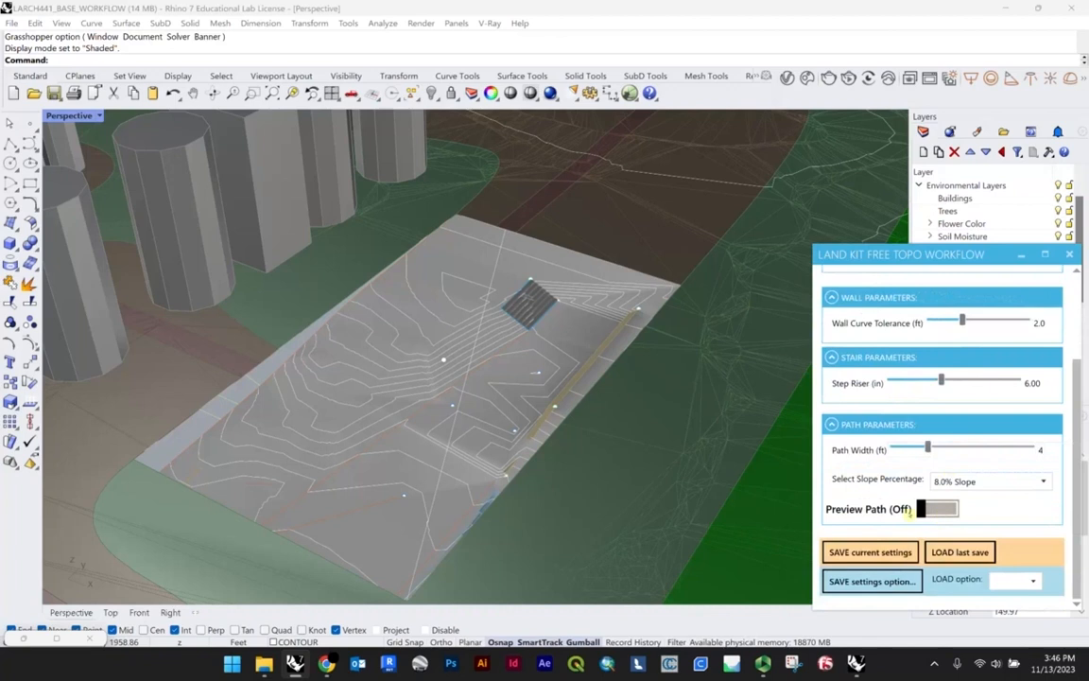
scroll(310, 407, up, 5)
scroll(324, 409, down, 5)
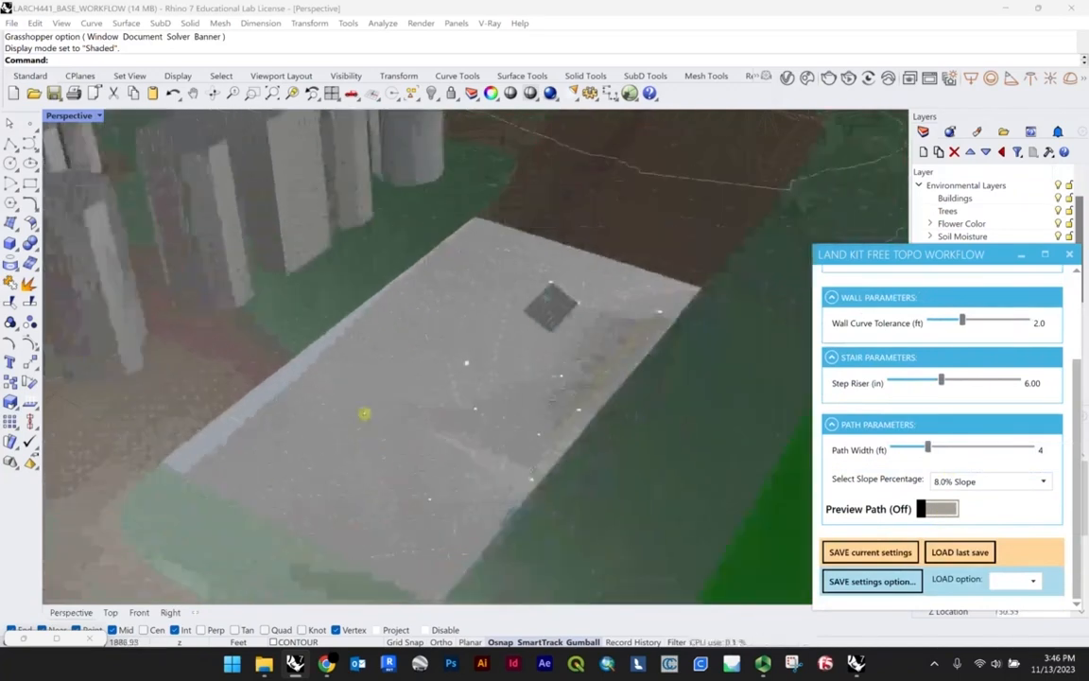
shift+right_drag(357, 395, 295, 380)
scroll(399, 367, up, 2)
scroll(904, 347, up, 3)
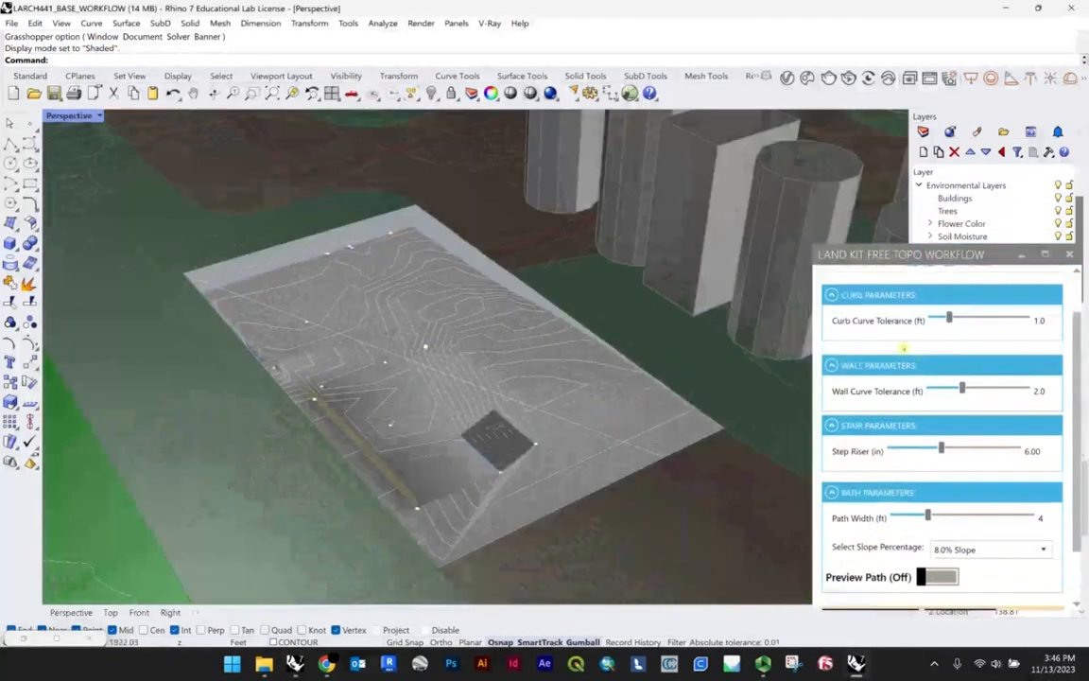
Step: Open the workflow's Site settings and examine the topography preview around the plaza and its edges
click(871, 314)
right_drag(123, 240, 472, 270)
scroll(603, 259, up, 3)
scroll(454, 316, down, 3)
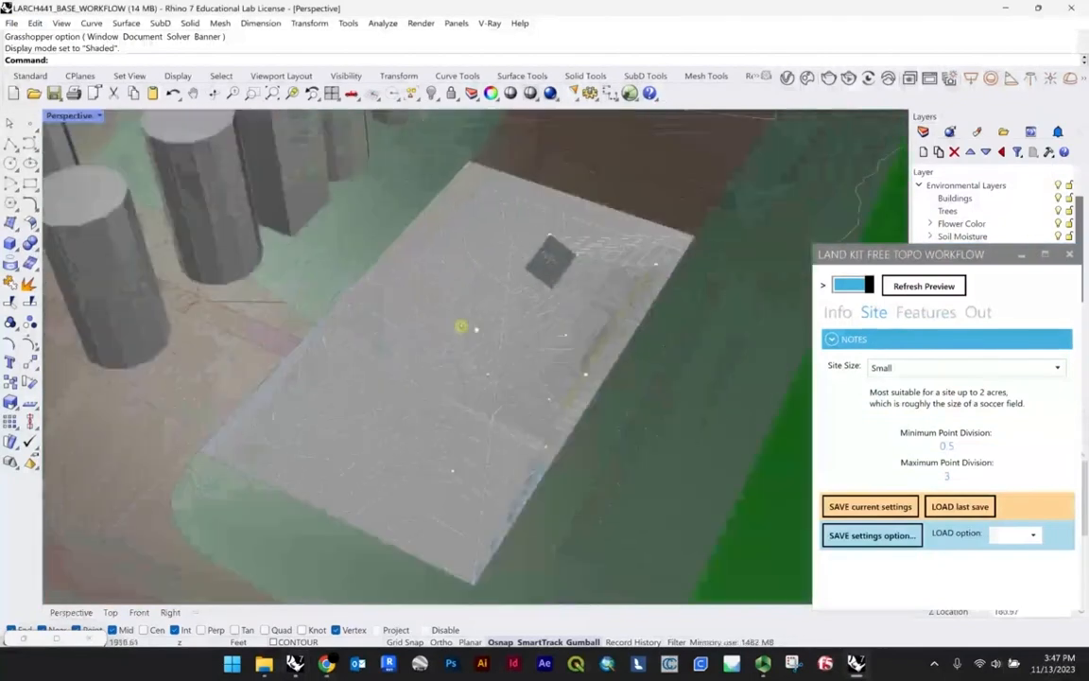
right_drag(462, 324, 459, 283)
scroll(548, 245, down, 4)
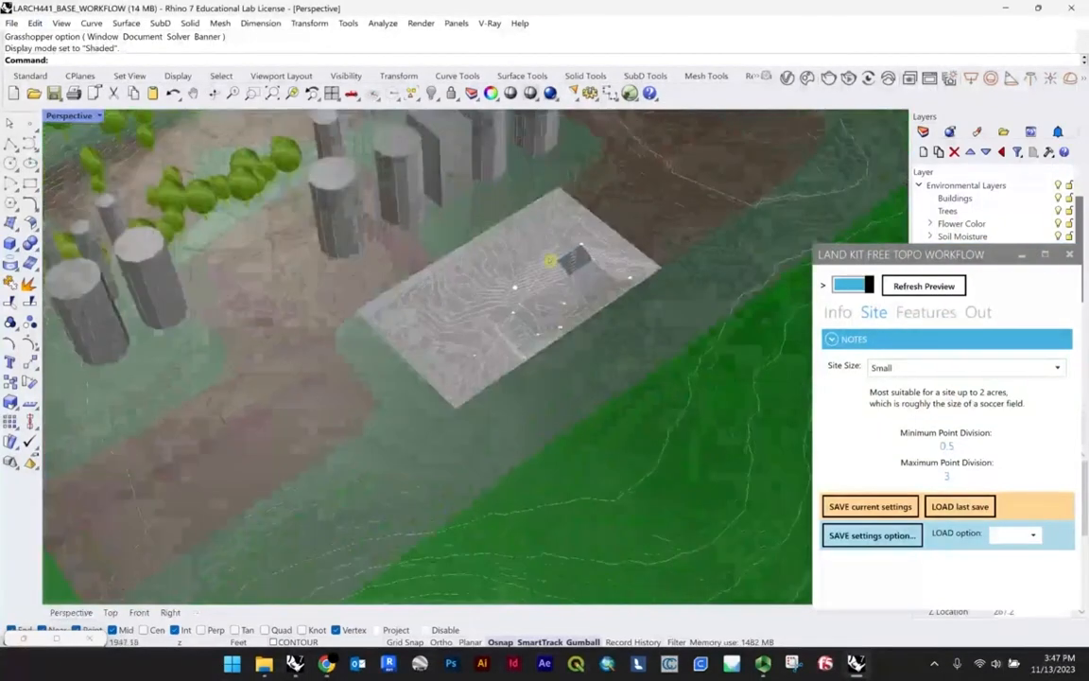
scroll(369, 272, up, 4)
right_drag(369, 272, 456, 280)
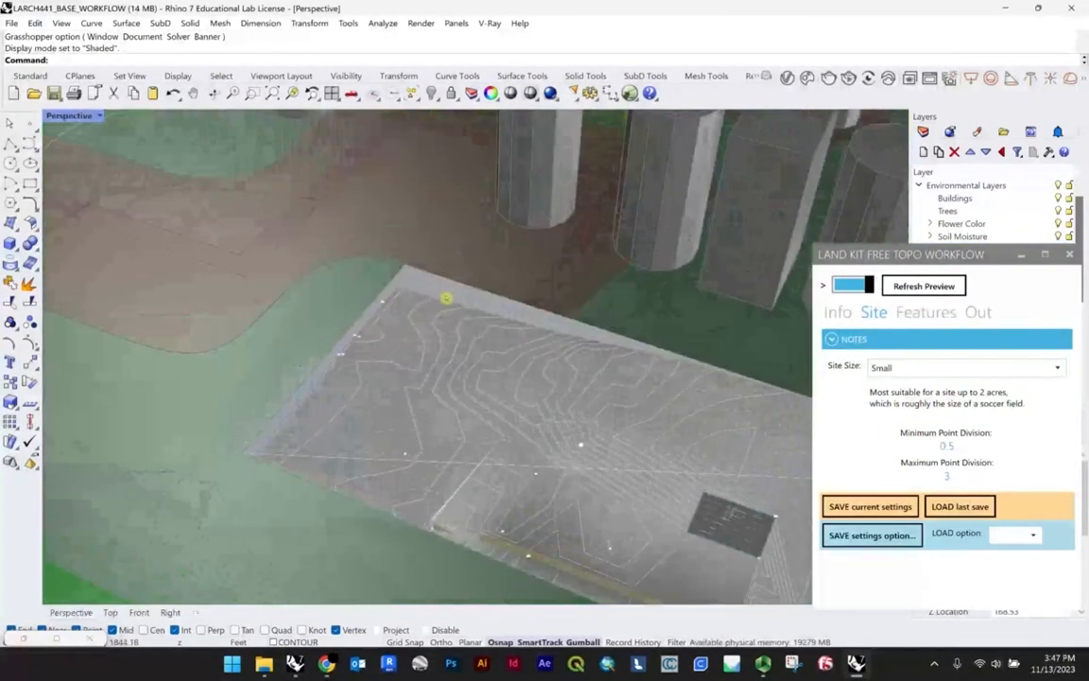
Step: Turn off the live topography preview and snap the long edge breakline's end point onto the plaza's corner
click(421, 277)
scroll(397, 298, up, 4)
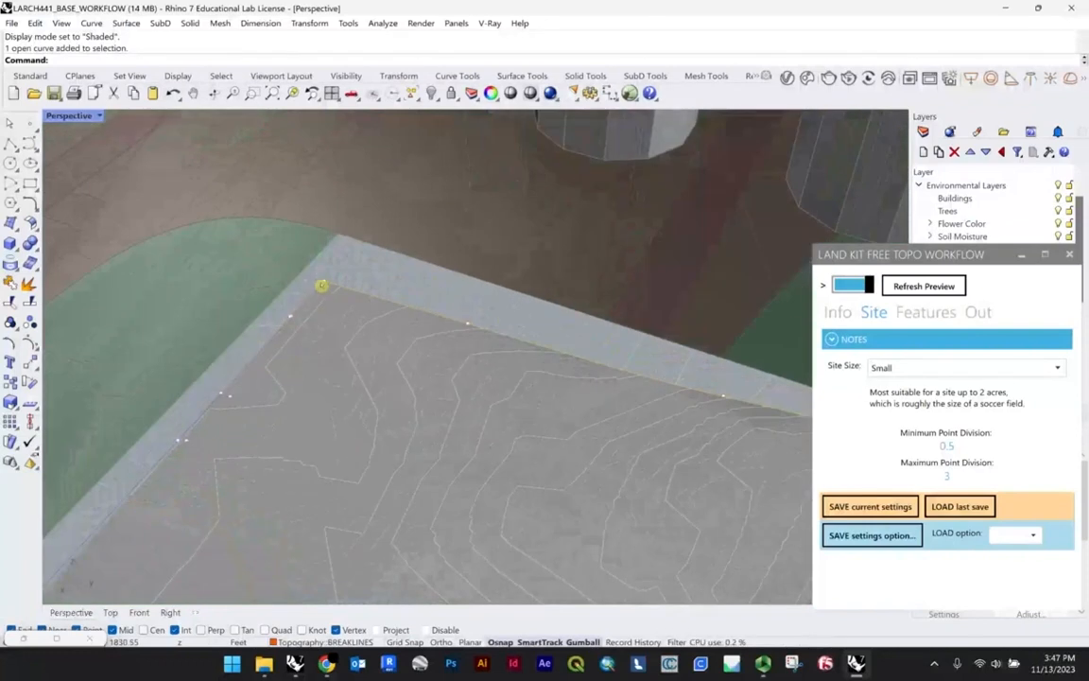
click(867, 287)
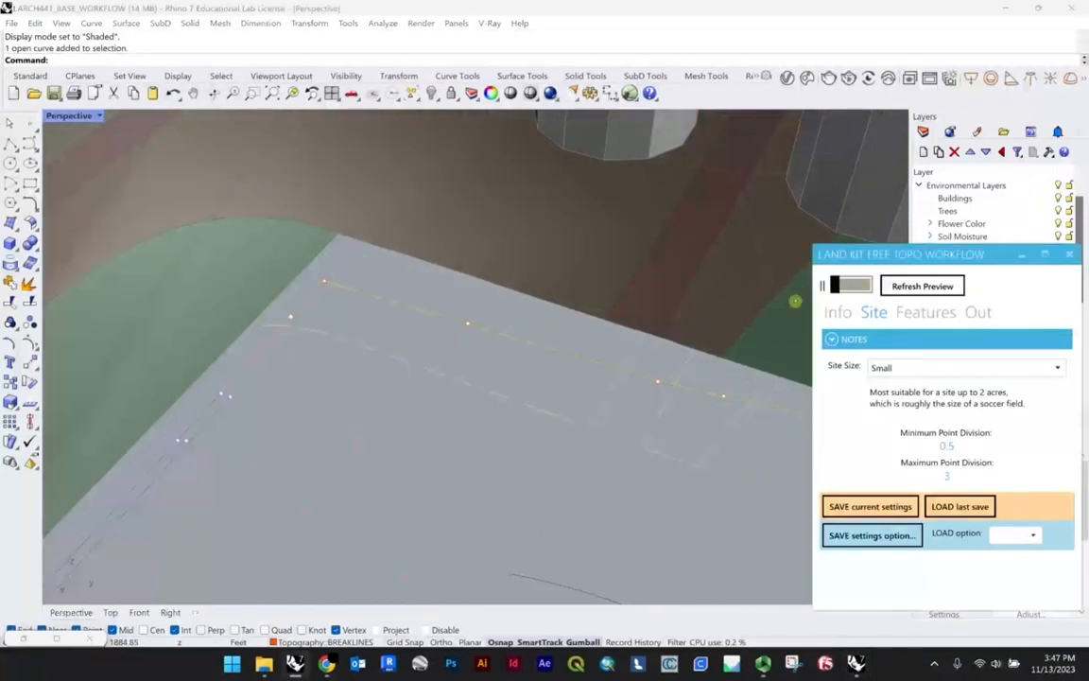
drag(328, 286, 337, 233)
scroll(465, 324, down, 2)
drag(466, 324, 462, 285)
Step: Select the breaklines and points along the adjacent short edge and move them from their line end to the site corner
scroll(325, 319, up, 4)
click(327, 319)
right_drag(404, 298, 354, 335)
scroll(354, 335, up, 2)
shift+drag(334, 286, 331, 283)
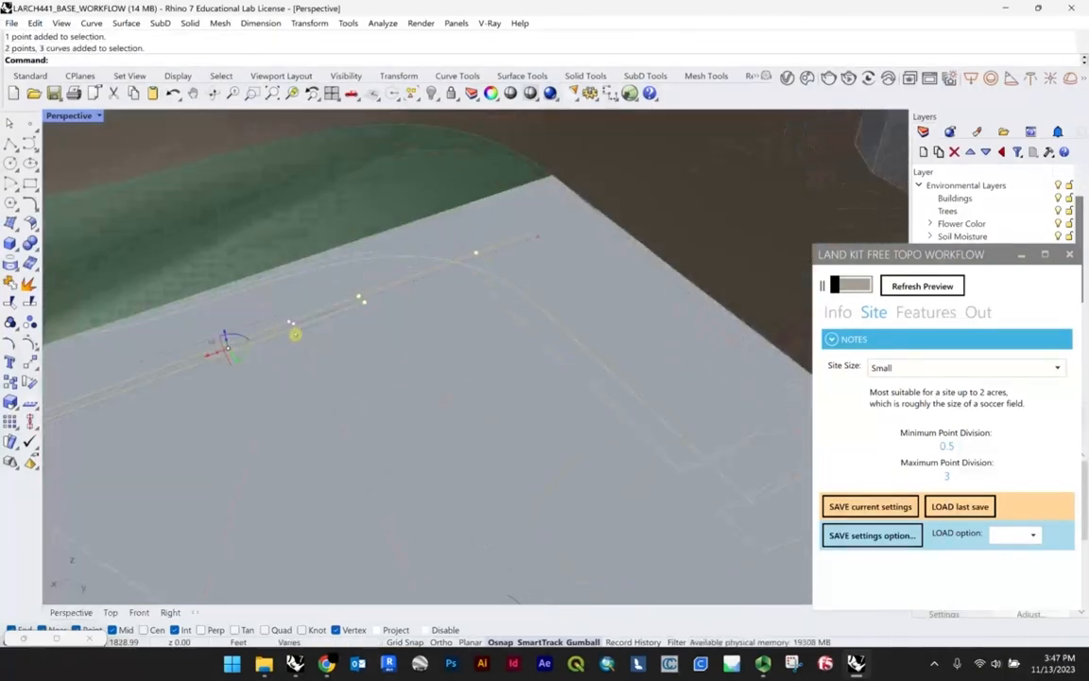
scroll(294, 332, up, 3)
shift+drag(309, 334, 271, 301)
shift+click(548, 224)
scroll(576, 275, down, 8)
right_drag(544, 296, 563, 303)
text(m)
key(Return)
scroll(567, 299, up, 3)
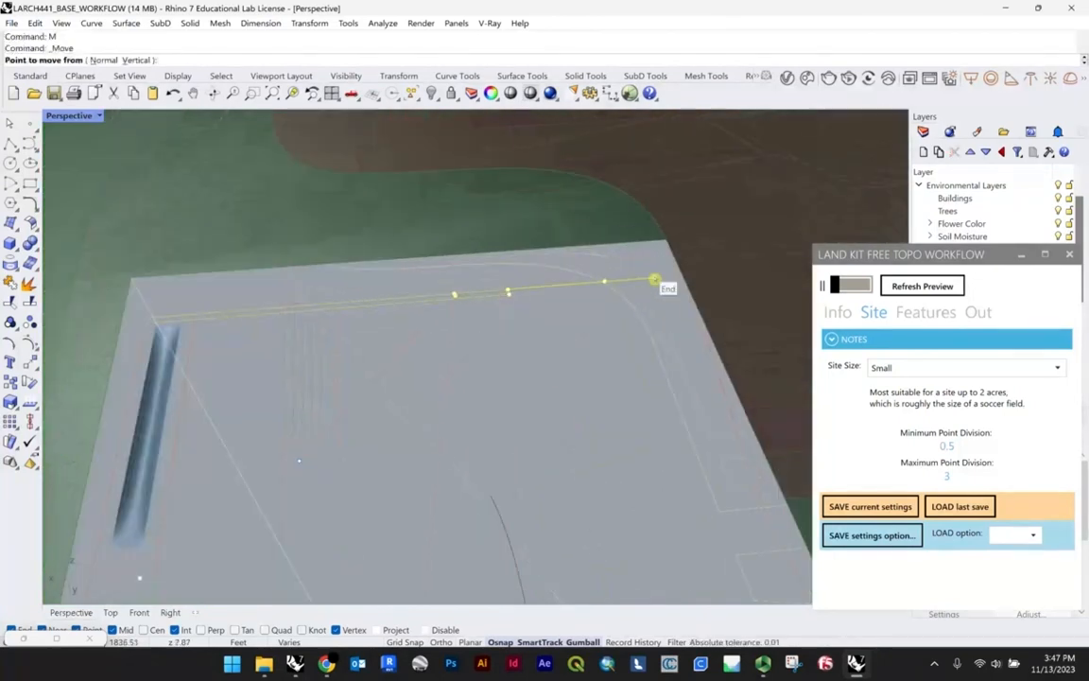
click(650, 275)
click(667, 244)
scroll(530, 271, down, 4)
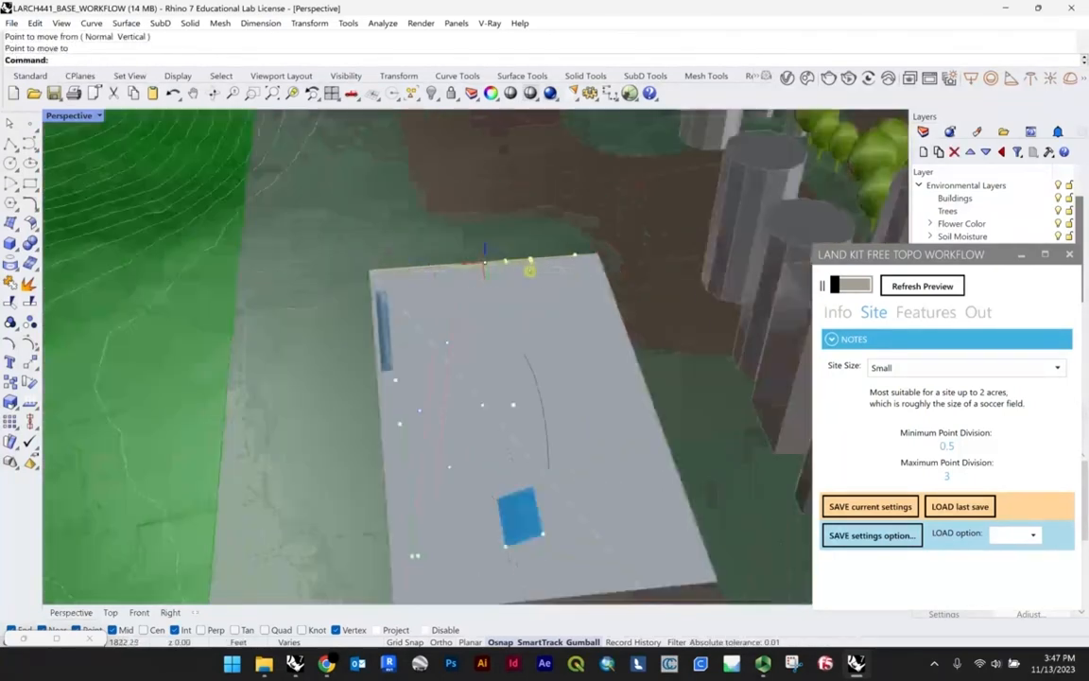
Step: Turn the topography preview back on to regenerate the terrain from the moved breaklines
right_drag(531, 300, 764, 305)
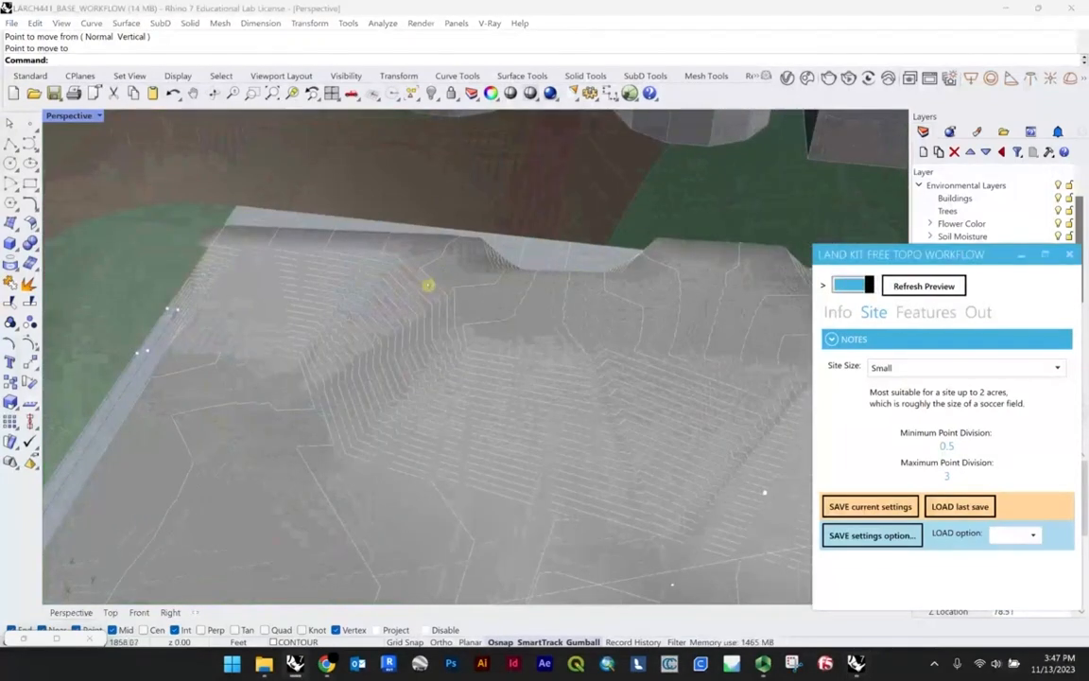
scroll(428, 285, down, 6)
right_drag(503, 269, 549, 267)
scroll(464, 258, up, 5)
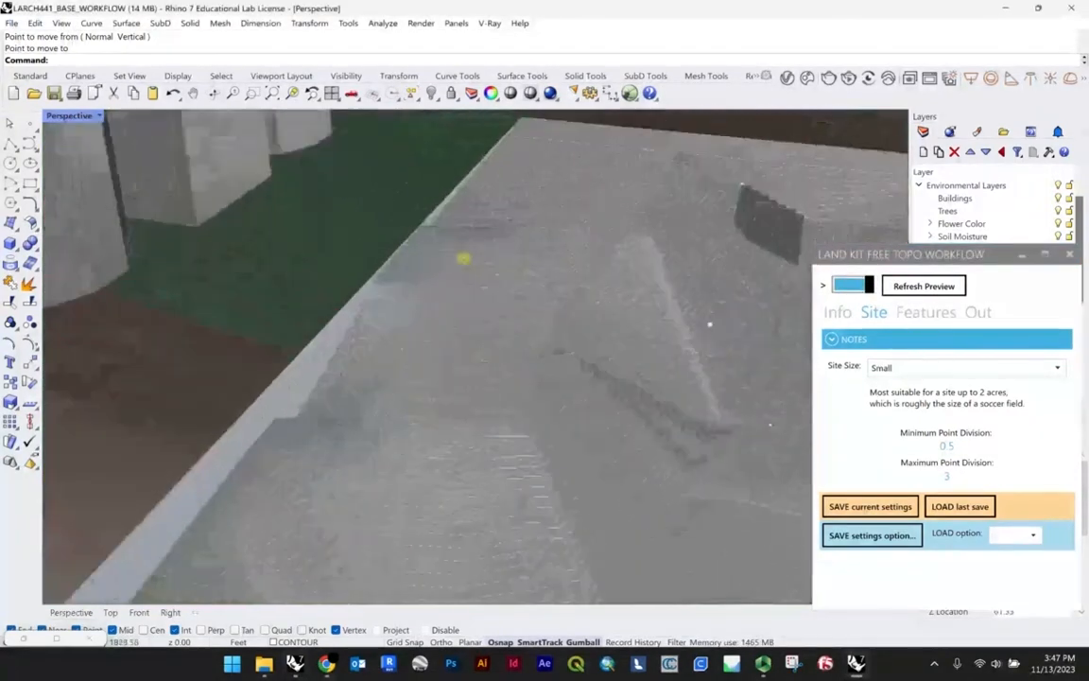
Step: Delete the intermediate curve points of the long edge breakline beside the buildings and refresh the topography preview
right_drag(464, 258, 431, 191)
scroll(326, 321, up, 4)
scroll(397, 301, down, 5)
scroll(416, 290, up, 3)
right_drag(450, 269, 394, 291)
scroll(394, 291, up, 3)
click(385, 279)
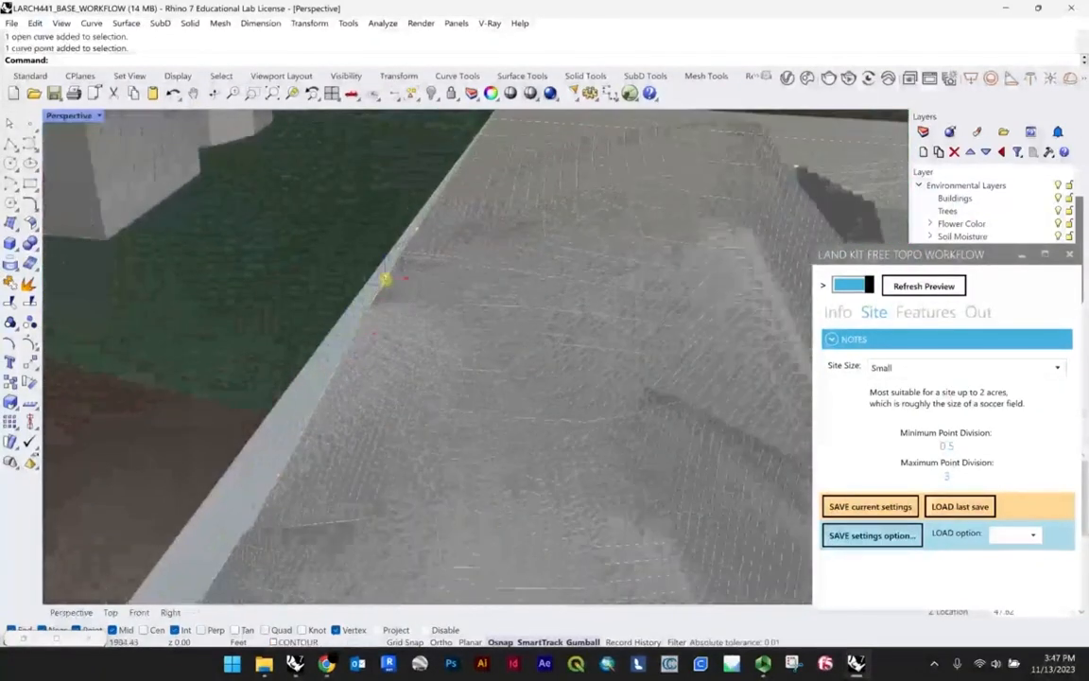
scroll(401, 269, down, 5)
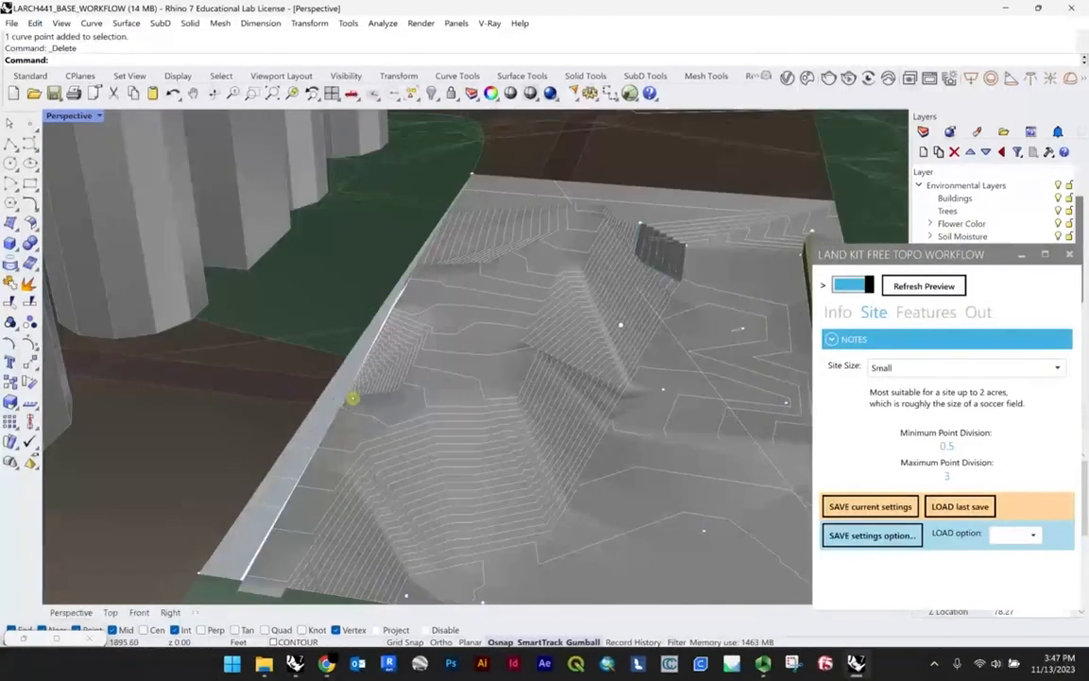
scroll(368, 382, up, 5)
scroll(378, 377, down, 4)
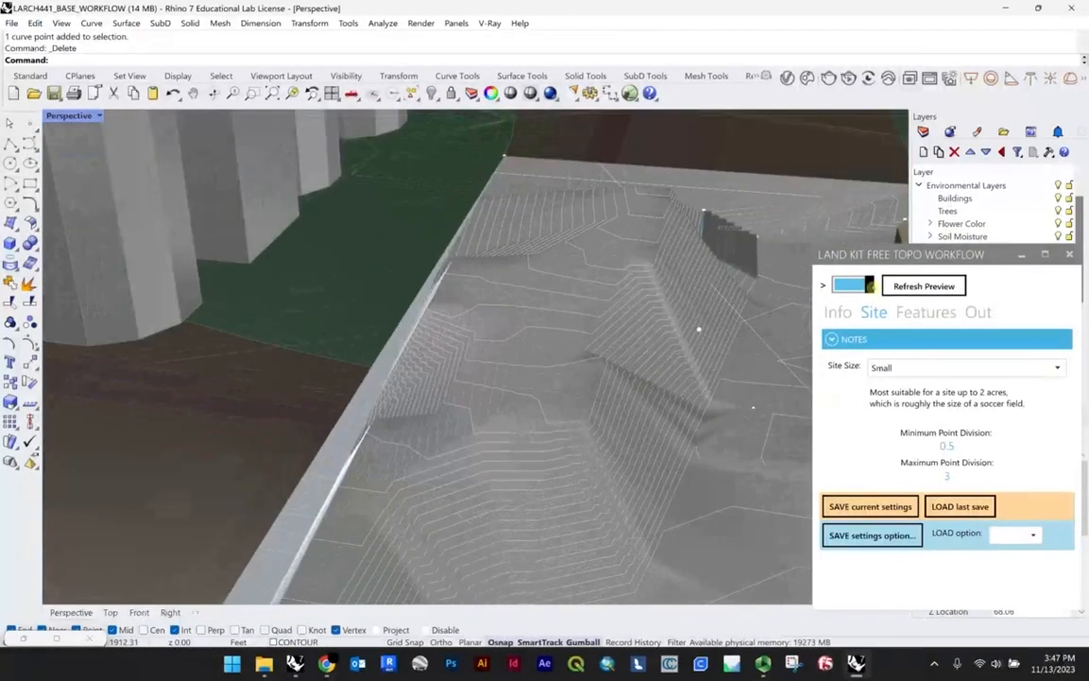
click(910, 287)
scroll(405, 386, down, 2)
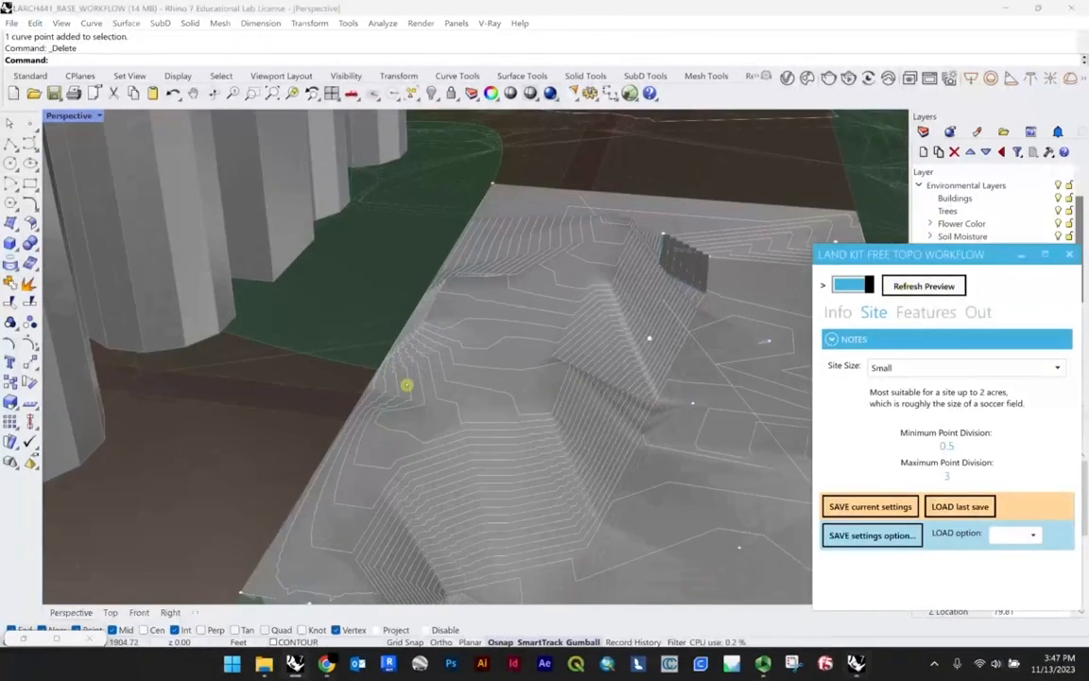
Step: Slide the stair surface sideways along the slope to a new position in the topography
right_drag(406, 385, 417, 371)
scroll(344, 442, up, 3)
right_drag(343, 442, 698, 218)
scroll(696, 241, up, 6)
scroll(649, 273, down, 7)
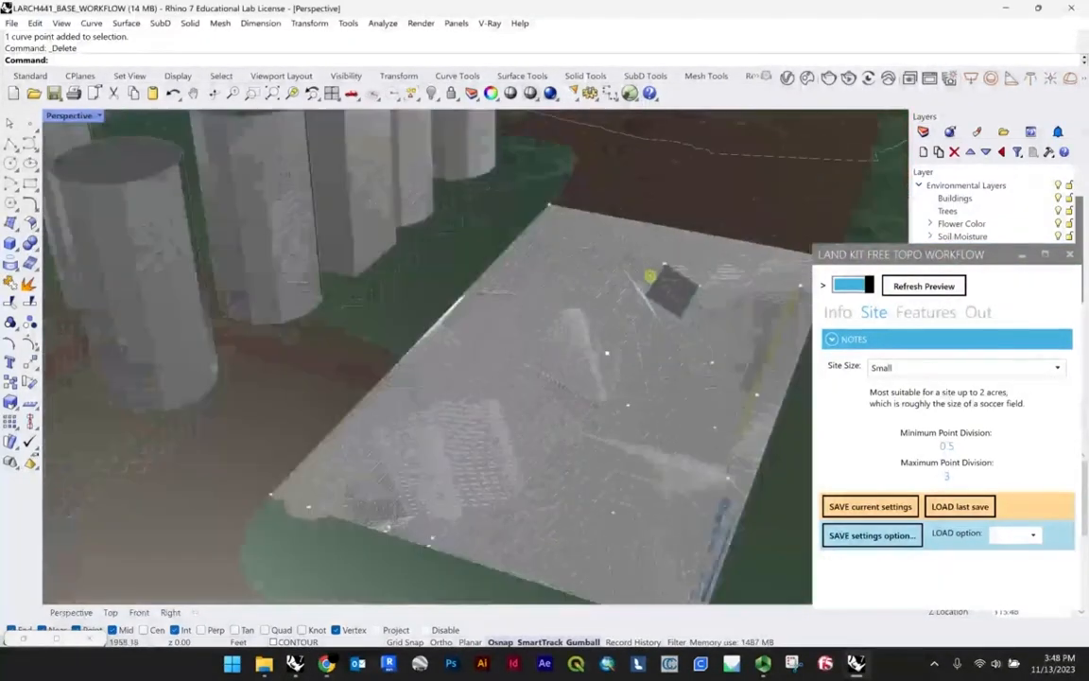
scroll(628, 286, up, 5)
click(624, 287)
right_drag(626, 284, 651, 374)
drag(651, 374, 498, 365)
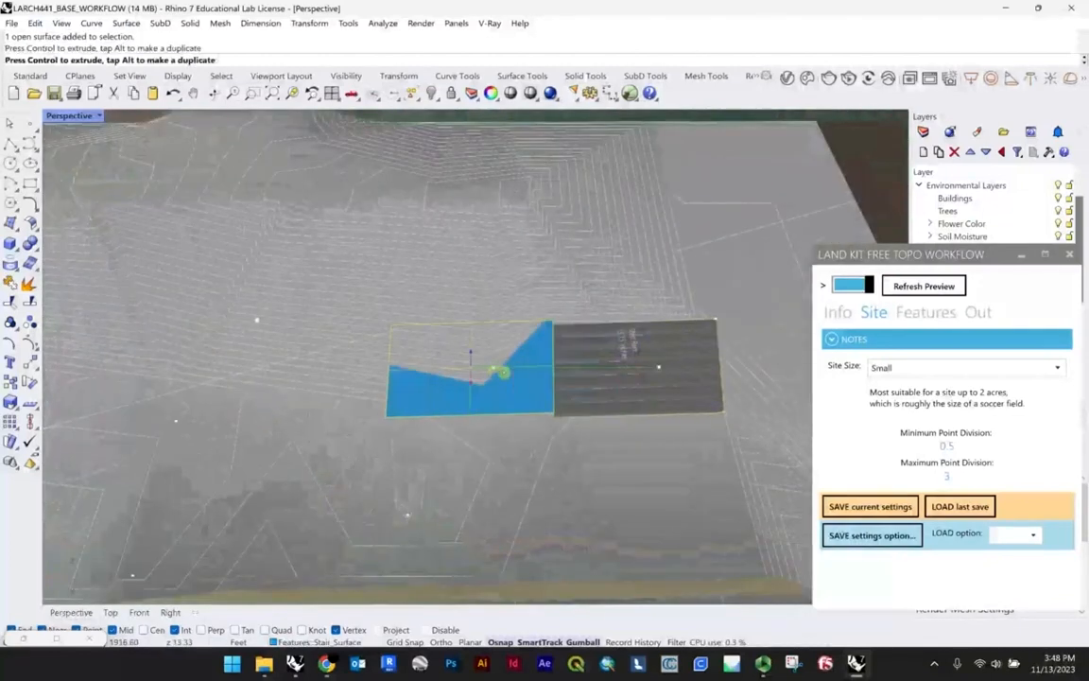
right_drag(621, 410, 603, 437)
scroll(406, 350, up, 4)
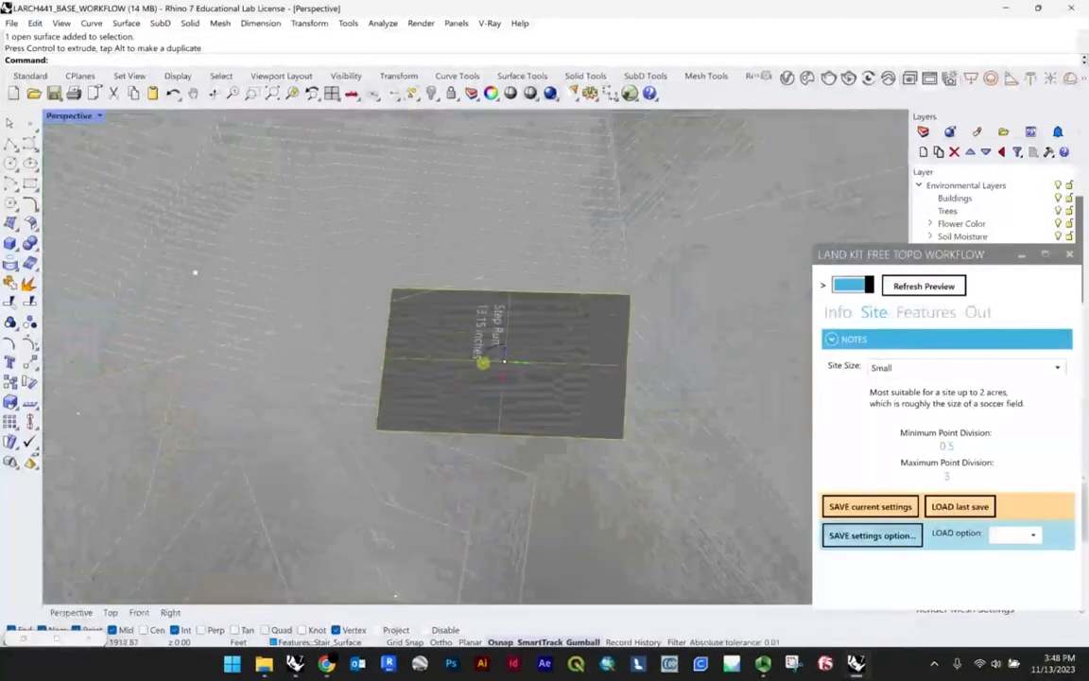
Step: Try a rotated orientation for the stair surface, check how the steps meet the slope, and undo the rotation
drag(496, 350, 541, 359)
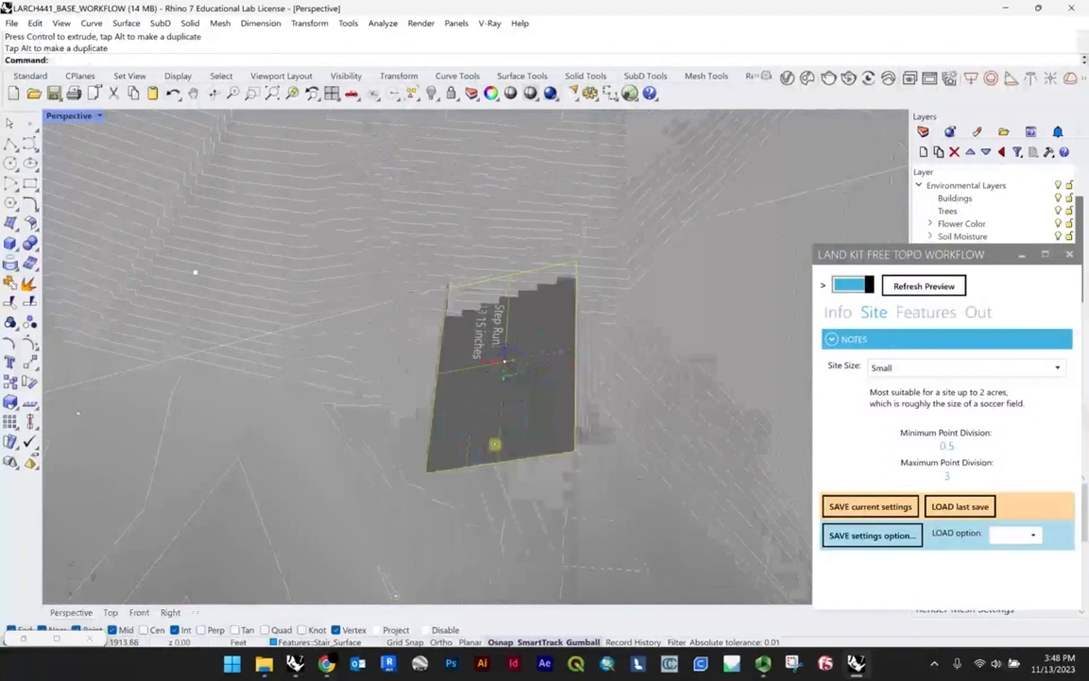
scroll(542, 429, down, 6)
right_drag(541, 430, 605, 404)
scroll(545, 394, up, 6)
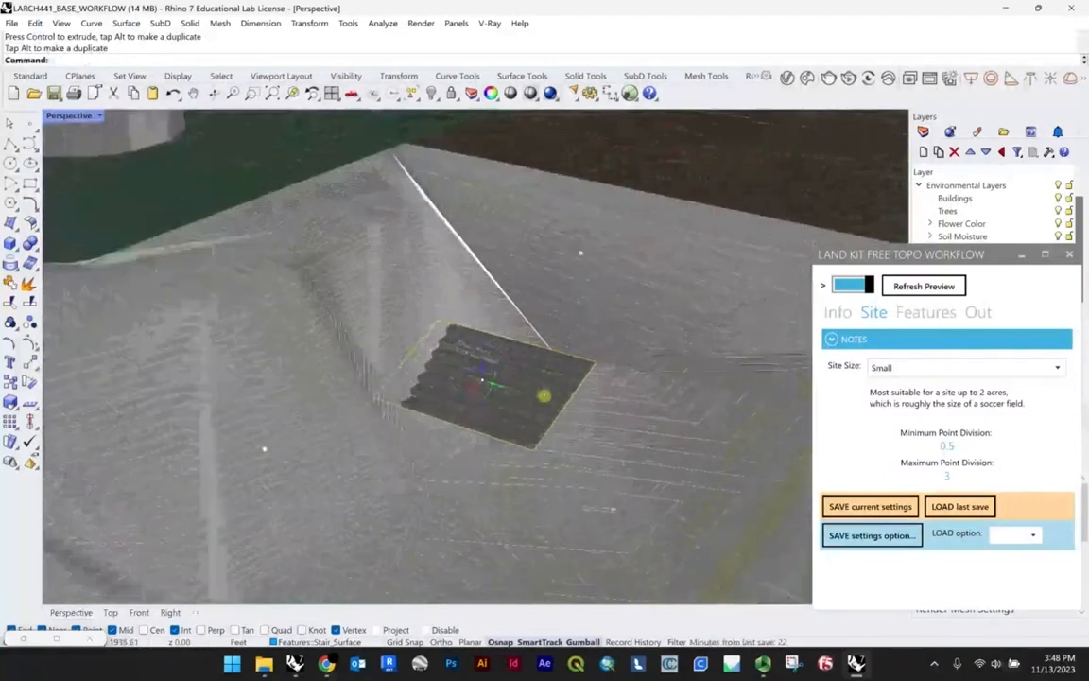
right_drag(473, 379, 542, 385)
scroll(498, 389, down, 7)
scroll(610, 361, up, 6)
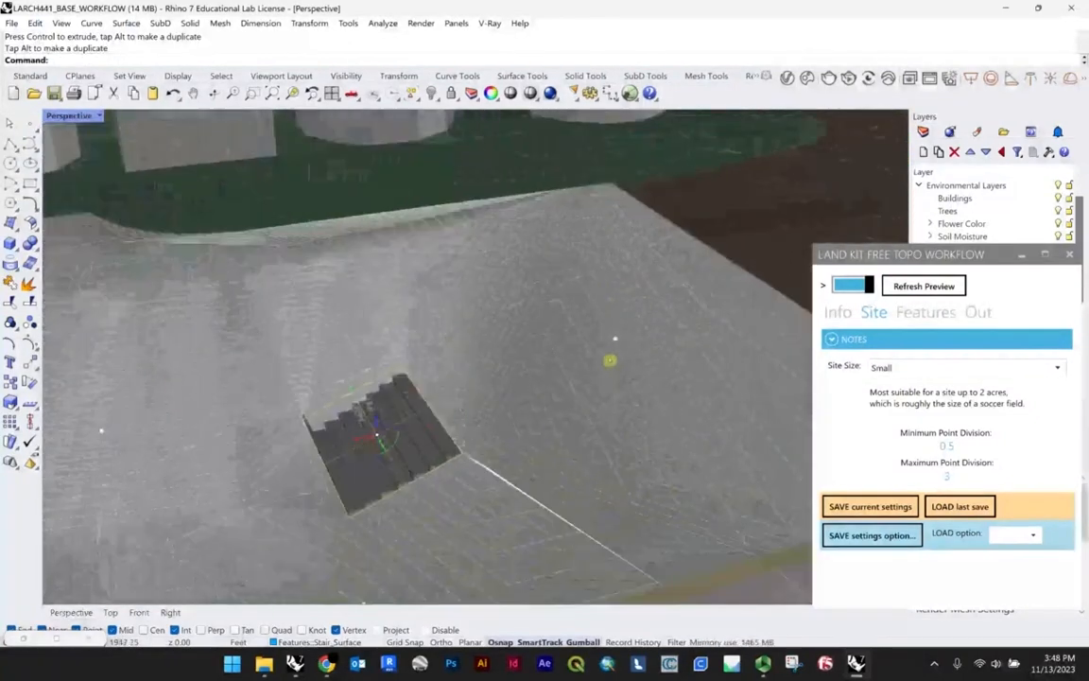
key(ctrl+z)
Step: Move the breakline running past the stair surface towards the wall and refresh the topography preview
right_drag(537, 388, 429, 328)
scroll(561, 418, down, 7)
scroll(428, 328, up, 6)
click(424, 330)
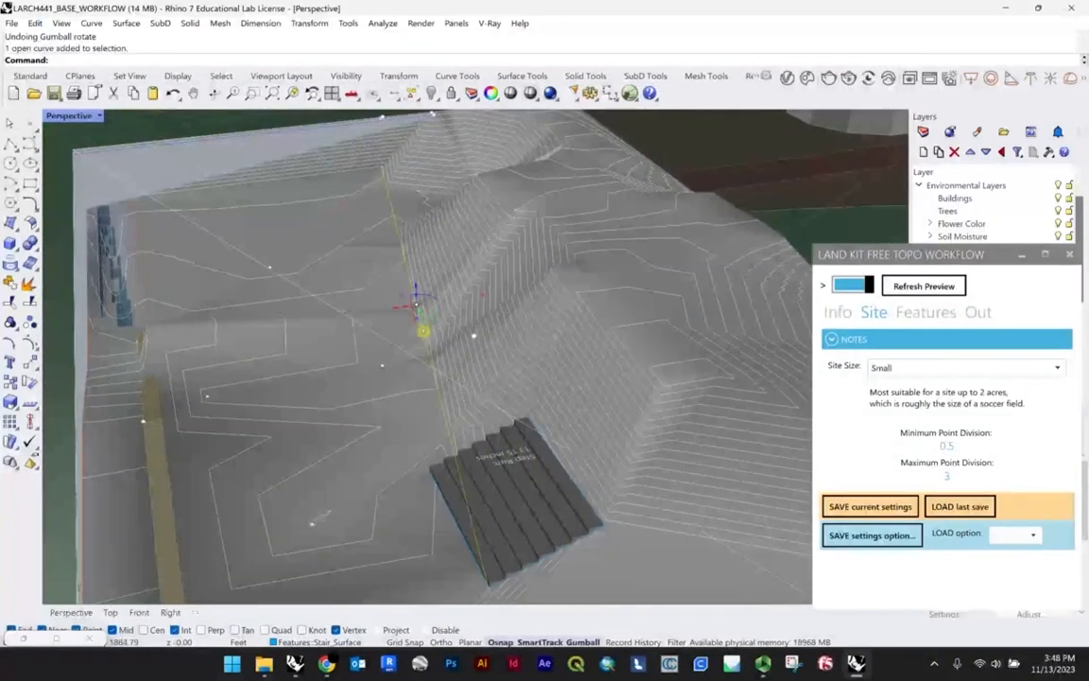
drag(392, 313, 255, 327)
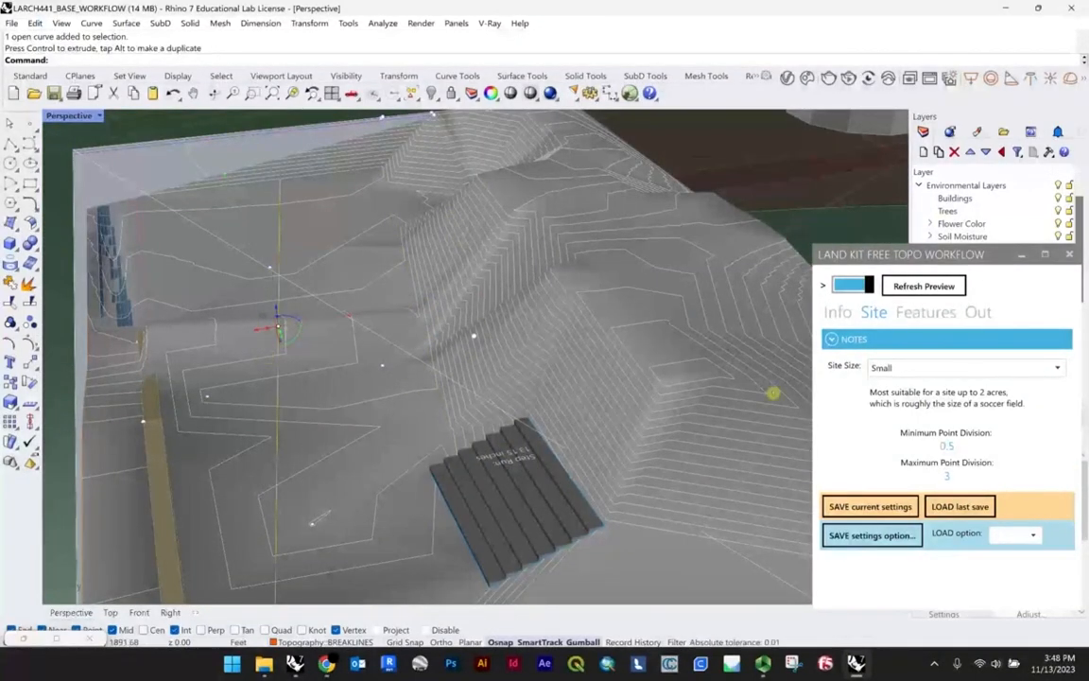
click(928, 289)
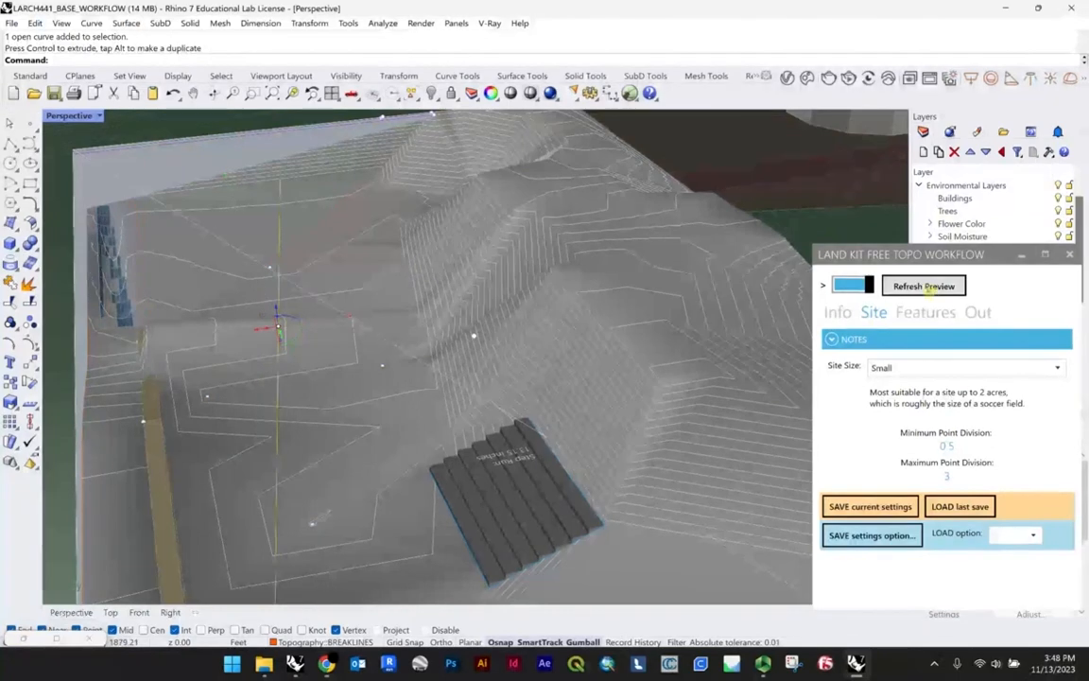
Step: Examine the wall beside the stair, select its end spot point, and shift the workflow window to uncover more layers
scroll(414, 342, down, 4)
right_drag(418, 329, 324, 357)
scroll(490, 206, up, 4)
scroll(497, 285, down, 4)
scroll(435, 349, up, 2)
right_drag(447, 331, 401, 320)
click(364, 268)
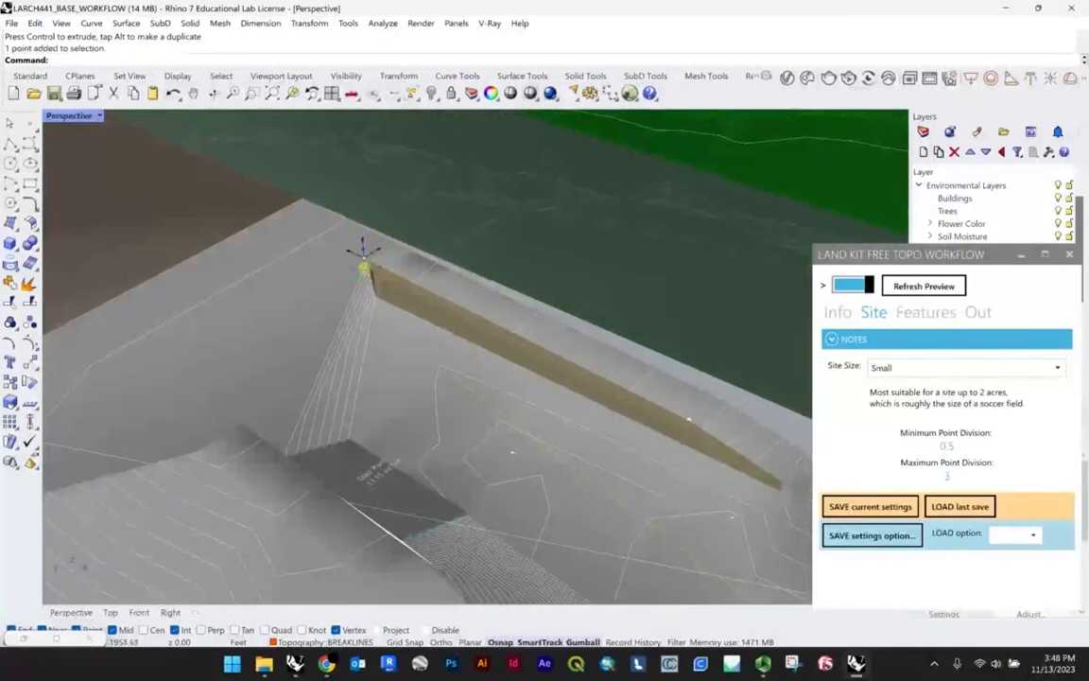
scroll(364, 268, down, 4)
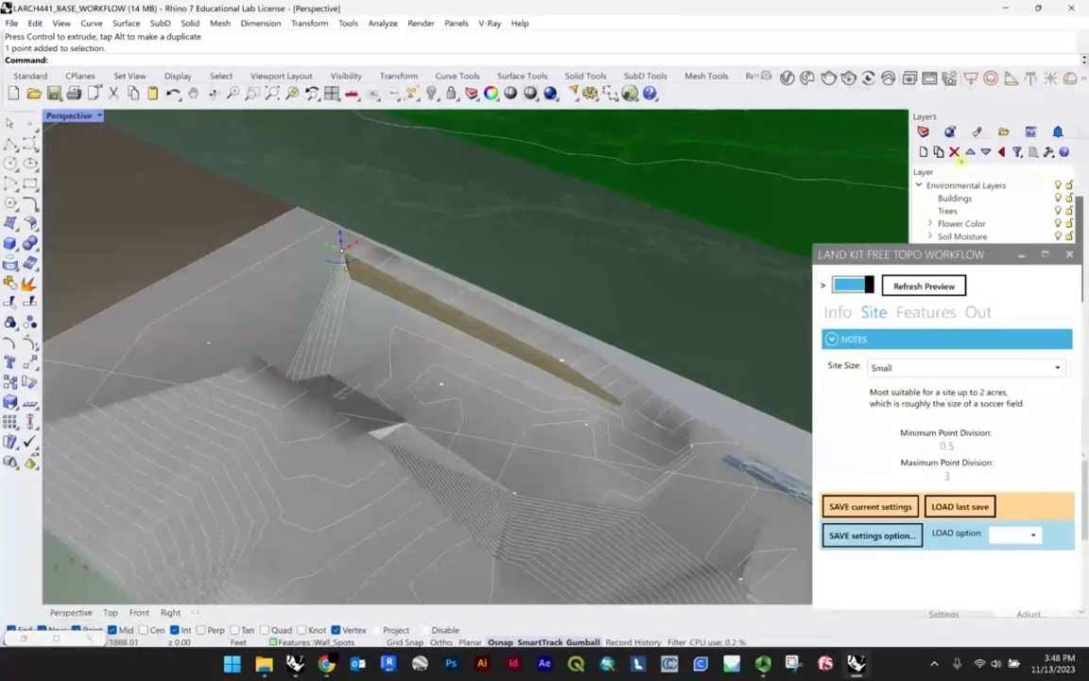
drag(957, 255, 950, 286)
scroll(586, 377, up, 5)
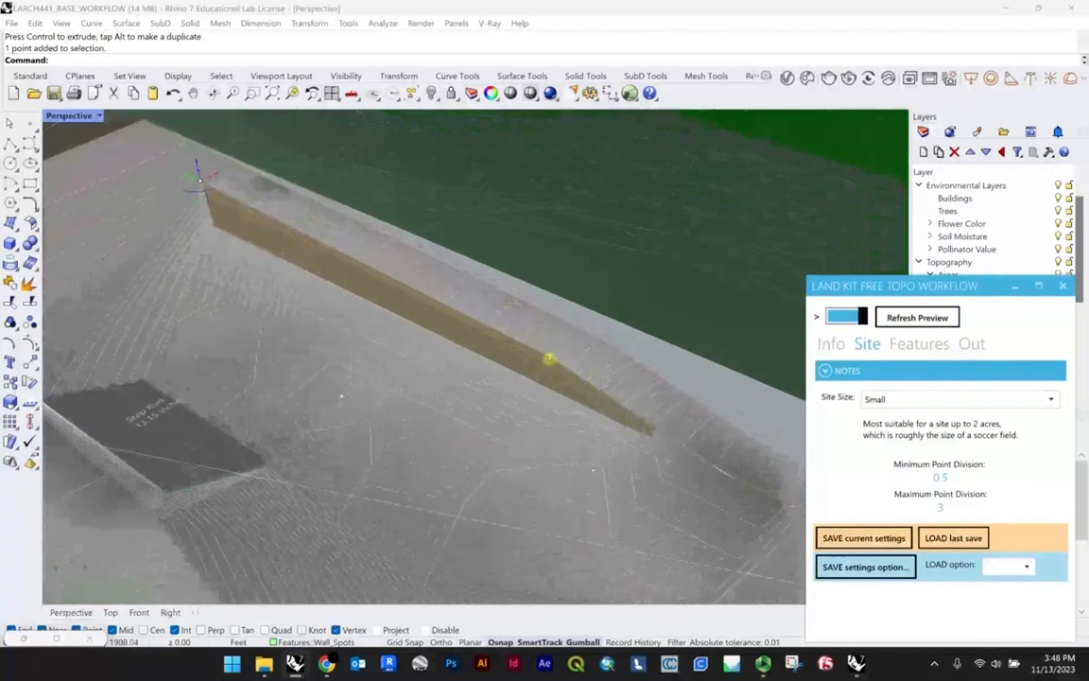
Step: Raise the wall spot point at the middle of the wall
shift+click(552, 361)
drag(355, 244, 355, 186)
scroll(475, 264, down, 7)
scroll(503, 293, down, 3)
Step: Raise the wall spot point at the low end of the wall, near the blue strip
right_drag(503, 293, 440, 280)
scroll(528, 291, up, 4)
scroll(454, 288, down, 5)
scroll(504, 321, up, 10)
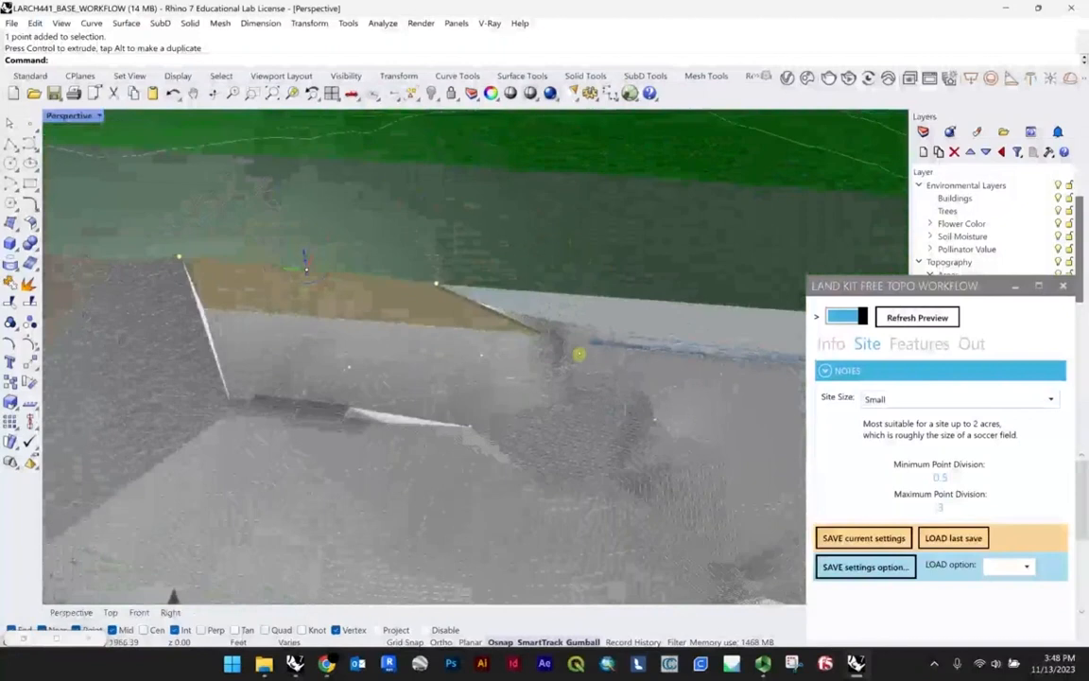
right_drag(478, 324, 455, 321)
click(453, 339)
scroll(454, 320, down, 8)
drag(567, 257, 554, 239)
right_drag(519, 289, 607, 282)
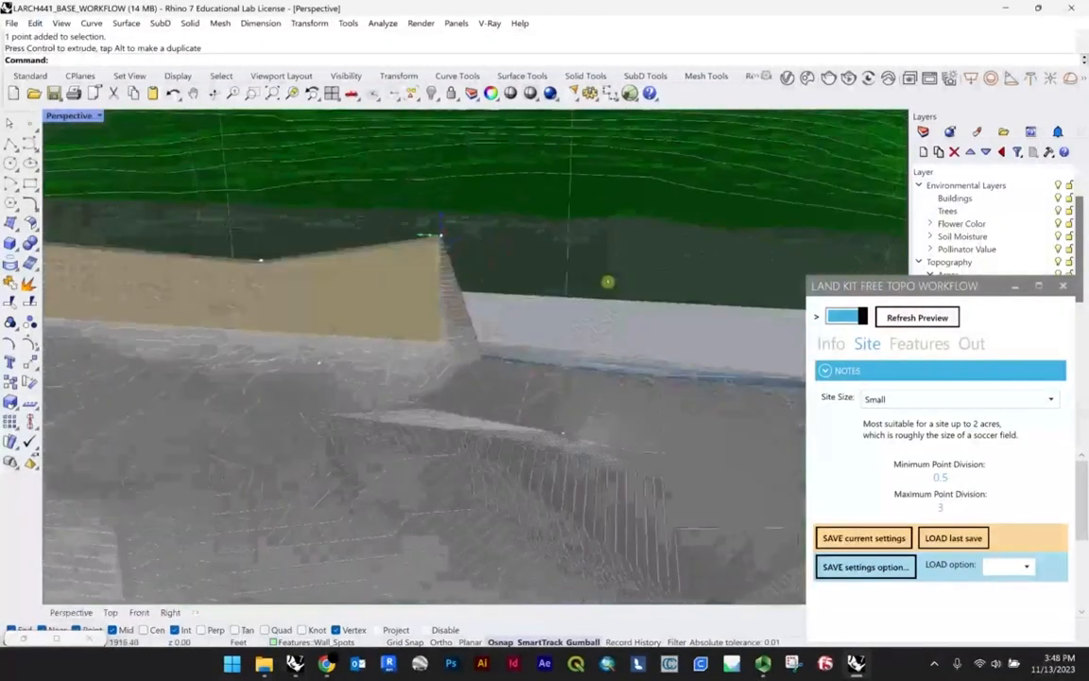
Step: Snap the topography line's end point beyond the wall onto the site corner past the blue strip
scroll(454, 252, up, 2)
scroll(435, 246, down, 3)
right_drag(413, 238, 288, 243)
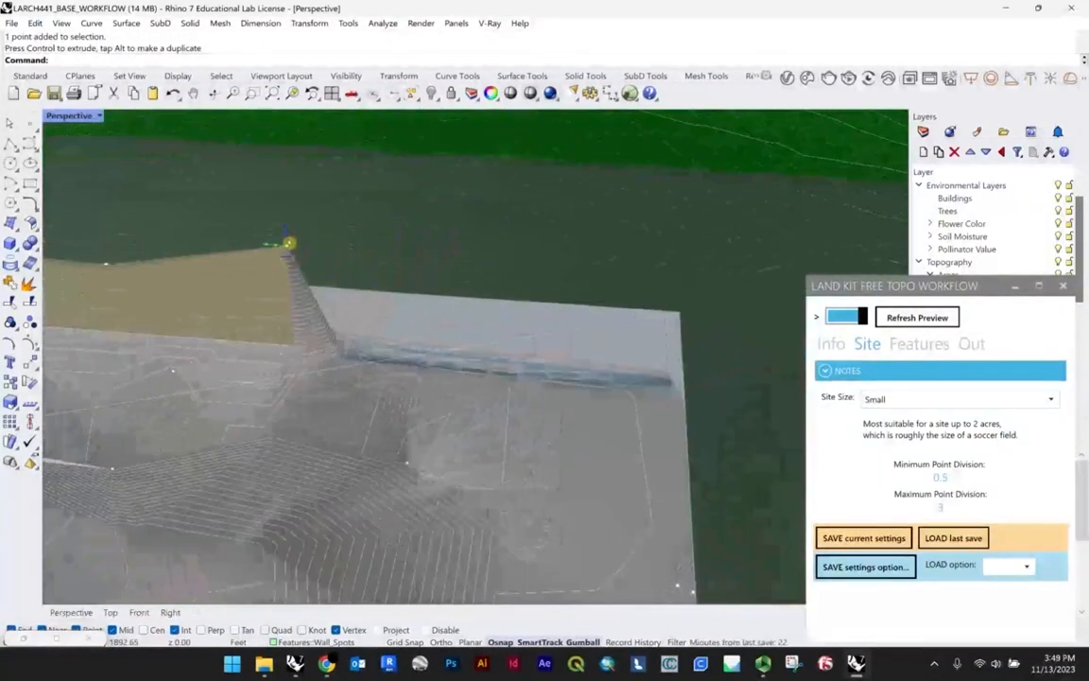
drag(286, 244, 569, 319)
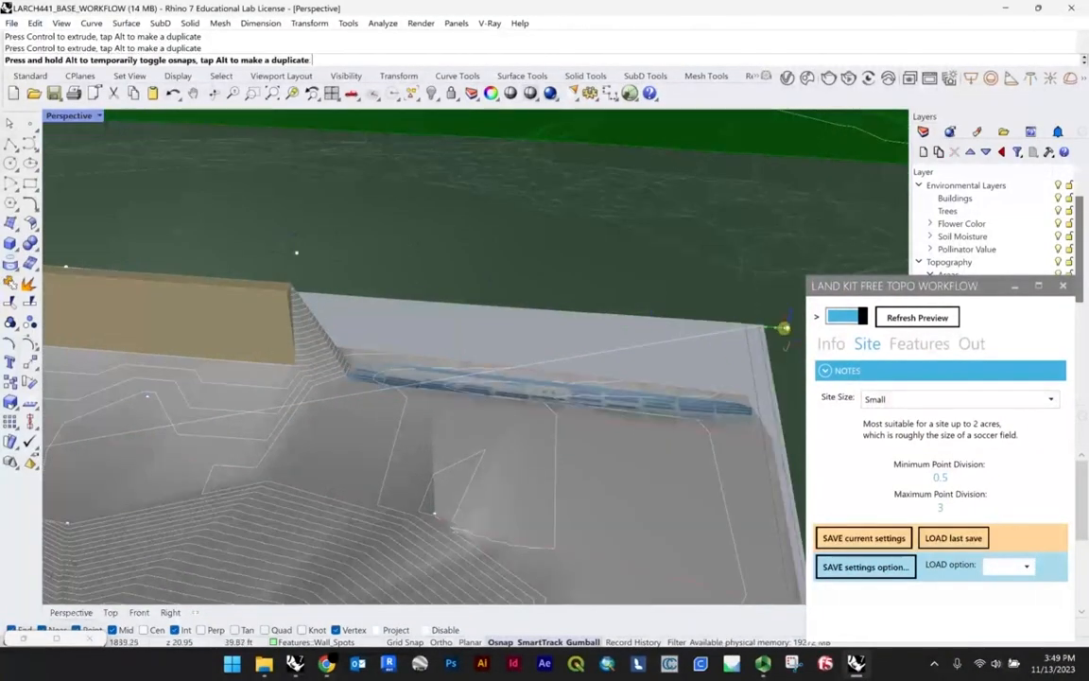
drag(759, 329, 763, 326)
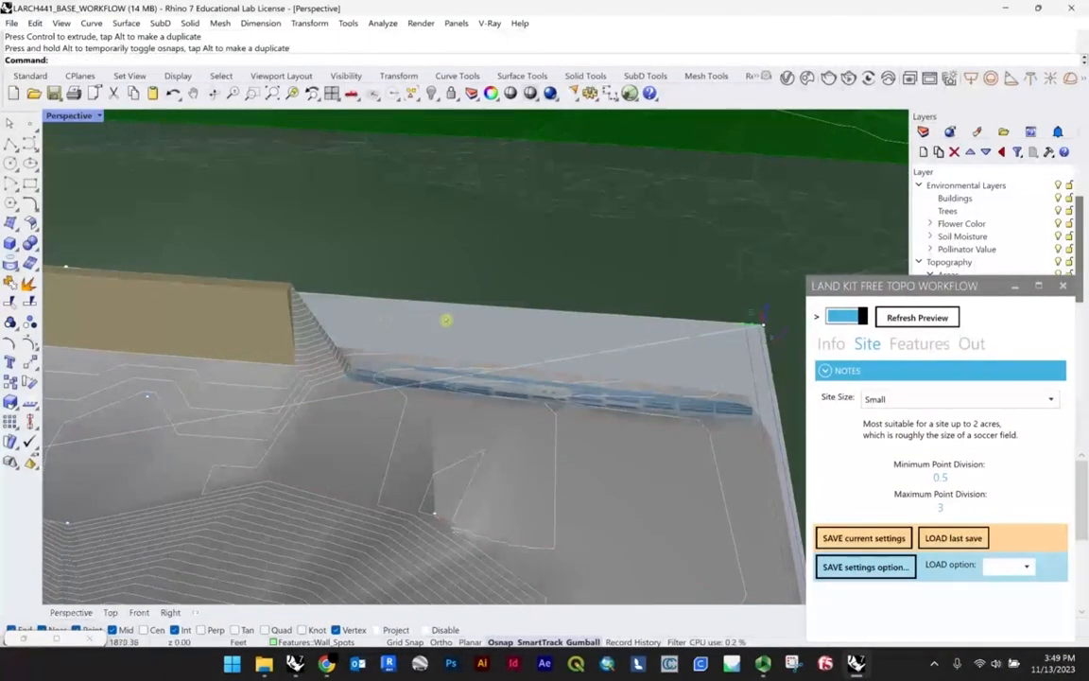
Step: Select the breakline behind the blue strip and snap its end point onto the same site corner
scroll(447, 320, down, 4)
click(546, 353)
right_drag(548, 353, 624, 377)
scroll(651, 376, up, 4)
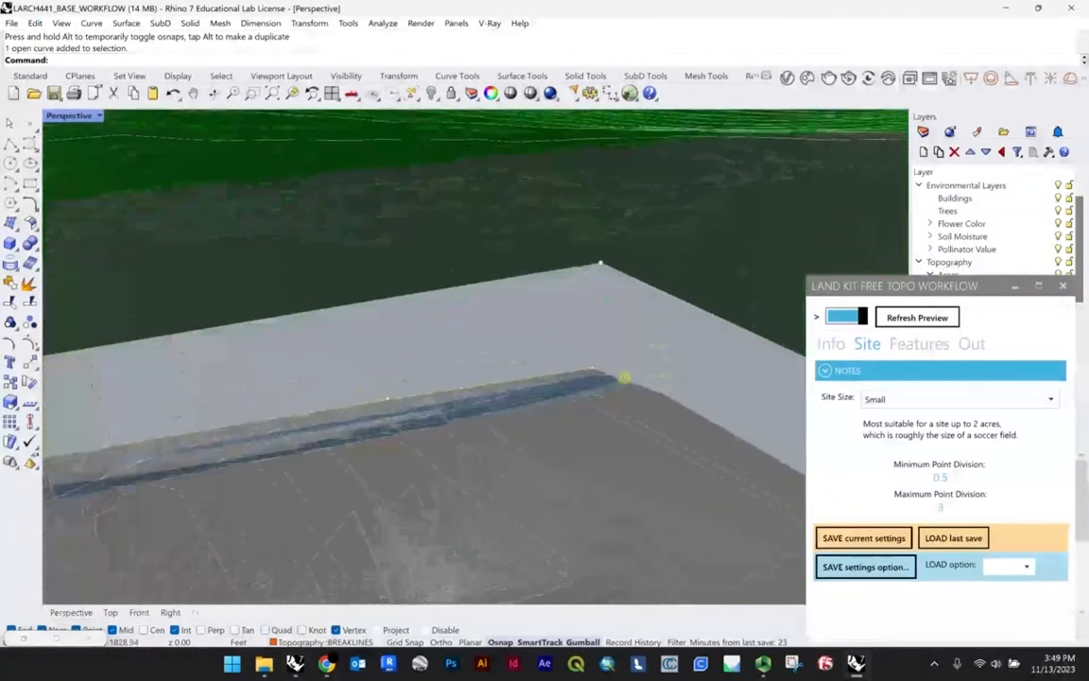
click(597, 370)
drag(597, 371, 602, 264)
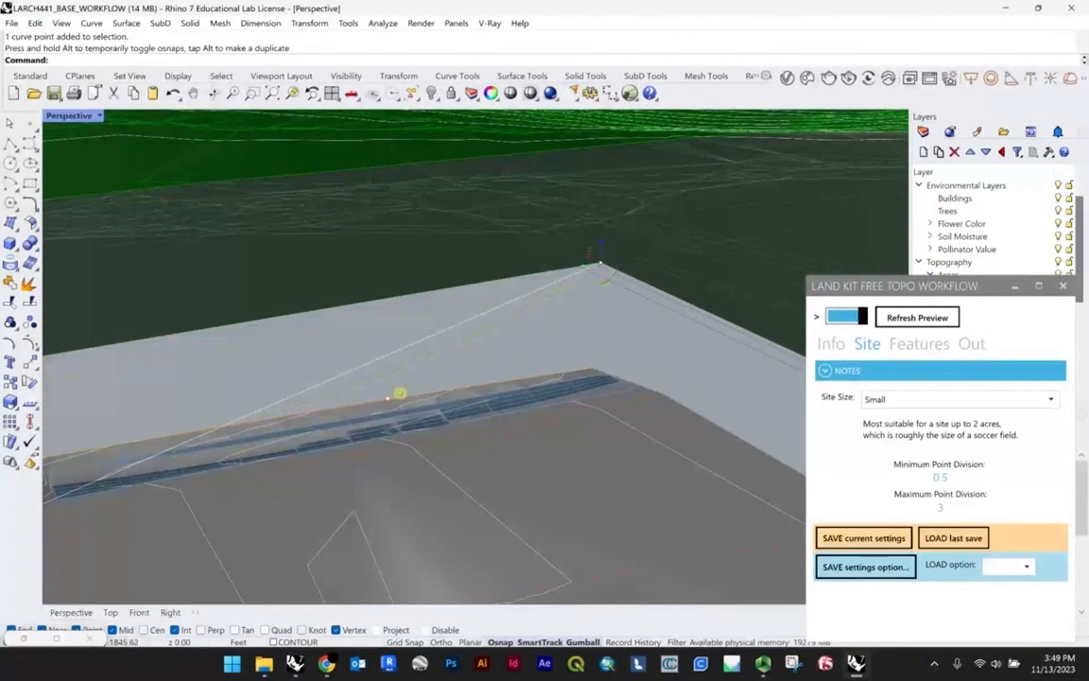
Step: Delete the intermediate curve points of the breakline running between the site corner and the wall
click(388, 398)
key(Delete)
scroll(388, 397, down, 3)
right_drag(388, 397, 397, 346)
scroll(563, 260, up, 2)
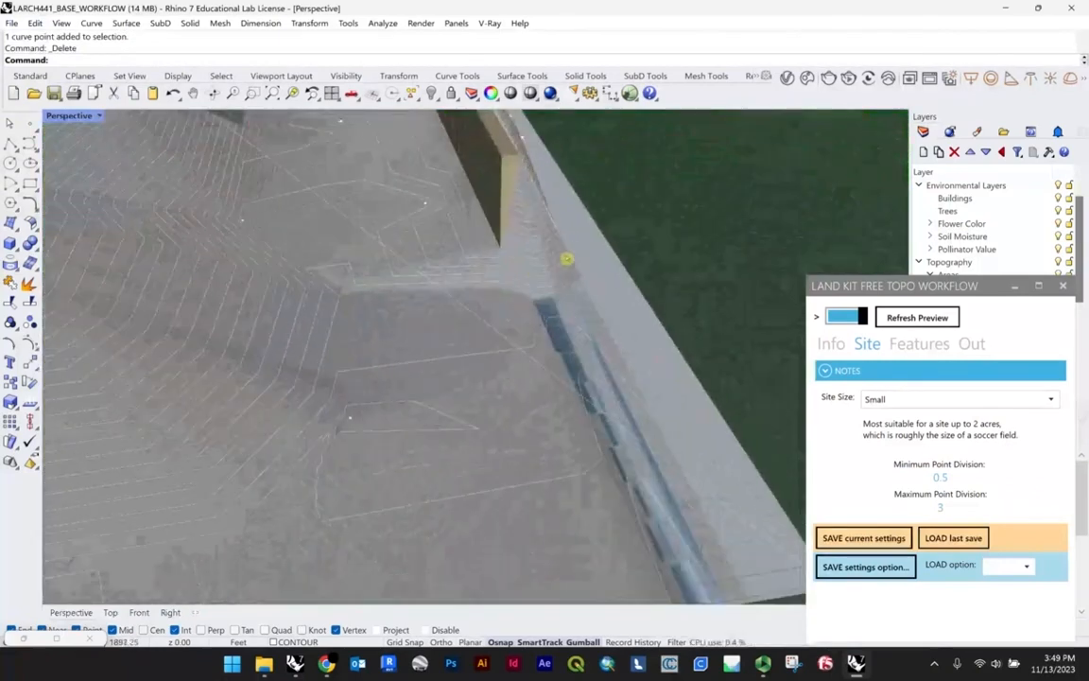
click(573, 259)
key(Delete)
scroll(563, 233, down, 5)
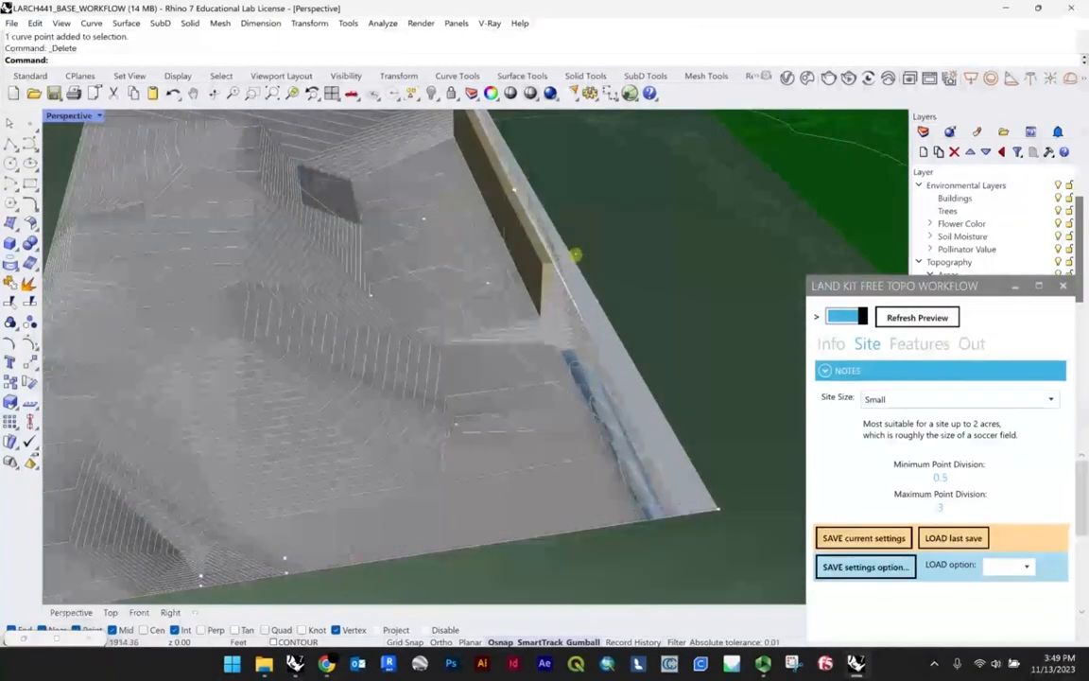
Step: Try deleting the breakline between the low end of the wall and the site corner, and undo the deletion
scroll(573, 322, down, 4)
click(575, 321)
scroll(558, 269, up, 3)
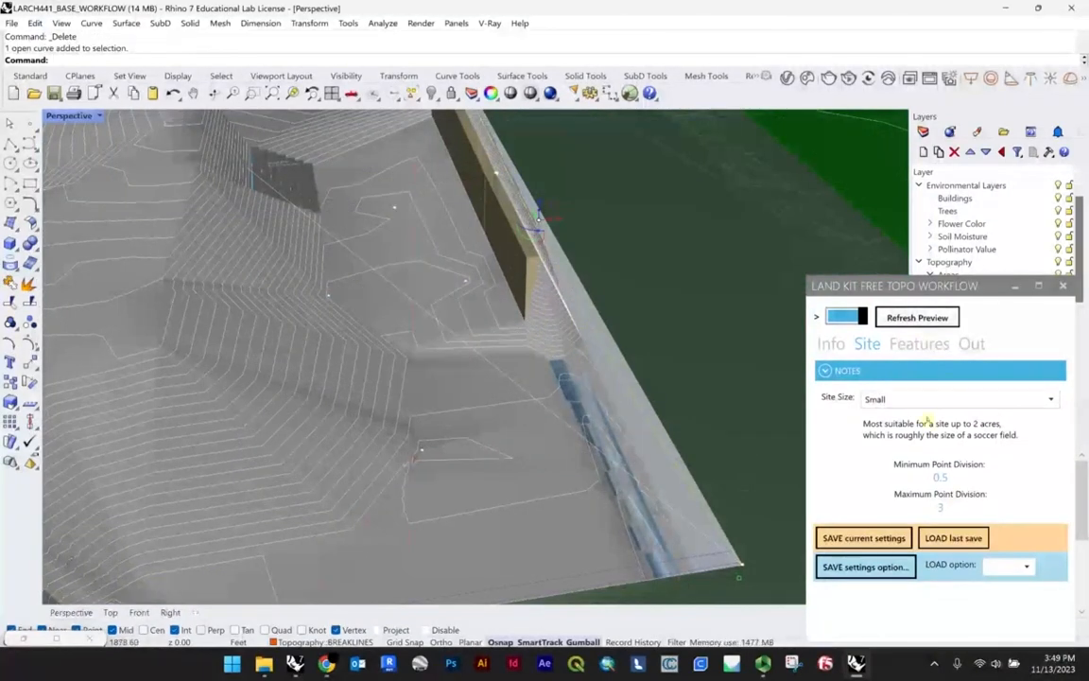
scroll(496, 365, down, 5)
scroll(488, 369, up, 5)
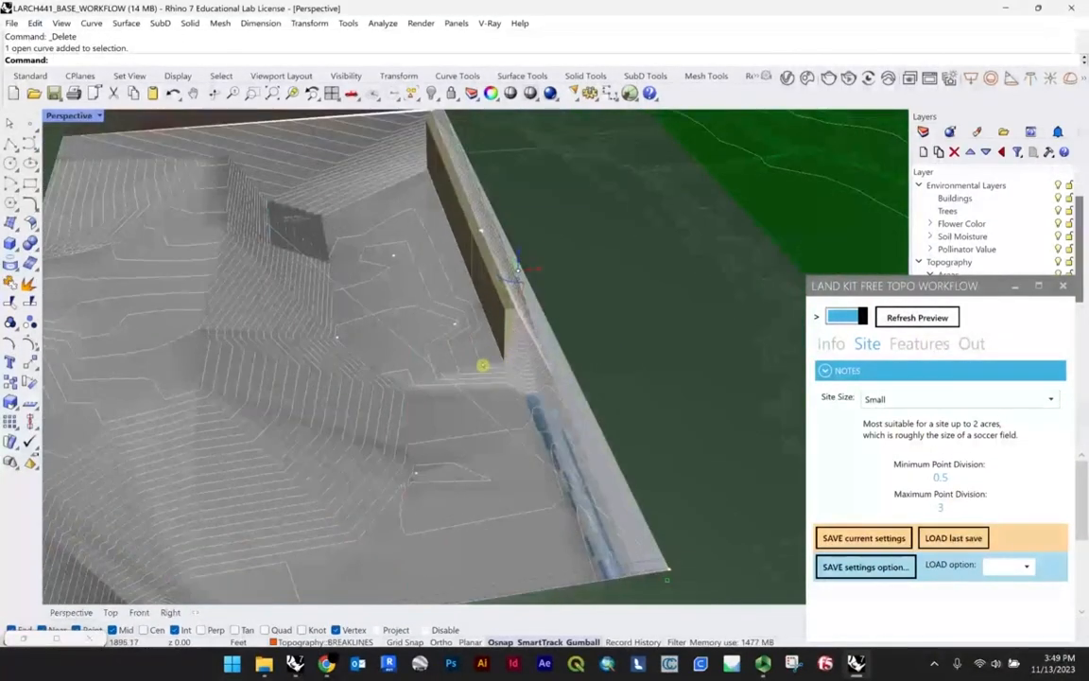
key(Delete)
click(565, 366)
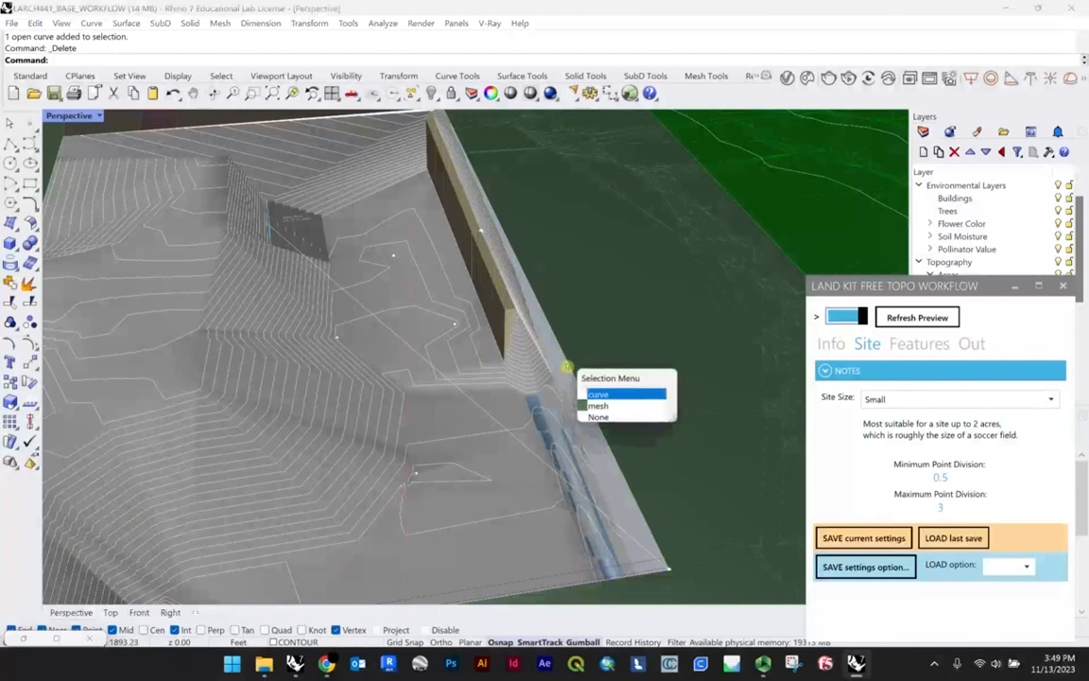
click(565, 396)
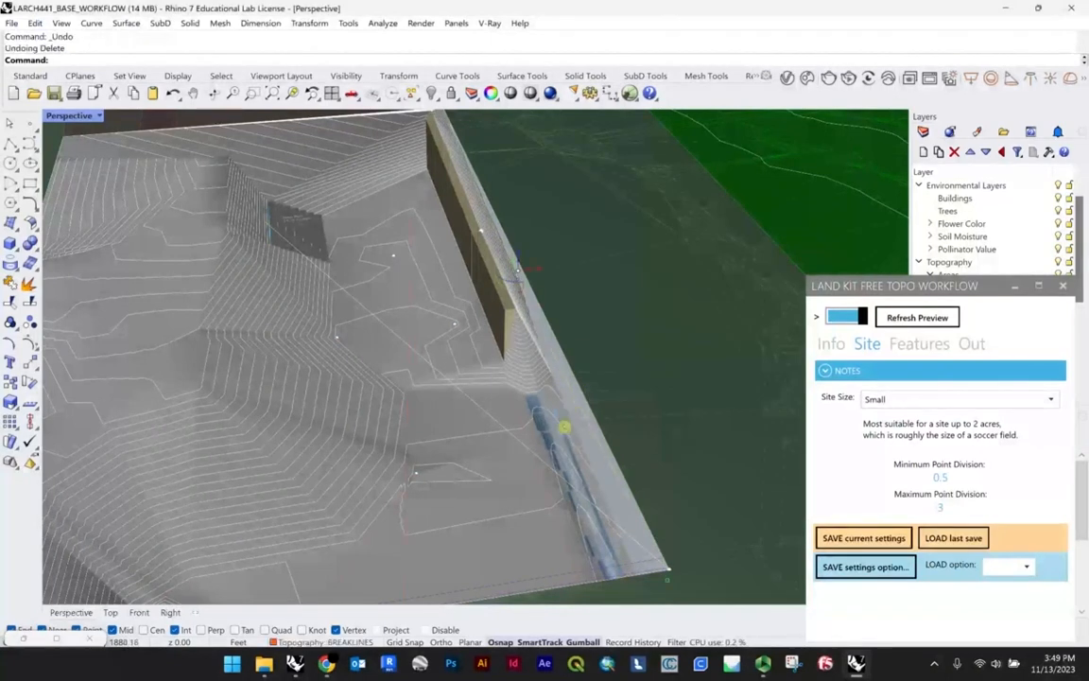
Step: Raise the breakline's curve point behind the low end of the wall by about 5.5 ft to wall-top level and refresh the topography preview
right_drag(565, 427, 582, 423)
click(582, 441)
click(907, 323)
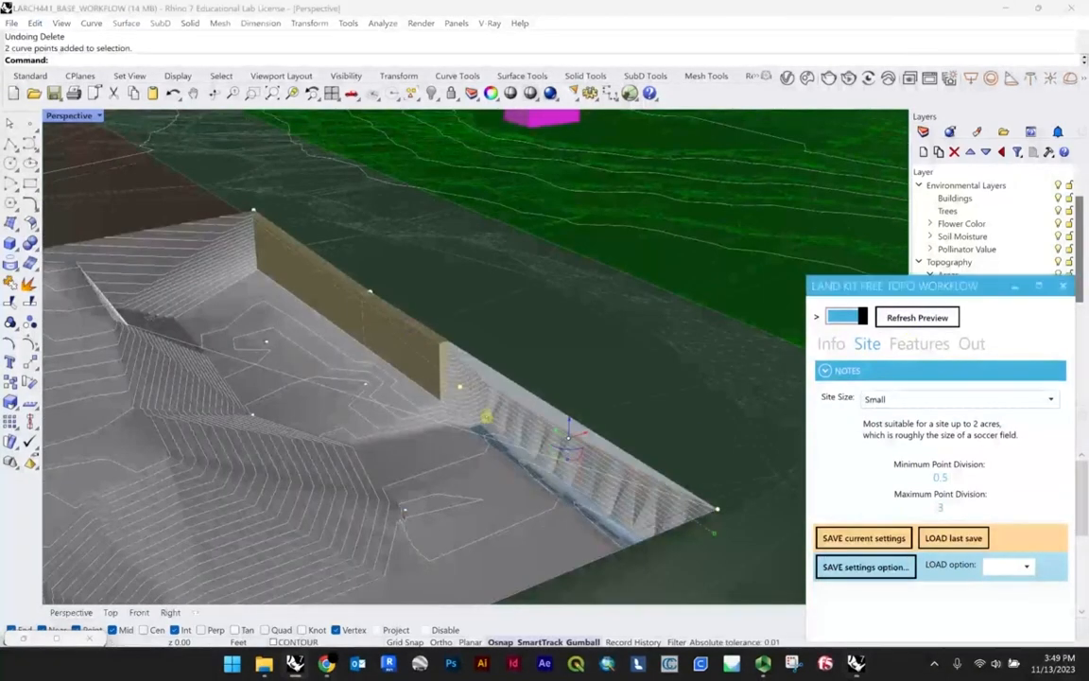
right_drag(487, 416, 335, 428)
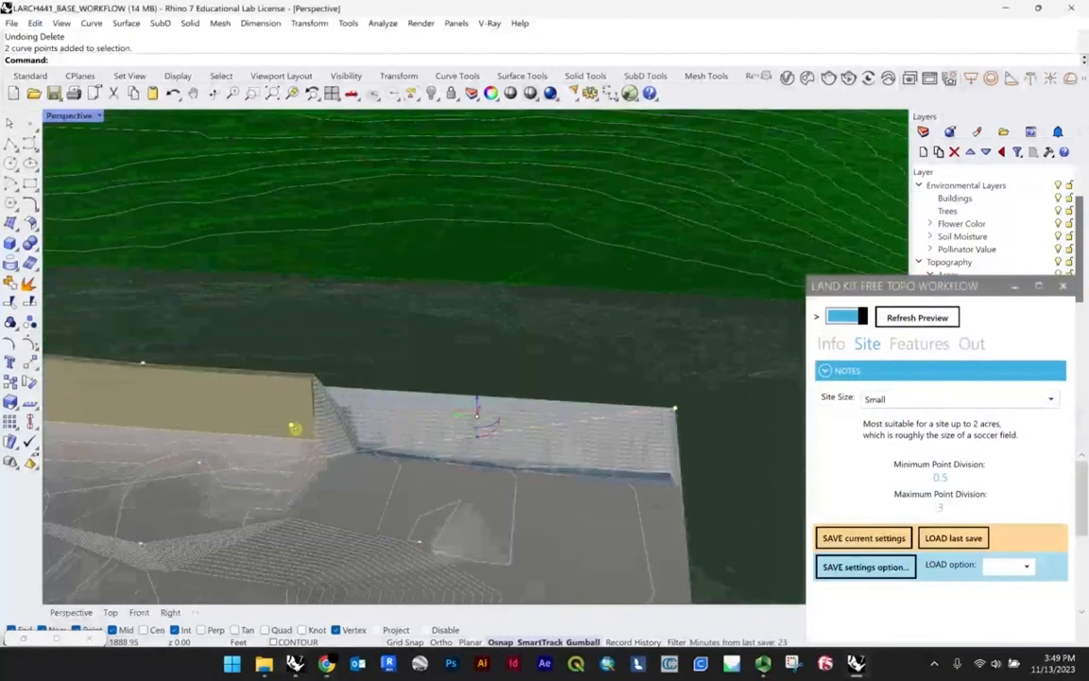
click(293, 425)
drag(290, 416, 292, 378)
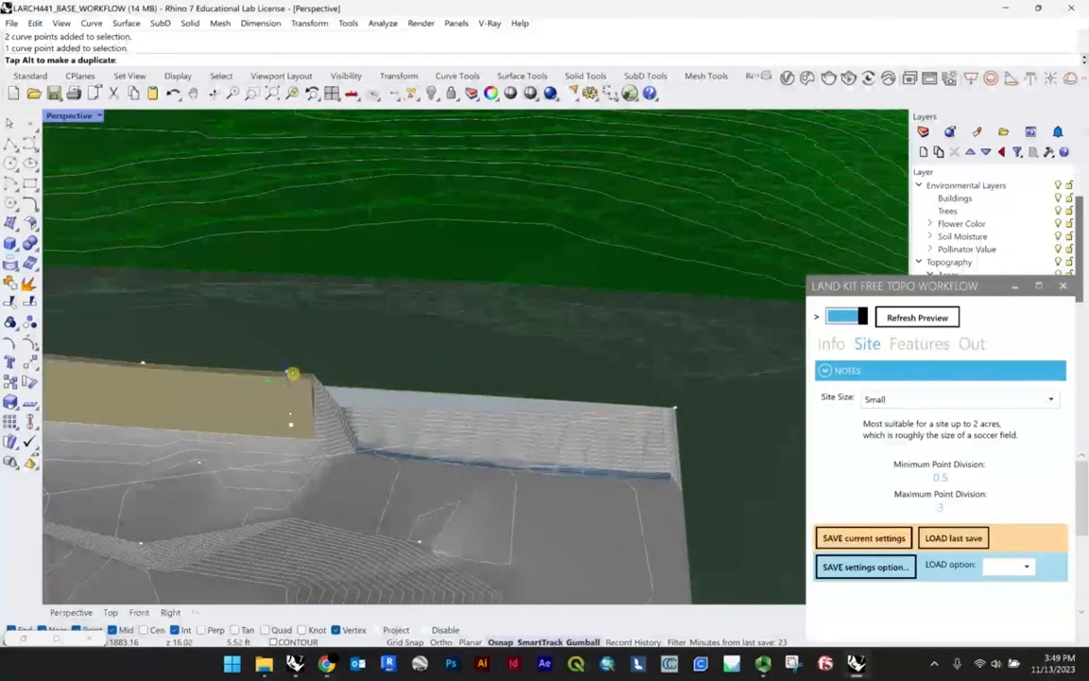
click(931, 318)
scroll(540, 429, up, 8)
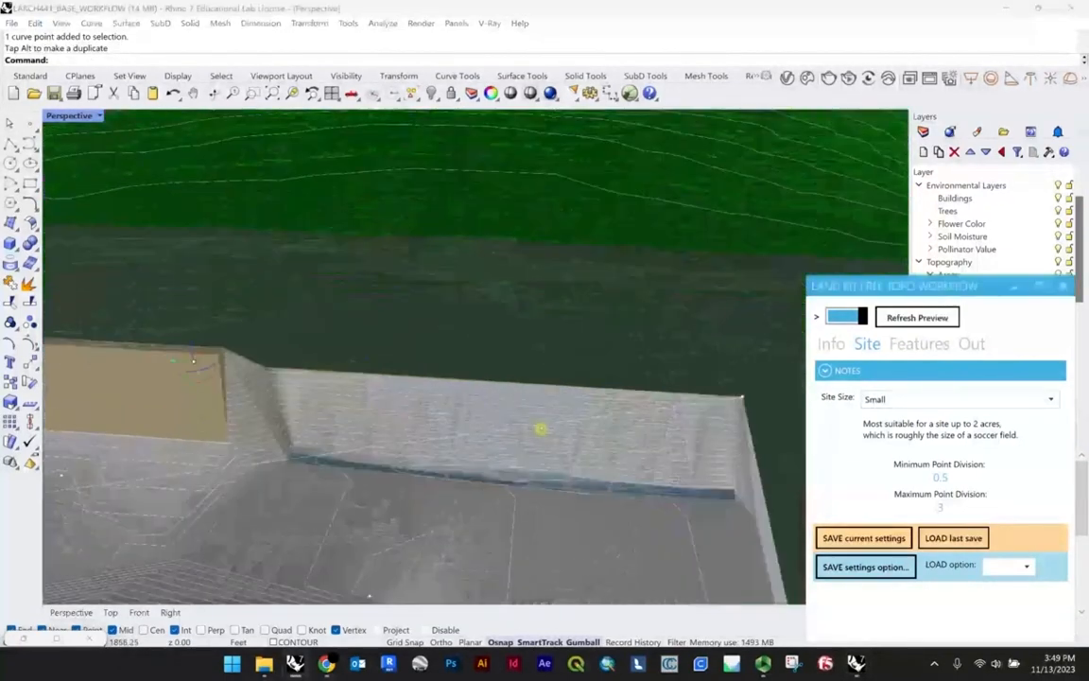
right_drag(542, 428, 560, 266)
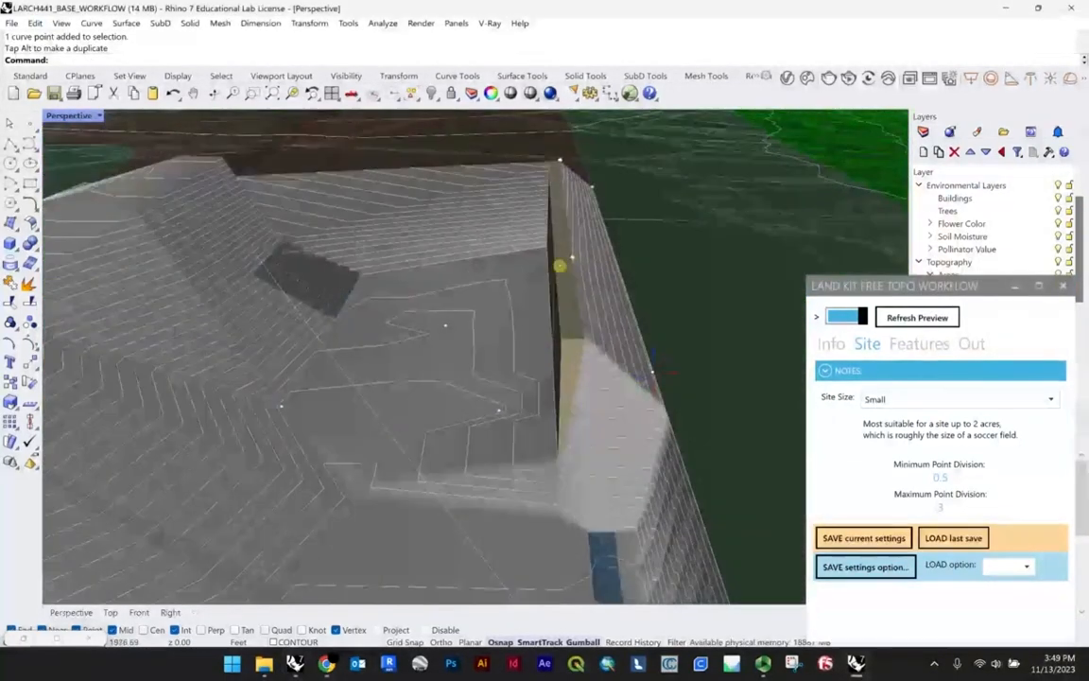
Step: Select the wall spot points at the far end and middle of the wall and adjust their height
click(563, 162)
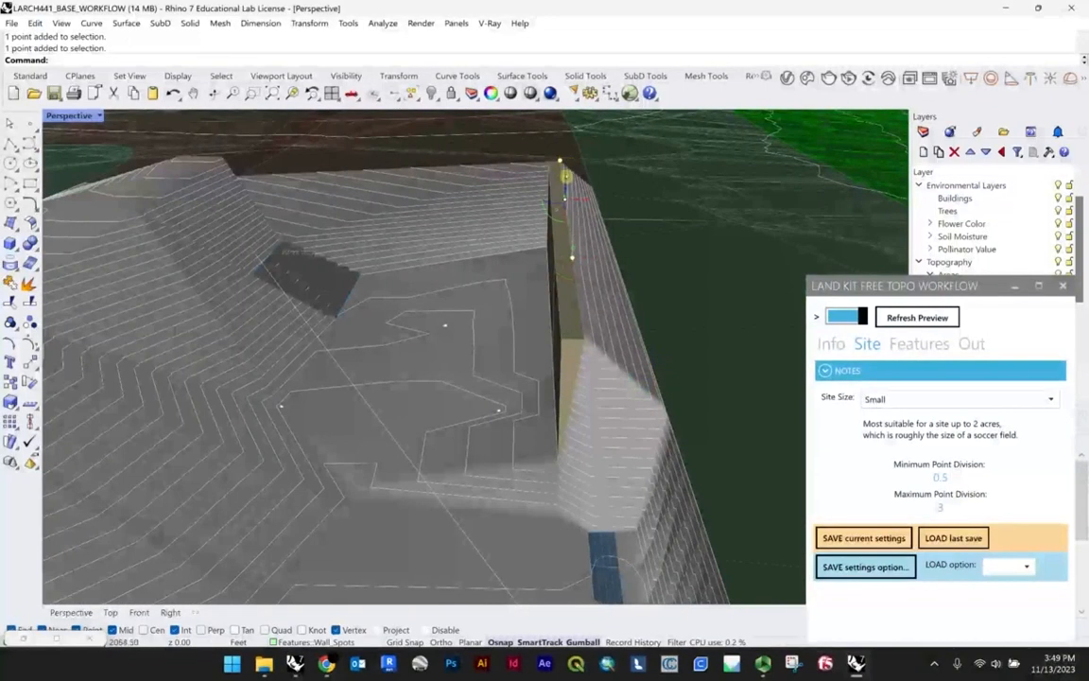
drag(564, 176, 573, 284)
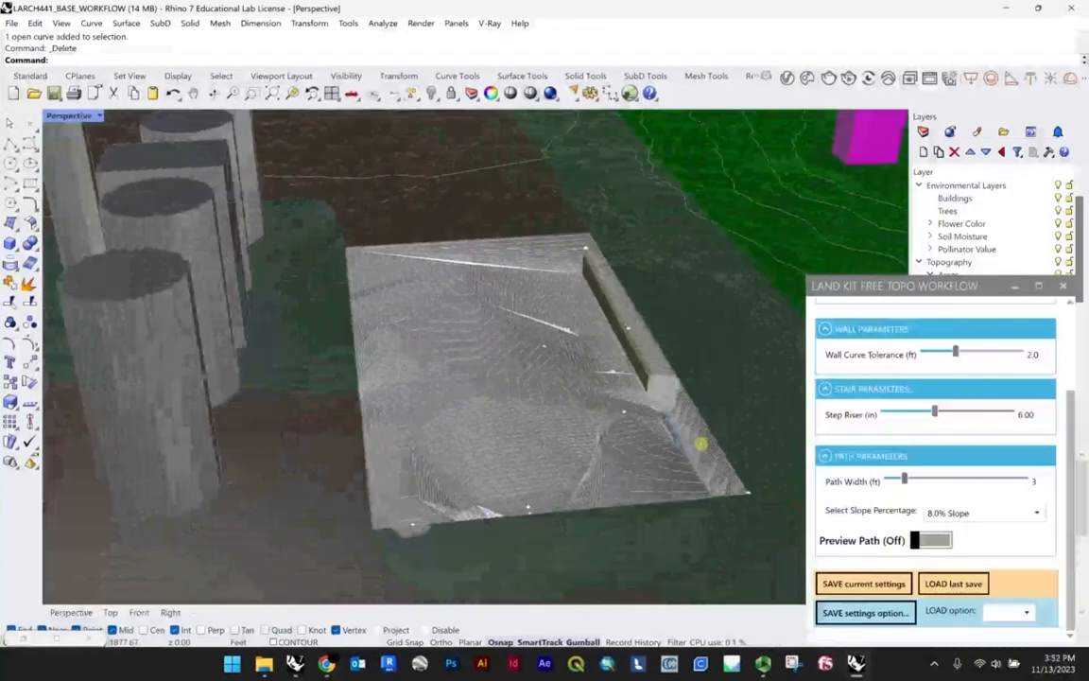
Step: Review the feature parameters and the output options for baking topography, contours and features, and inspect the whole plaza surface
scroll(1002, 434, up, 3)
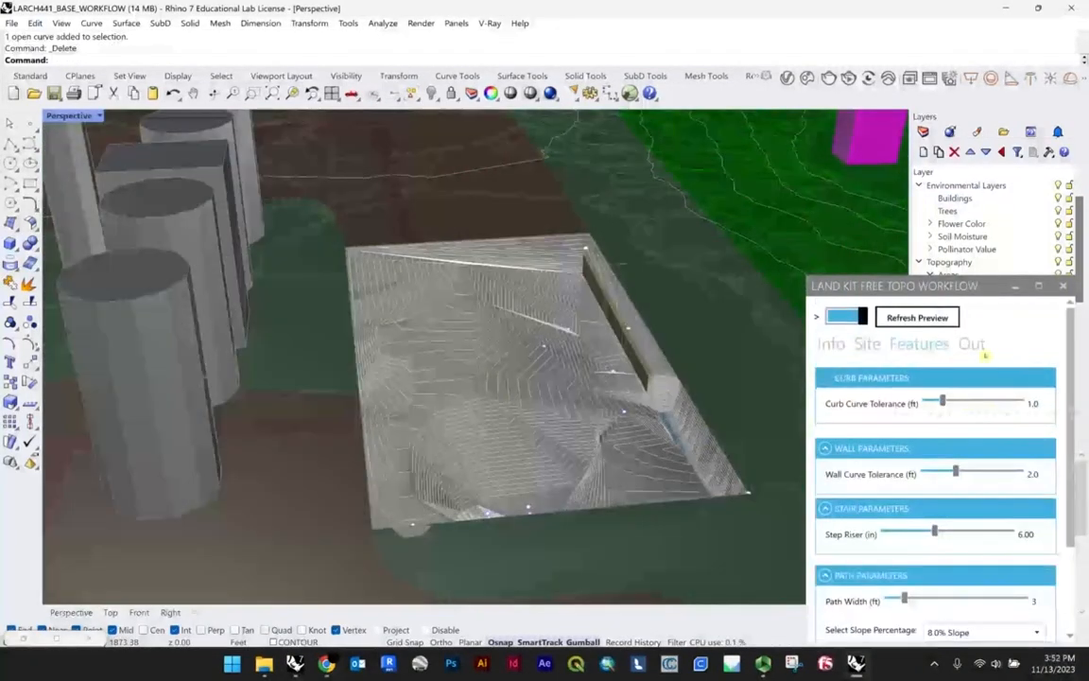
click(978, 347)
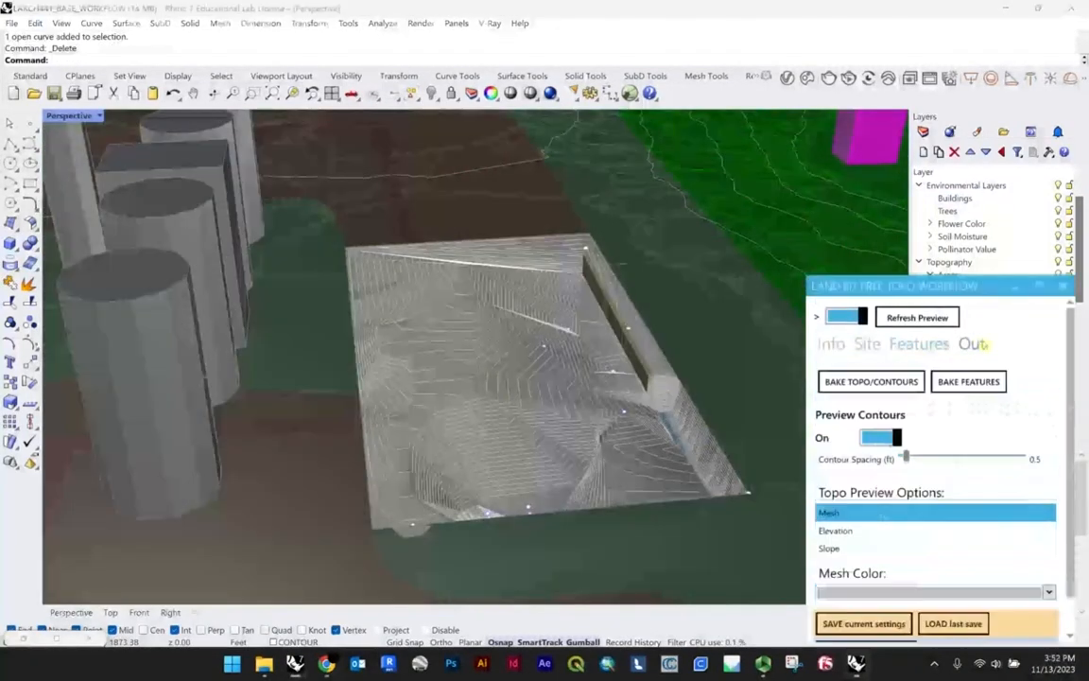
shift+right_drag(499, 309, 578, 328)
click(912, 349)
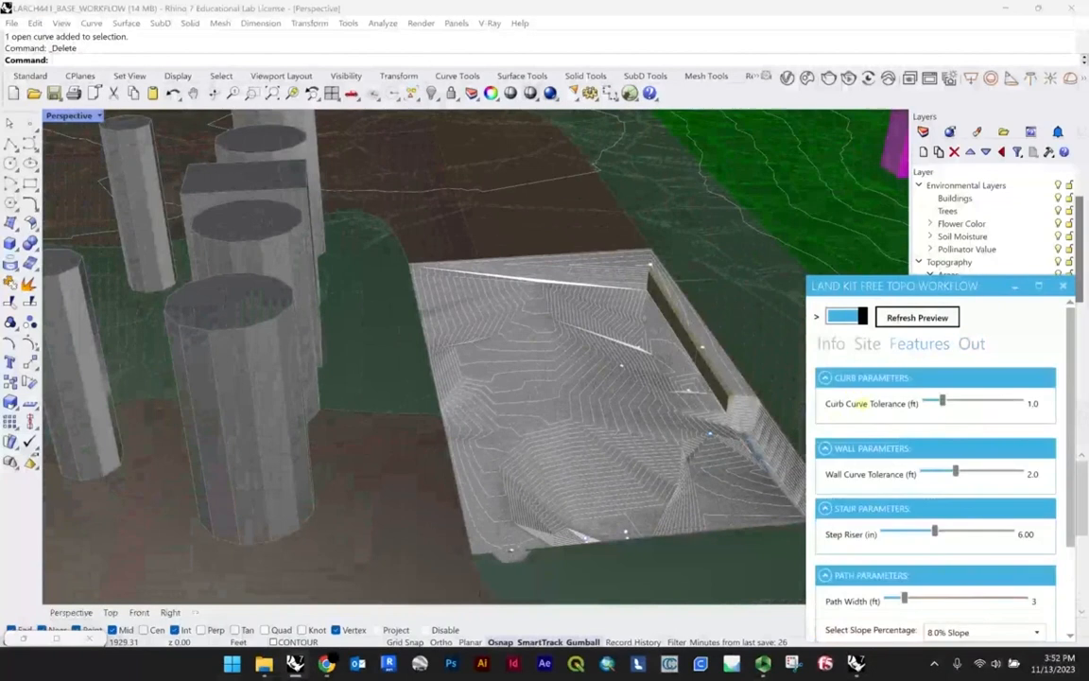
click(972, 345)
scroll(637, 408, up, 5)
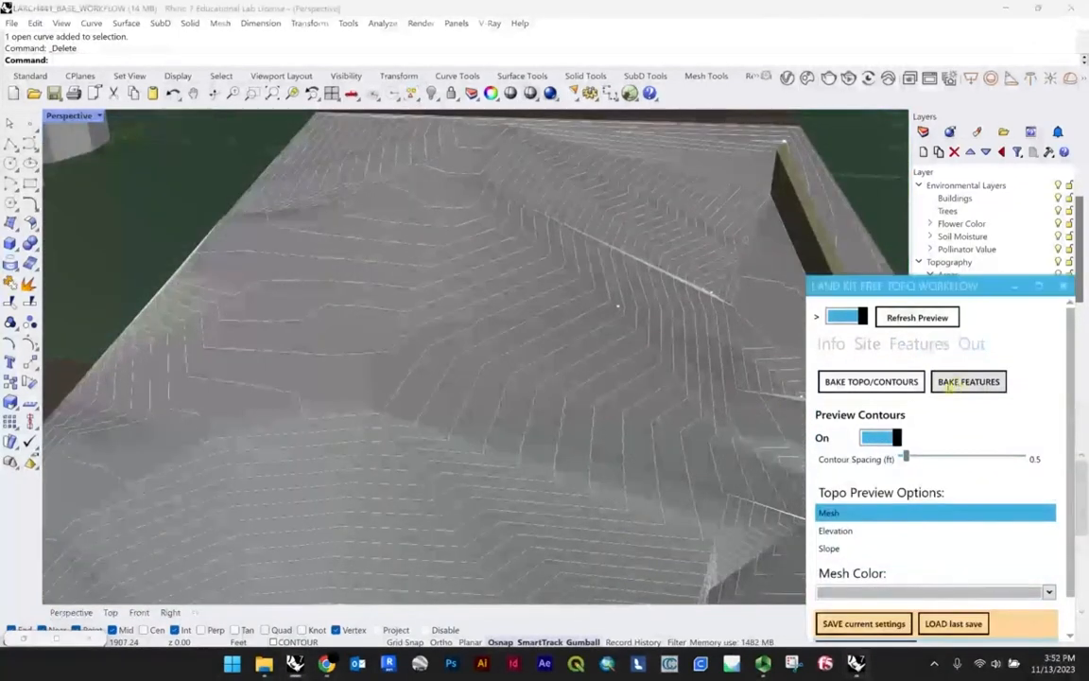
scroll(688, 394, down, 5)
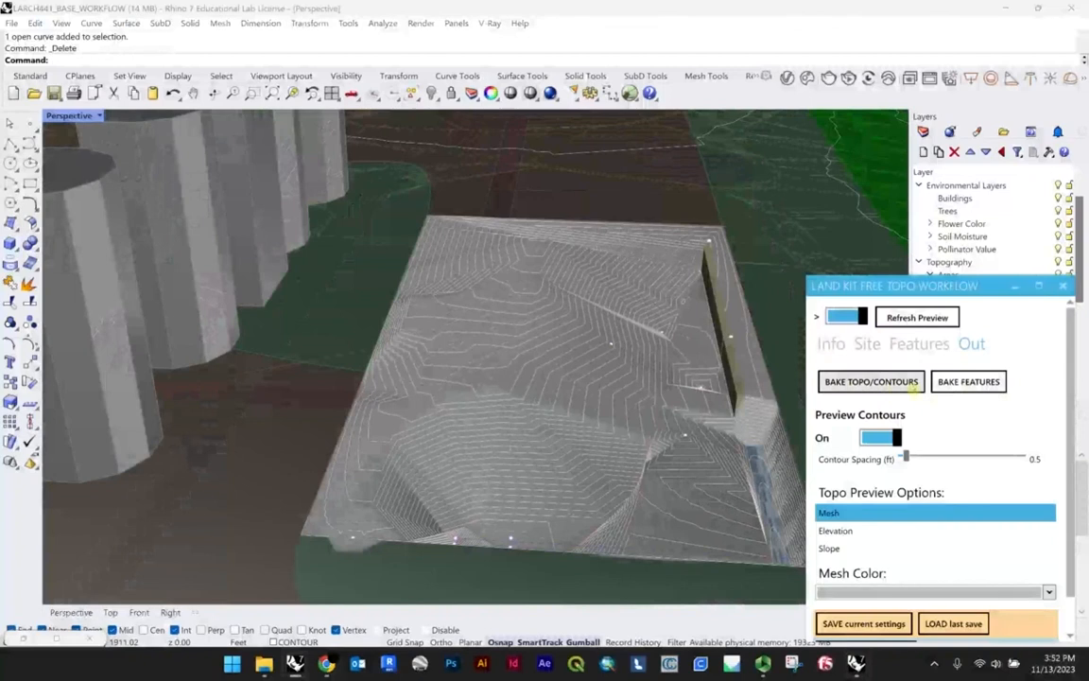
scroll(688, 394, down, 2)
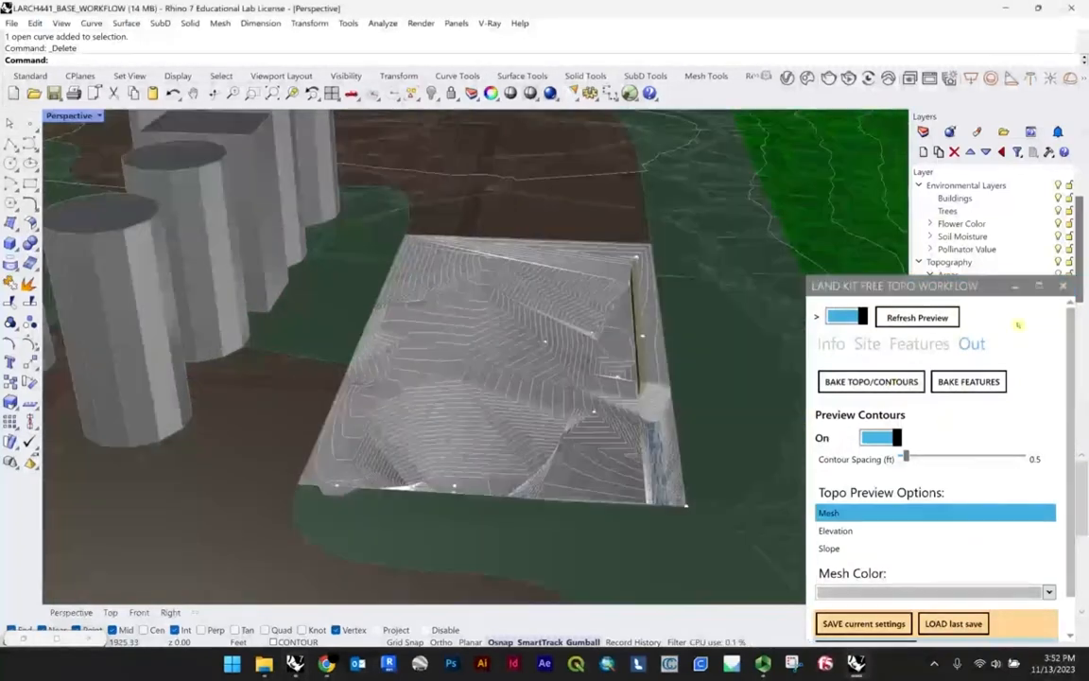
scroll(529, 344, up, 2)
mouse_move(529, 344)
right_down()
mouse_move(552, 343)
mouse_move(536, 343)
right_up()
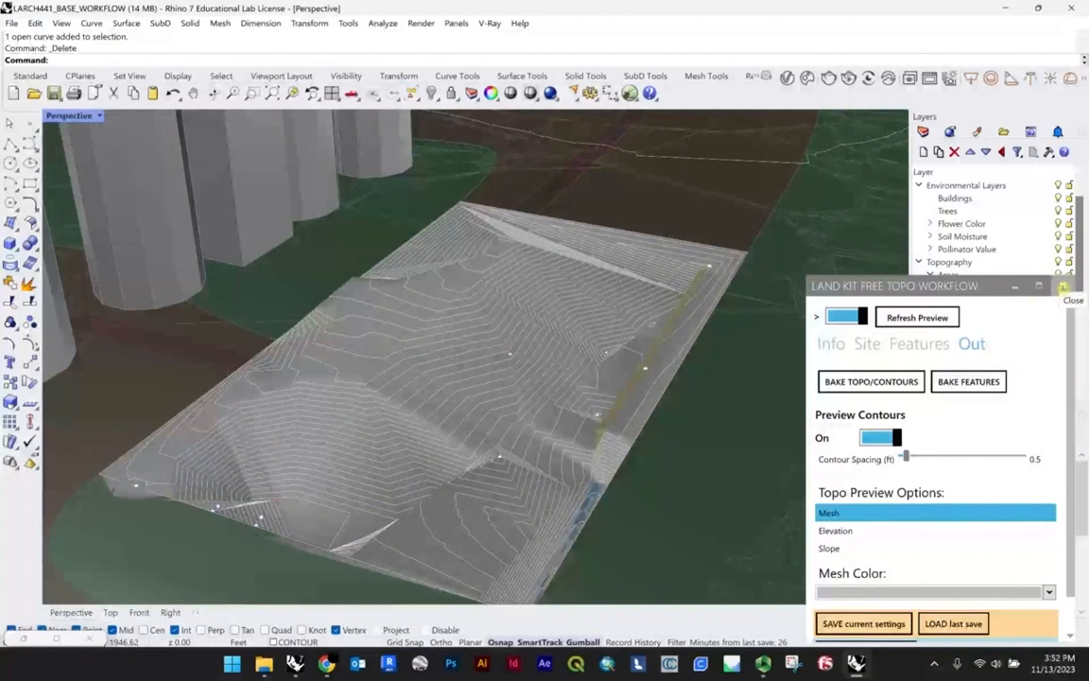
Step: Close the Land Kit Free Topo Workflow window, switch to the Free_Topo_Workflow definition in Grasshopper and survey its component groups
click(1062, 286)
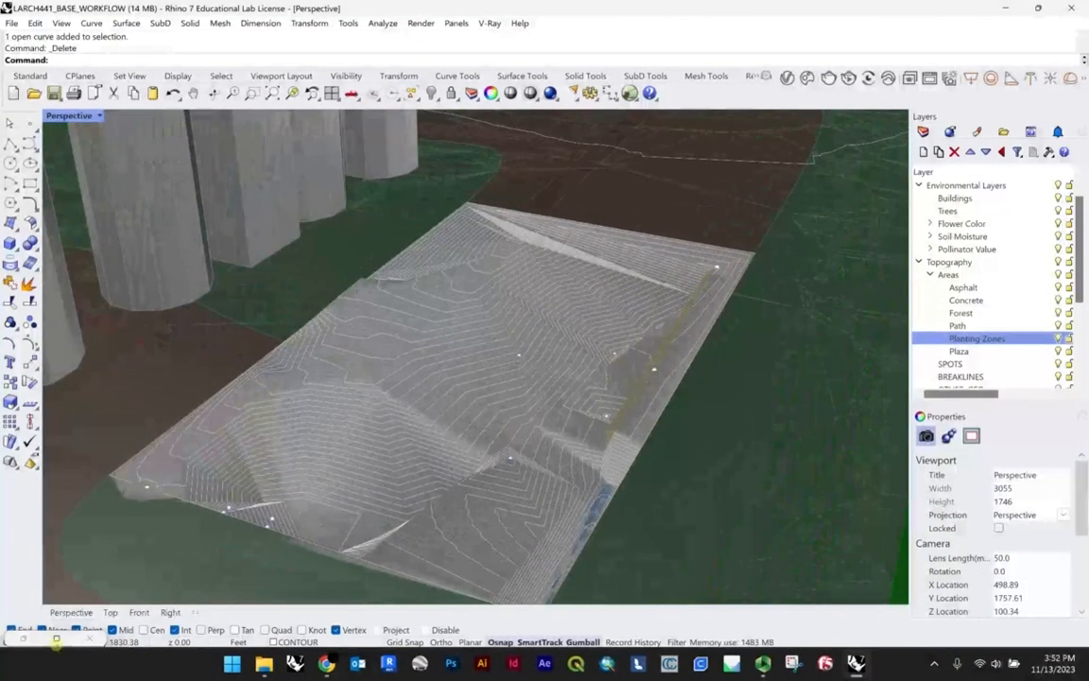
click(54, 640)
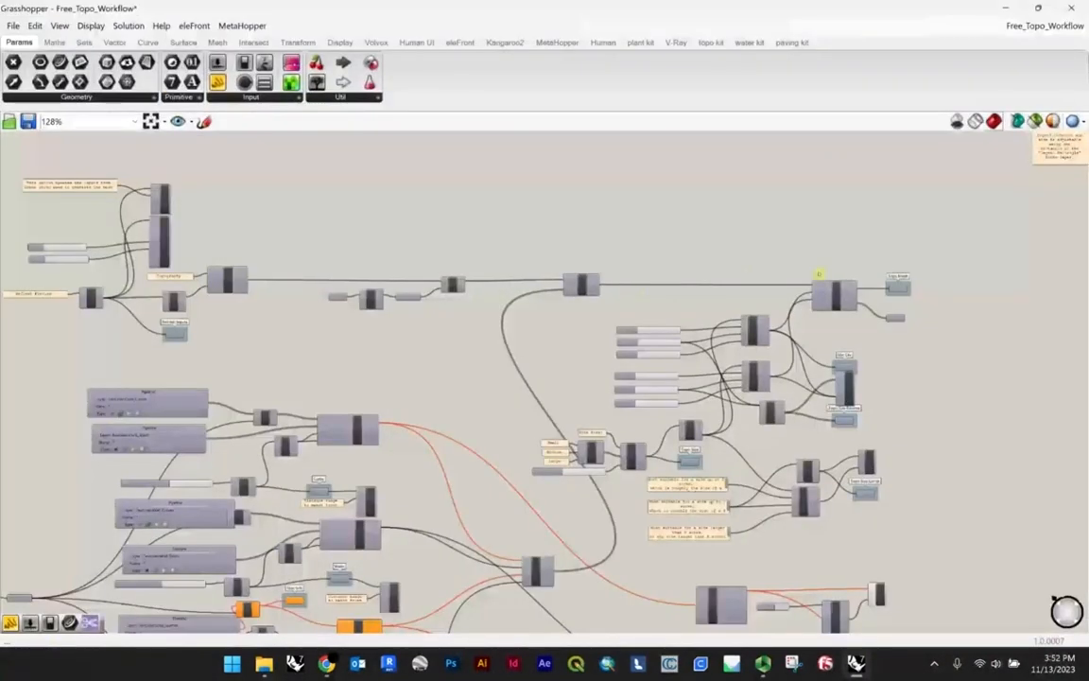
scroll(819, 274, down, 5)
scroll(799, 258, down, 4)
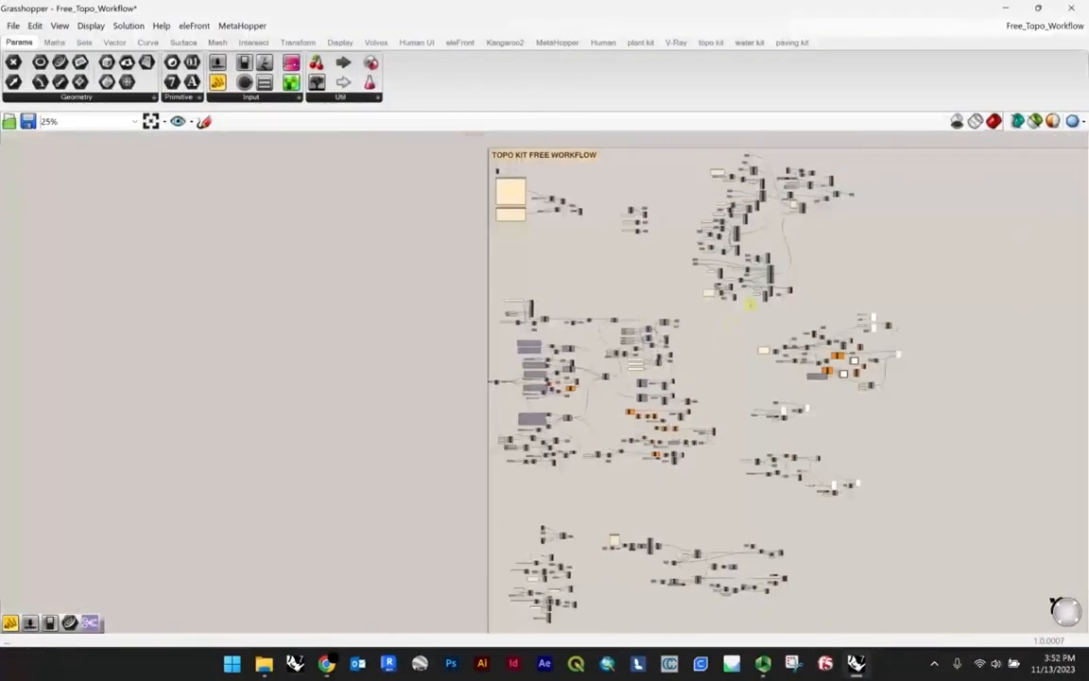
scroll(739, 171, up, 15)
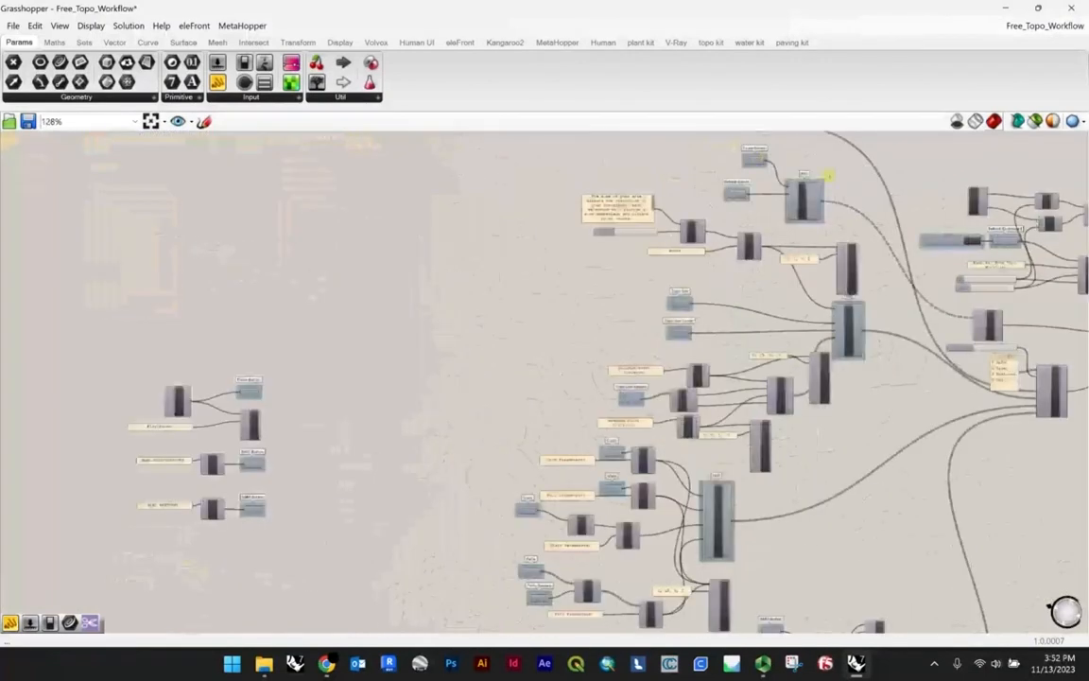
scroll(762, 263, down, 12)
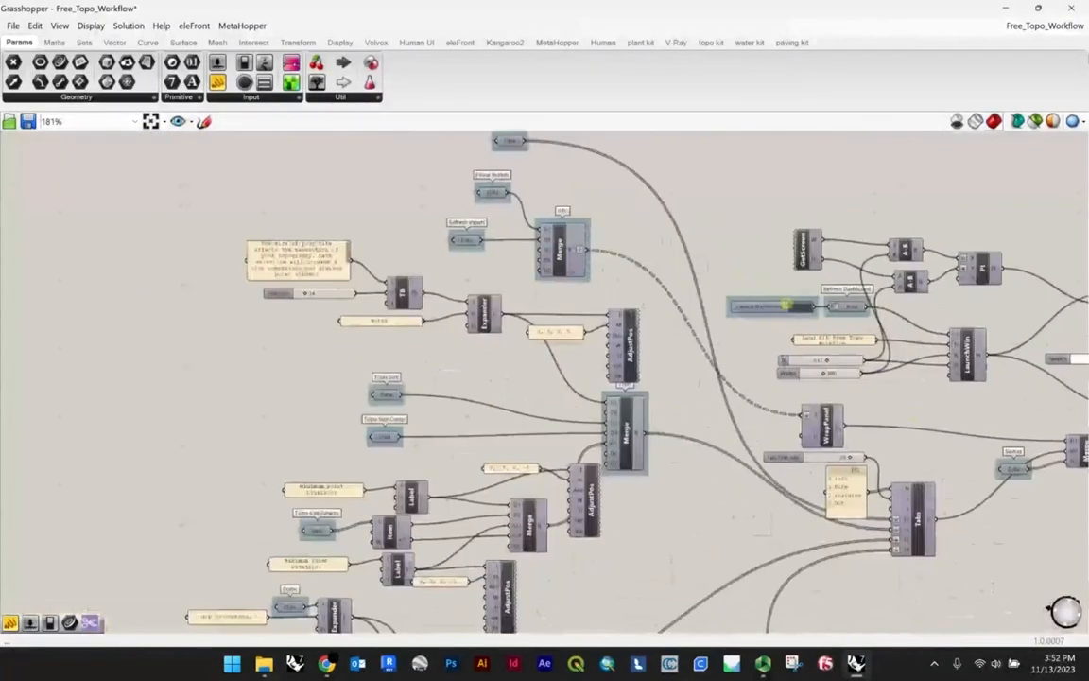
scroll(785, 395, up, 9)
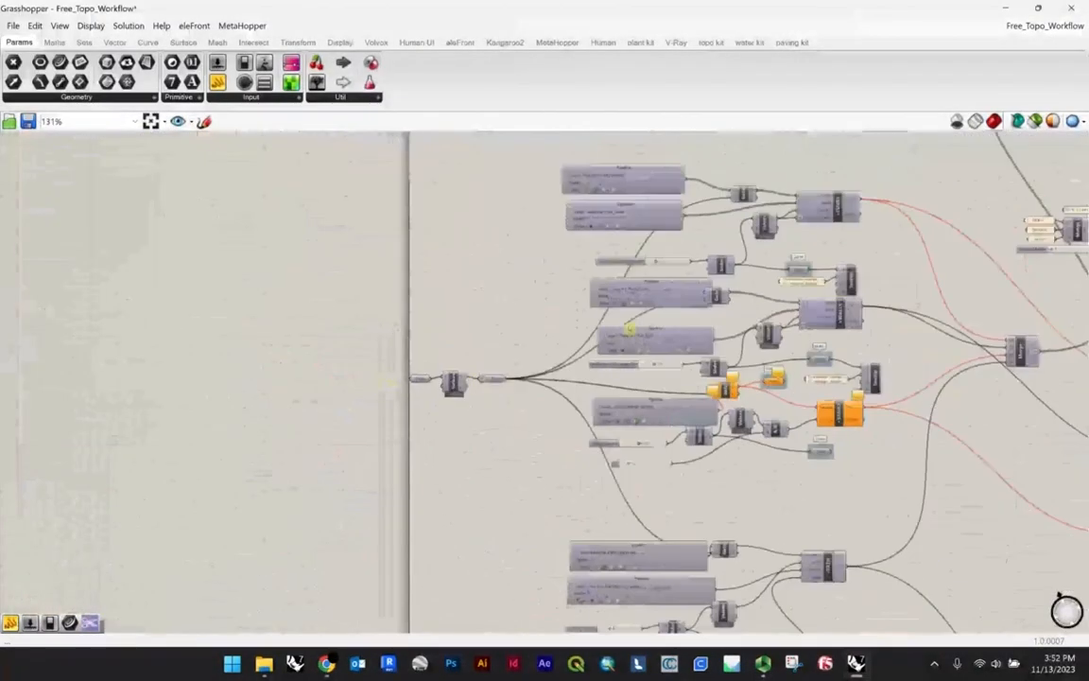
Step: Examine the Pipeline component that references curves from the Features::Curb_Curves layer
scroll(605, 312, up, 2)
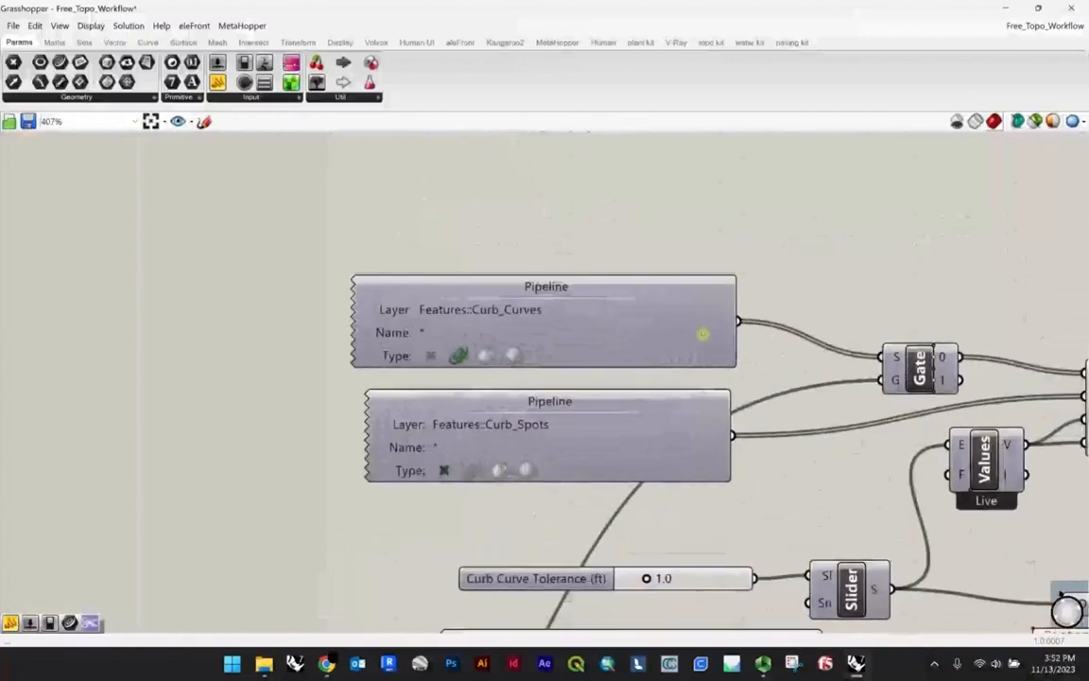
scroll(293, 261, up, 3)
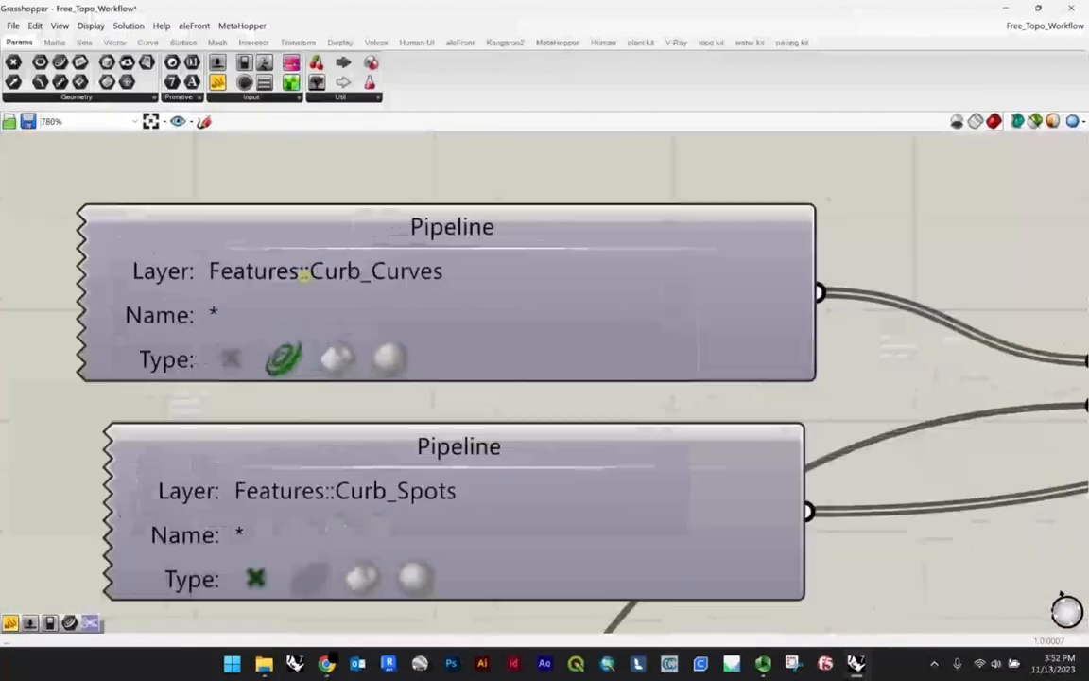
scroll(378, 293, down, 4)
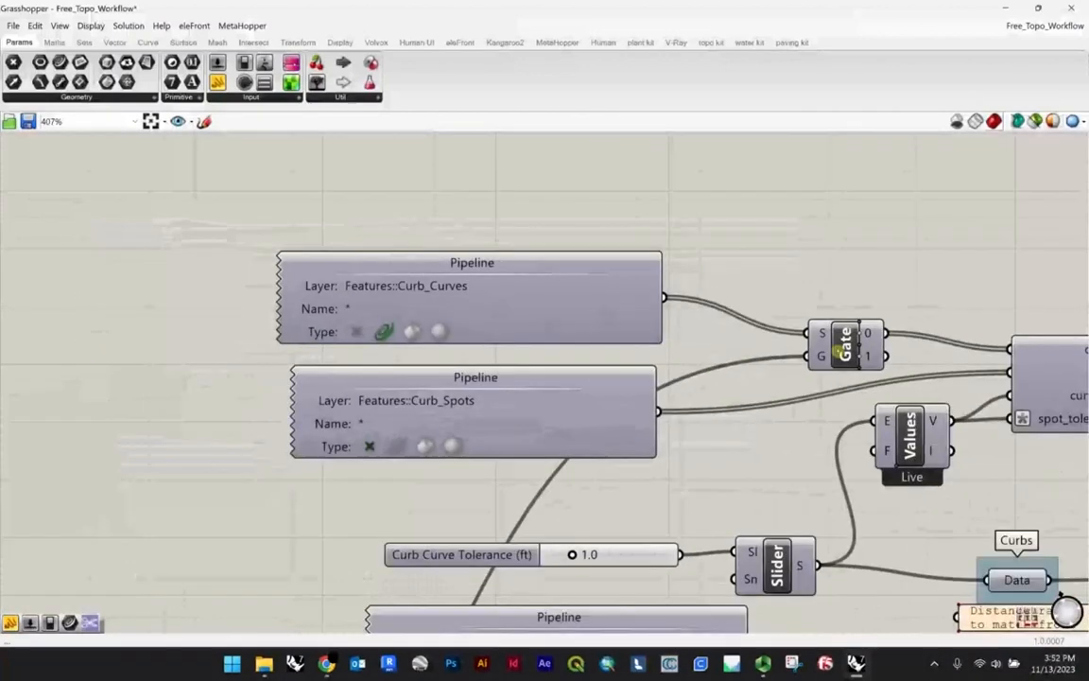
scroll(401, 288, up, 3)
scroll(402, 288, up, 1)
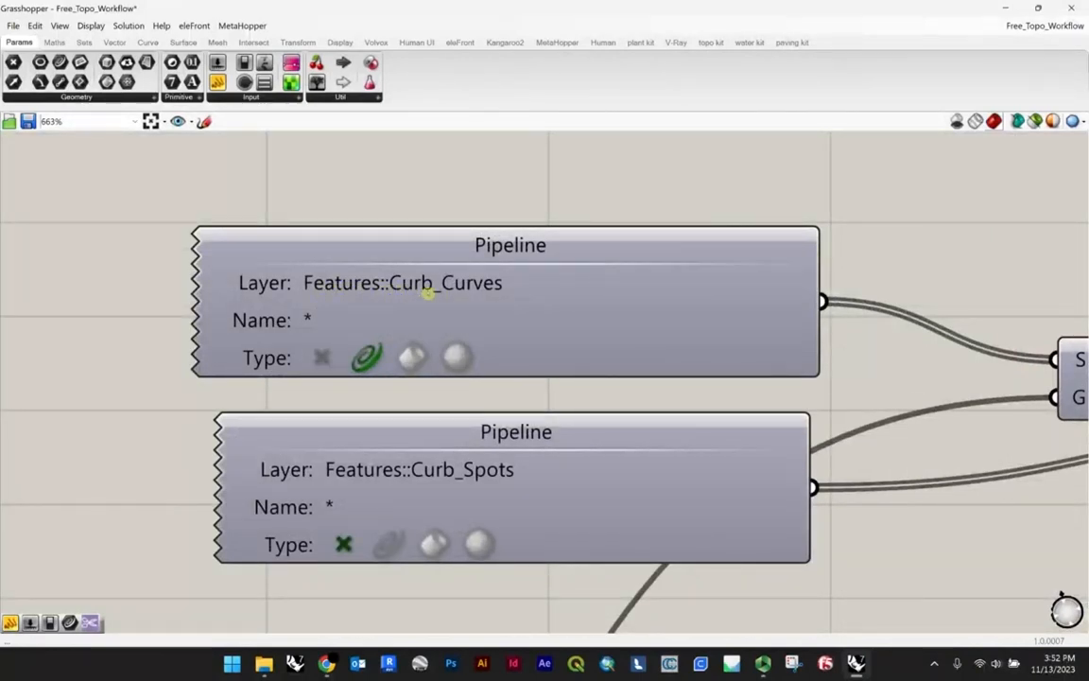
scroll(390, 274, up, 3)
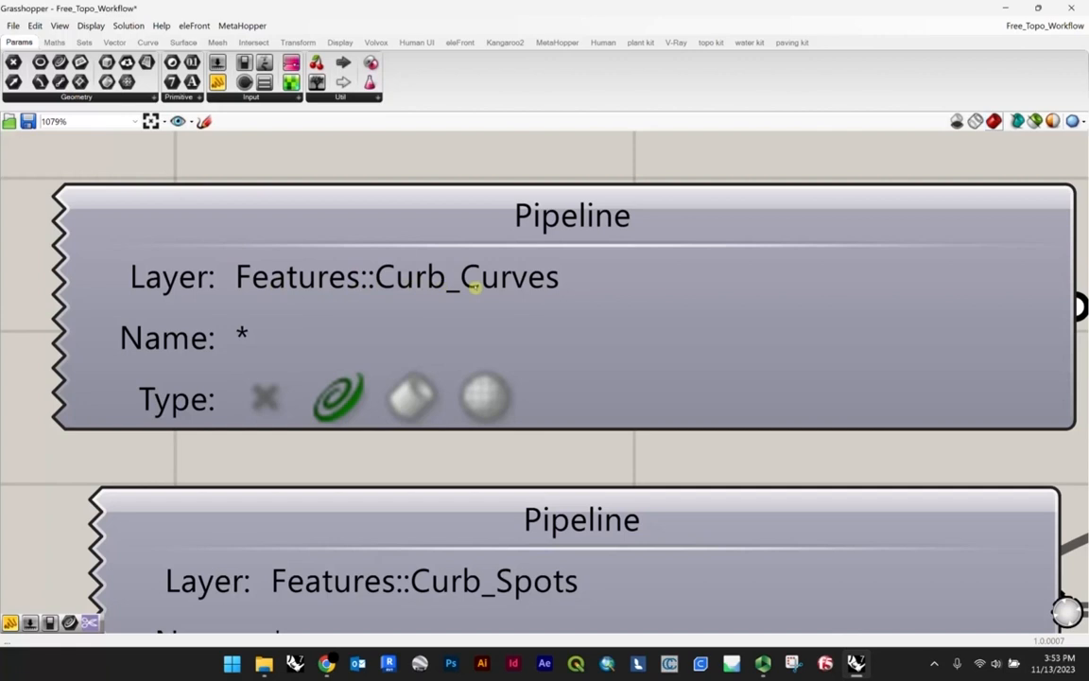
scroll(470, 276, down, 6)
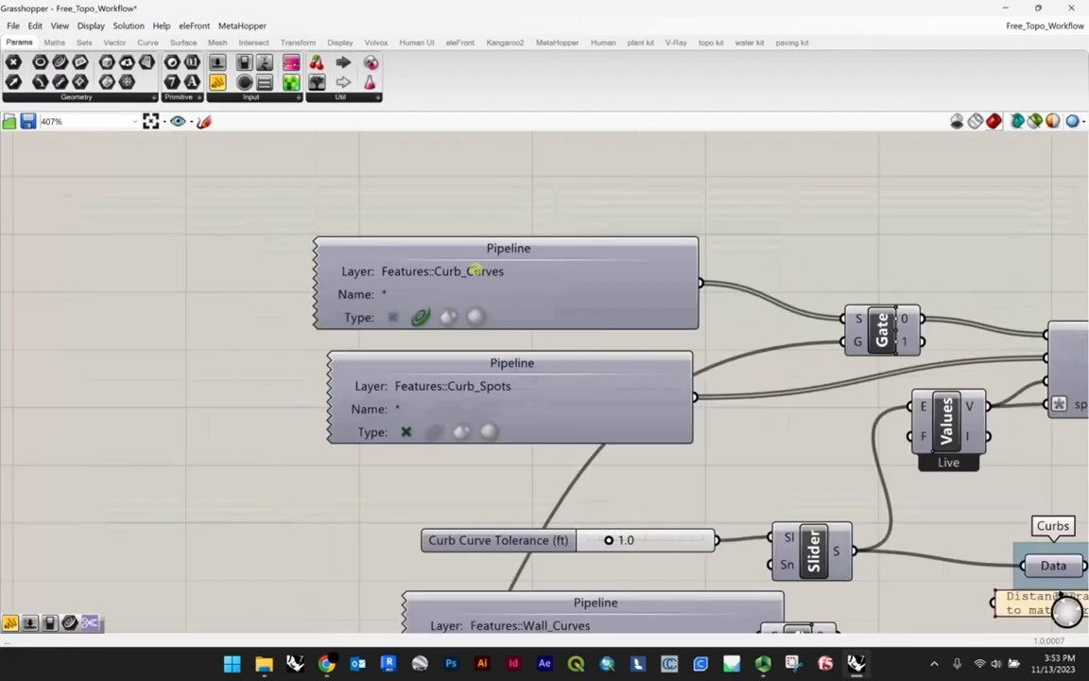
Step: Select the Features::Curb_Spots pipeline and compare its layer and point type filter with the Curb_Curves pipeline above it
scroll(458, 389, up, 3)
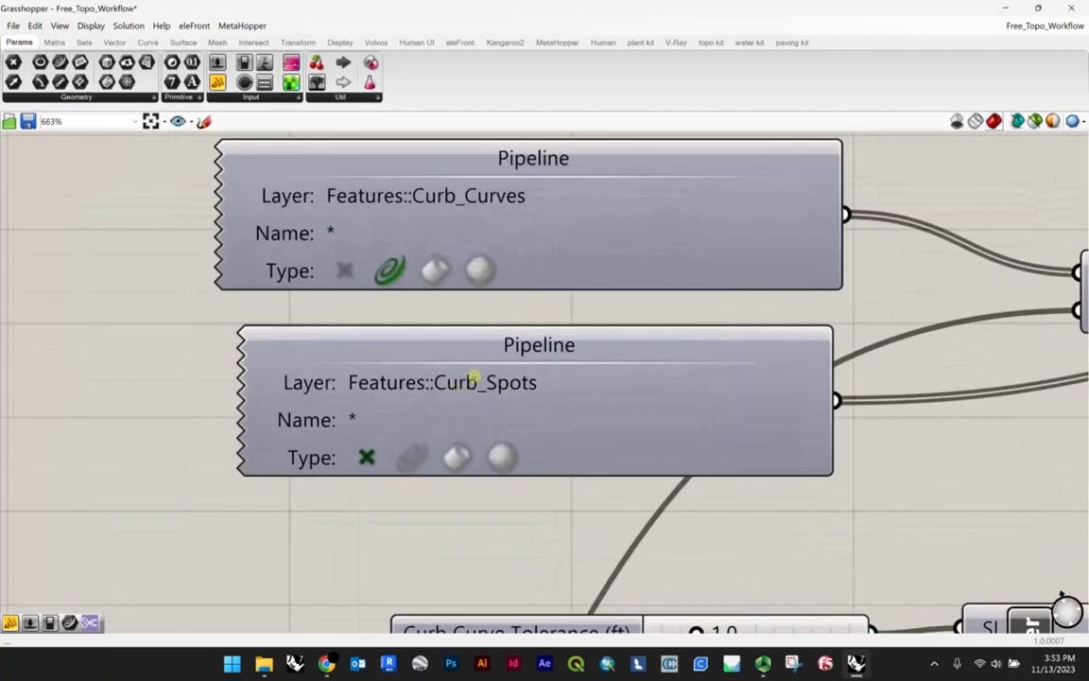
scroll(473, 376, down, 4)
click(441, 349)
click(439, 258)
click(435, 348)
scroll(453, 389, up, 1)
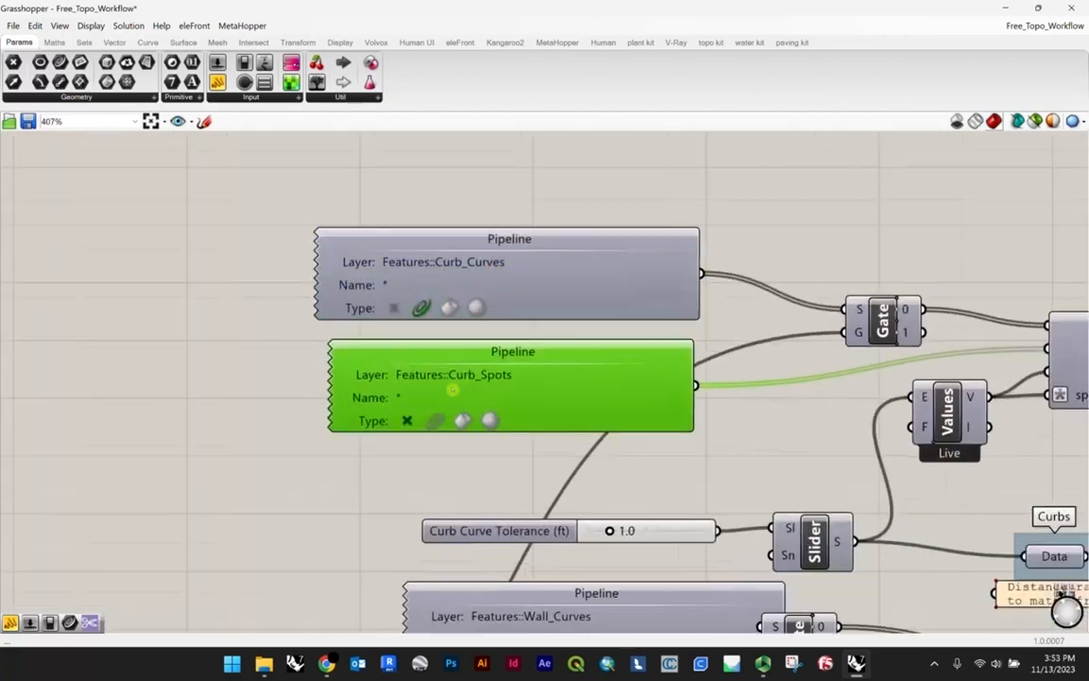
scroll(453, 389, up, 5)
scroll(449, 369, down, 8)
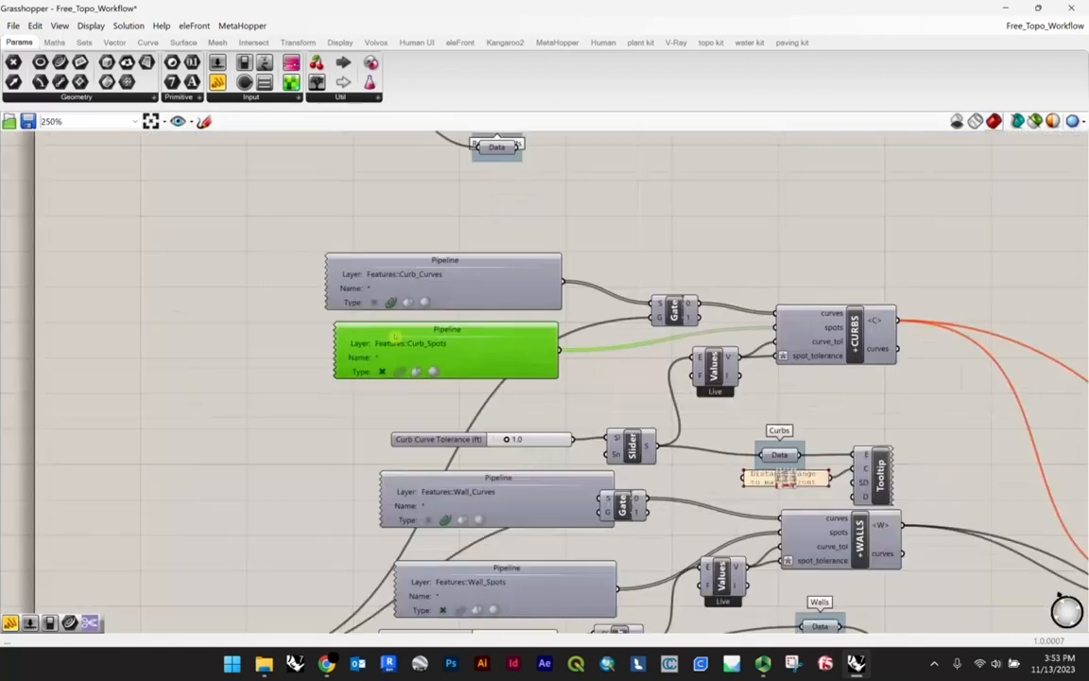
scroll(455, 358, up, 3)
scroll(383, 371, down, 5)
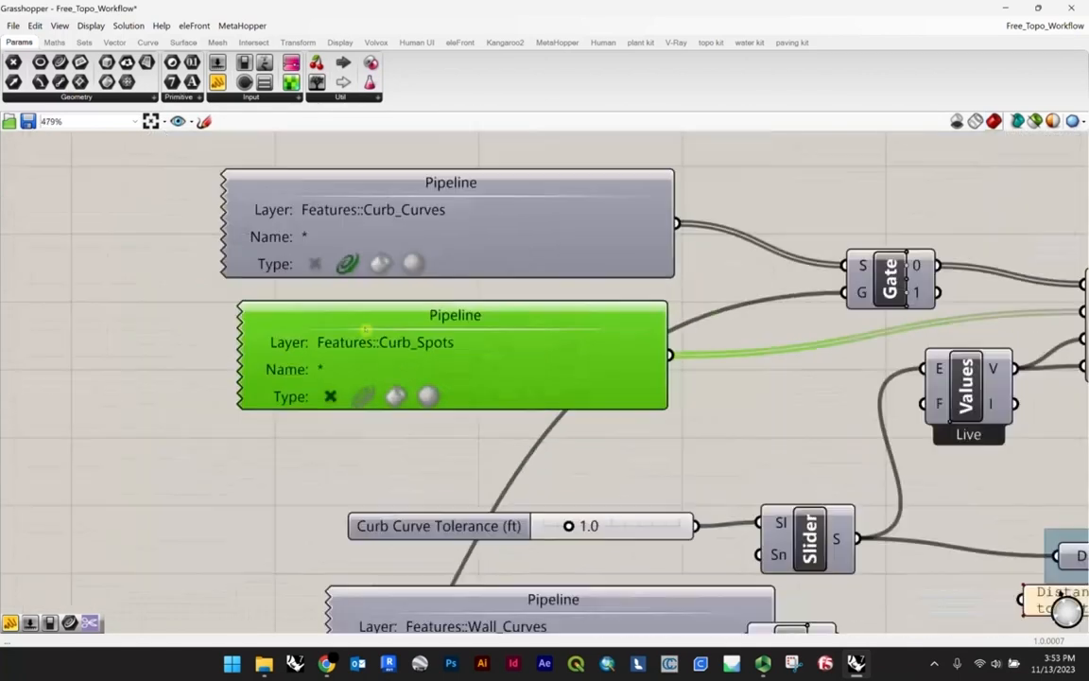
Step: Trace the Curb_Curves and Curb_Spots pipelines into the +CURBS component and read the description of its spots input
scroll(413, 337, up, 2)
drag(414, 337, 412, 332)
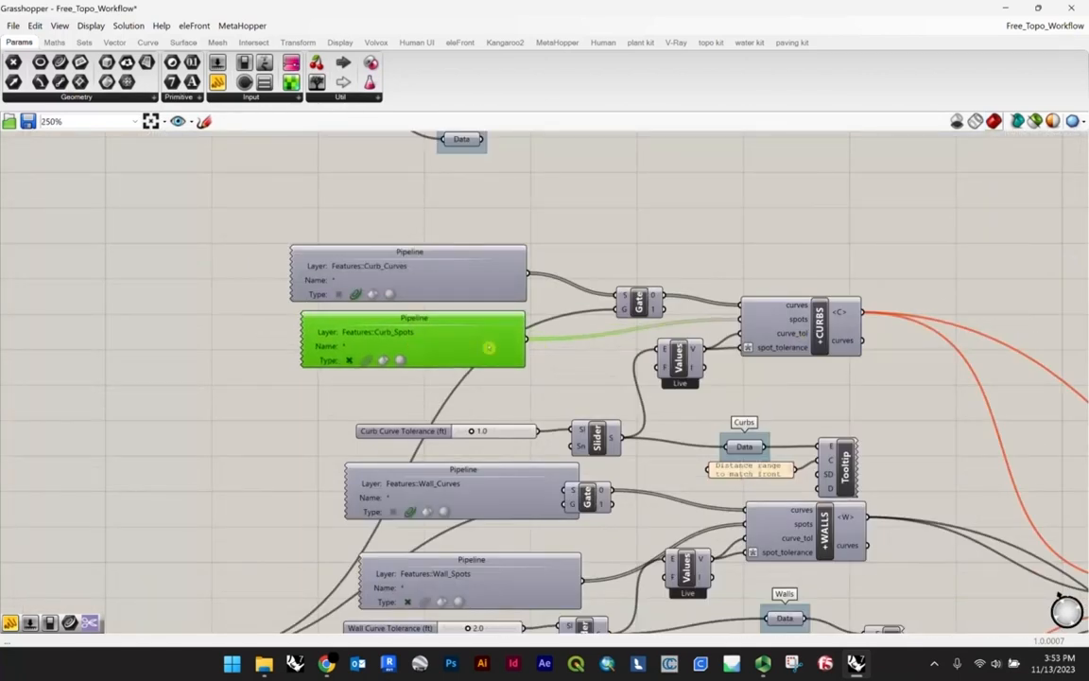
scroll(813, 314, up, 6)
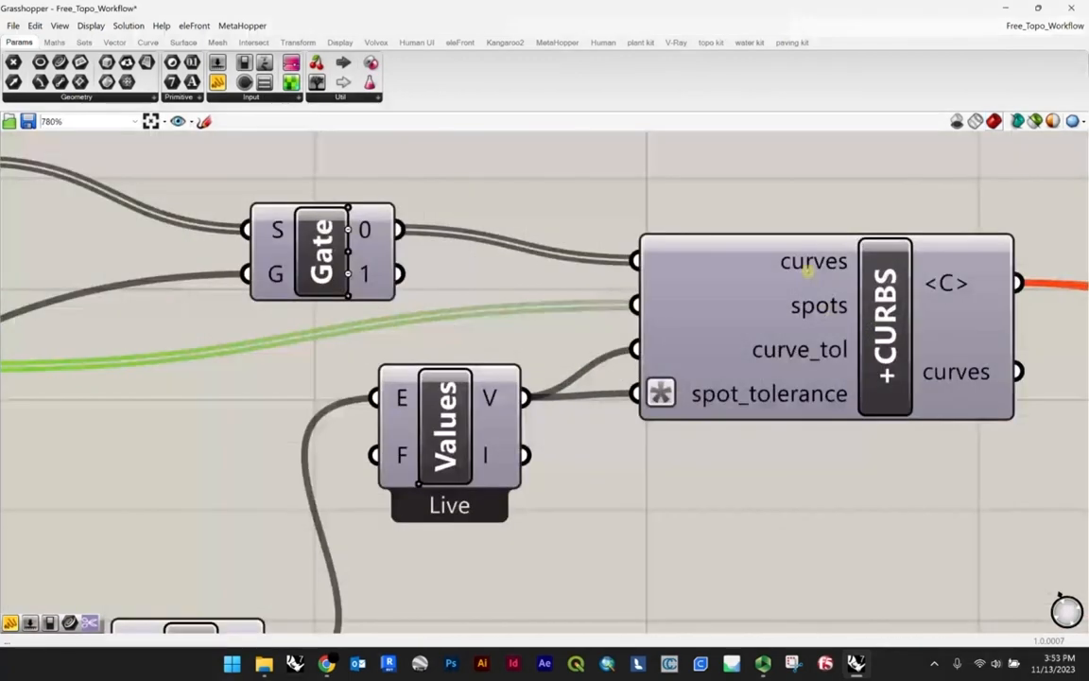
scroll(824, 309, down, 3)
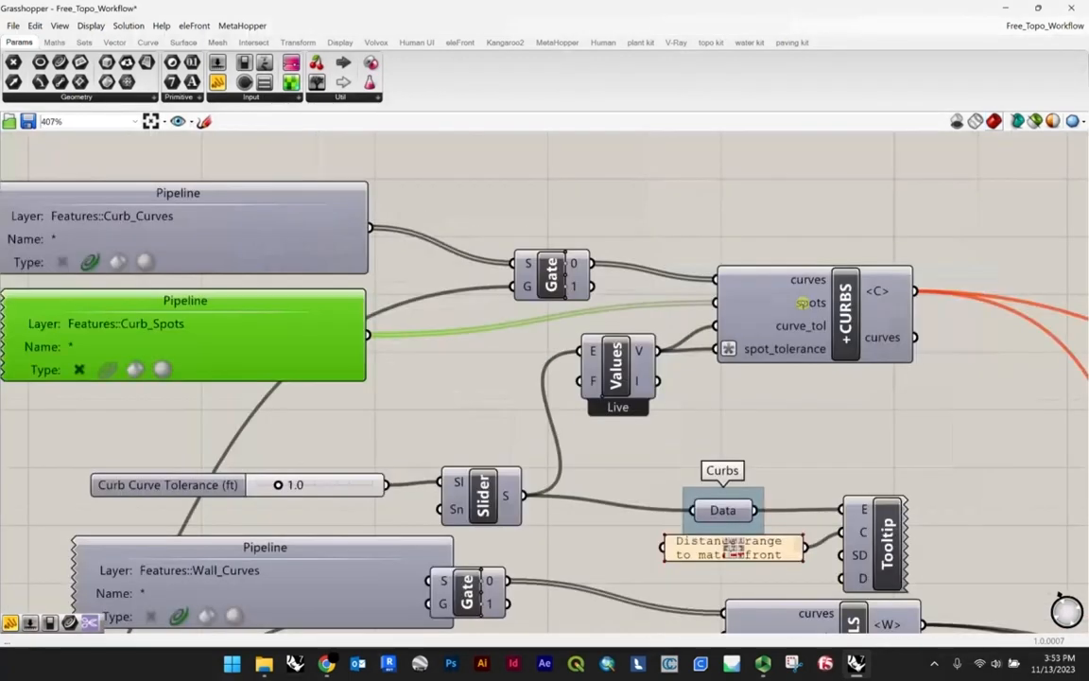
drag(261, 343, 296, 347)
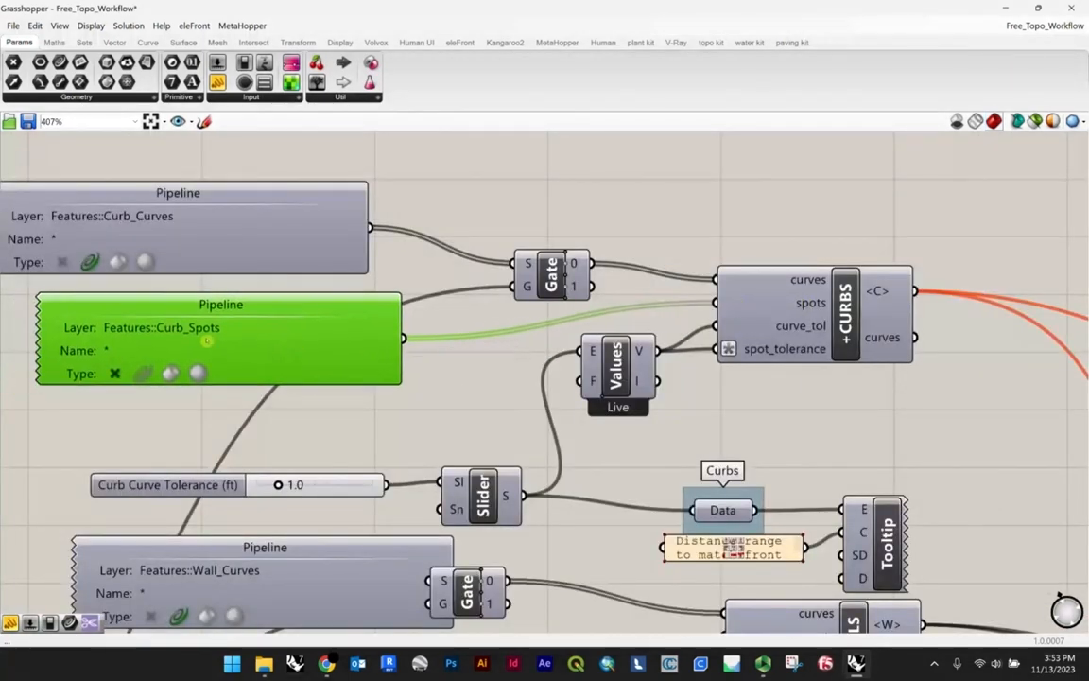
mouse_move(808, 306)
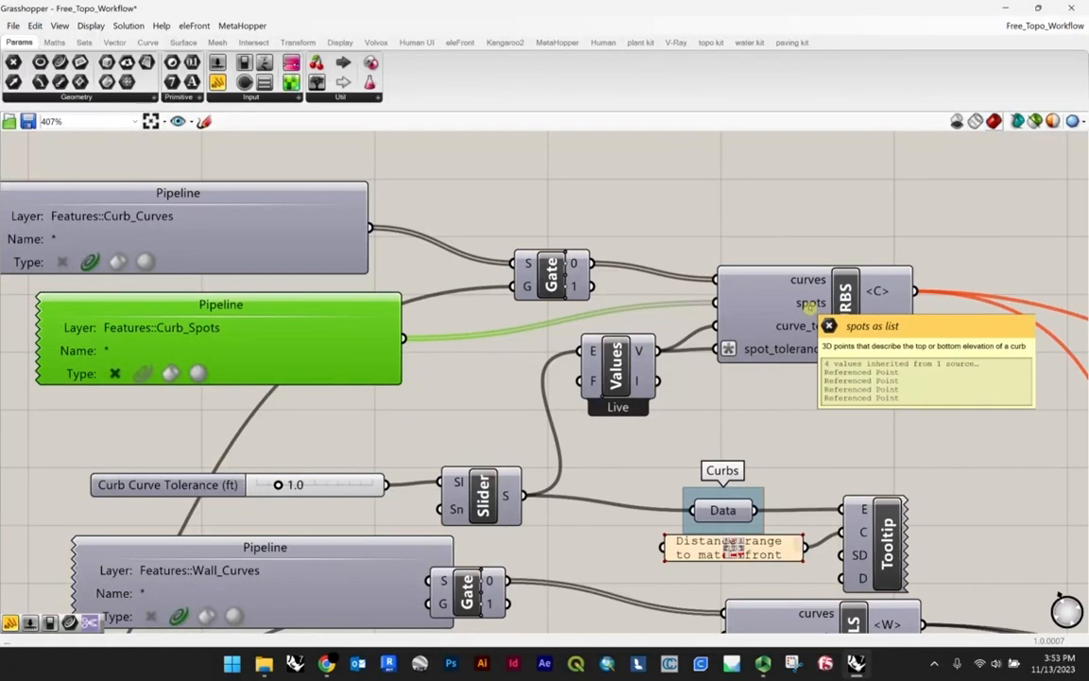
Step: Close the Grasshopper window to return to Rhino, show the hidden plaza mesh and check which layer it is on
scroll(552, 312, down, 3)
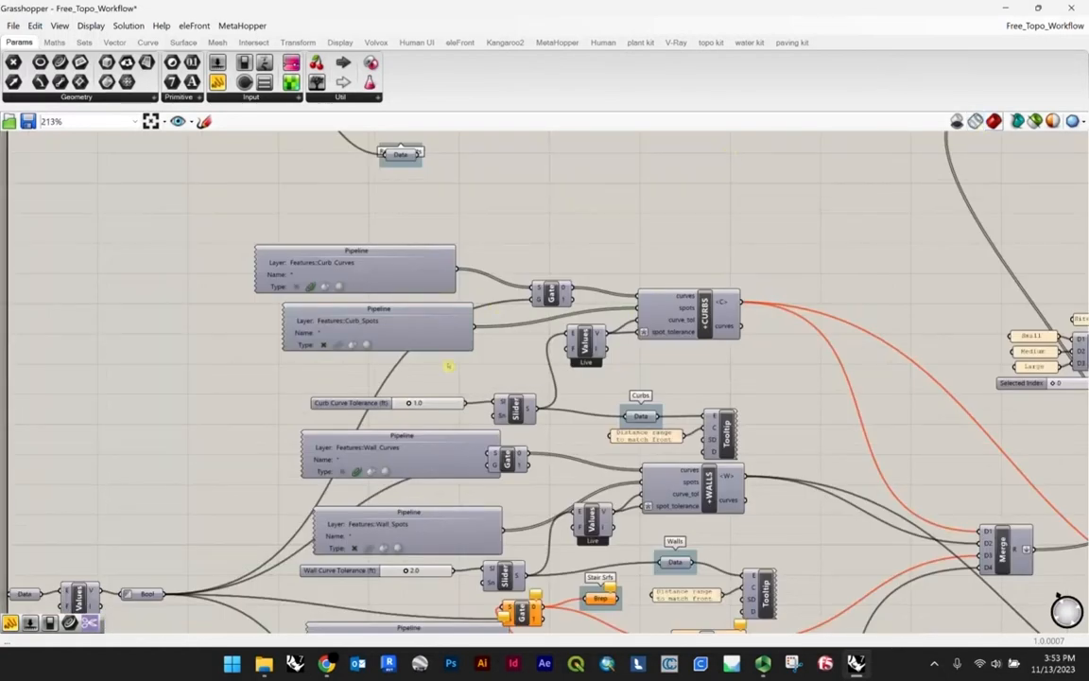
scroll(448, 365, down, 8)
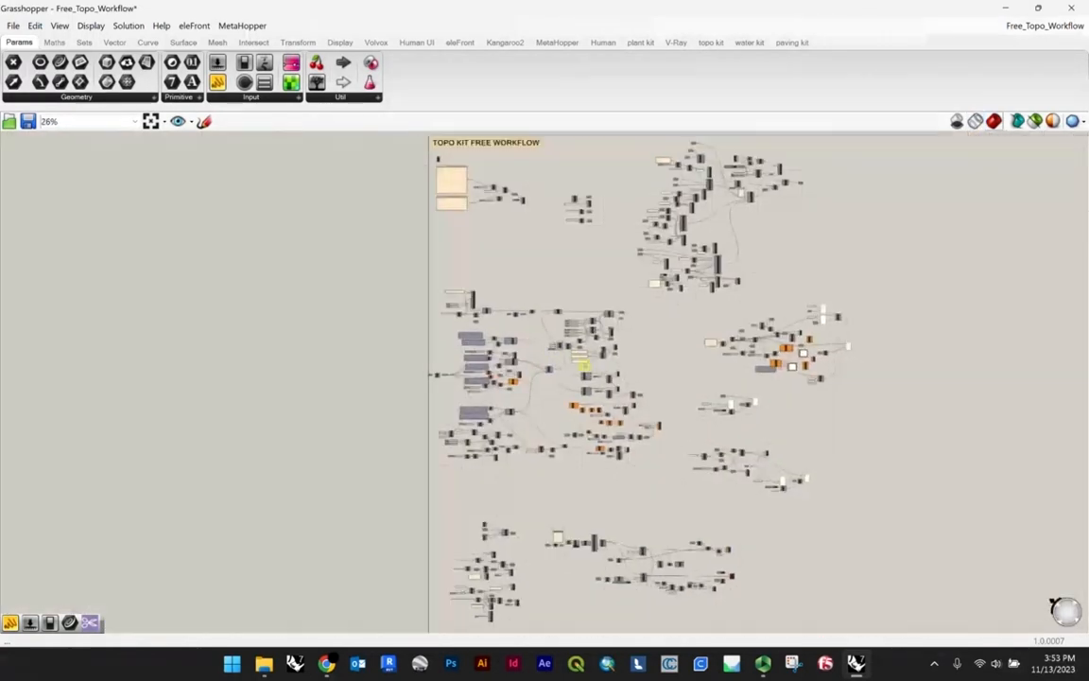
right_drag(584, 366, 551, 388)
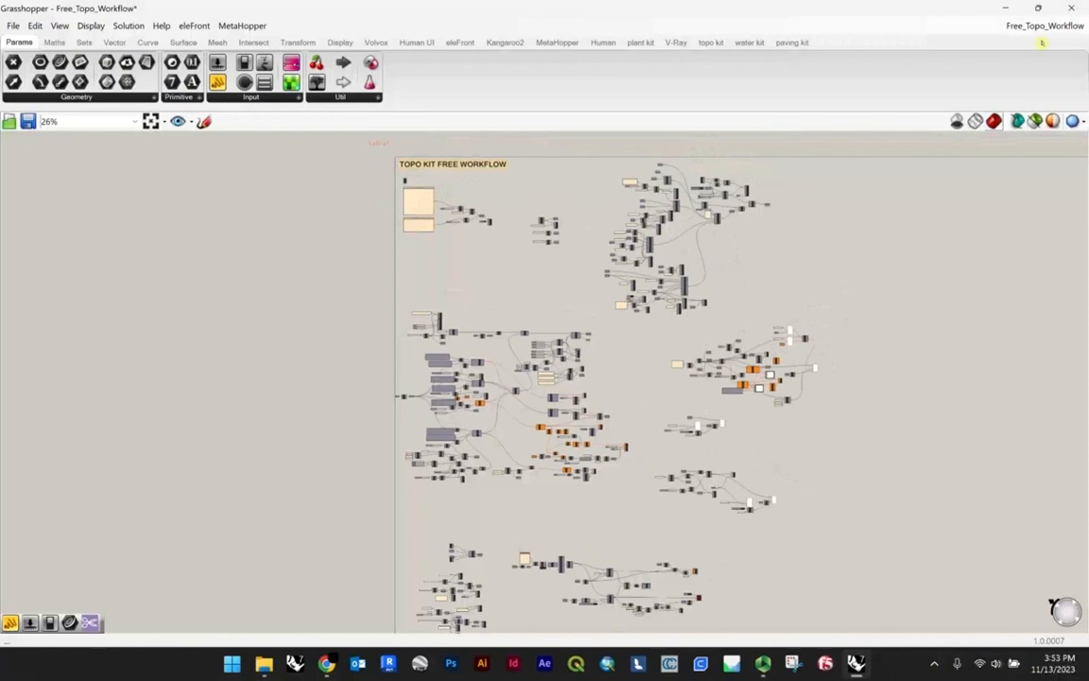
click(1073, 9)
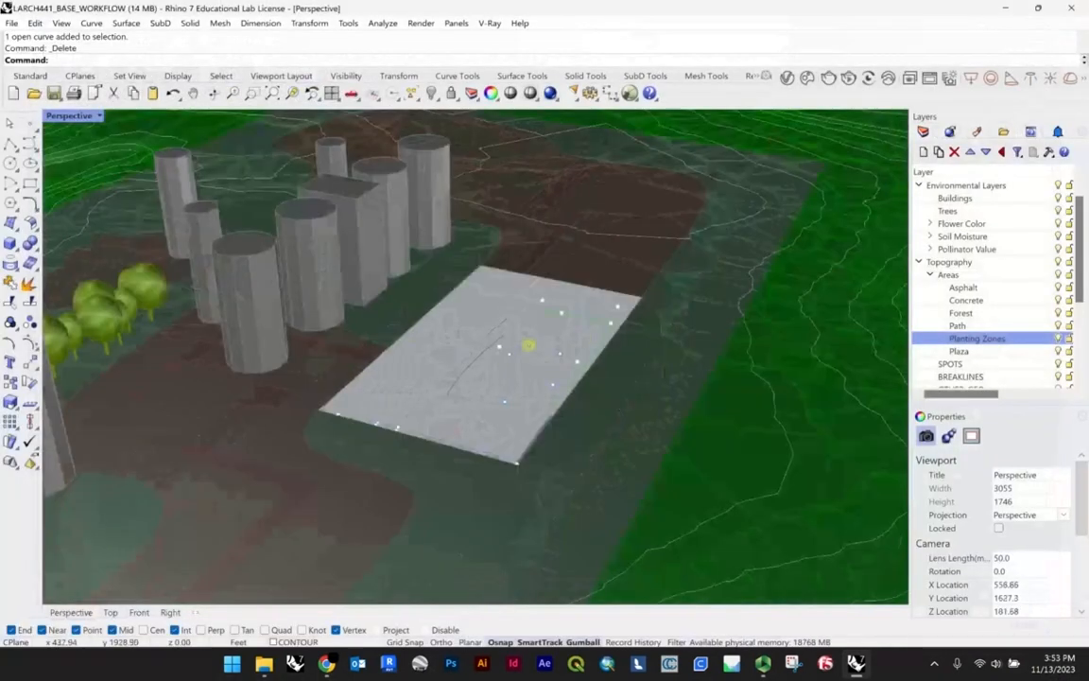
right_drag(529, 345, 523, 351)
key(ctrl+alt+h)
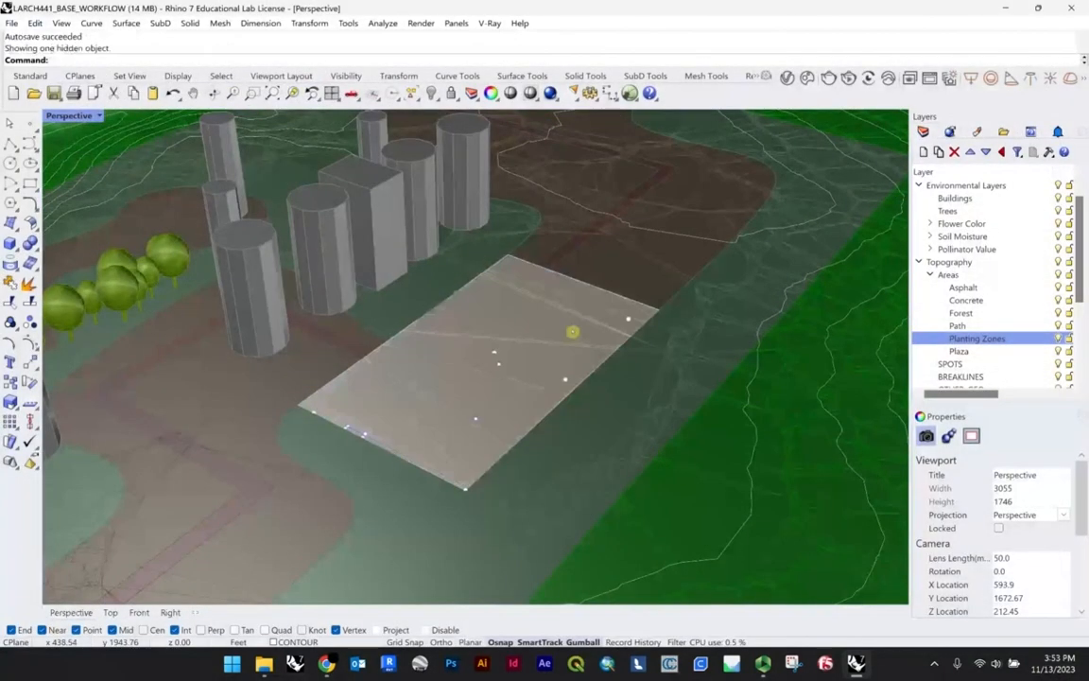
click(510, 336)
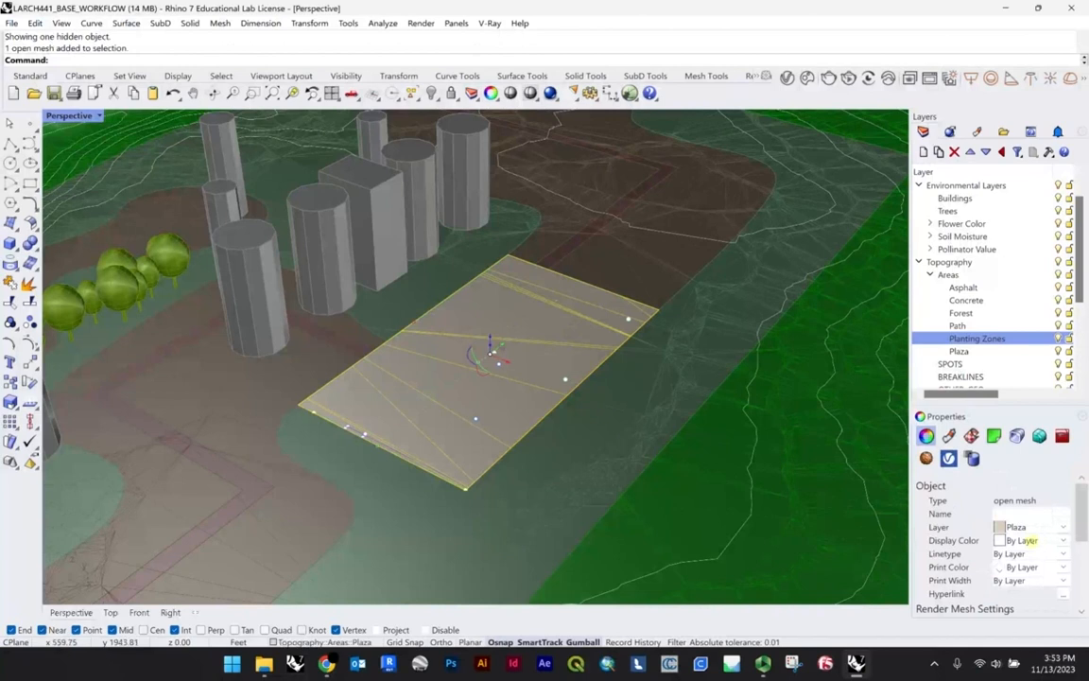
key(Escape)
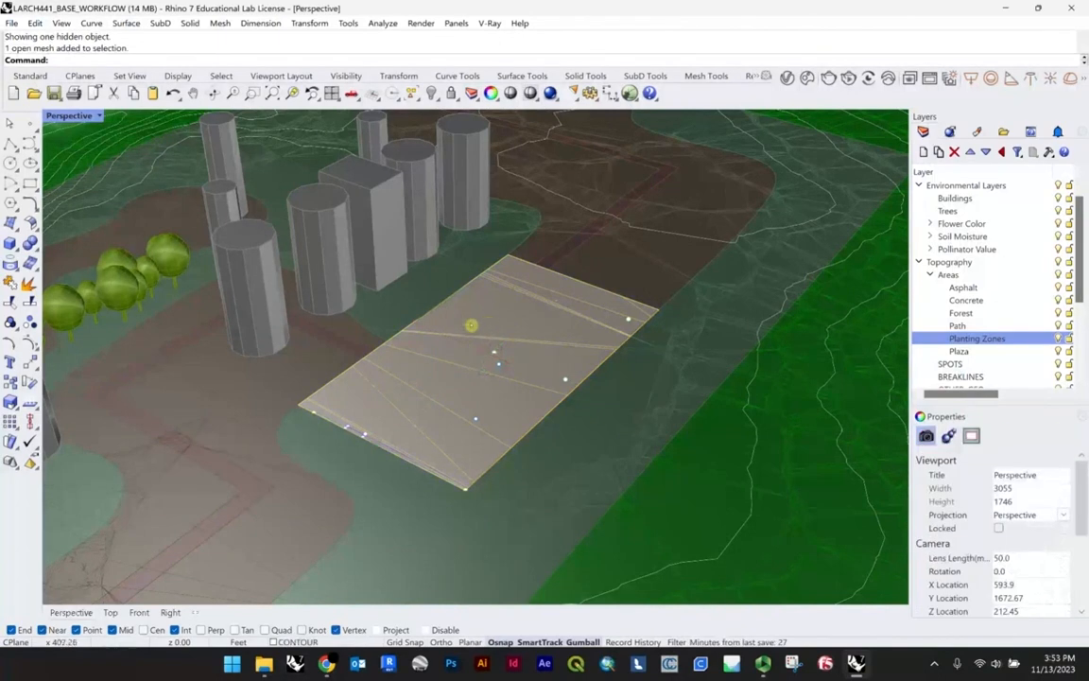
Step: Inspect the plaza mesh from several angles and see how it sits within the surrounding site topography
right_drag(433, 355, 498, 281)
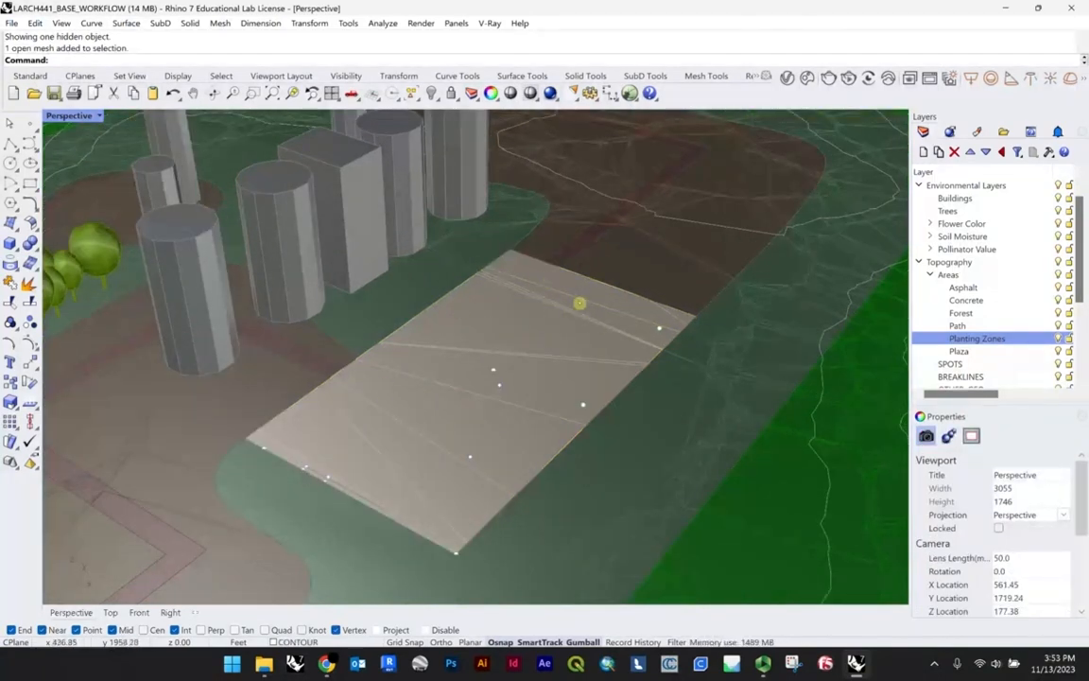
right_drag(485, 348, 615, 362)
scroll(615, 362, down, 6)
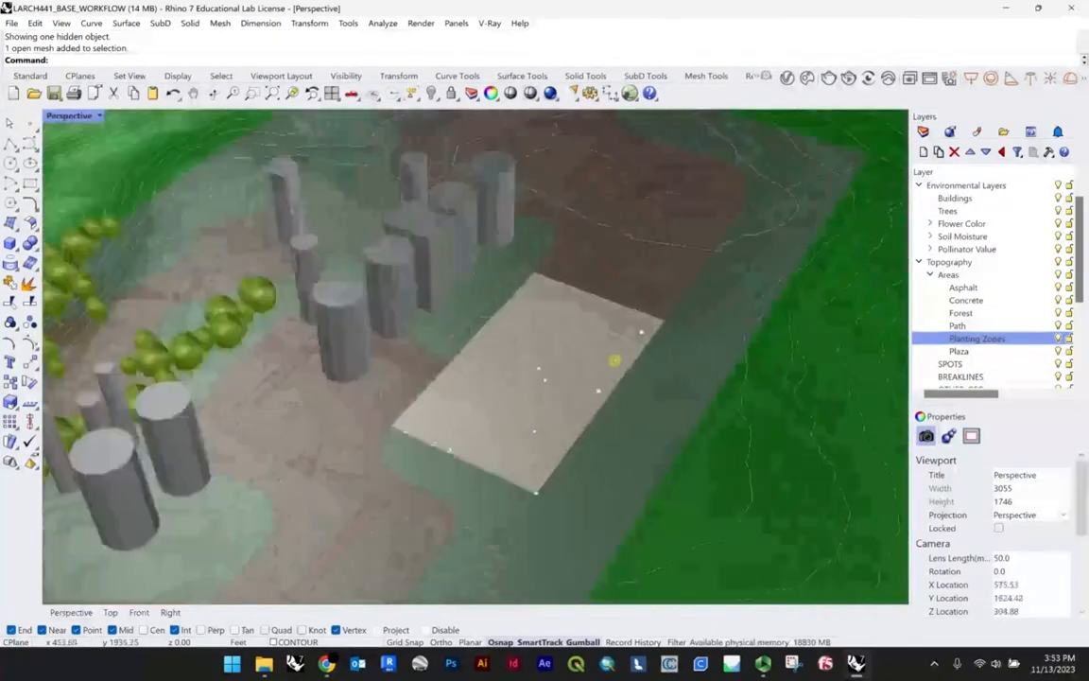
scroll(530, 396, down, 4)
right_drag(557, 302, 537, 379)
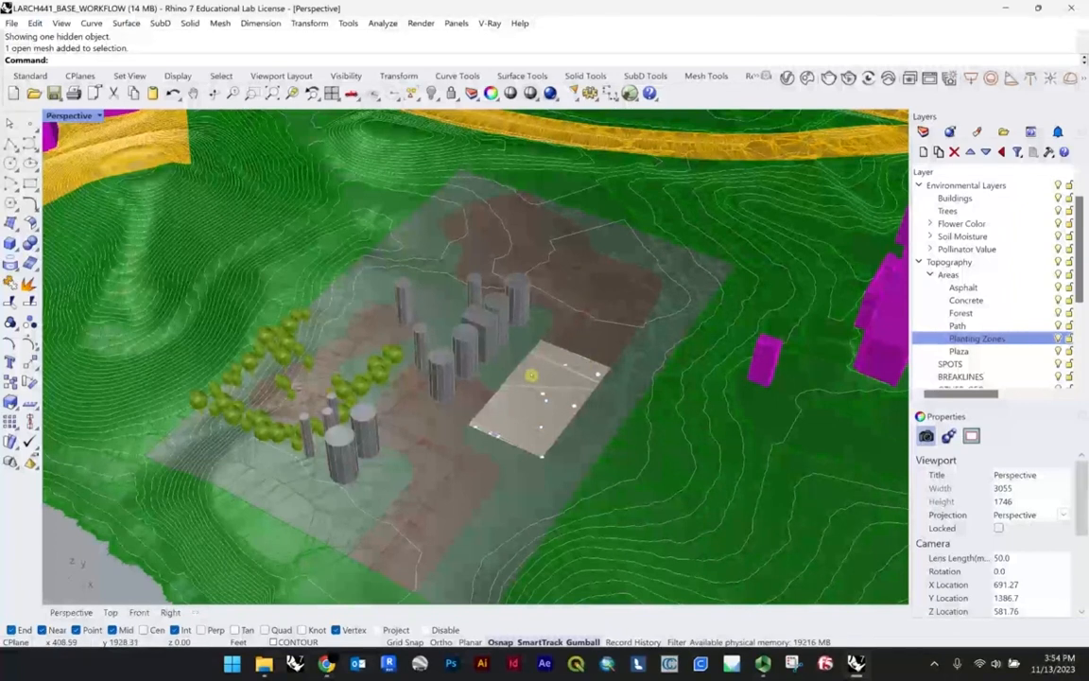
scroll(582, 325, down, 4)
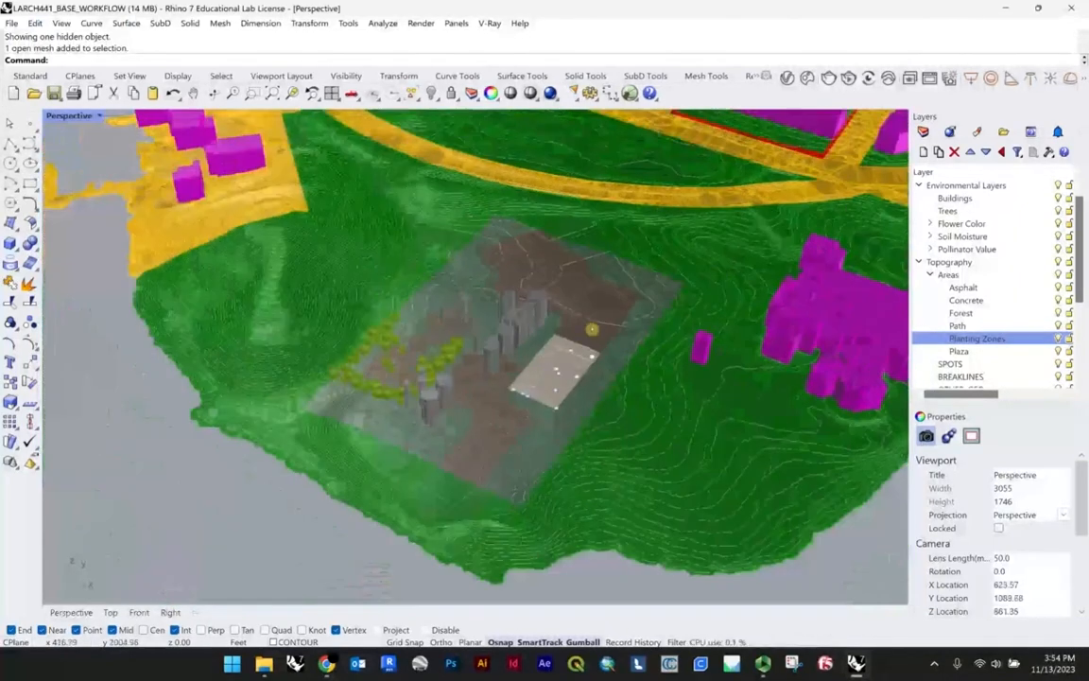
right_drag(605, 322, 610, 297)
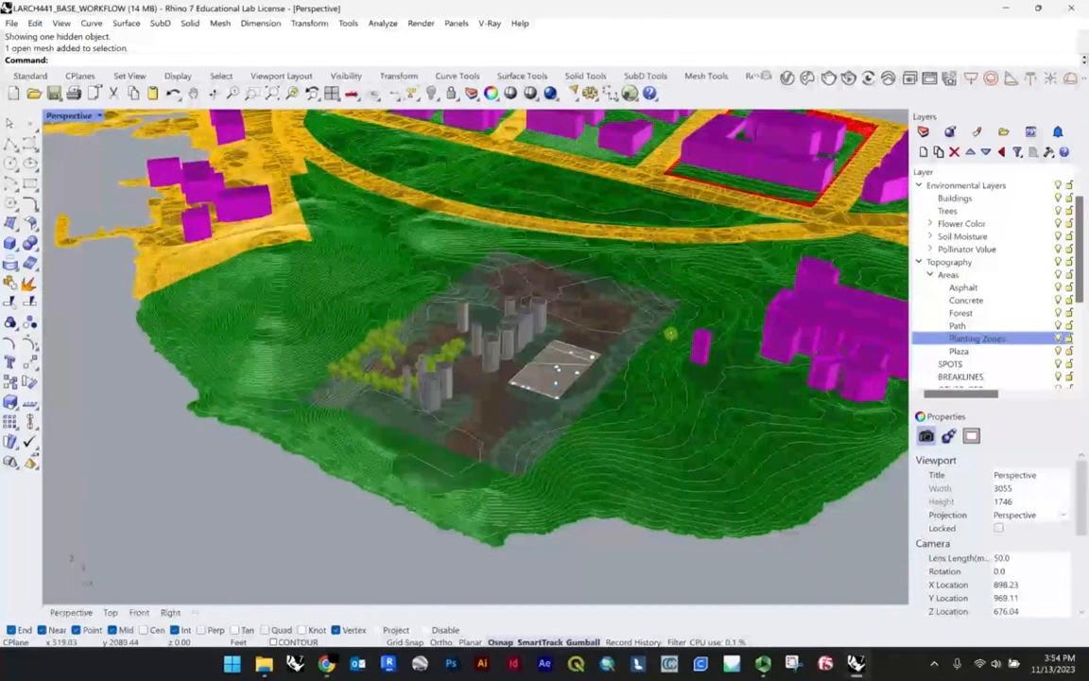
Step: Reopen Grasshopper from Rhino and close the Free_Topo_Workflow definition
text(Grasshopper)
key(Return)
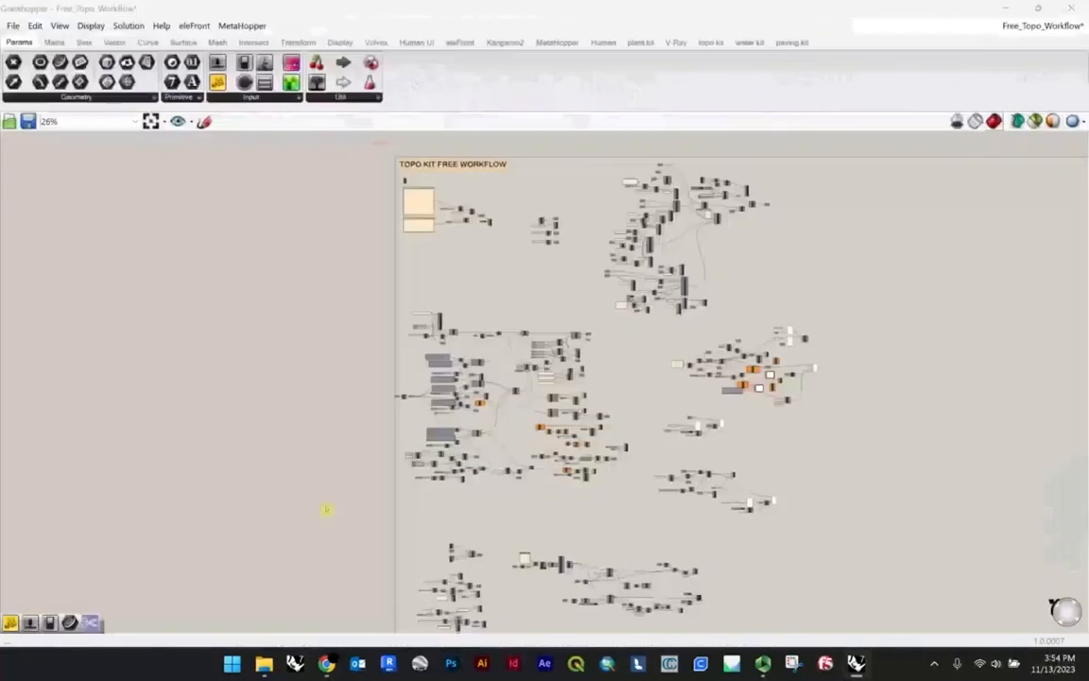
click(1019, 27)
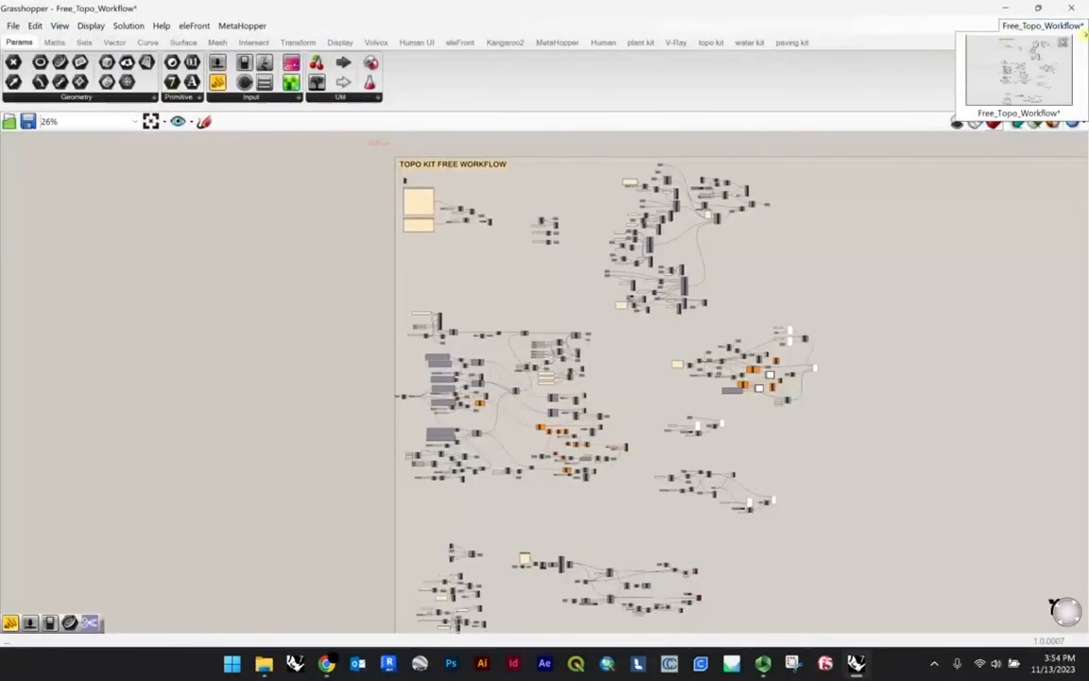
click(1064, 42)
click(980, 112)
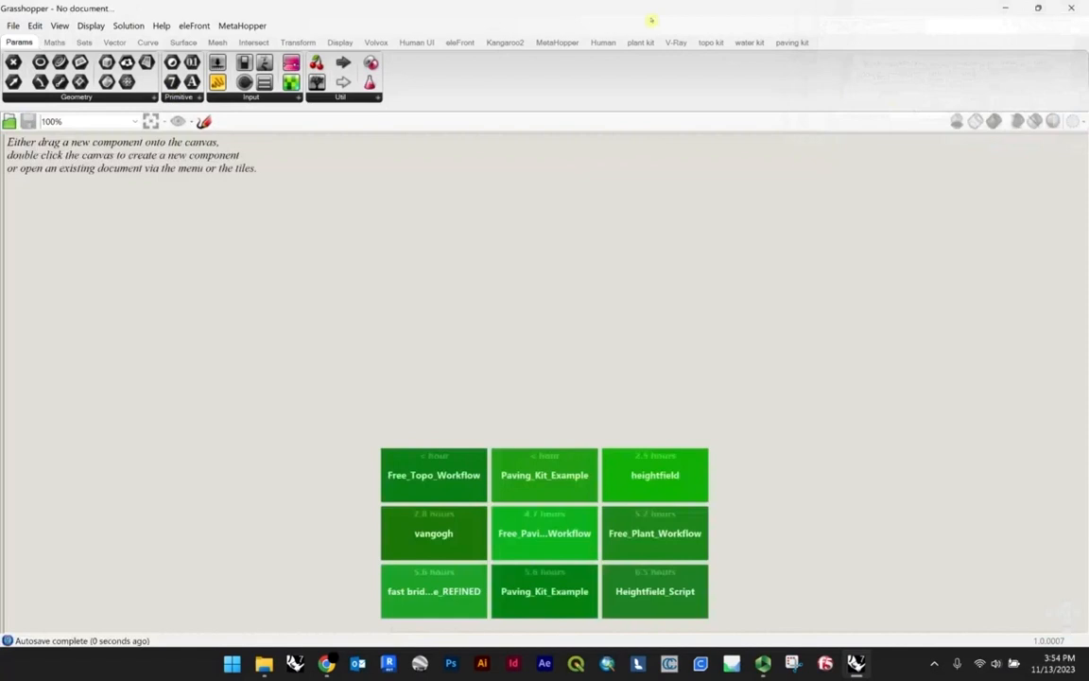
Step: Arrange Rhino and Grasshopper side by side, widen the Perspective viewport and frame the plaza in it
drag(580, 13, 1087, 107)
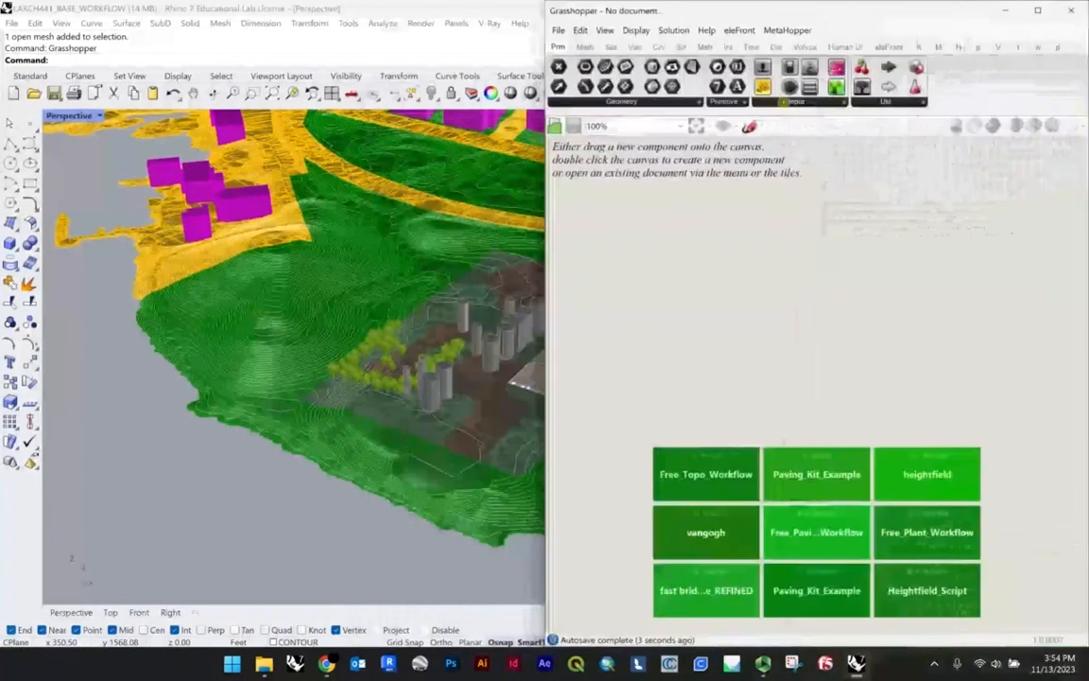
drag(462, 8, 2, 189)
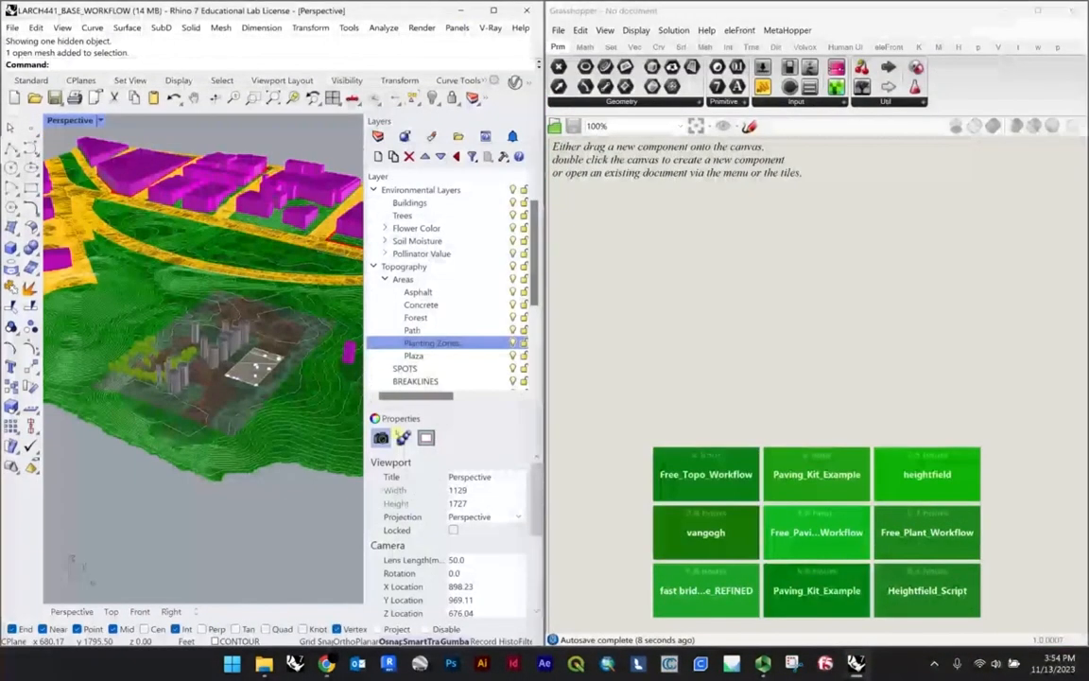
drag(363, 491, 468, 490)
scroll(171, 451, up, 5)
right_drag(171, 452, 241, 394)
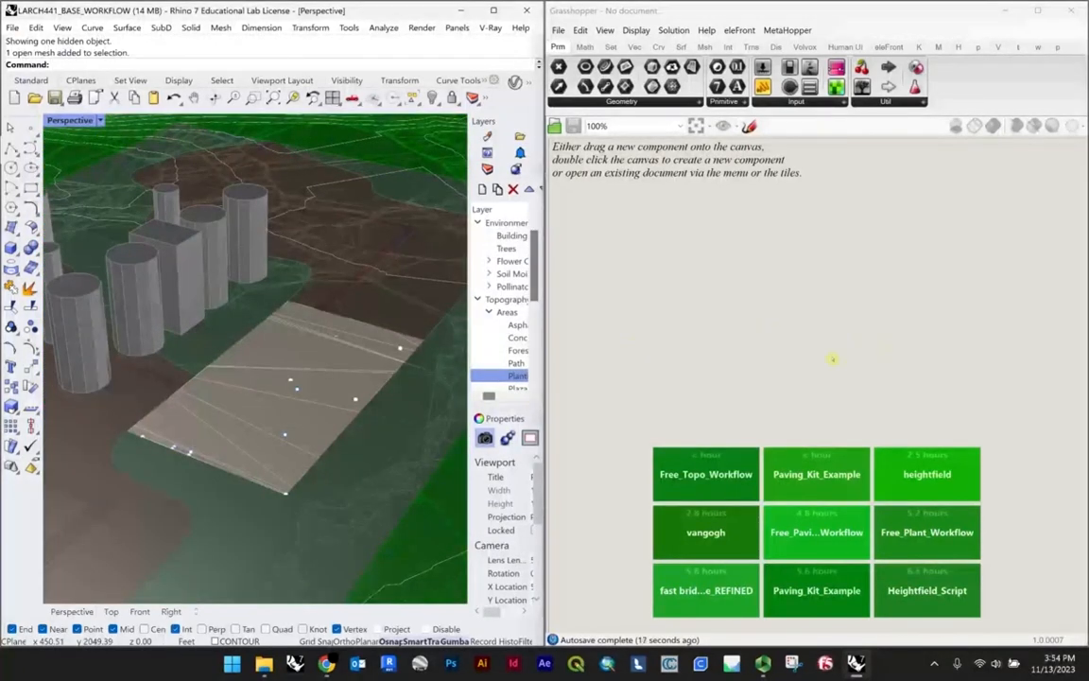
Step: Open the recent vangogh definition in Grasshopper and inspect its circle pattern preview in the Rhino viewport
click(704, 534)
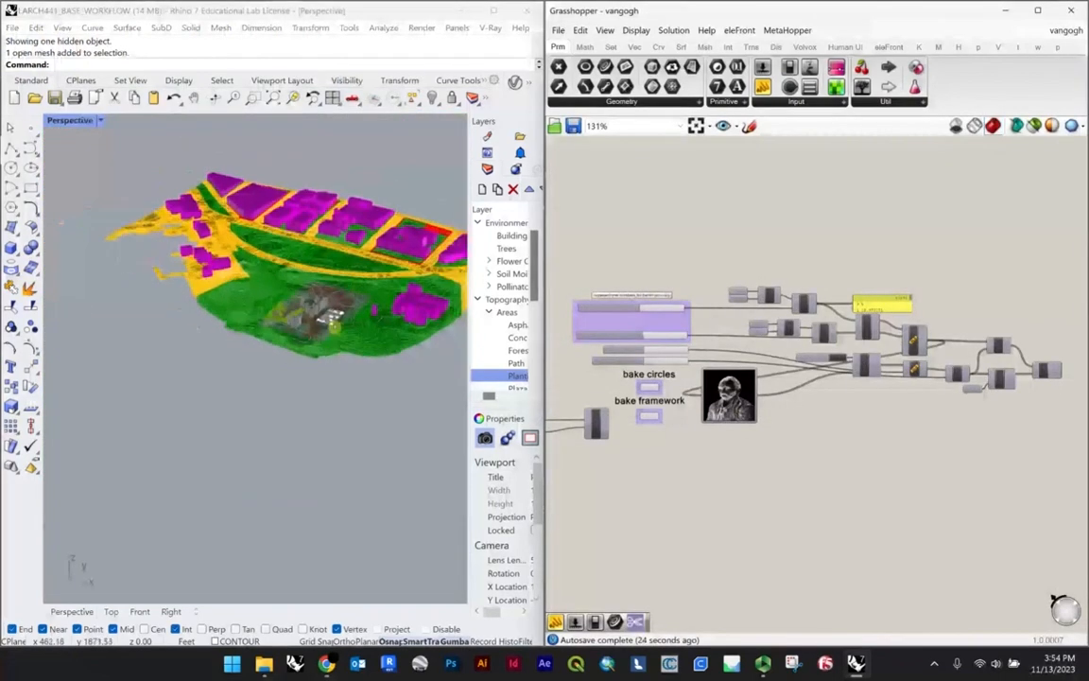
scroll(334, 326, down, 4)
scroll(156, 434, up, 10)
shift+right_drag(107, 456, 186, 461)
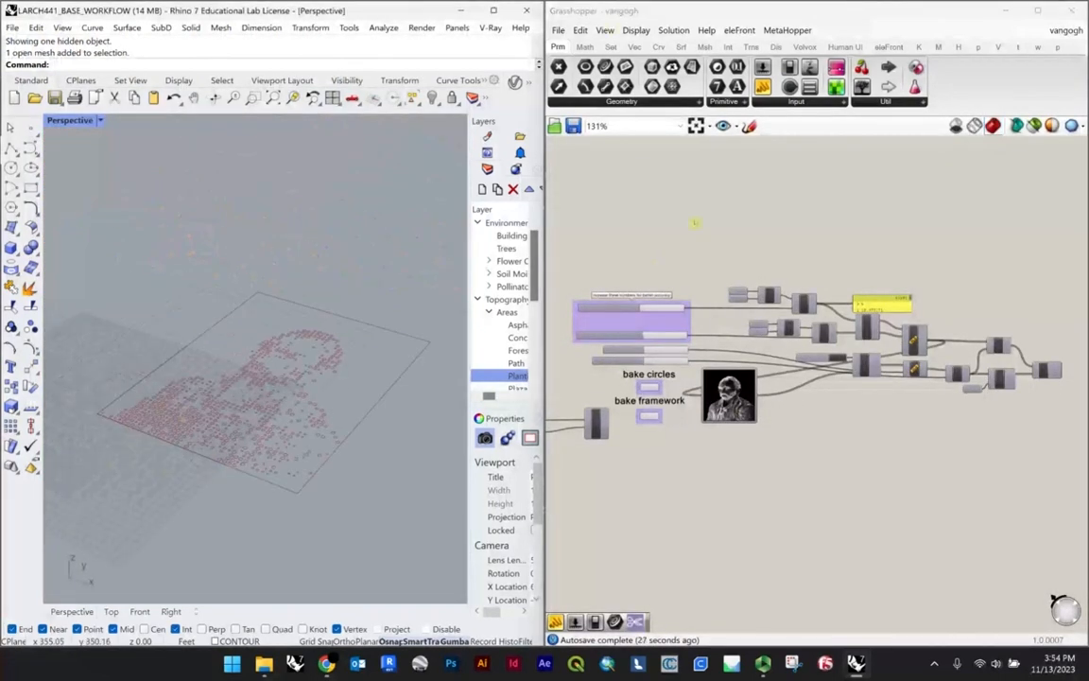
scroll(639, 357, up, 4)
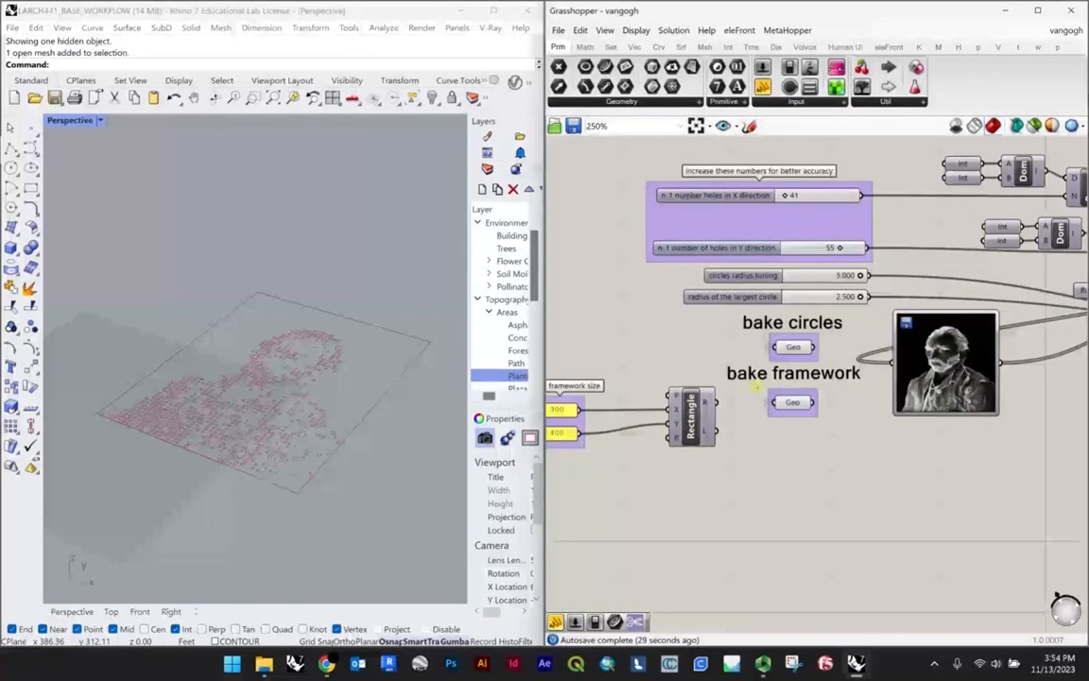
scroll(236, 392, up, 8)
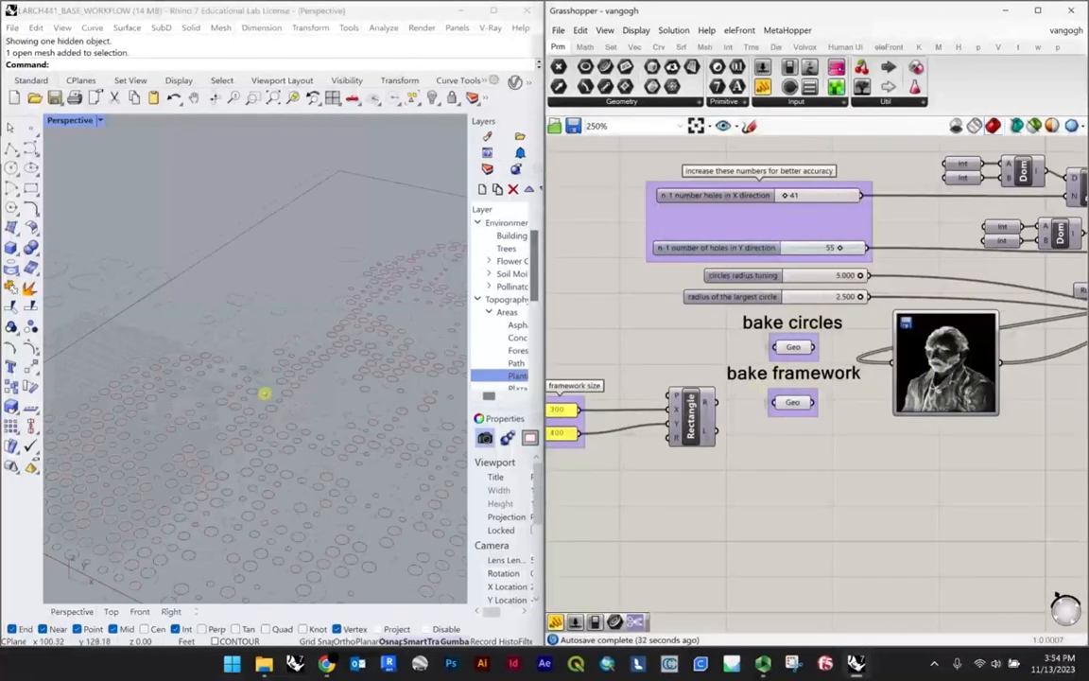
Step: Highlight the bake circles geometry, compare its pattern with the source portrait in the Image Sampler, and clear the selection
click(792, 347)
scroll(311, 369, down, 5)
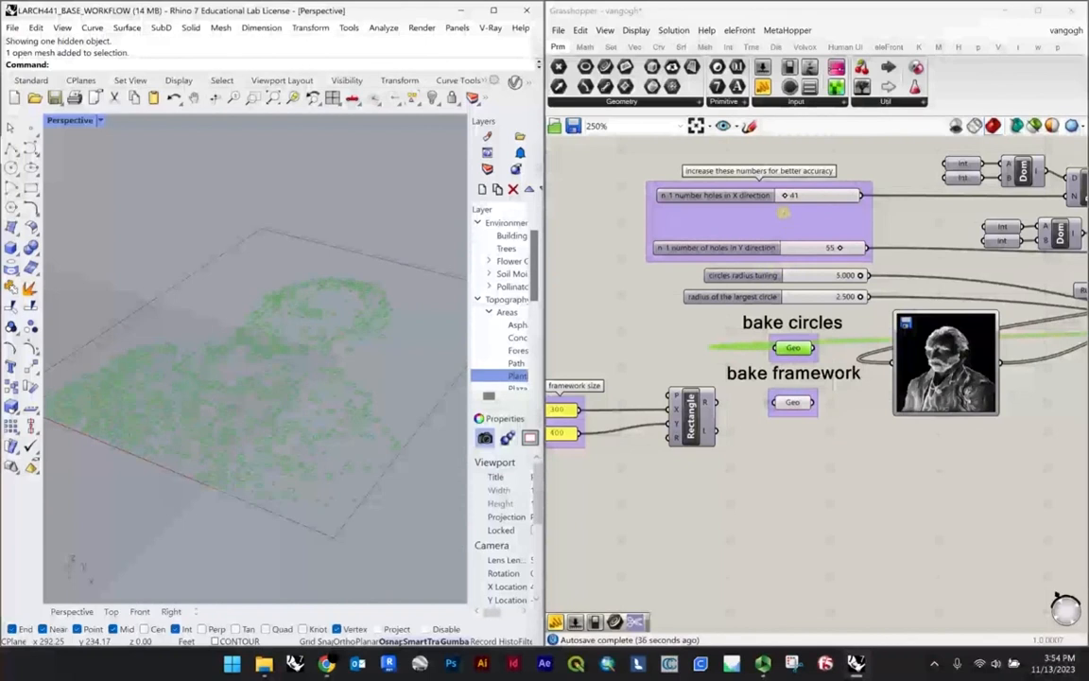
scroll(983, 368, up, 5)
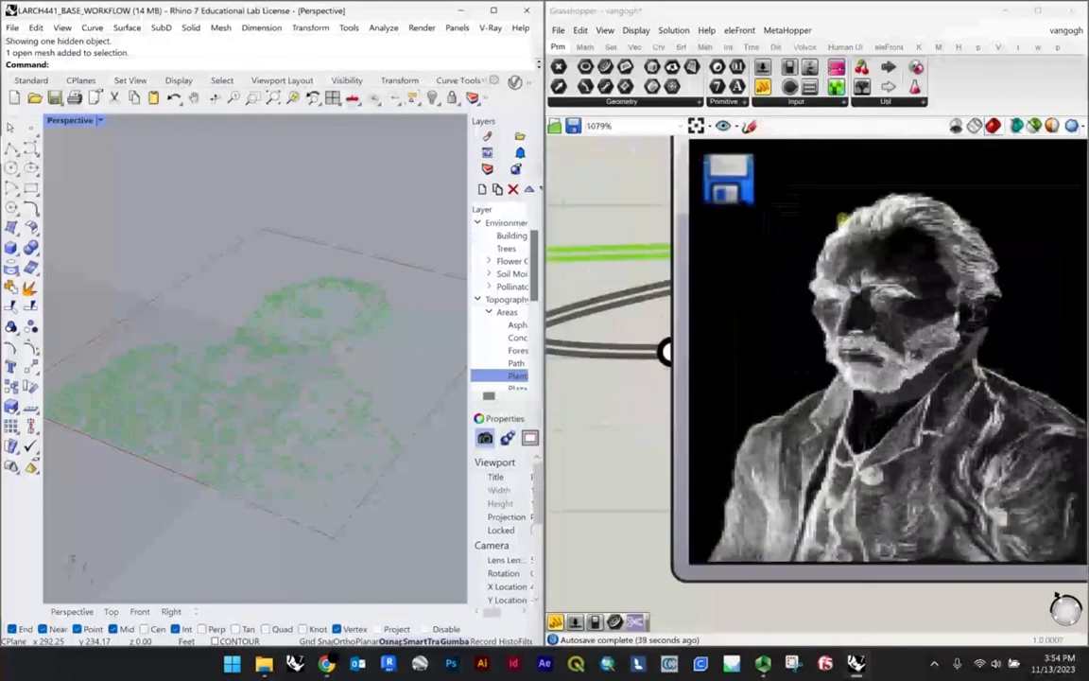
scroll(825, 361, down, 5)
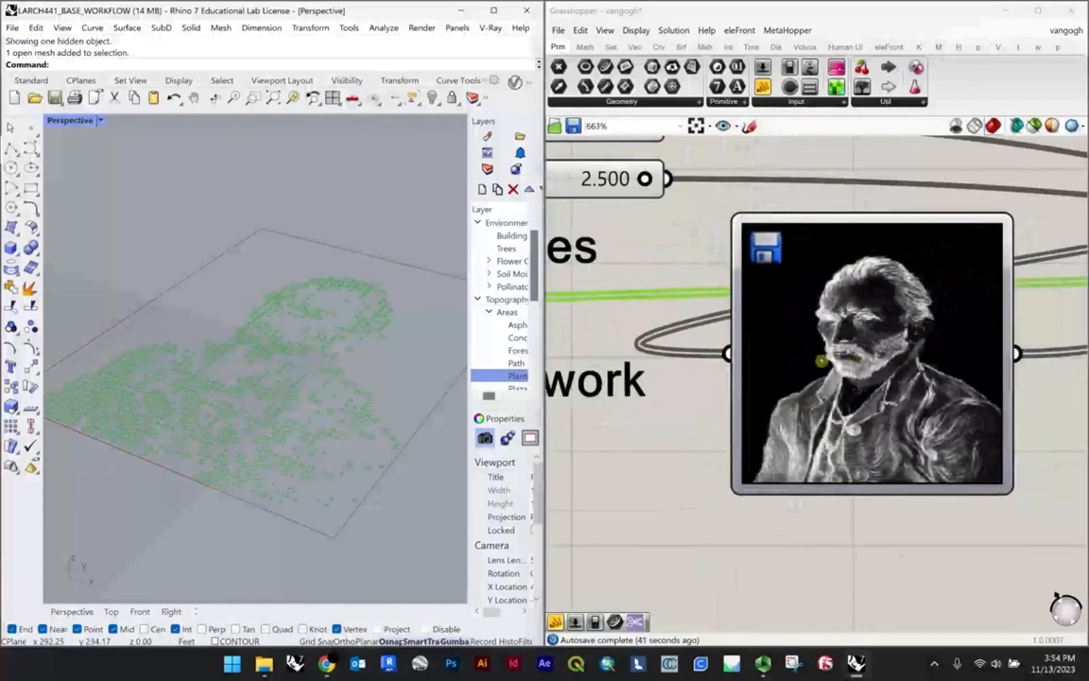
click(946, 278)
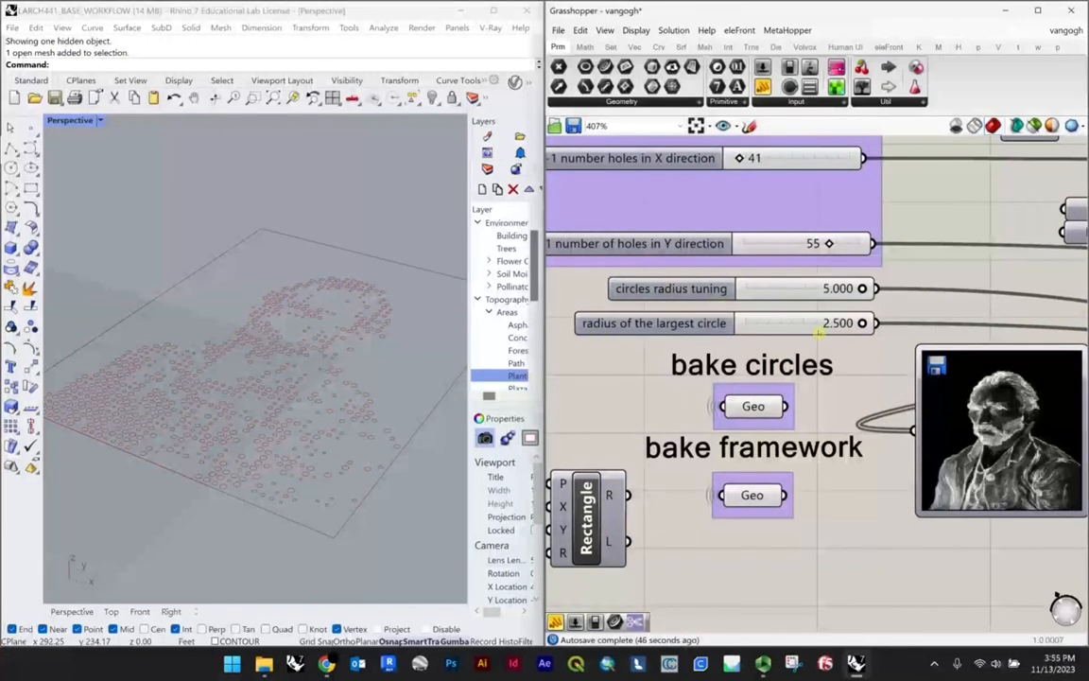
Step: Test the largest circle radius and circles radius tuning sliders against the circle pattern, leaving them at 2.500 and 5.000
scroll(244, 301, down, 10)
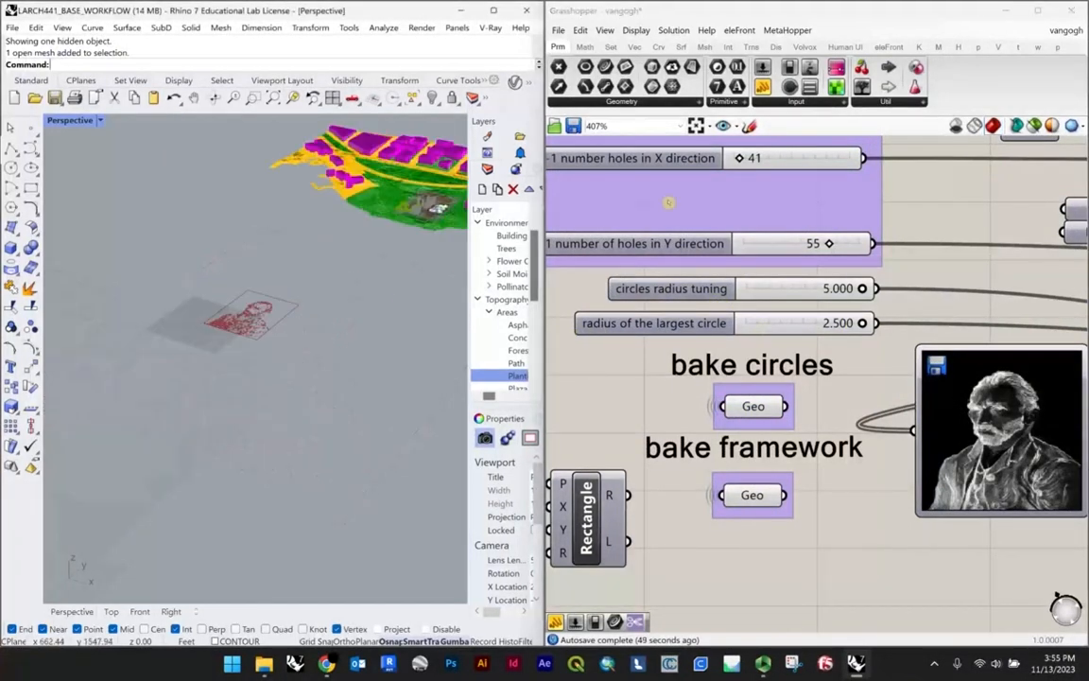
mouse_move(862, 322)
mouse_down()
mouse_move(785, 322)
mouse_move(860, 323)
mouse_up()
scroll(253, 321, up, 3)
scroll(253, 322, up, 3)
scroll(269, 307, up, 8)
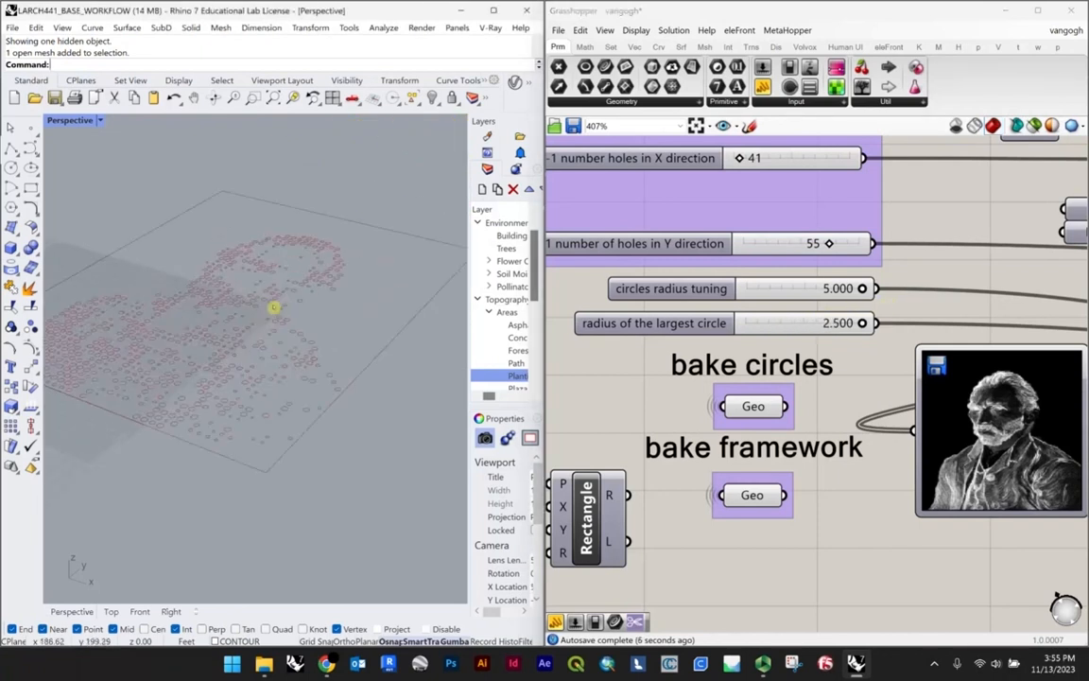
drag(861, 322, 890, 322)
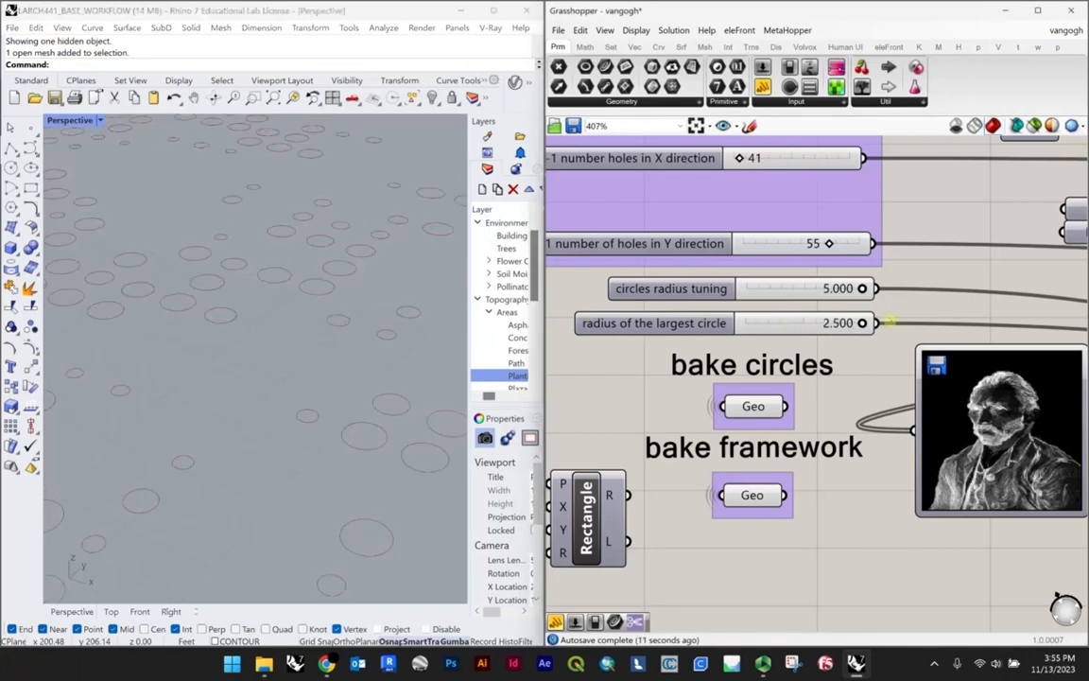
drag(849, 288, 877, 288)
scroll(322, 350, down, 8)
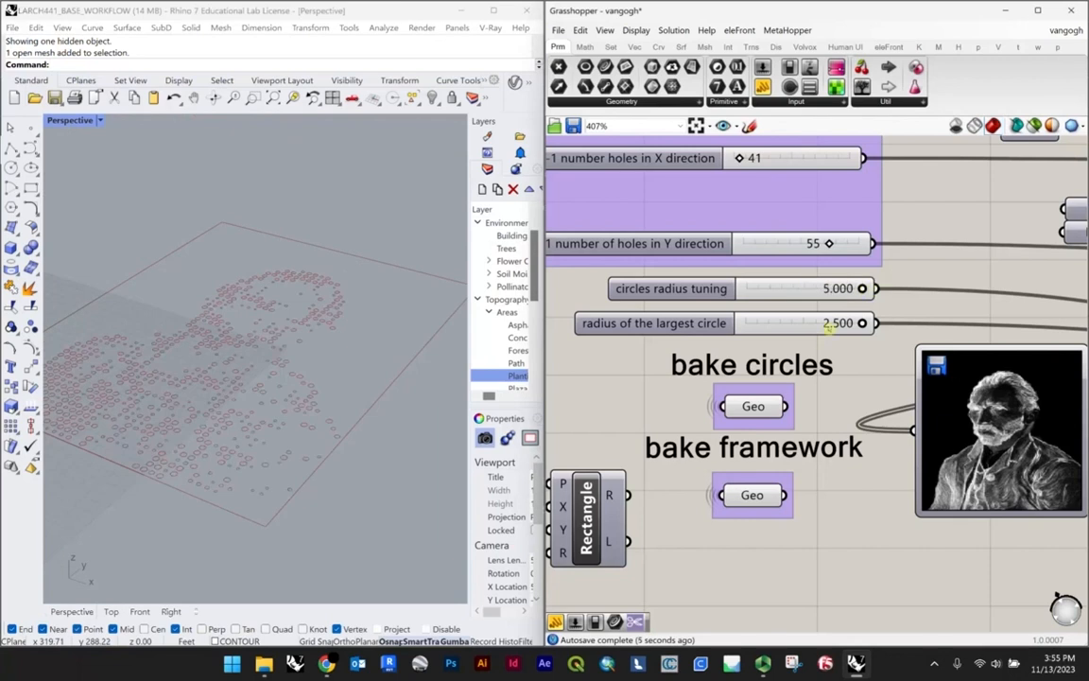
Step: Highlight the bake circles and bake framework geometry in turn to examine which part of the previewed pattern each one contains
scroll(316, 328, down, 5)
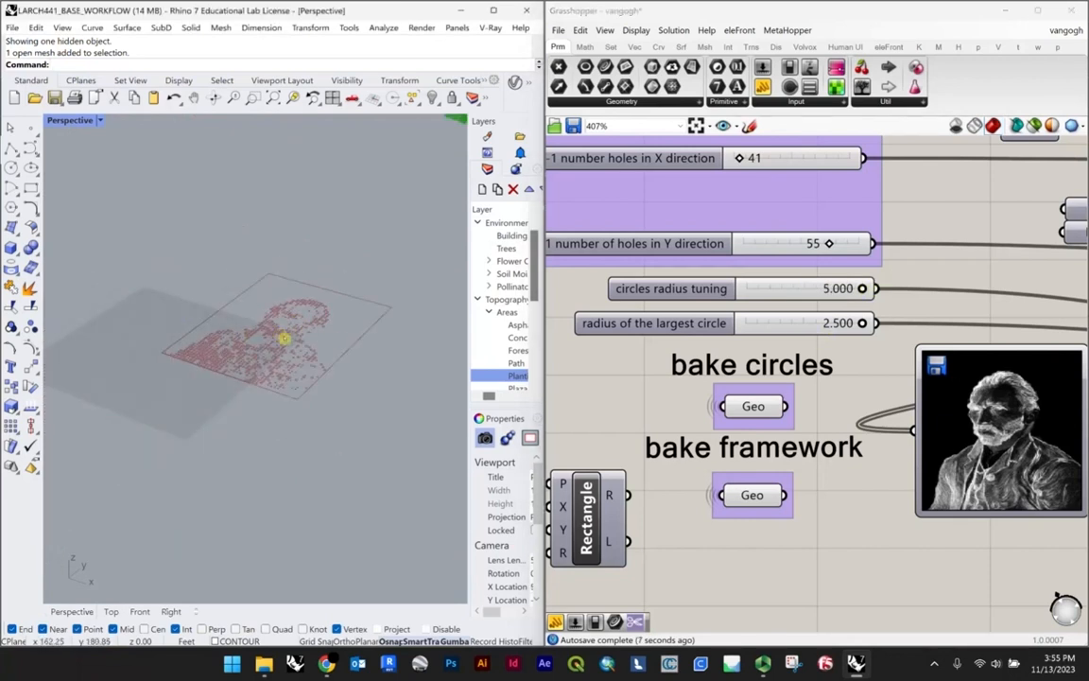
scroll(810, 393, down, 5)
scroll(760, 416, up, 5)
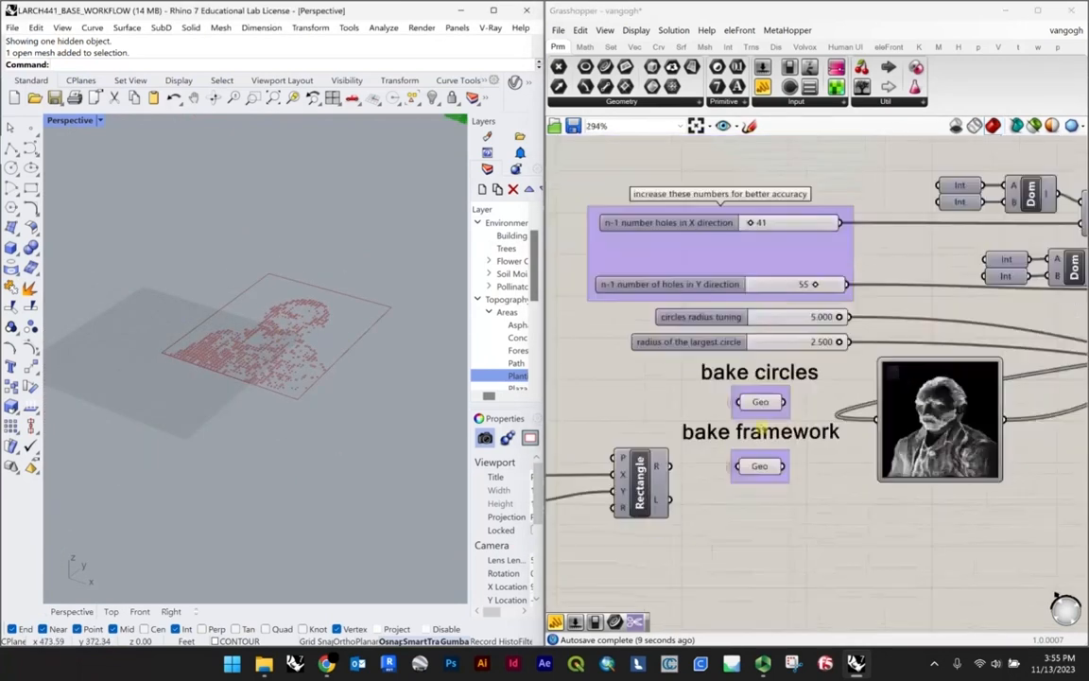
click(763, 401)
click(395, 353)
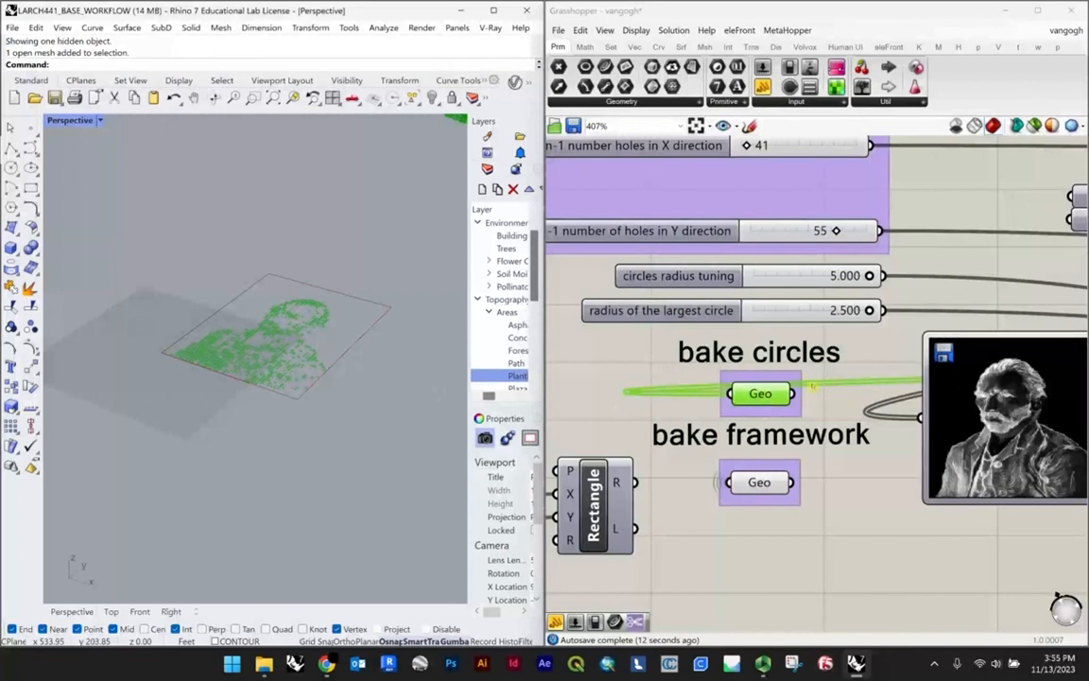
scroll(794, 378, down, 5)
scroll(761, 445, up, 5)
click(777, 427)
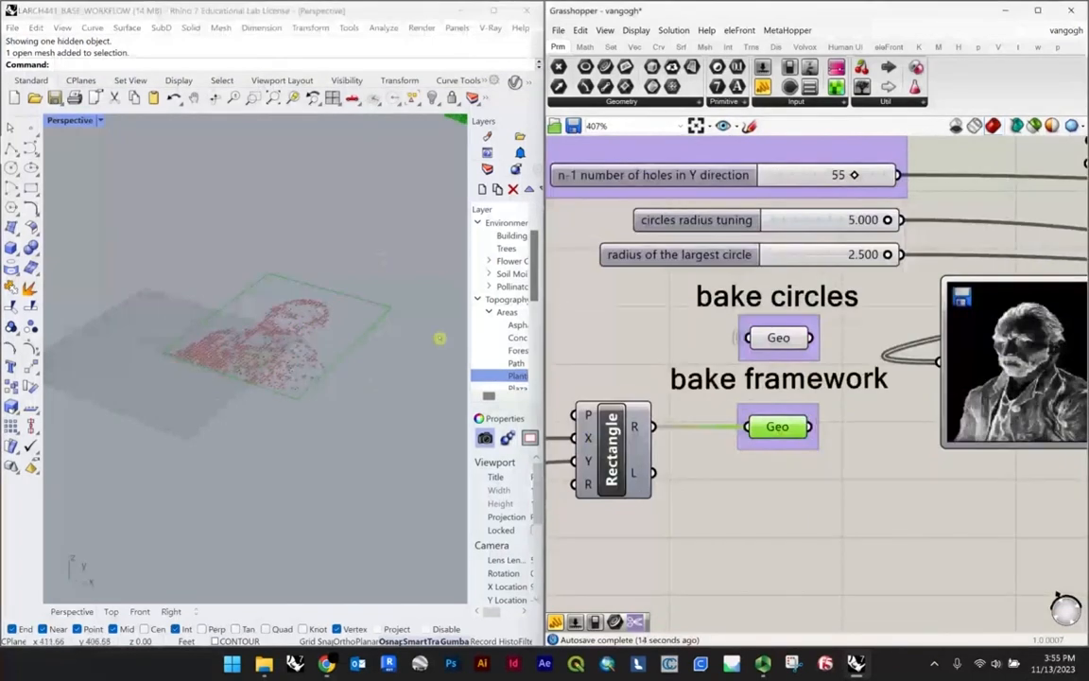
click(307, 322)
scroll(206, 348, down, 4)
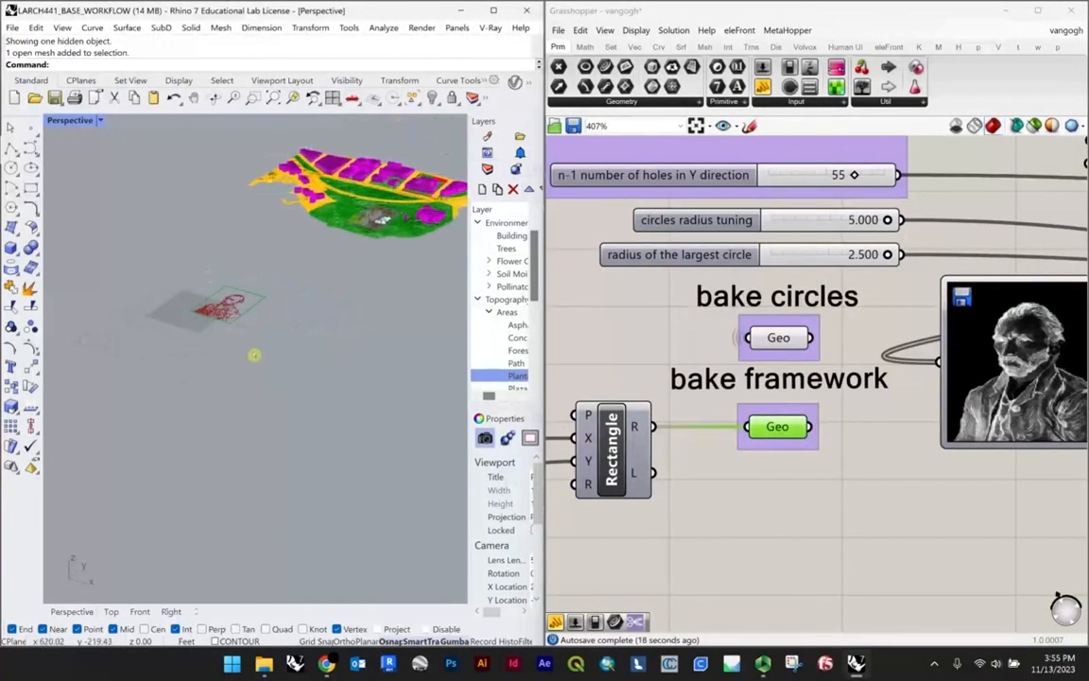
scroll(251, 342, up, 4)
scroll(265, 312, down, 4)
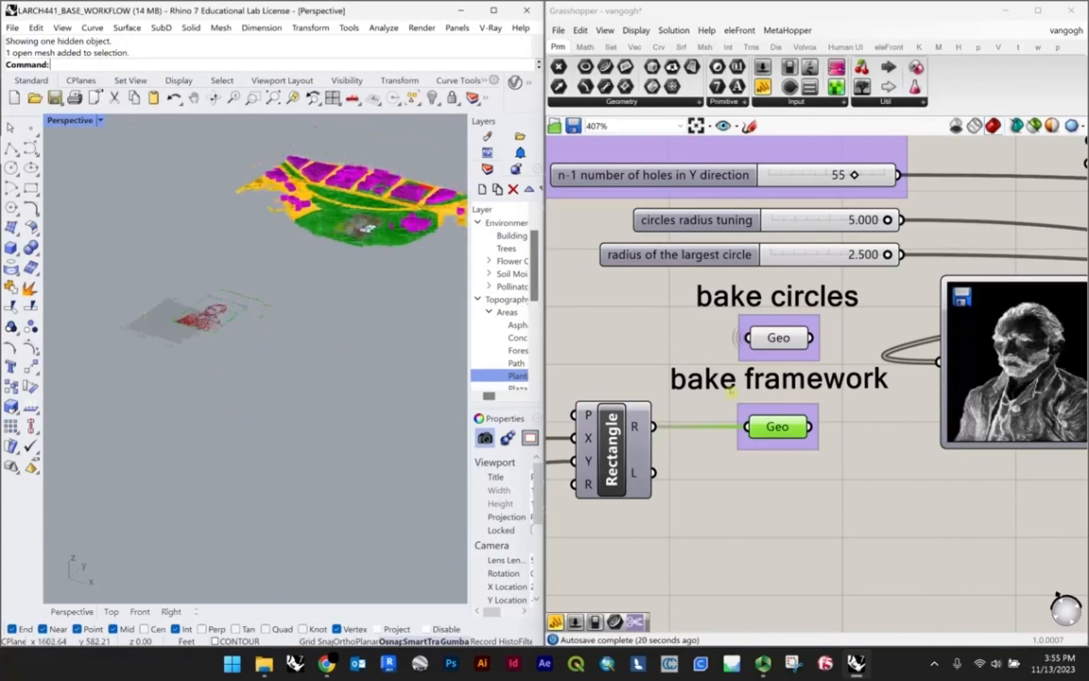
scroll(731, 391, down, 3)
Step: Switch to the Discord tests channel in Chrome and highlight the black and white parametric form and greyscale gradient patterning prompts
click(326, 663)
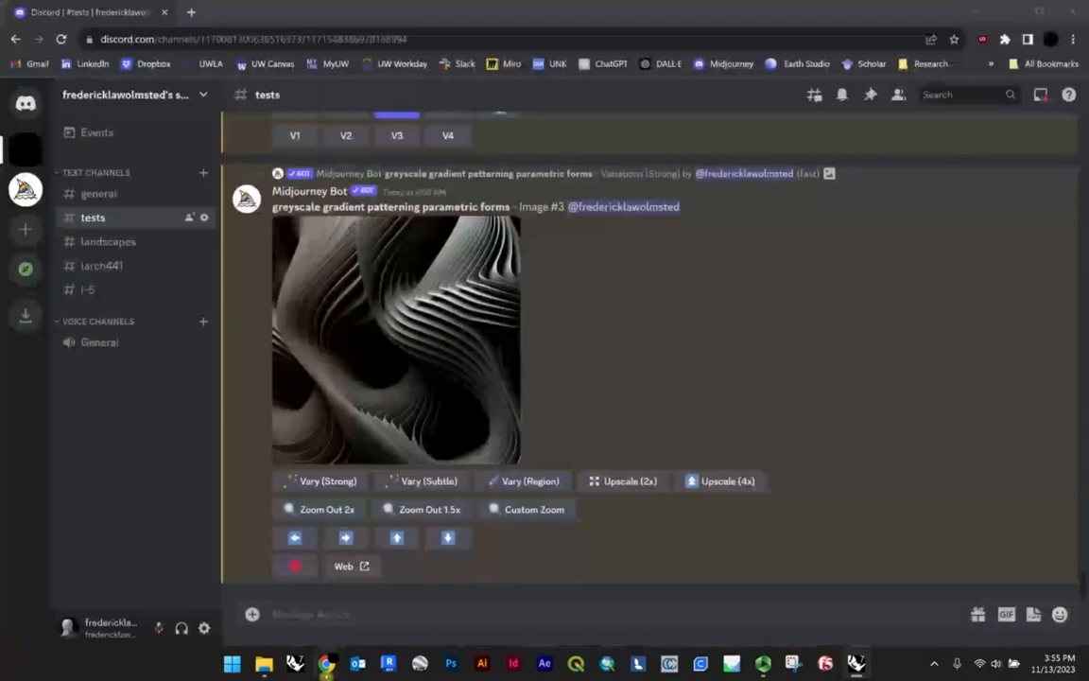
scroll(724, 363, up, 2)
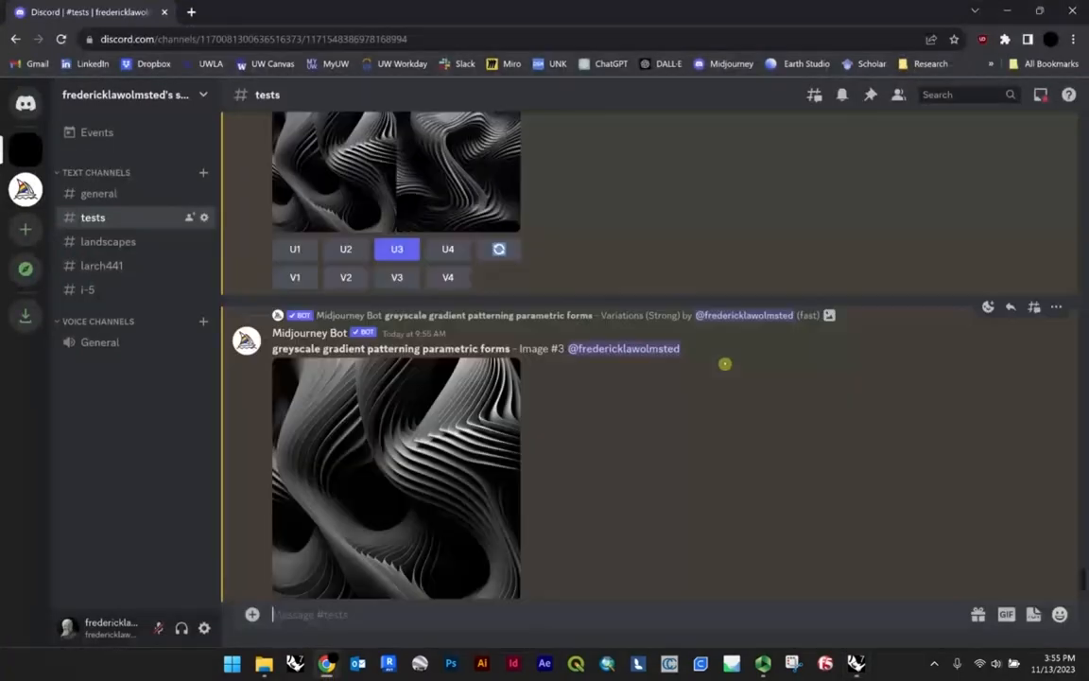
scroll(704, 435, up, 10)
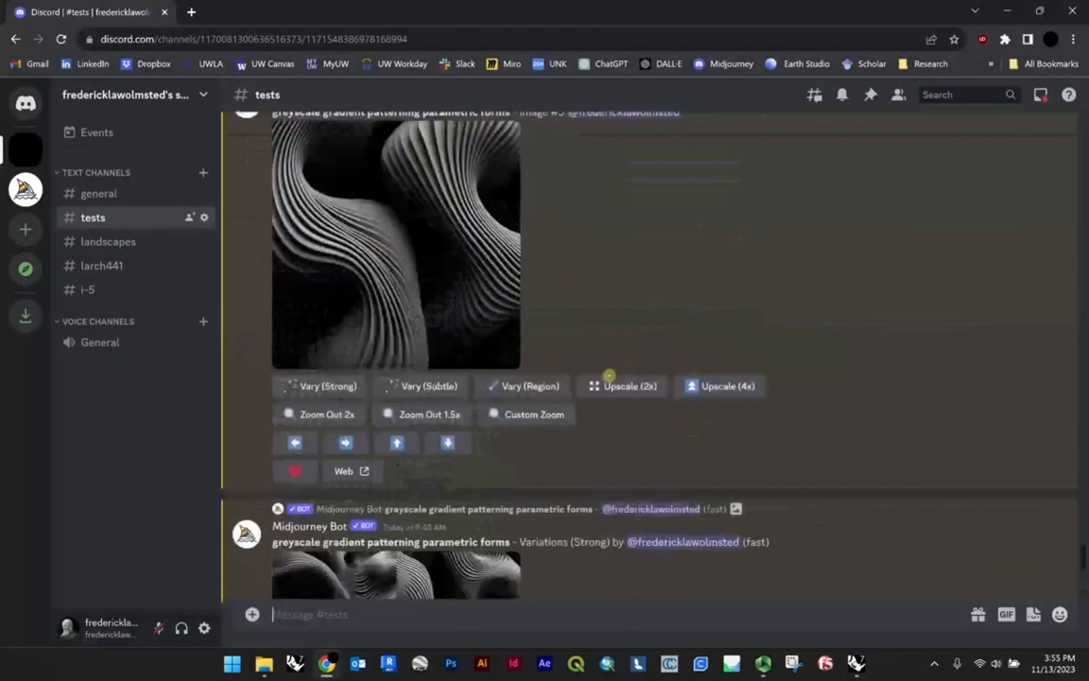
scroll(567, 355, up, 1)
drag(272, 259, 454, 259)
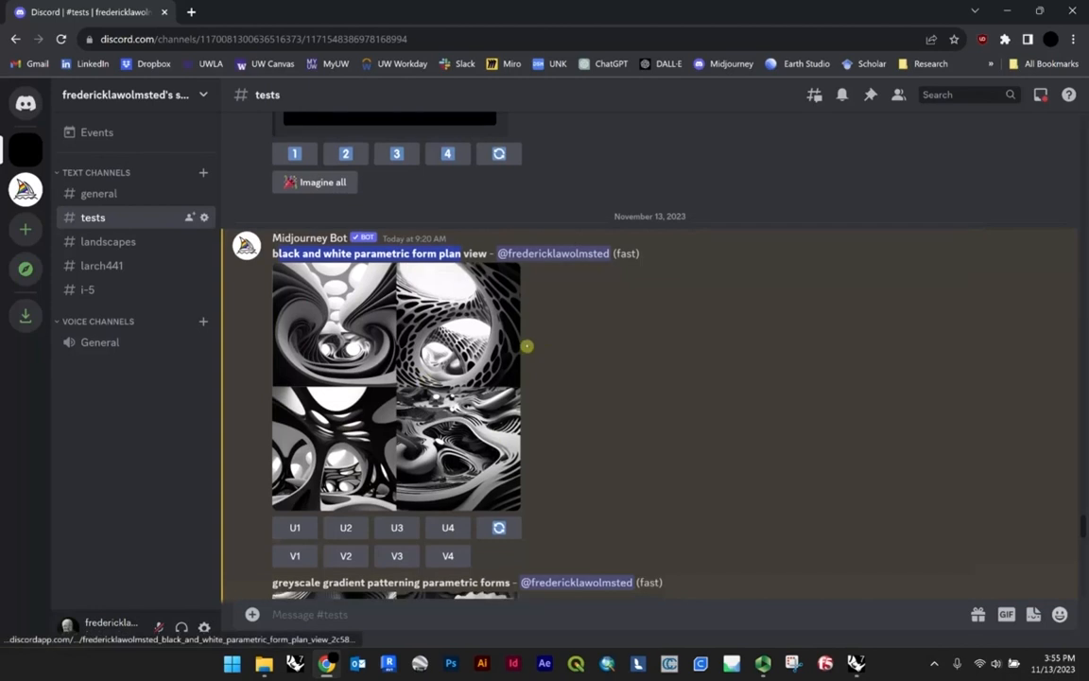
scroll(527, 345, down, 4)
drag(323, 233, 413, 234)
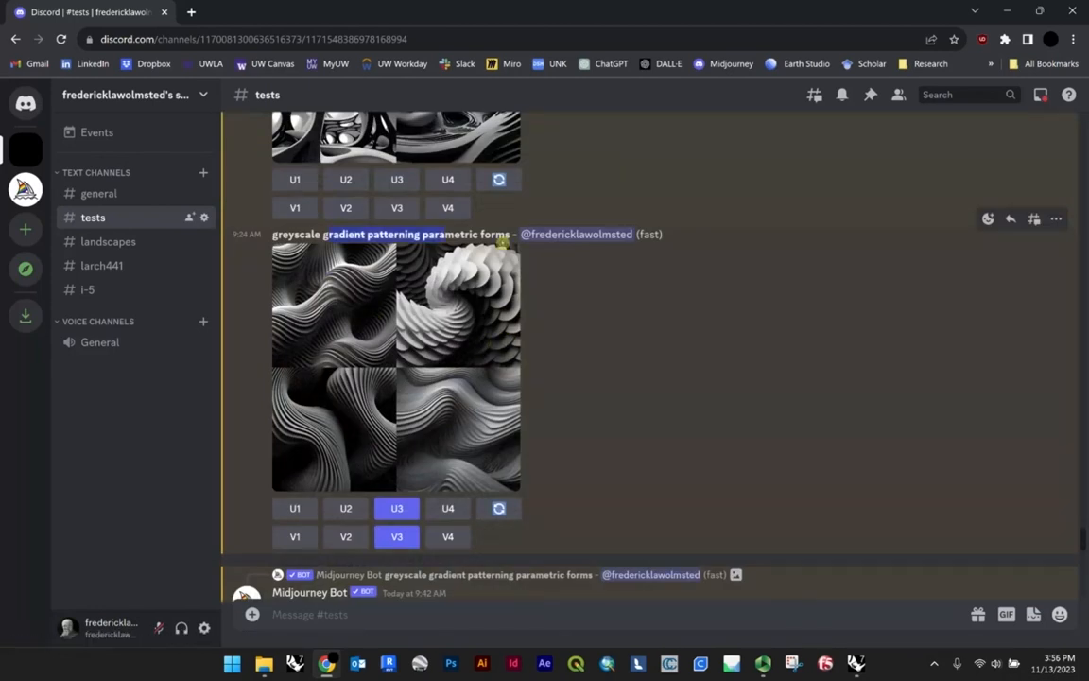
scroll(502, 243, up, 3)
drag(438, 119, 463, 121)
Step: Examine the greyscale gradient patterning images from Midjourney, comparing the first grid, the upscaled results and the strong variations
scroll(459, 463, down, 3)
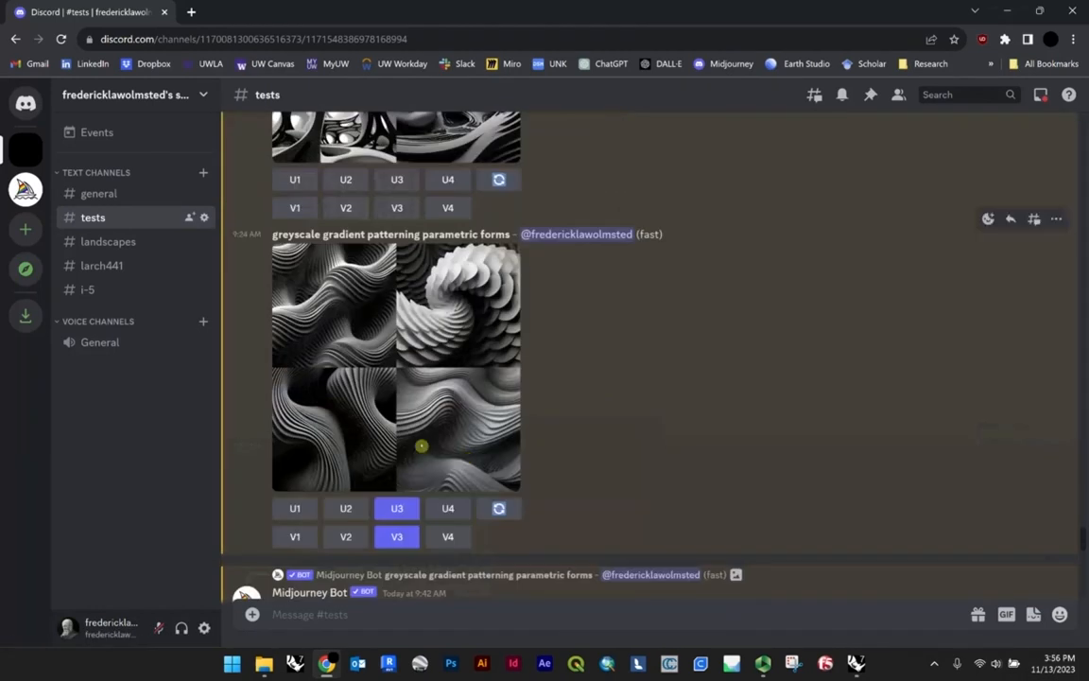
scroll(388, 416, down, 4)
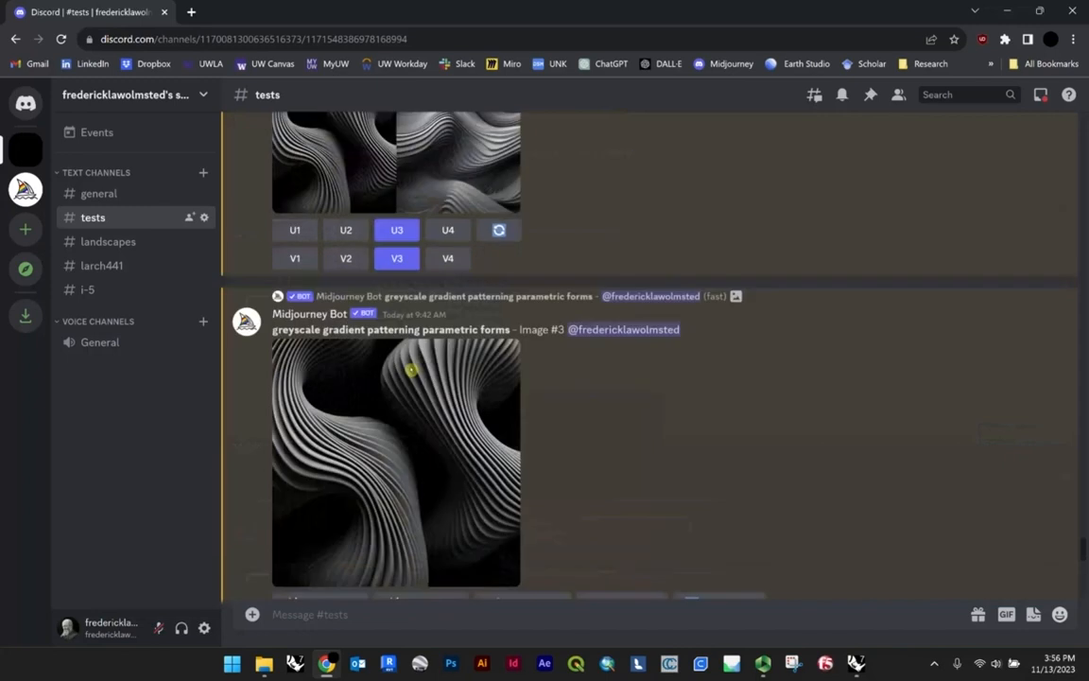
scroll(472, 378, down, 4)
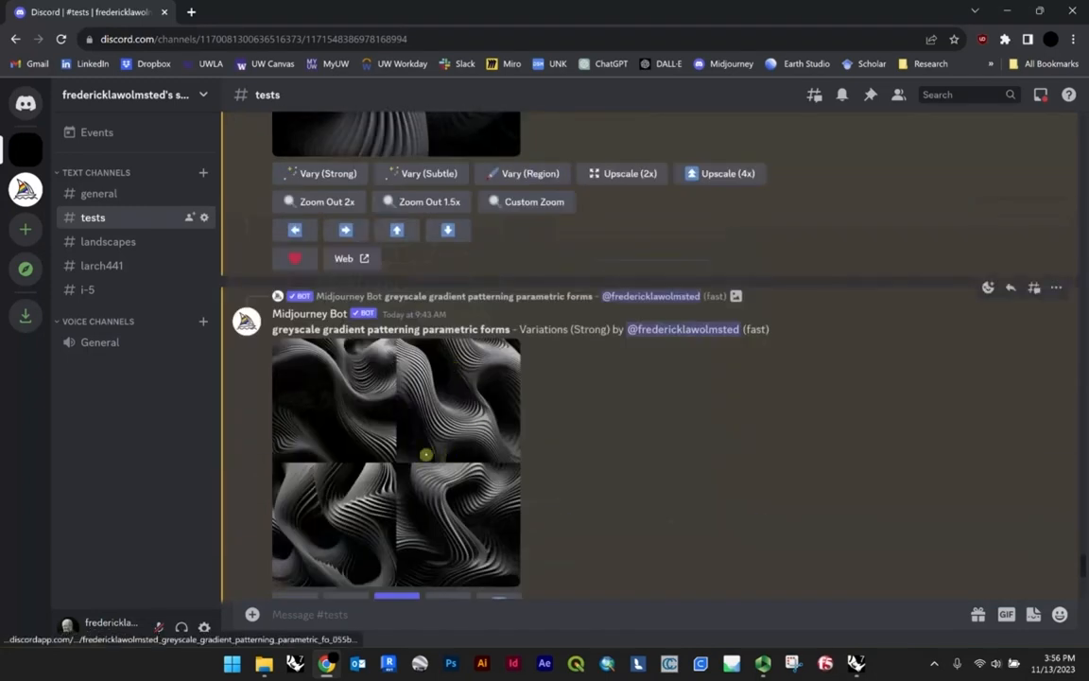
scroll(397, 416, down, 5)
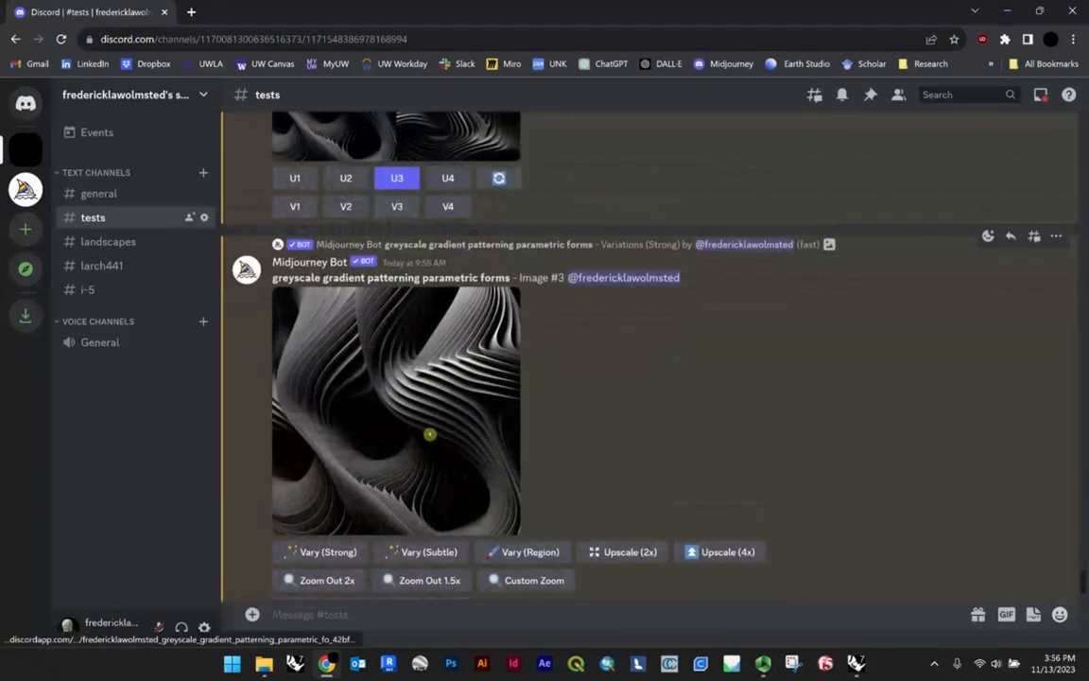
scroll(370, 431, up, 10)
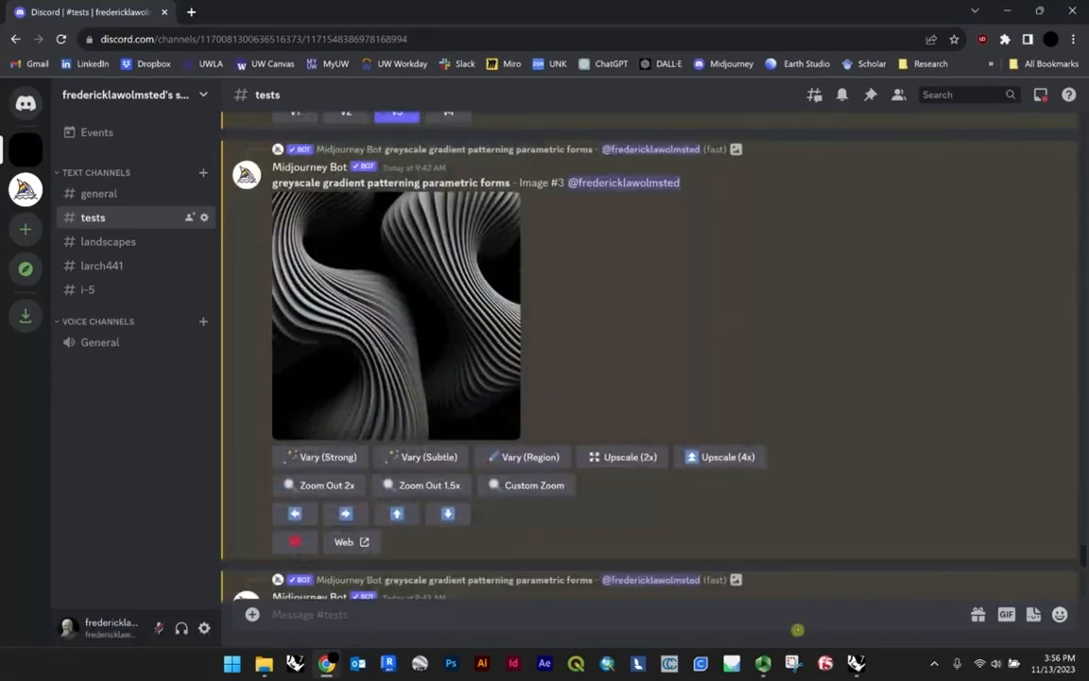
Step: Return to Grasshopper, load the first greyscale gradient patterning image from the A5 folder into the Image Sampler, and inspect the updated circle pattern
click(855, 663)
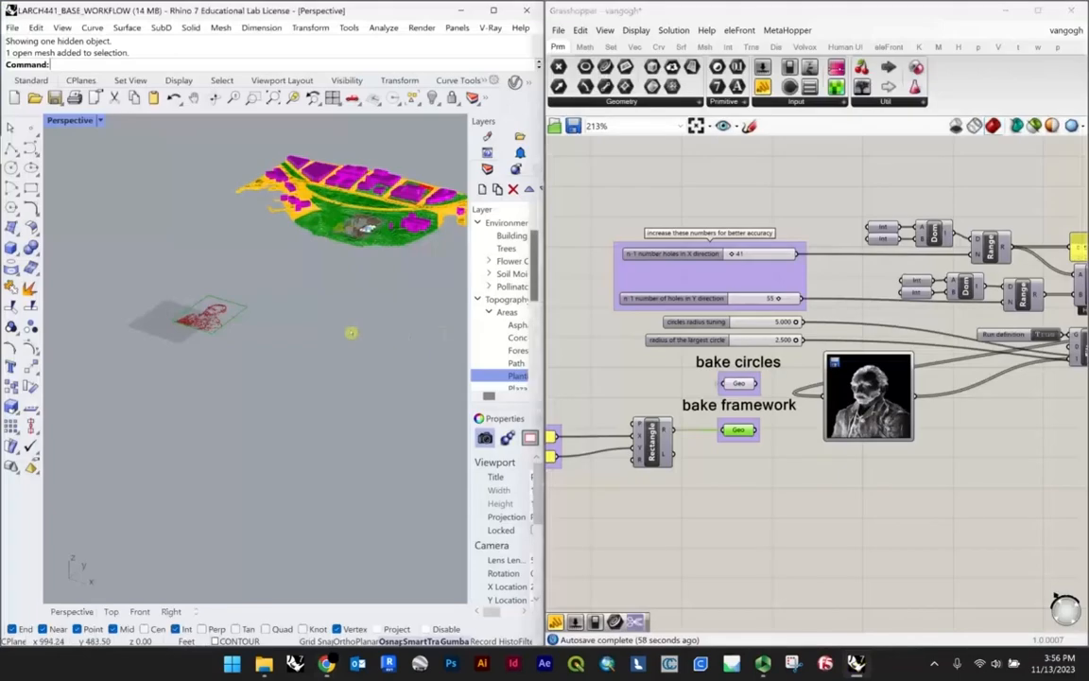
right_click(867, 405)
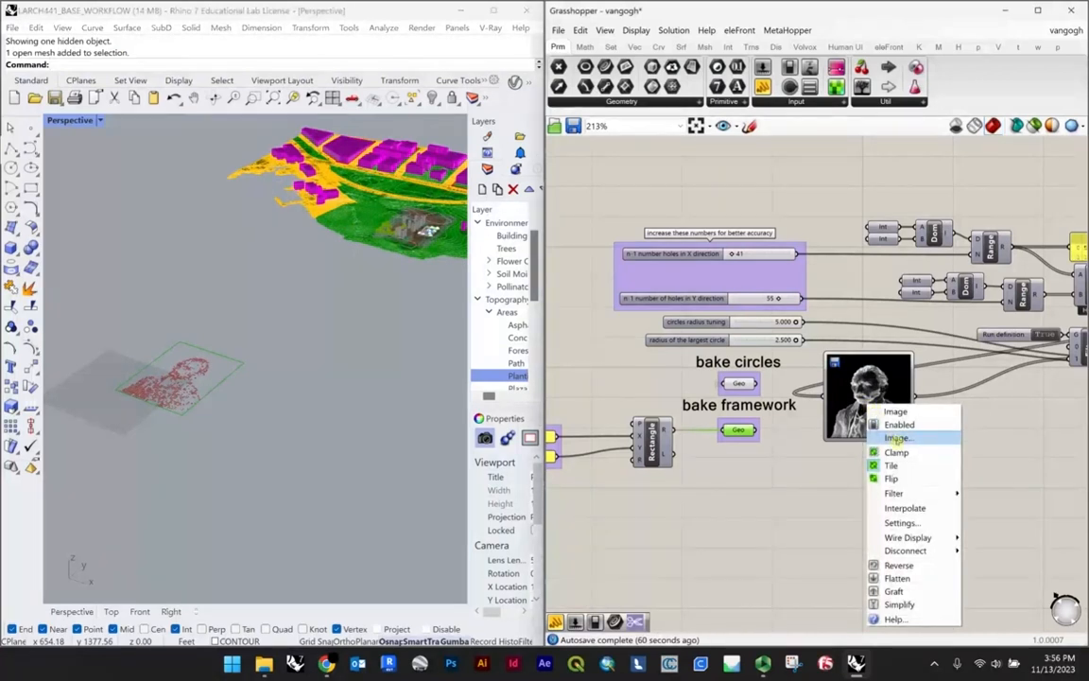
click(895, 439)
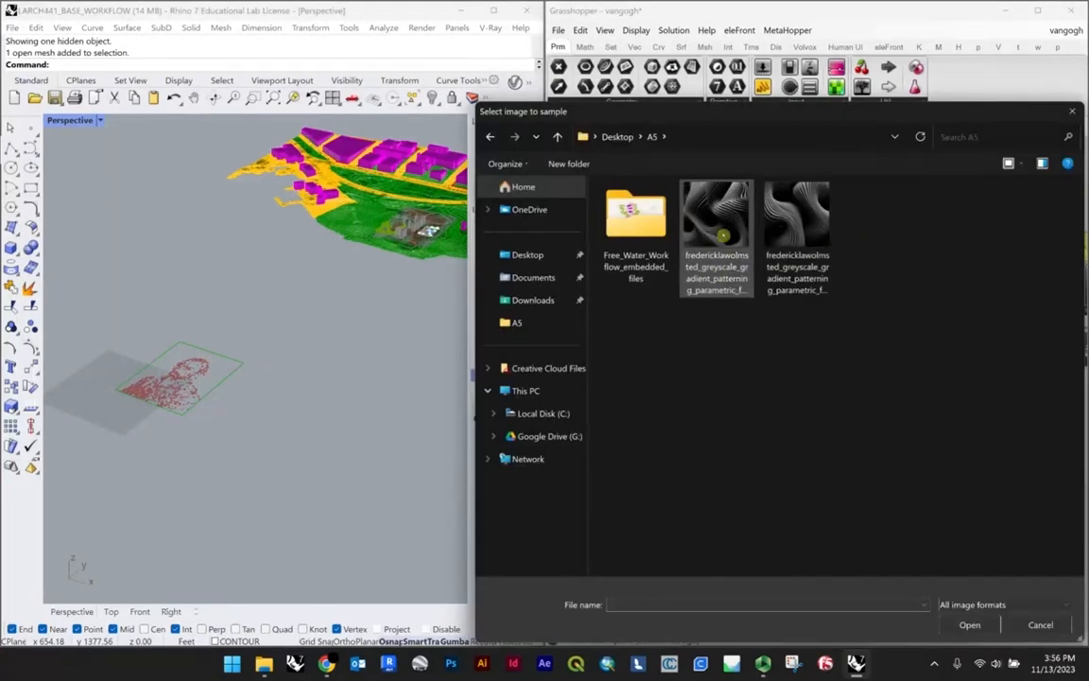
click(723, 234)
click(968, 624)
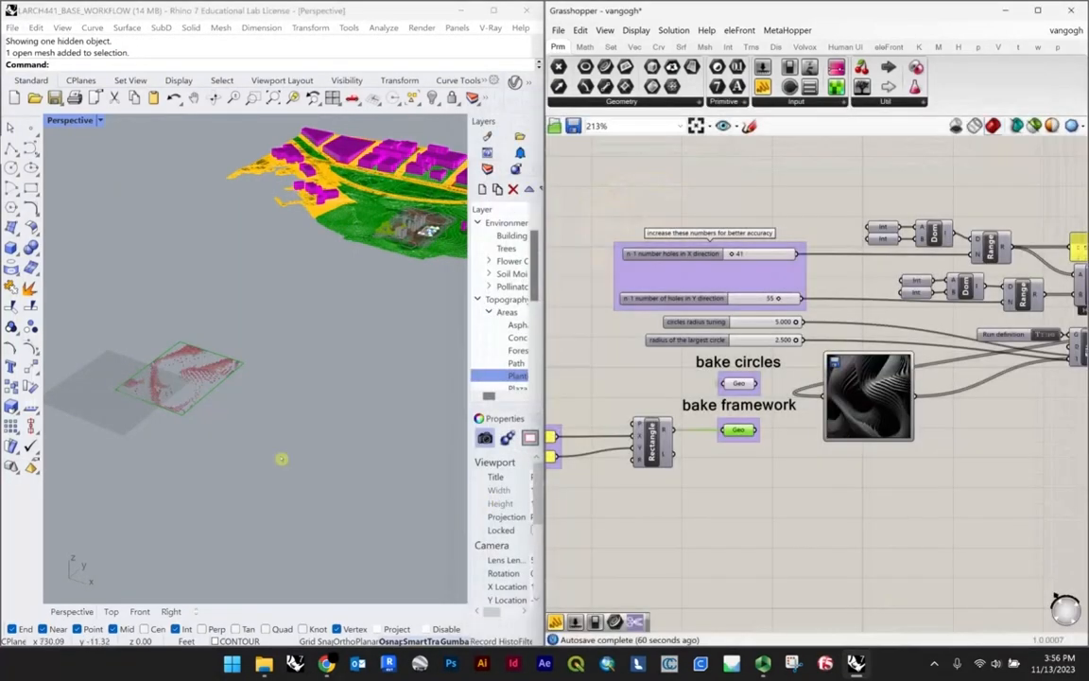
scroll(299, 362, up, 4)
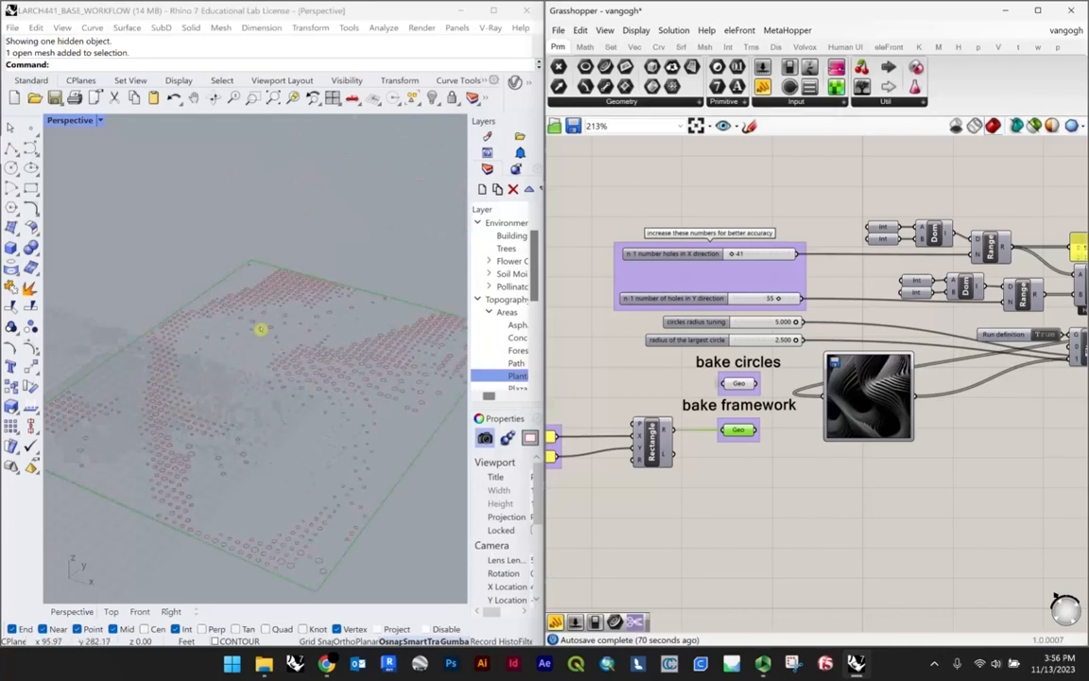
scroll(259, 328, down, 5)
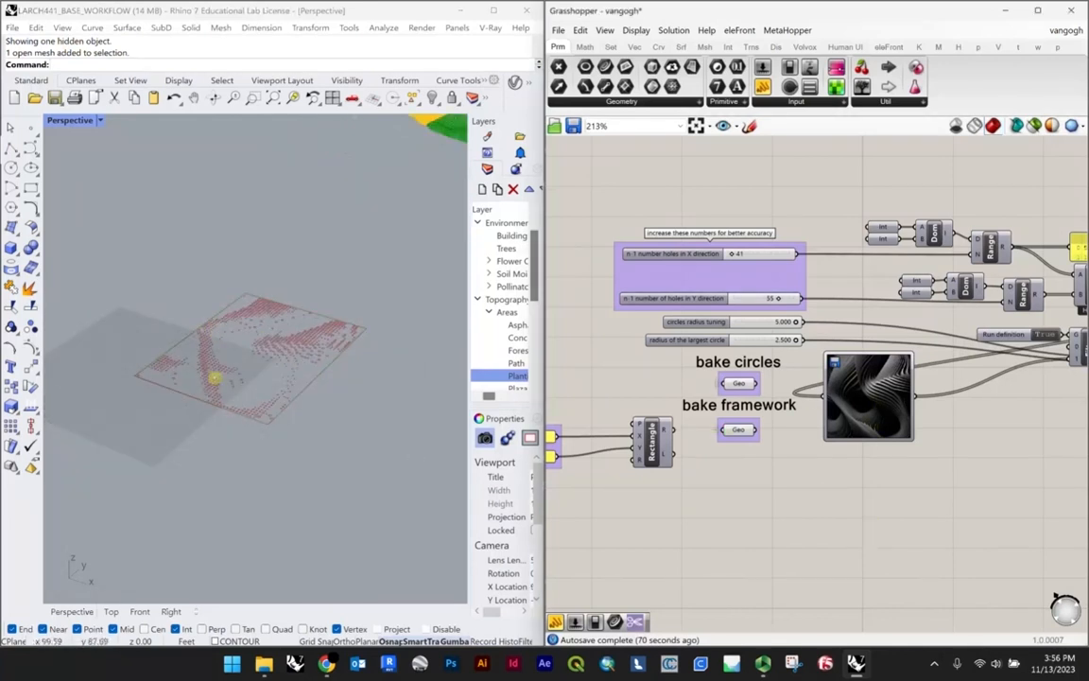
scroll(214, 377, down, 3)
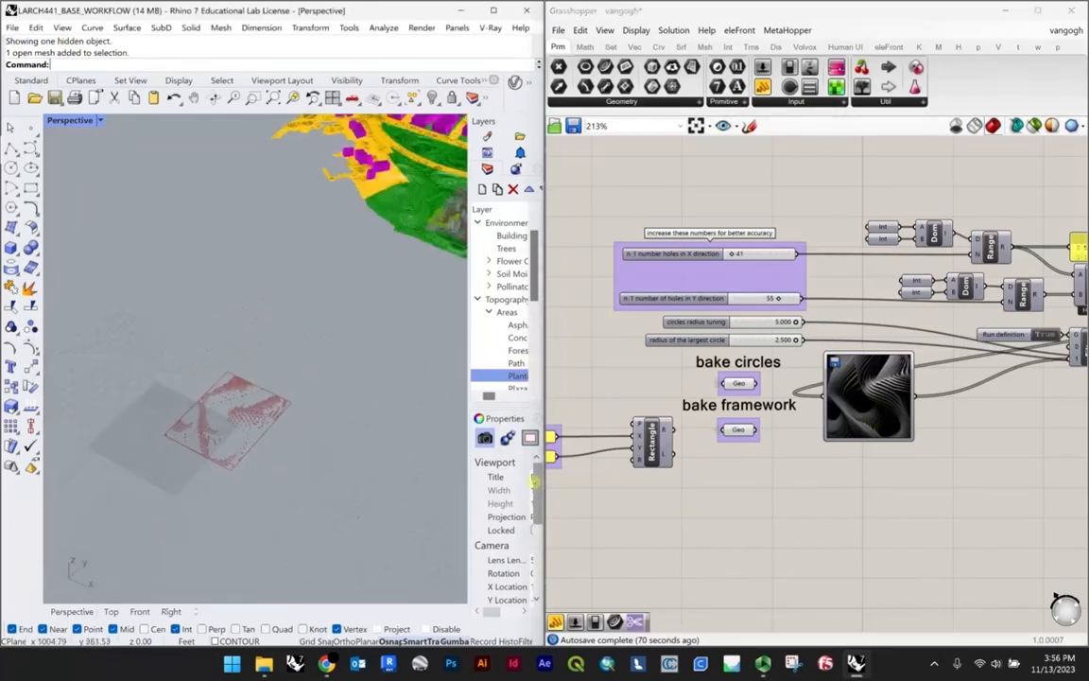
Step: Place a temporary point inside the circle pattern in Rhino, zoom to it to recentre the view, and delete it
scroll(238, 440, up, 5)
click(31, 125)
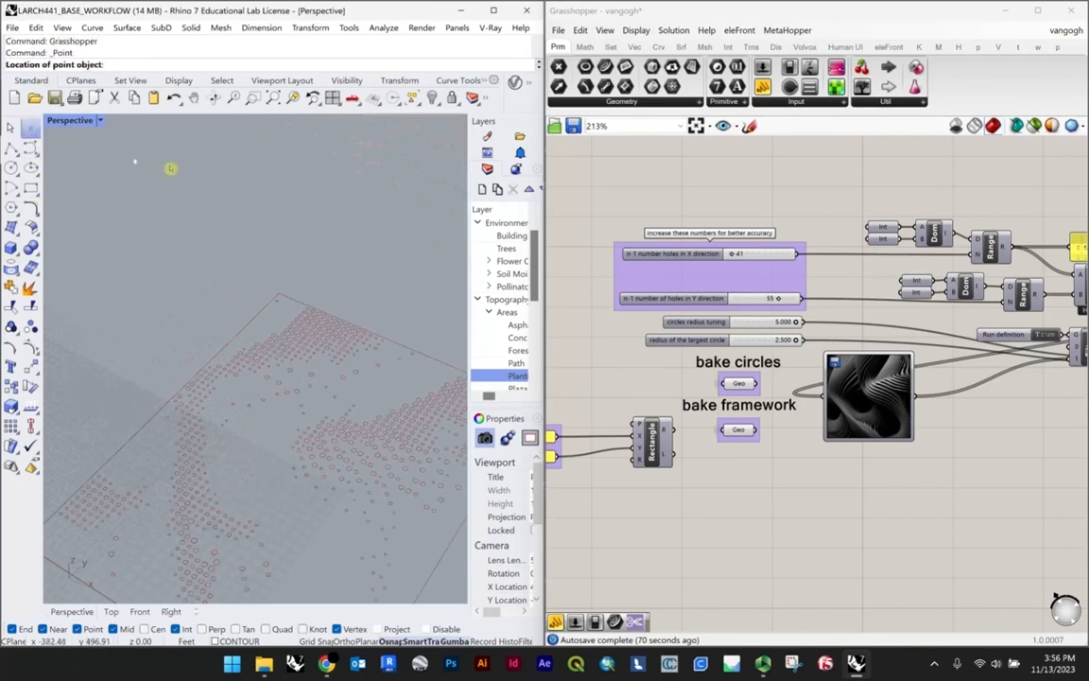
scroll(170, 168, down, 3)
click(200, 296)
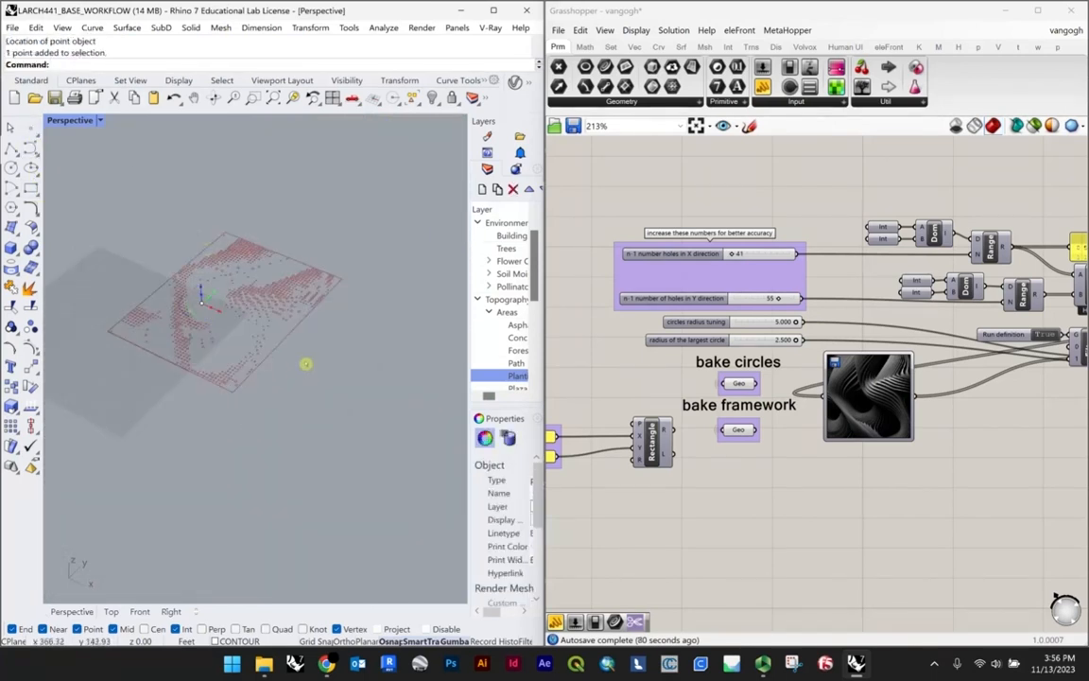
text(zs)
key(Return)
scroll(327, 364, down, 5)
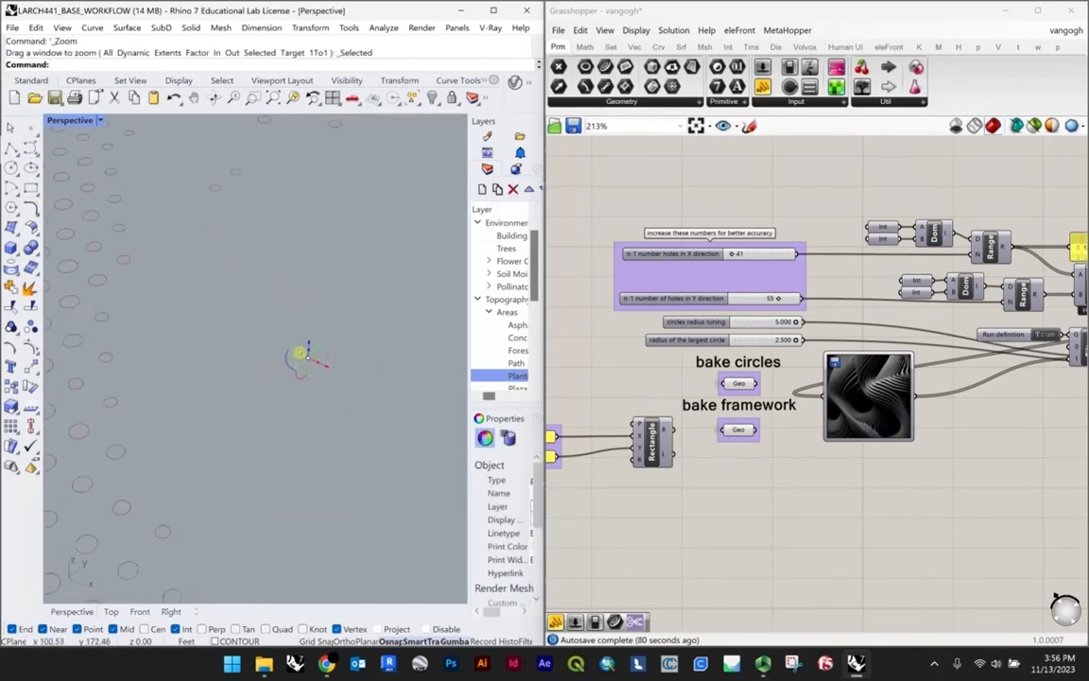
right_drag(302, 353, 297, 323)
key(Delete)
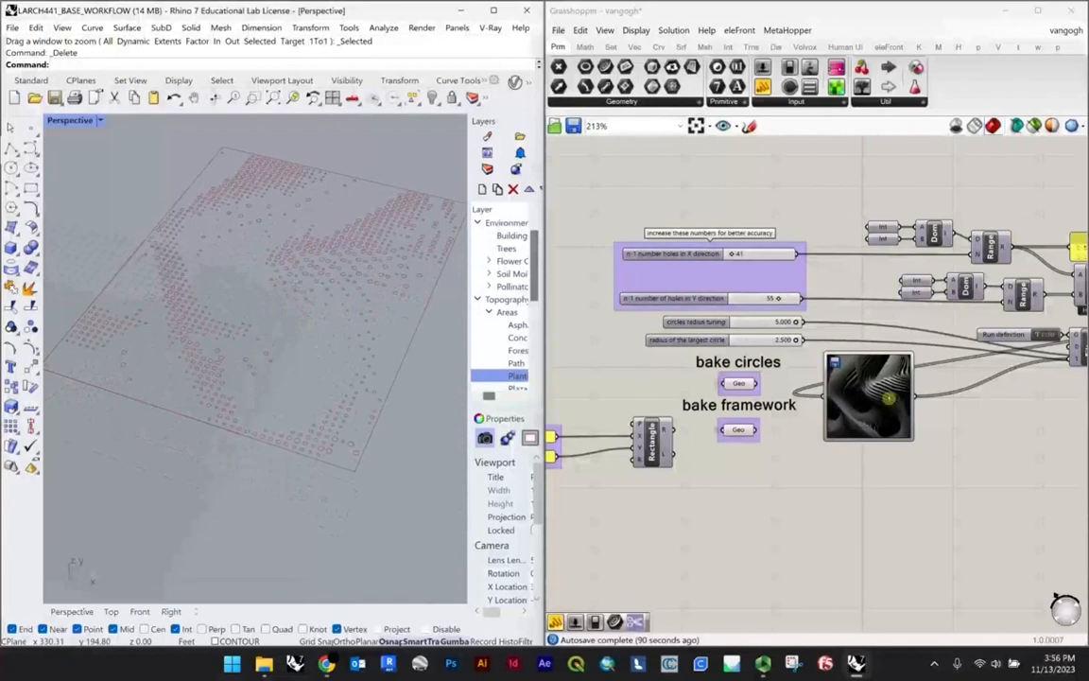
Step: Compare the circle pattern in the Rhino viewport with the light and dark areas of the Image Sampler picture
scroll(888, 396, up, 5)
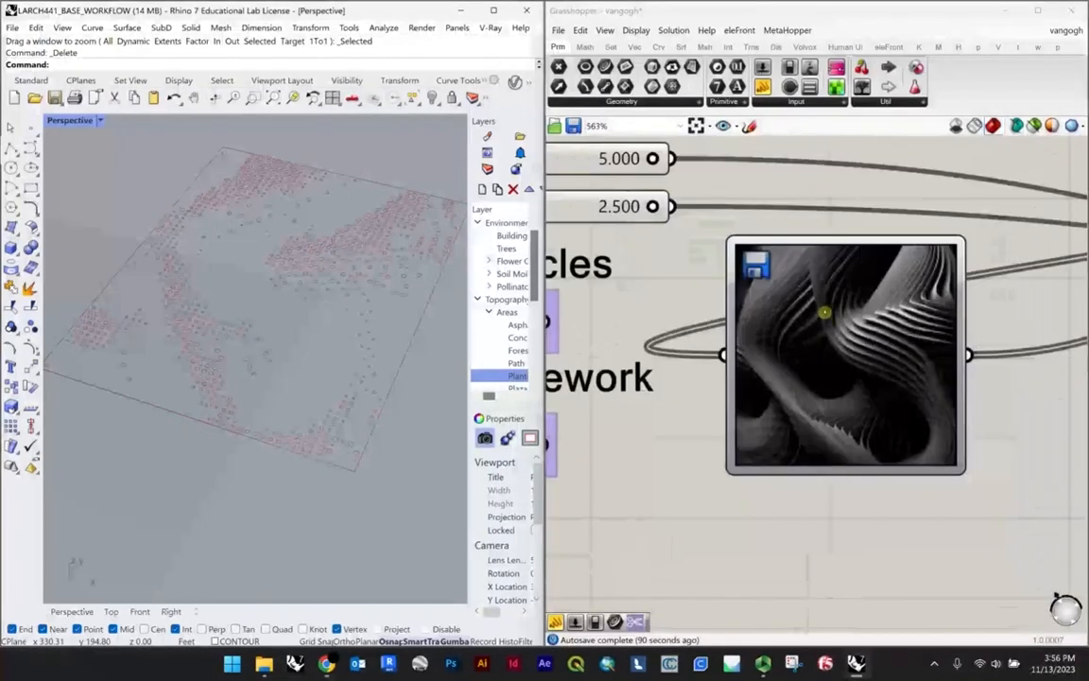
right_drag(207, 330, 245, 257)
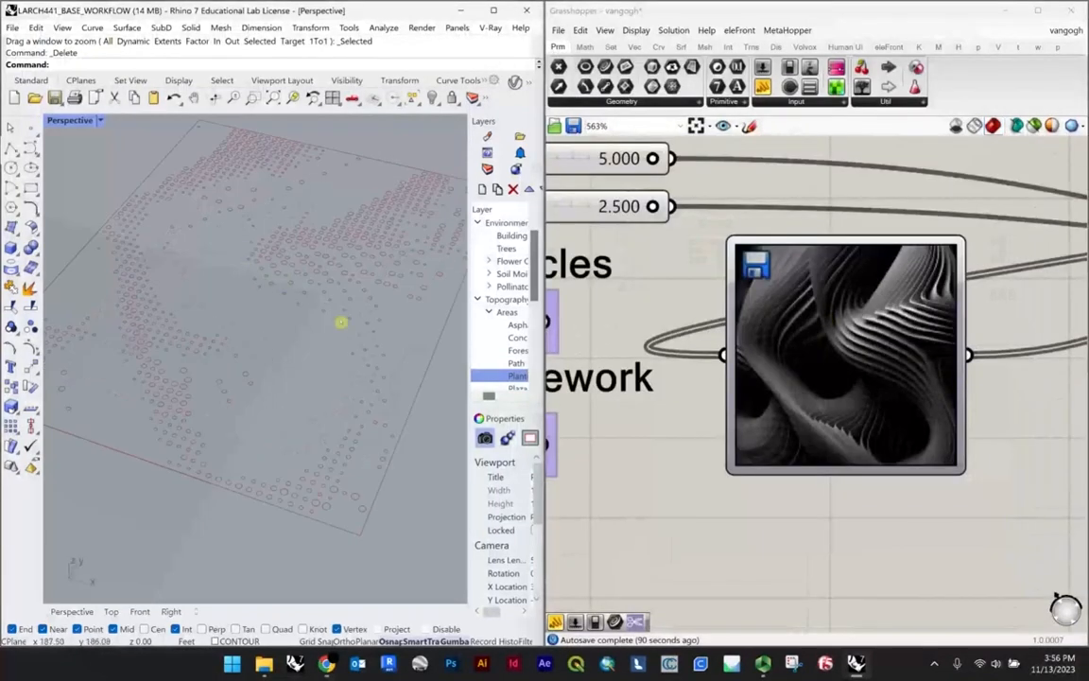
scroll(693, 520, down, 1)
right_drag(214, 353, 286, 384)
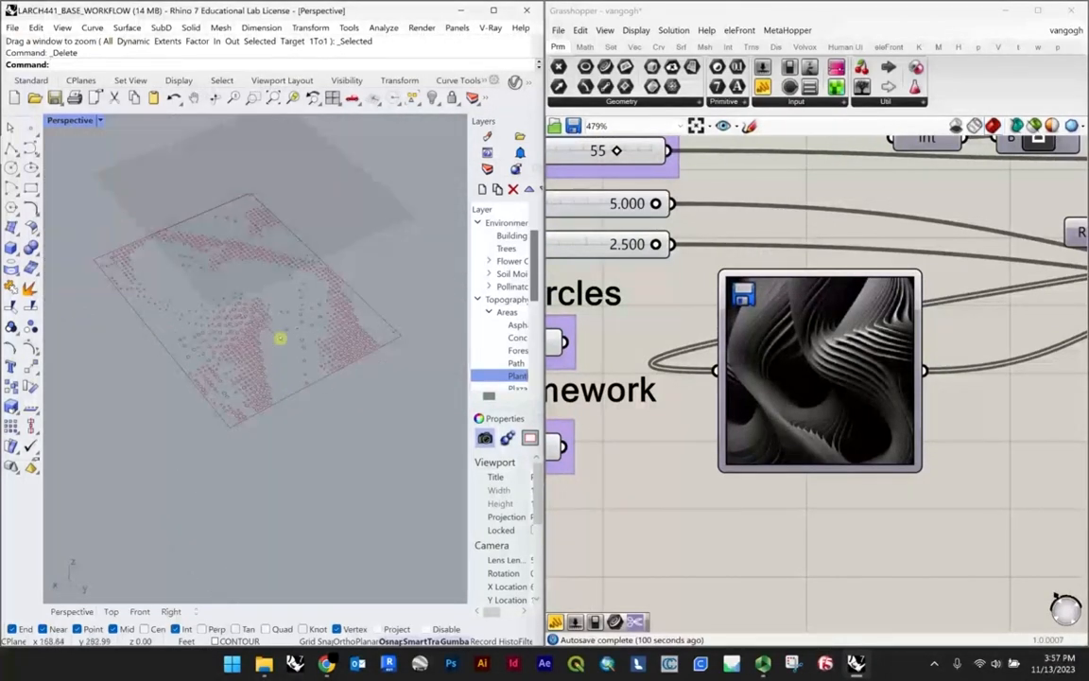
Step: Bake the circles and framework geometry into the Rhino model with the colour set By Layer
scroll(699, 444, down, 3)
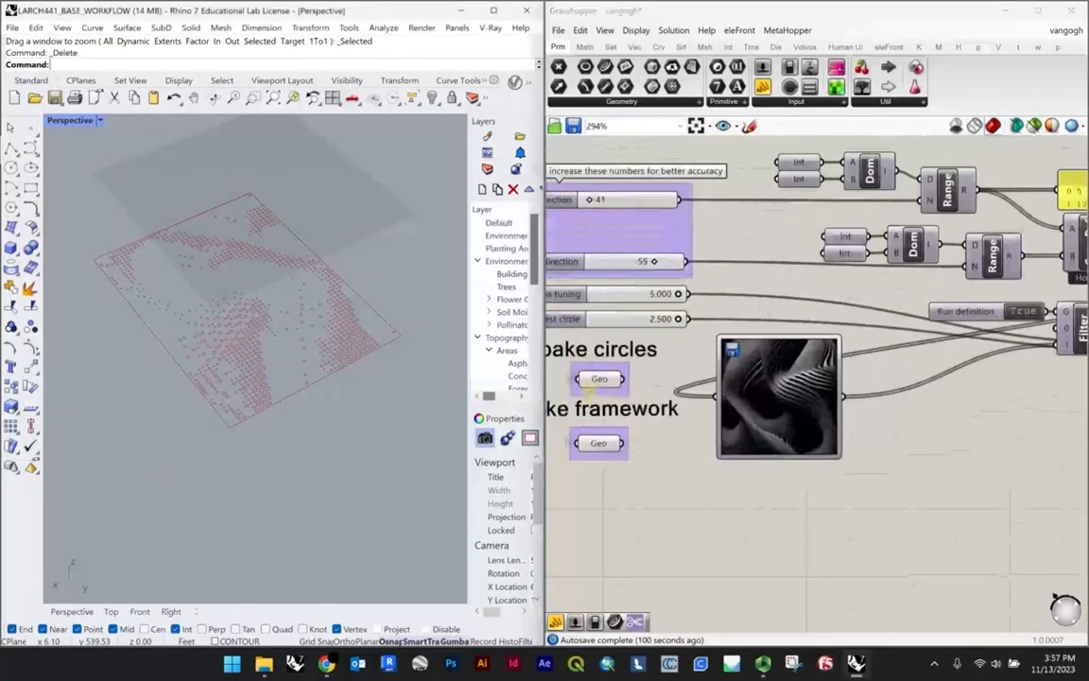
click(598, 379)
right_click(598, 443)
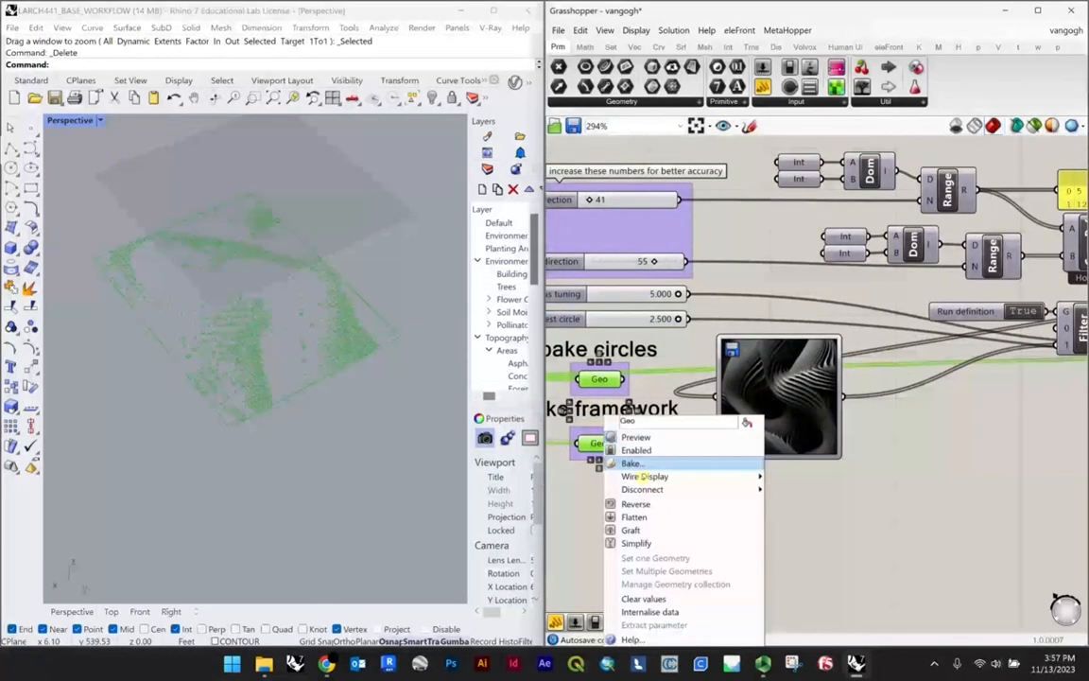
click(639, 463)
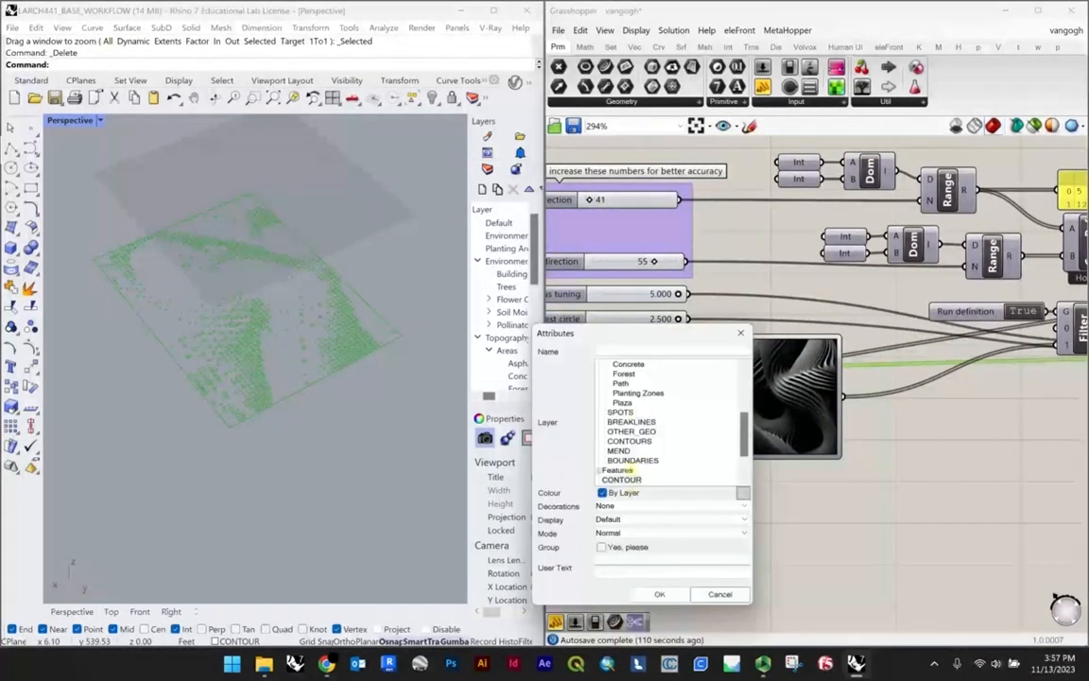
click(661, 594)
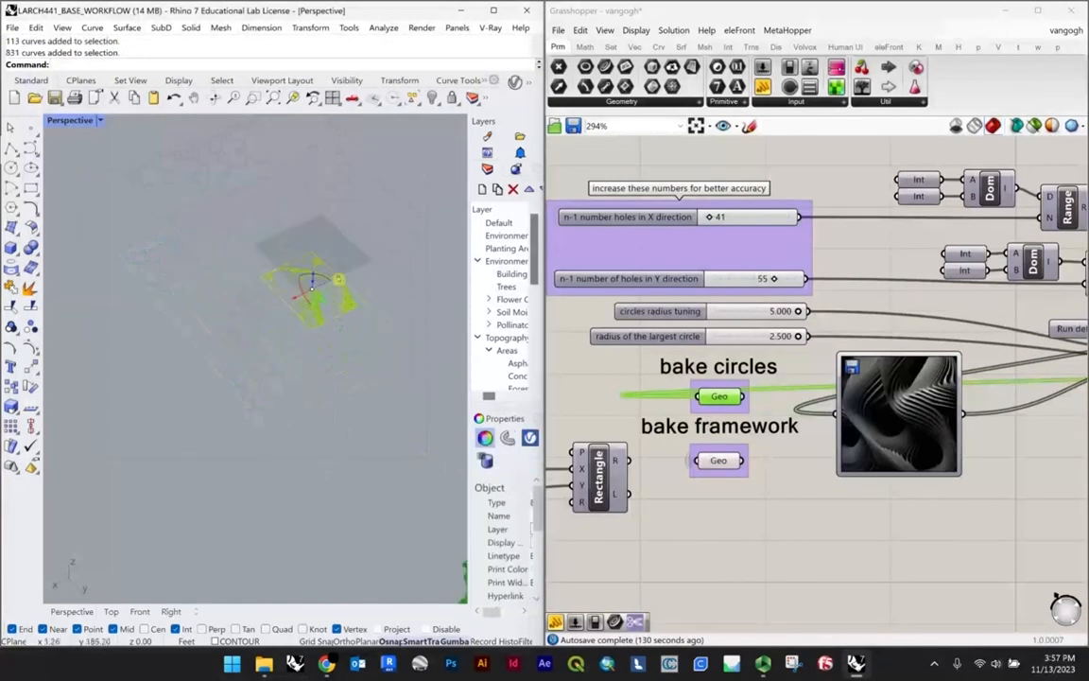
Step: Move the baked curves away from the Grasshopper preview and select a single baked circle
drag(297, 298, 213, 334)
click(280, 413)
scroll(227, 314, up, 8)
click(269, 389)
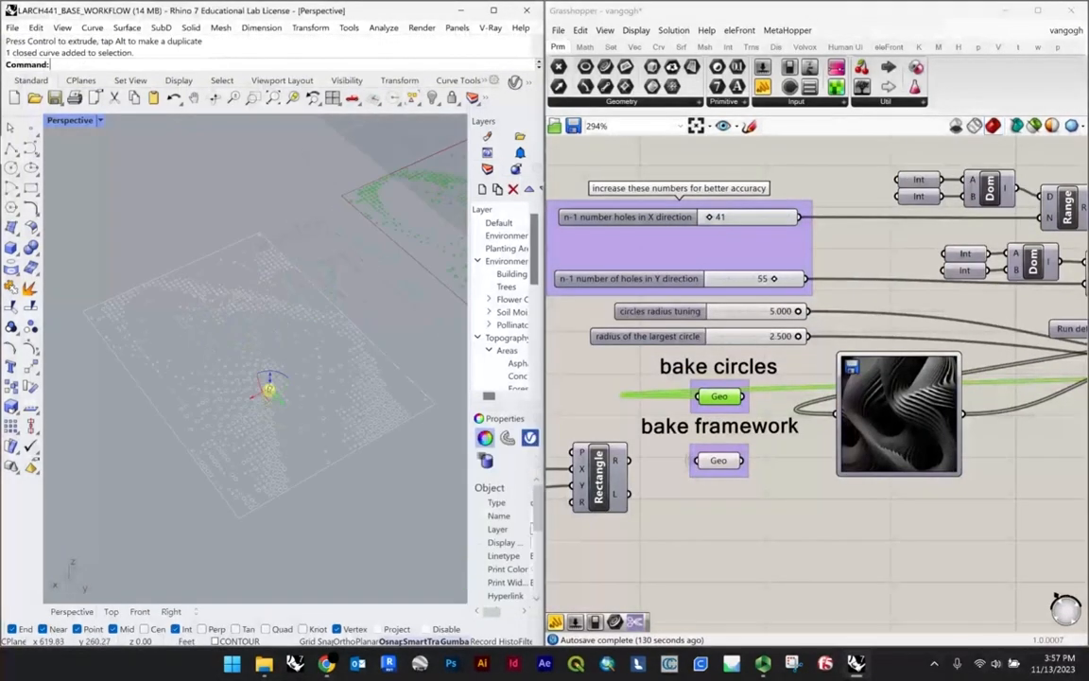
right_drag(283, 338, 333, 393)
scroll(333, 393, down, 3)
drag(328, 470, 118, 214)
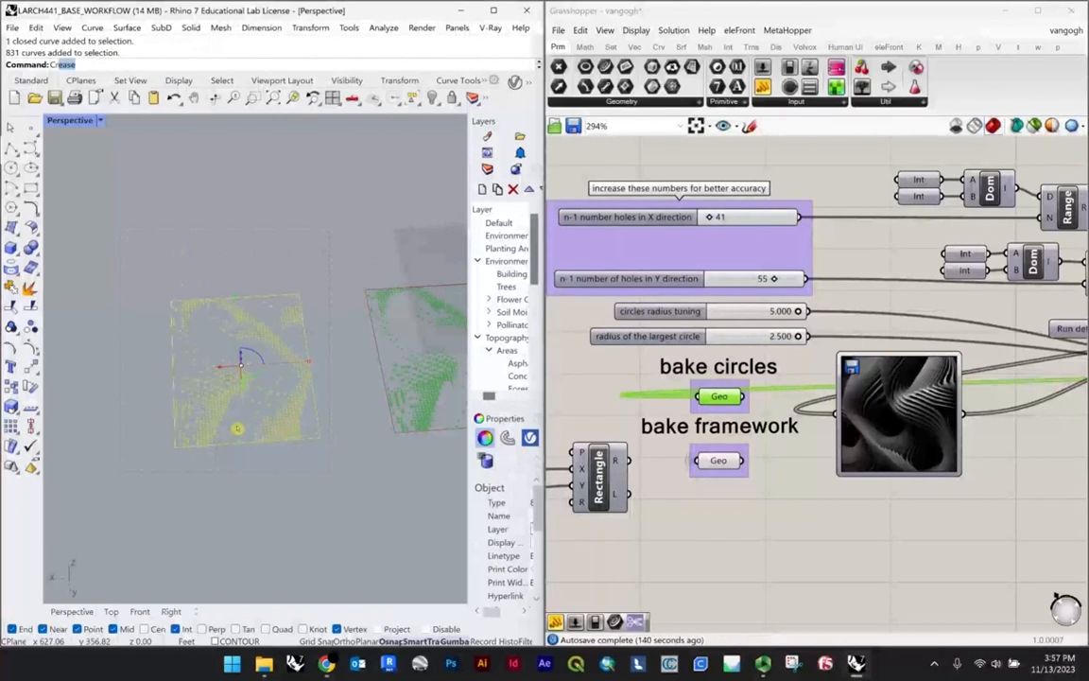
text(crvb)
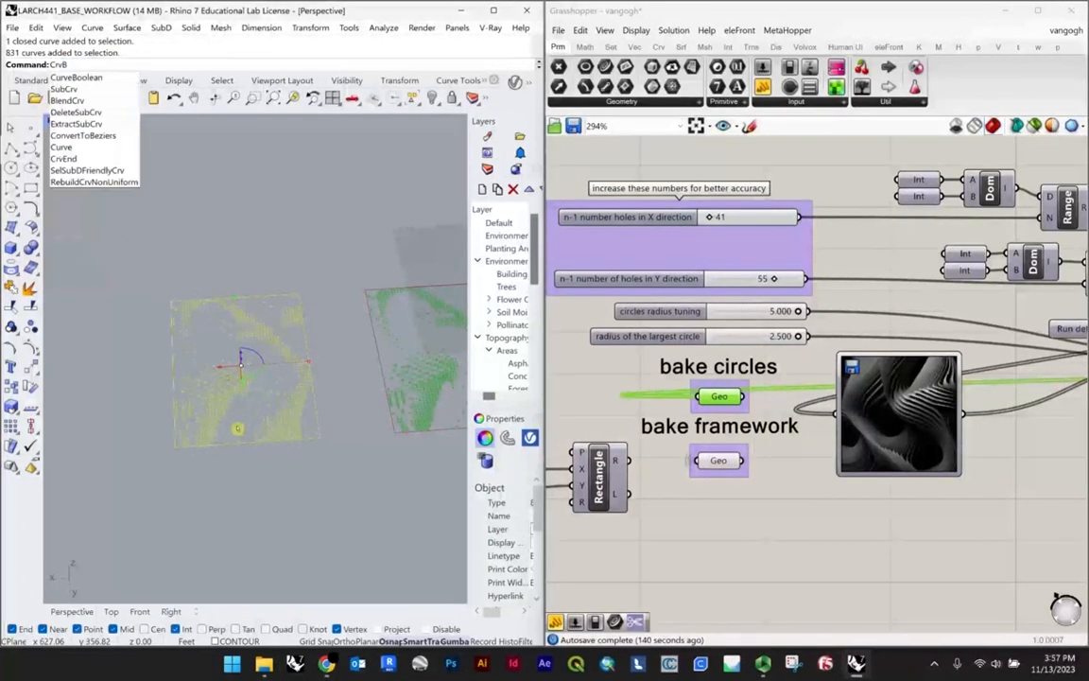
key(Down)
key(Return)
scroll(238, 428, up, 6)
key(Escape)
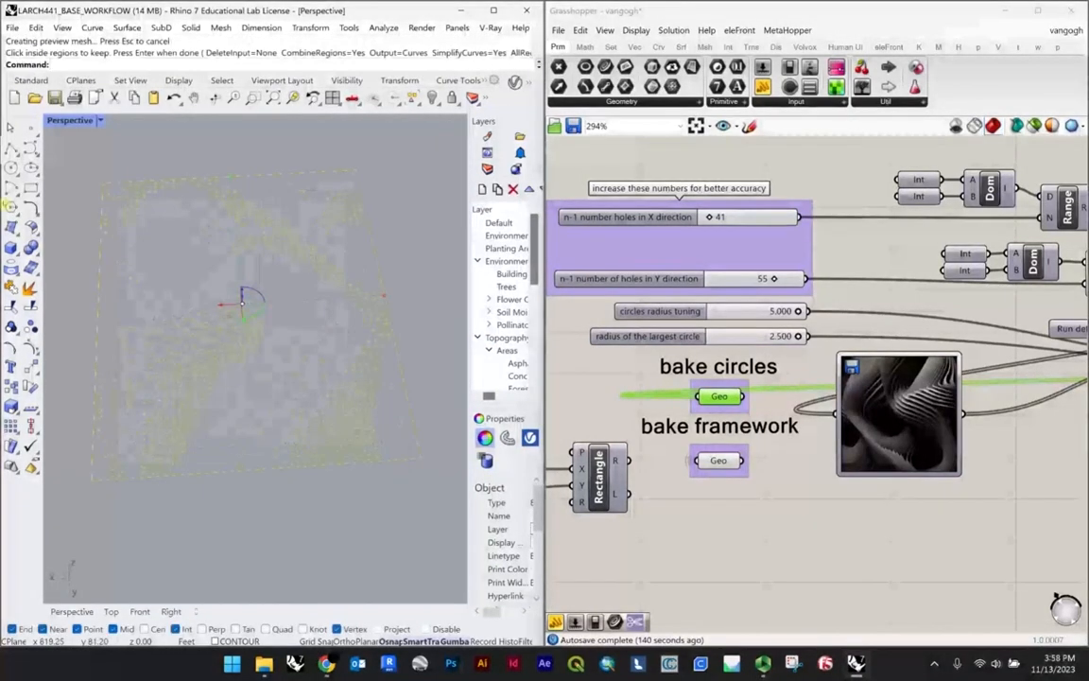
scroll(242, 442, down, 2)
click(394, 449)
Step: Run CurveBoolean on the baked circles and framework rectangle with the output set to Surfaces to make a perforated surface
drag(192, 165, 79, 144)
key(Return)
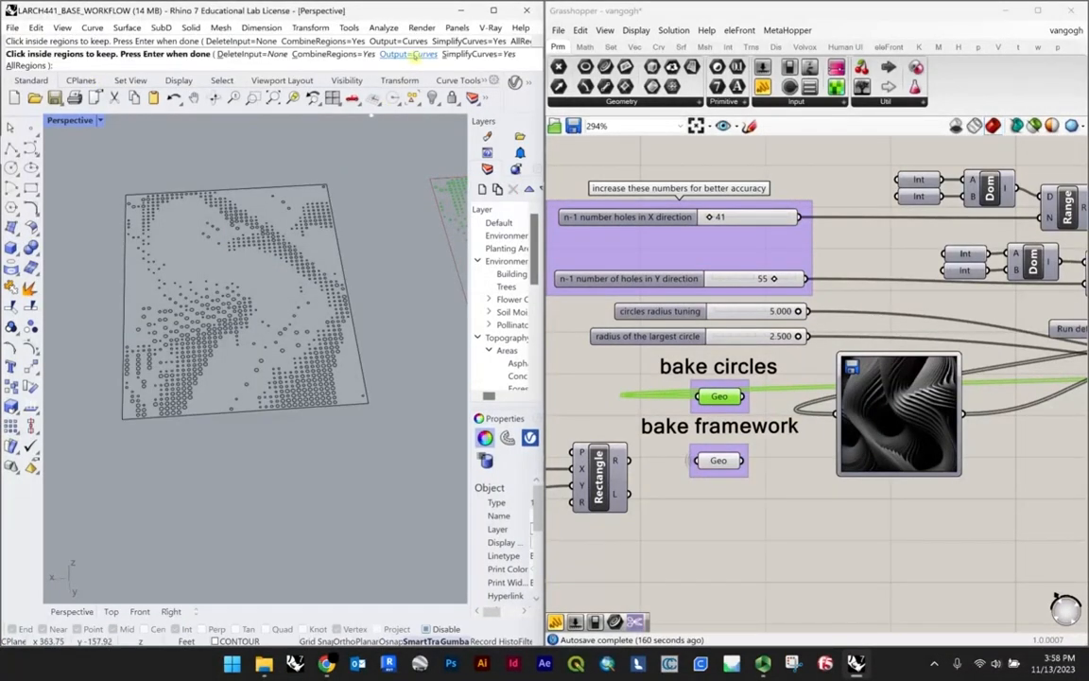
click(408, 54)
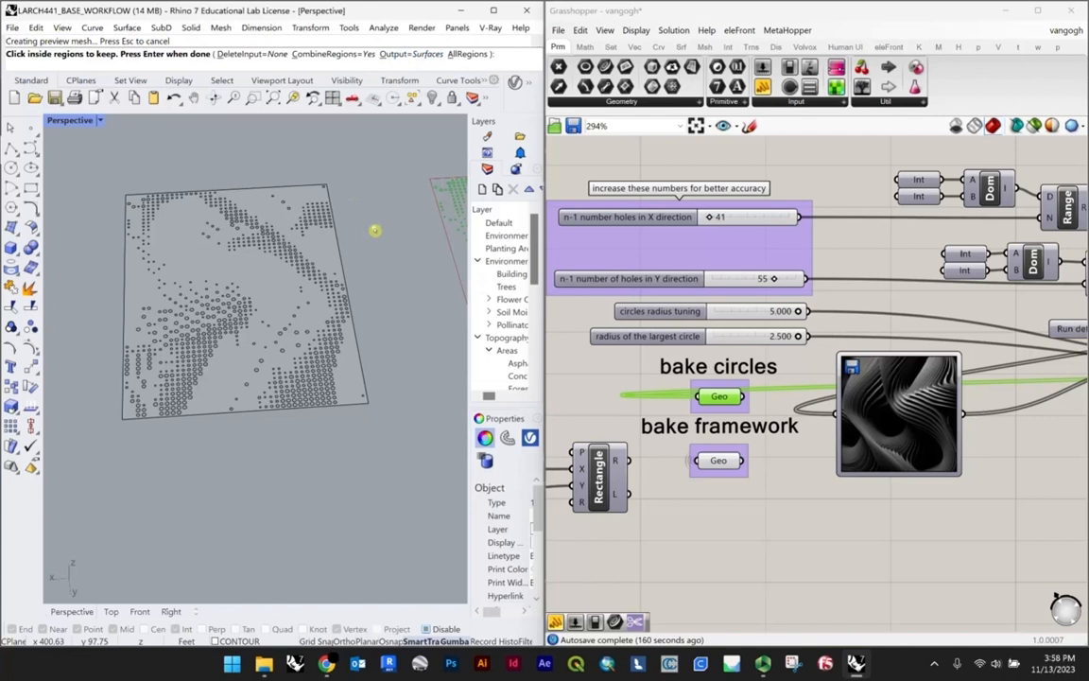
key(Return)
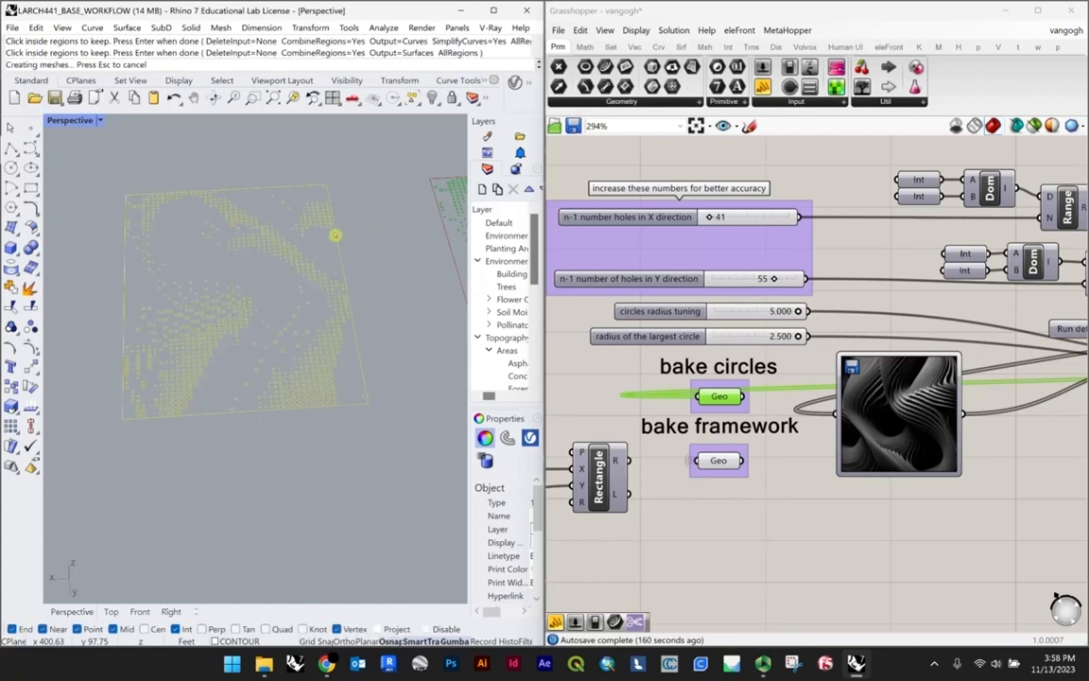
Step: Examine the perforated surface and its circular holes from several angles and clear the selection
scroll(309, 340, up, 7)
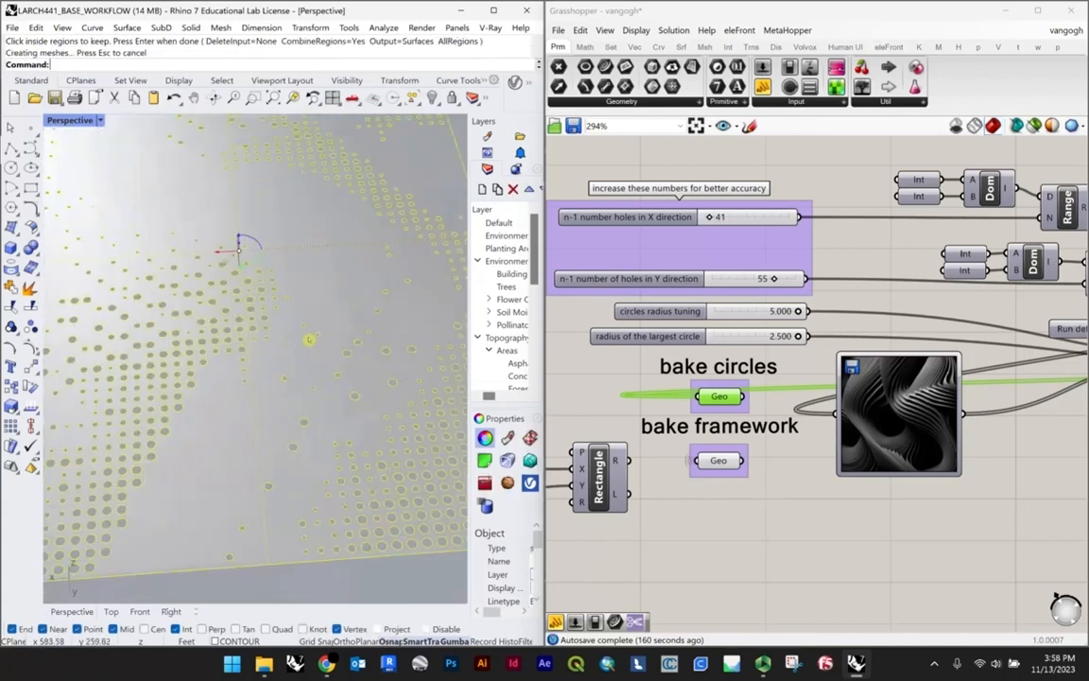
scroll(340, 359, down, 5)
right_drag(340, 359, 287, 323)
scroll(225, 330, up, 6)
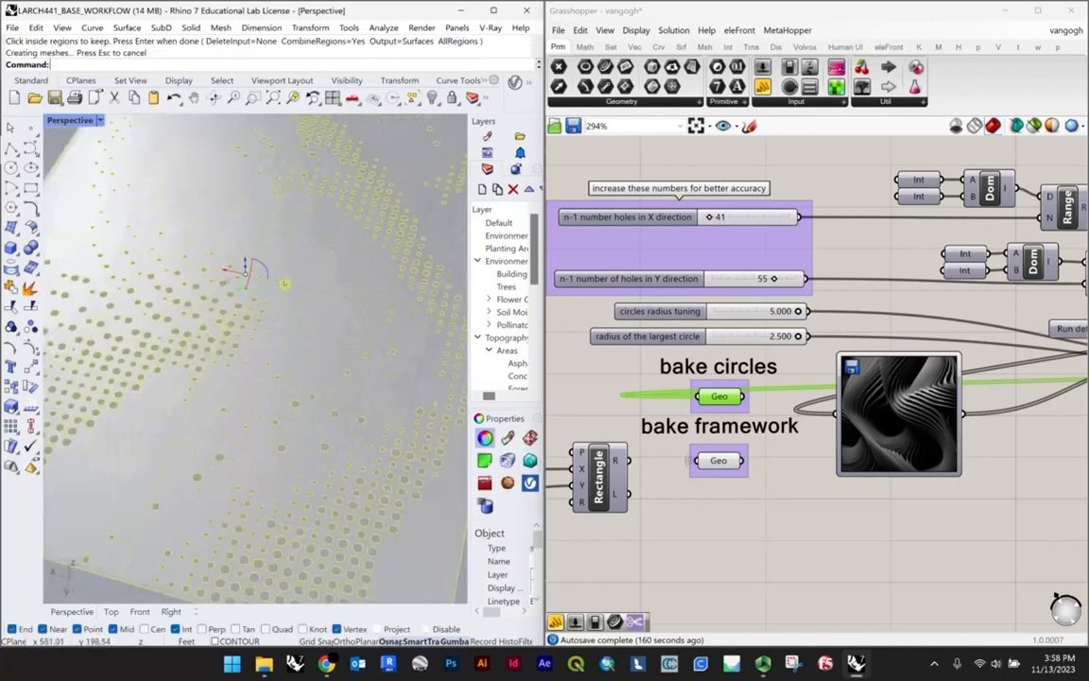
scroll(284, 283, down, 7)
right_drag(365, 253, 220, 184)
click(426, 173)
scroll(336, 236, up, 5)
scroll(367, 236, down, 9)
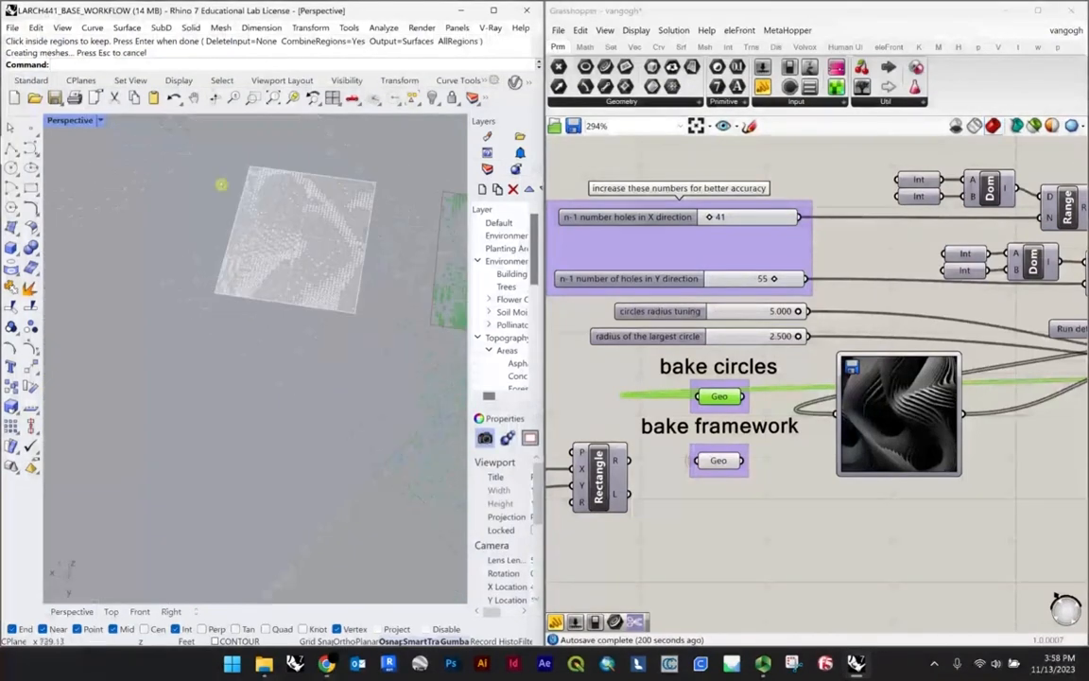
Step: Create planar surfaces from the baked circles with PlanarSrf, excluding the framework curves and the perforated surface from the selection
drag(329, 324, 385, 380)
scroll(360, 202, up, 9)
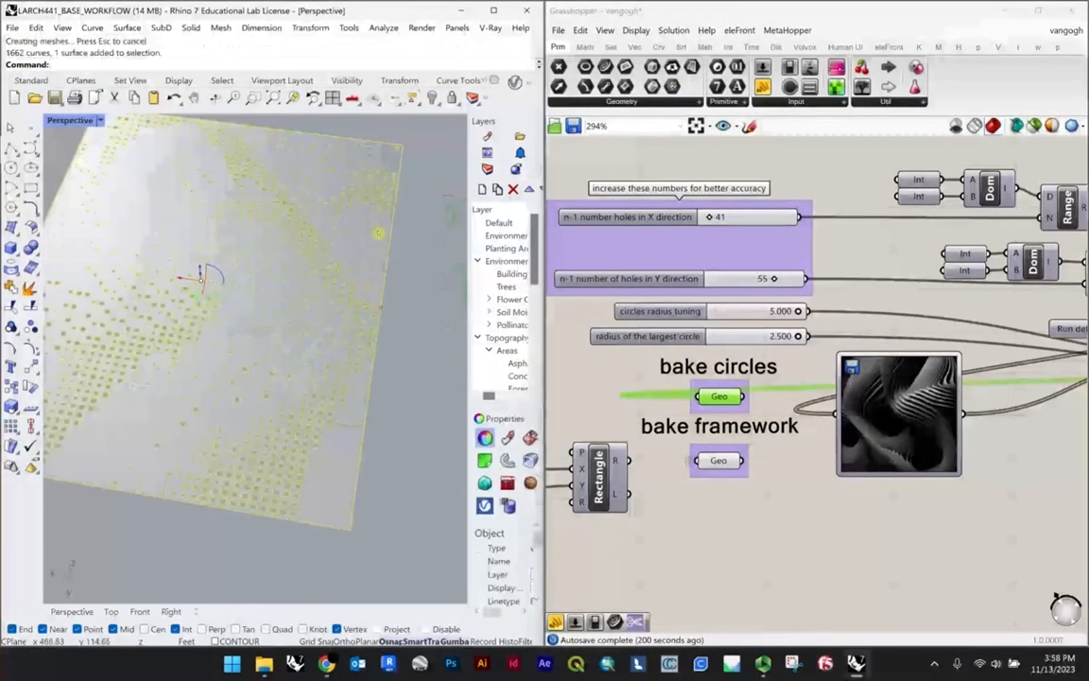
ctrl+drag(410, 251, 367, 225)
scroll(316, 258, up, 5)
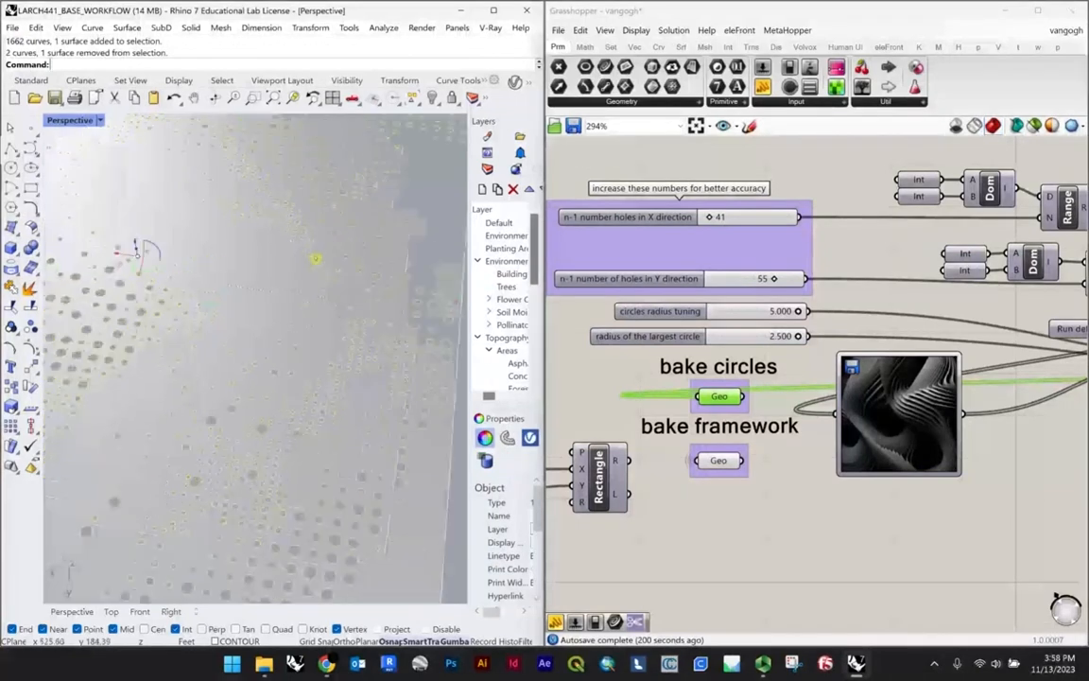
scroll(311, 265, down, 6)
text(PlanarSrf)
key(Return)
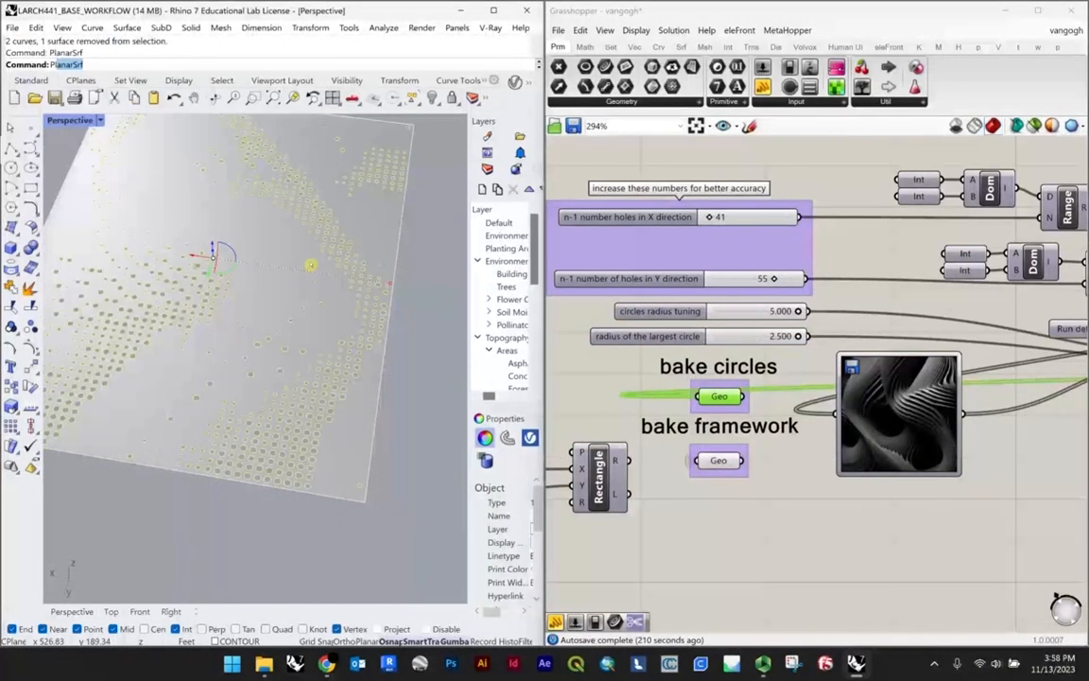
scroll(322, 256, down, 5)
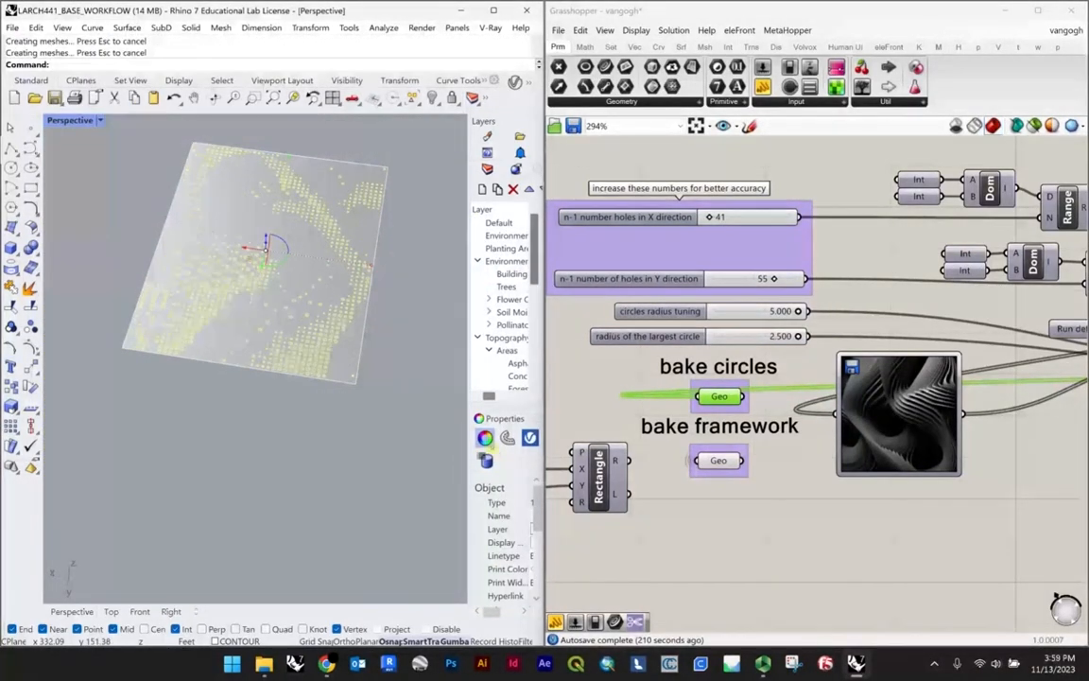
Step: Set the display colour of the selected circle curves to Green and delete the duplicate objects from the baked geometry
drag(467, 411, 413, 412)
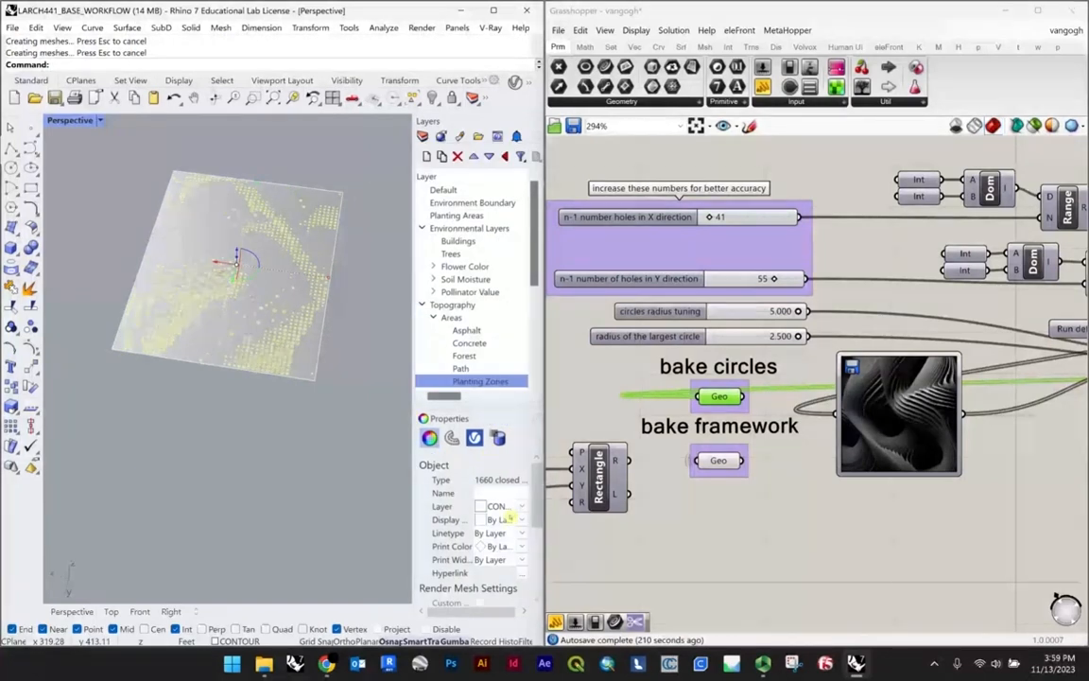
click(501, 519)
click(508, 591)
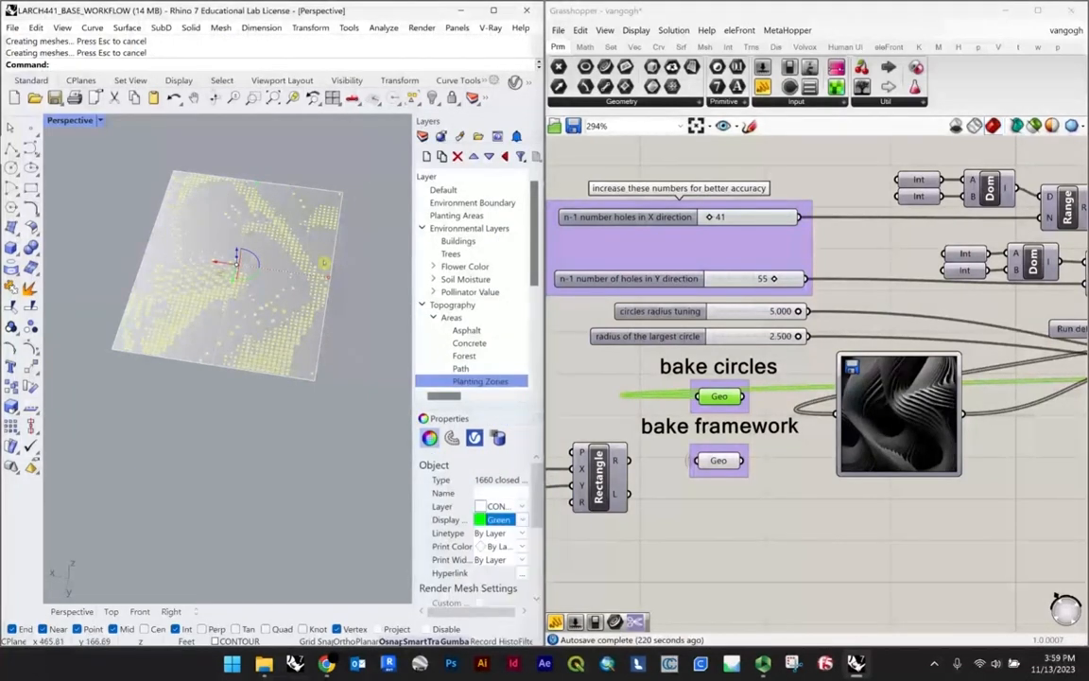
scroll(323, 263, up, 2)
click(361, 420)
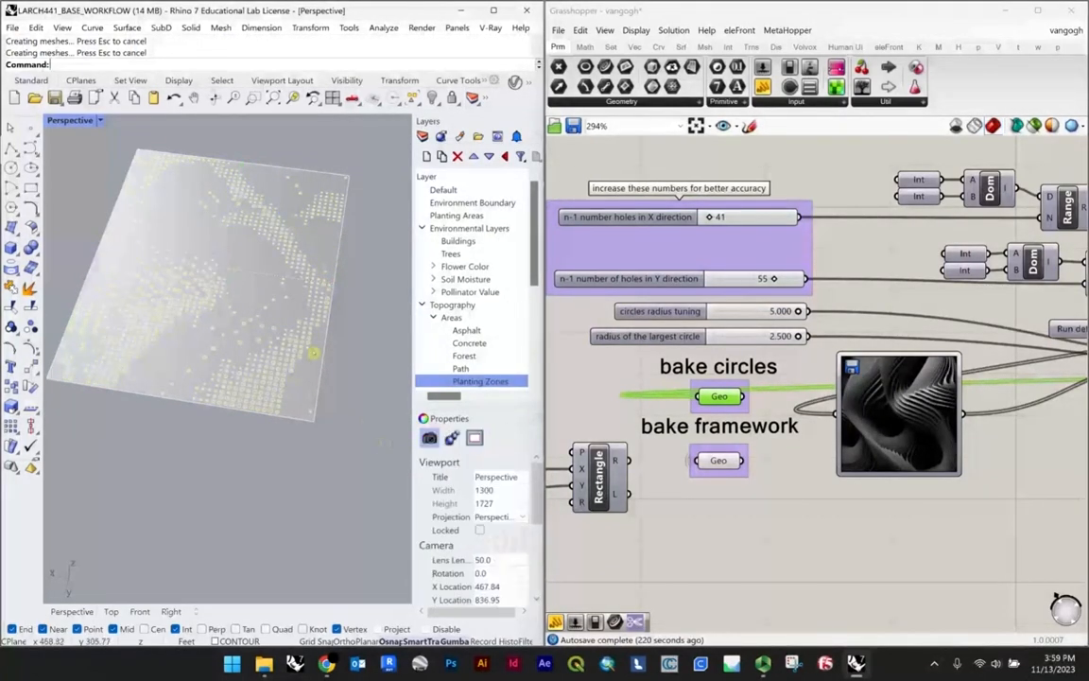
scroll(300, 355, up, 10)
scroll(184, 408, down, 12)
right_drag(185, 409, 328, 355)
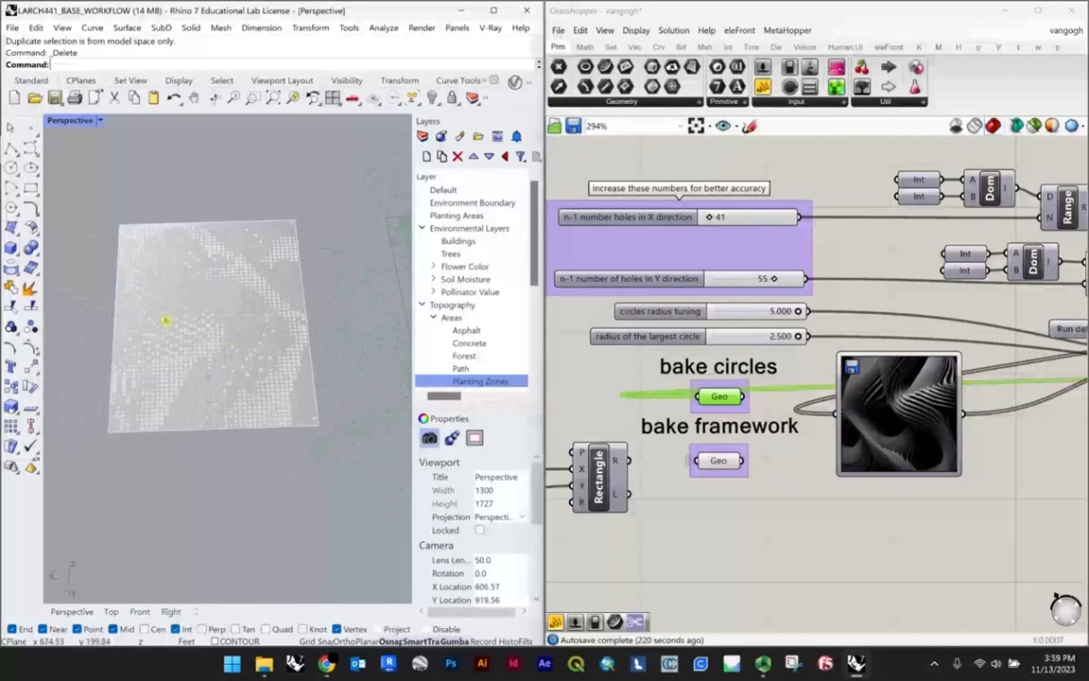
Step: Select all circle curves and surfaces except the framework's curve and surface, and set their display colour to Green
drag(66, 182, 320, 510)
scroll(302, 416, up, 10)
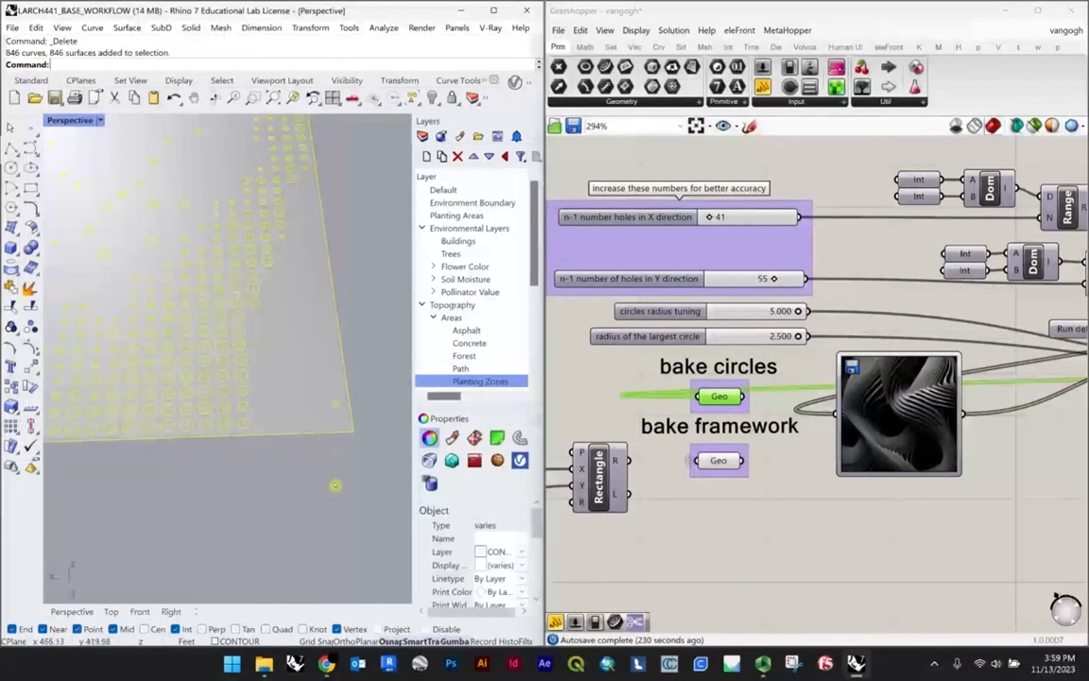
ctrl+click(277, 434)
click(501, 565)
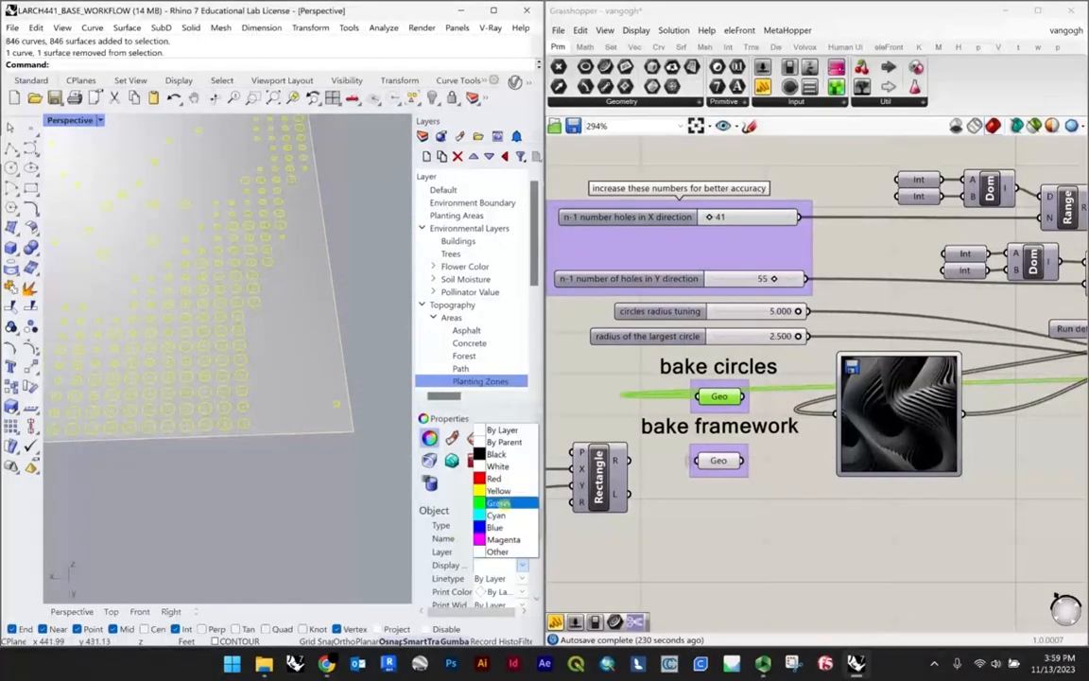
click(500, 503)
click(369, 496)
Step: Examine the green circle pattern from several angles and compare it with the Image Sampler picture in Grasshopper
scroll(291, 444, down, 10)
scroll(252, 397, up, 4)
right_drag(233, 368, 291, 377)
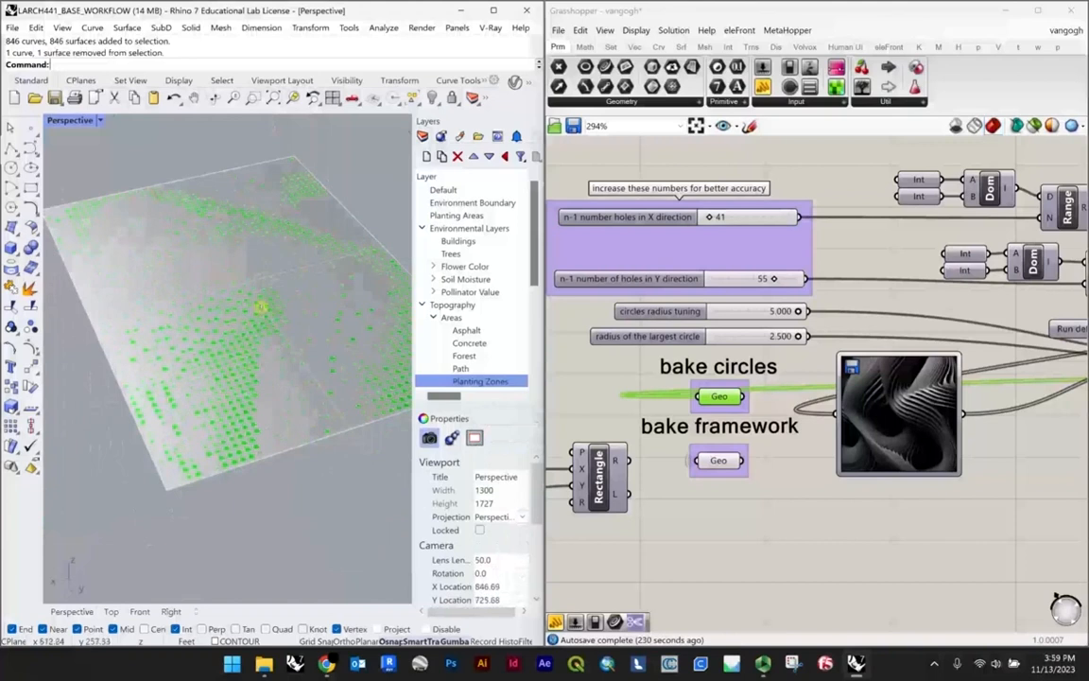
scroll(264, 236, up, 6)
scroll(184, 204, down, 4)
scroll(160, 338, down, 2)
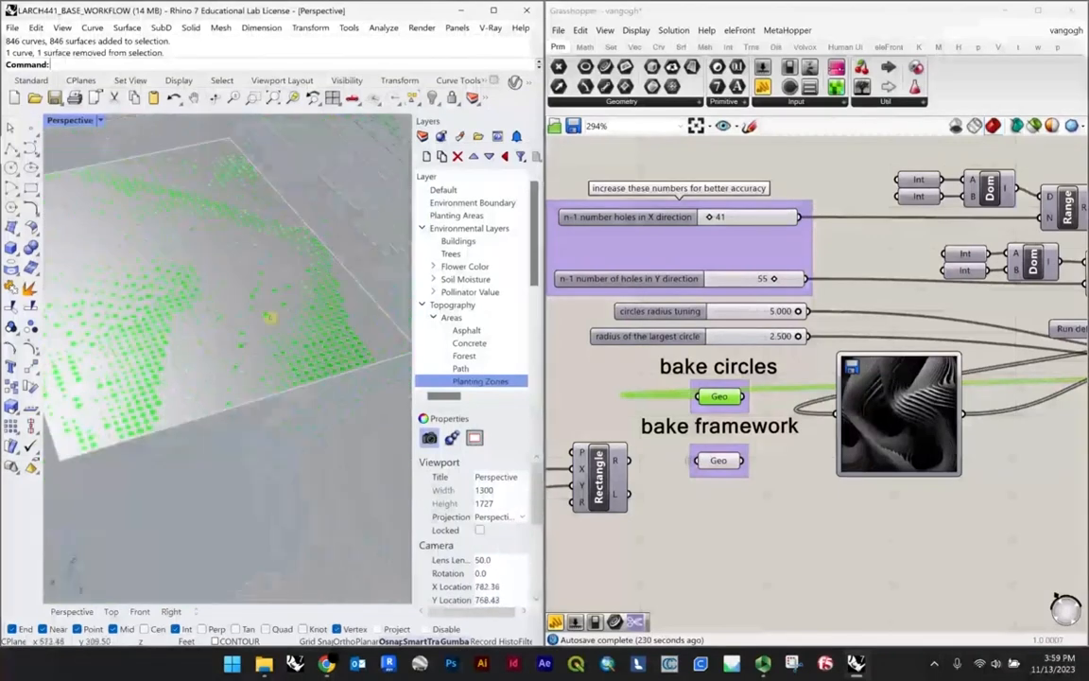
scroll(309, 289, up, 2)
right_drag(168, 307, 187, 275)
scroll(342, 326, down, 5)
scroll(199, 281, up, 6)
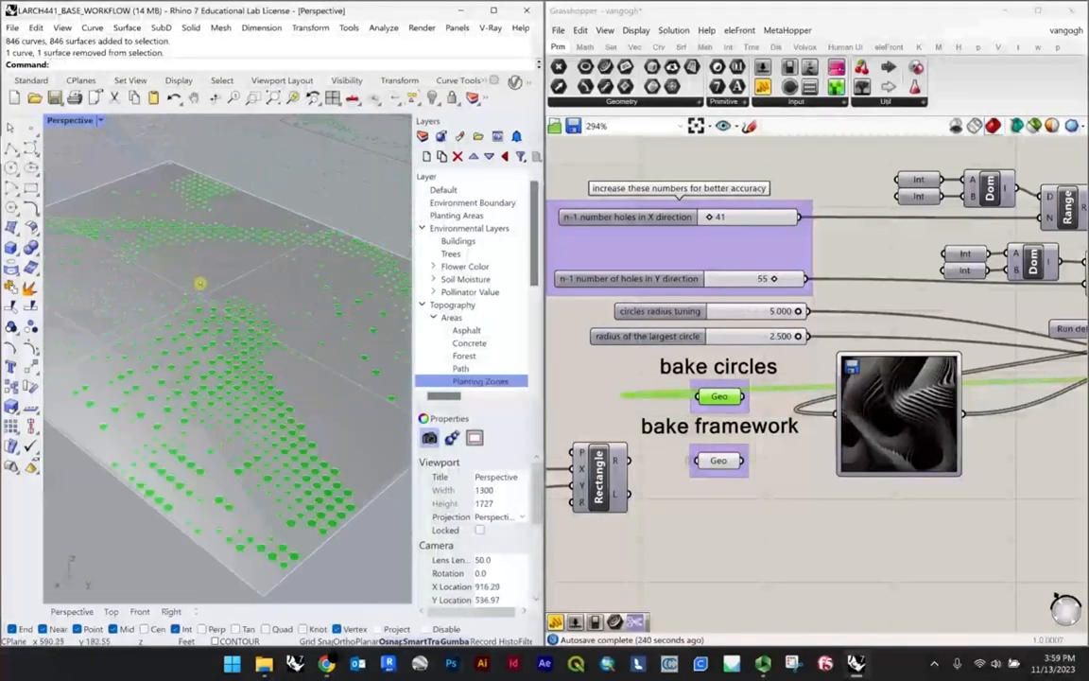
scroll(199, 282, down, 6)
scroll(241, 289, up, 2)
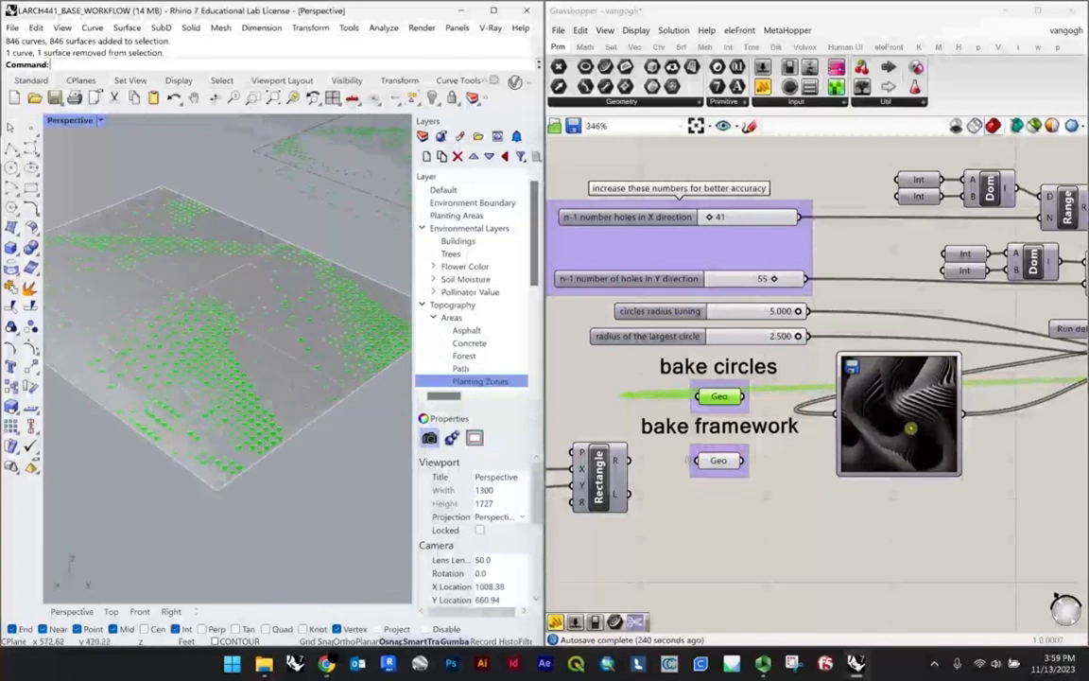
scroll(912, 421, up, 8)
click(915, 385)
scroll(813, 389, down, 5)
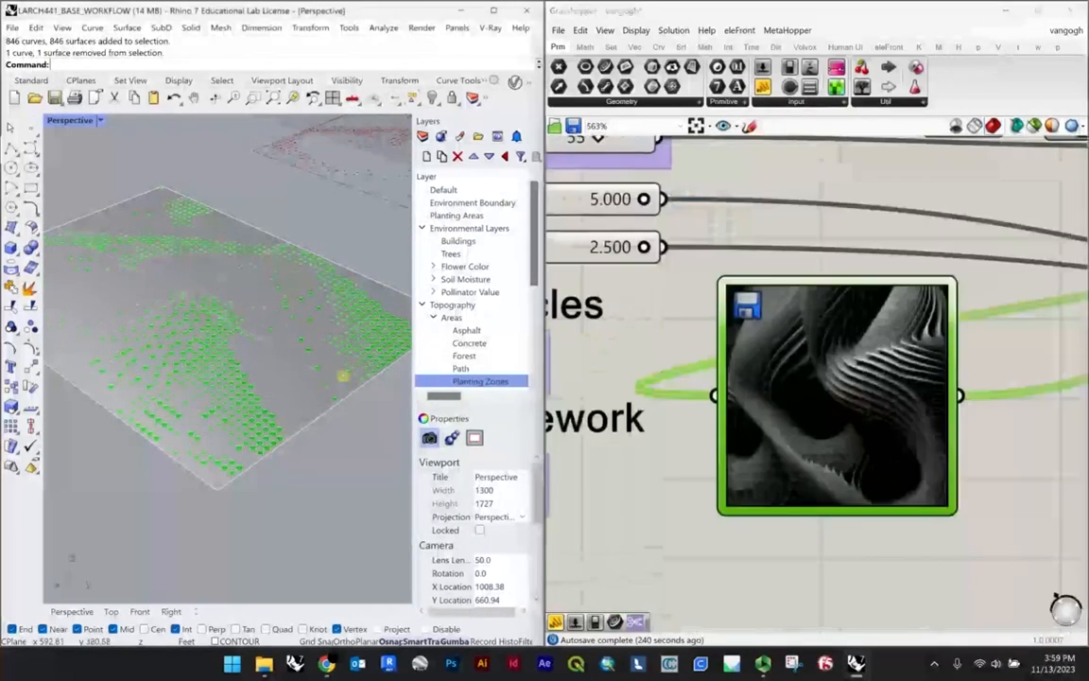
Step: Delete all the baked curves and surfaces in Rhino, leaving only the Grasshopper preview pattern
scroll(343, 376, down, 6)
right_drag(343, 376, 277, 447)
scroll(276, 447, up, 2)
drag(317, 457, 260, 359)
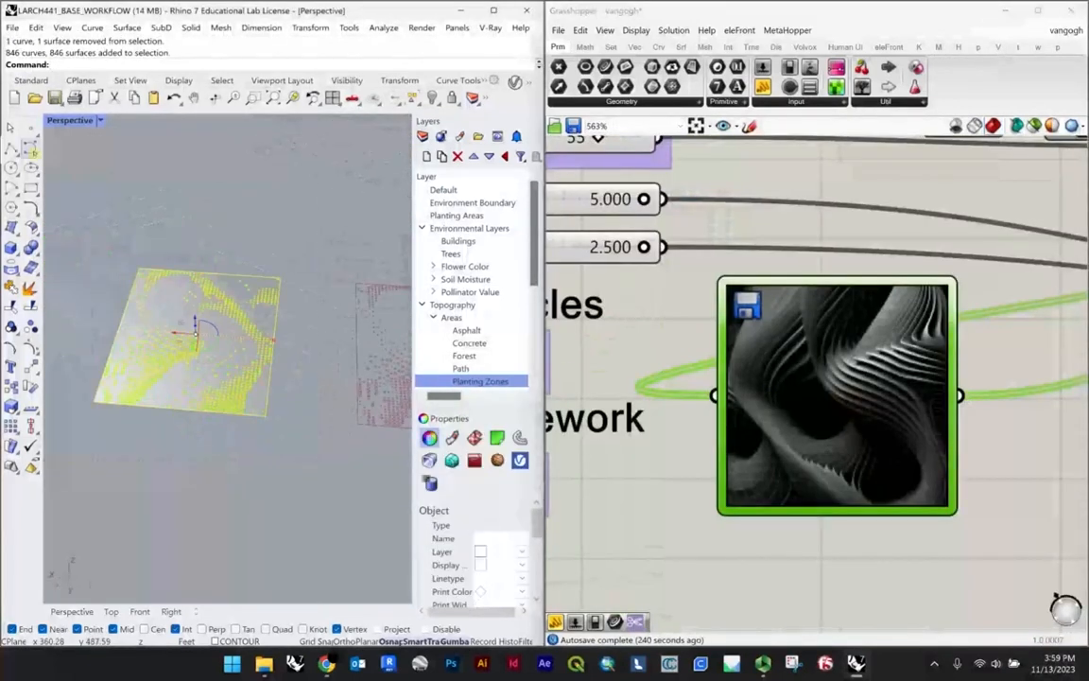
click(285, 257)
scroll(284, 257, down, 4)
right_drag(285, 257, 197, 363)
drag(188, 388, 87, 234)
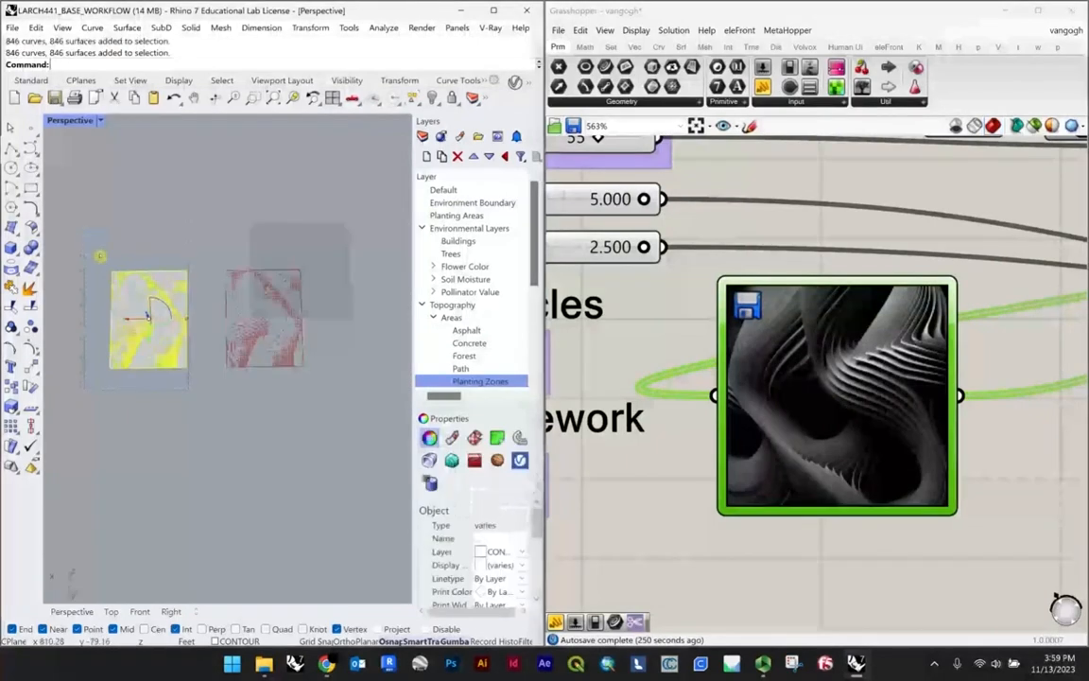
key(Delete)
Step: Replace the Image Sampler picture with the second greyscale gradient patterning image from the A5 folder
right_drag(162, 299, 300, 276)
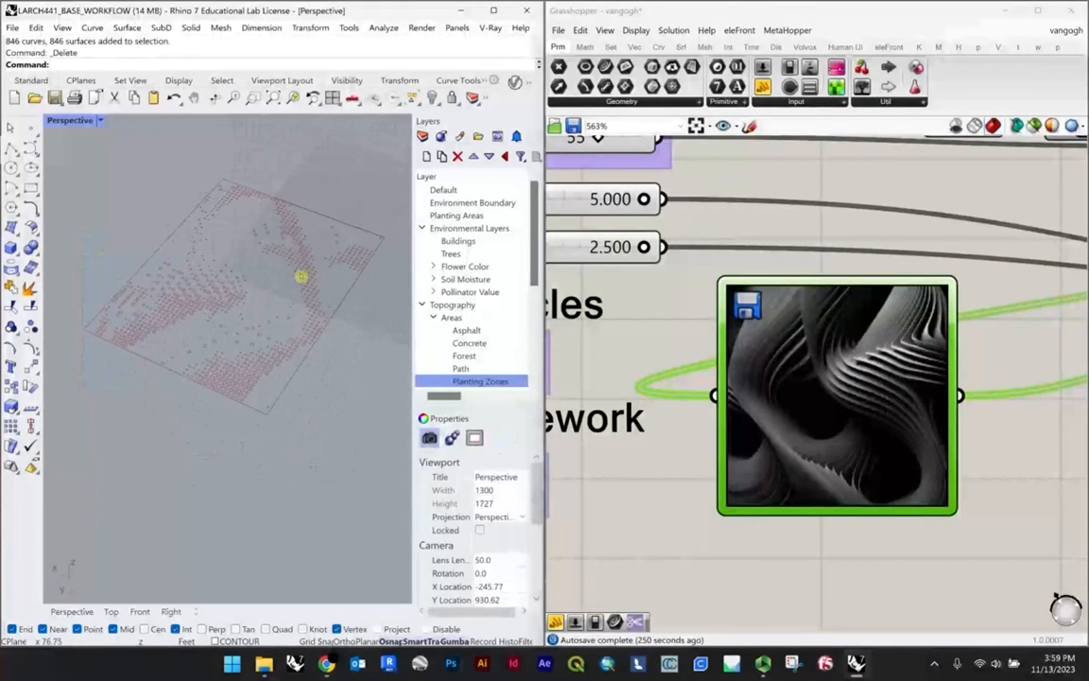
right_click(857, 391)
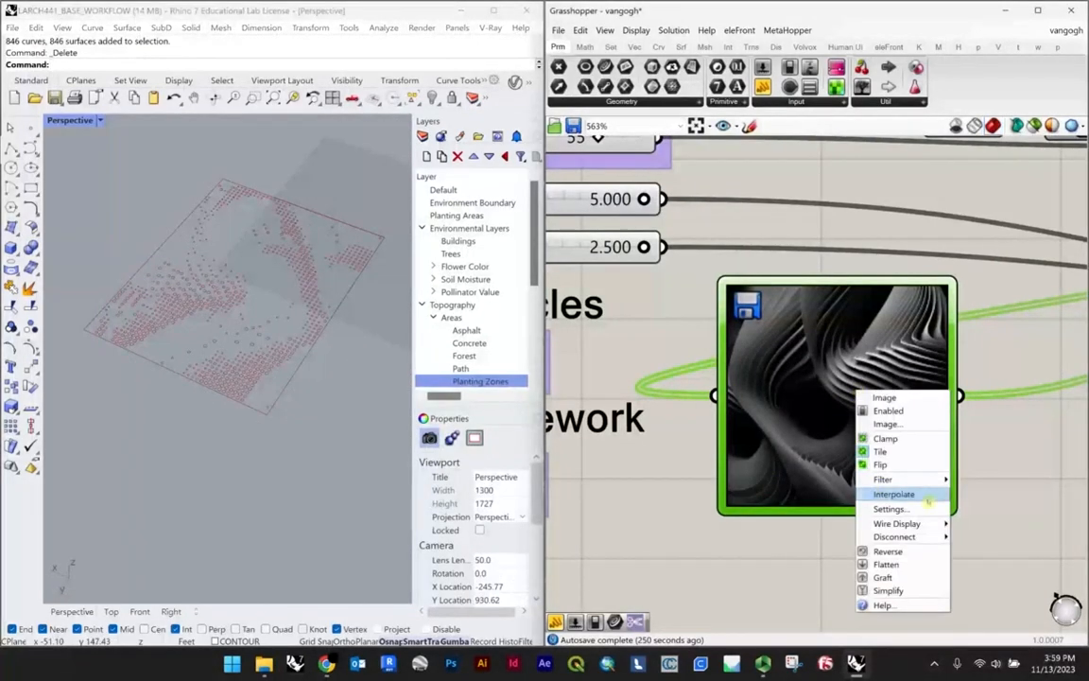
click(891, 432)
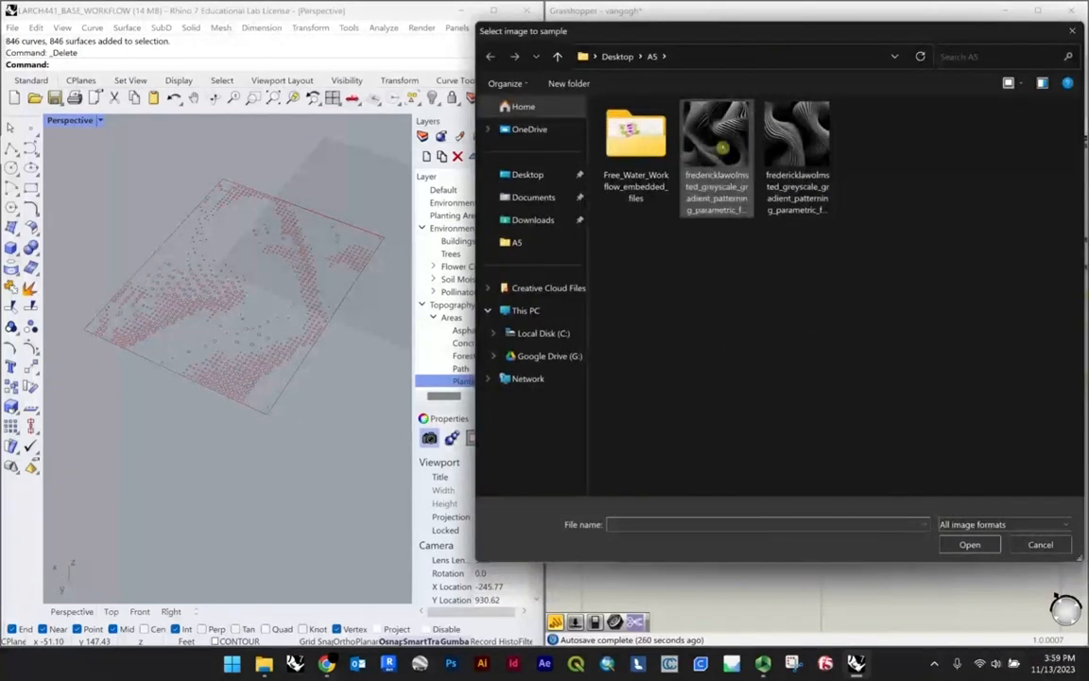
click(821, 160)
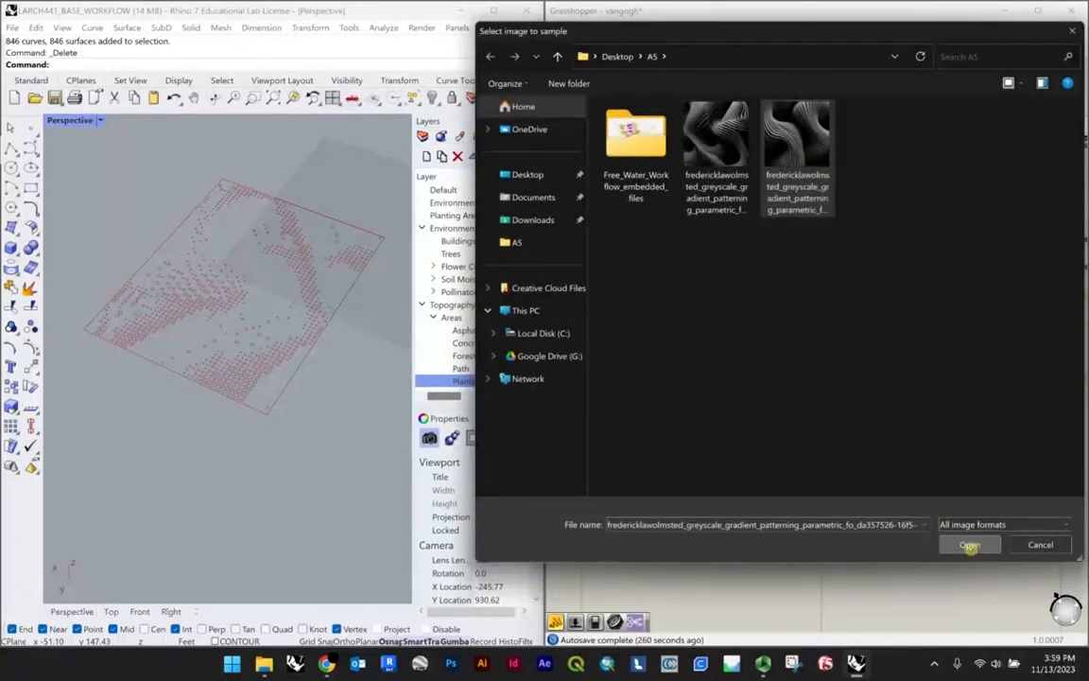
click(970, 544)
Step: Compare the regenerated circle pattern in the Rhino viewport with the new Image Sampler picture
scroll(228, 286, down, 3)
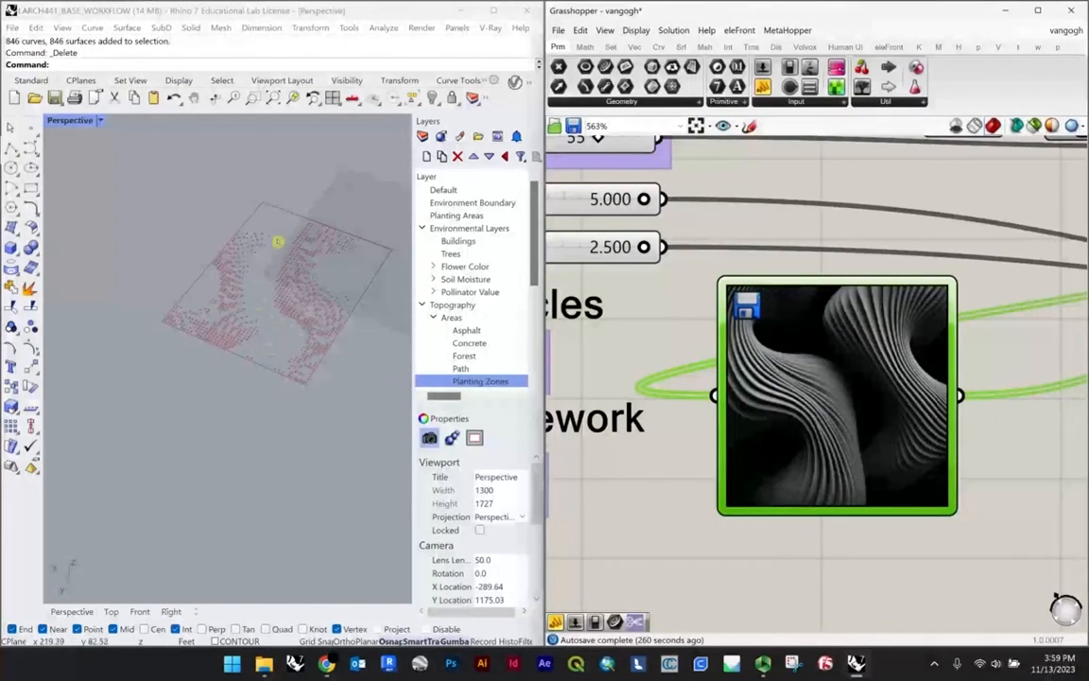
click(268, 315)
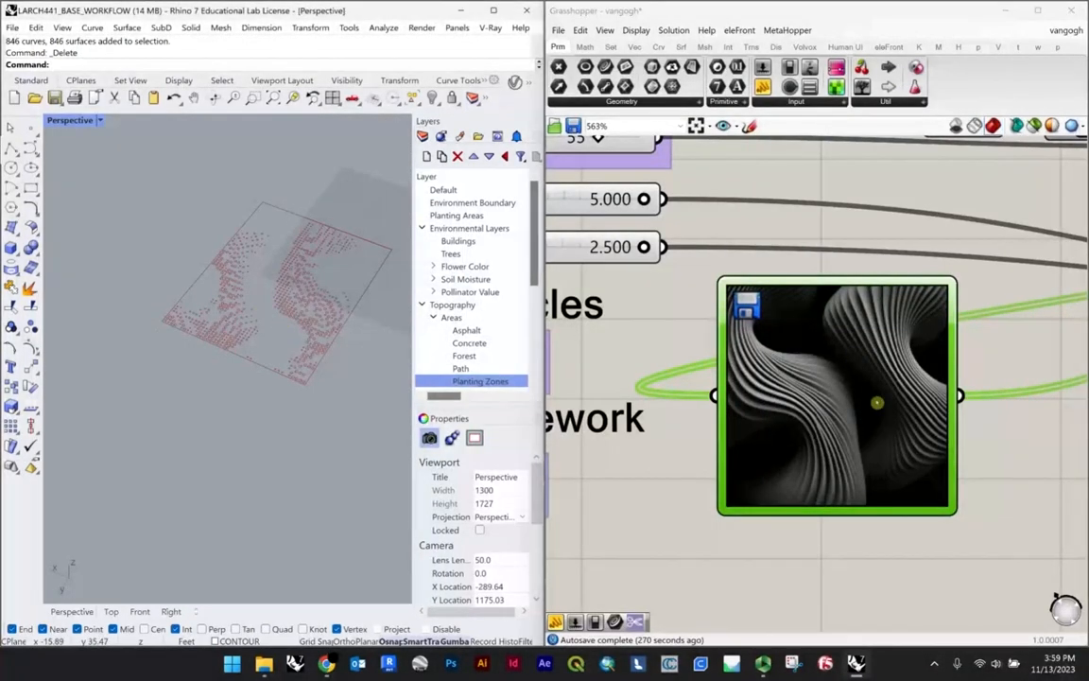
right_drag(284, 301, 189, 414)
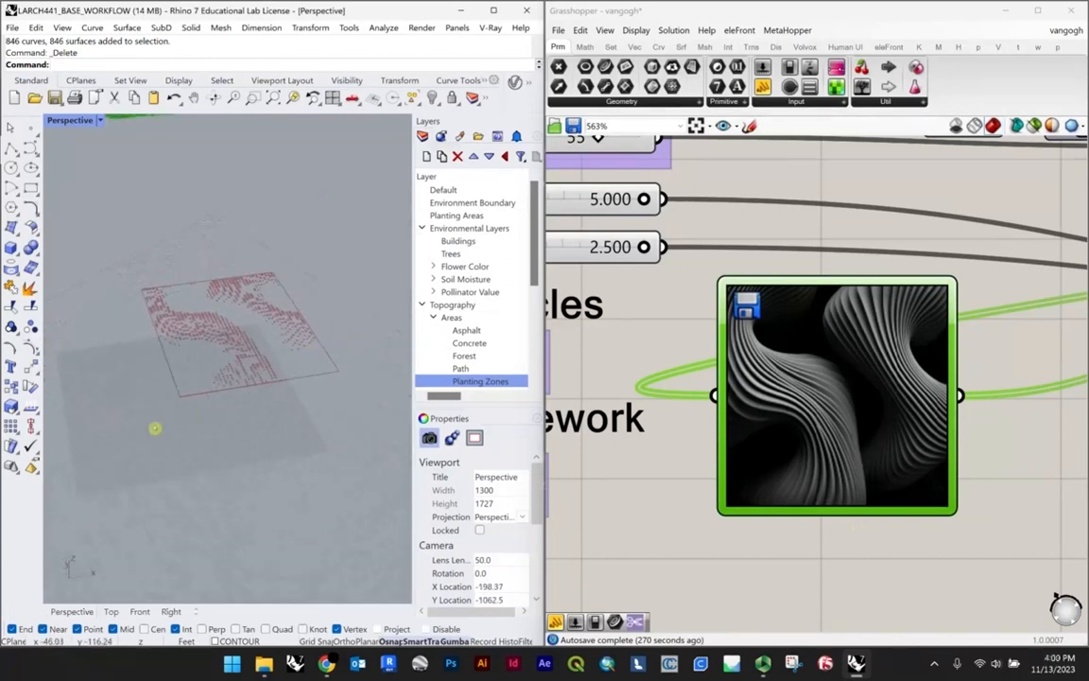
scroll(256, 336, up, 4)
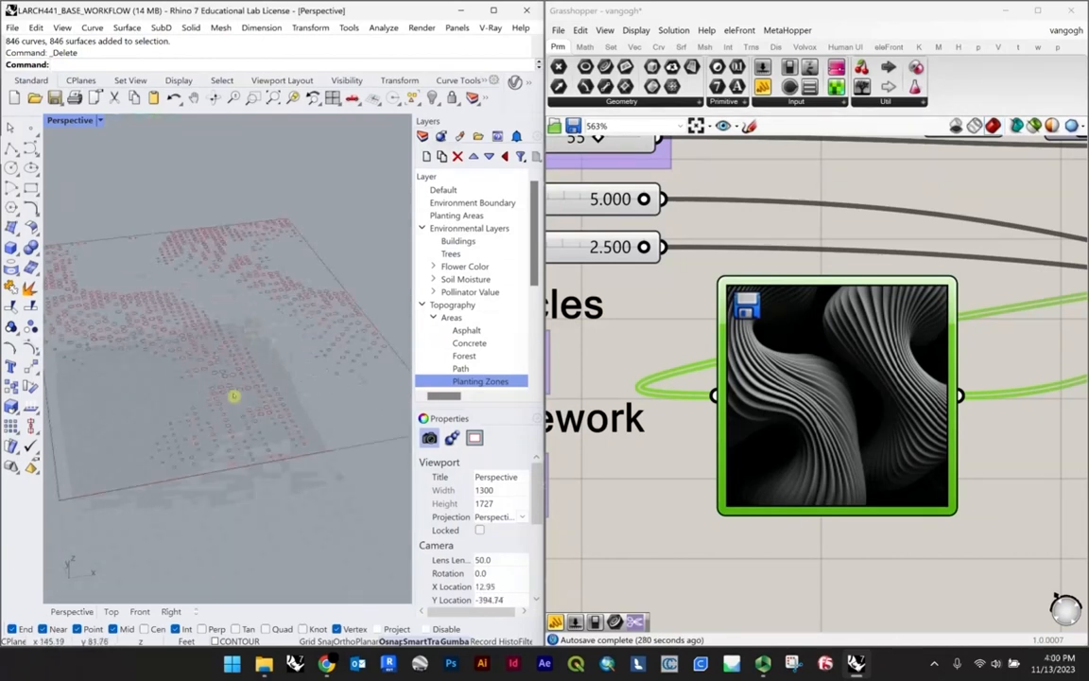
mouse_move(233, 395)
right_down()
mouse_move(251, 348)
mouse_move(216, 343)
mouse_move(182, 298)
mouse_move(218, 311)
mouse_move(253, 270)
mouse_move(220, 393)
right_up()
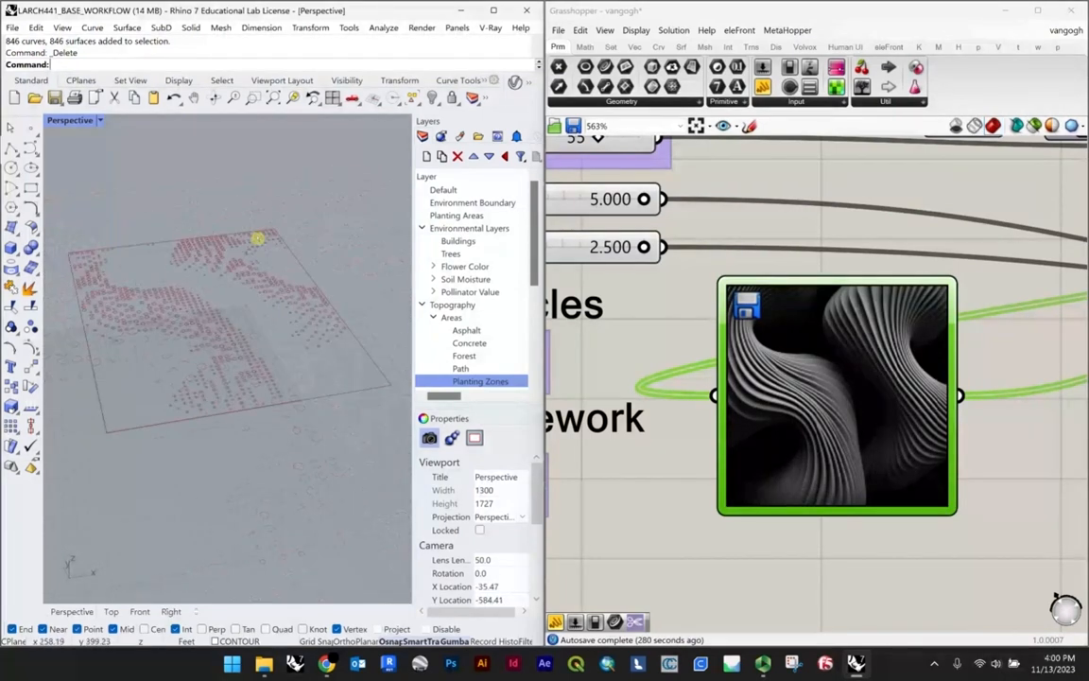
Step: Close the vangogh definition without saving its changes and open the recent heightfield definition in Grasshopper
right_drag(257, 239, 332, 286)
scroll(693, 507, down, 6)
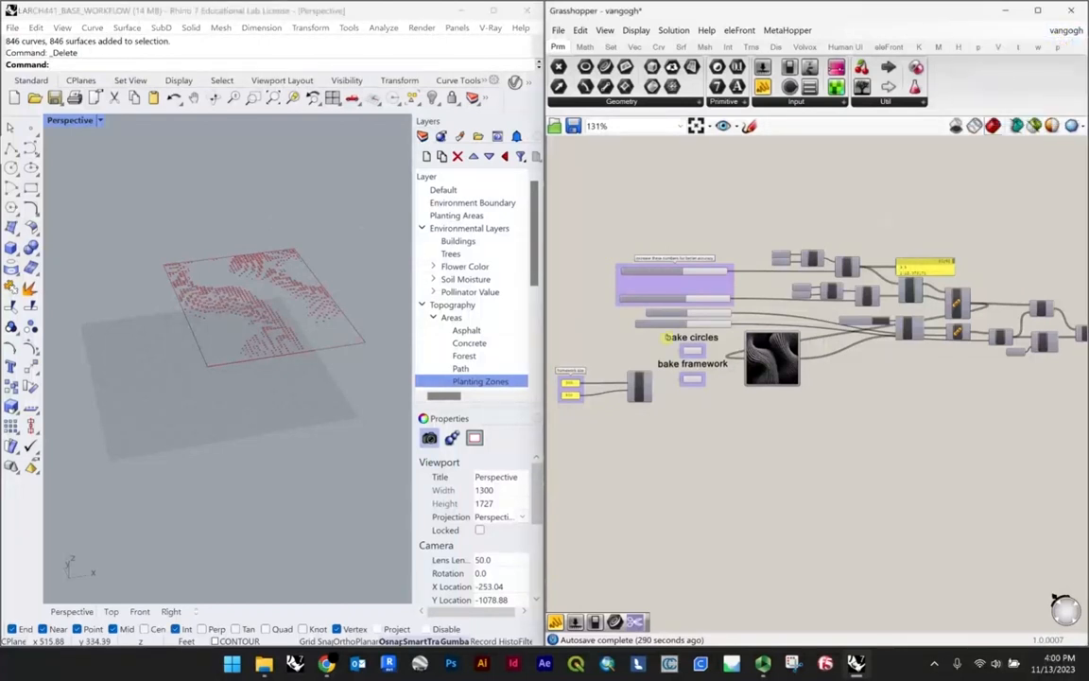
scroll(655, 344, up, 5)
right_drag(660, 353, 690, 379)
scroll(304, 299, up, 6)
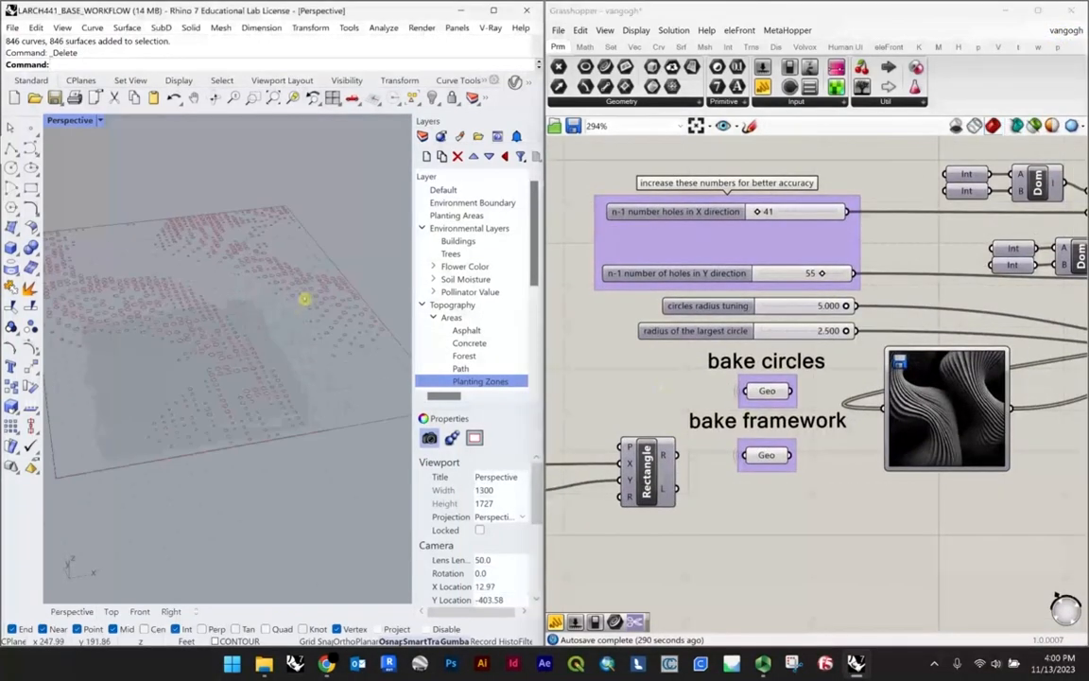
mouse_move(1068, 32)
click(1070, 80)
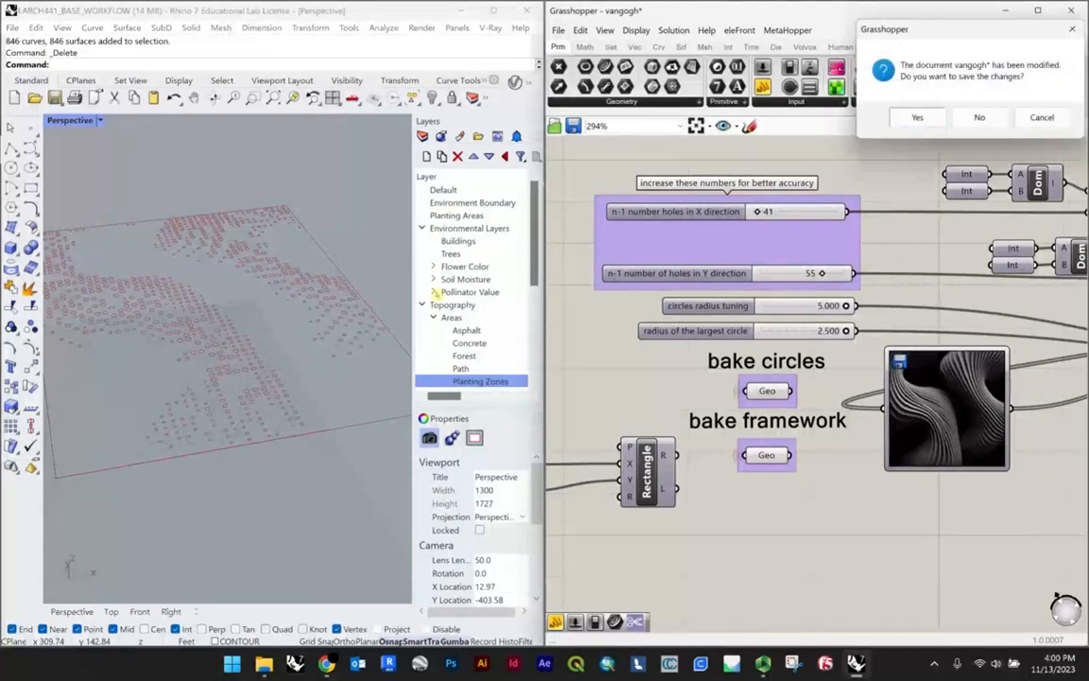
click(979, 117)
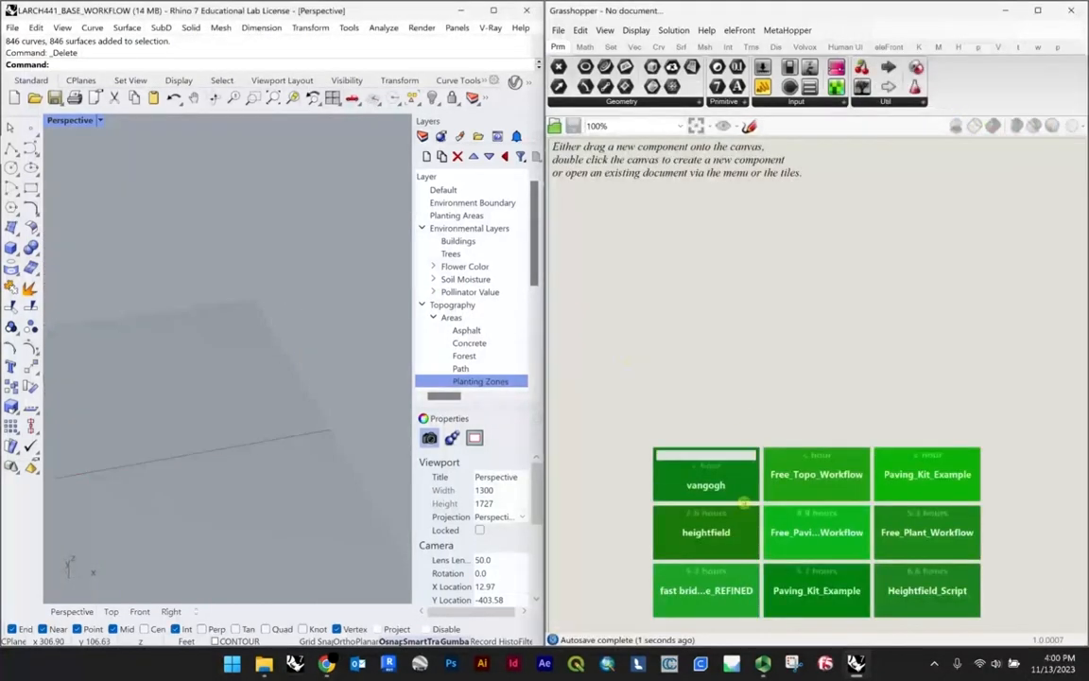
click(713, 535)
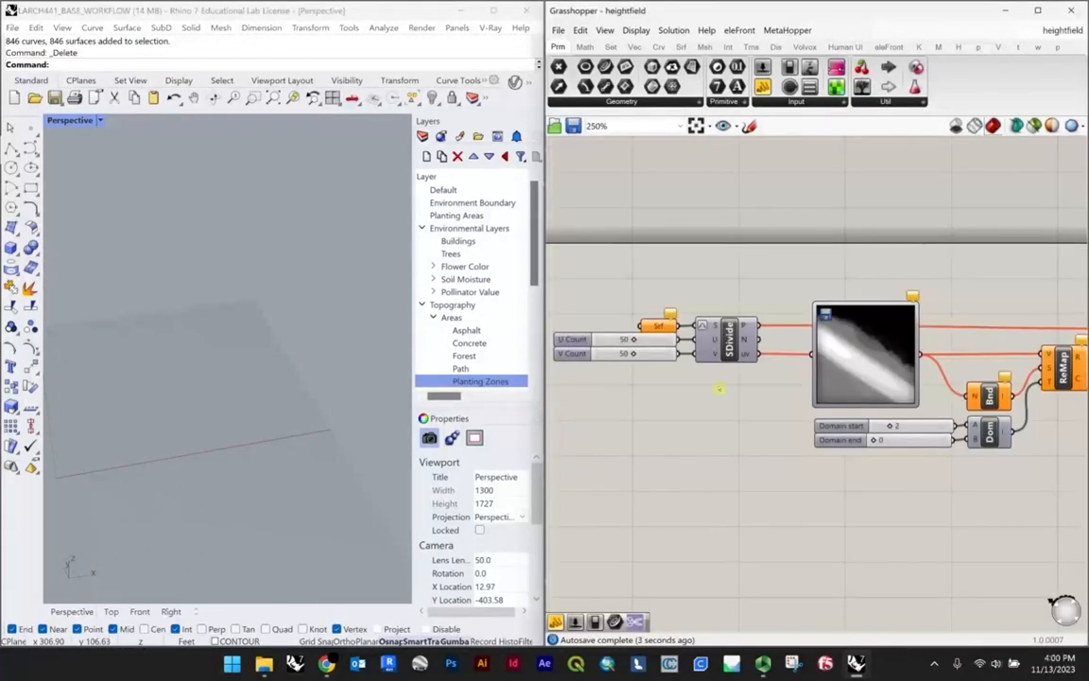
Step: Select the closed boundary curve of the rectangular plaza beside the towers in Rhino and zoom to it
scroll(221, 304, down, 4)
scroll(208, 202, up, 6)
right_drag(261, 254, 198, 266)
scroll(303, 255, down, 6)
right_drag(303, 255, 226, 397)
scroll(146, 447, up, 8)
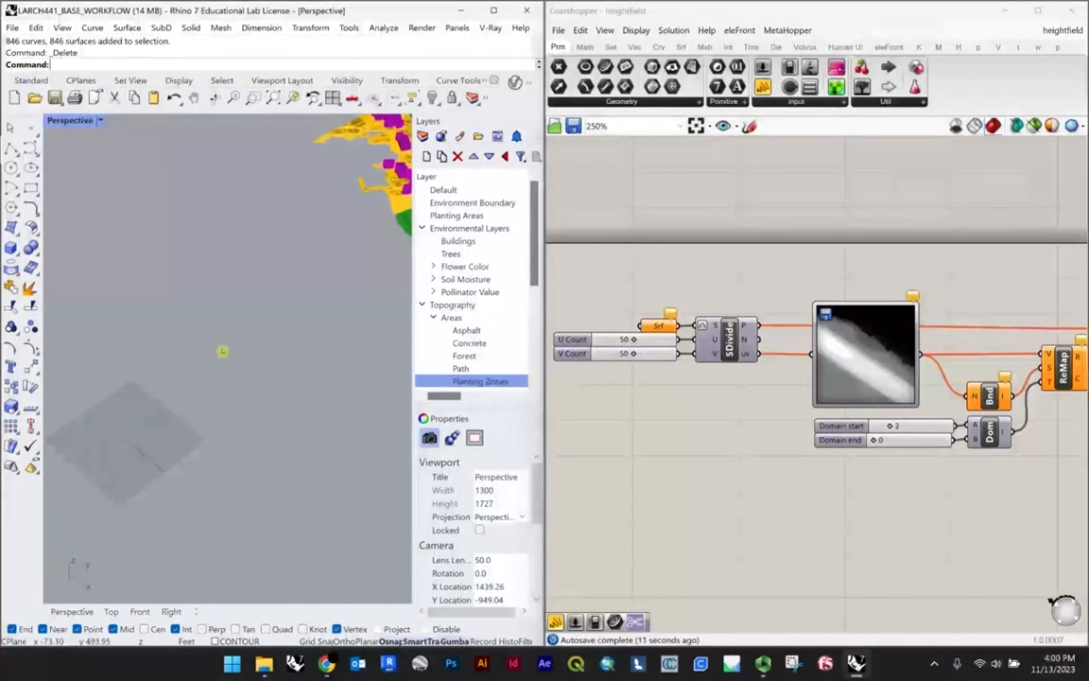
shift+right_drag(364, 314, 177, 366)
scroll(250, 343, up, 6)
shift+right_drag(385, 340, 283, 323)
scroll(284, 323, up, 5)
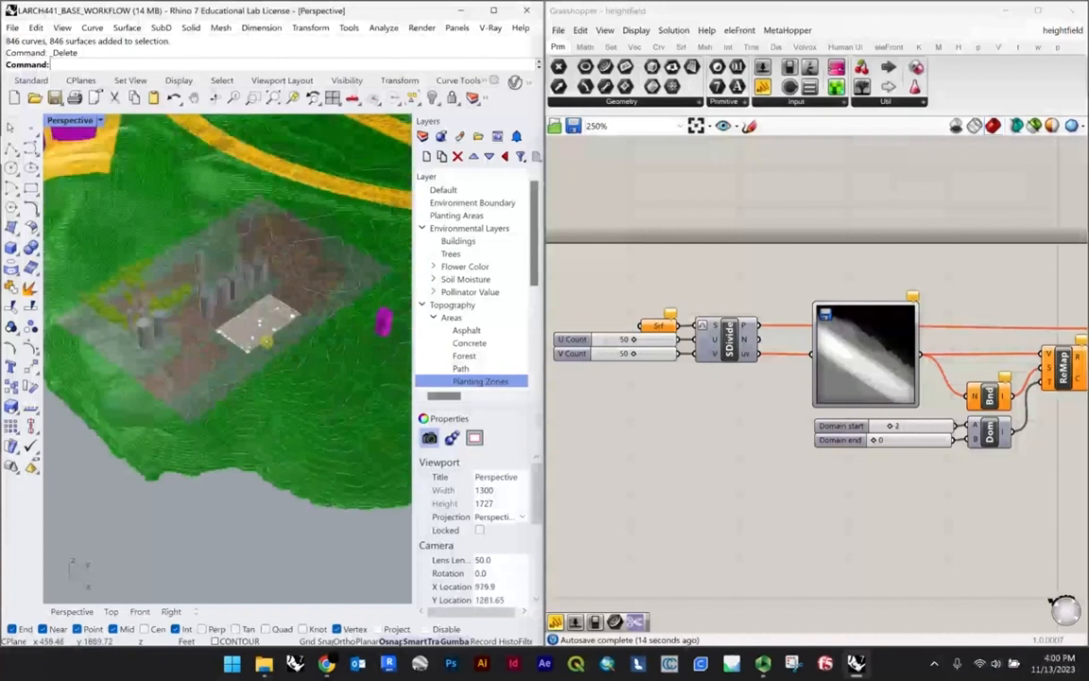
click(294, 302)
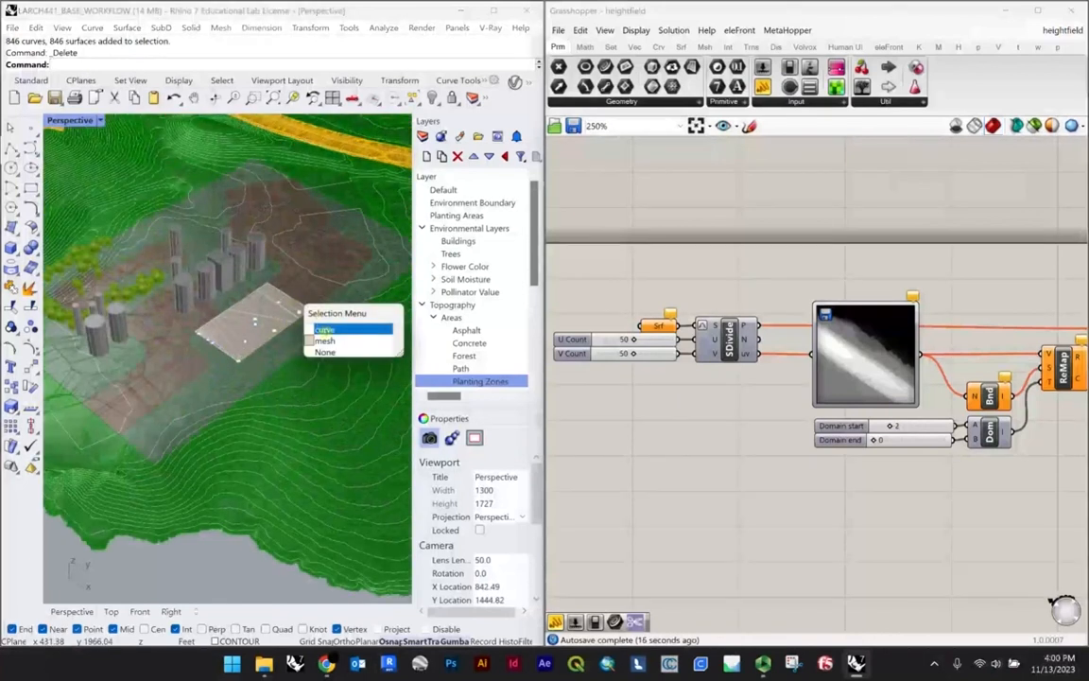
click(324, 330)
text(s)
key(Return)
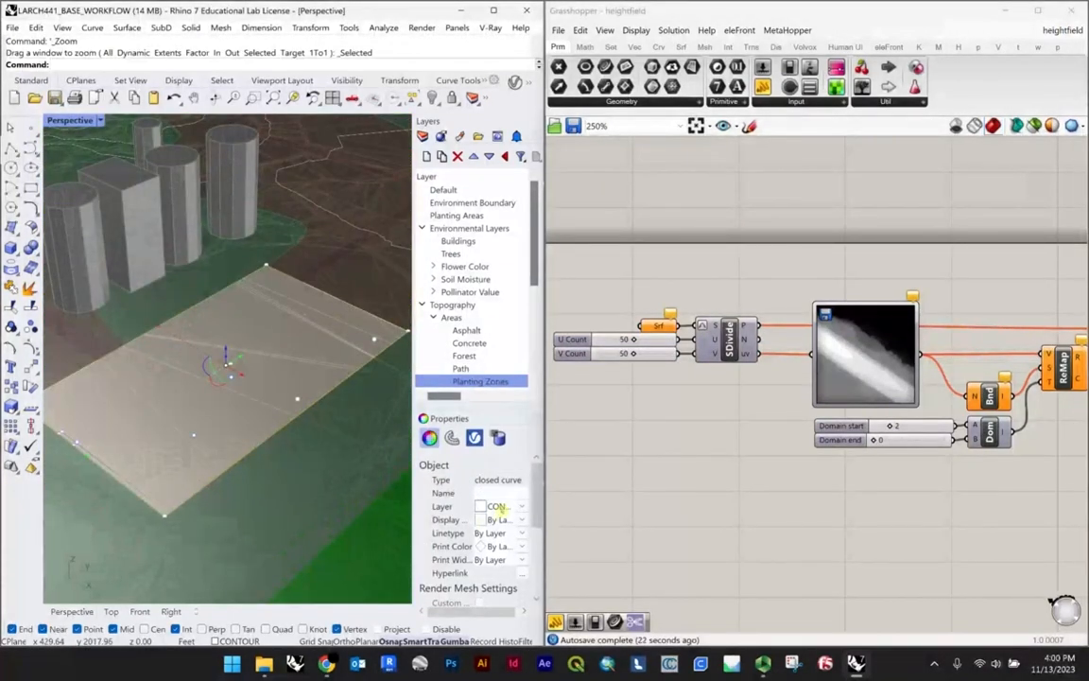
Step: Hide the existing Plaza mesh that lies within the selected boundary curve
right_drag(246, 328, 324, 330)
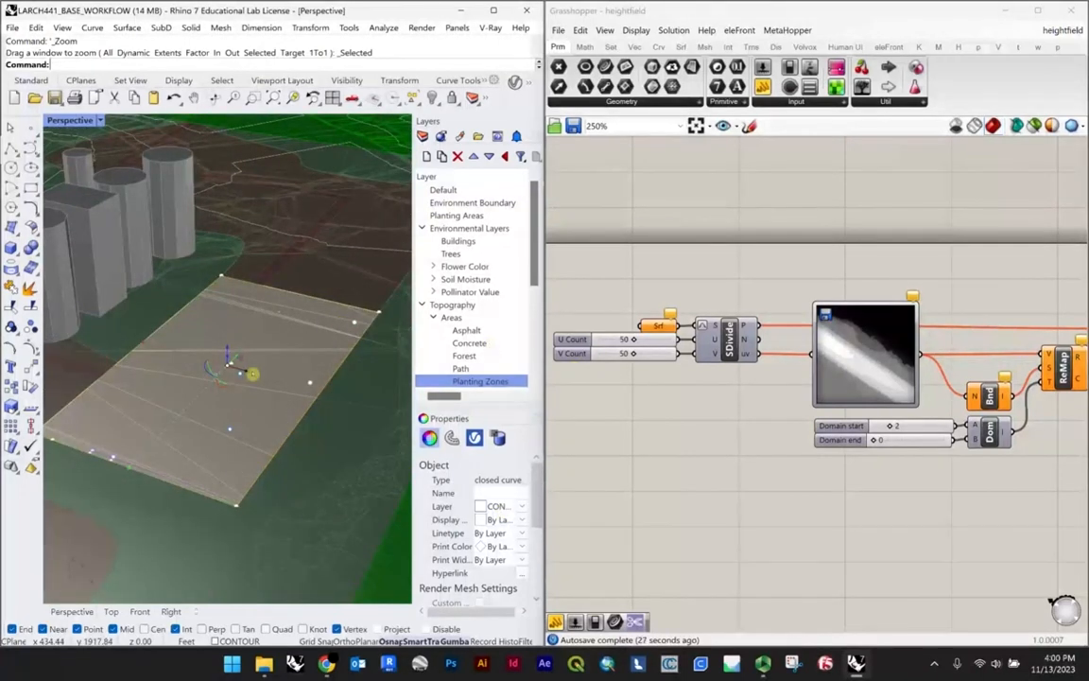
click(254, 322)
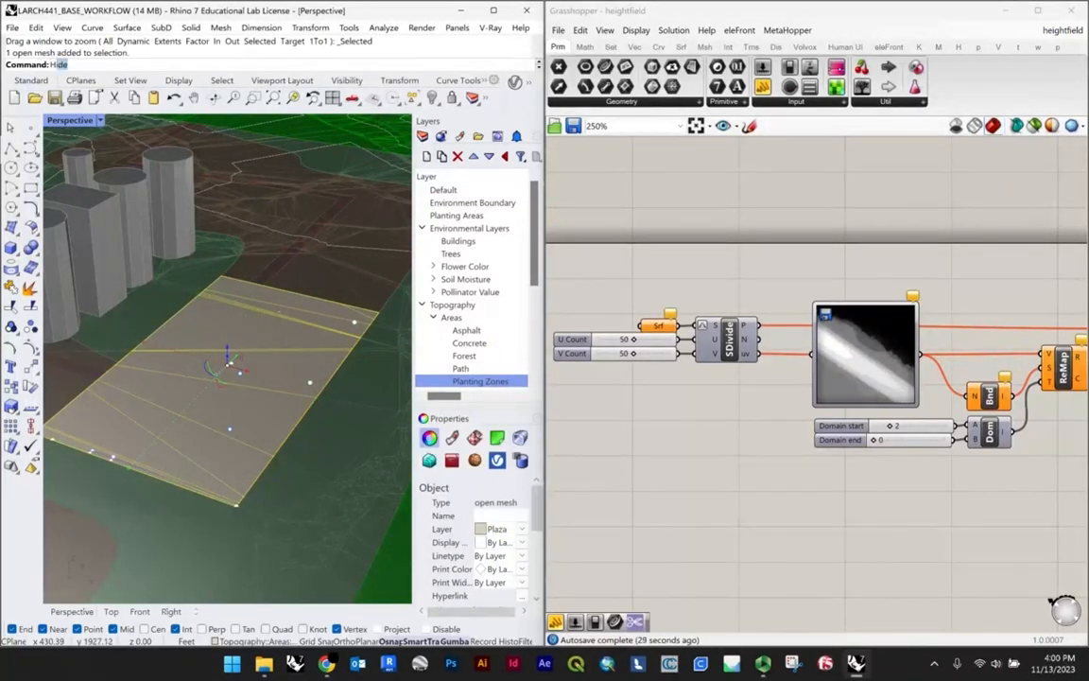
text(Hide)
key(Return)
Step: Create a planar surface from the plaza's closed boundary curve with PlanarSrf
click(234, 281)
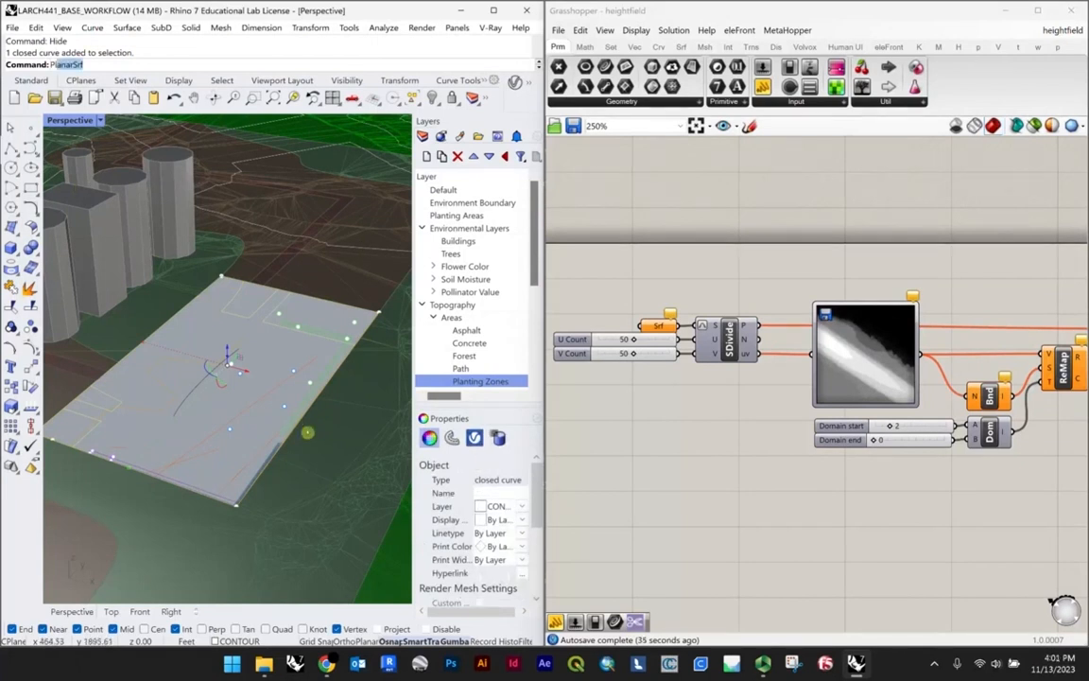
text(PlanarSrf)
key(Return)
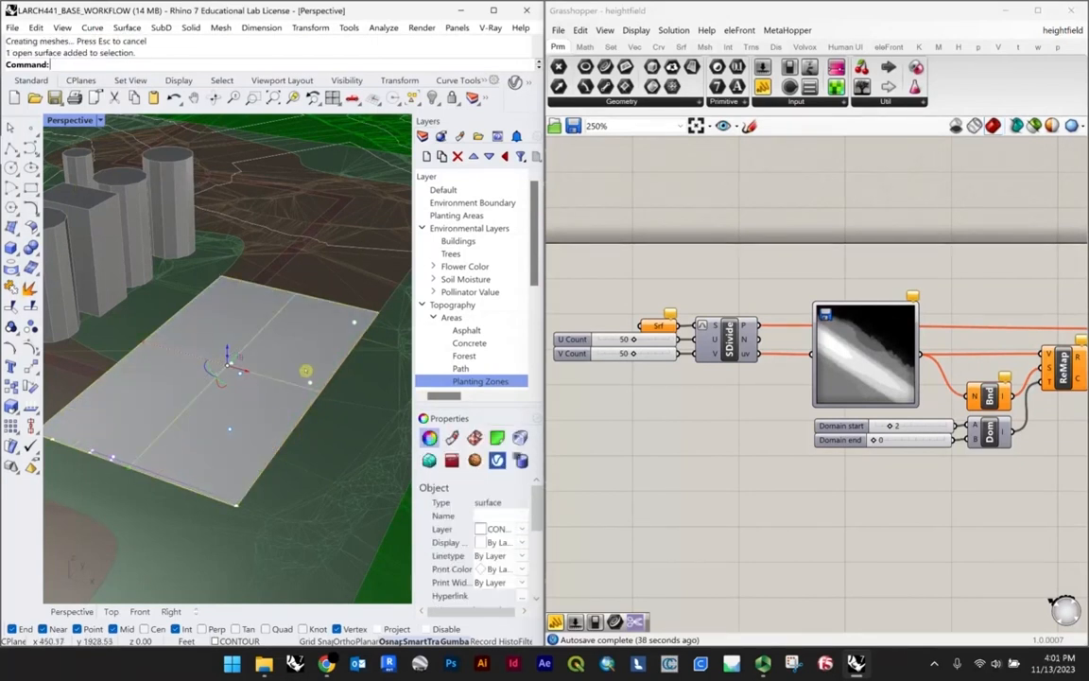
Step: Assign the new planar plaza surface to the Srf parameter feeding the SDivide component
scroll(659, 325, up, 6)
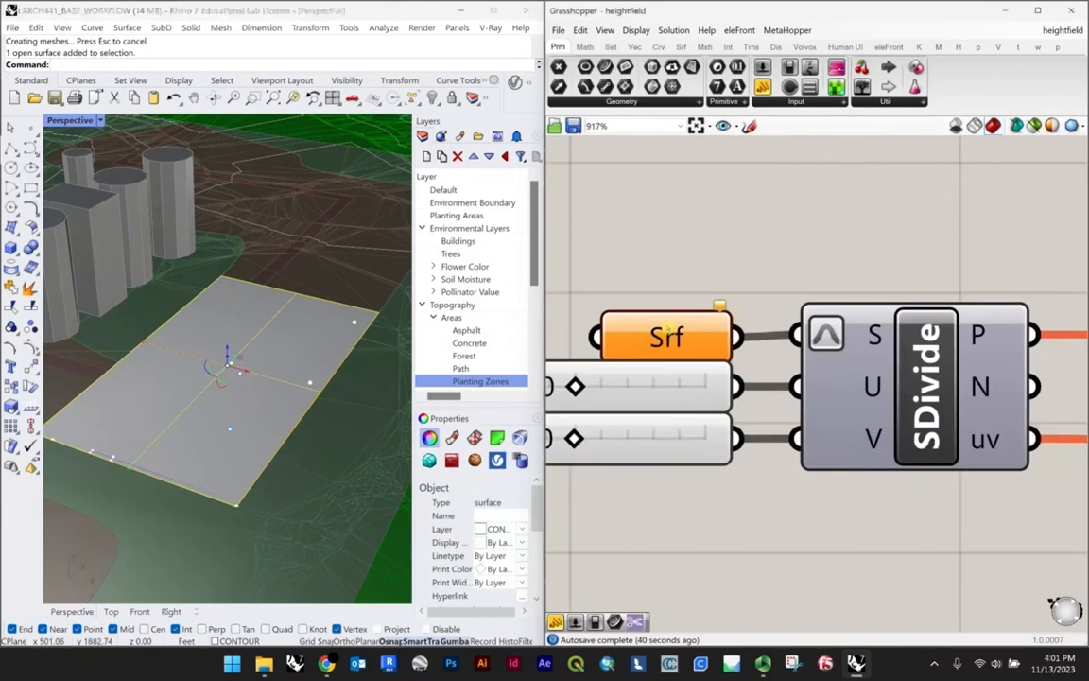
right_click(667, 331)
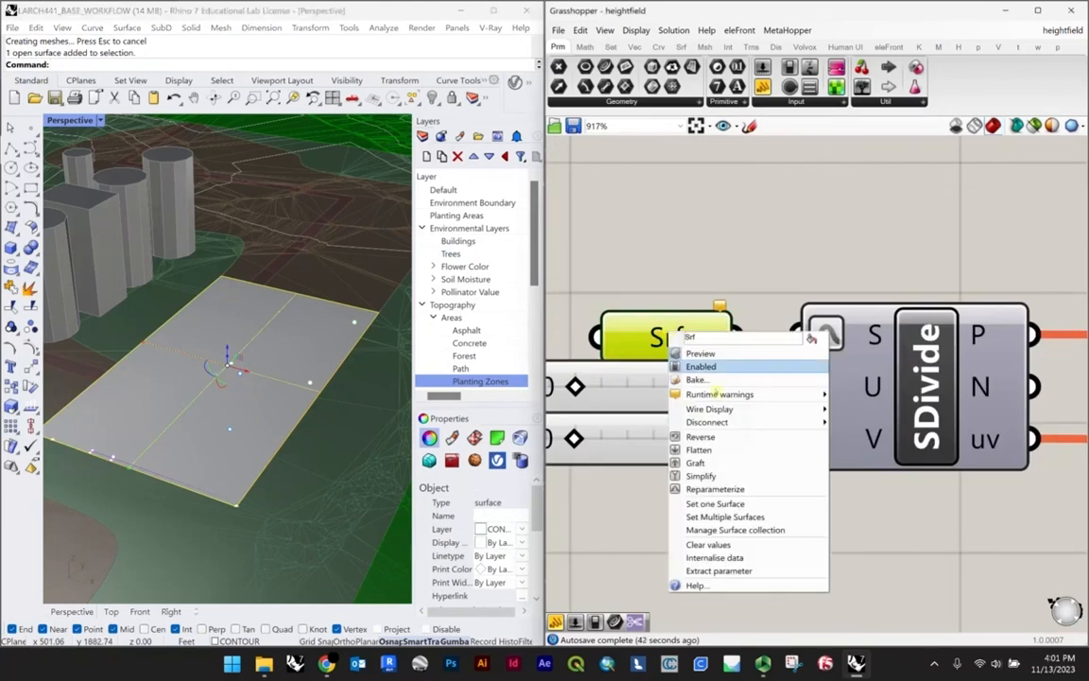
click(716, 504)
scroll(818, 415, down, 8)
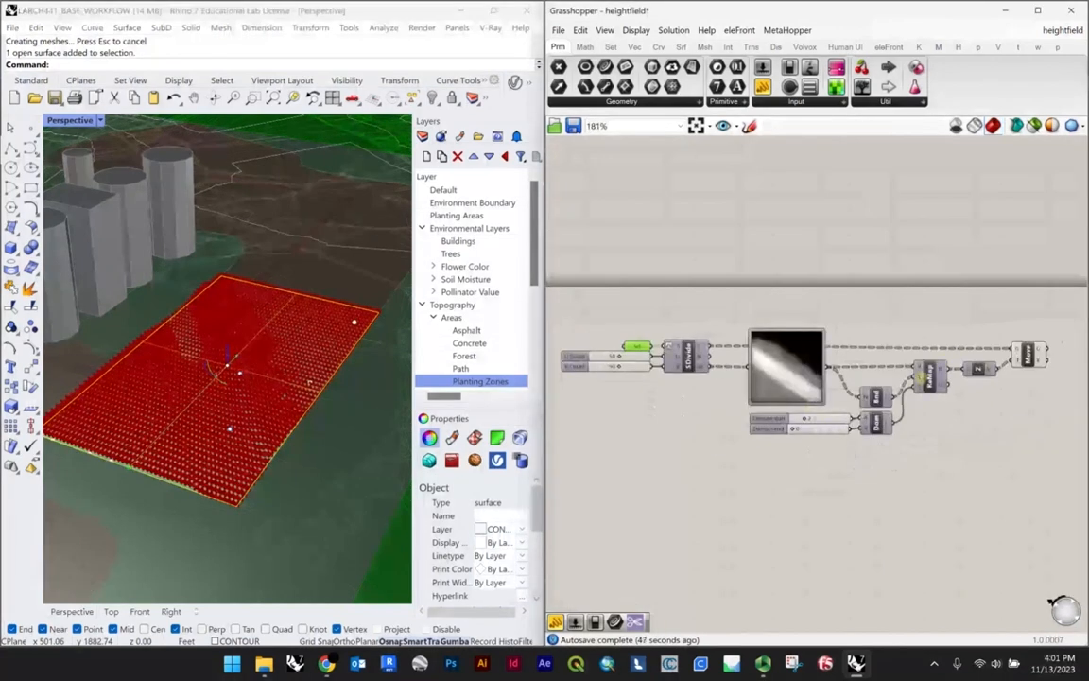
Step: Set the Domain start slider below the Image Sampler to 10 to exaggerate the point heights
right_drag(352, 403, 336, 355)
scroll(340, 360, up, 4)
scroll(335, 355, down, 4)
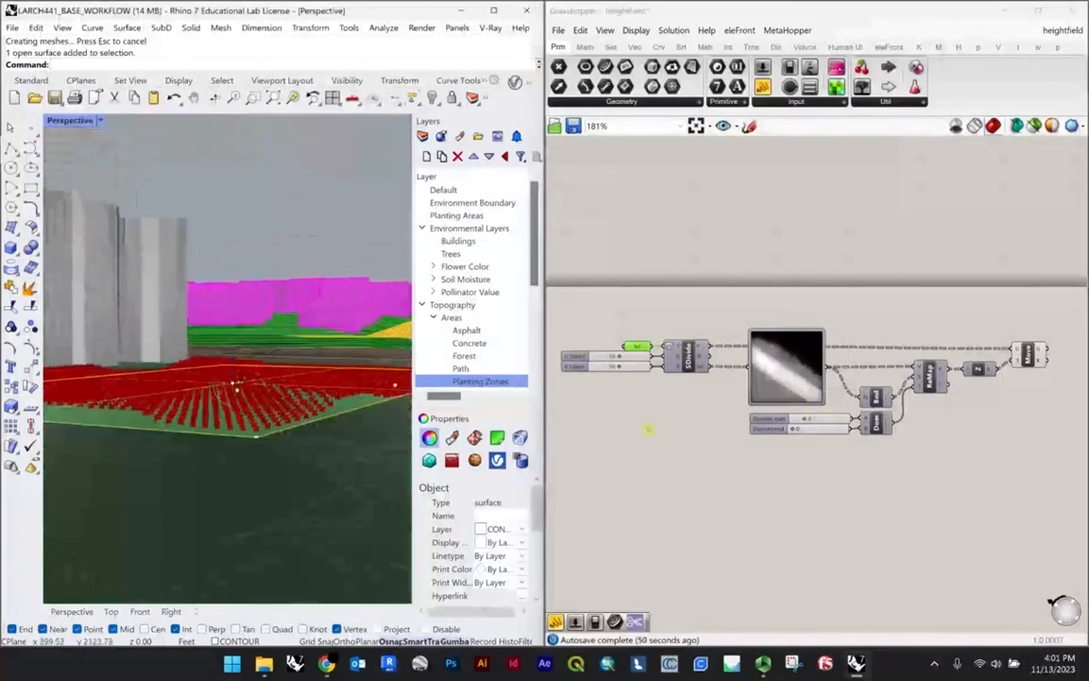
scroll(611, 383, up, 3)
scroll(601, 355, down, 3)
scroll(825, 413, up, 6)
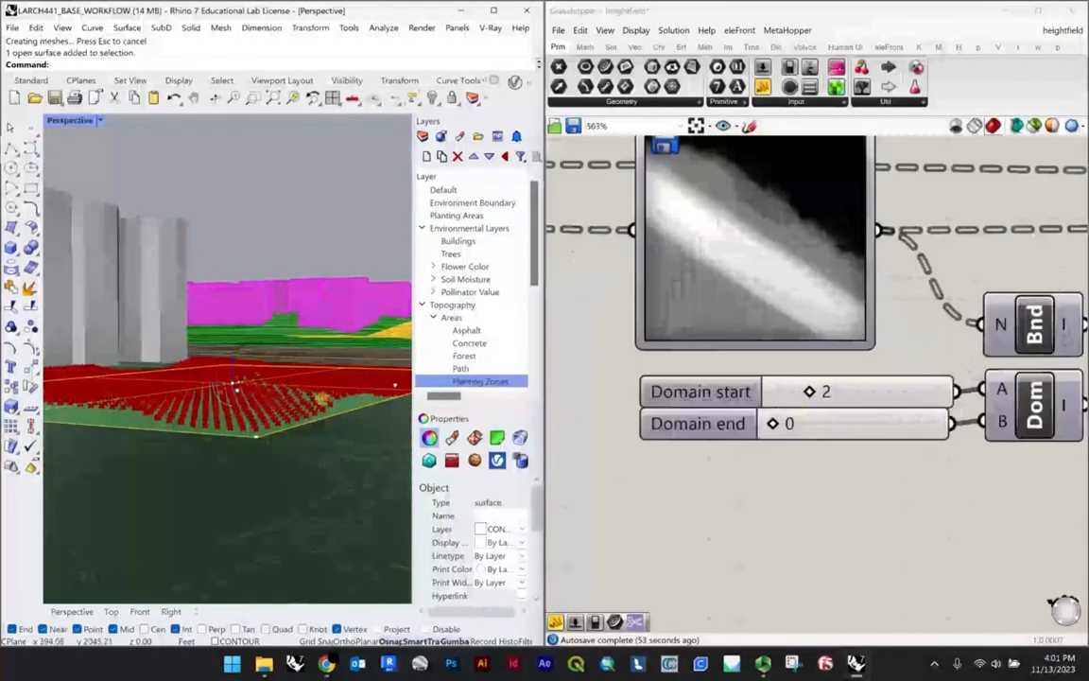
right_drag(244, 379, 231, 385)
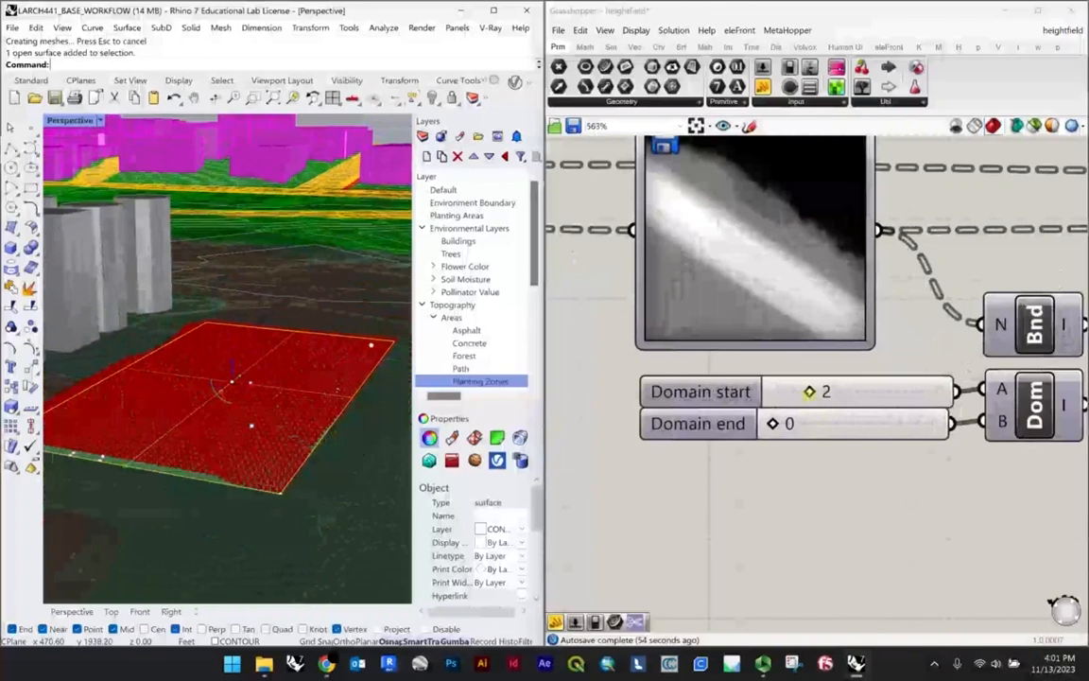
drag(809, 391, 937, 390)
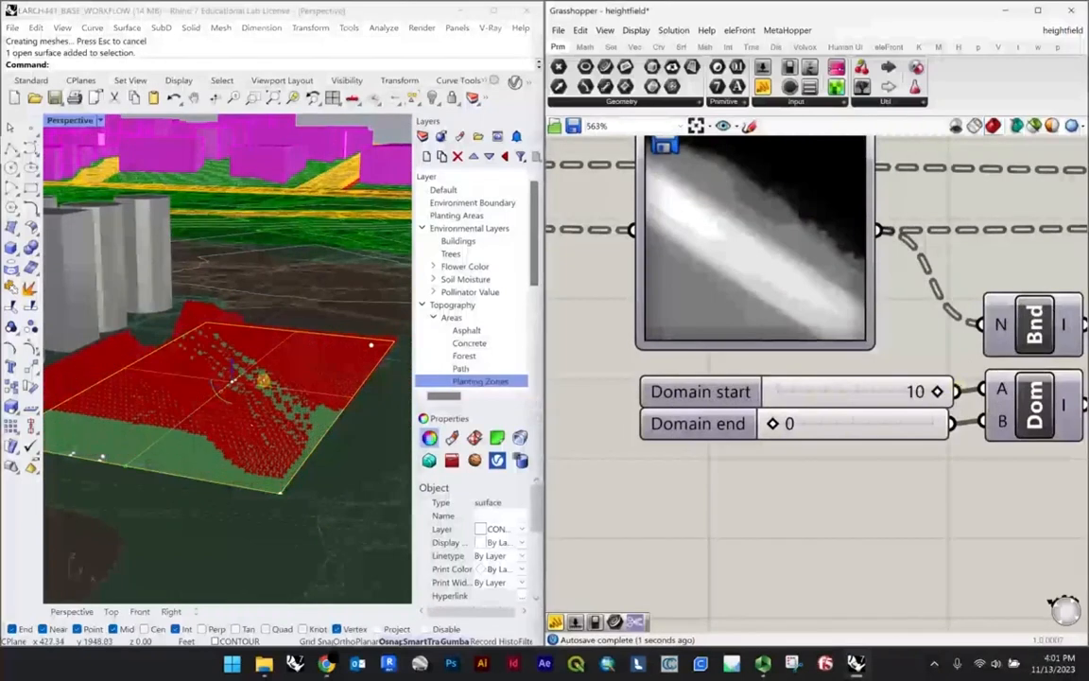
Step: Inspect the raised point grid on the plaza and set the Domain start slider to 6
scroll(262, 380, up, 2)
mouse_move(263, 380)
right_down()
mouse_move(274, 370)
mouse_move(245, 382)
right_up()
scroll(222, 382, down, 6)
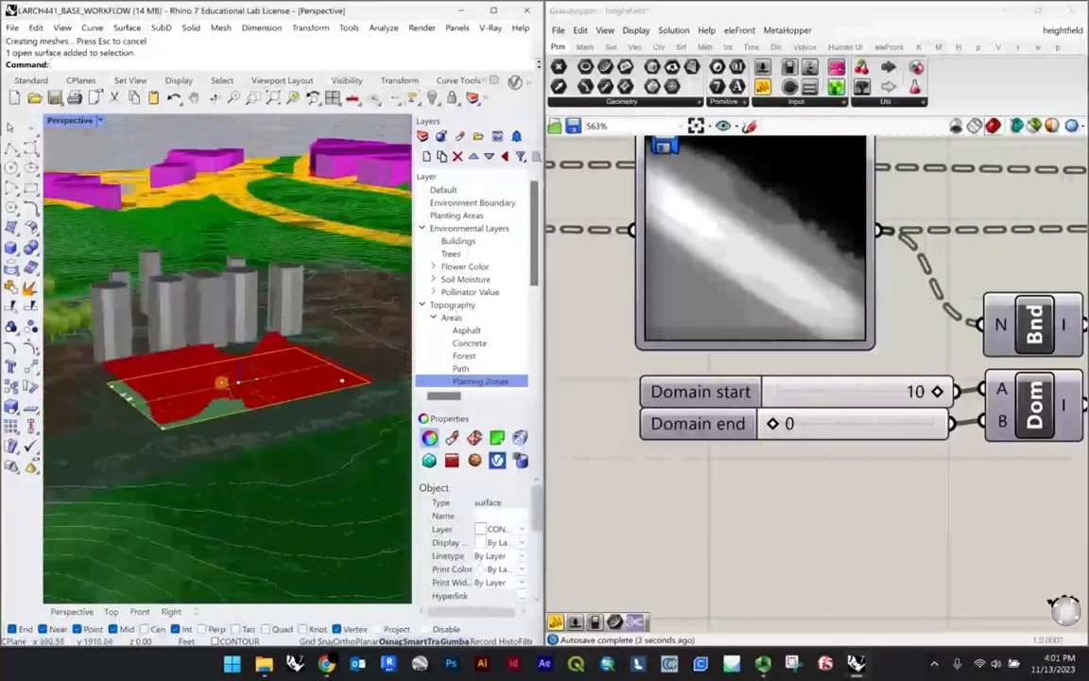
scroll(221, 381, up, 8)
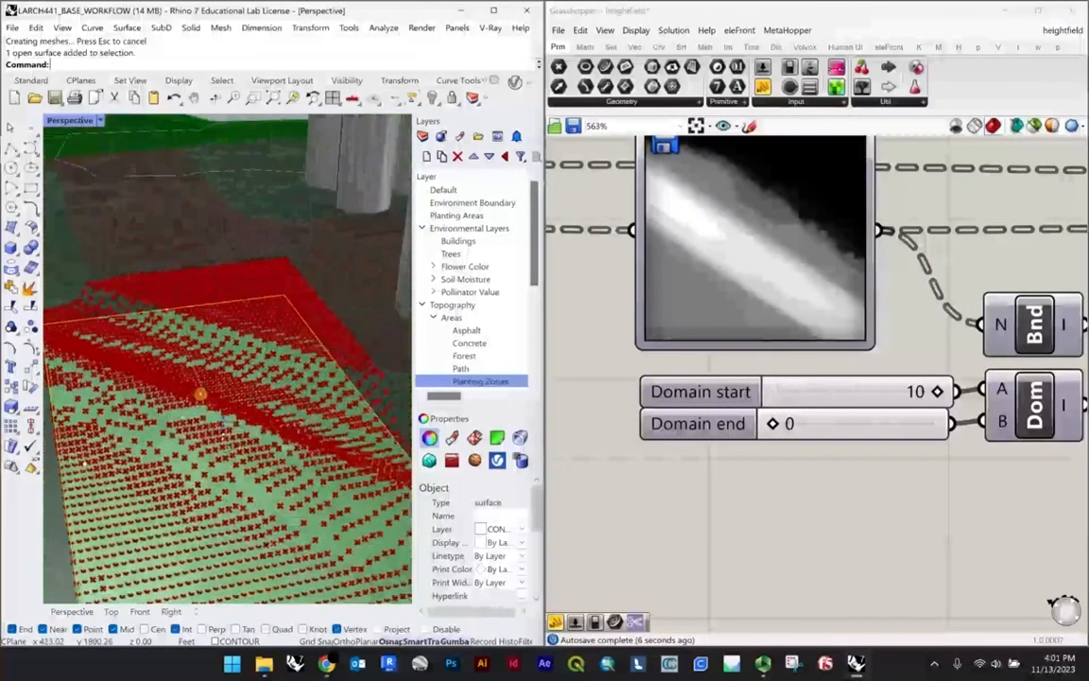
right_drag(223, 419, 169, 351)
scroll(194, 354, up, 3)
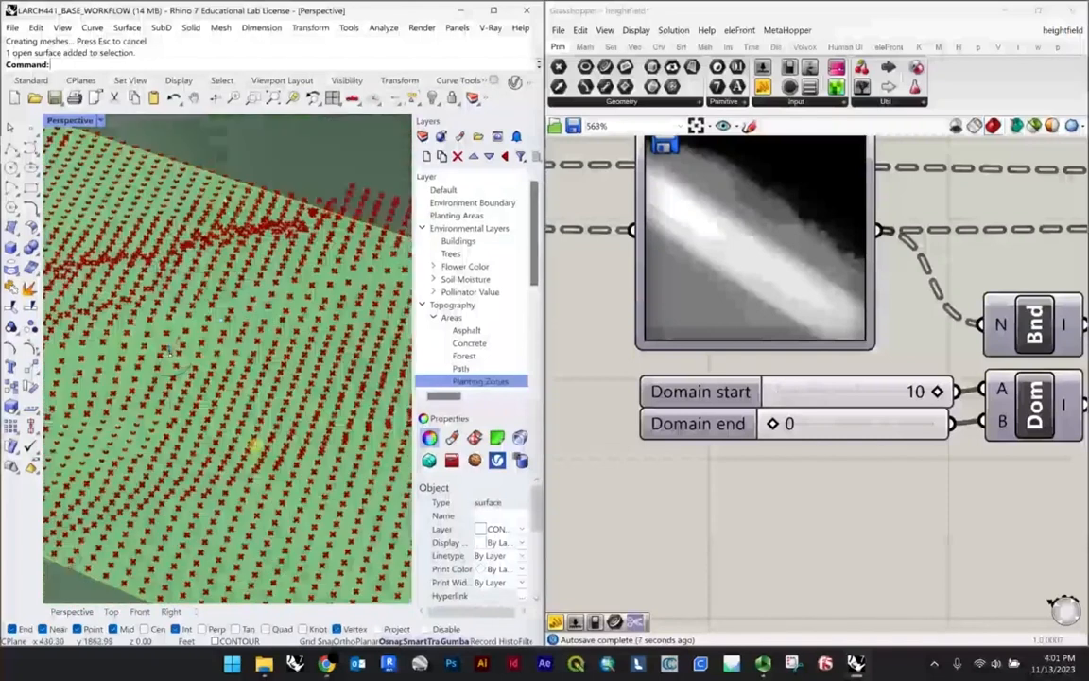
right_drag(255, 445, 175, 403)
scroll(175, 404, down, 3)
drag(935, 390, 872, 391)
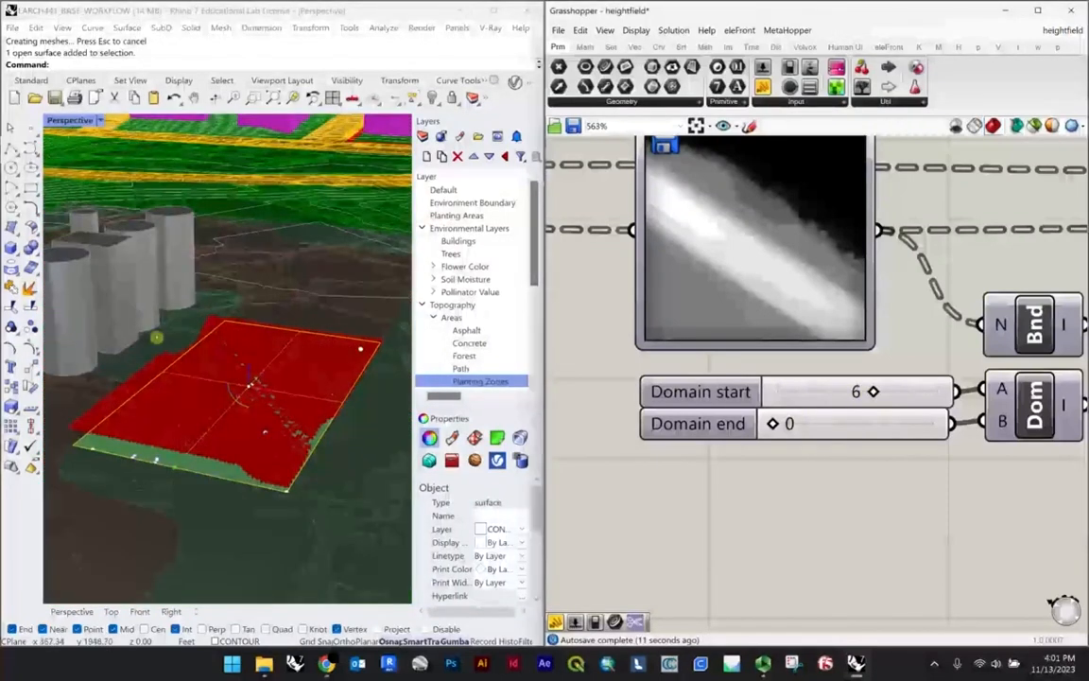
scroll(299, 437, up, 2)
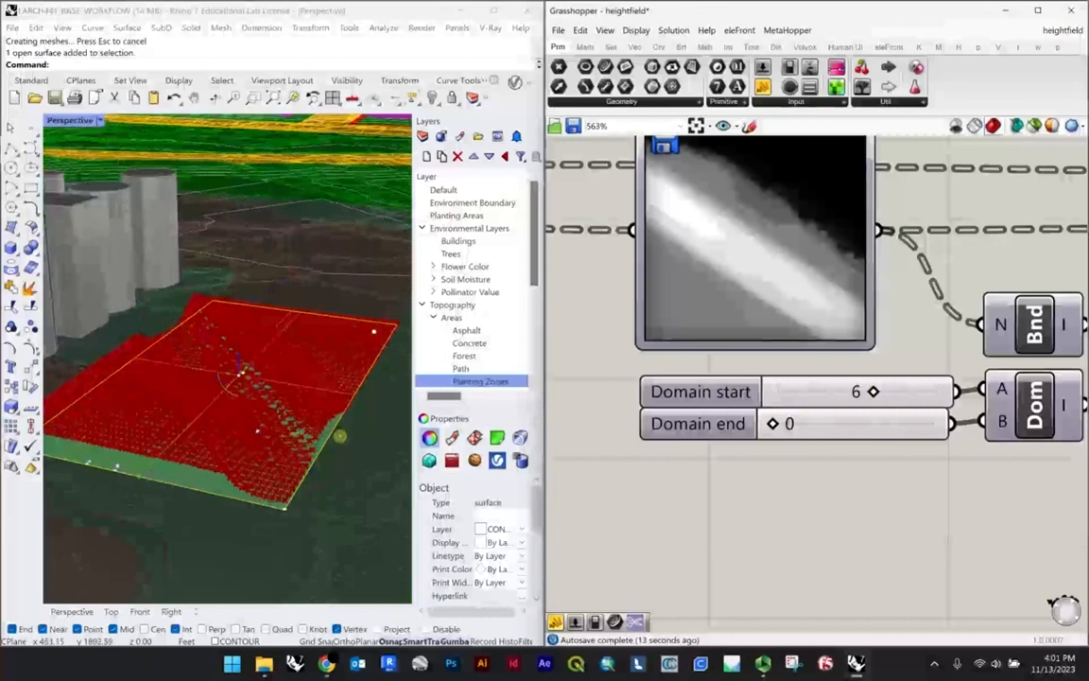
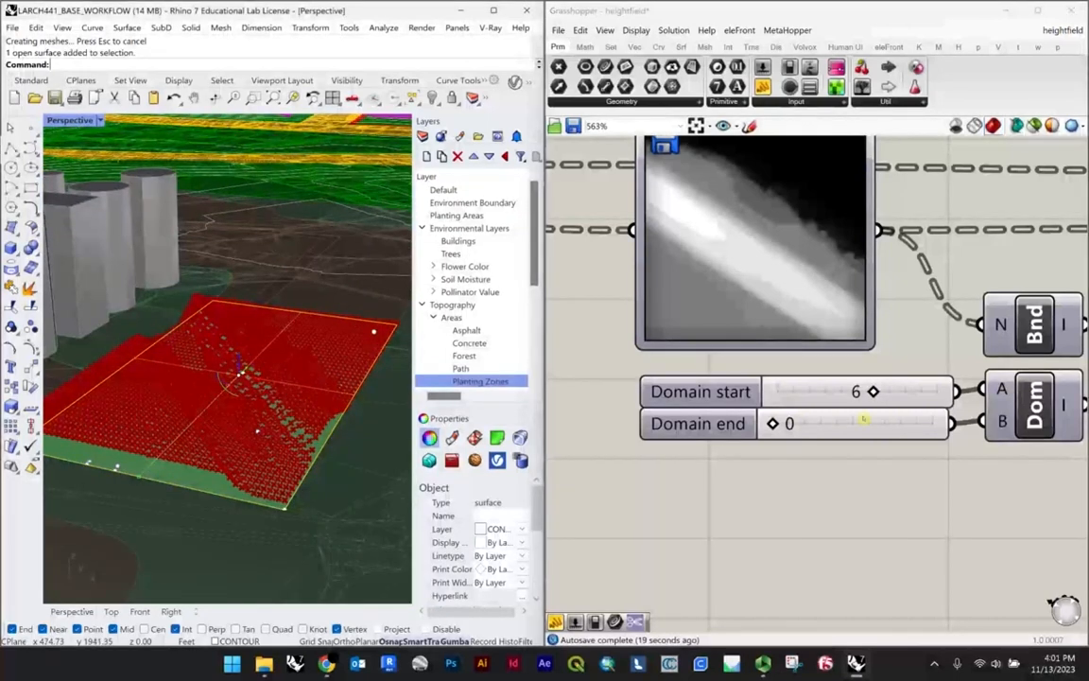
Step: Set the Domain start slider to 5 and check the point heights across the plaza
mouse_move(872, 390)
mouse_down()
mouse_move(775, 390)
mouse_move(856, 390)
mouse_up()
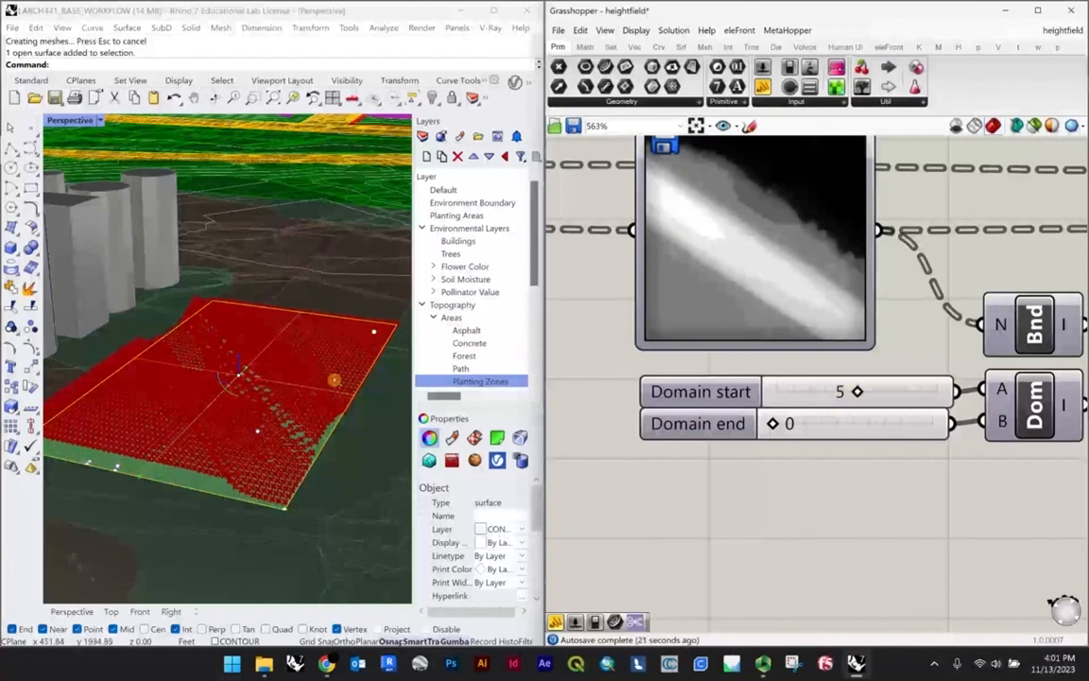
scroll(351, 378, down, 5)
scroll(298, 380, up, 6)
scroll(277, 385, down, 5)
right_drag(251, 387, 359, 362)
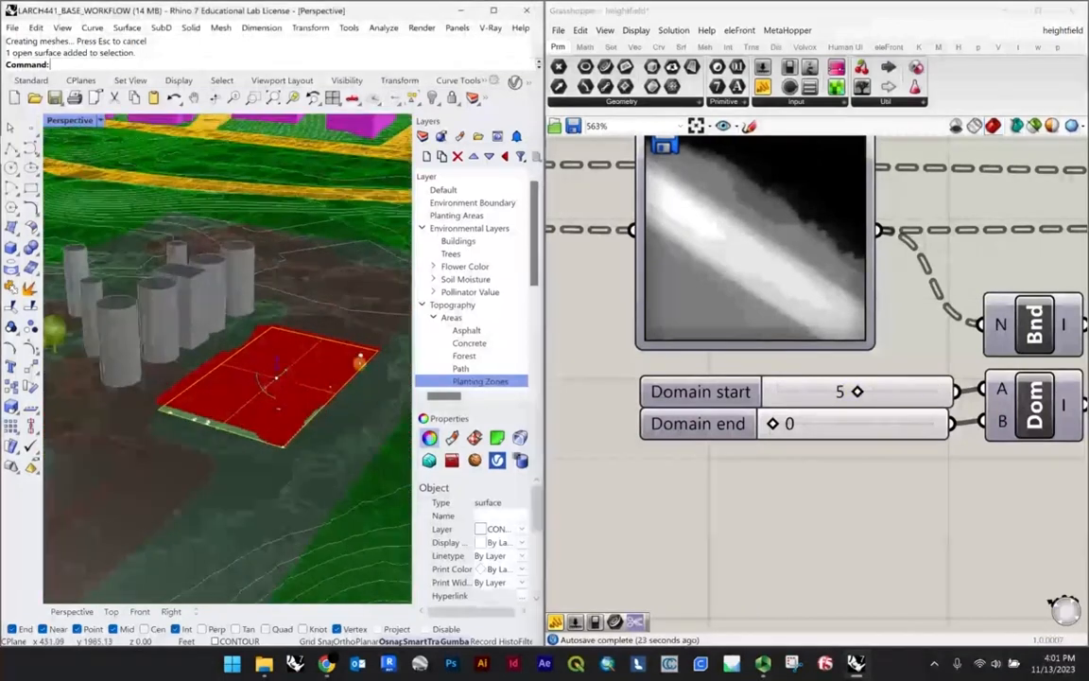
Step: Load the first greyscale gradient parametric pattern image from the desktop folder into the Image Sampler
right_drag(705, 178, 754, 315)
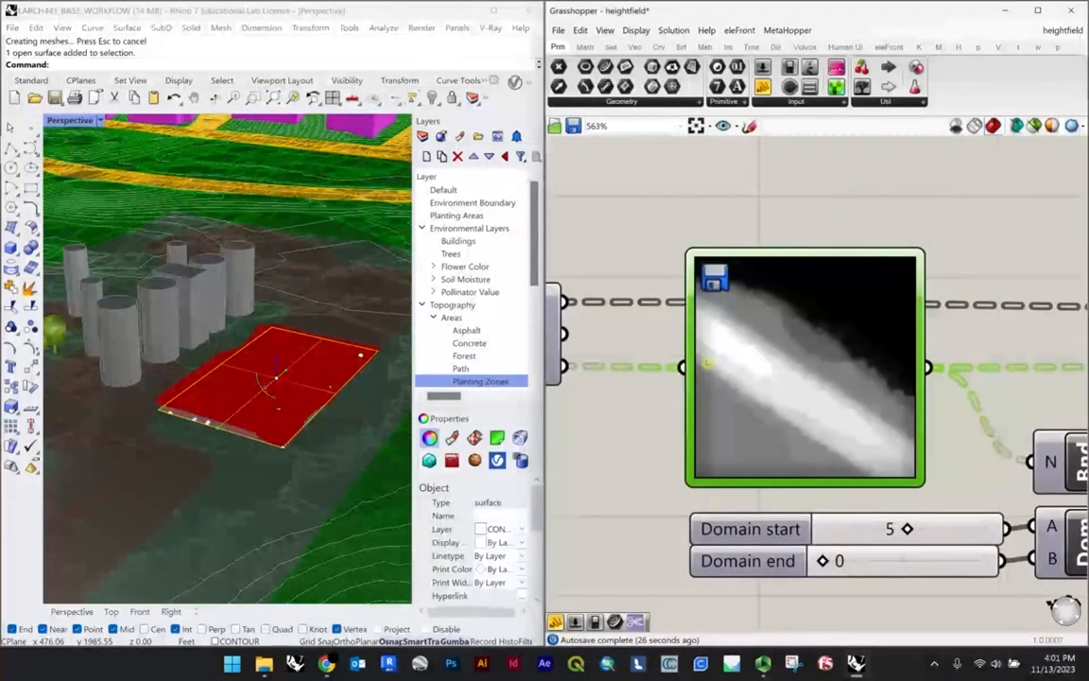
scroll(774, 381, down, 3)
right_click(799, 358)
click(841, 395)
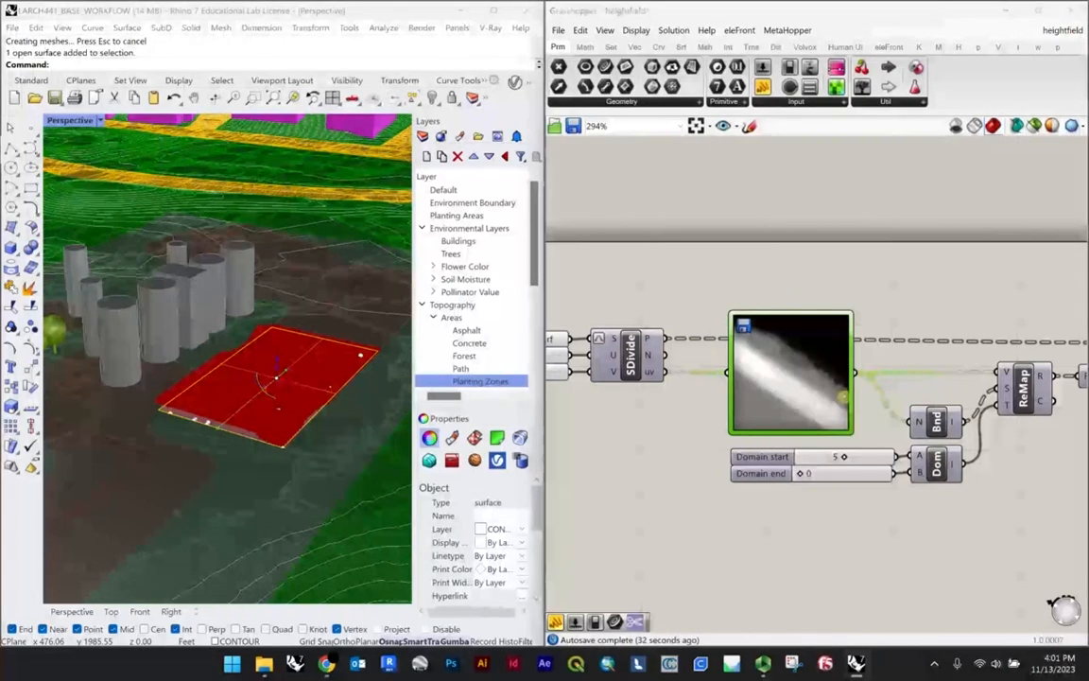
click(716, 151)
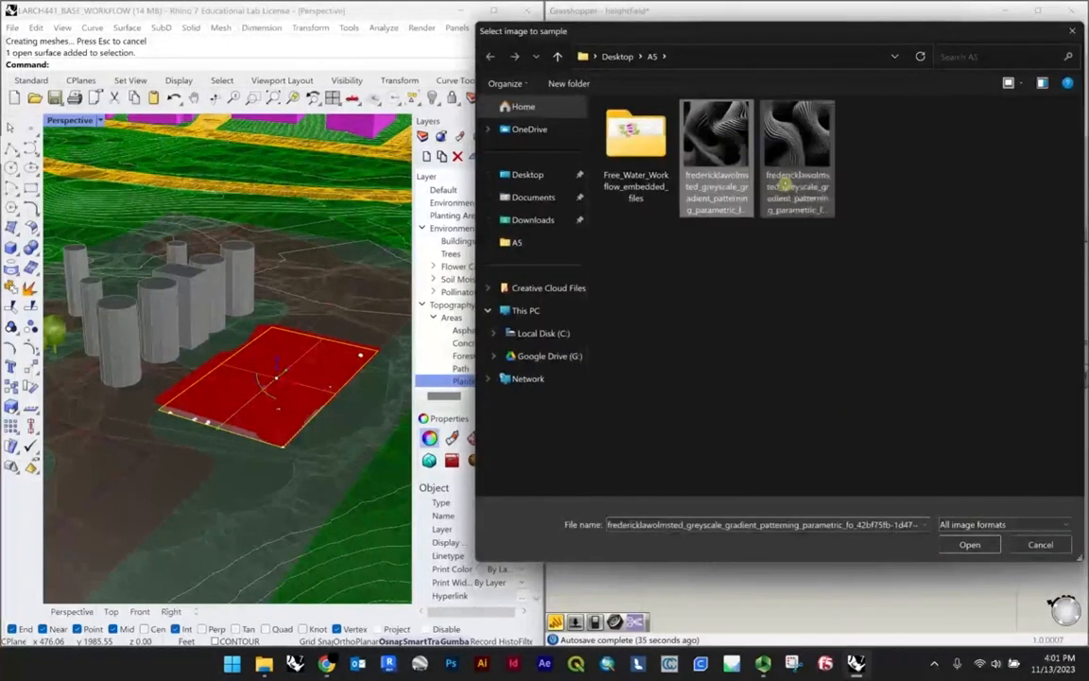
click(969, 546)
Step: Examine the plaza point grid driven by the sampled image, highlighting the Move component's points
scroll(255, 416, up, 5)
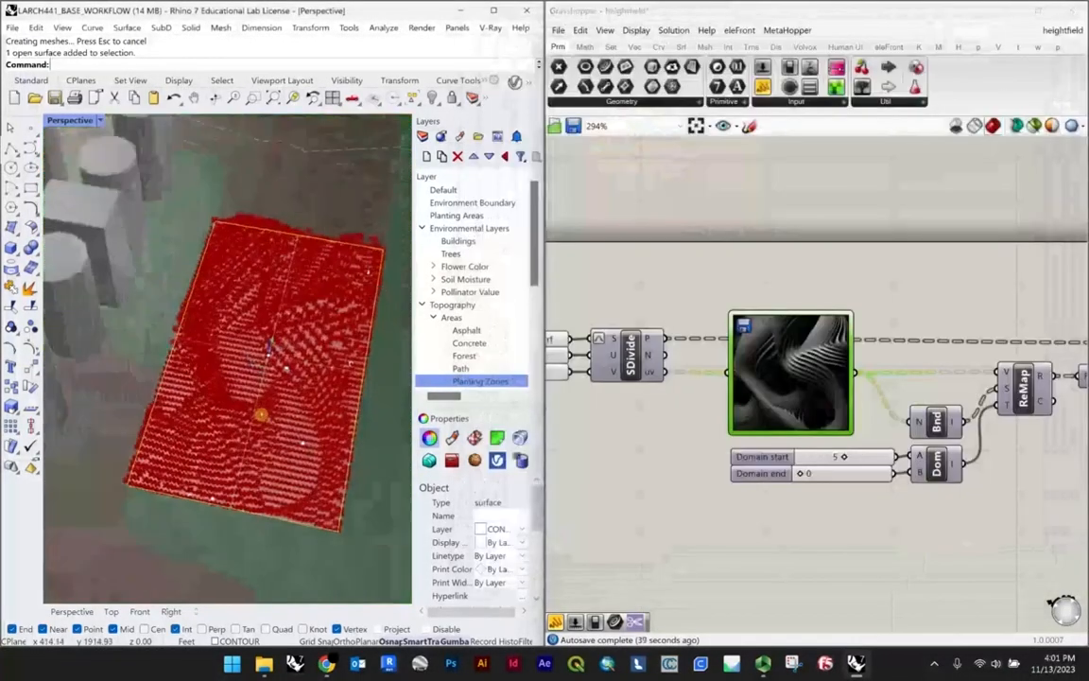
scroll(286, 419, down, 6)
right_drag(286, 418, 315, 364)
click(697, 507)
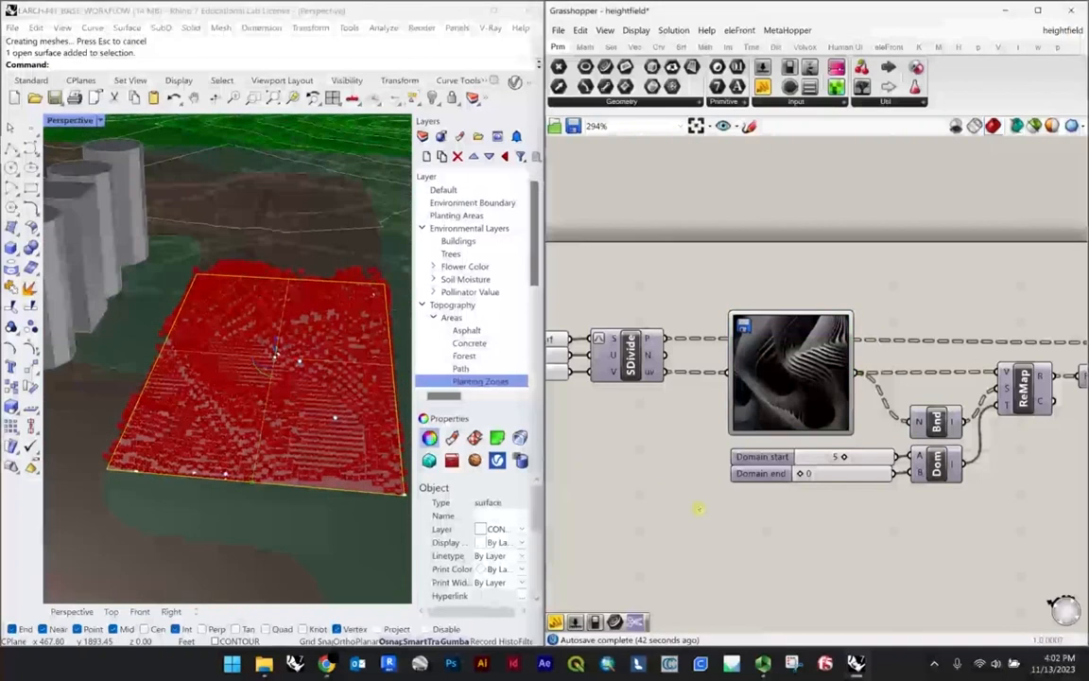
scroll(698, 508, down, 4)
scroll(931, 450, up, 5)
click(705, 386)
scroll(274, 339, up, 5)
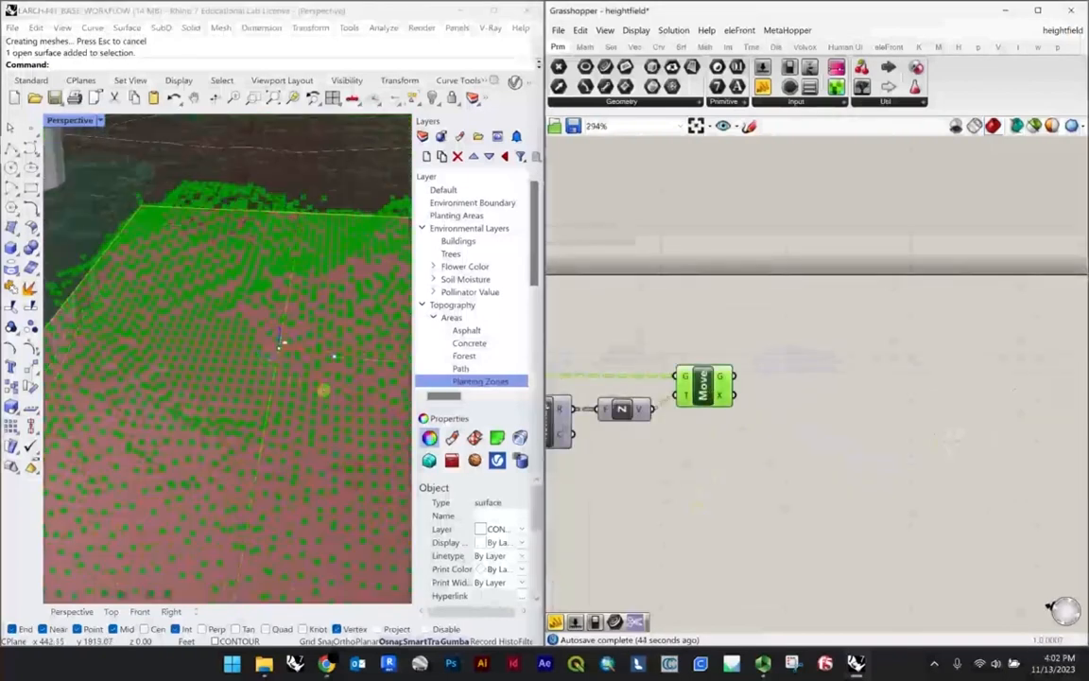
scroll(237, 328, down, 5)
right_drag(238, 329, 284, 369)
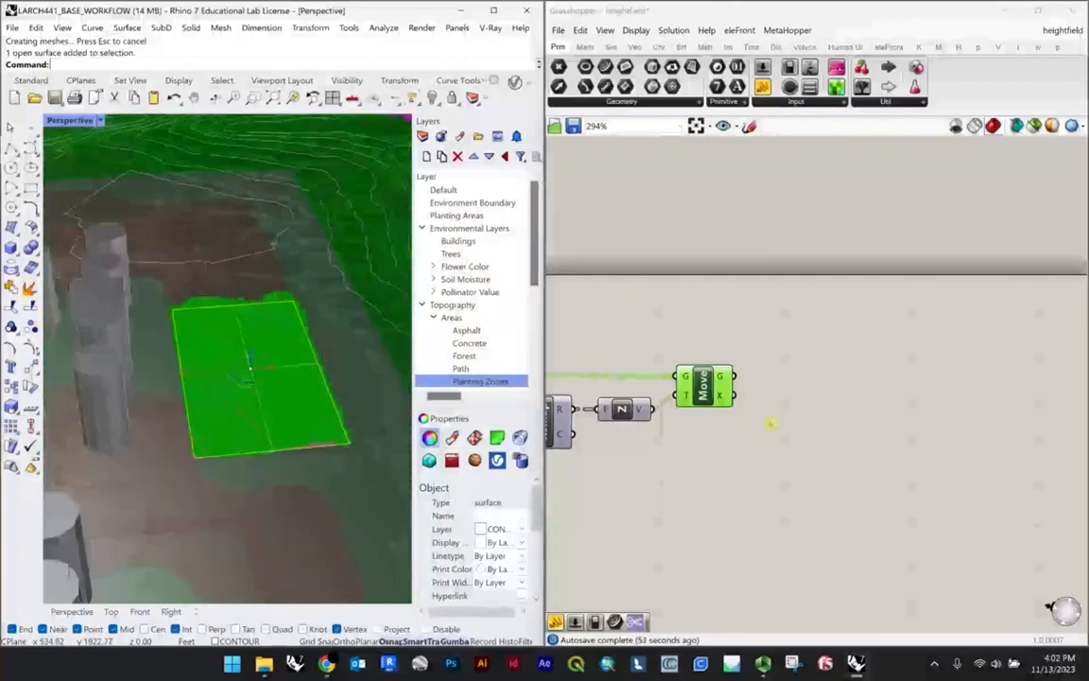
Step: Replace the Image Sampler's picture with the other greyscale gradient pattern image in the same folder
scroll(769, 423, down, 3)
scroll(748, 370, up, 8)
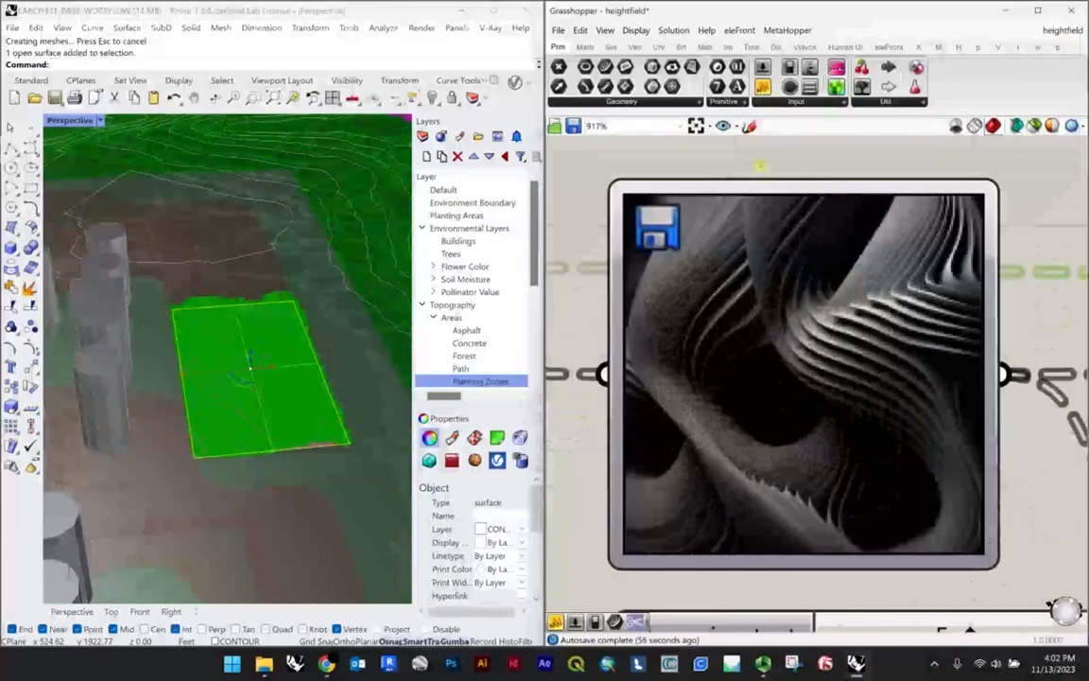
right_click(750, 355)
click(797, 388)
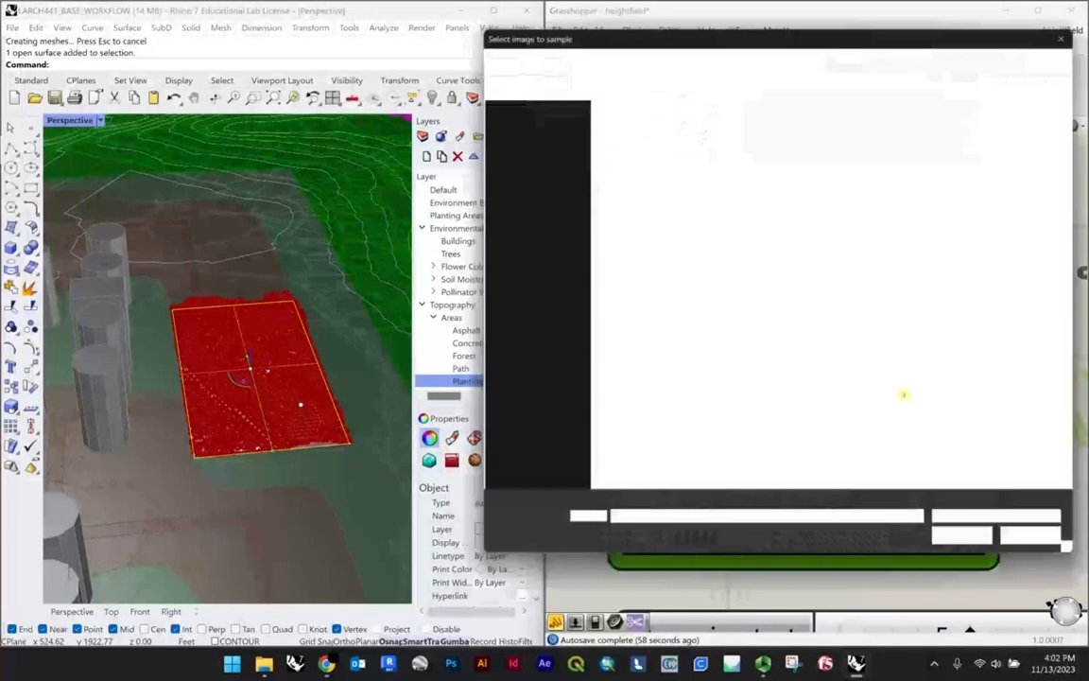
click(970, 545)
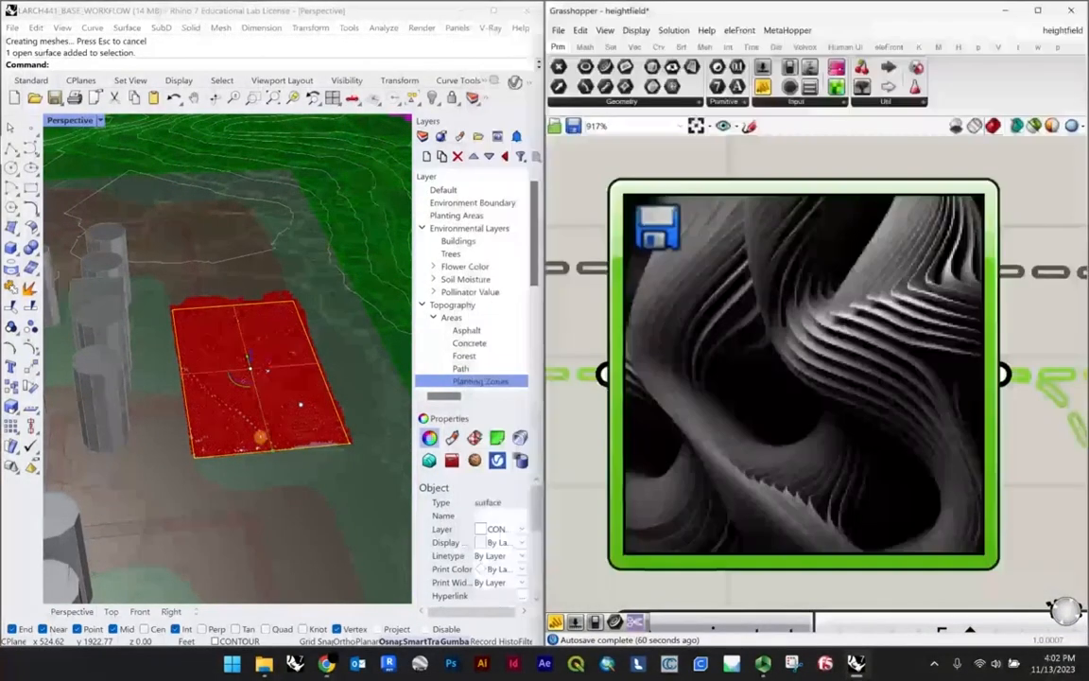
Step: Compare the raised plaza points with the new sampler image from above and at an angle
scroll(263, 433, up, 6)
scroll(253, 449, down, 5)
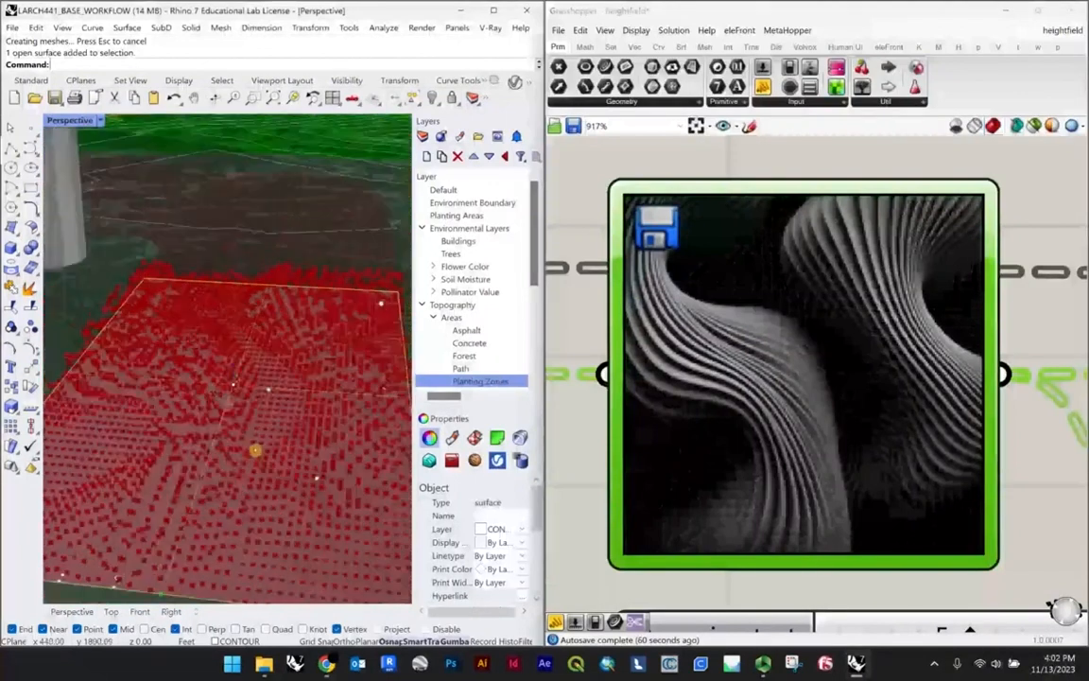
scroll(260, 420, up, 3)
scroll(261, 404, down, 3)
right_drag(262, 403, 268, 467)
scroll(251, 347, up, 5)
scroll(223, 284, down, 9)
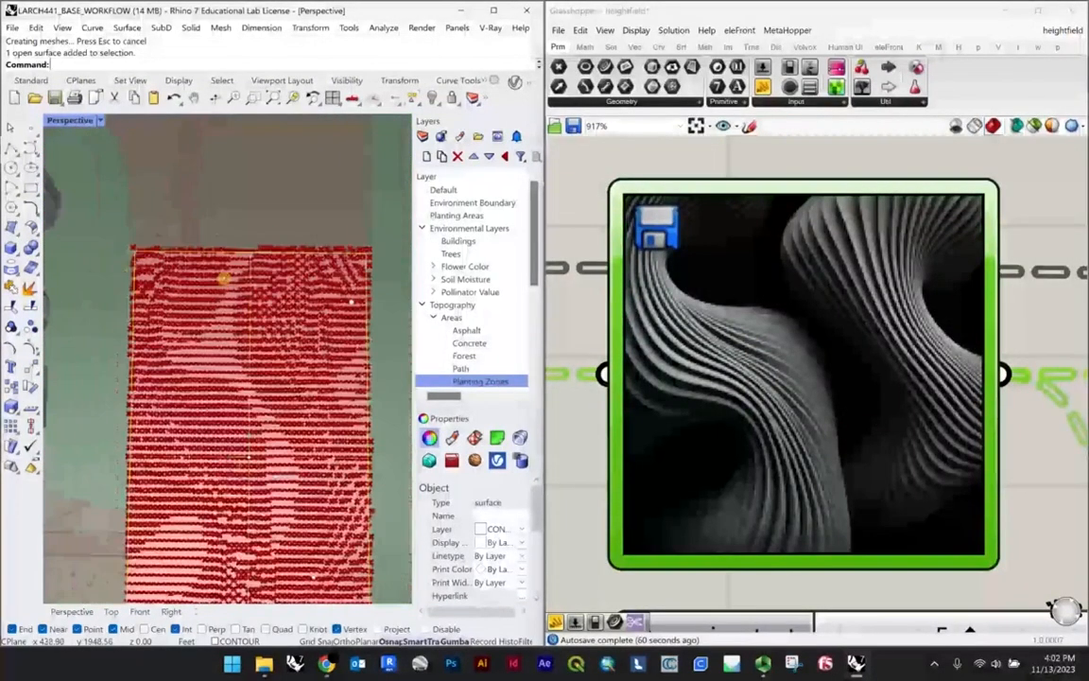
scroll(765, 367, down, 5)
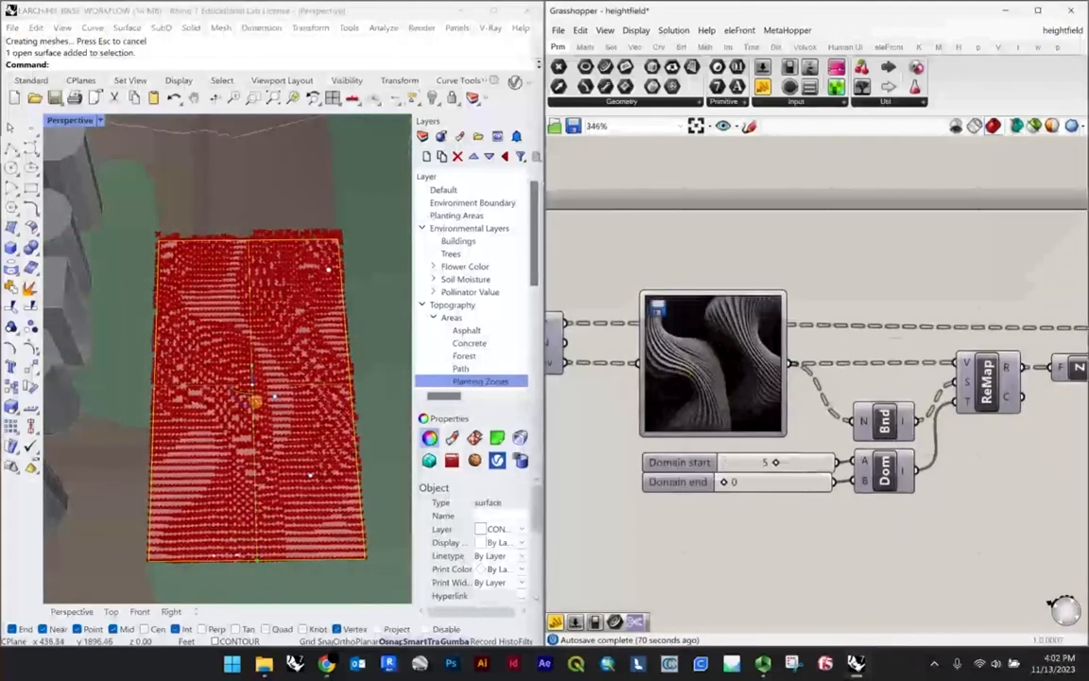
right_drag(255, 401, 194, 392)
scroll(184, 423, up, 4)
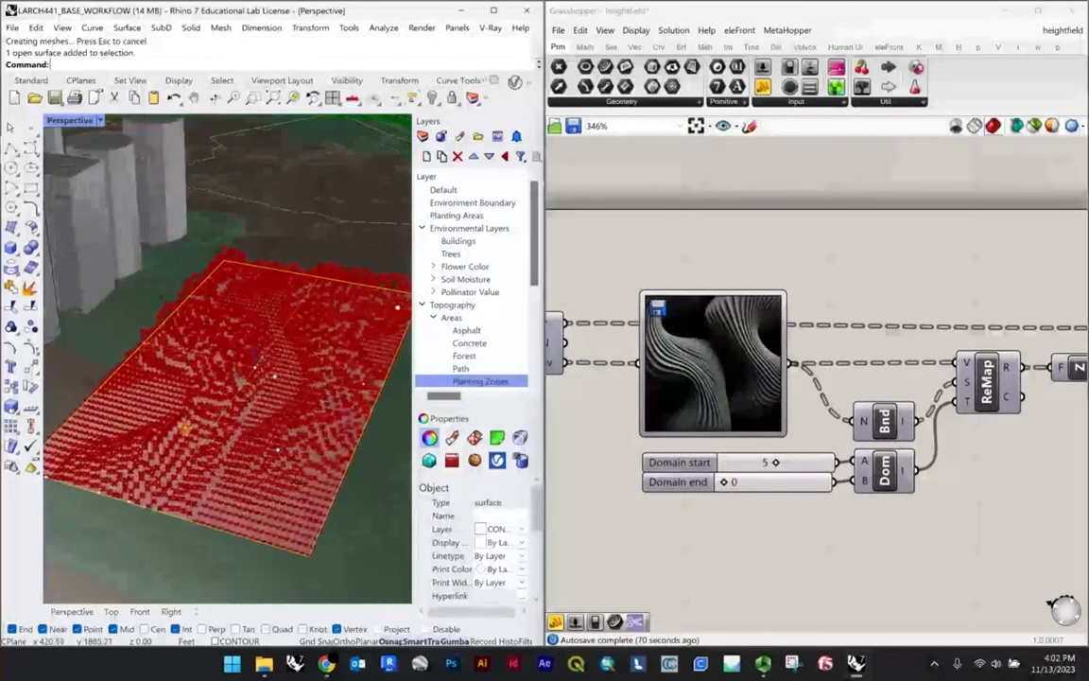
scroll(156, 444, down, 6)
scroll(717, 517, down, 5)
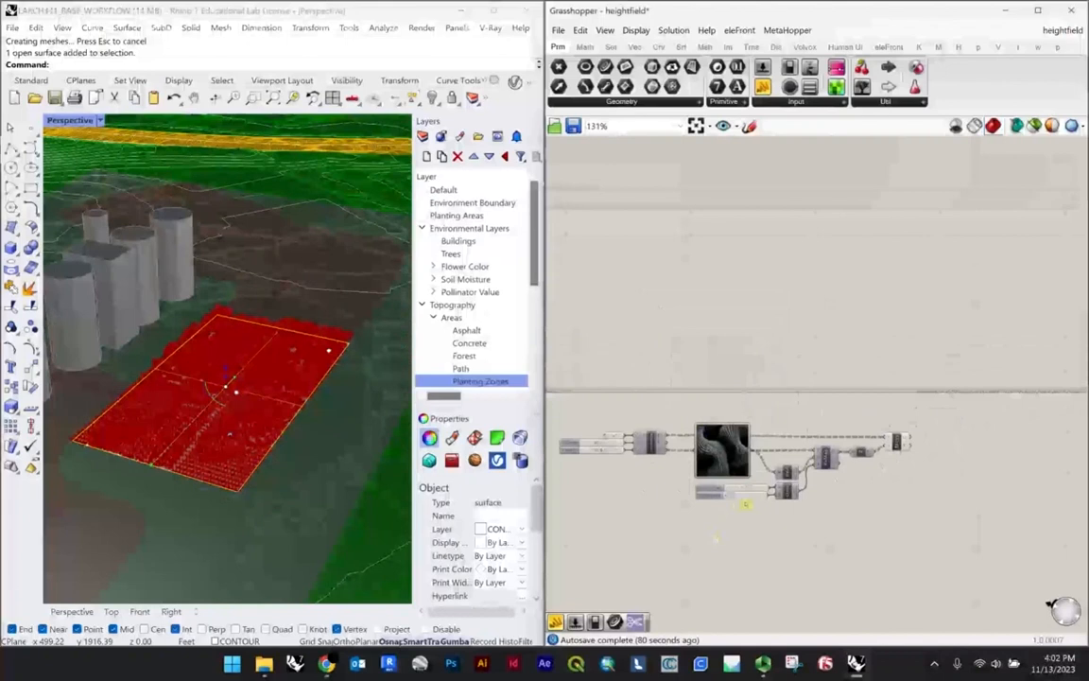
Step: Highlight the Move component's output points and examine their relief from a low angle
scroll(868, 461, up, 3)
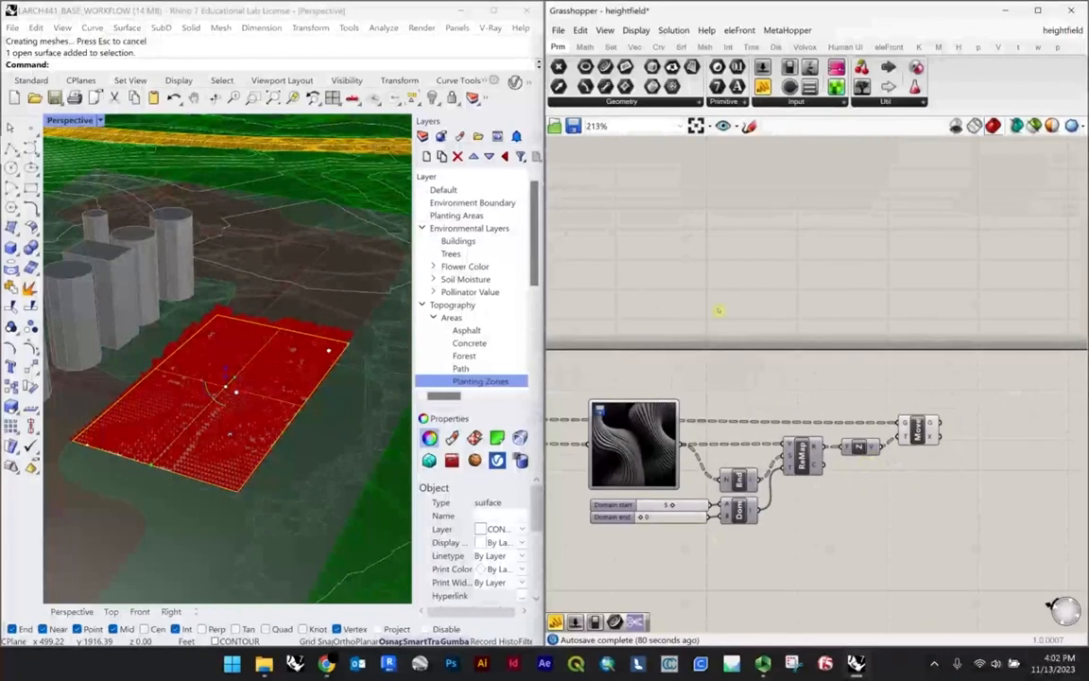
scroll(940, 460, up, 4)
click(921, 416)
scroll(267, 328, up, 6)
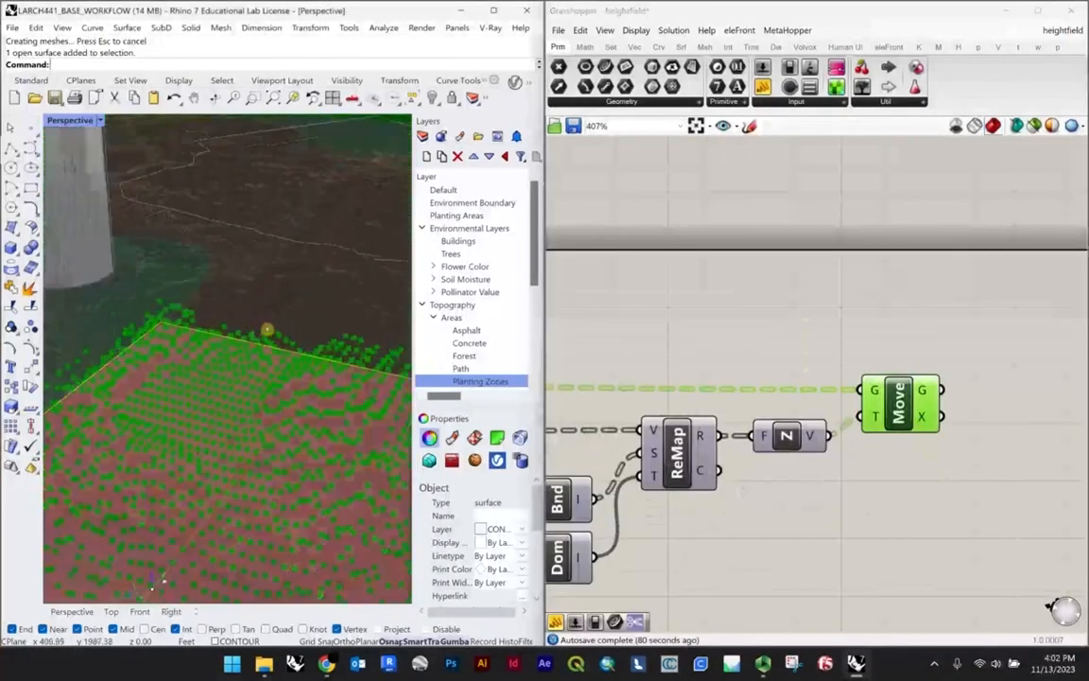
scroll(180, 324, down, 4)
scroll(173, 325, down, 2)
right_drag(199, 369, 212, 357)
scroll(217, 399, up, 3)
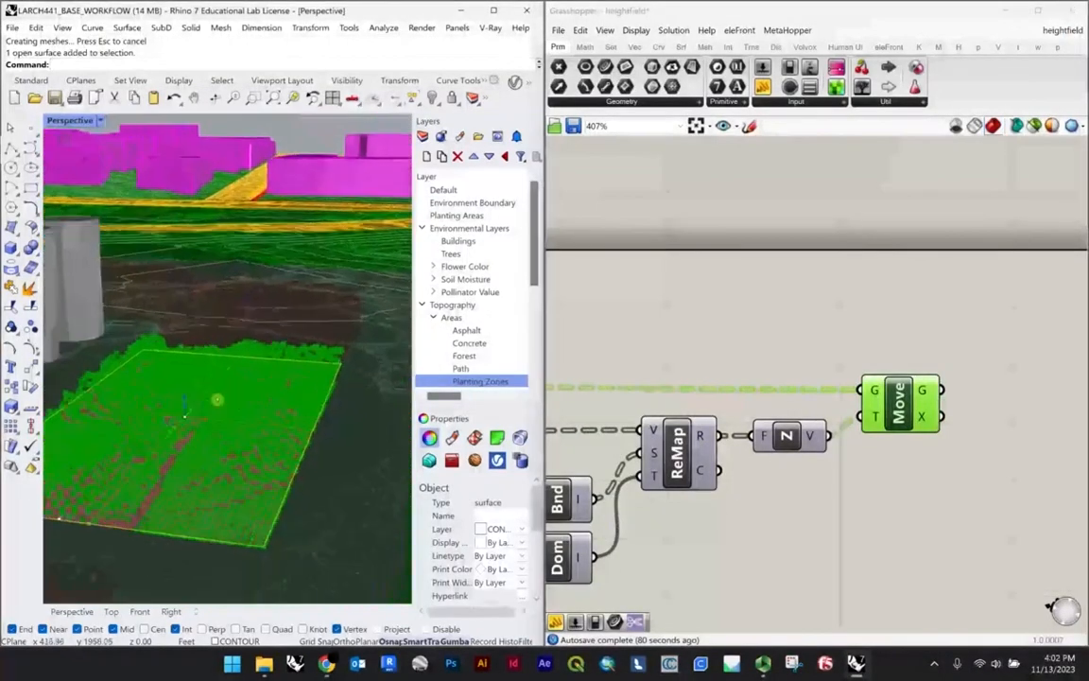
scroll(862, 484, up, 1)
Step: Add a Point parameter, connect the Move component's Geometry output to it, and check its points on the plaza
click(902, 498)
right_drag(901, 498, 719, 544)
scroll(719, 542, up, 1)
mouse_move(754, 404)
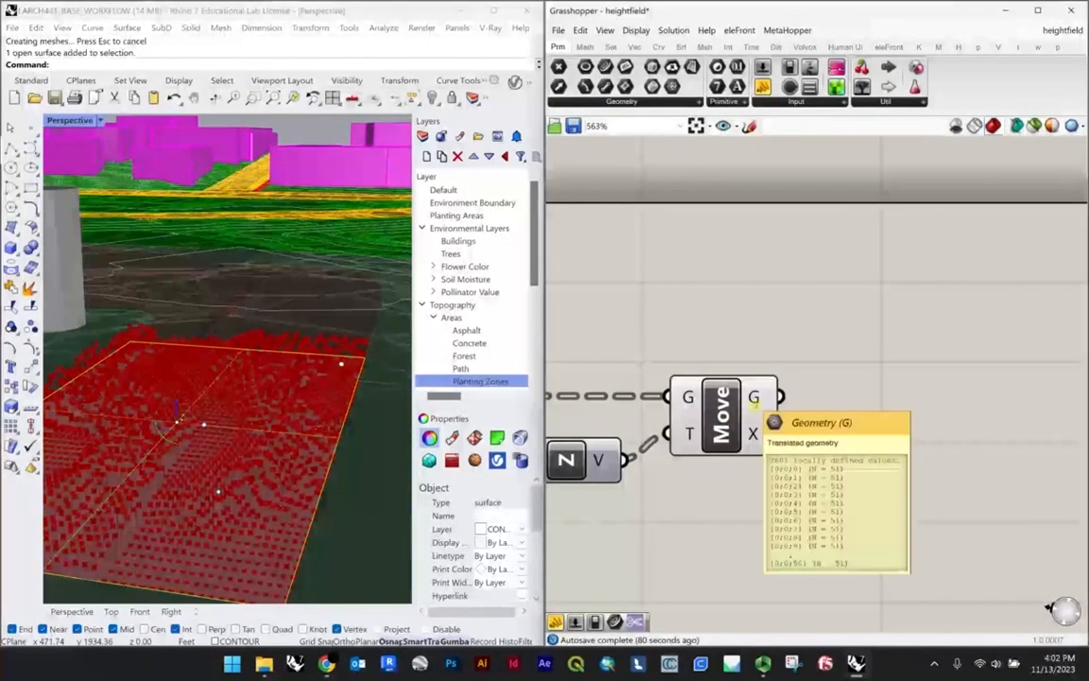
scroll(753, 404, down, 4)
double_click(782, 400)
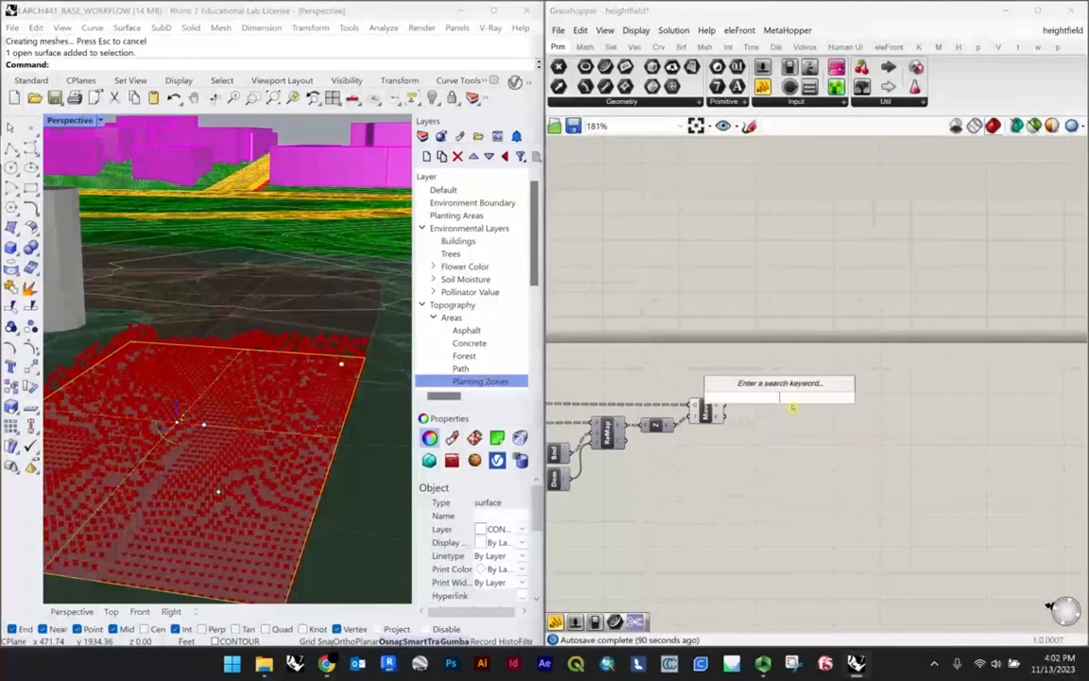
text(POIN)
key(Return)
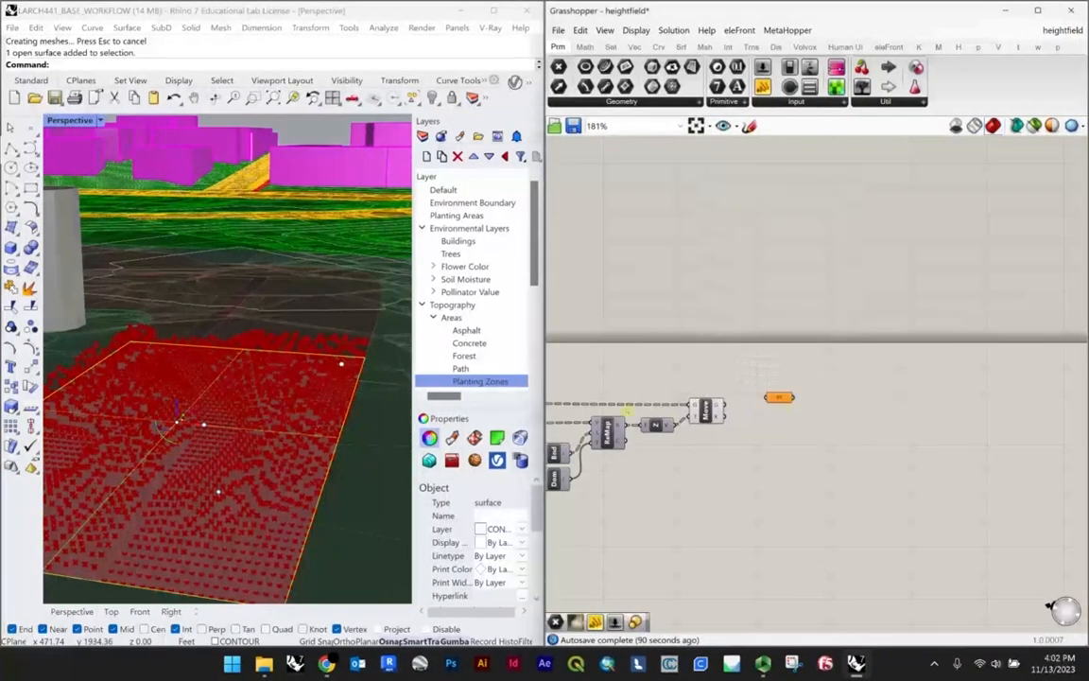
scroll(686, 412, up, 2)
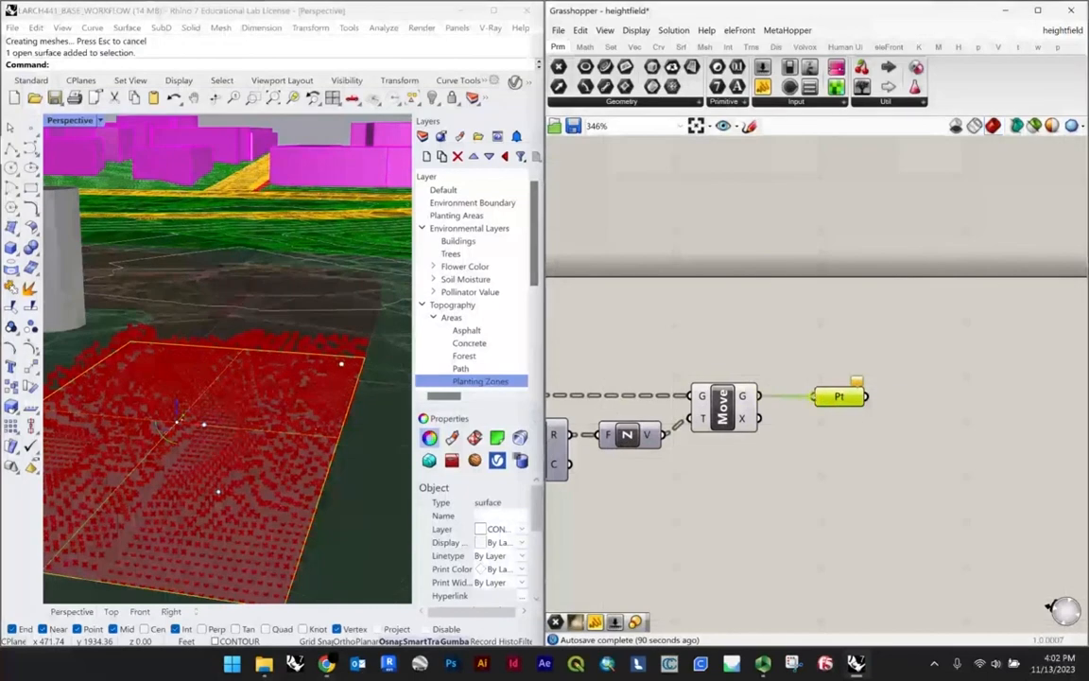
scroll(241, 412, up, 3)
scroll(308, 373, down, 3)
scroll(246, 378, up, 2)
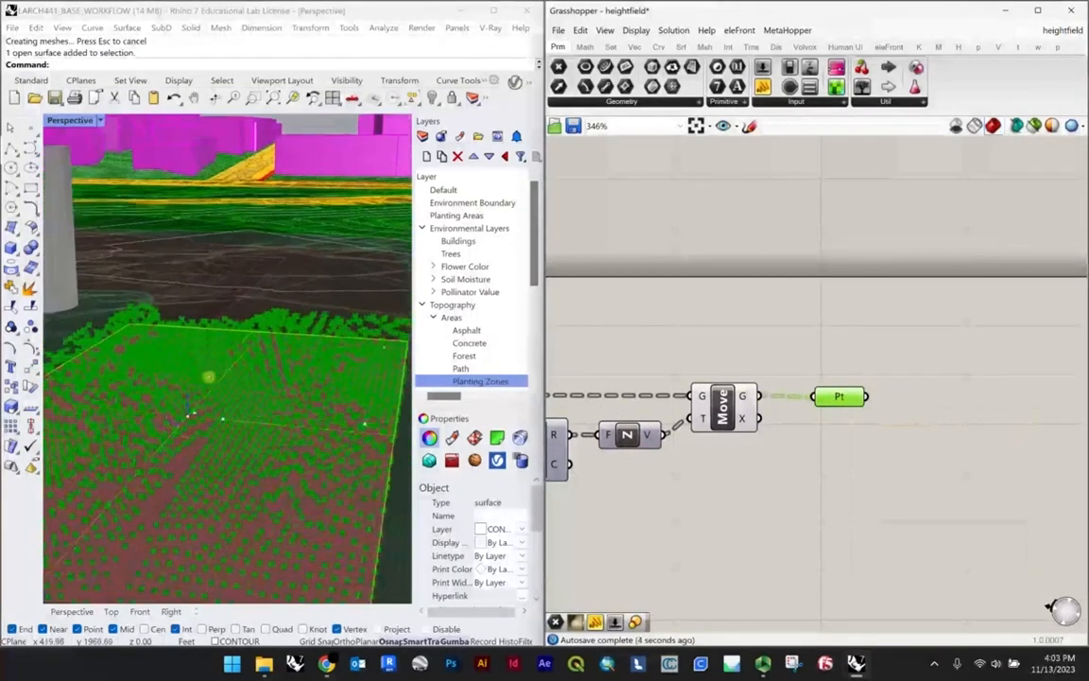
scroll(209, 376, down, 3)
click(912, 391)
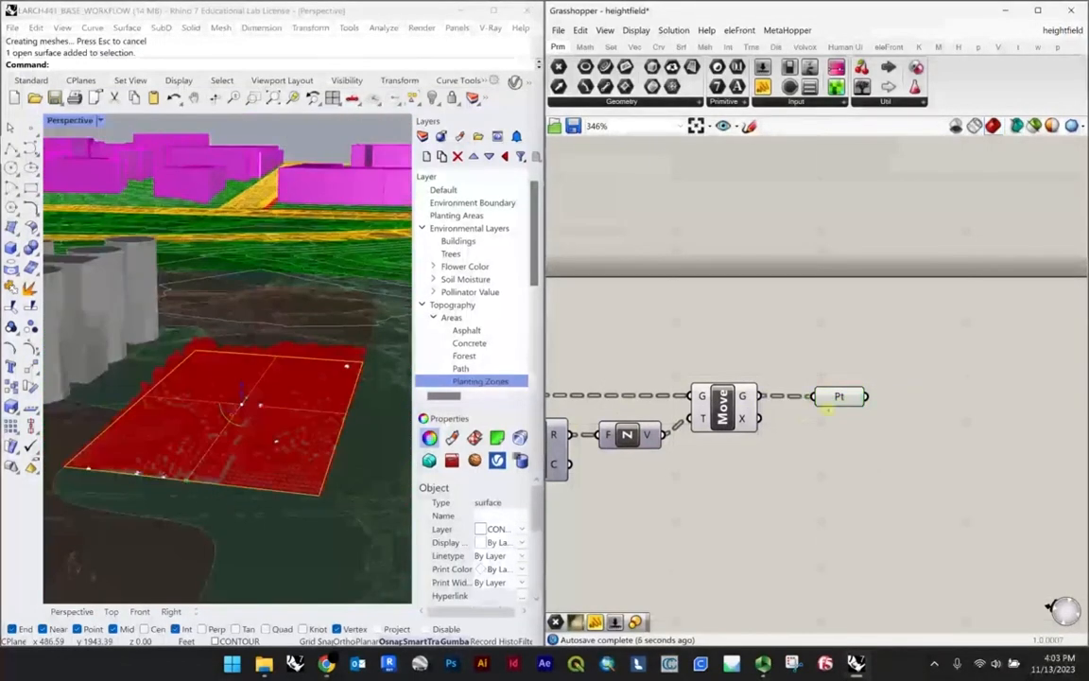
Step: Add a Delaunay Mesh component and connect the Point parameter to its P input
click(832, 397)
scroll(863, 402, up, 1)
click(863, 402)
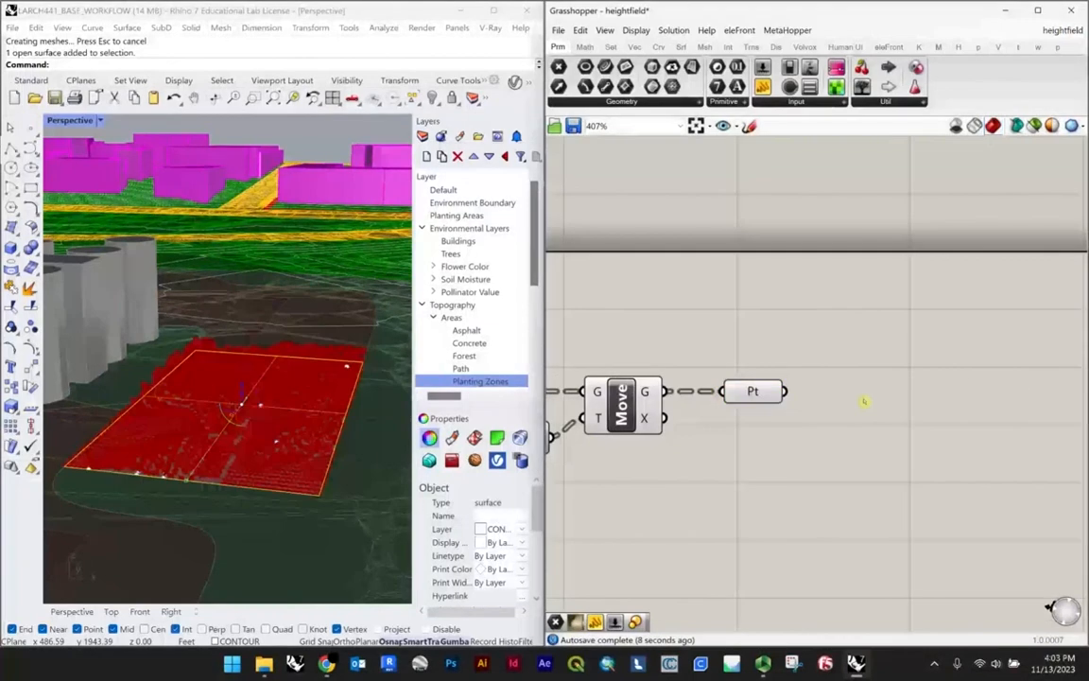
text(del)
key(Return)
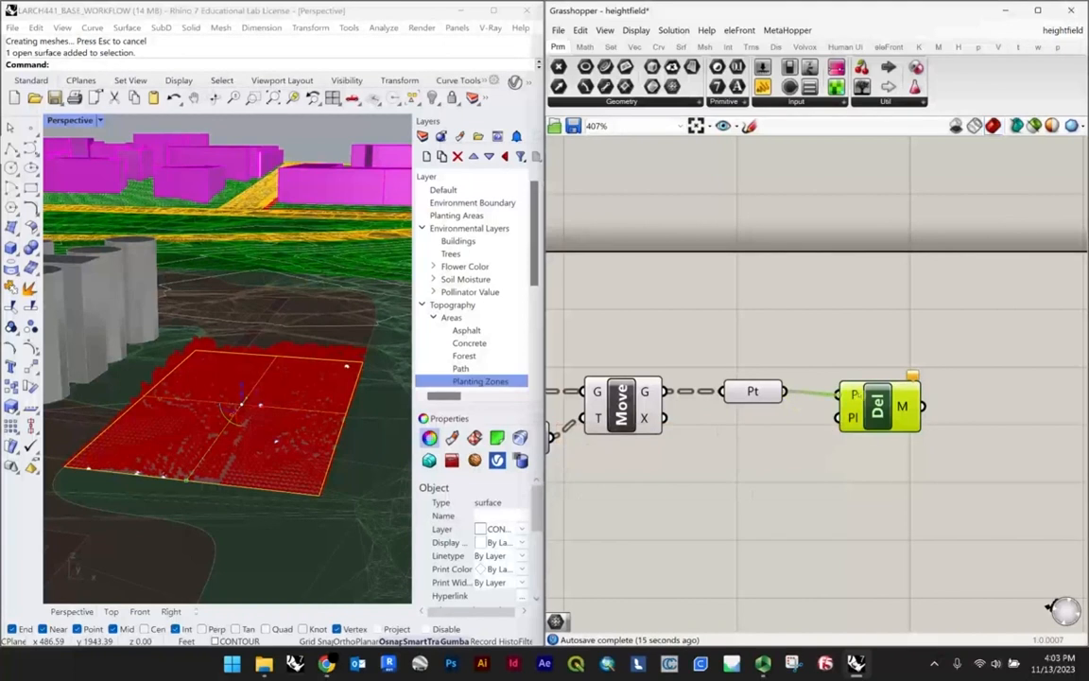
drag(877, 386, 880, 390)
scroll(880, 390, up, 1)
click(881, 433)
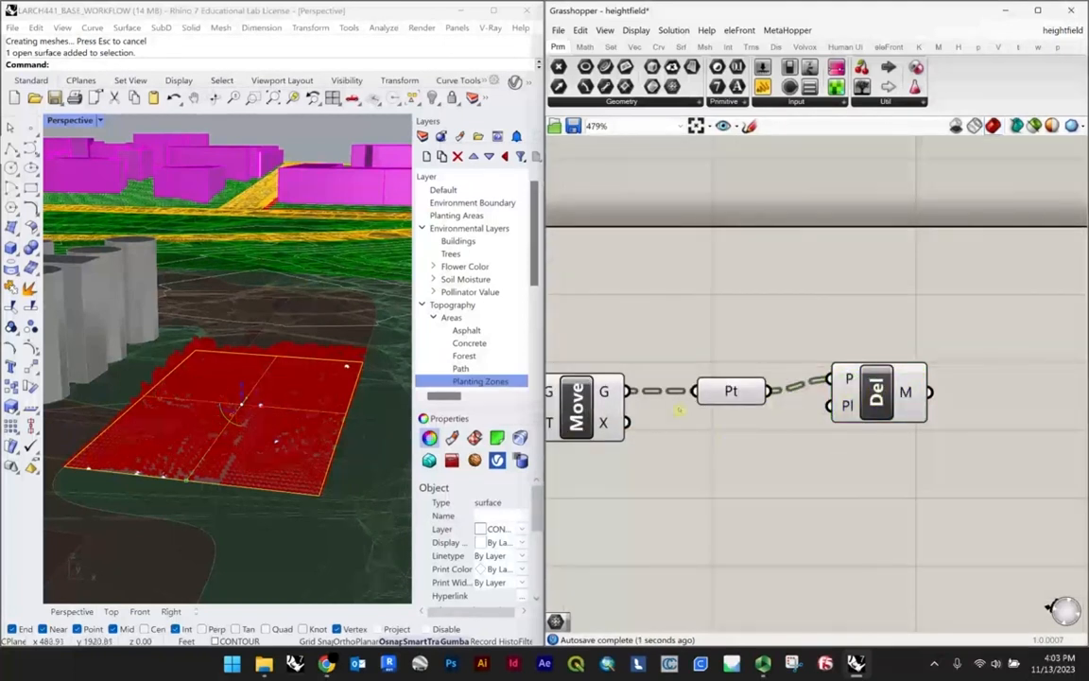
Step: Examine the Delaunay mesh between the plaza points and align its component with the Point parameter
scroll(297, 396, up, 6)
right_drag(297, 396, 355, 413)
scroll(303, 359, up, 8)
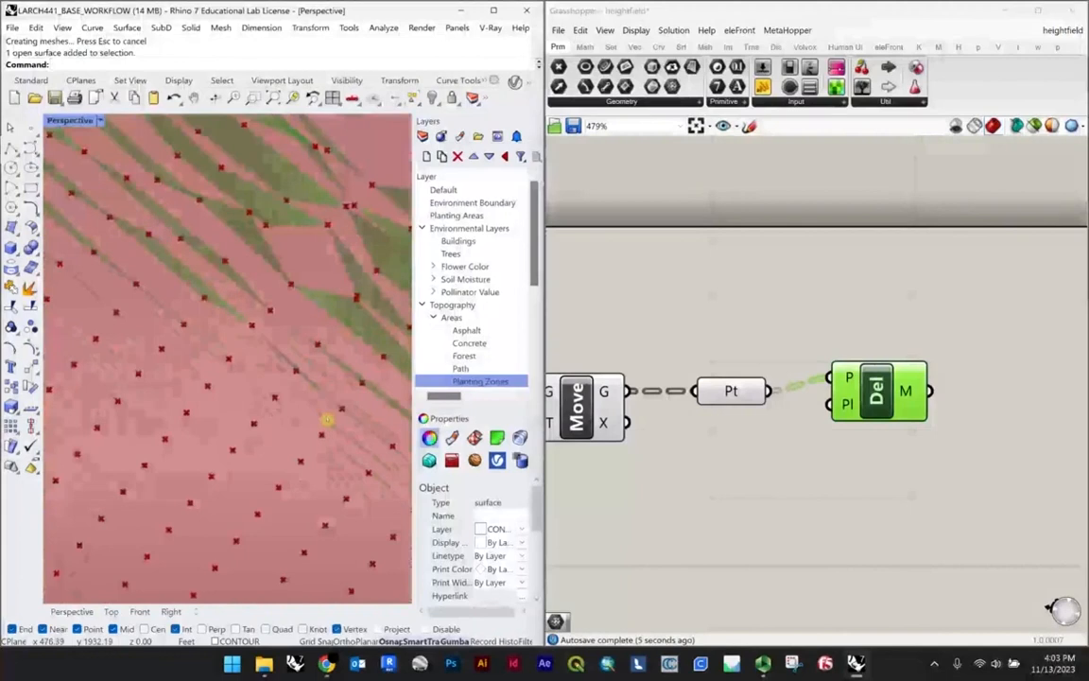
drag(876, 390, 881, 404)
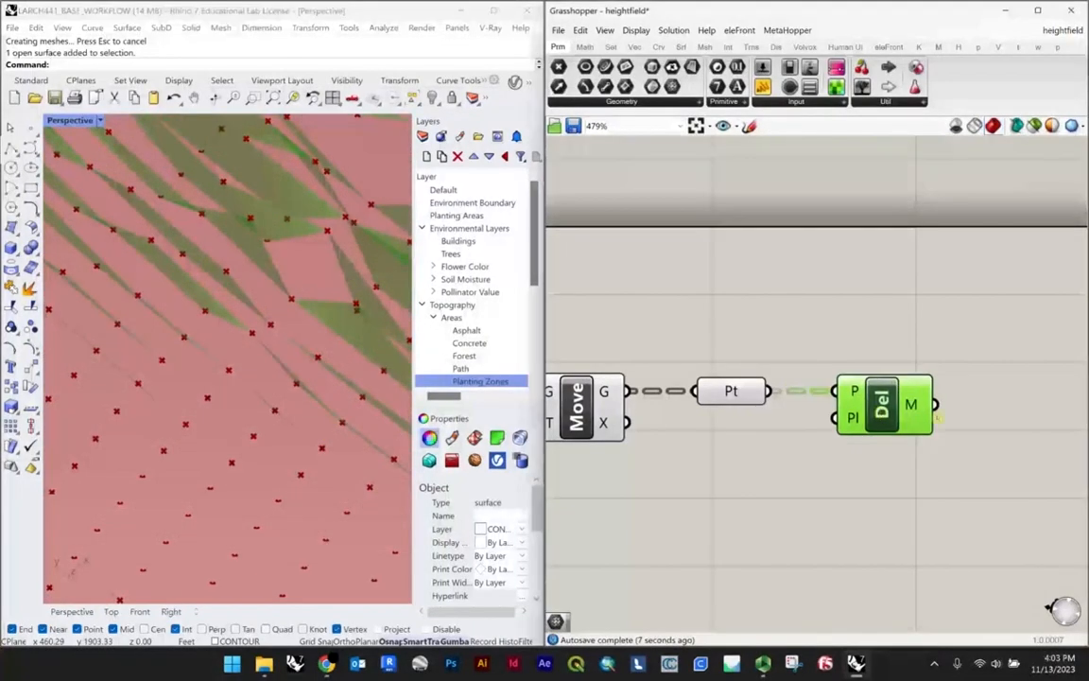
Step: Check the Delaunay Mesh's Plane input and connect the plaza's Surface parameter to it as the base plane
scroll(862, 425, up, 2)
mouse_move(862, 414)
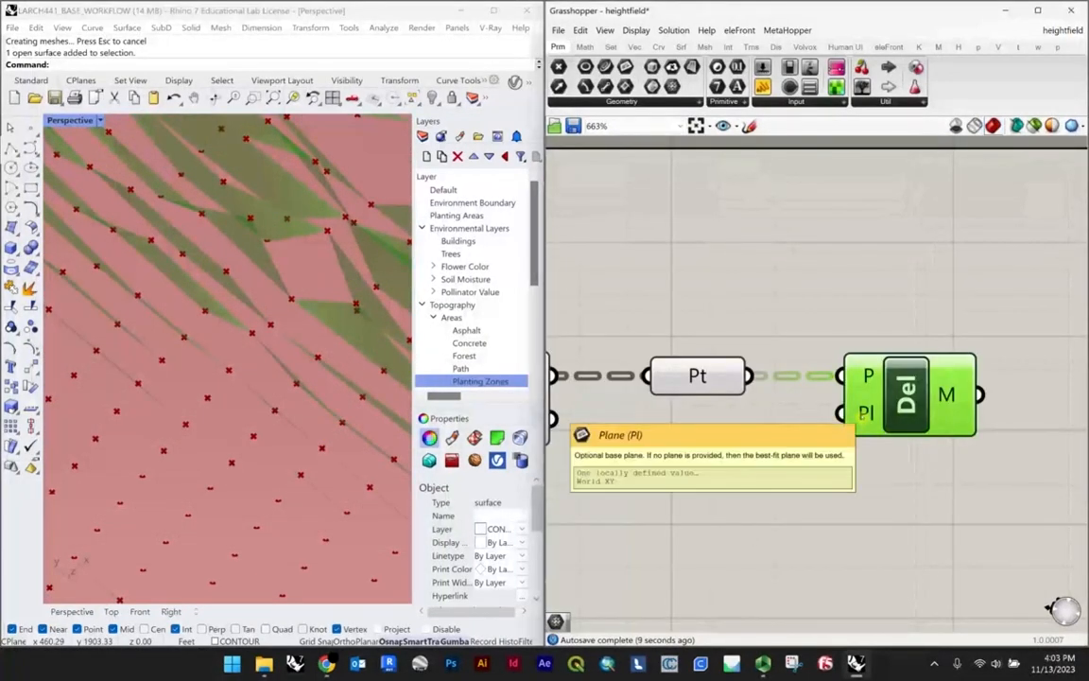
scroll(861, 414, down, 5)
scroll(735, 382, up, 4)
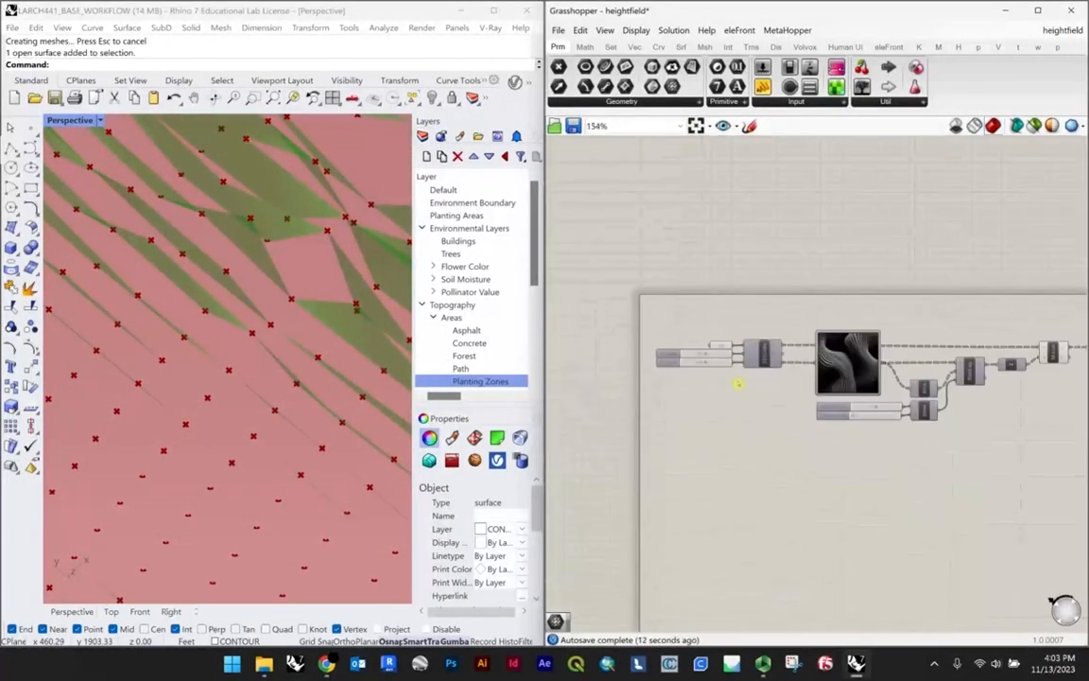
click(669, 294)
scroll(581, 308, down, 5)
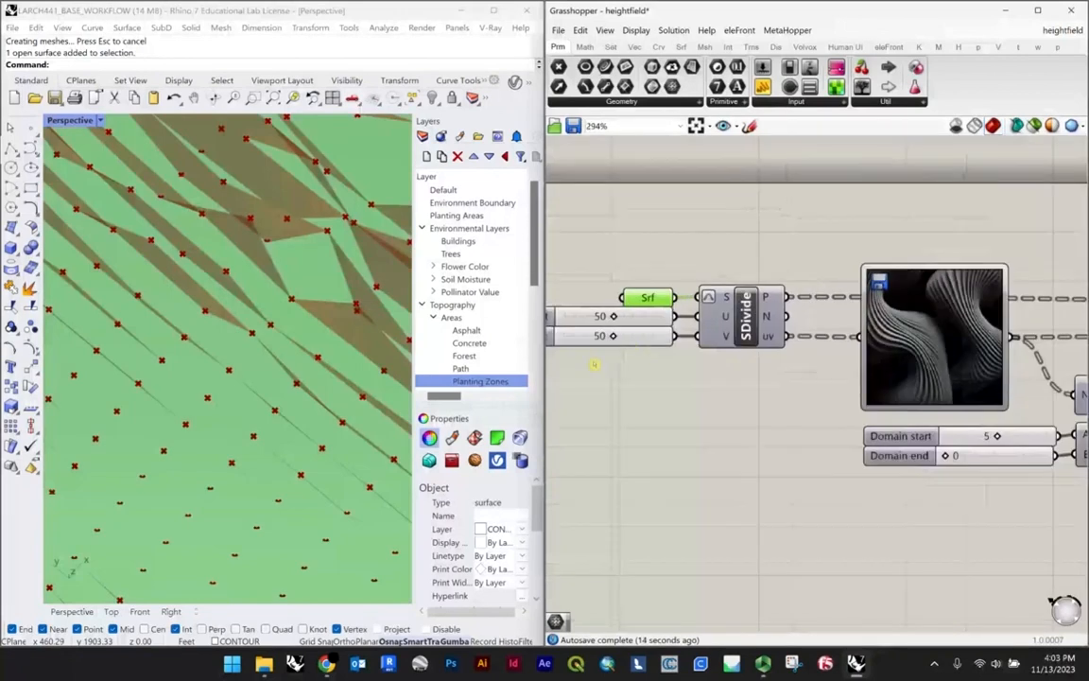
scroll(845, 380, up, 5)
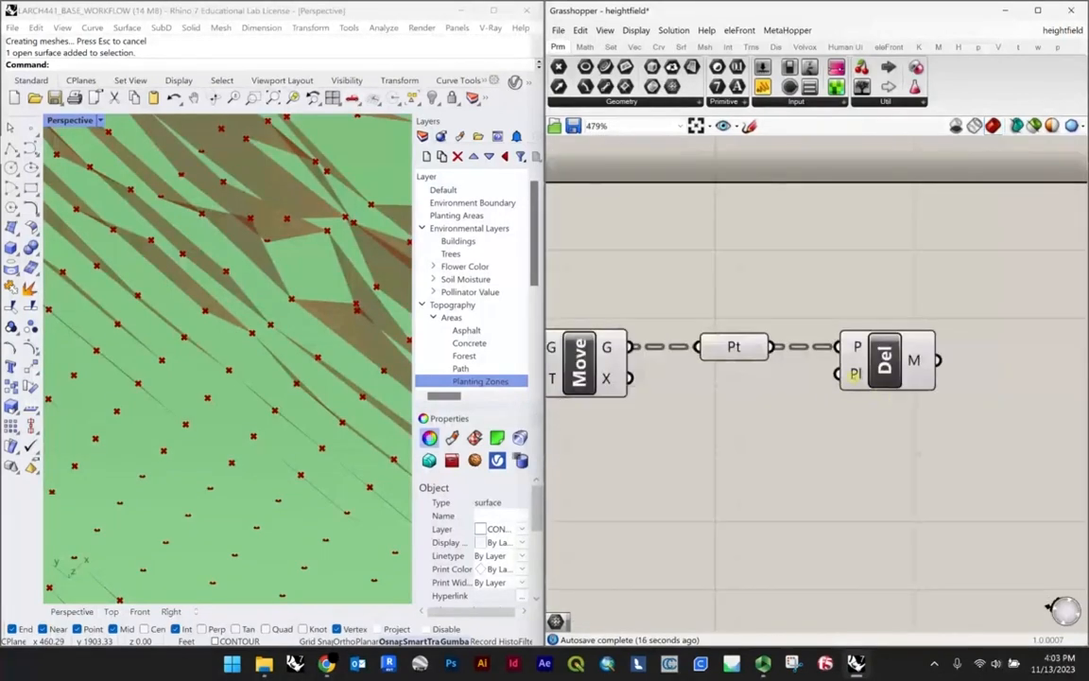
mouse_move(854, 374)
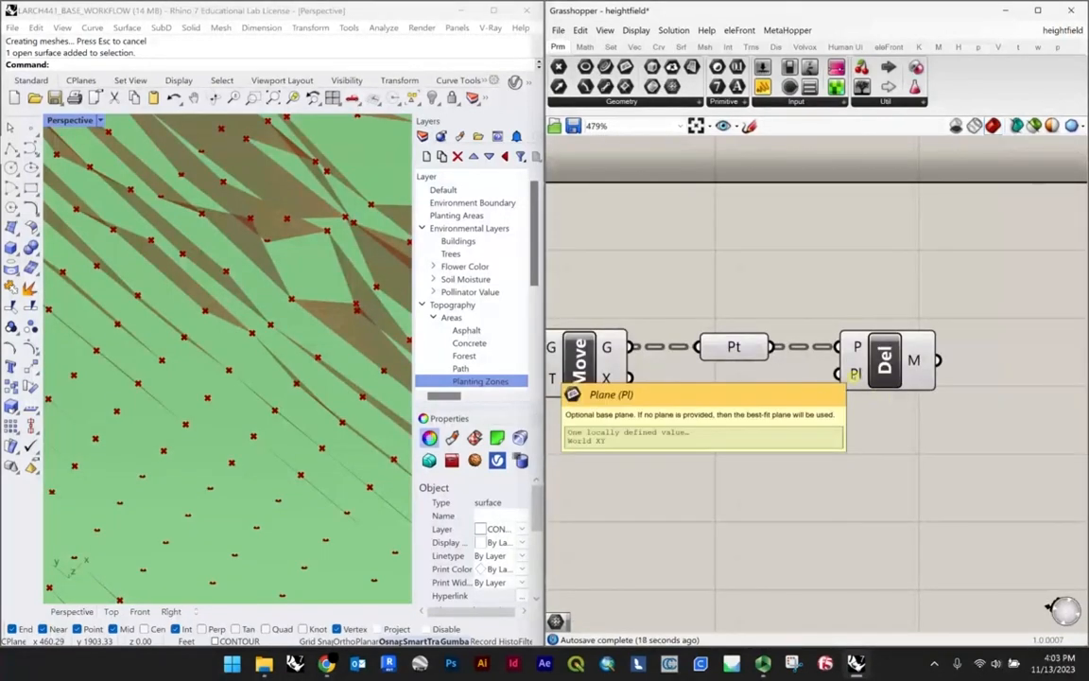
scroll(854, 373, down, 5)
scroll(936, 417, up, 3)
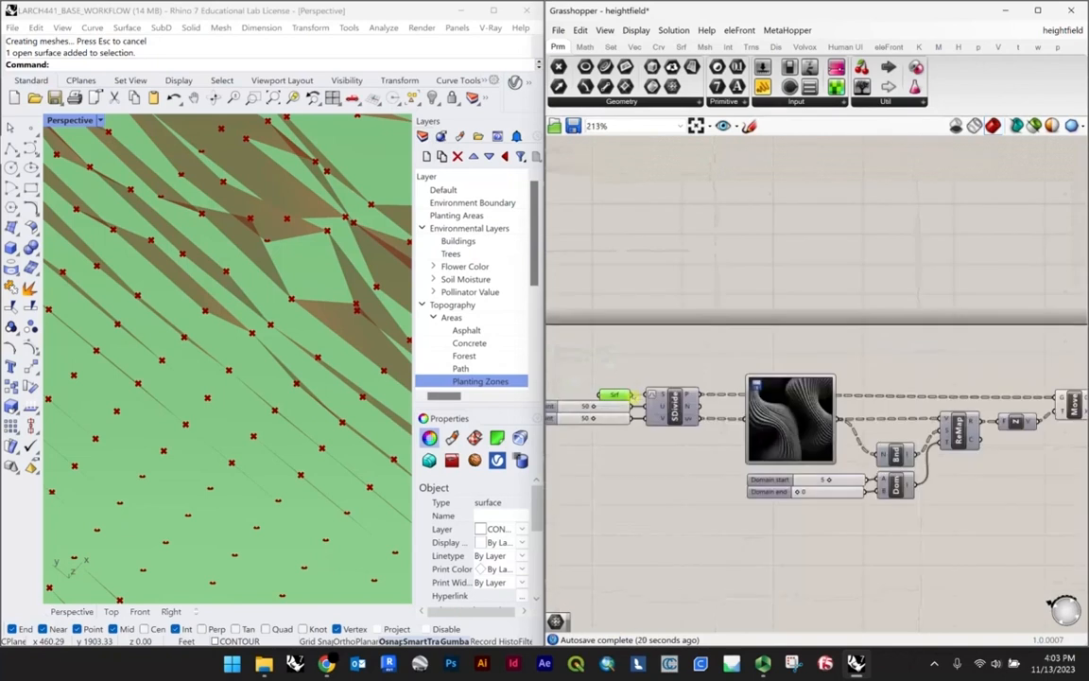
scroll(669, 373, down, 4)
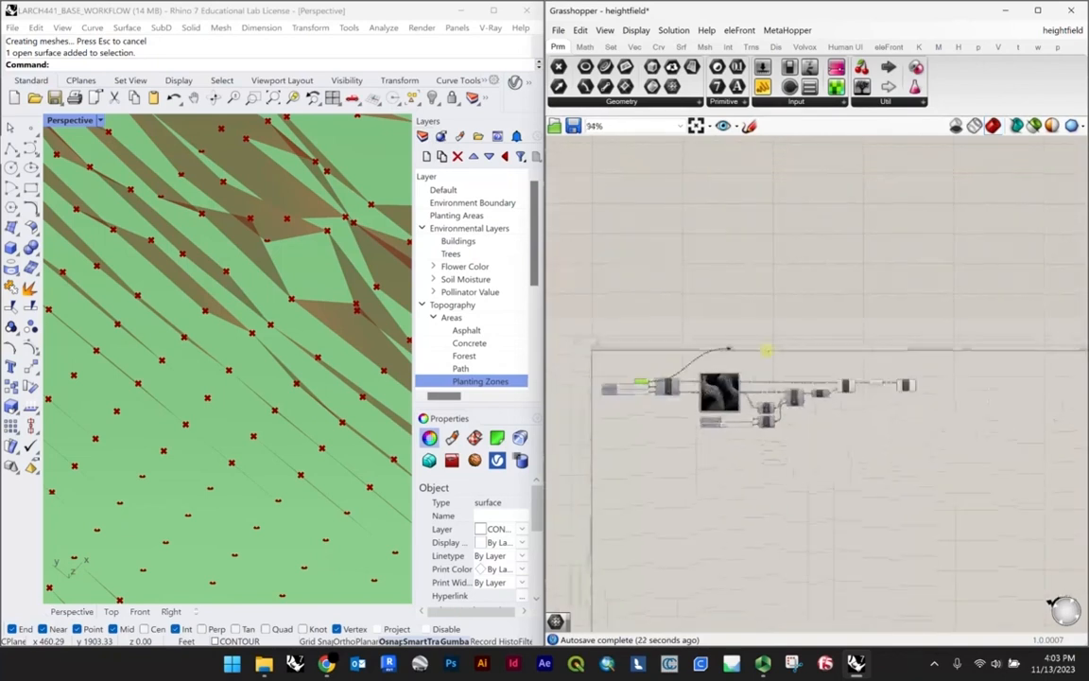
scroll(888, 378, up, 6)
drag(888, 380, 889, 381)
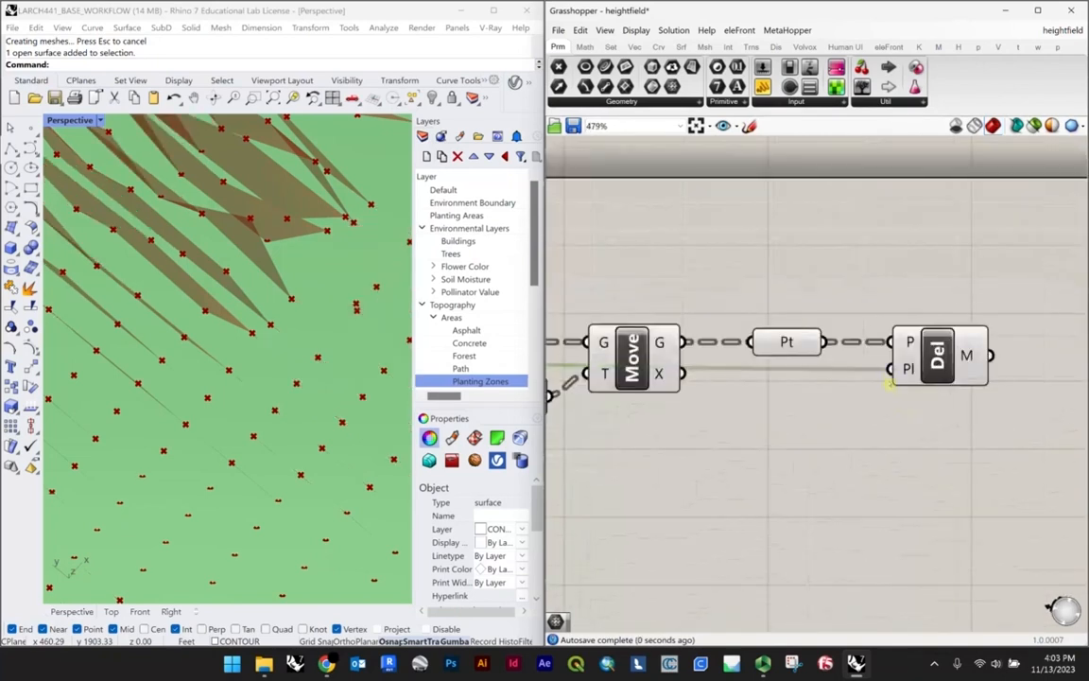
Step: Highlight the Delaunay Mesh component and examine its triangulation across the wider plaza surface
scroll(856, 398, down, 3)
click(882, 440)
click(907, 376)
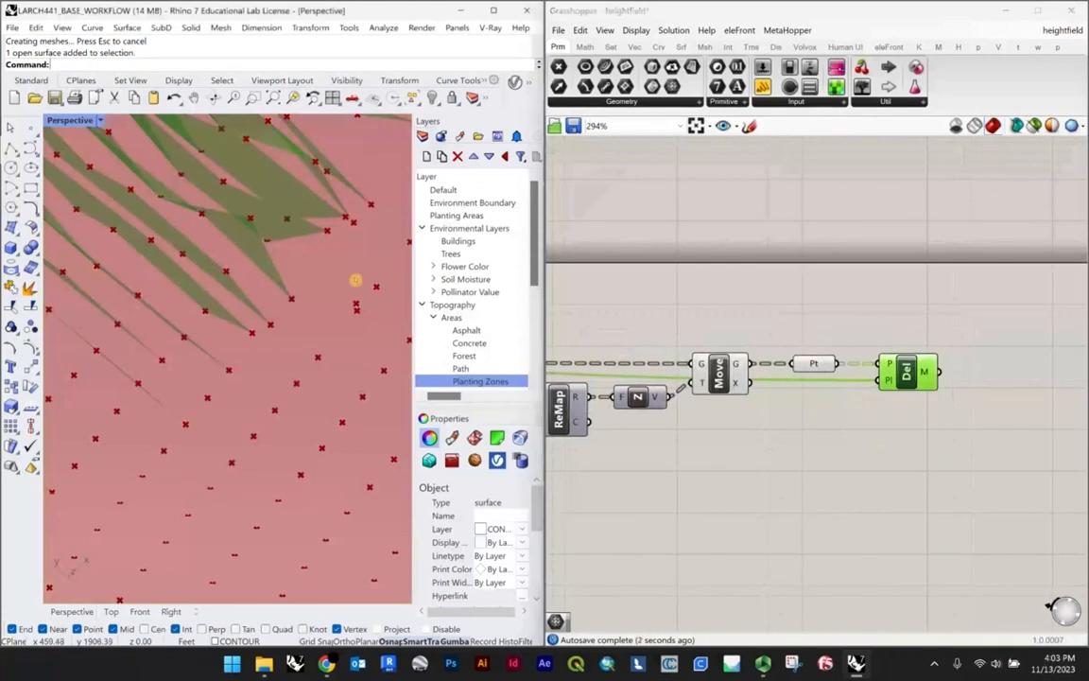
scroll(354, 280, down, 10)
right_drag(351, 278, 280, 245)
click(906, 430)
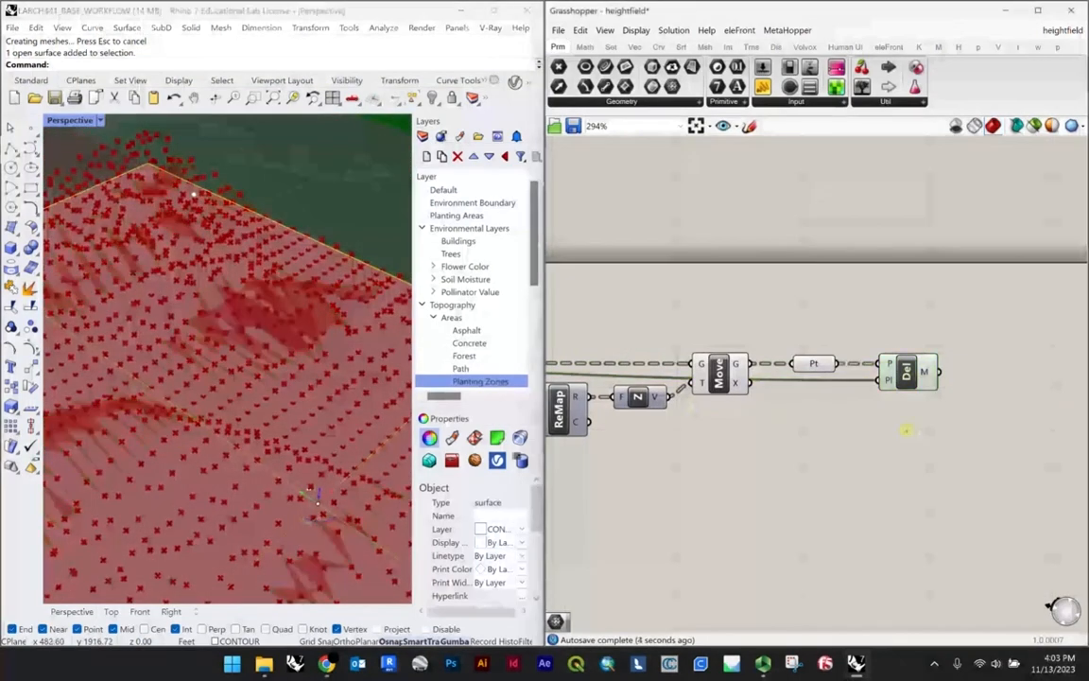
Step: Flatten the Delaunay Mesh component's P input
scroll(870, 394, up, 5)
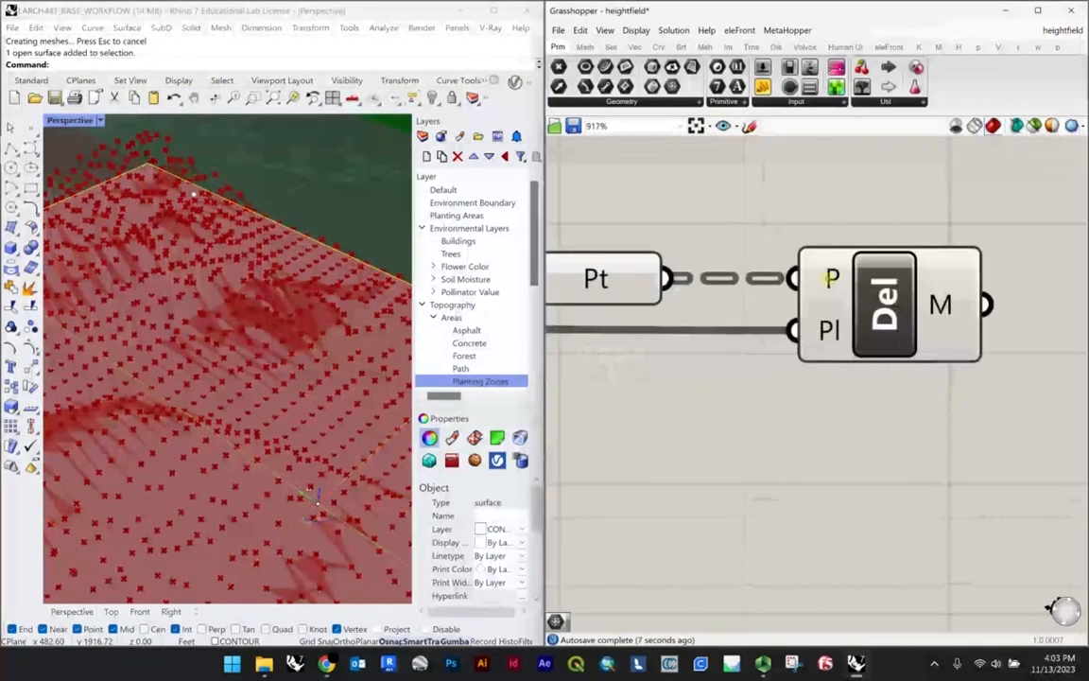
right_click(832, 278)
click(815, 274)
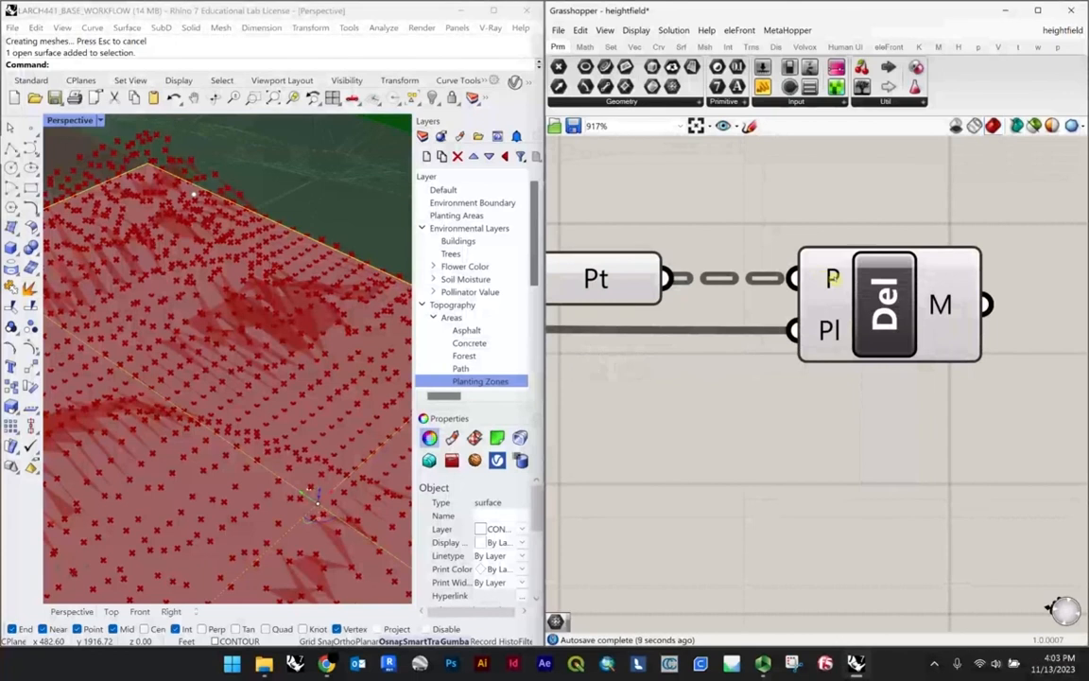
right_click(832, 280)
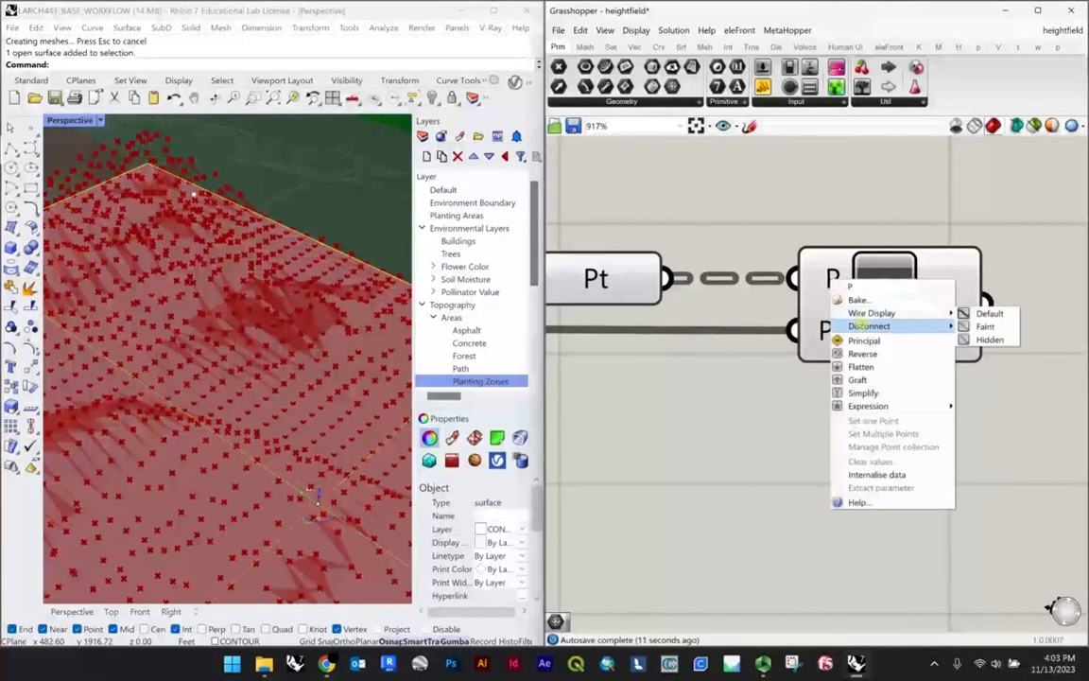
click(861, 367)
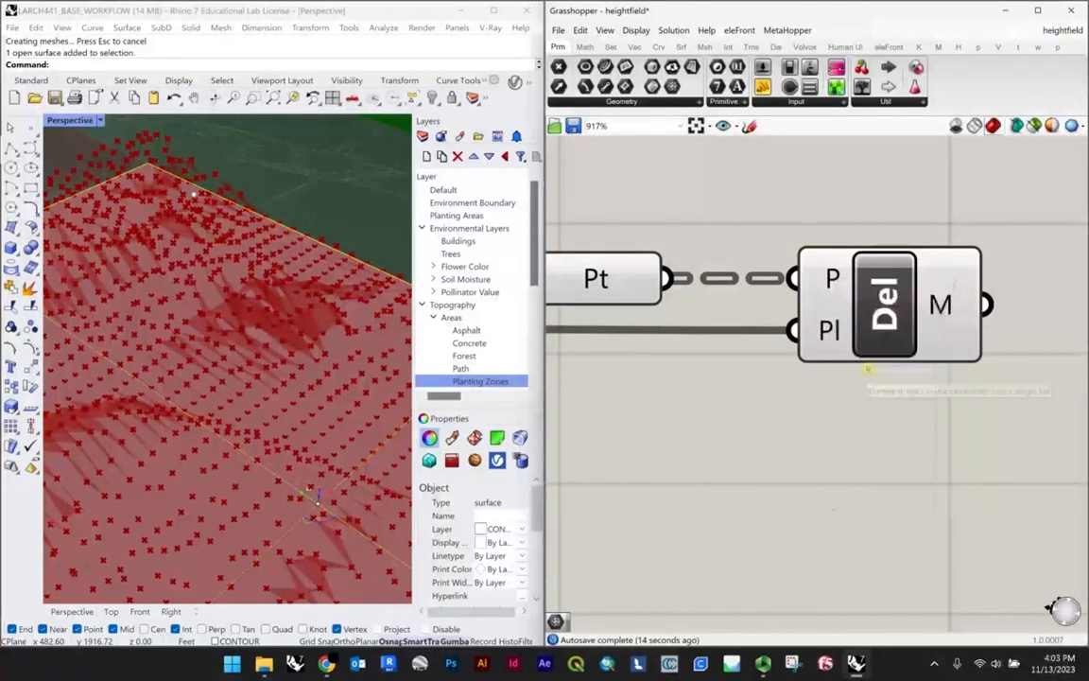
Step: Highlight the Delaunay Mesh component and examine the mesh over the plaza from low and high angles
right_drag(323, 442, 223, 388)
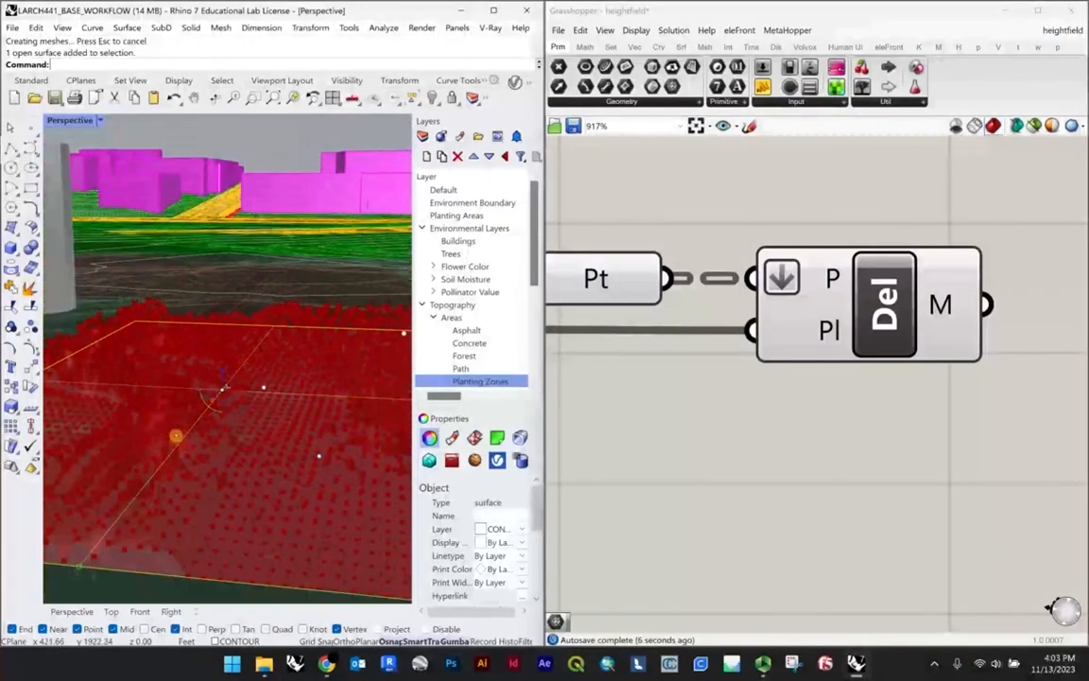
scroll(256, 397, down, 2)
click(933, 444)
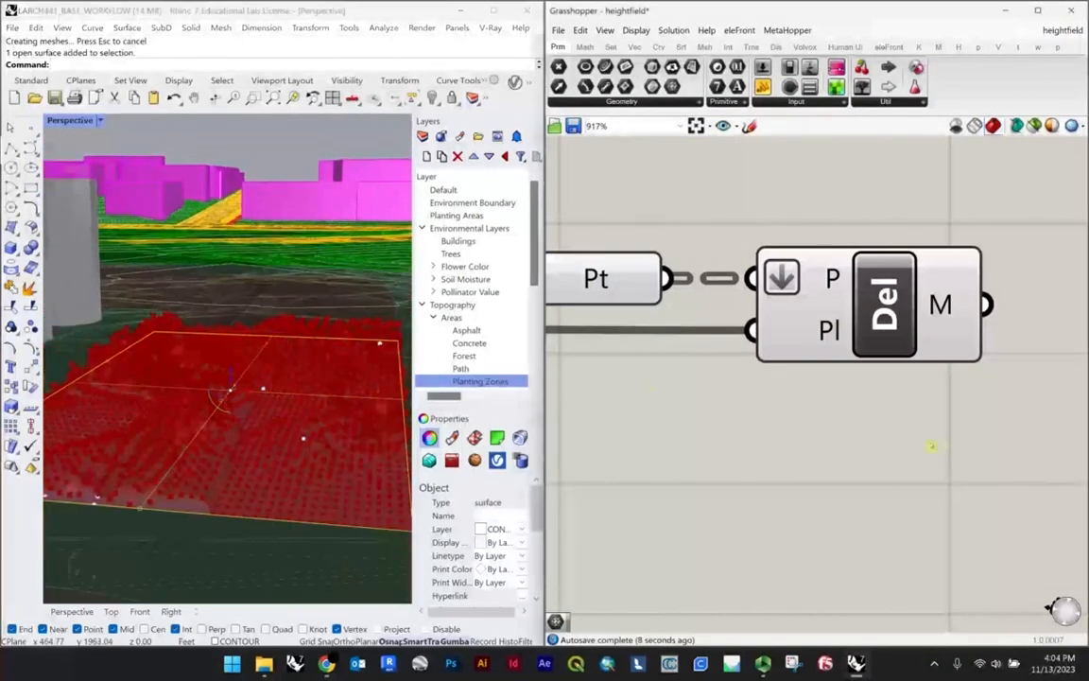
scroll(779, 412, down, 3)
right_drag(371, 289, 248, 454)
click(792, 353)
scroll(780, 349, down, 1)
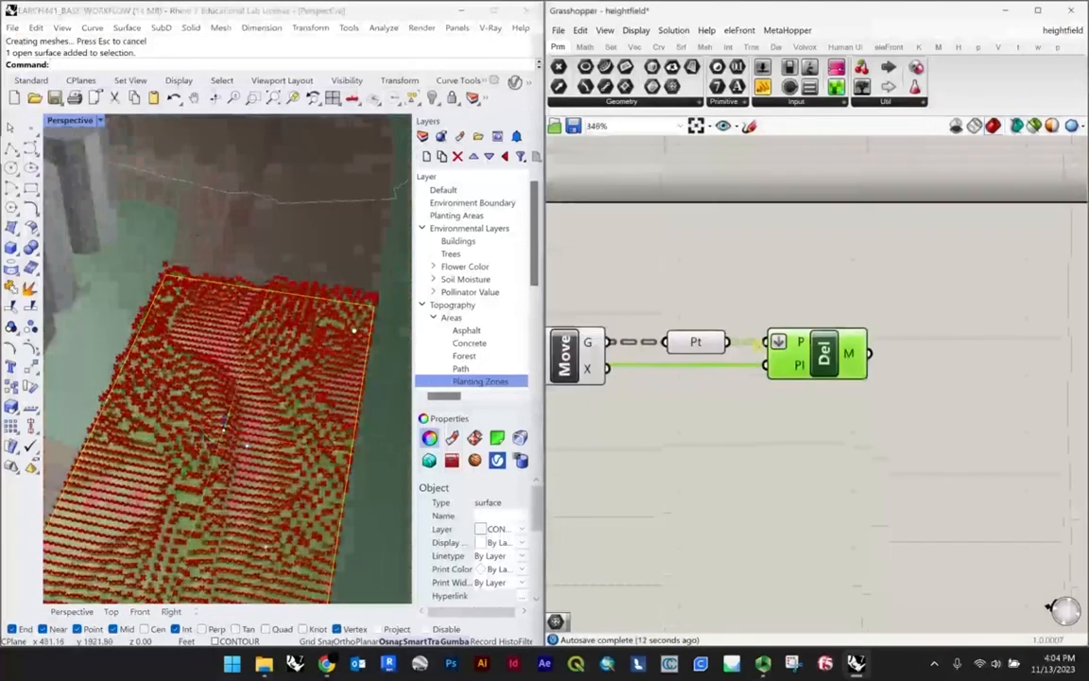
Step: Add a Mesh parameter, connect the Delaunay Mesh's M output to it, and align the two components
scroll(1035, 388, up, 2)
click(876, 343)
text(mesh)
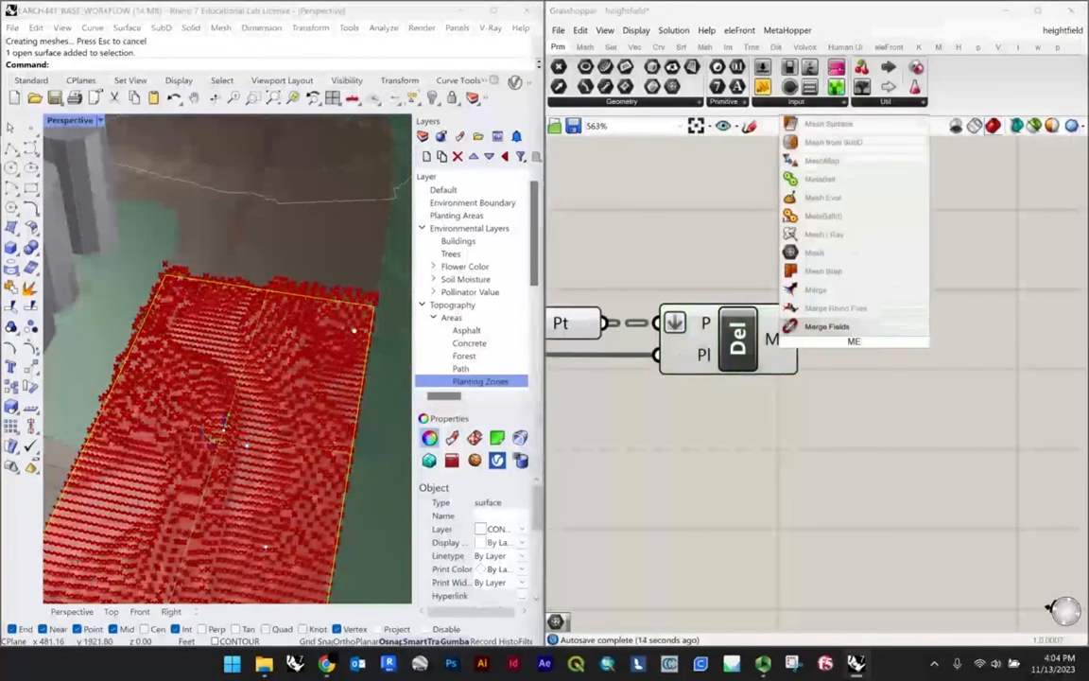
key(Return)
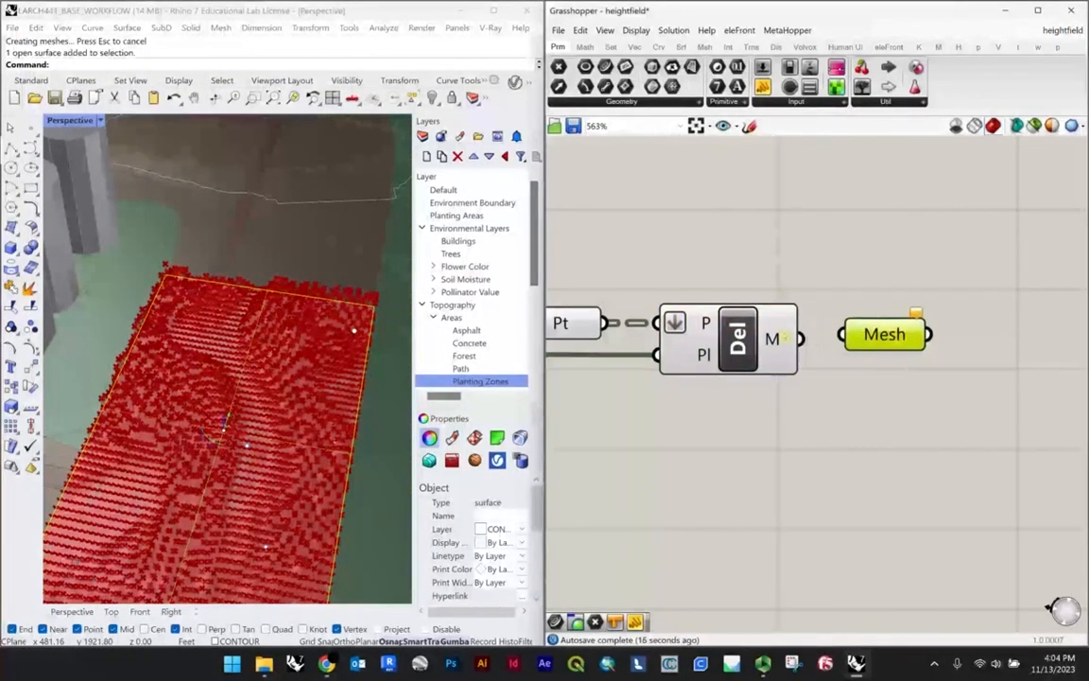
drag(799, 338, 841, 334)
scroll(287, 323, up, 10)
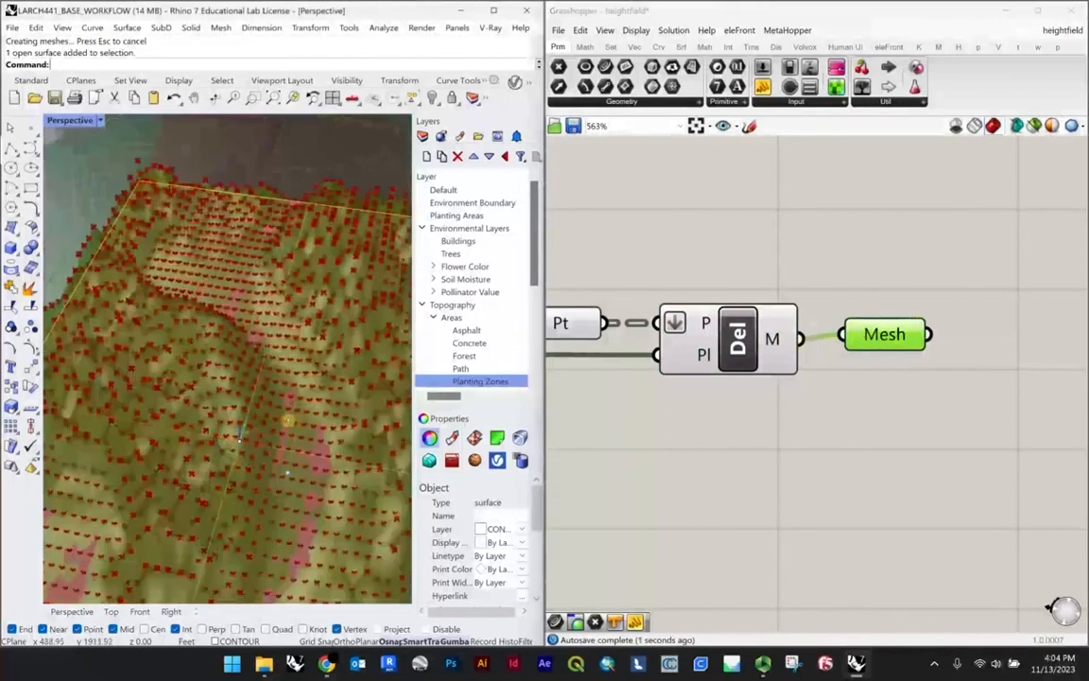
right_drag(287, 324, 200, 300)
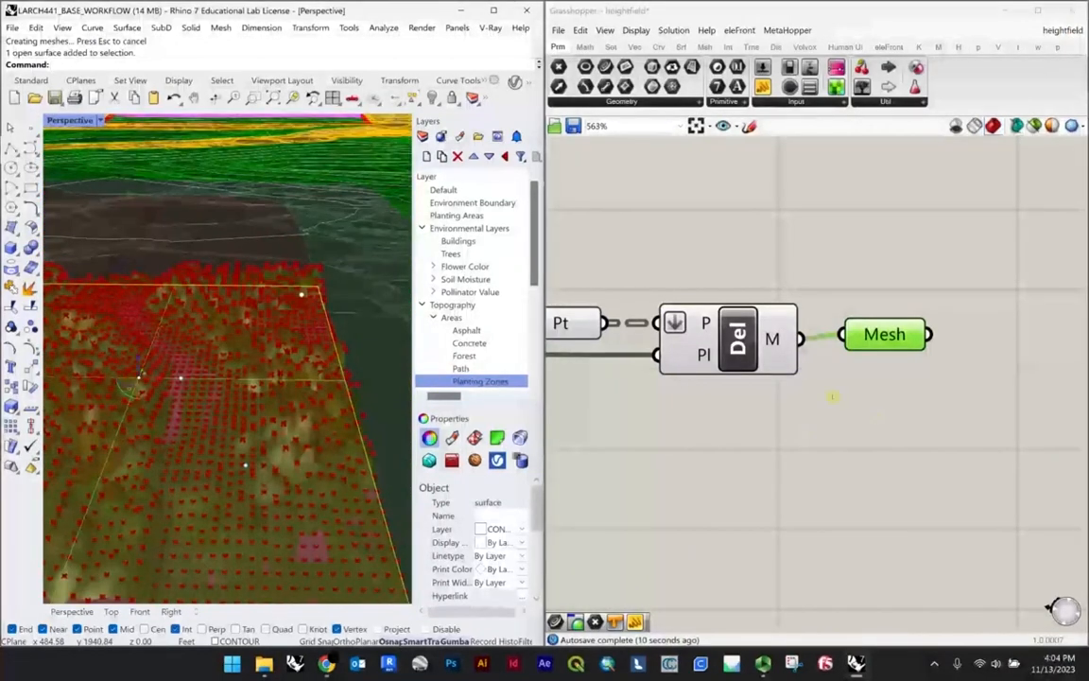
drag(894, 344, 893, 349)
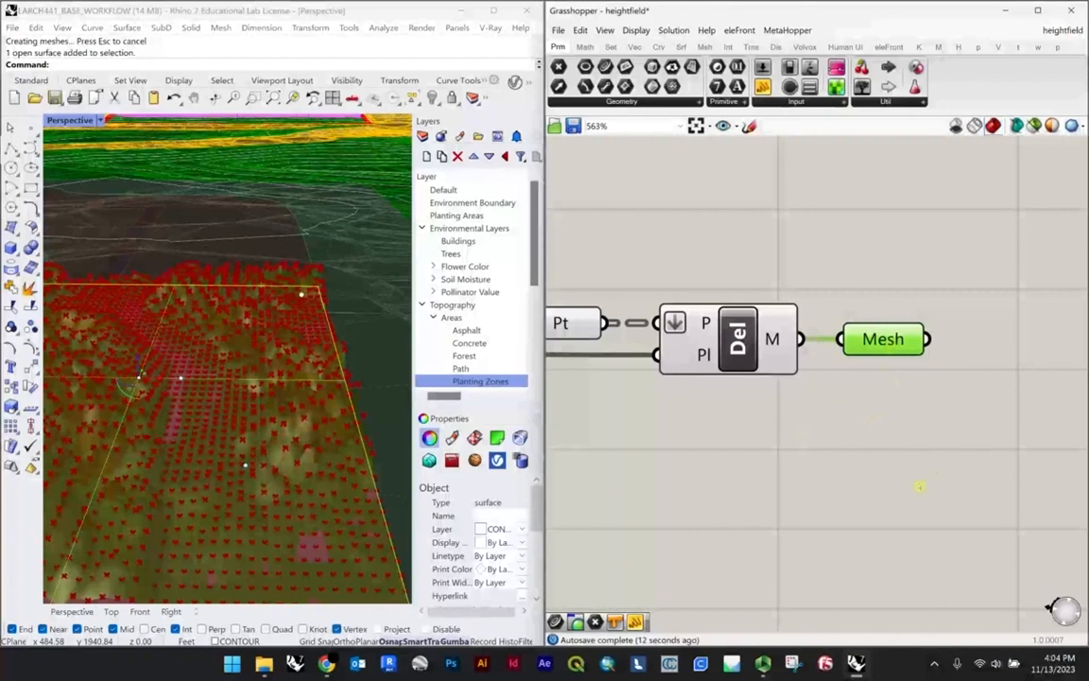
click(919, 486)
Step: Add a Smooth Mesh component beside the Mesh parameter and connect the parameter to its M input
scroll(848, 420, down, 3)
right_drag(826, 386, 880, 386)
scroll(881, 385, up, 3)
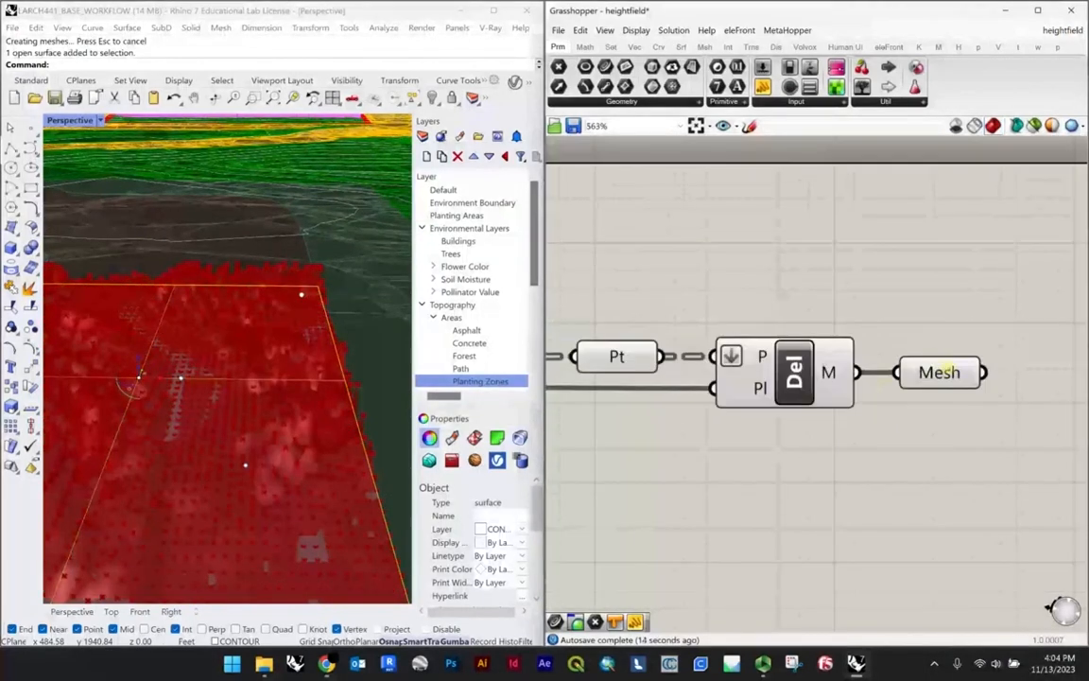
right_drag(946, 370, 719, 333)
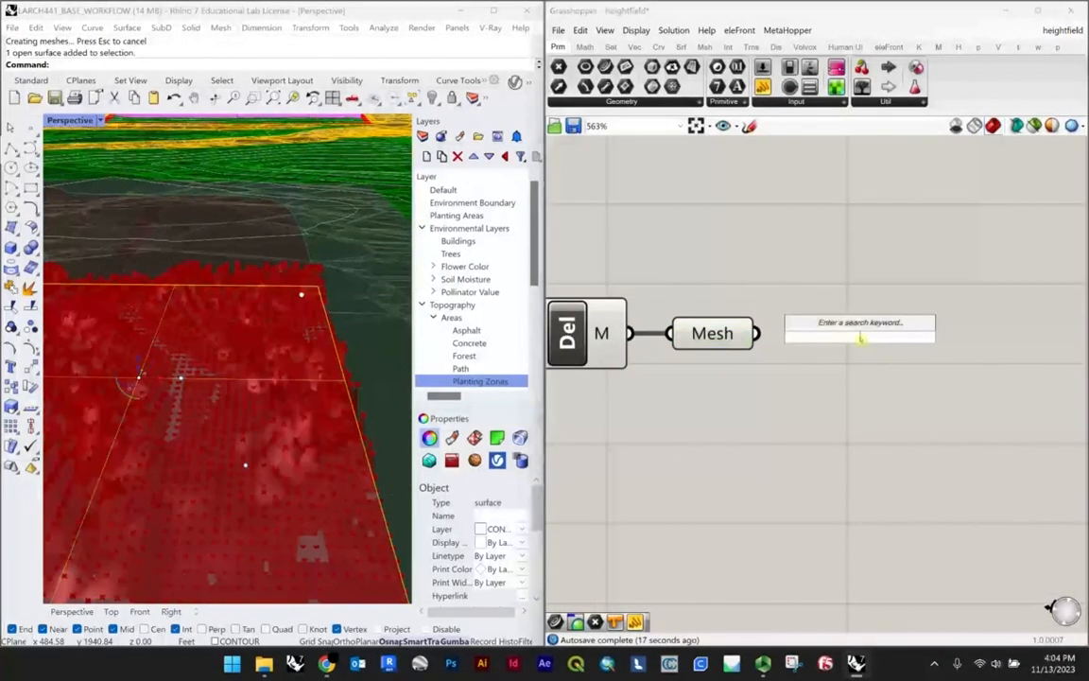
text(MESH)
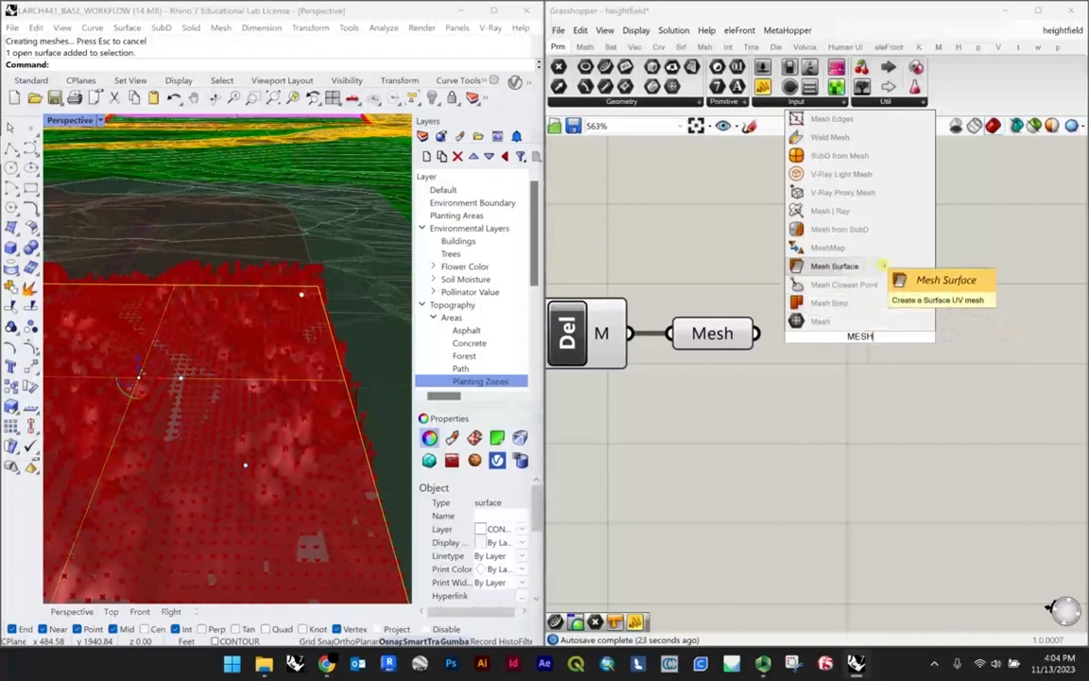
text(S)
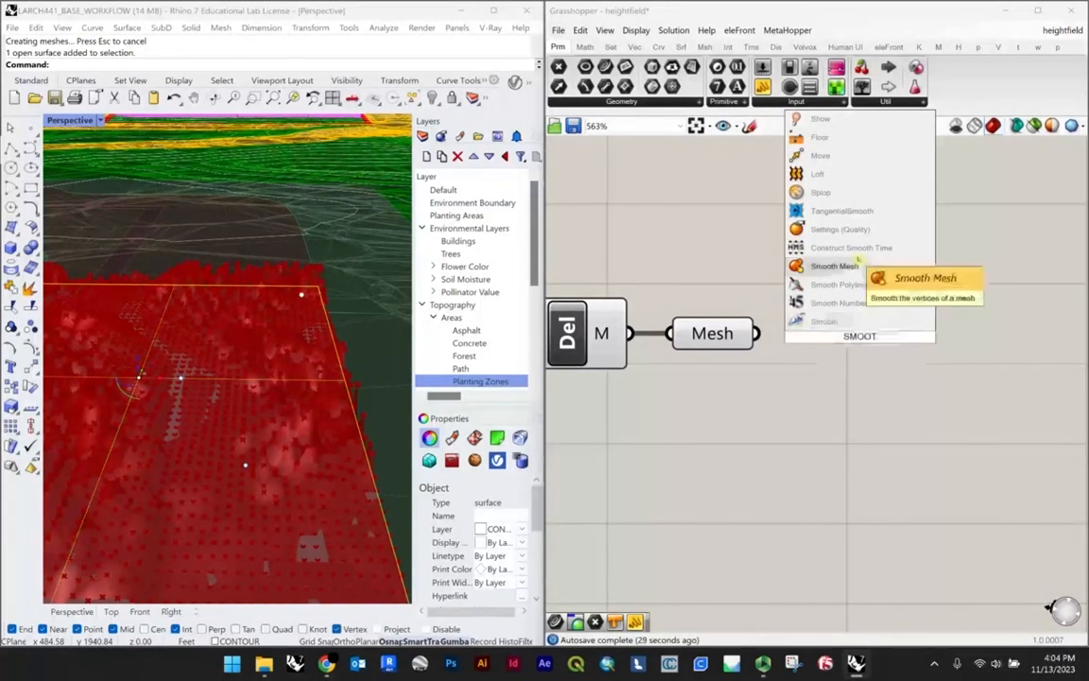
click(831, 266)
drag(832, 359, 855, 406)
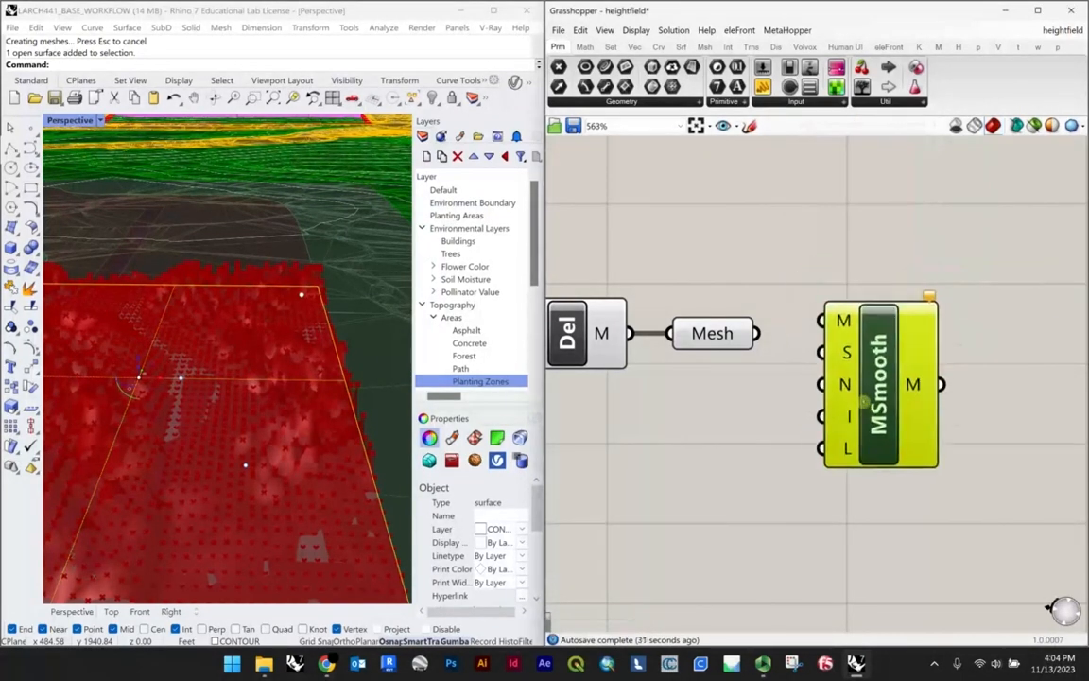
click(802, 375)
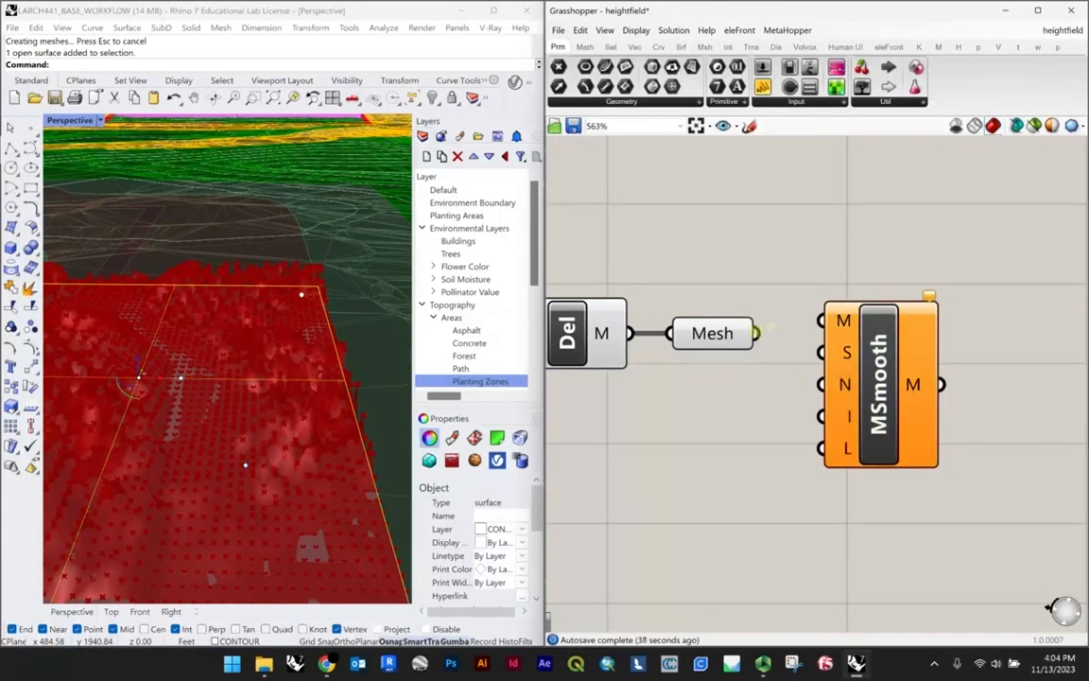
drag(810, 322, 819, 321)
scroll(783, 321, down, 2)
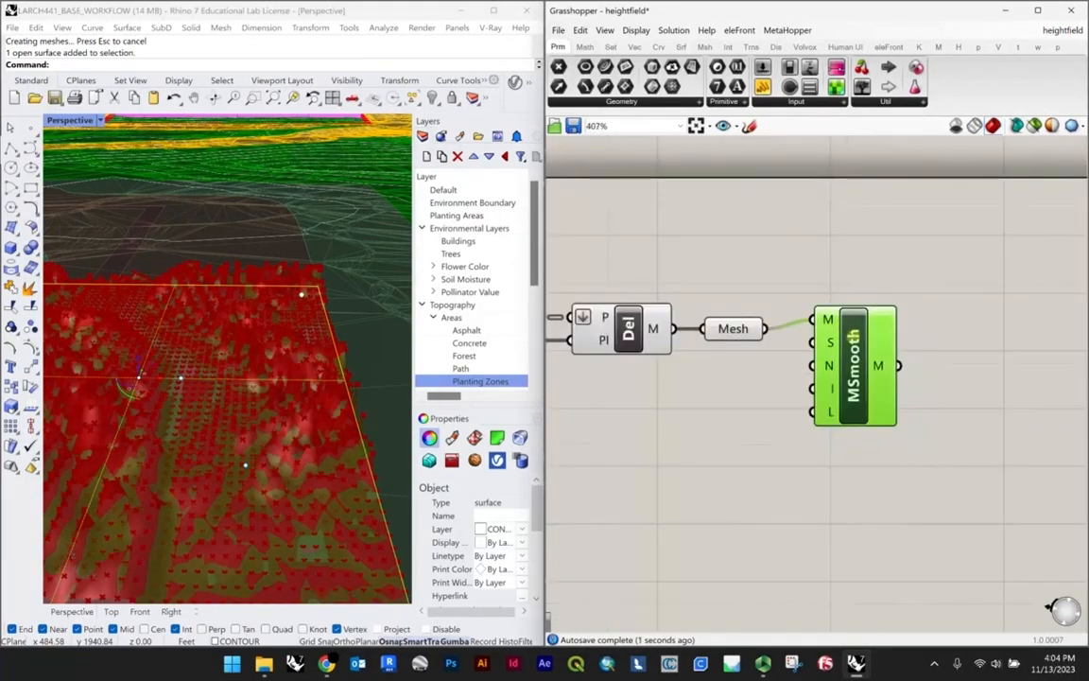
Step: Compare the smoothed mesh with the Delaunay mesh by highlighting each component and examining the plaza relief up close
scroll(655, 381, down, 3)
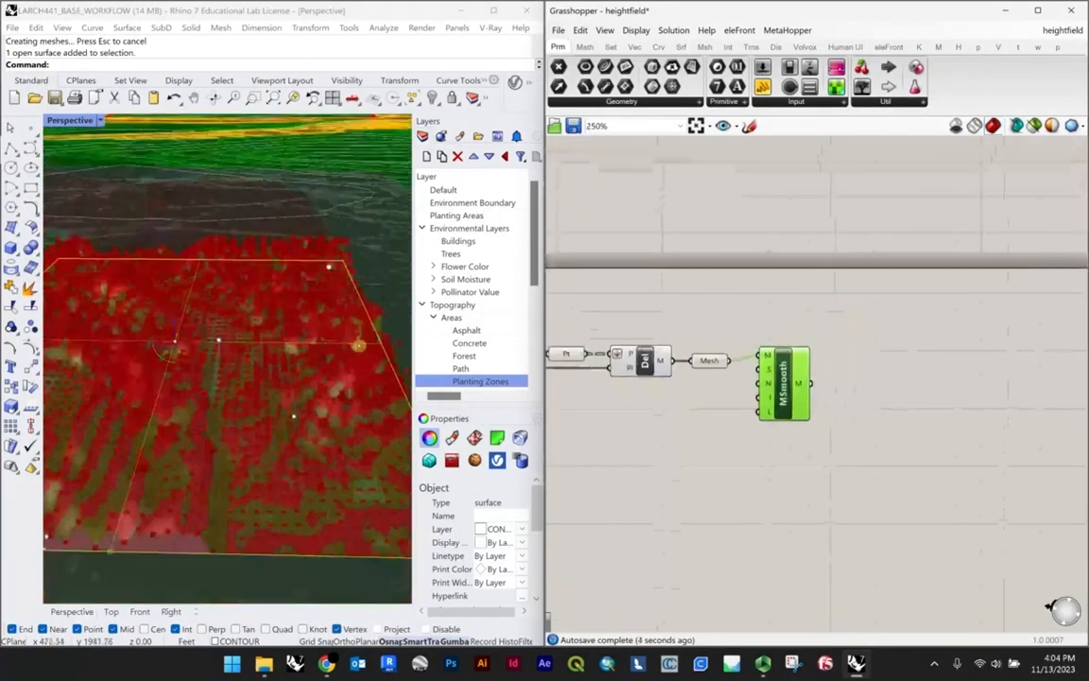
shift+right_drag(306, 358, 361, 299)
scroll(361, 299, up, 3)
scroll(301, 298, up, 3)
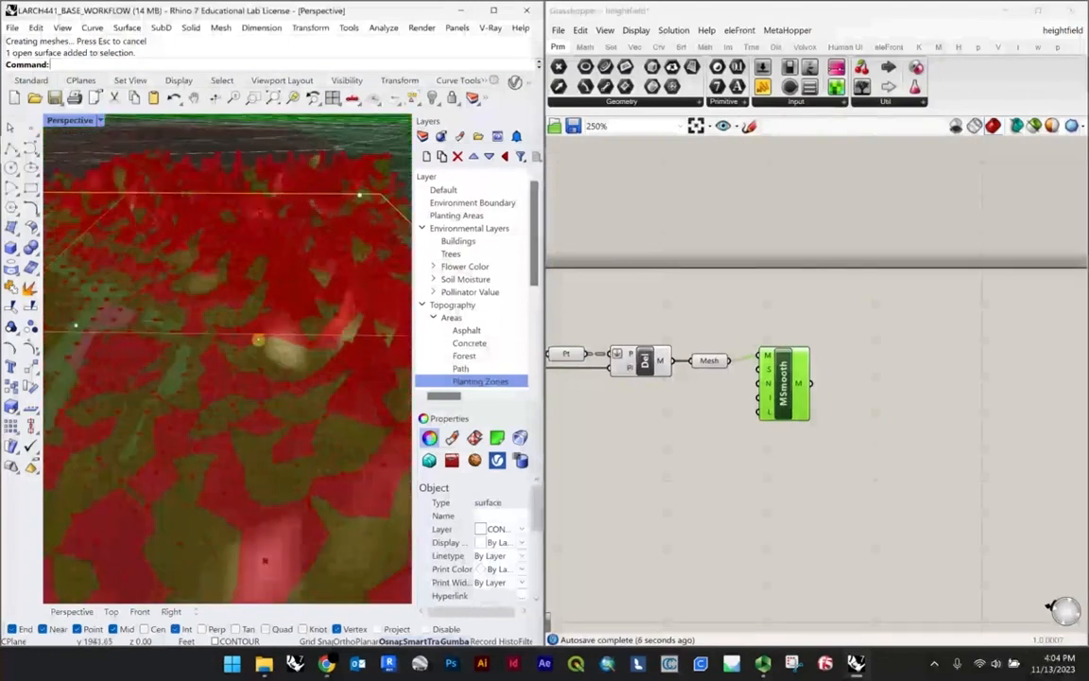
click(646, 362)
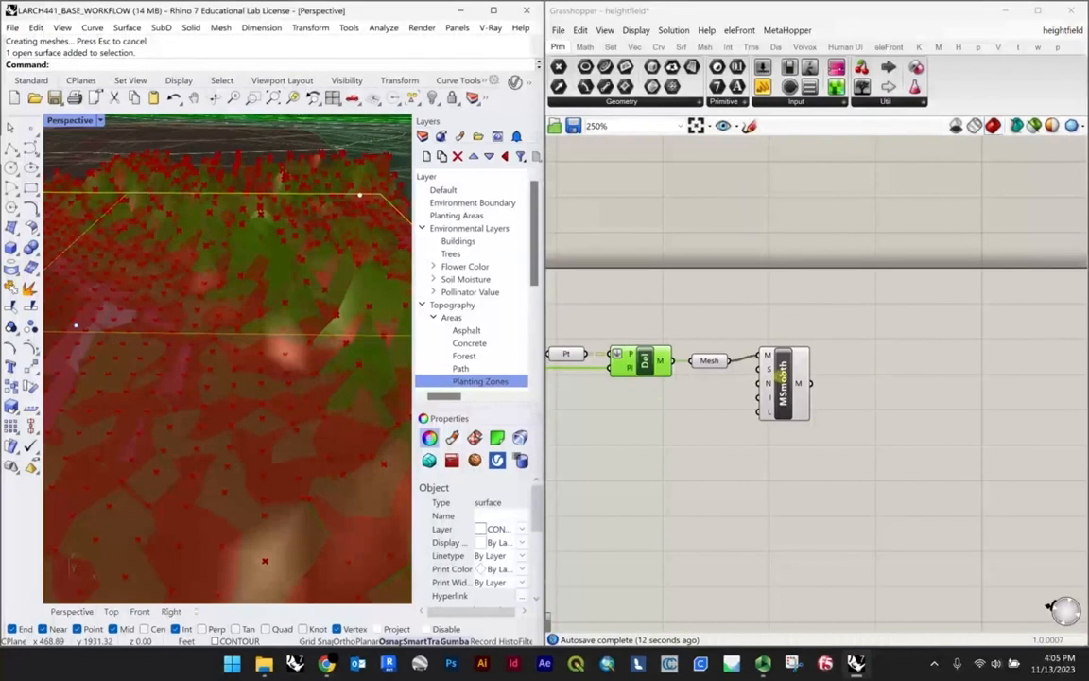
click(781, 375)
scroll(192, 334, down, 8)
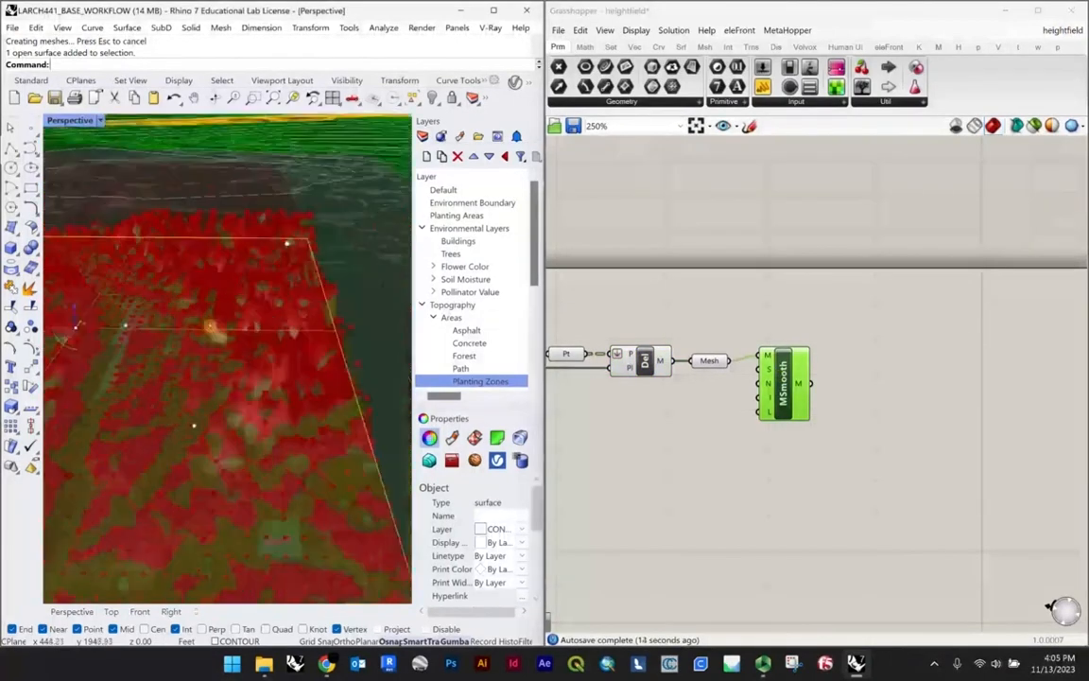
shift+right_drag(156, 301, 204, 312)
scroll(204, 312, up, 5)
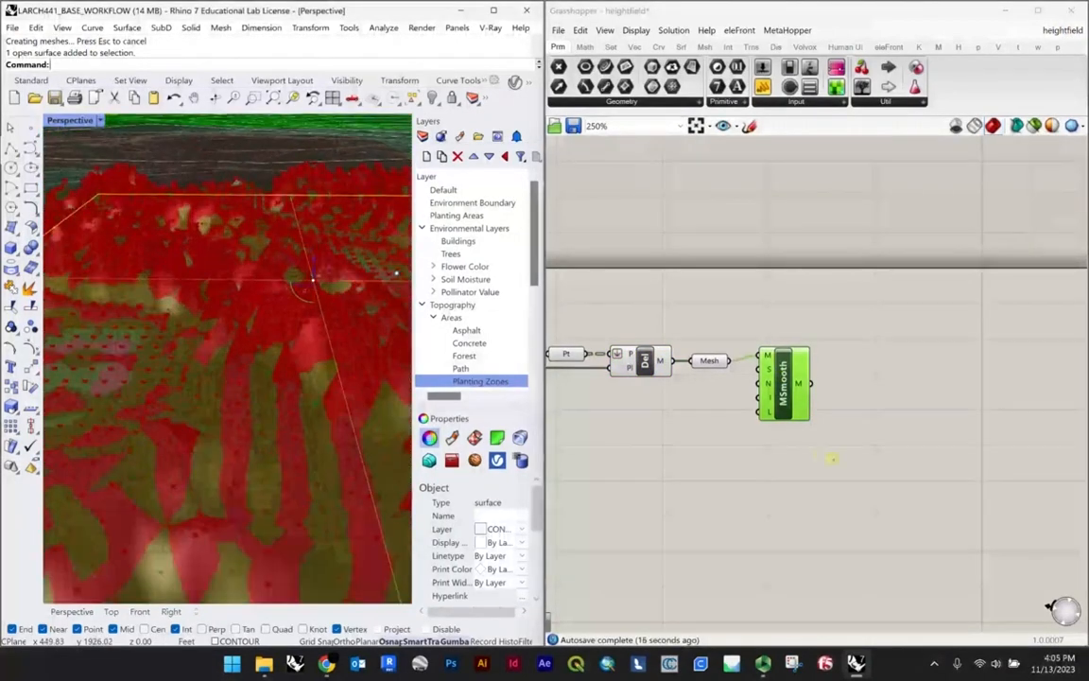
scroll(831, 458, up, 2)
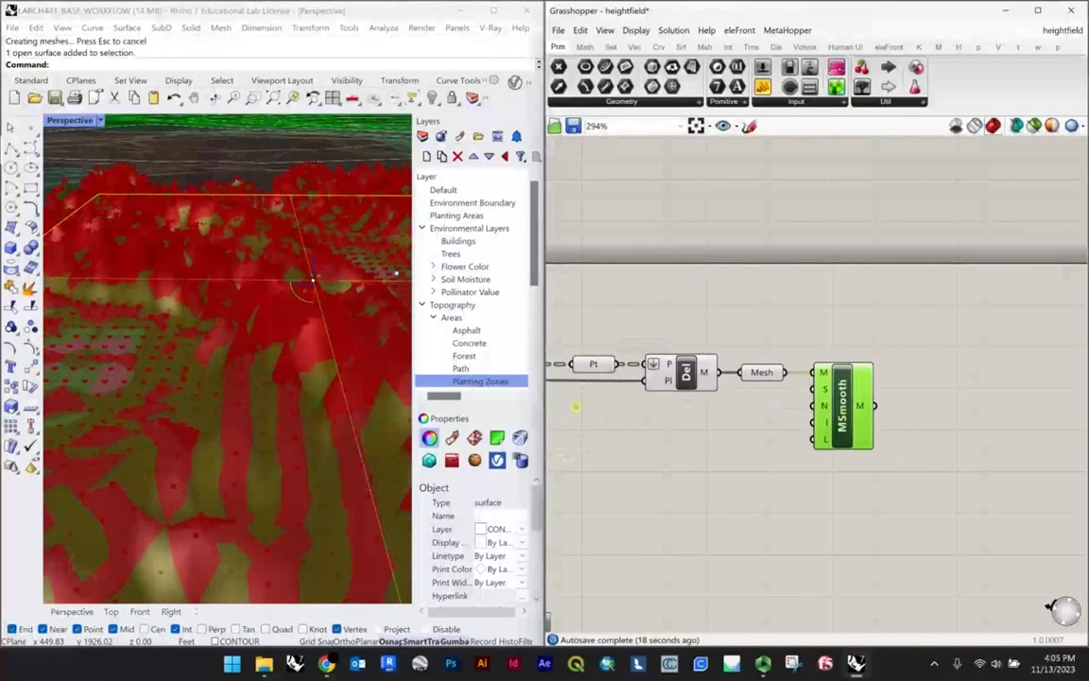
Step: Examine the highlighted smoothed mesh over the plaza from raised and low angles
scroll(214, 340, down, 8)
scroll(283, 365, up, 7)
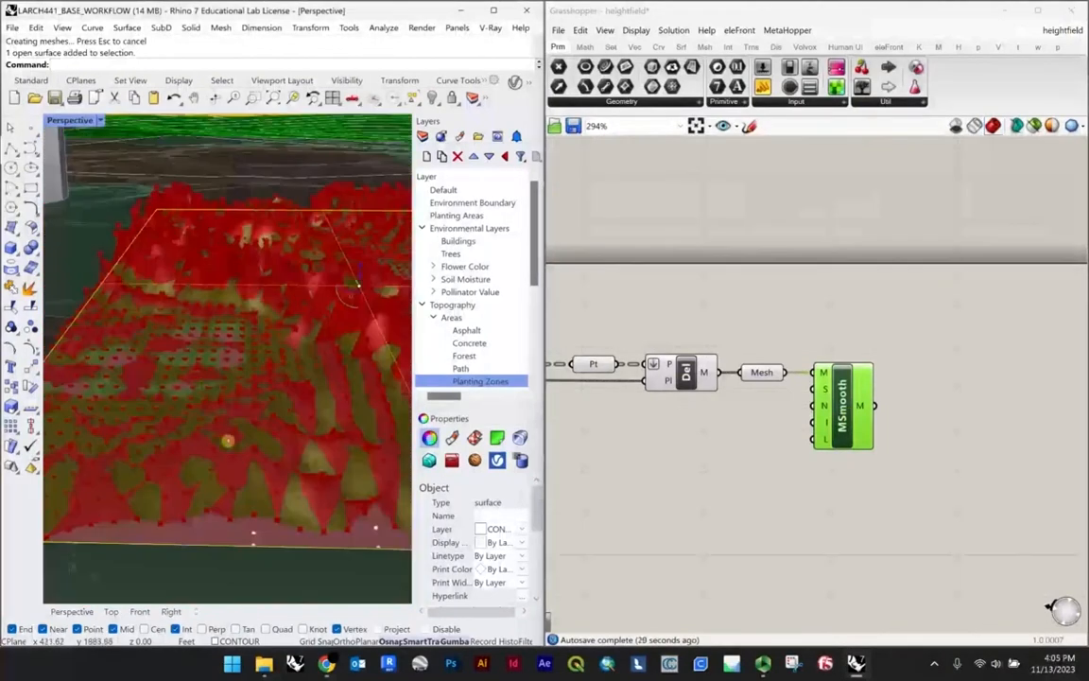
scroll(246, 428, down, 6)
right_drag(294, 387, 238, 418)
scroll(304, 381, up, 5)
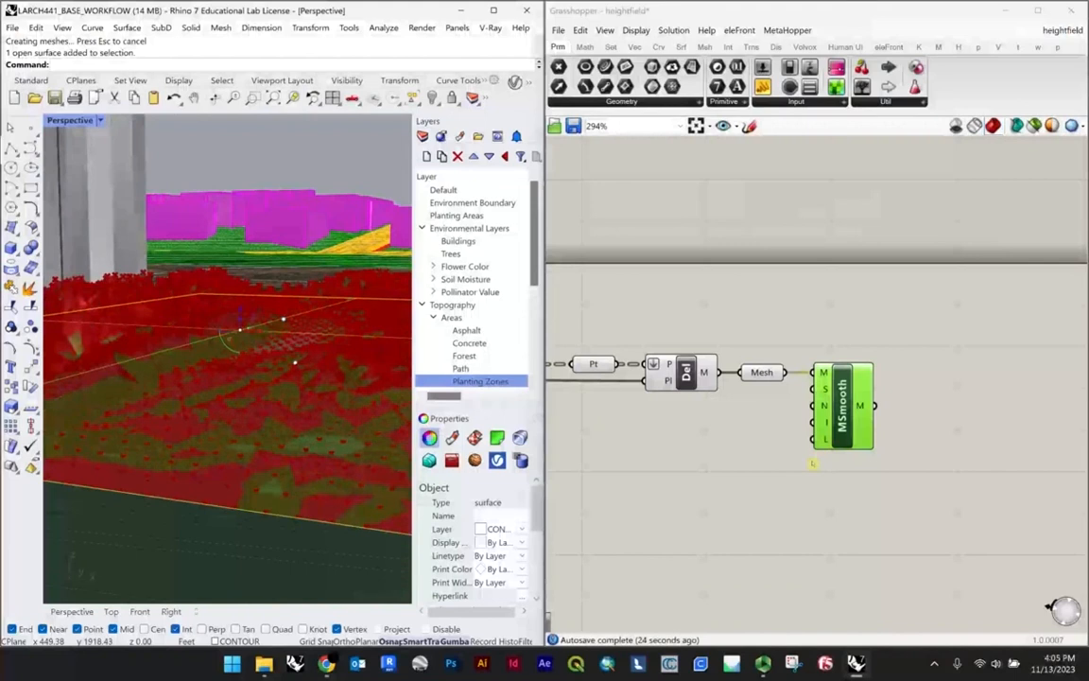
Step: Set the Domain start slider feeding the remap's target domain to 9
scroll(812, 463, down, 3)
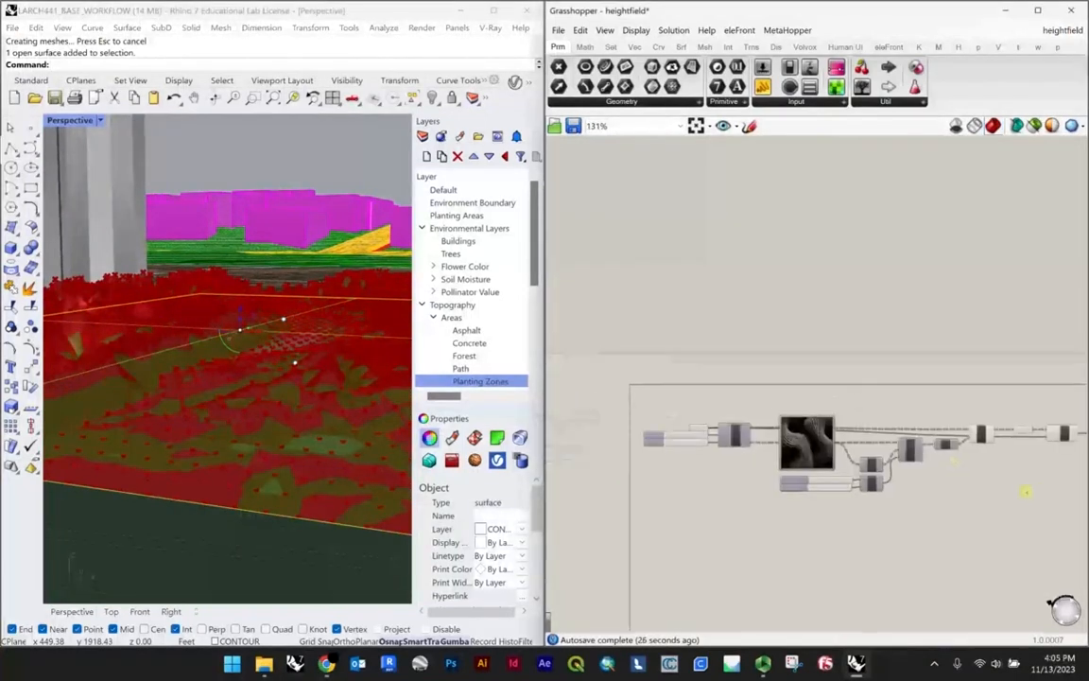
scroll(855, 506, up, 3)
scroll(172, 352, down, 3)
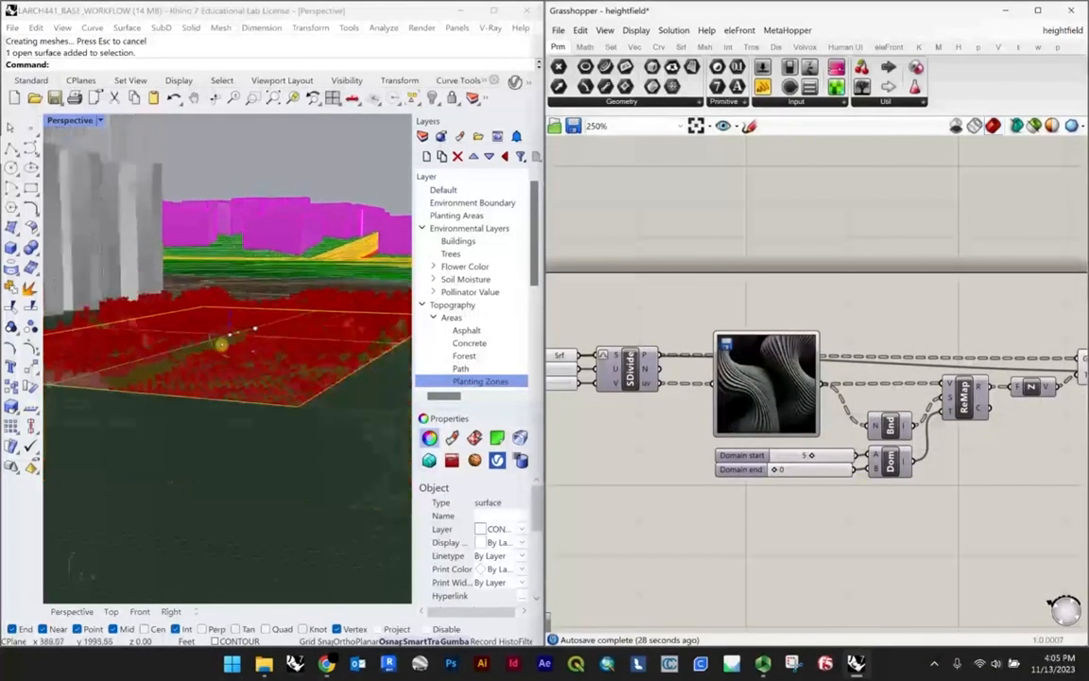
right_drag(221, 343, 257, 366)
scroll(769, 480, up, 2)
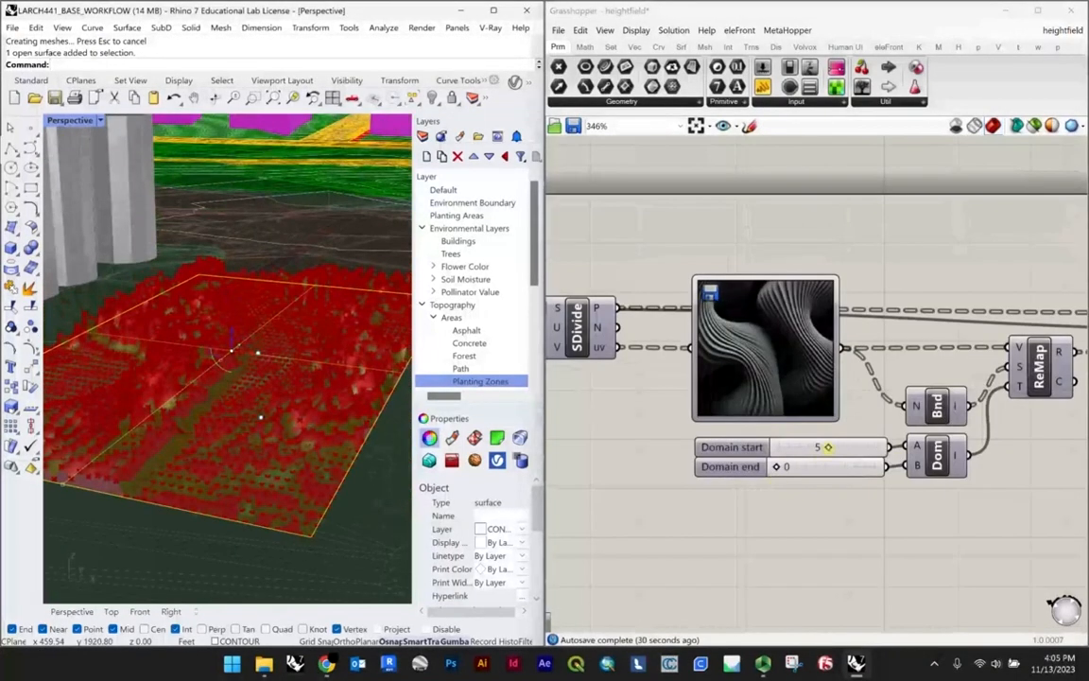
drag(828, 447, 868, 447)
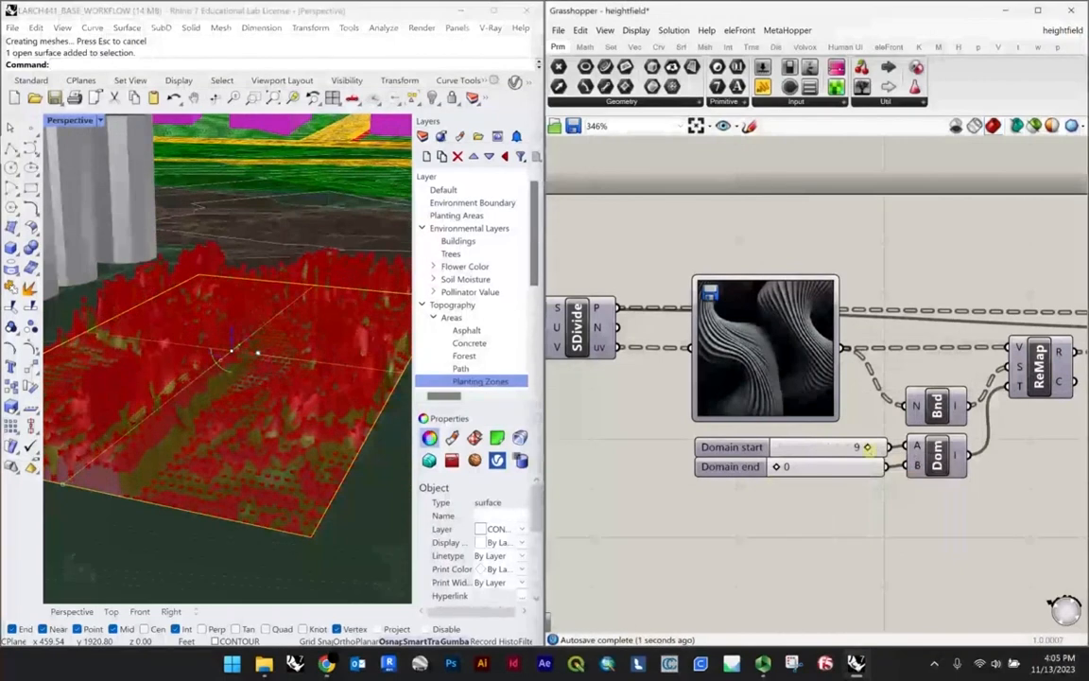
scroll(277, 284, up, 5)
scroll(455, 343, down, 3)
scroll(735, 428, down, 3)
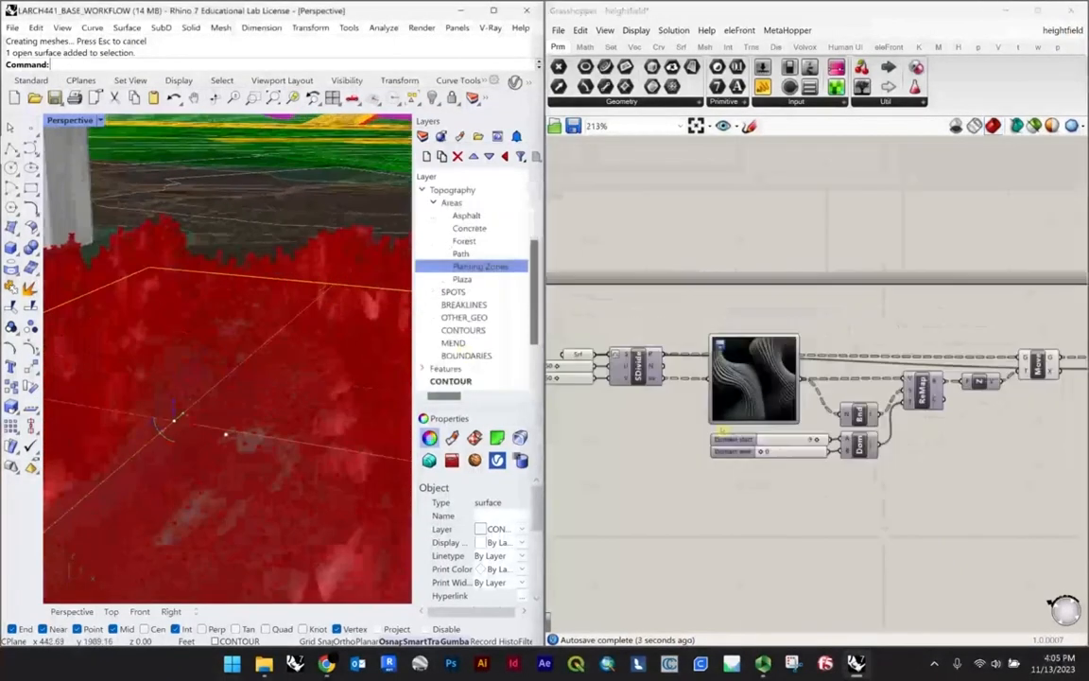
Step: Highlight the Smooth Mesh component and examine the taller relief over the plaza from the side and up close
right_drag(723, 430, 599, 455)
right_drag(1084, 371, 768, 366)
scroll(816, 390, up, 2)
click(816, 401)
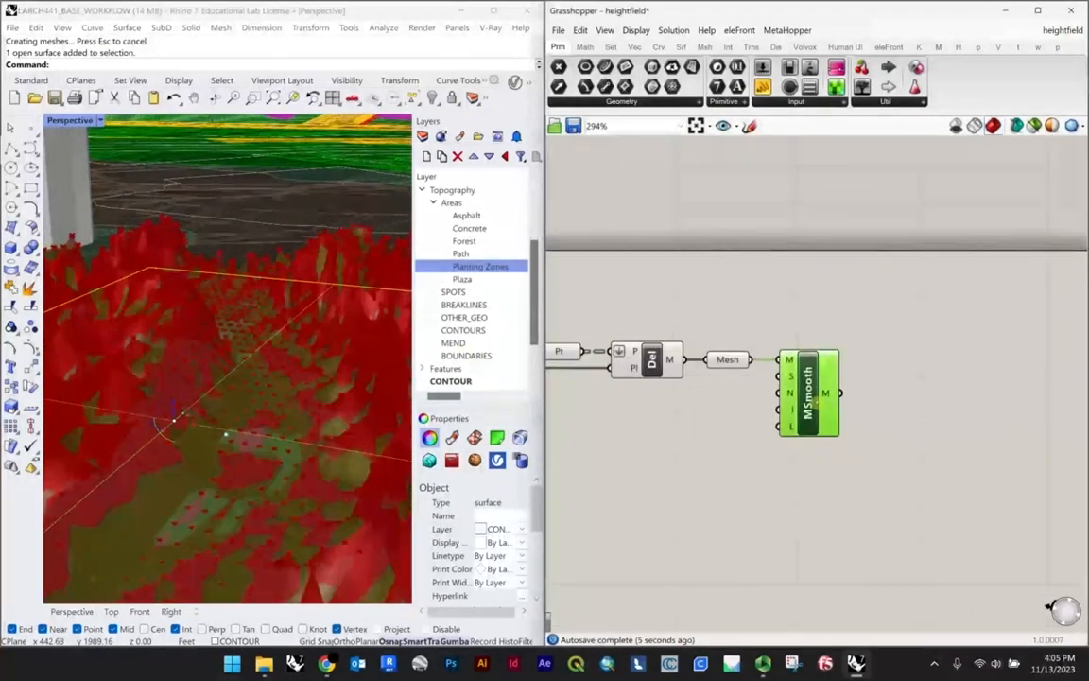
scroll(473, 331, up, 2)
right_drag(227, 301, 363, 278)
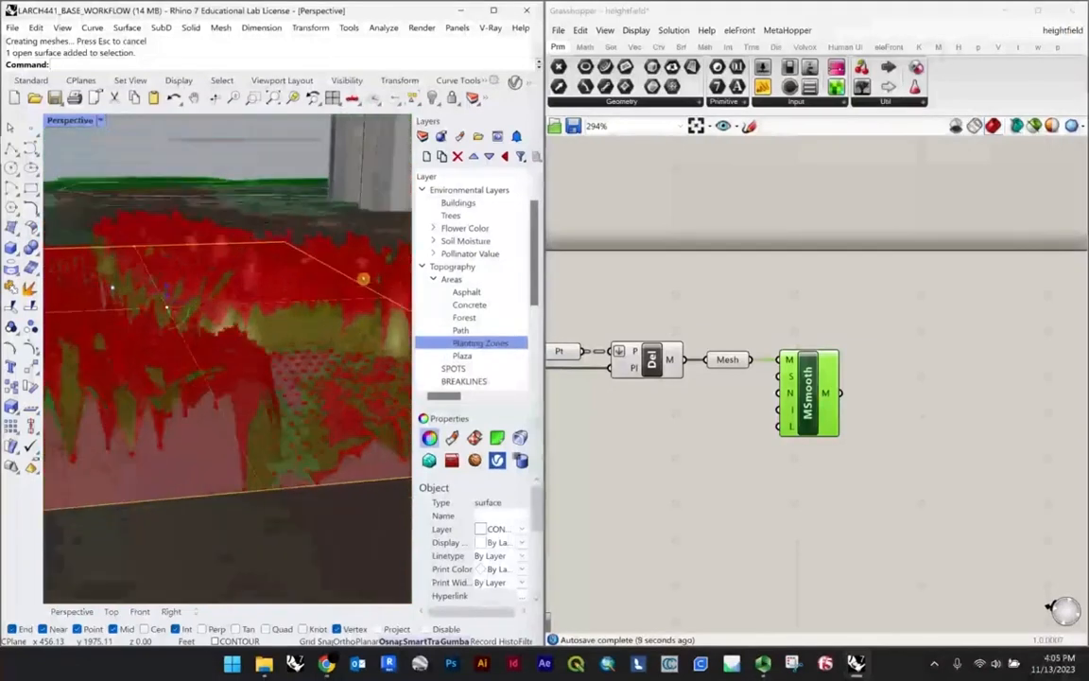
scroll(316, 309, up, 10)
click(756, 469)
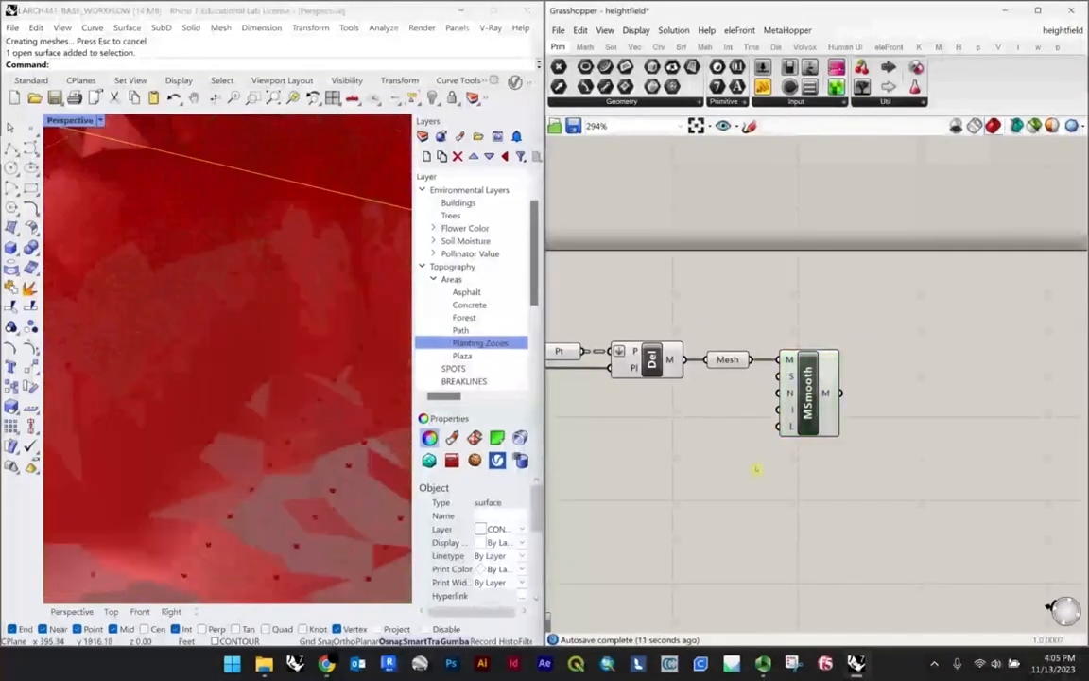
Step: Set the Domain start slider back to 5
right_drag(756, 469, 928, 443)
scroll(928, 443, down, 6)
scroll(695, 439, up, 11)
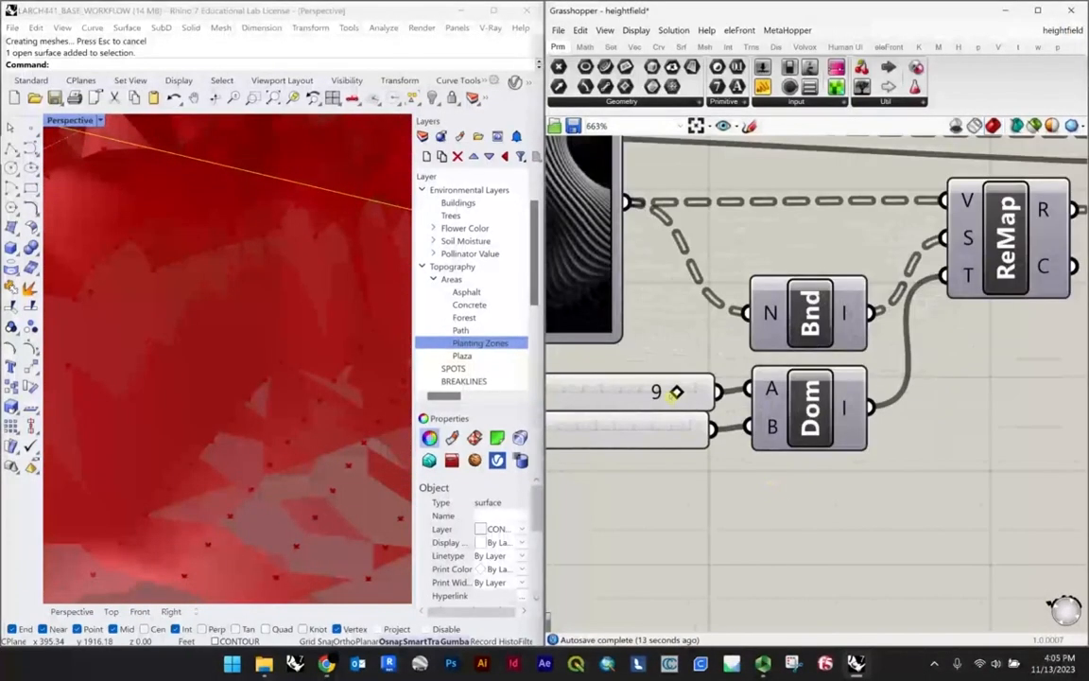
drag(676, 393, 598, 395)
scroll(951, 484, down, 10)
scroll(1044, 416, up, 3)
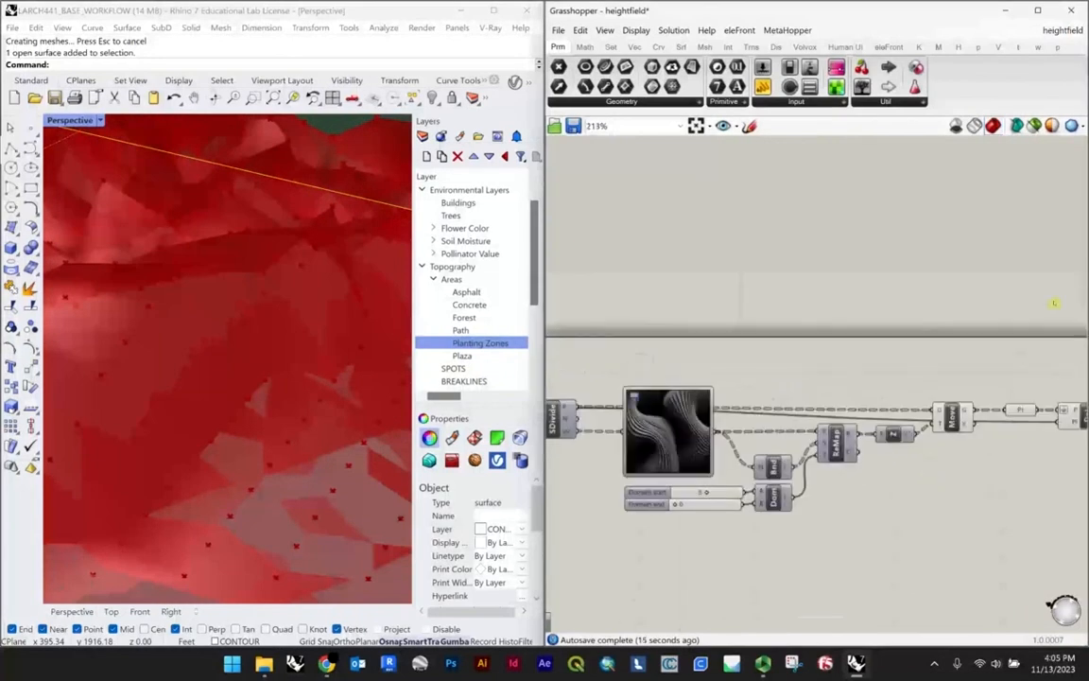
Step: Highlight the Smooth Mesh result again and examine the lowered relief against the Delaunay mesh
scroll(1054, 307, down, 3)
right_drag(1035, 378, 889, 371)
scroll(978, 359, up, 5)
scroll(971, 367, up, 1)
click(970, 368)
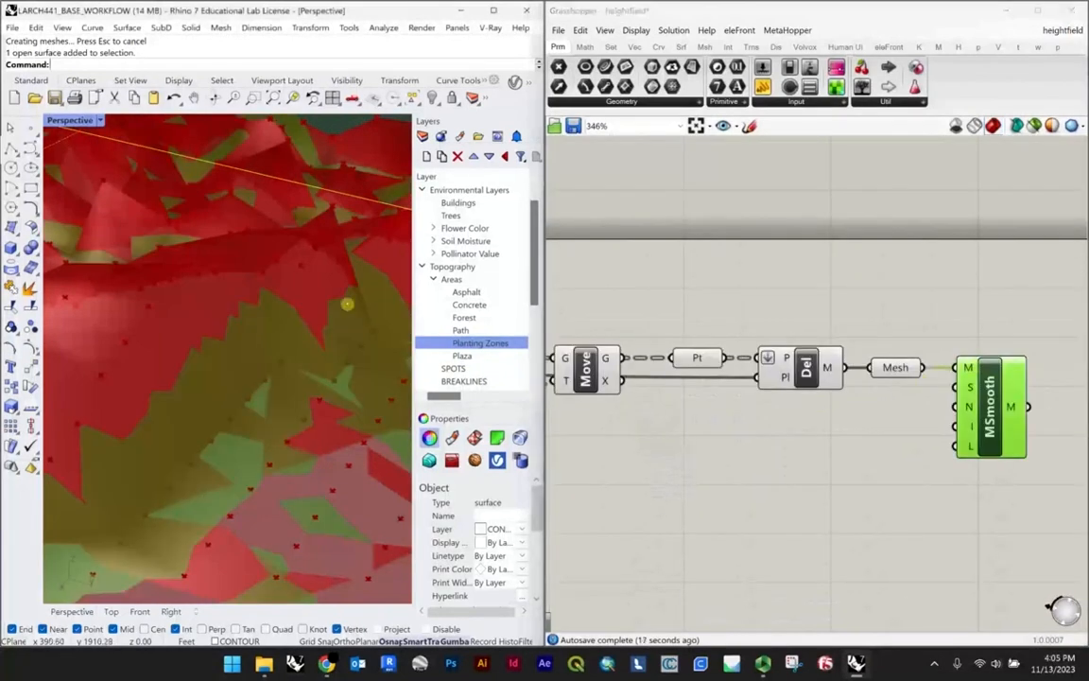
scroll(347, 304, down, 5)
right_drag(900, 454, 718, 445)
click(949, 407)
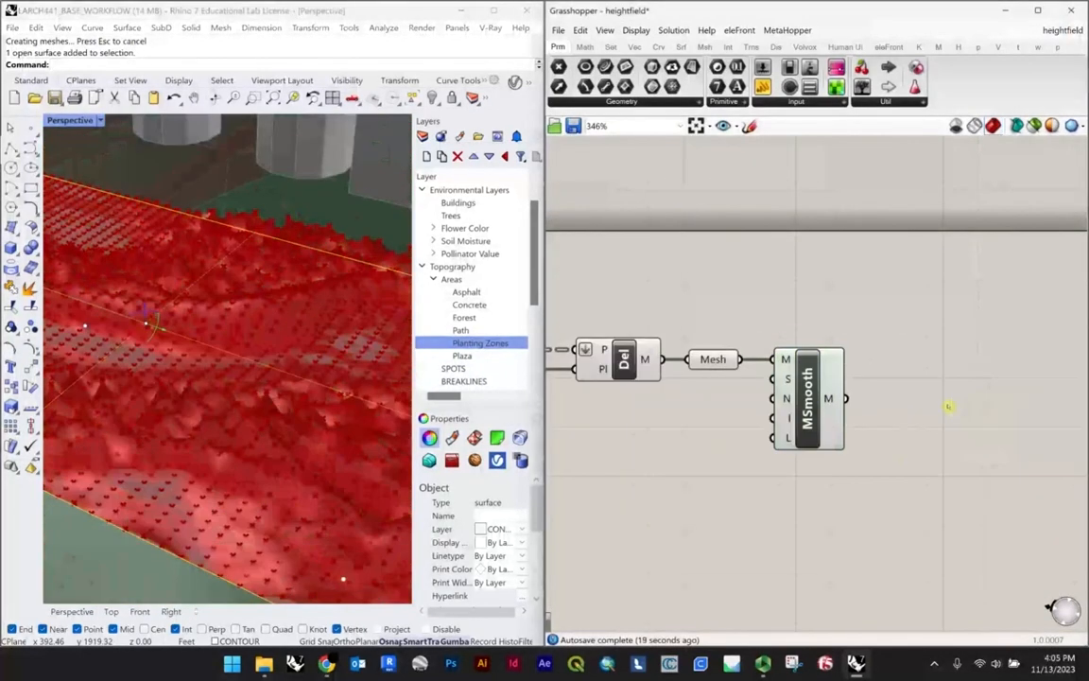
Step: Add a Mesh parameter after Smooth Mesh, connect the M output to it, and align it with that output
double_click(924, 381)
text(SH)
key(Return)
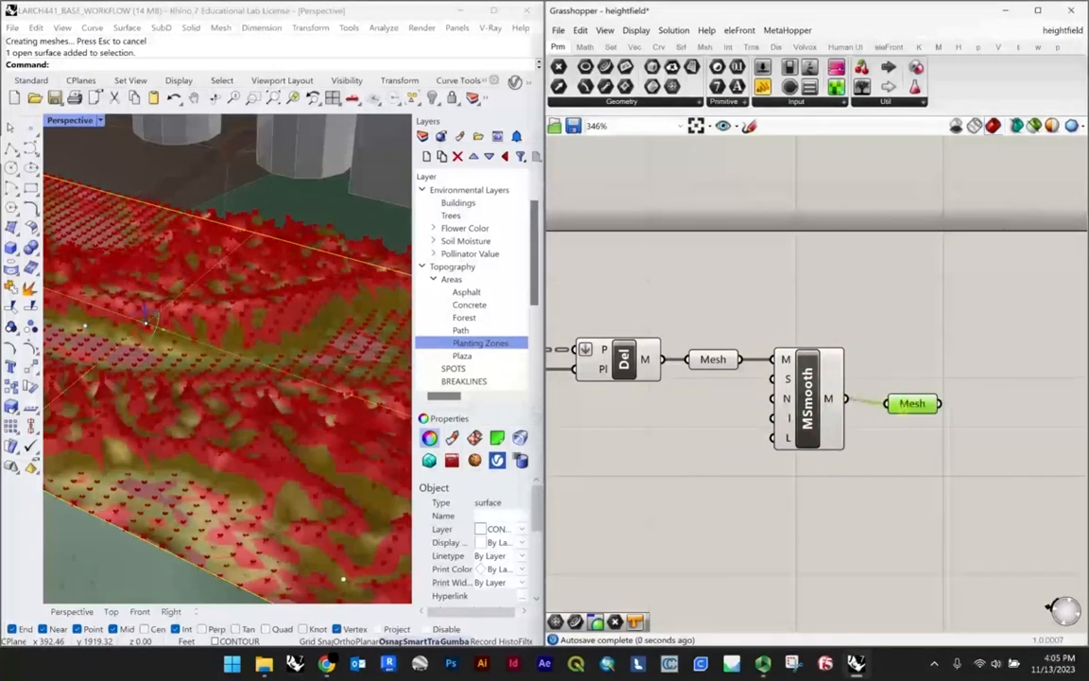
click(732, 307)
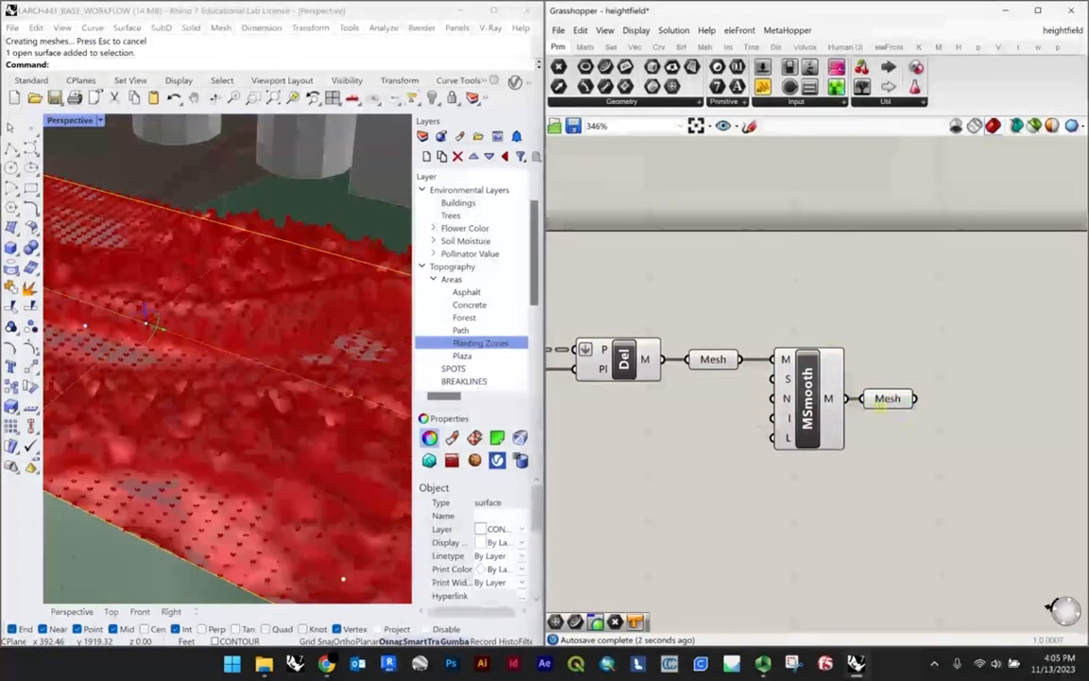
Step: Bake the smoothed mesh from the final Mesh parameter into the Rhino model
scroll(230, 343, down, 6)
scroll(193, 333, up, 3)
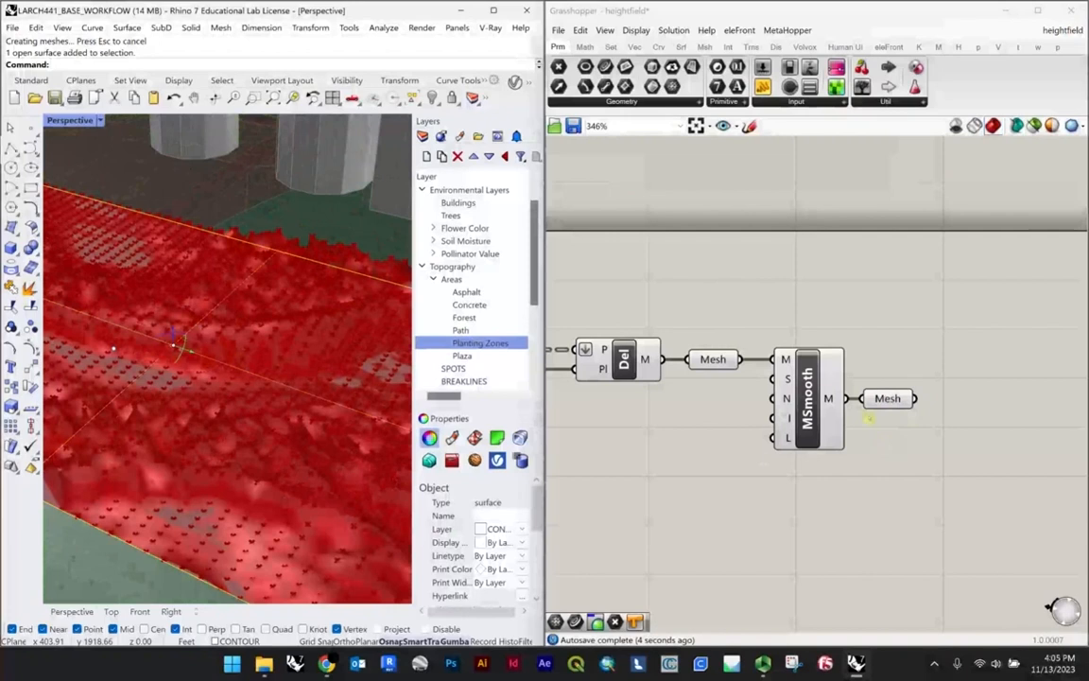
click(887, 398)
right_click(893, 400)
click(931, 446)
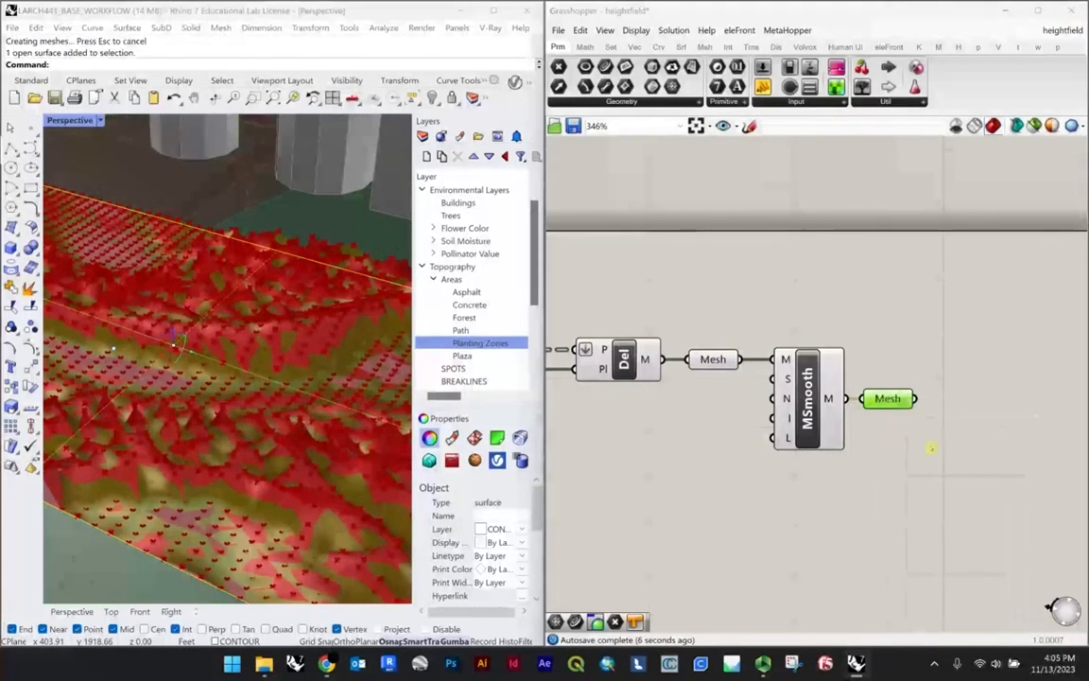
click(946, 571)
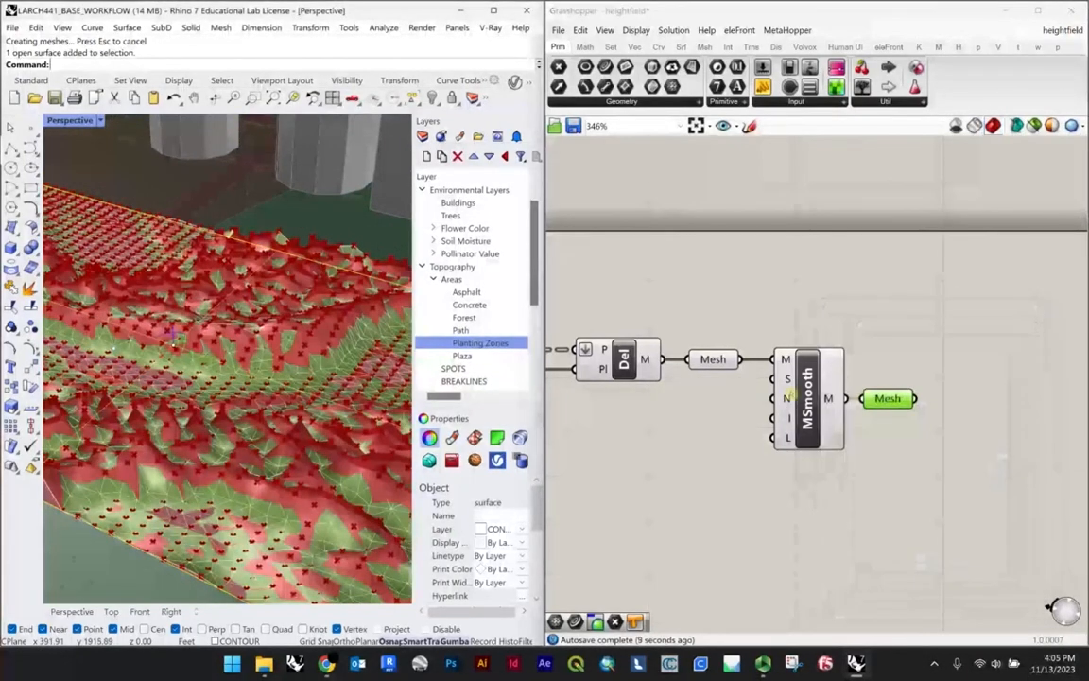
Step: Clear the values of the Surface parameter that feeds the Divide Surface component
click(672, 413)
scroll(955, 376, down, 8)
scroll(637, 359, up, 2)
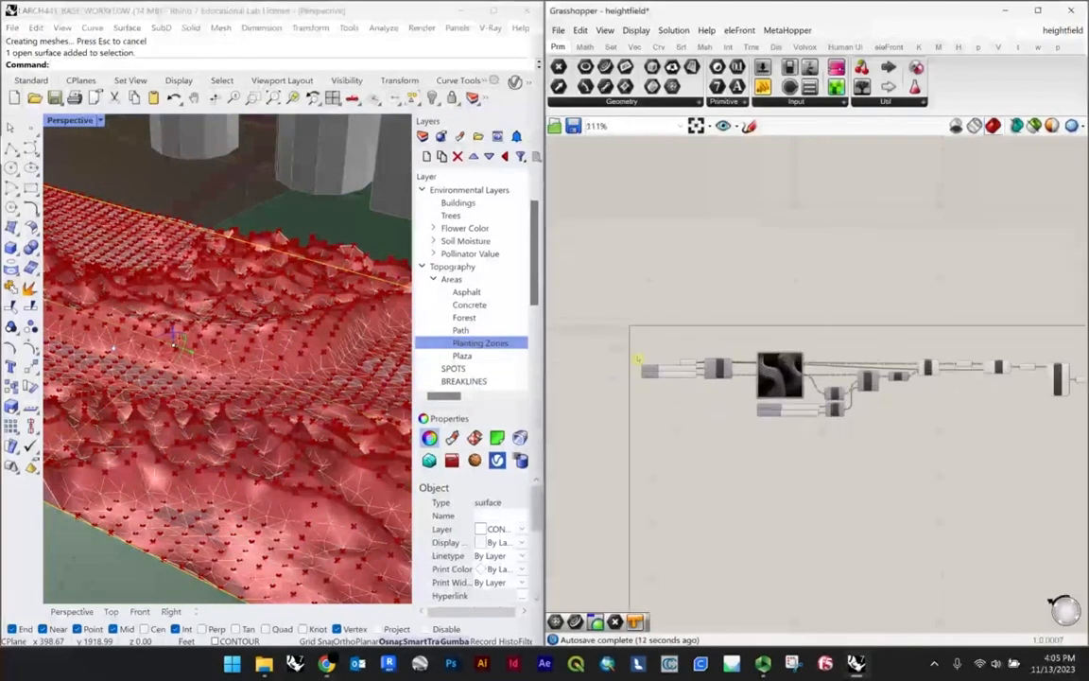
scroll(637, 359, up, 10)
click(720, 387)
right_click(726, 405)
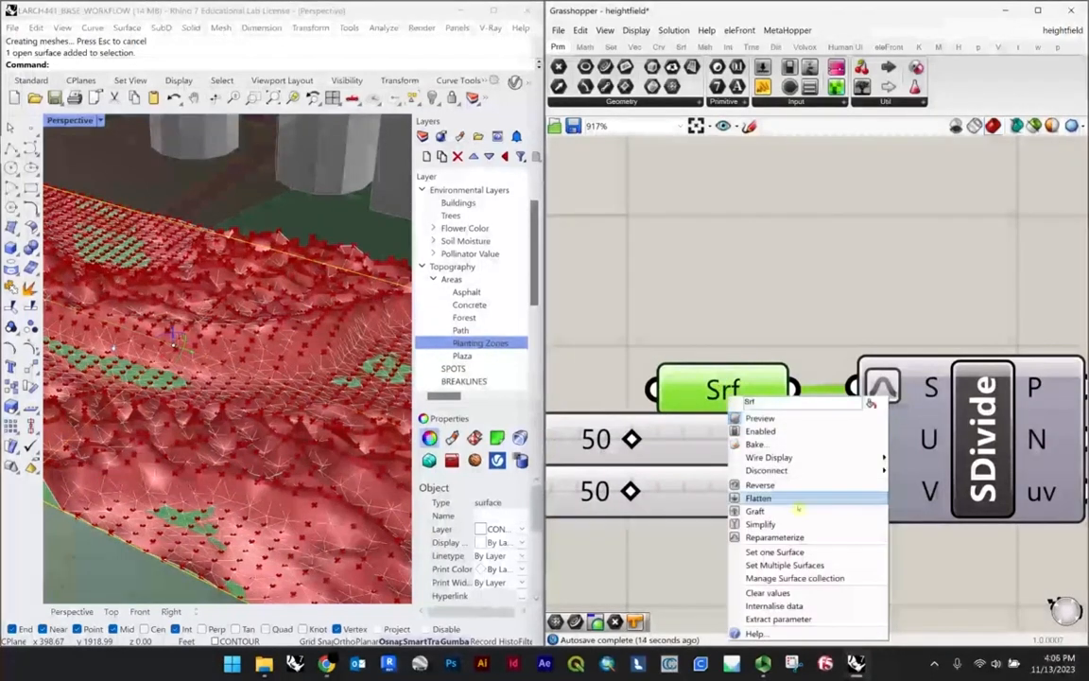
click(790, 591)
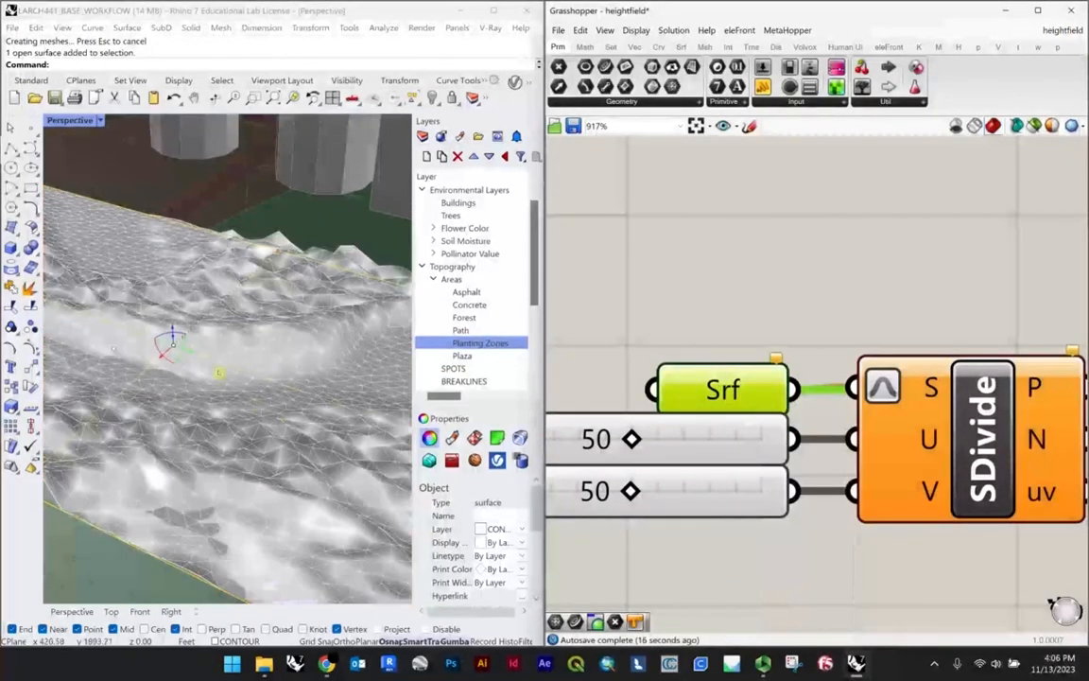
Step: Deselect everything and examine the baked terrain mesh from low and close angles
right_drag(220, 373, 339, 343)
scroll(201, 360, down, 3)
key(Escape)
scroll(201, 371, up, 2)
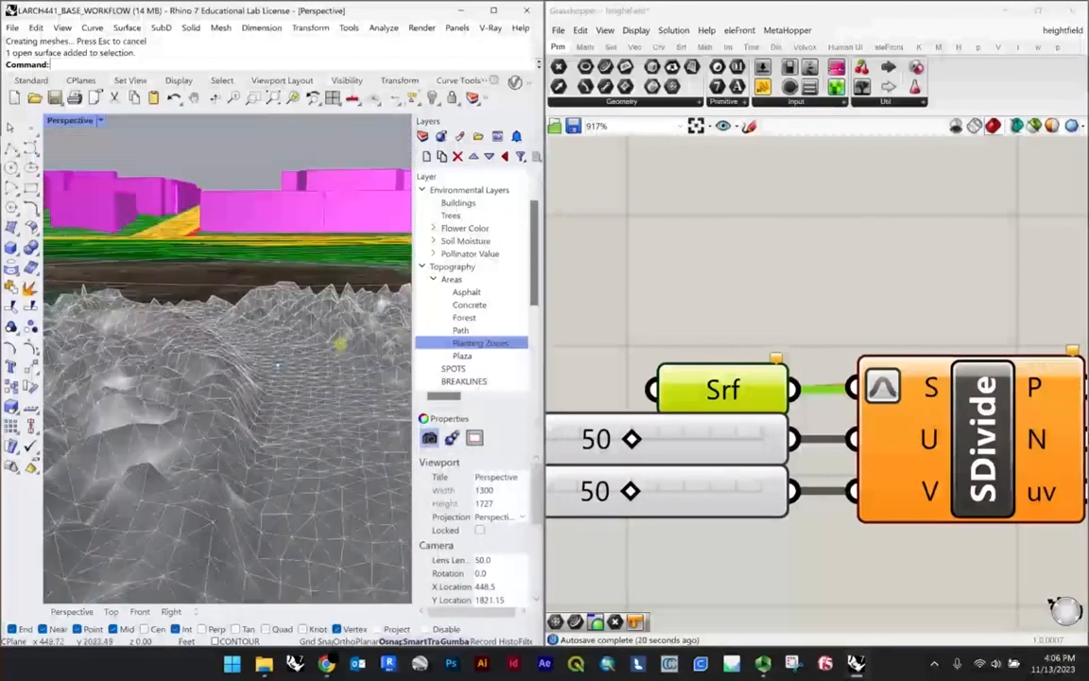
scroll(300, 338, down, 4)
scroll(255, 349, up, 4)
mouse_move(252, 348)
right_down()
mouse_move(280, 371)
mouse_move(272, 439)
mouse_move(246, 445)
mouse_move(267, 418)
mouse_move(258, 348)
mouse_move(265, 353)
right_up()
Step: Move one vertex at the baked mesh's border onto the edge of the plaza surface
scroll(274, 379, down, 5)
right_drag(181, 475, 242, 332)
scroll(271, 435, down, 3)
scroll(198, 399, up, 5)
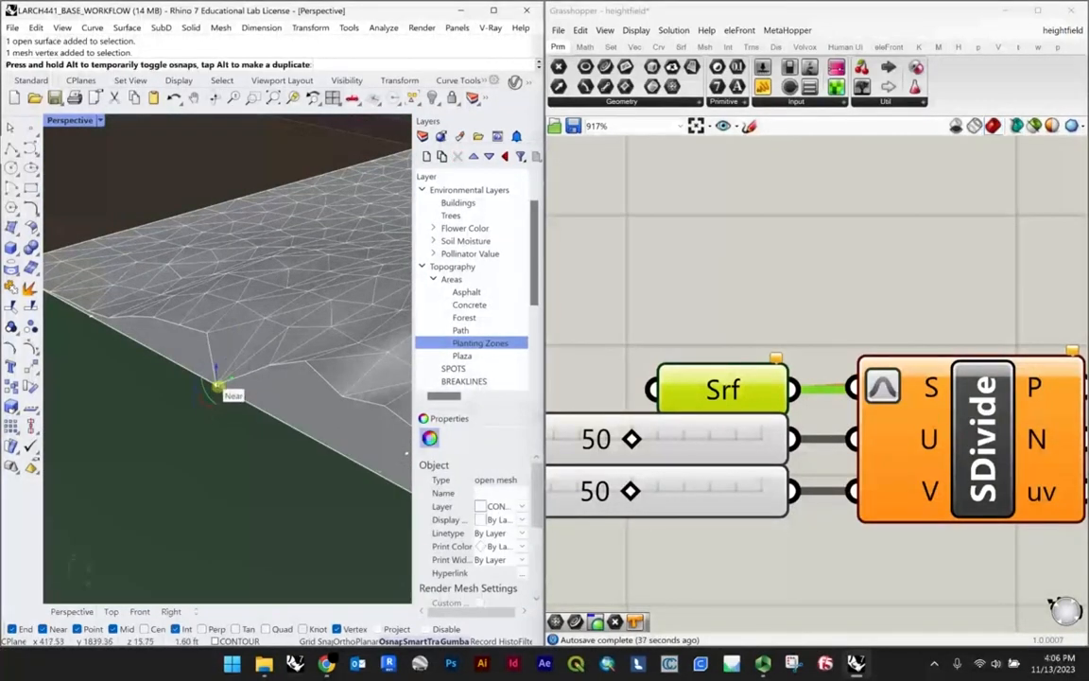
click(281, 390)
click(273, 374)
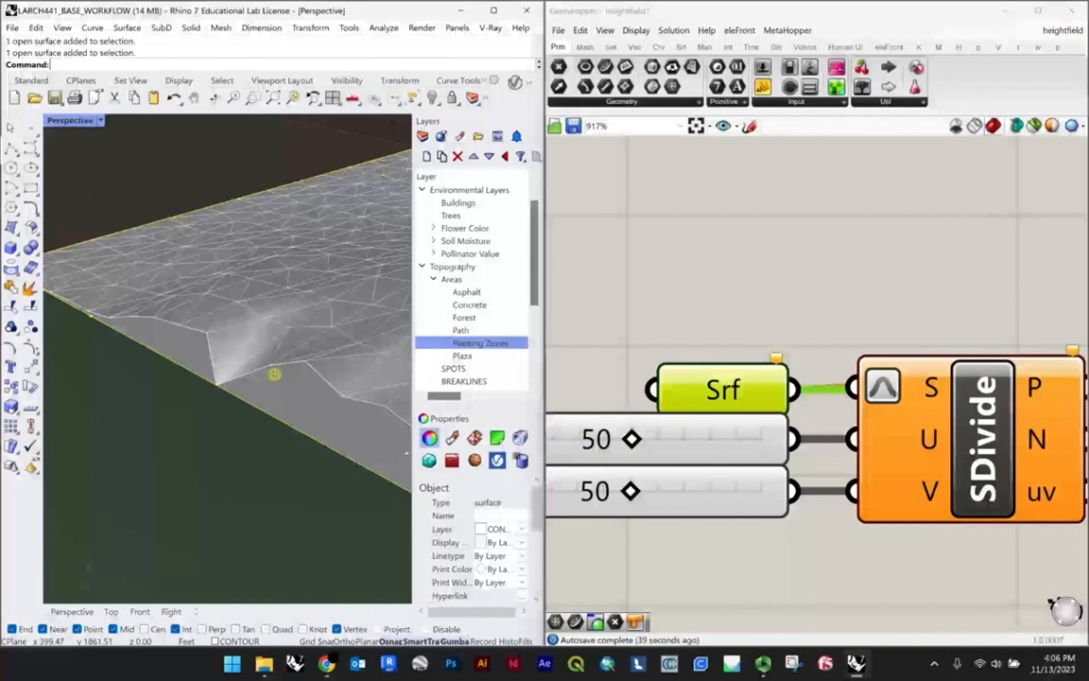
right_drag(288, 397, 251, 428)
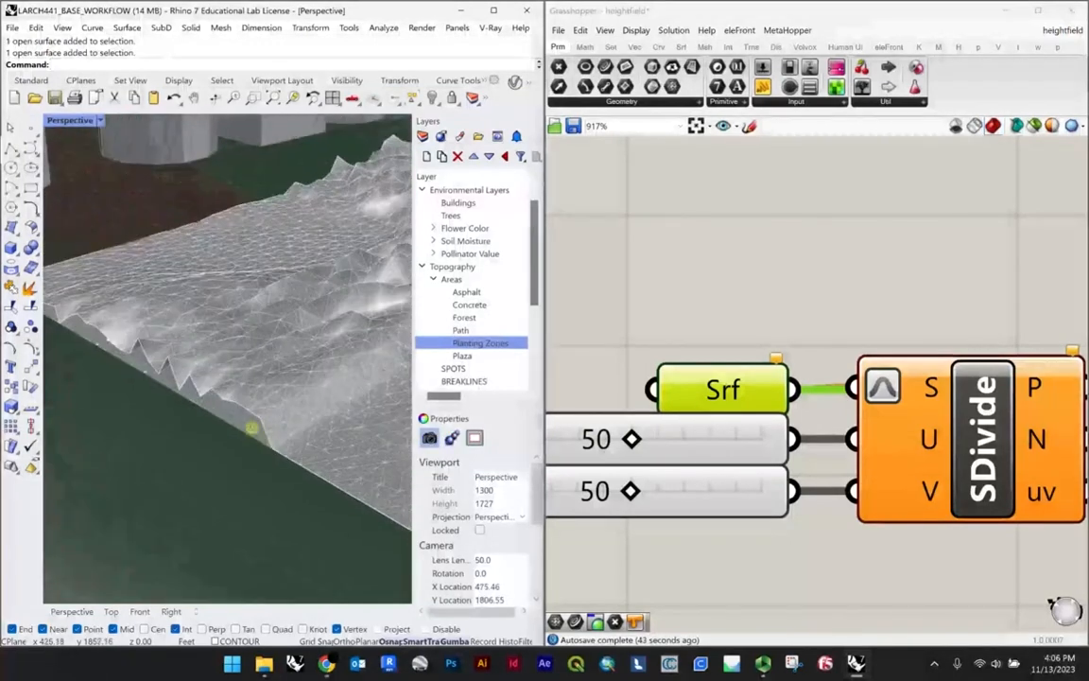
Step: Contour the baked mesh along a vertical direction picked in the Front view, with 0.25 between contours
right_drag(136, 345, 270, 371)
scroll(269, 370, up, 3)
click(282, 386)
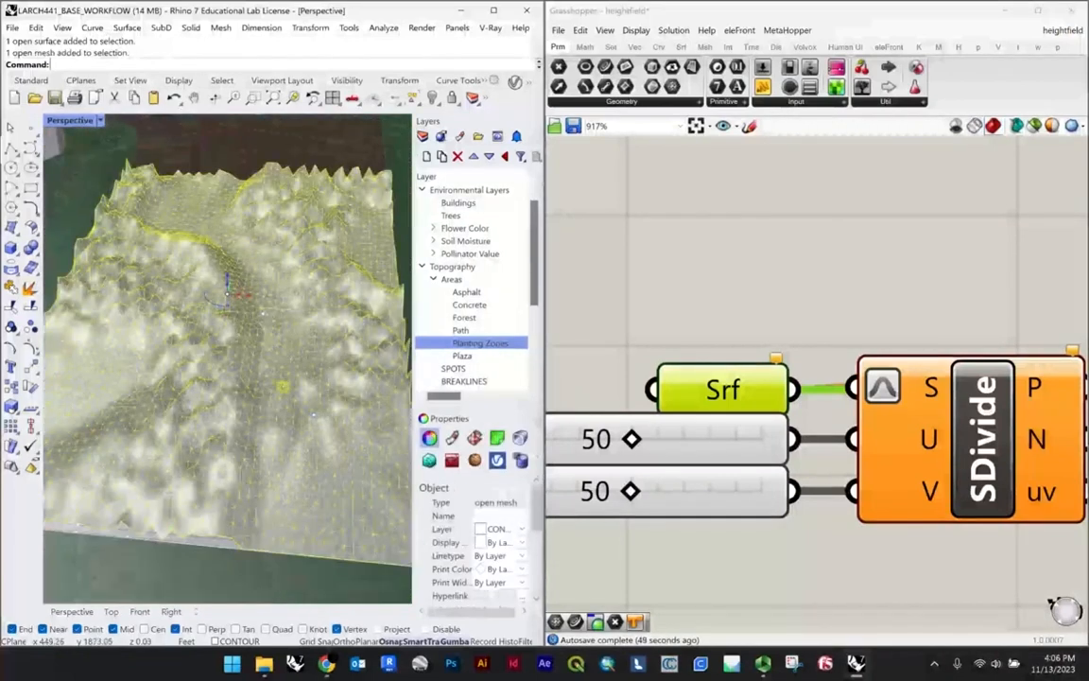
double_click(75, 121)
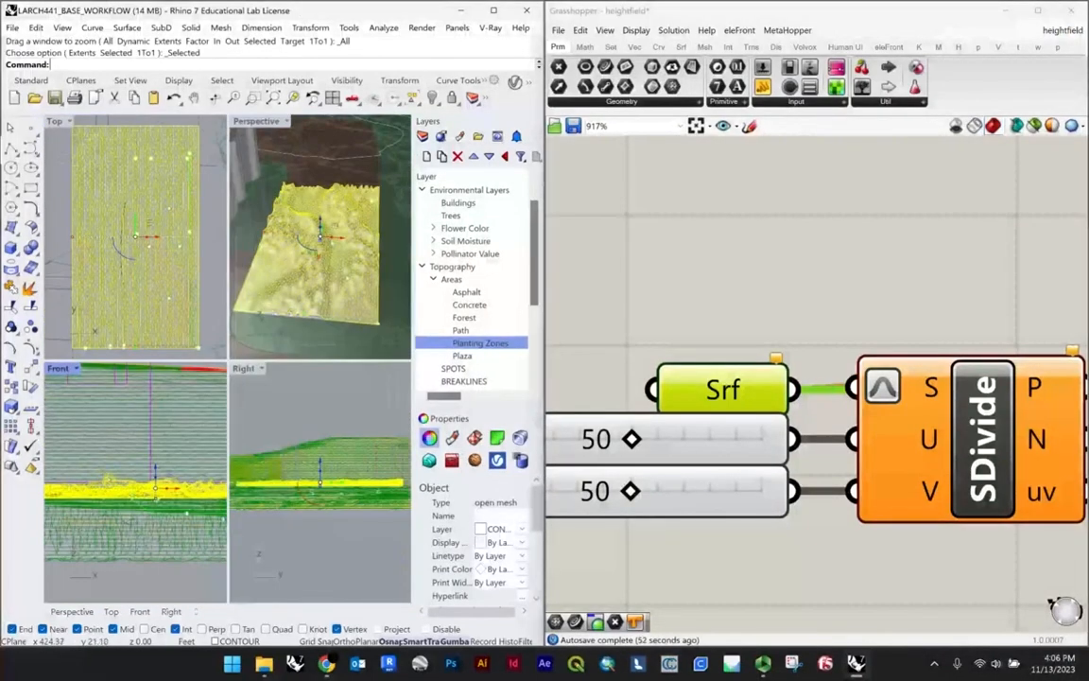
text(Contour)
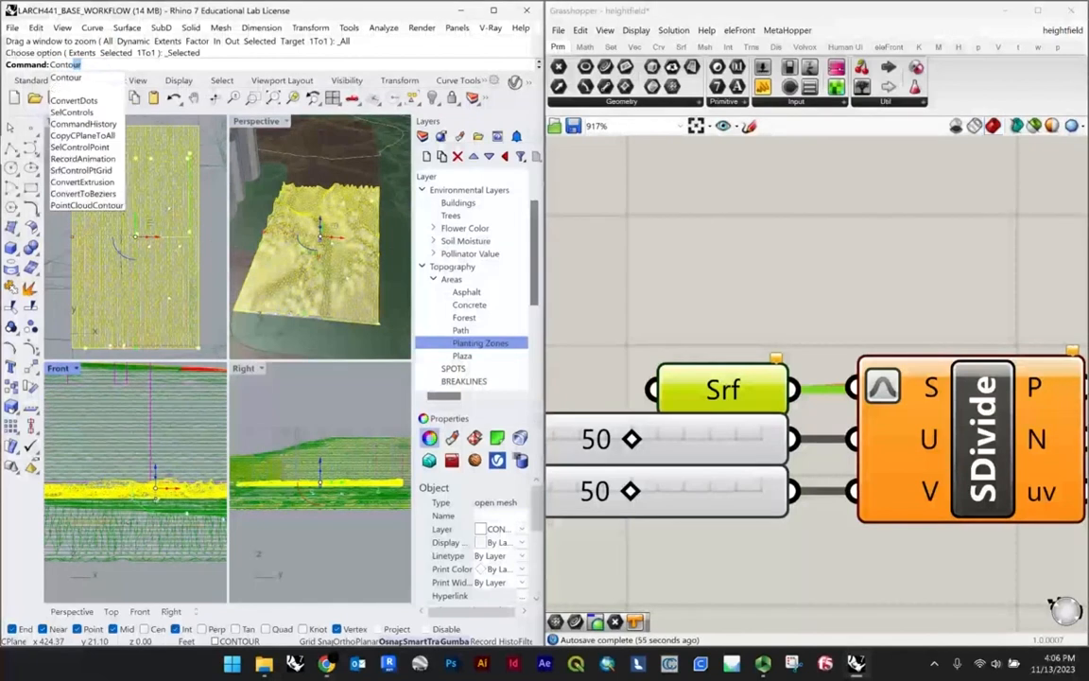
key(Return)
scroll(134, 574, down, 5)
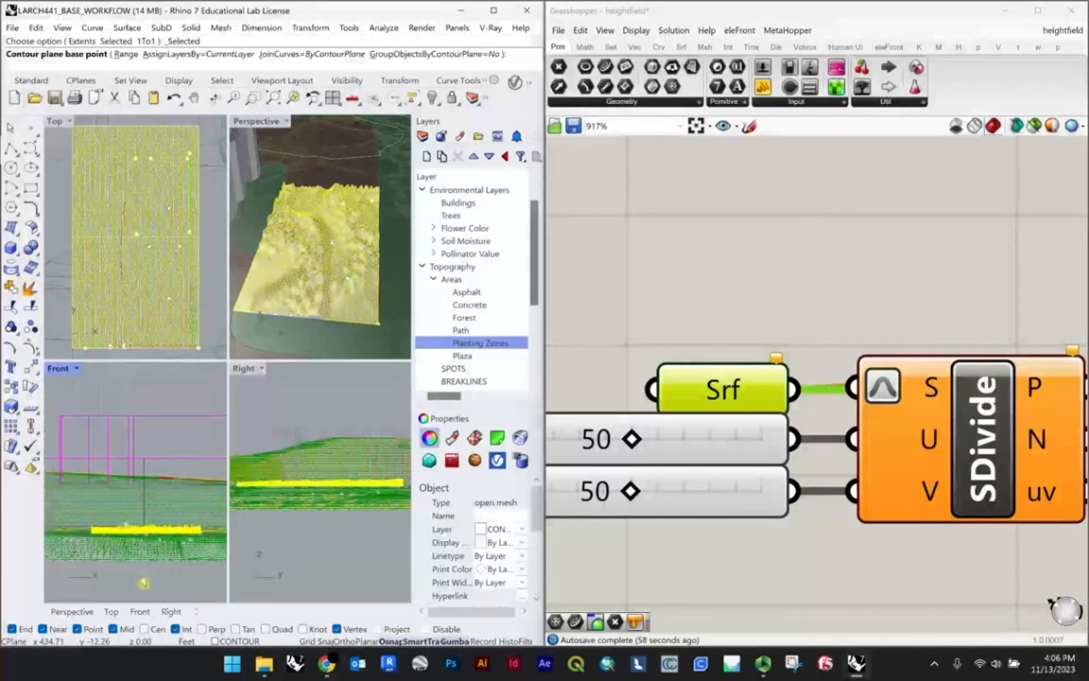
click(144, 582)
click(144, 428)
text(.2)
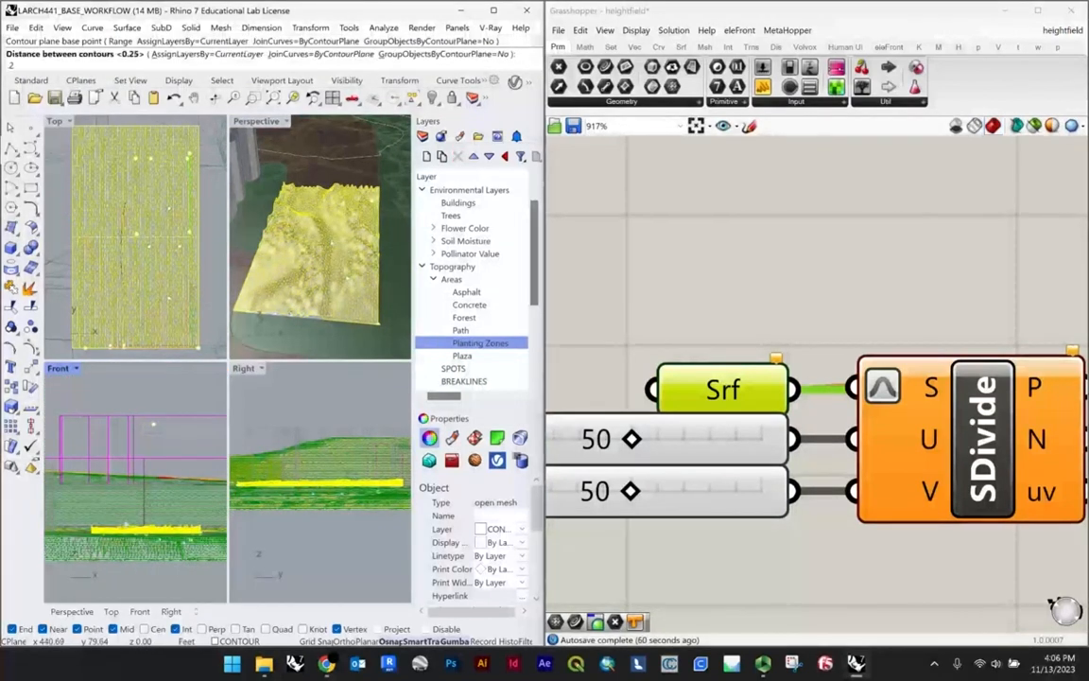
text(5)
key(Return)
Step: Examine the new contour curves on the terrain in enlarged Perspective and Top views
double_click(254, 121)
scroll(256, 379, up, 5)
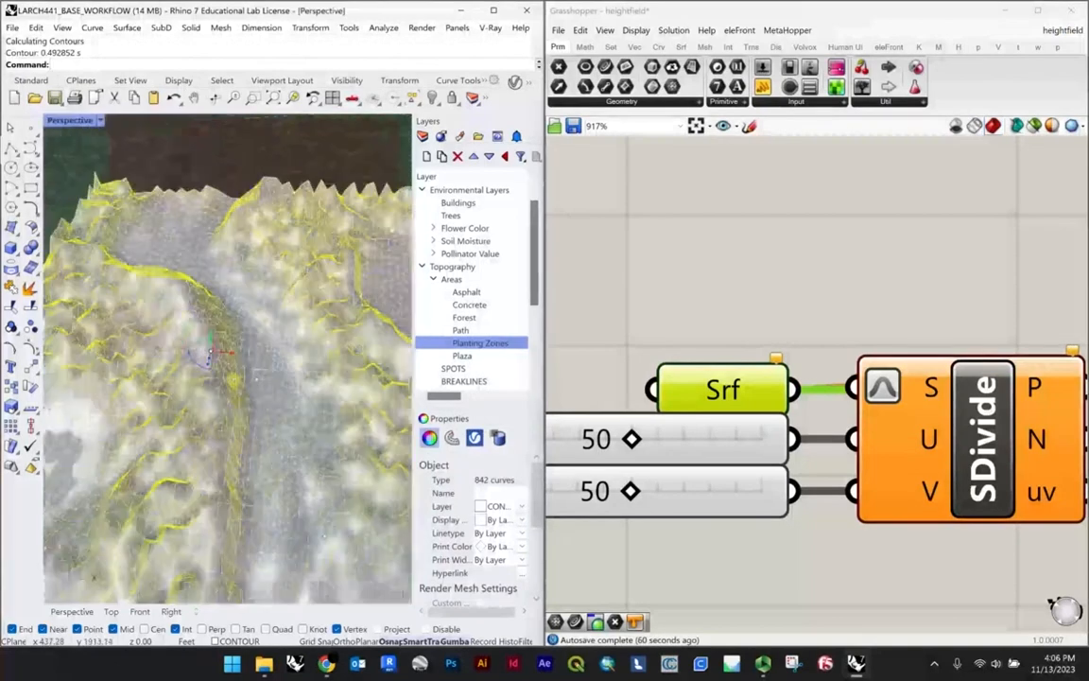
right_drag(210, 355, 206, 283)
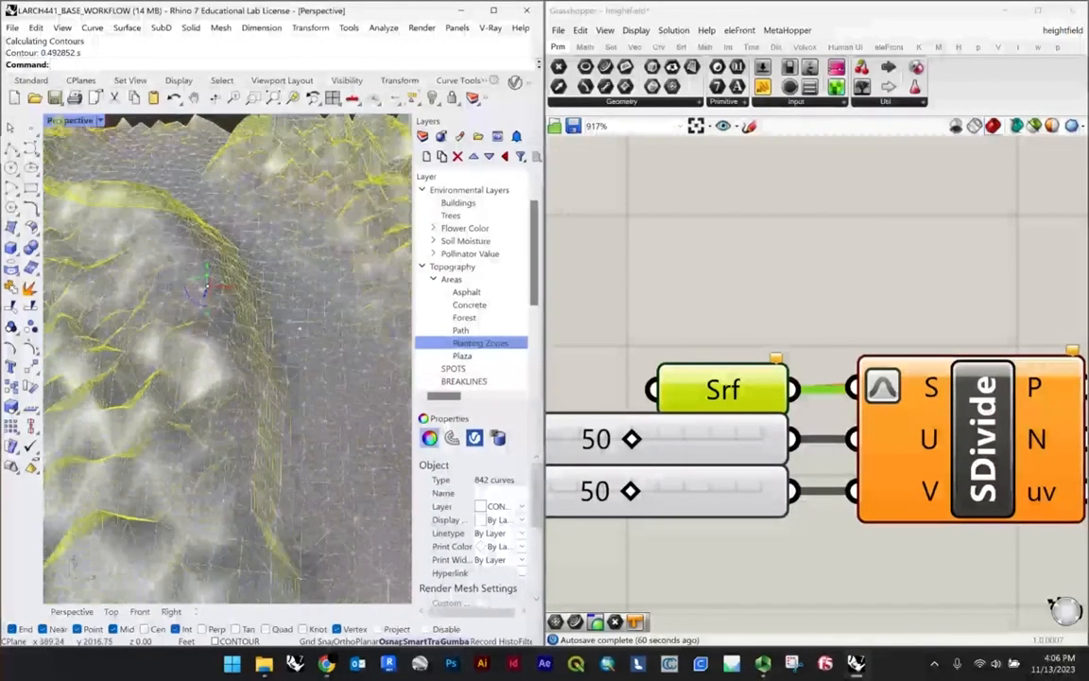
double_click(59, 122)
double_click(57, 121)
scroll(151, 326, up, 7)
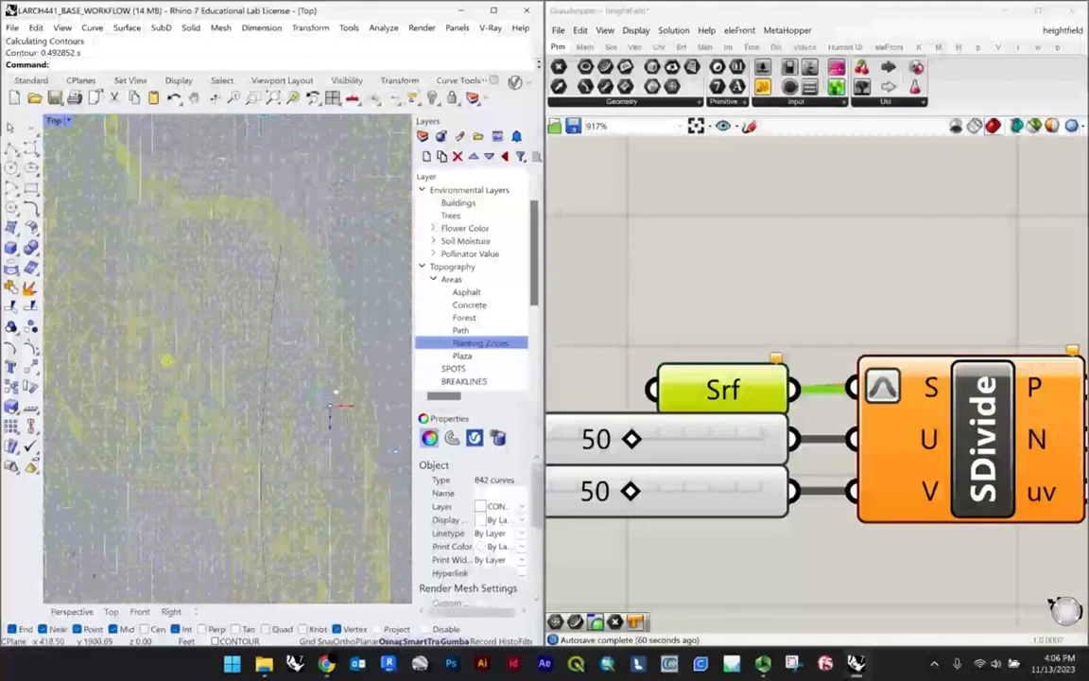
Step: Isolate the contour curves, deselect them, and take a closer look at their pattern in plan
scroll(166, 360, down, 8)
text(isolate)
key(Return)
key(Escape)
scroll(180, 365, up, 8)
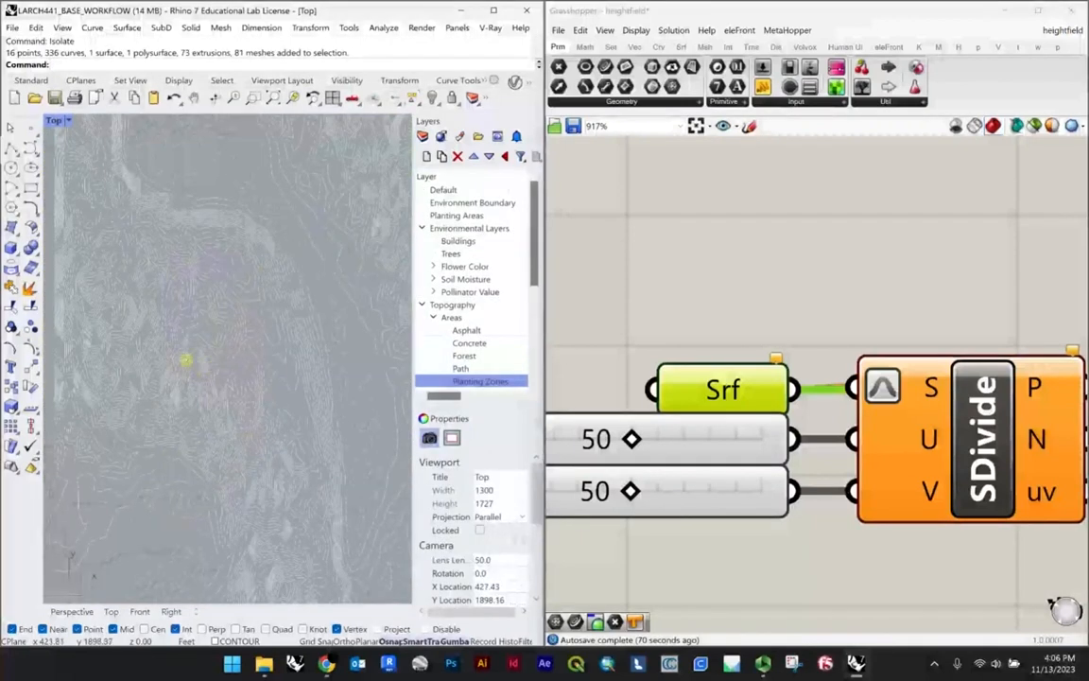
Step: Prune the isolated contour pattern in plan by deleting successive groups of short stray curves across the terrain area
right_drag(185, 359, 281, 379)
drag(56, 276, 377, 419)
key(Delete)
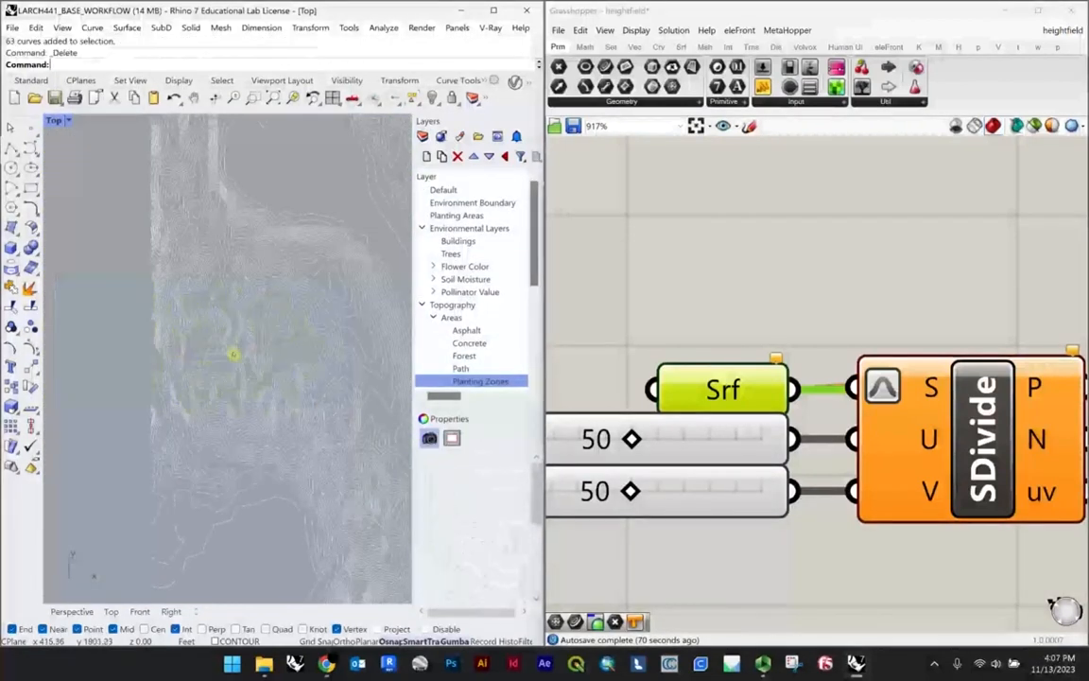
drag(356, 299, 356, 301)
key(Delete)
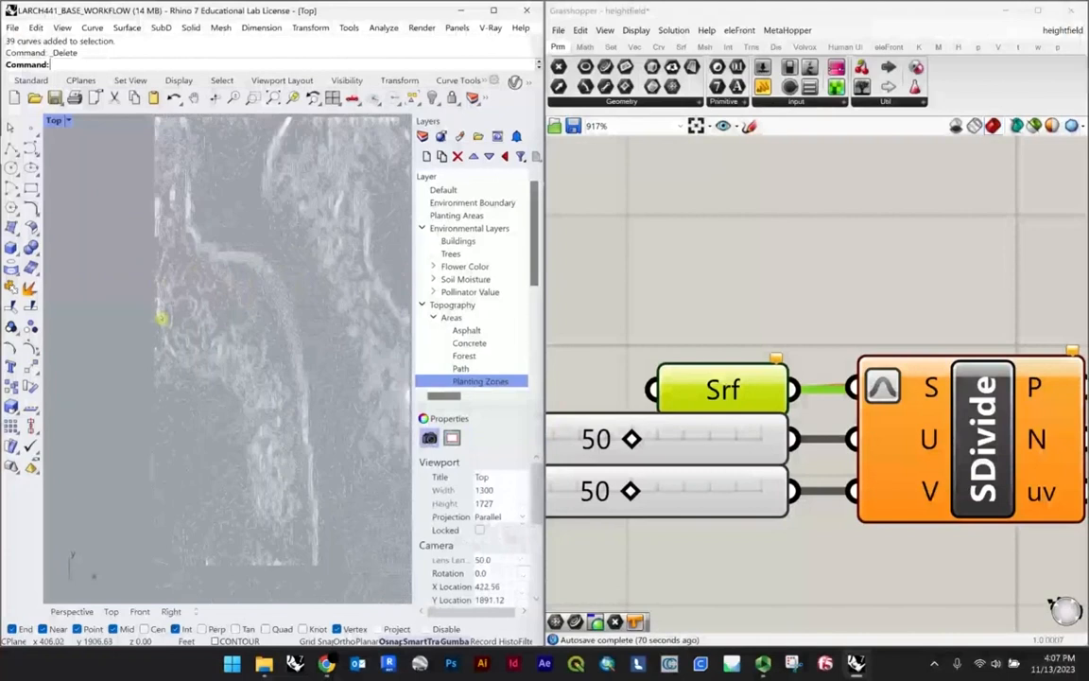
right_drag(103, 275, 100, 268)
key(Delete)
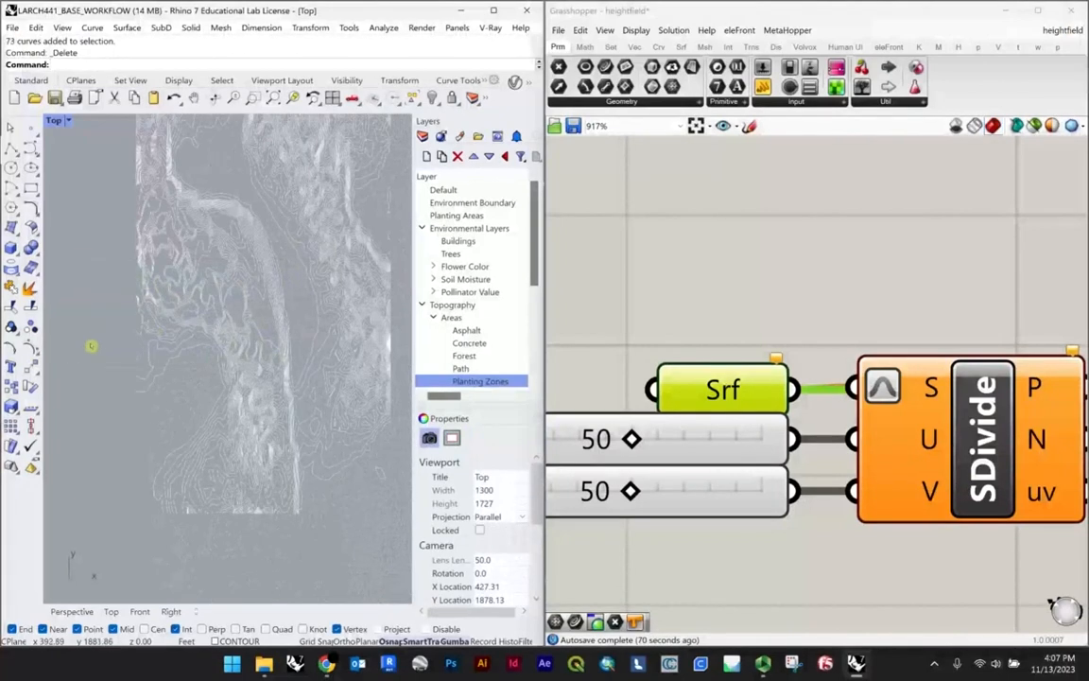
drag(88, 310, 370, 459)
key(Delete)
right_drag(341, 397, 308, 468)
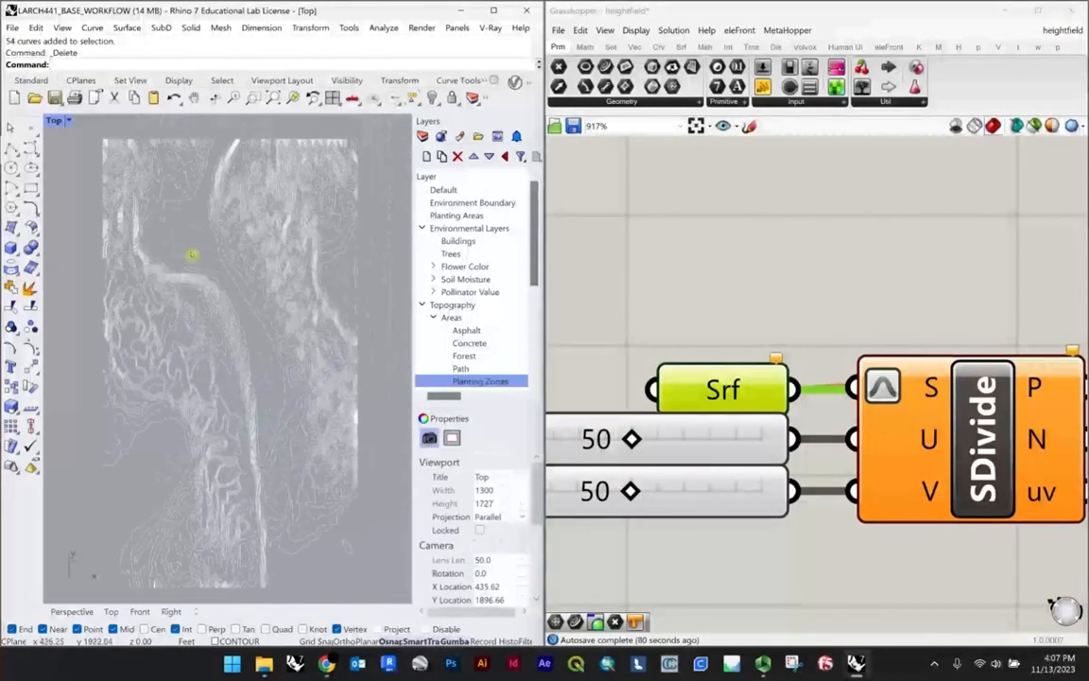
drag(383, 322, 384, 322)
key(Delete)
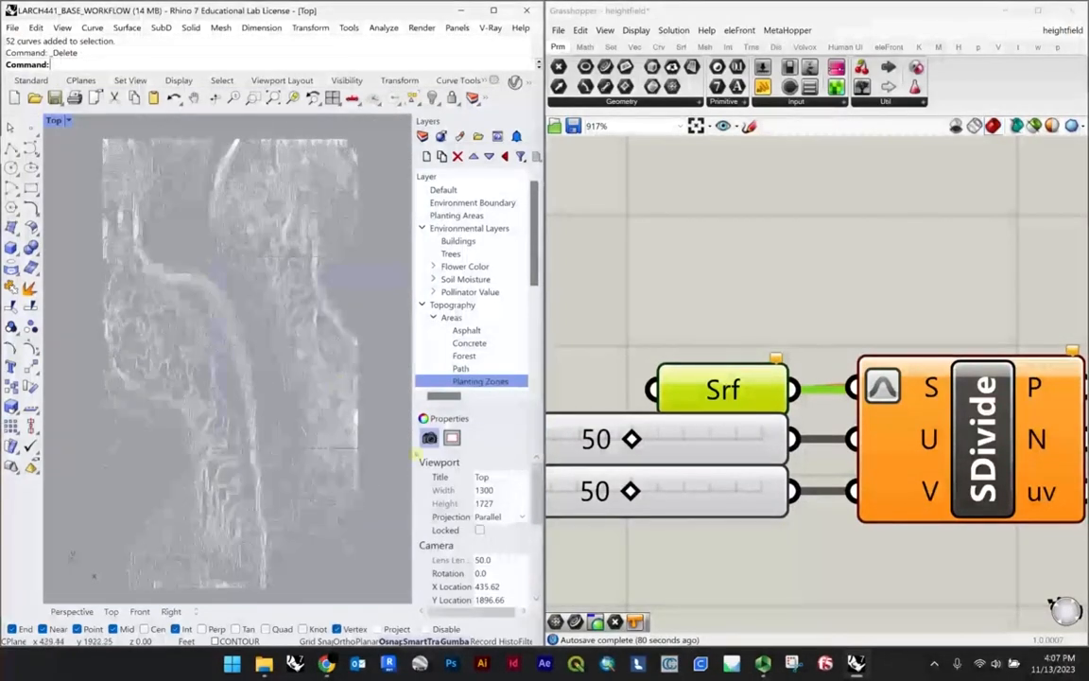
drag(416, 454, 417, 454)
key(Delete)
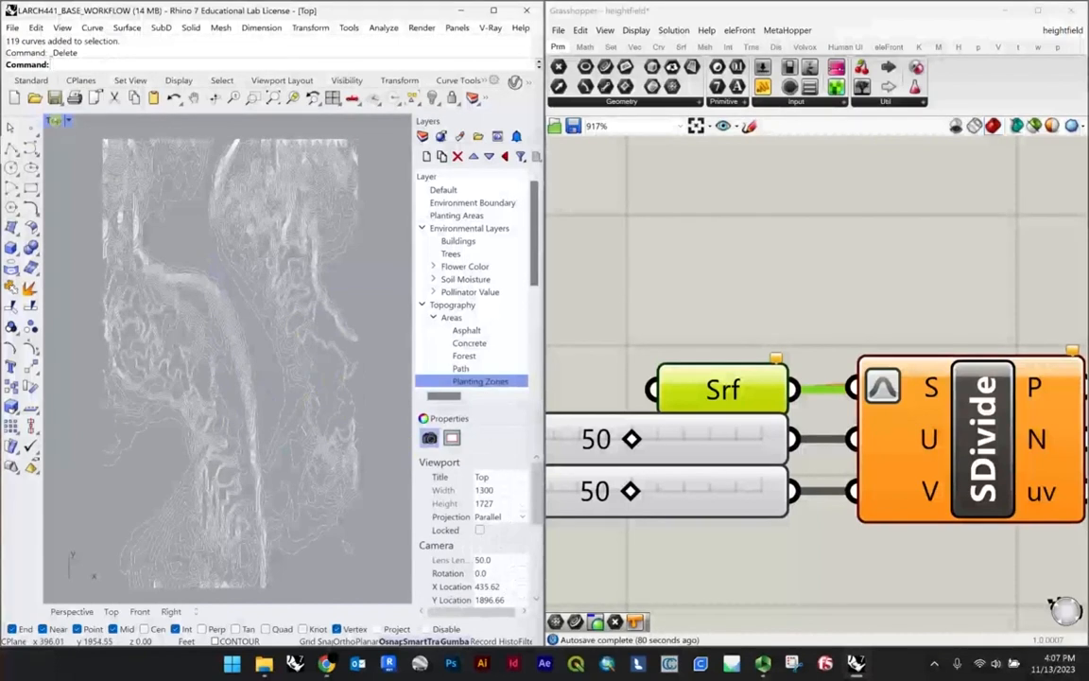
Step: Select all the remaining contour curves in the Perspective view and delete them
double_click(56, 121)
double_click(260, 121)
scroll(294, 286, down, 3)
right_drag(324, 281, 344, 442)
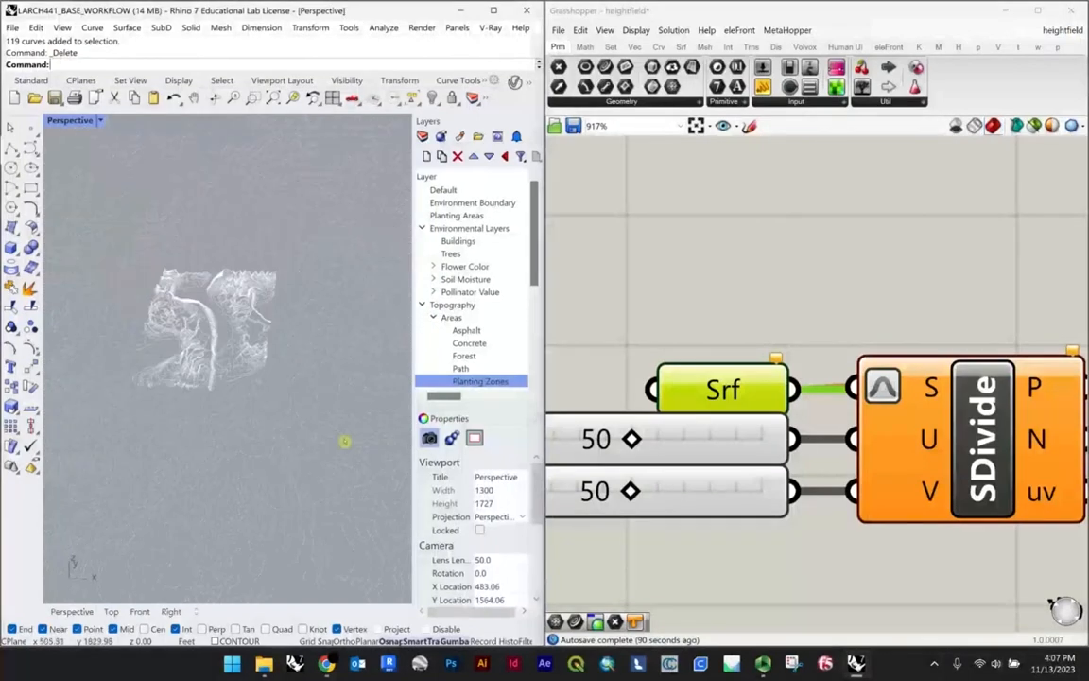
drag(344, 442, 71, 222)
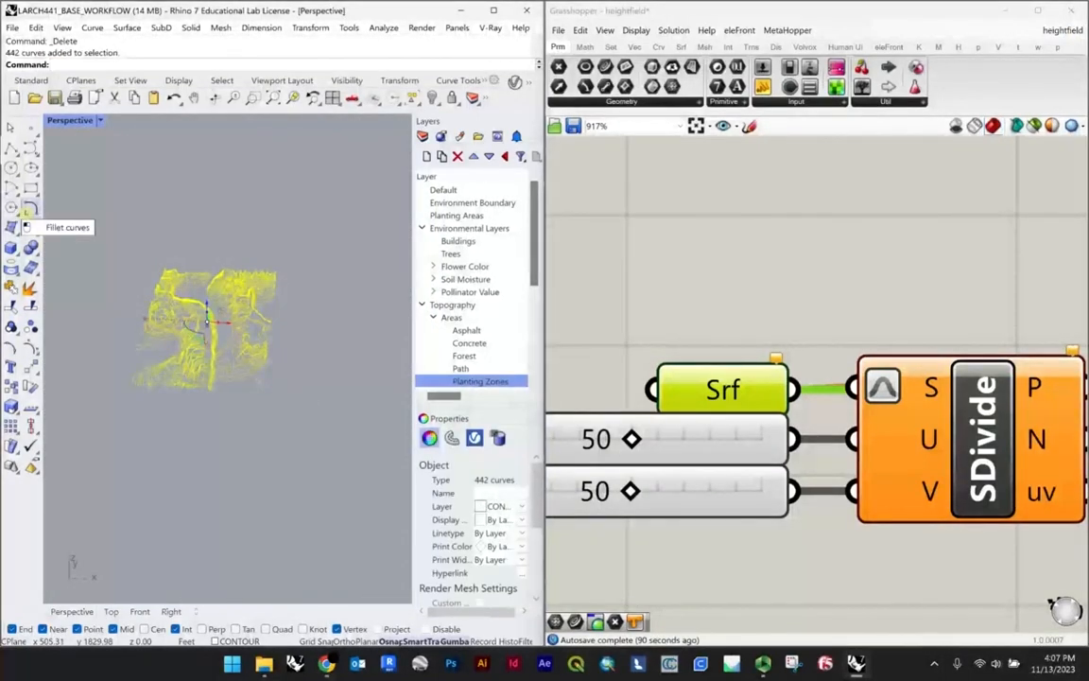
key(Delete)
Step: Show the hidden site objects again and delete the baked terrain mesh over the plaza
key(Return)
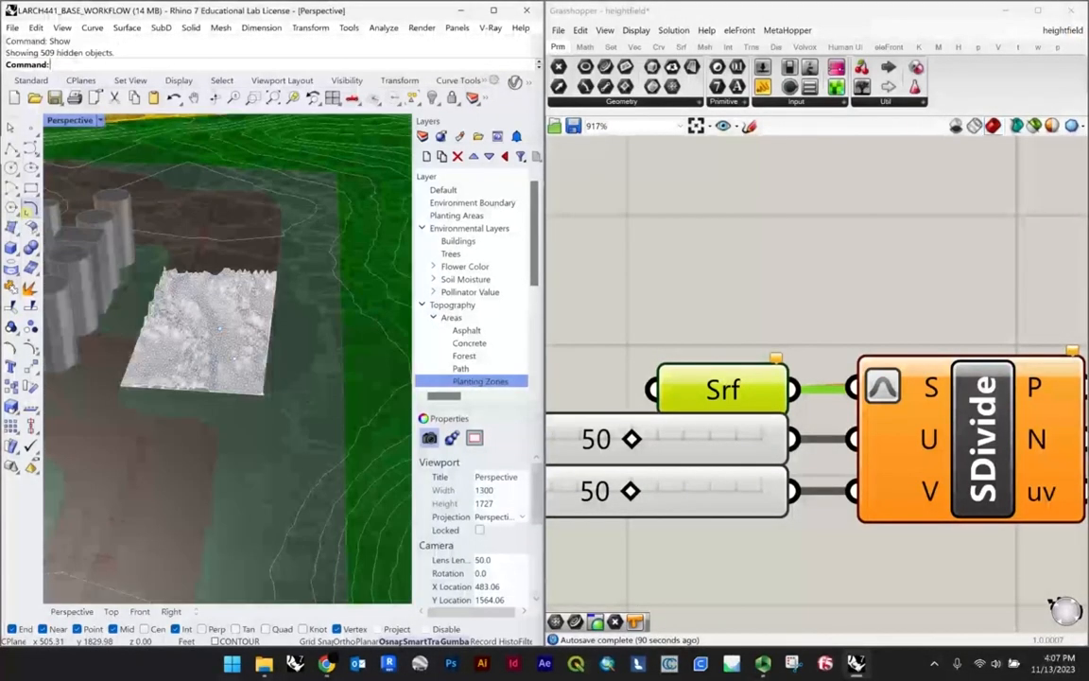
click(241, 315)
key(Delete)
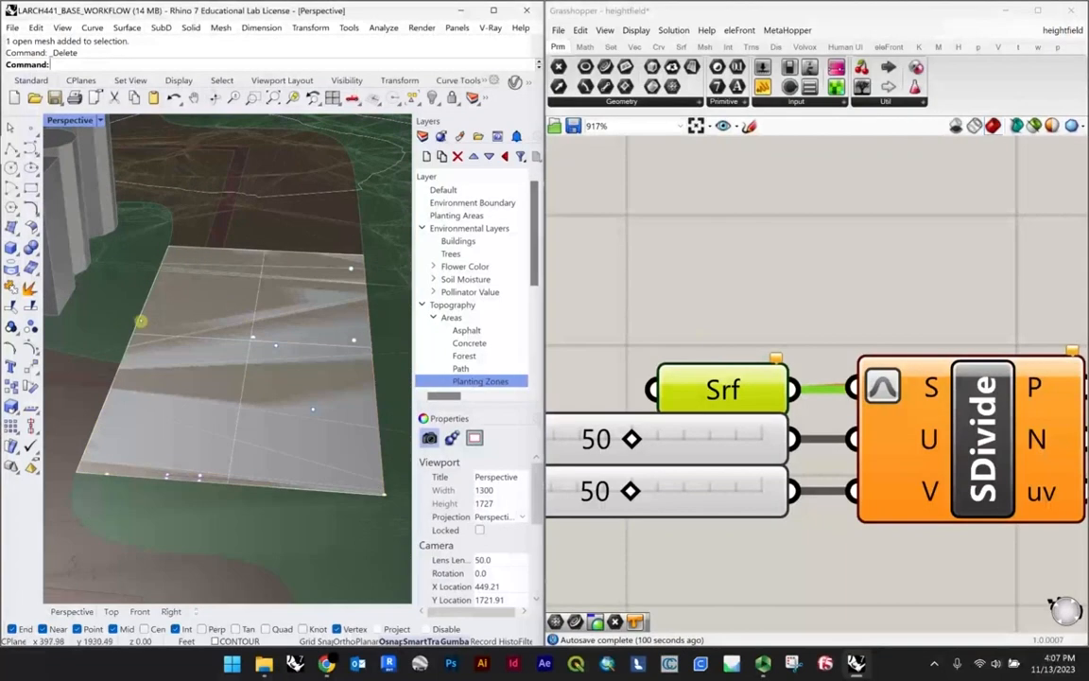
Step: Assign the rectangular plaza surface to the Srf parameter that feeds the surface division
click(140, 321)
click(170, 354)
click(192, 249)
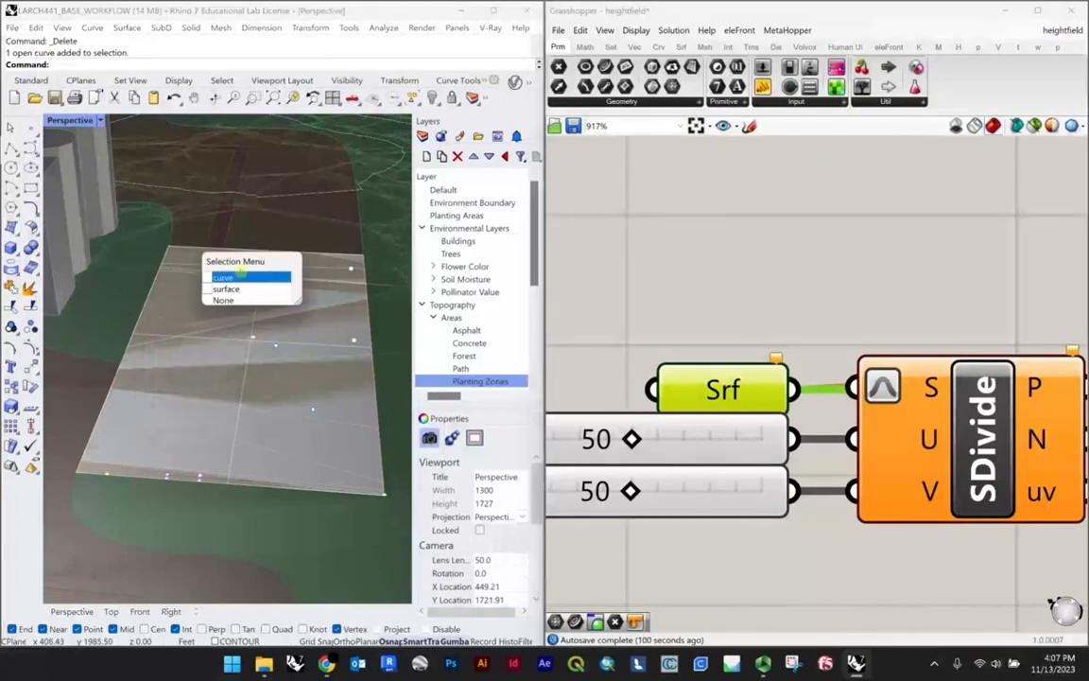
click(233, 275)
scroll(228, 283, down, 4)
click(286, 338)
click(321, 365)
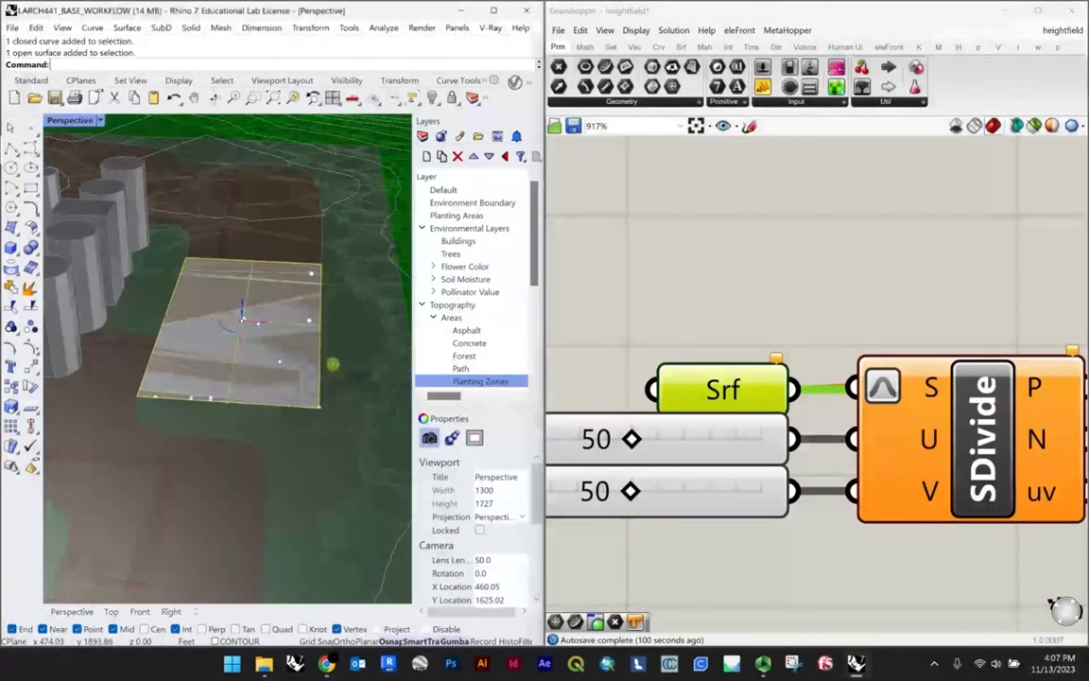
right_click(731, 383)
click(813, 553)
scroll(233, 329, up, 2)
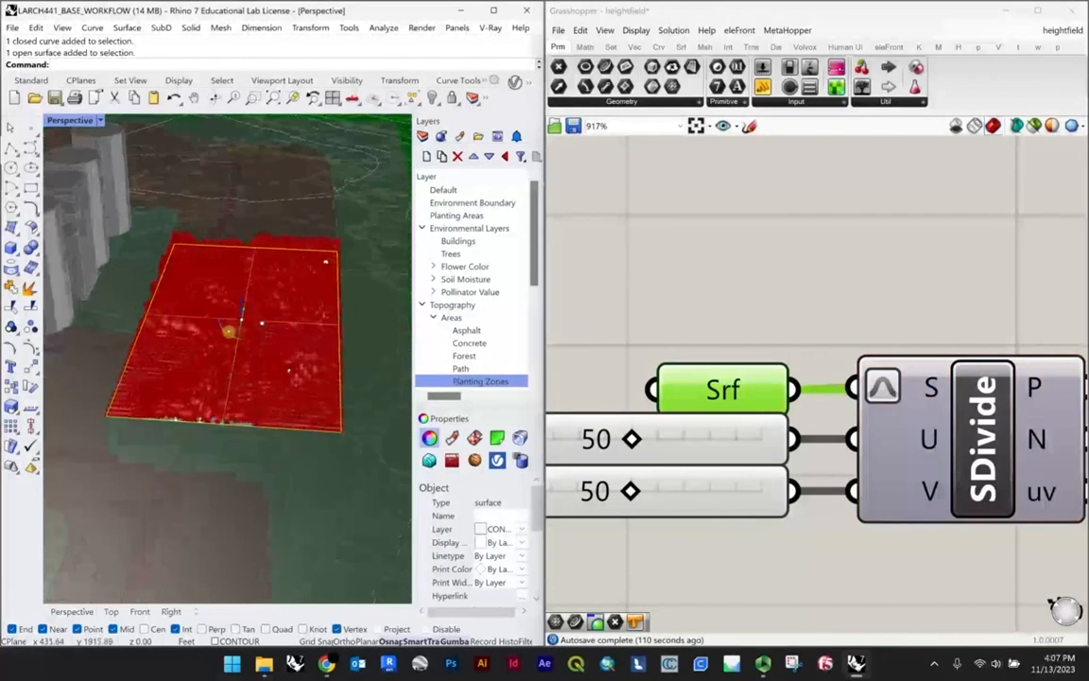
Step: Replace the image in the Image Sampler with the other greyscale gradient pattern from the A5 folder
scroll(231, 327, down, 7)
scroll(770, 340, down, 5)
right_drag(955, 372, 702, 357)
scroll(806, 369, up, 4)
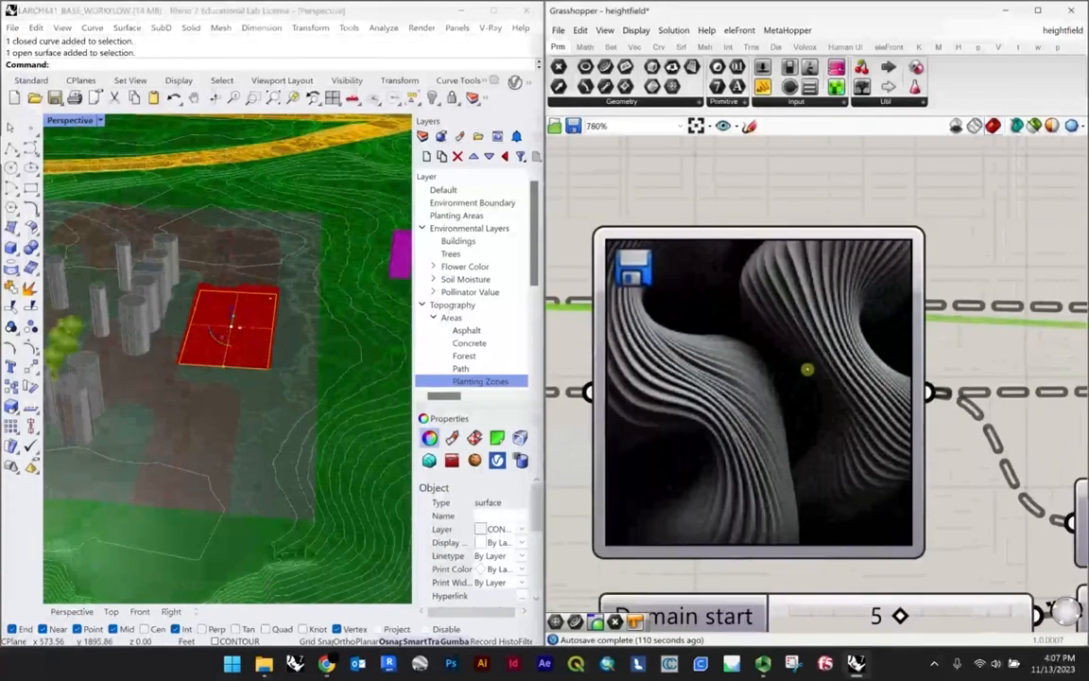
right_click(805, 369)
click(855, 489)
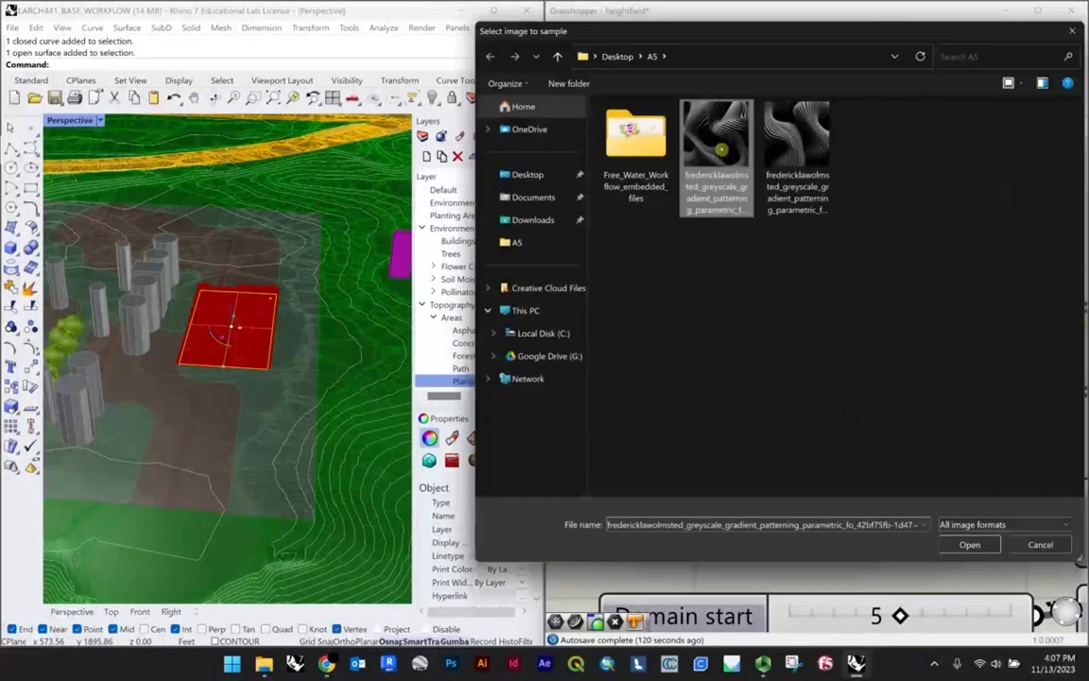
click(967, 610)
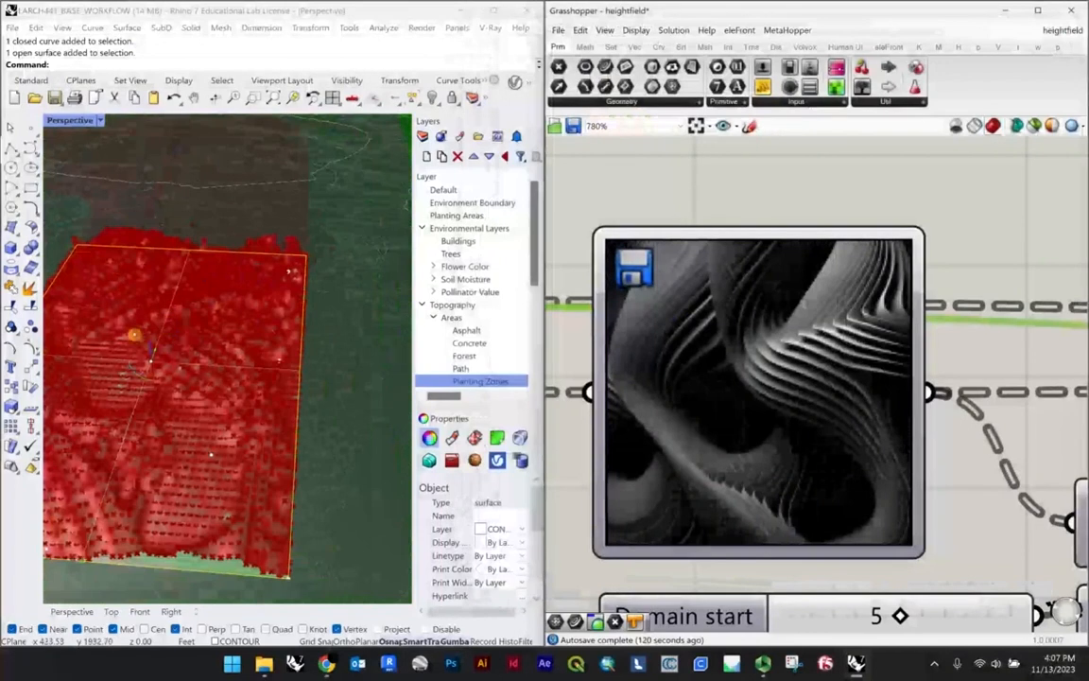
Step: Bake the smoothed mesh from the Mesh parameter after MSmooth into the Rhino model
scroll(142, 335, up, 2)
scroll(179, 337, down, 5)
scroll(273, 384, up, 5)
right_drag(166, 382, 241, 379)
scroll(140, 362, up, 6)
scroll(264, 382, down, 2)
scroll(692, 366, down, 12)
right_drag(930, 389, 912, 397)
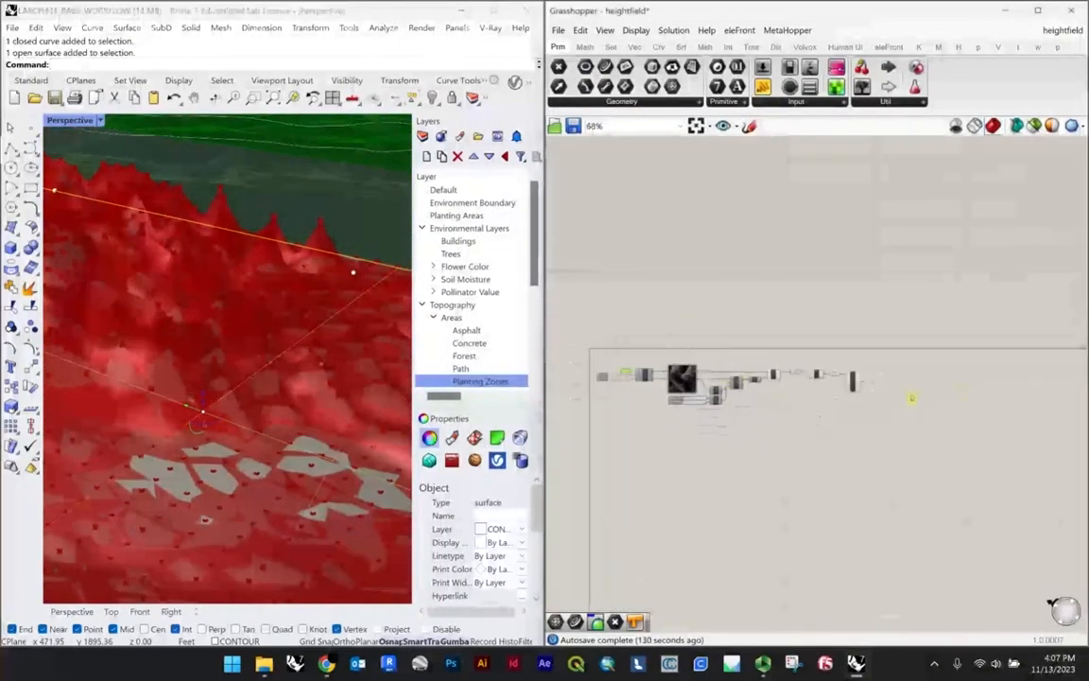
scroll(854, 382, up, 10)
click(855, 382)
click(970, 376)
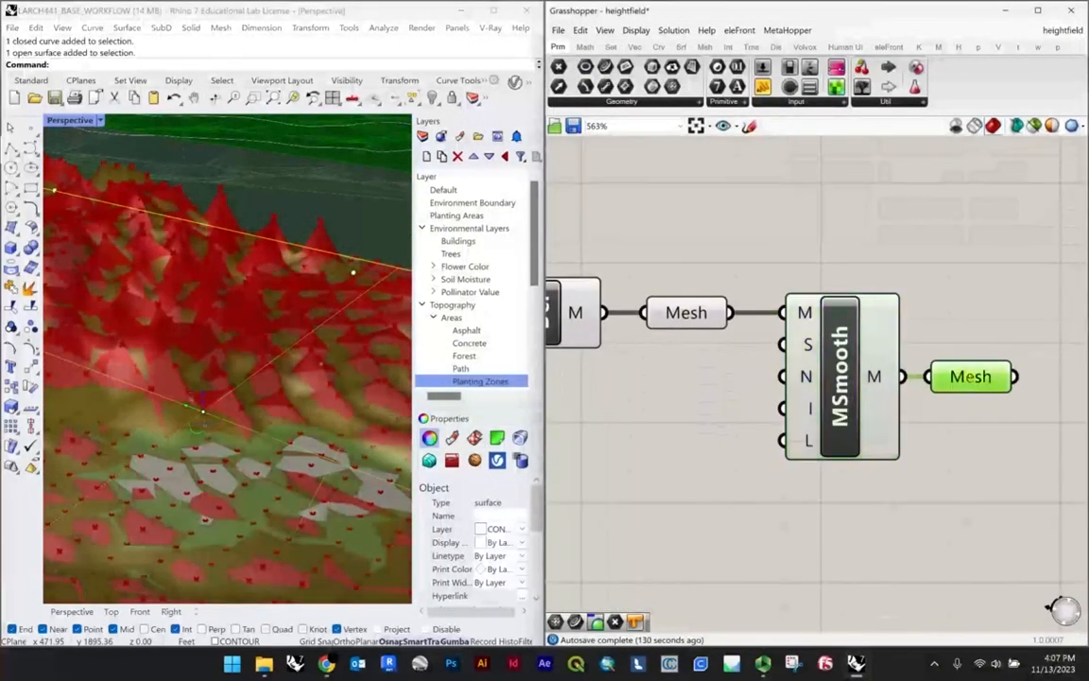
right_click(932, 379)
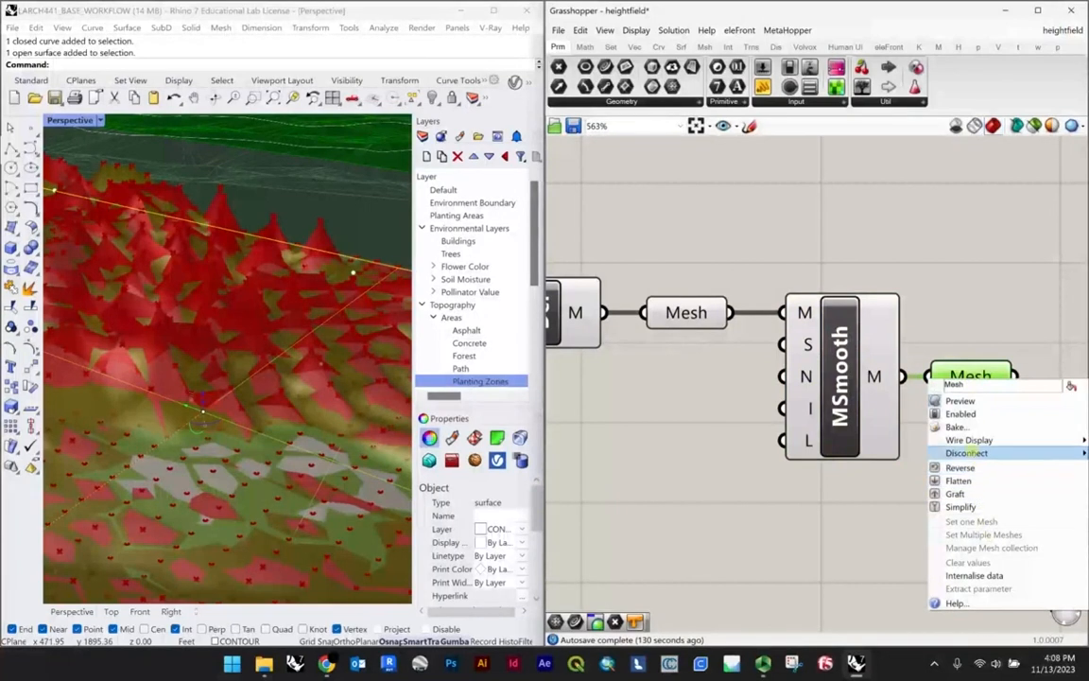
click(955, 426)
click(985, 556)
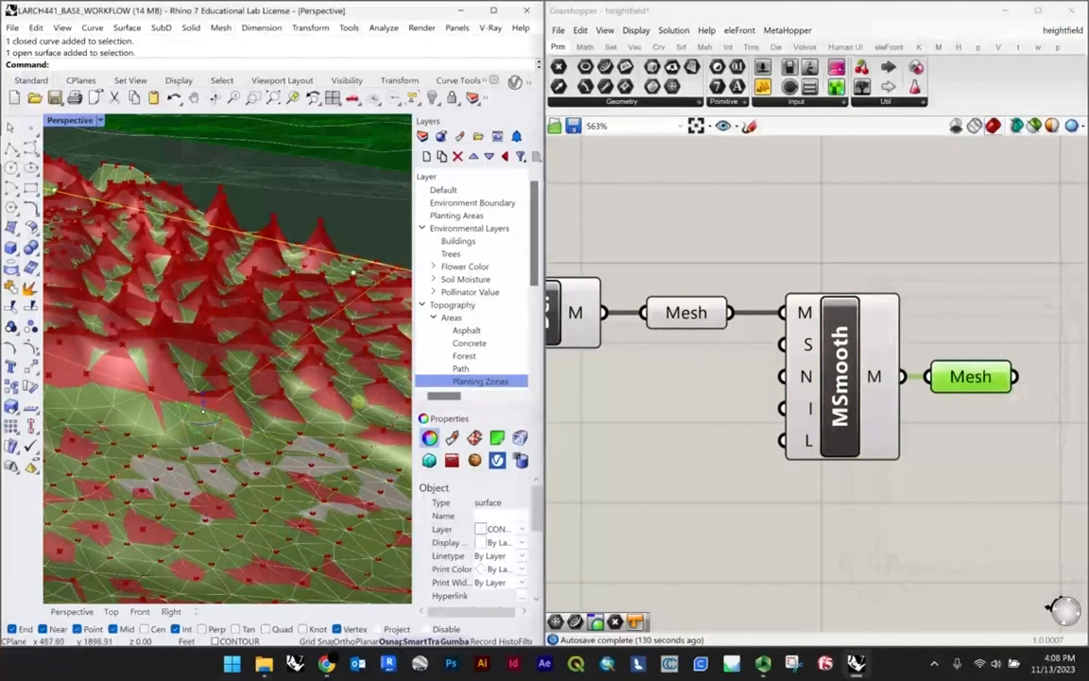
Step: Clear the stored surface from the Srf parameter feeding SDivide
click(748, 477)
scroll(875, 376, down, 9)
scroll(608, 388, up, 2)
right_drag(600, 387, 754, 380)
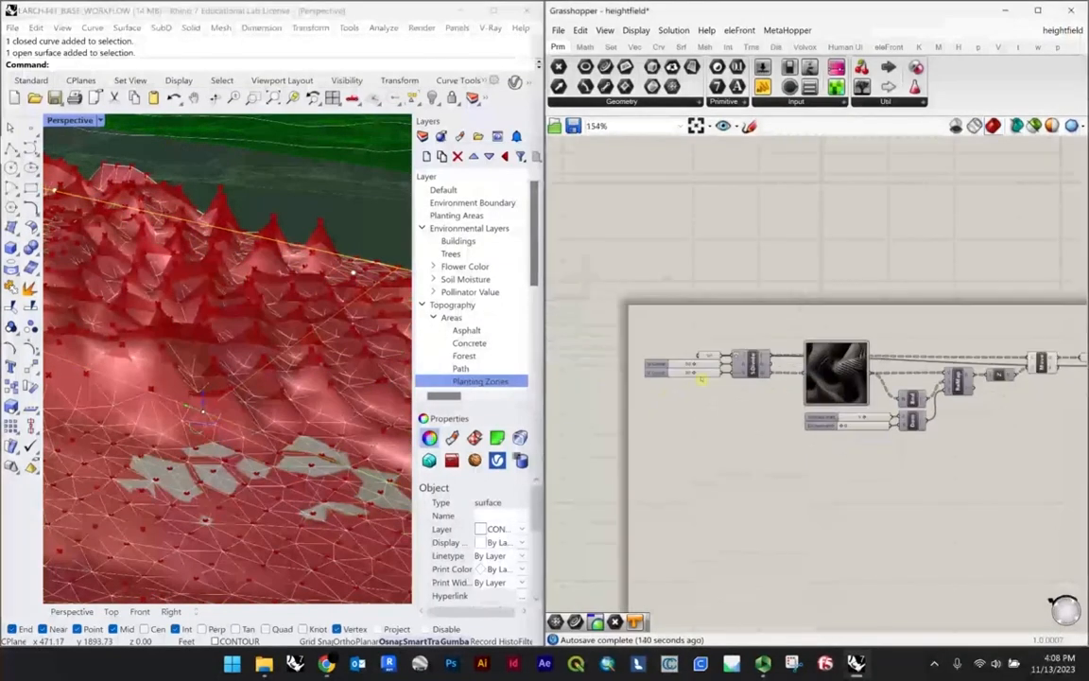
scroll(697, 371, up, 8)
right_click(770, 334)
click(814, 529)
Step: Delete the newly baked terrain mesh from the site model, keeping the flat plaza surface
scroll(209, 309, down, 8)
right_drag(209, 309, 219, 369)
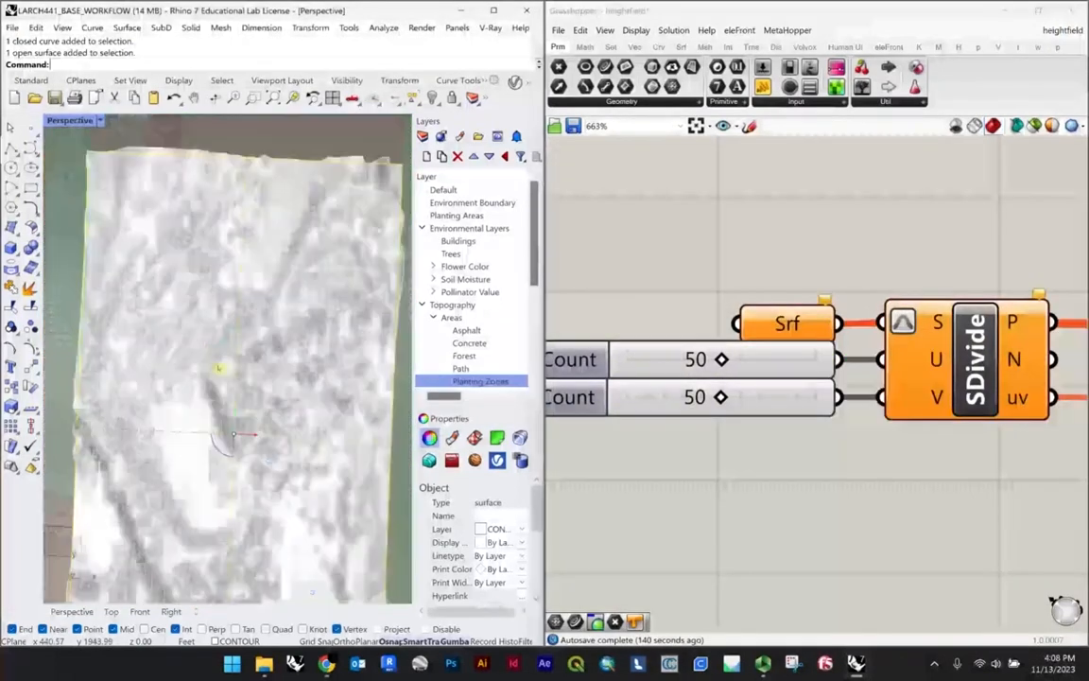
scroll(236, 388, down, 4)
scroll(233, 427, up, 6)
right_drag(232, 427, 332, 348)
scroll(332, 347, down, 4)
click(193, 366)
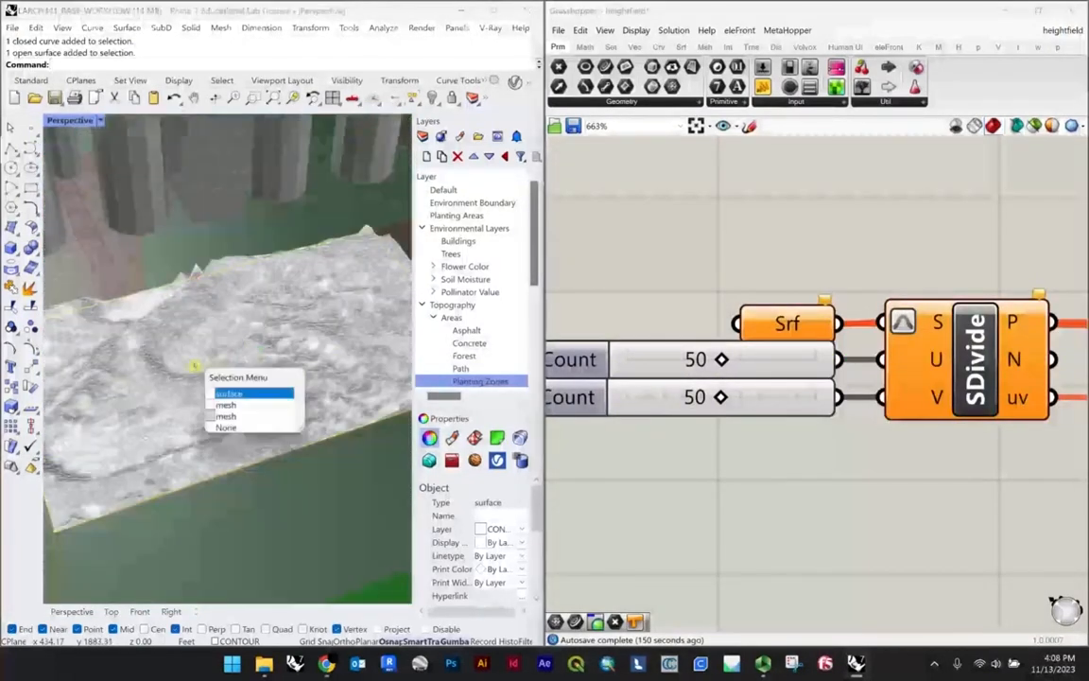
click(226, 404)
key(Delete)
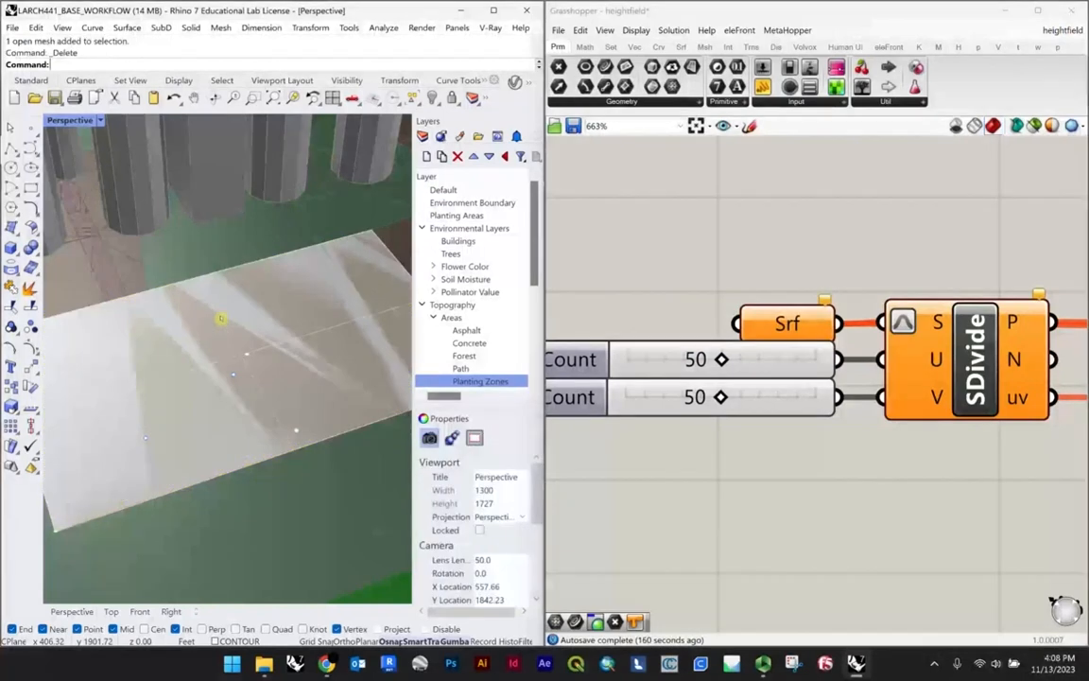
Step: Close the heightfield definition in Grasshopper and save its changes
scroll(169, 363, down, 2)
right_drag(169, 363, 200, 359)
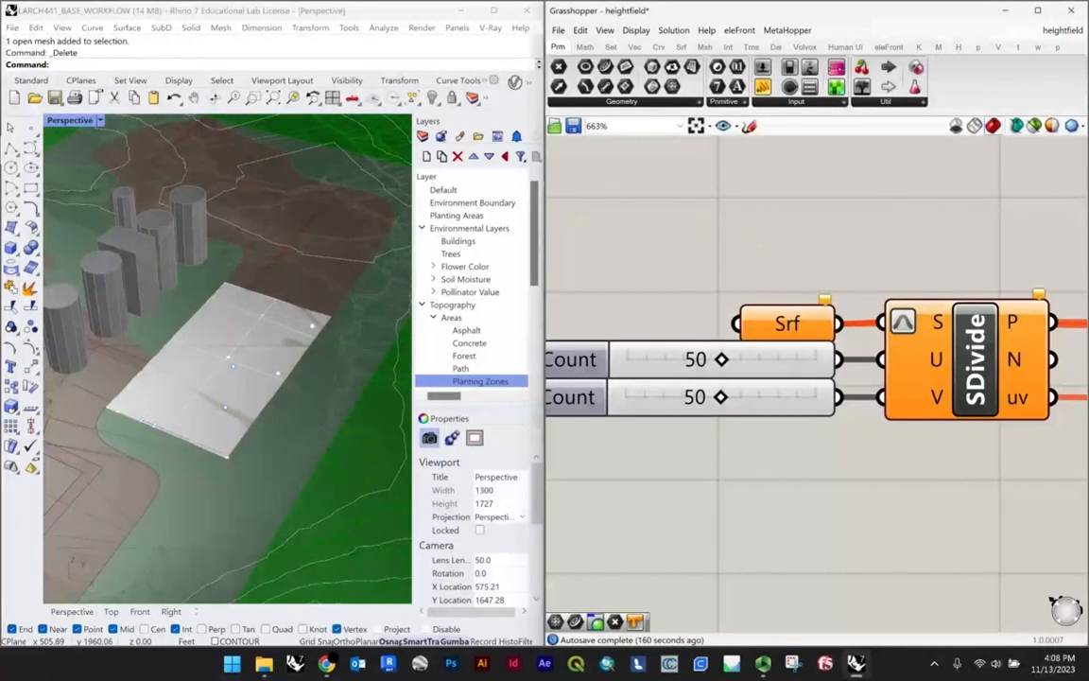
click(1050, 30)
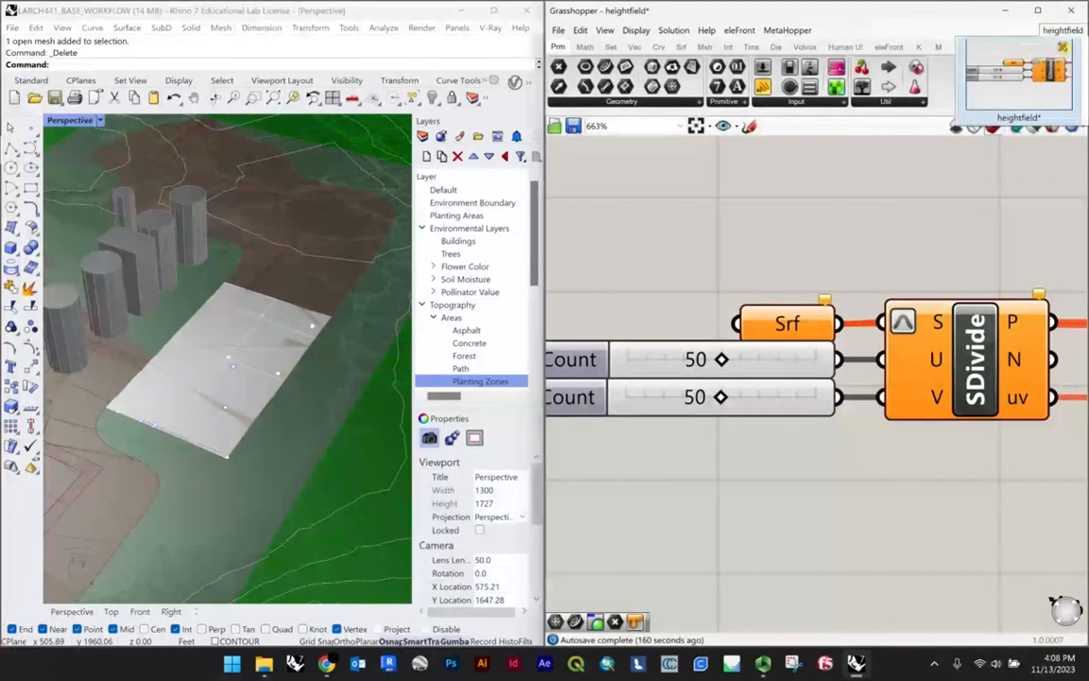
click(972, 46)
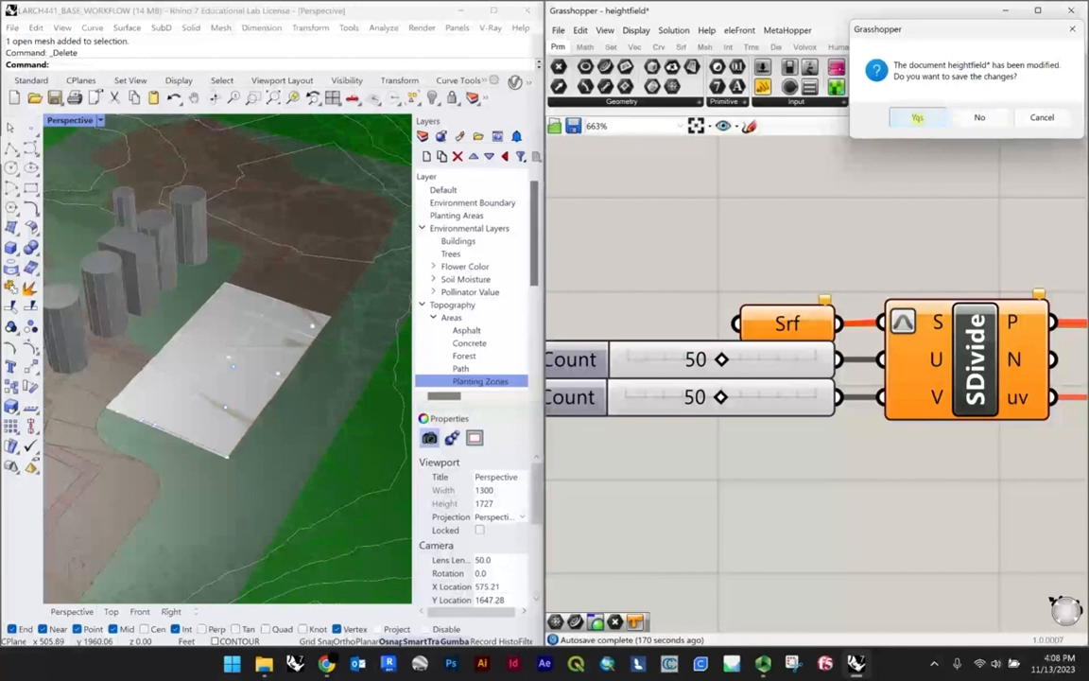
click(915, 117)
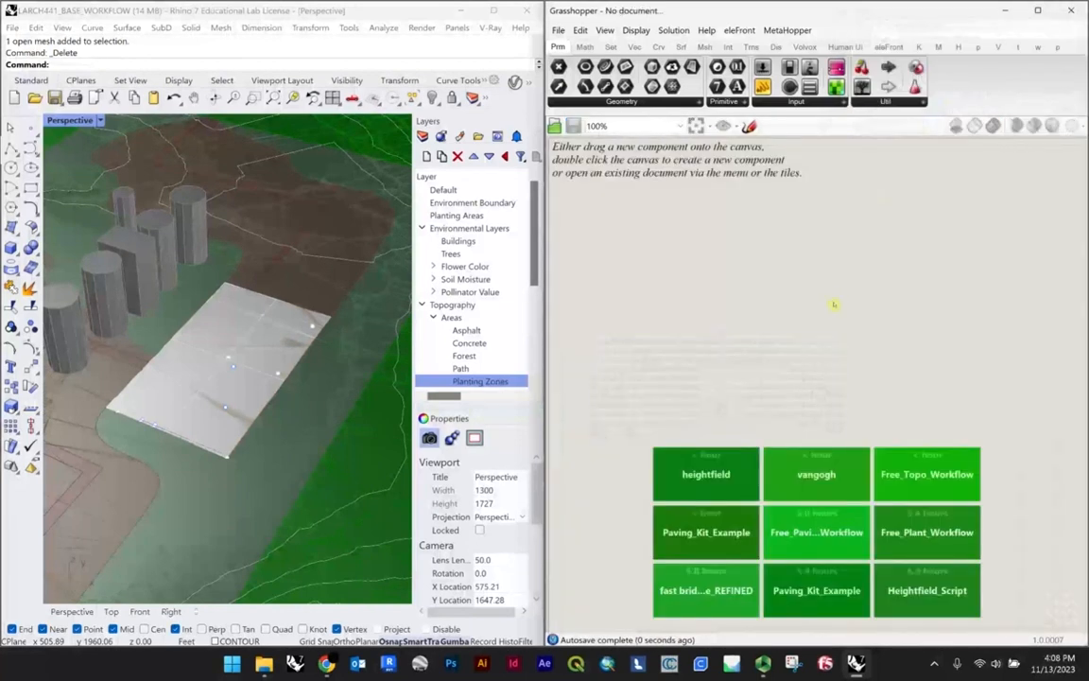
Step: Draw a degree-3 control-point curve that runs past the plaza, loops around the buildings and crosses back over itself
scroll(255, 408, down, 5)
scroll(281, 410, up, 7)
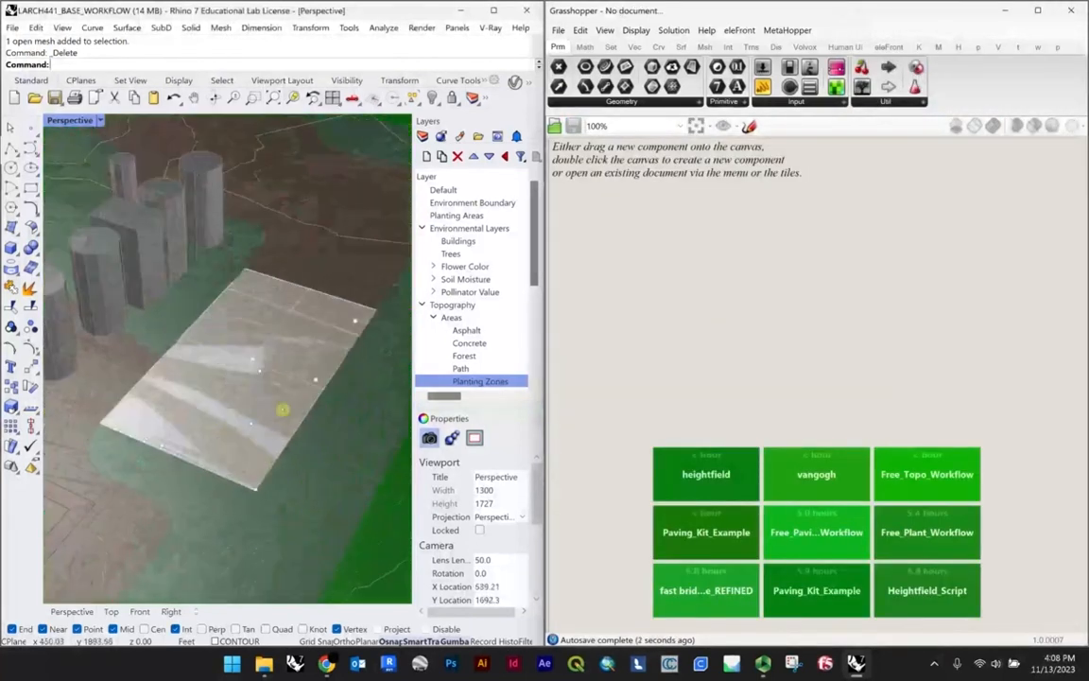
scroll(284, 382, down, 3)
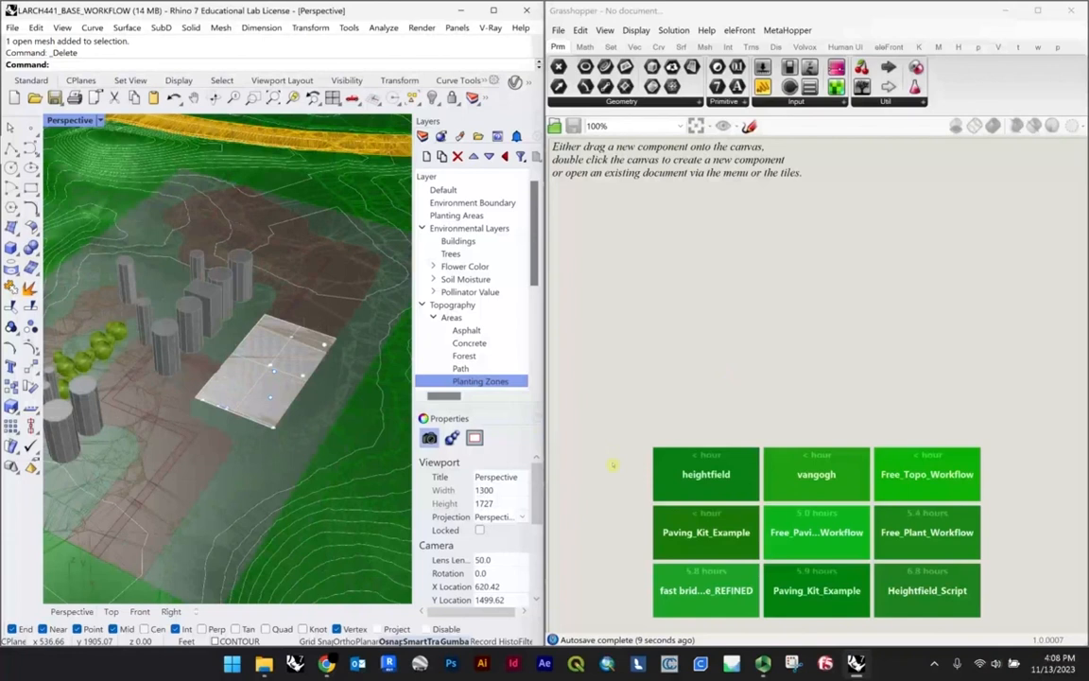
click(30, 149)
scroll(222, 251, down, 4)
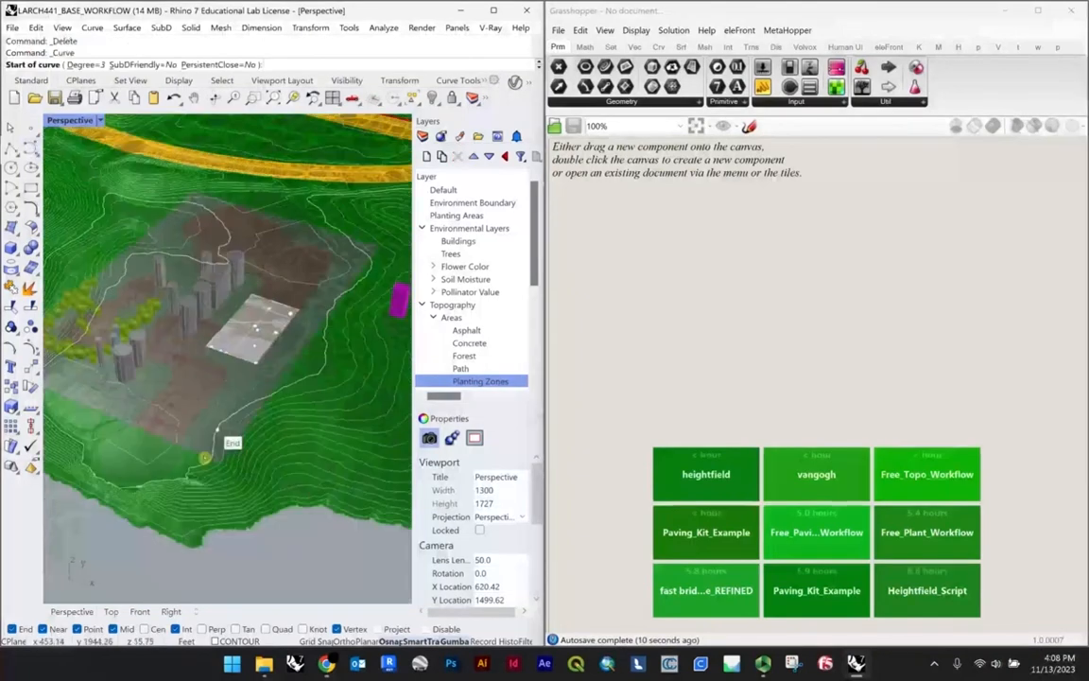
scroll(203, 457, up, 4)
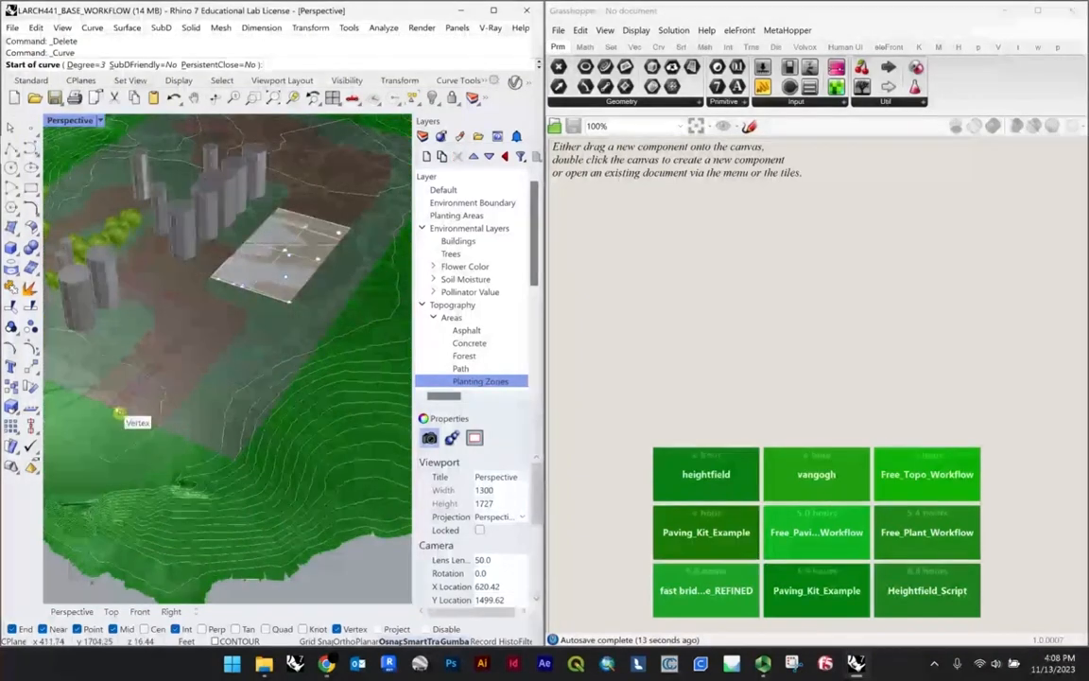
click(119, 407)
click(241, 313)
scroll(243, 416, down, 5)
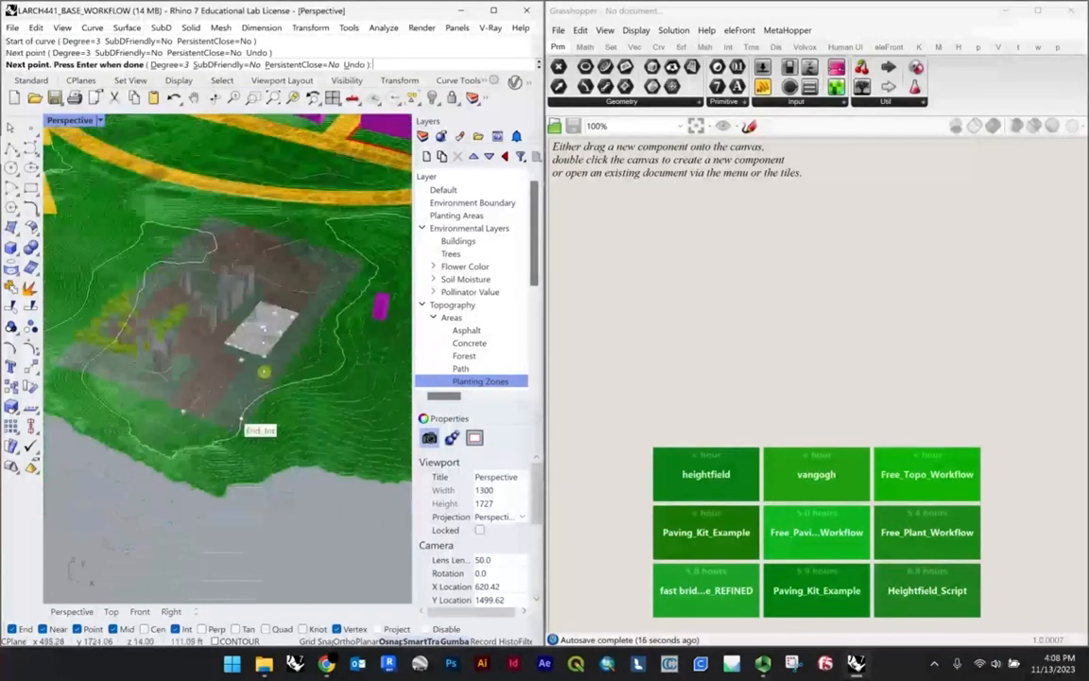
scroll(287, 303, up, 9)
click(265, 321)
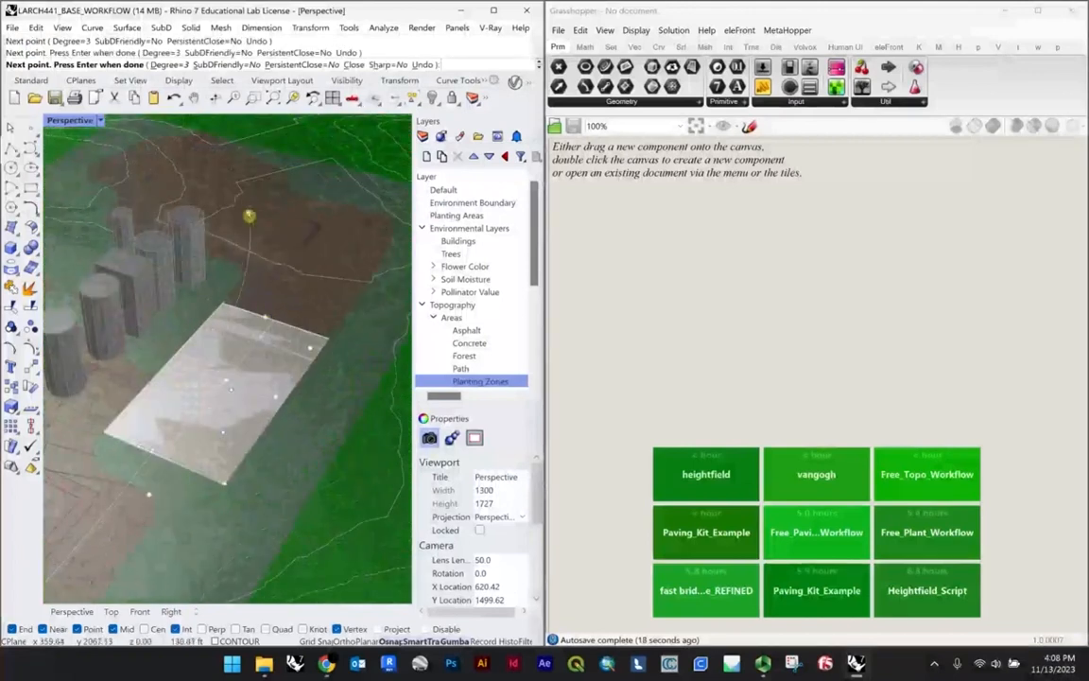
scroll(205, 222, down, 6)
scroll(74, 204, up, 4)
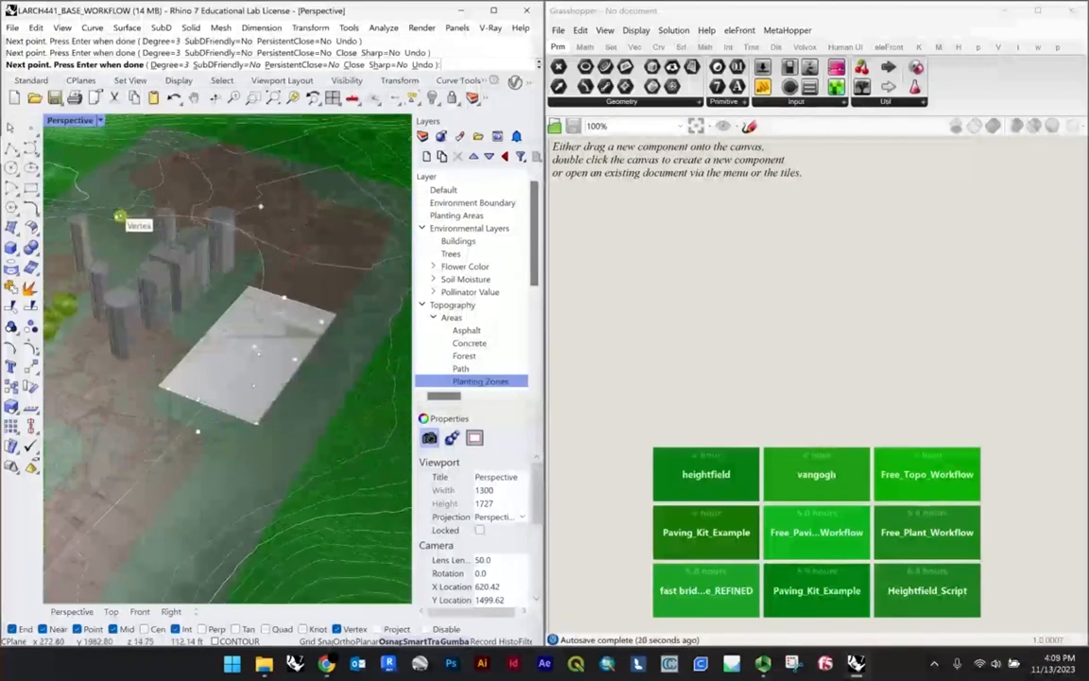
click(117, 218)
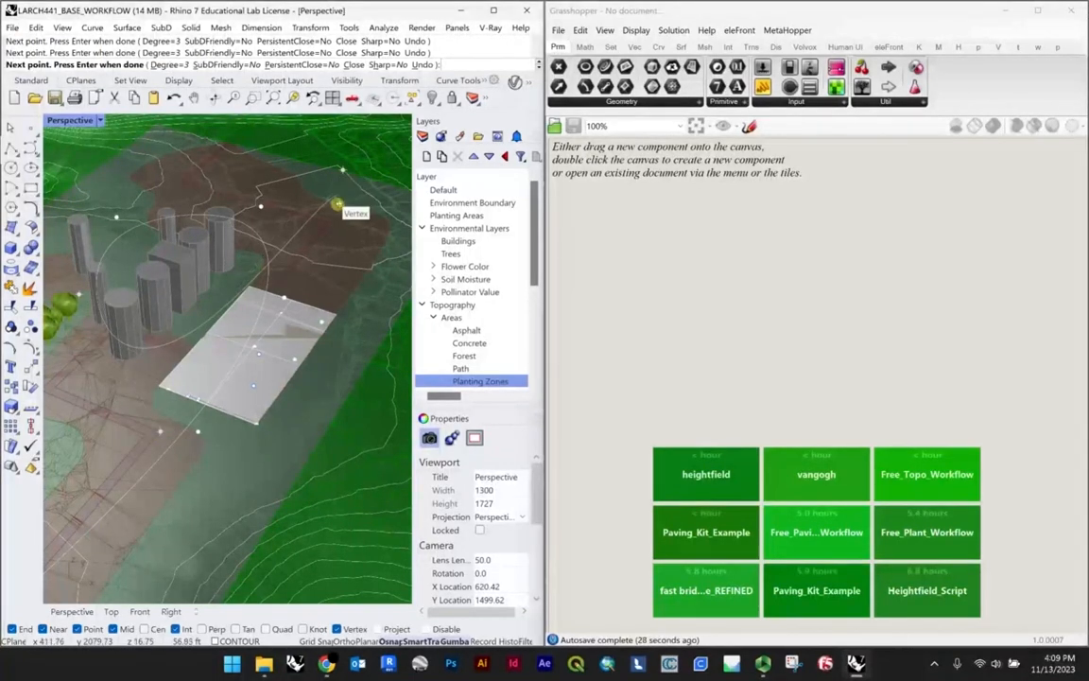
key(Return)
Step: Select the drawn curve and raise one of its control points beyond the plaza high above the ground
click(257, 282)
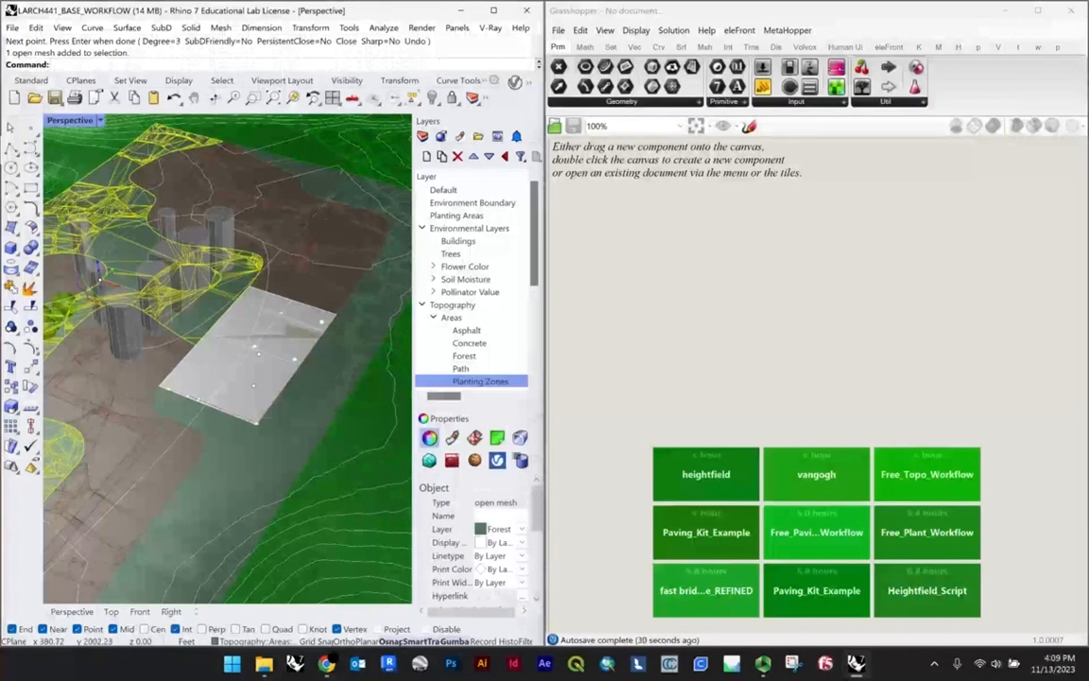
scroll(260, 261, up, 5)
key(Escape)
click(287, 261)
scroll(293, 284, down, 5)
right_drag(297, 320, 178, 378)
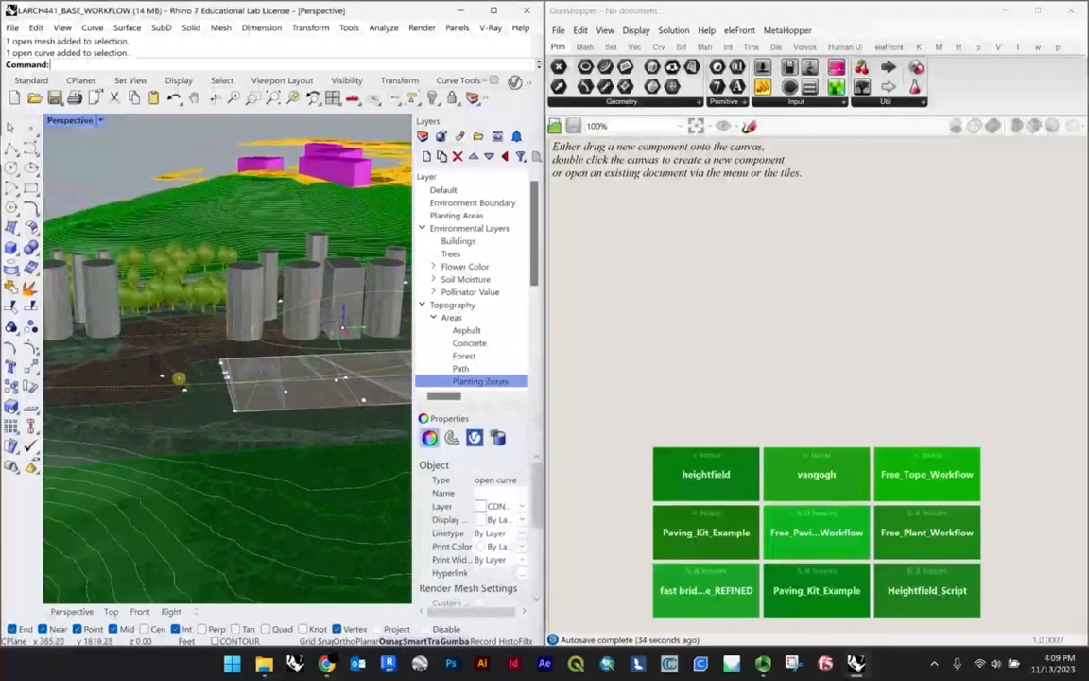
click(163, 376)
scroll(166, 363, down, 2)
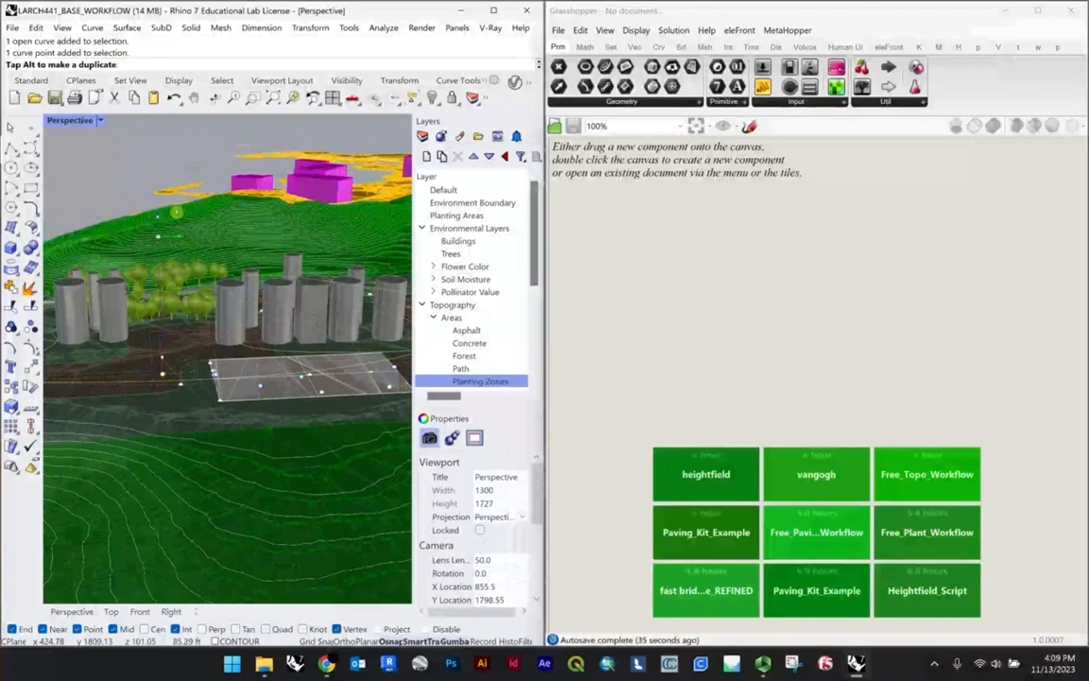
right_drag(299, 261, 150, 276)
right_drag(242, 296, 142, 304)
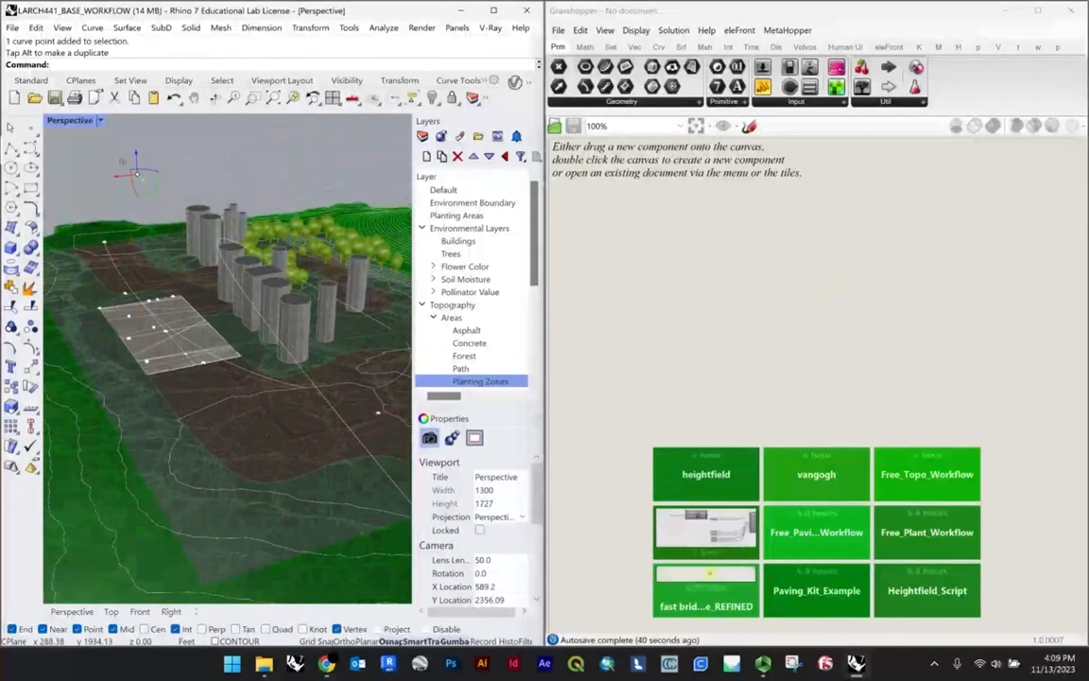
Step: Open the fast bridges_baltimore_REFINED definition in Grasshopper and set the drawn curve as its Crv centerline input
click(705, 590)
click(224, 253)
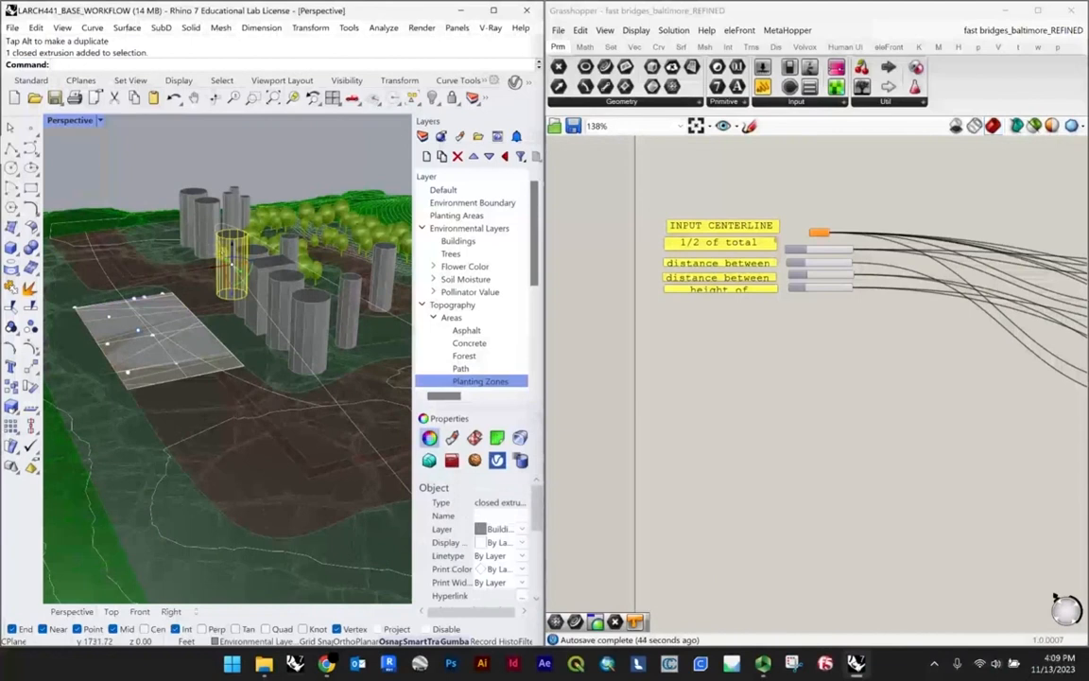
scroll(225, 256, down, 6)
right_drag(255, 261, 279, 226)
click(280, 230)
scroll(286, 335, up, 5)
click(287, 345)
click(270, 354)
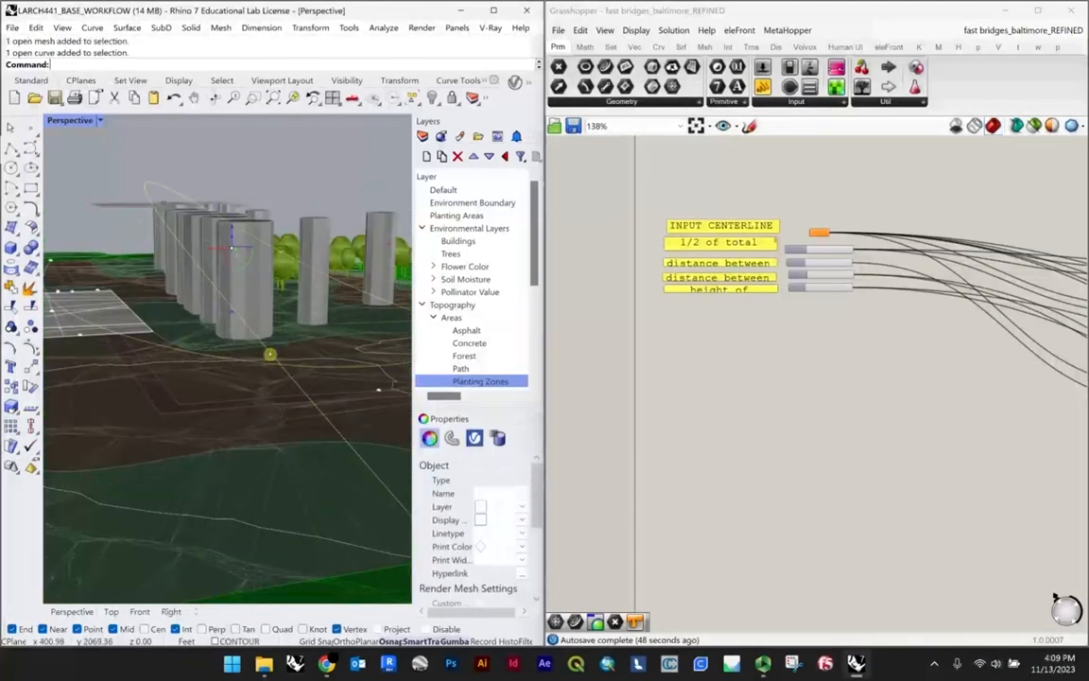
scroll(263, 349, down, 7)
scroll(820, 241, up, 8)
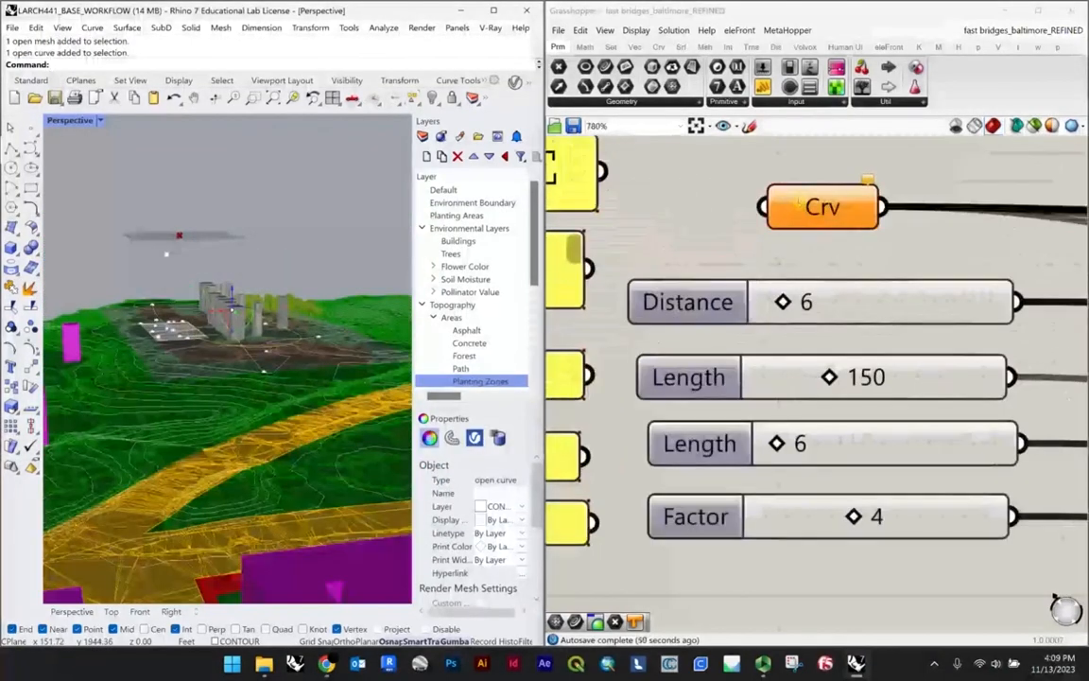
right_click(809, 211)
click(846, 377)
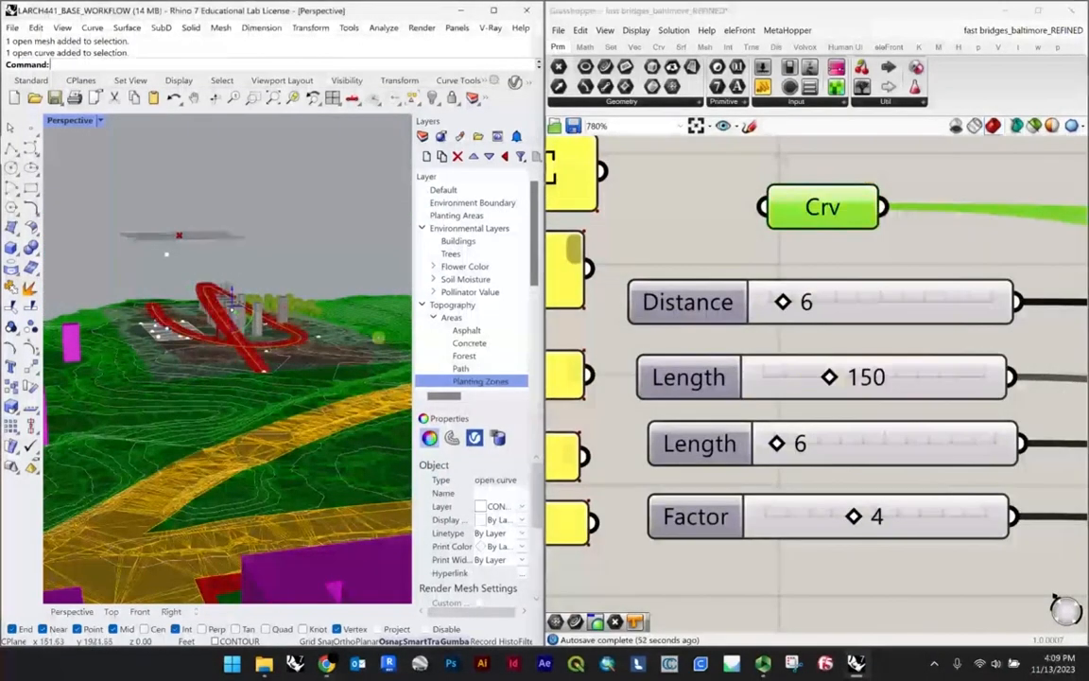
Step: Adjust the heights of the centerline's control points beside the buildings to shape the bridge's slope
scroll(220, 329, up, 6)
mouse_move(214, 316)
right_down()
mouse_move(149, 271)
mouse_move(223, 312)
right_up()
scroll(149, 270, down, 5)
scroll(237, 324, up, 6)
click(248, 337)
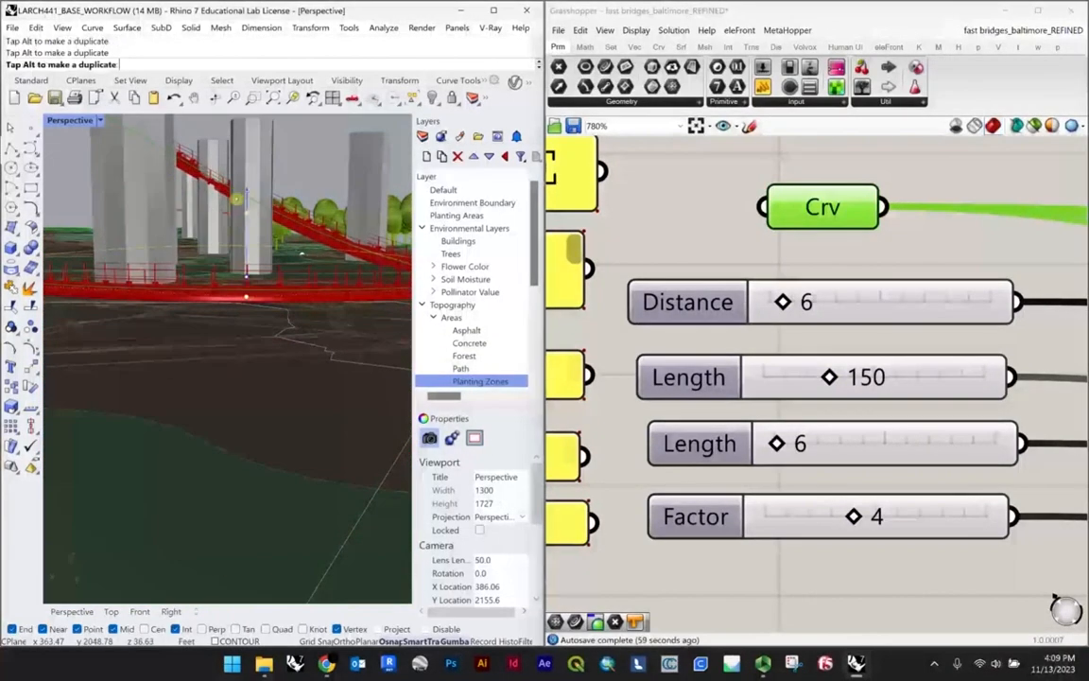
scroll(247, 213, down, 5)
right_drag(247, 214, 226, 246)
scroll(226, 245, up, 6)
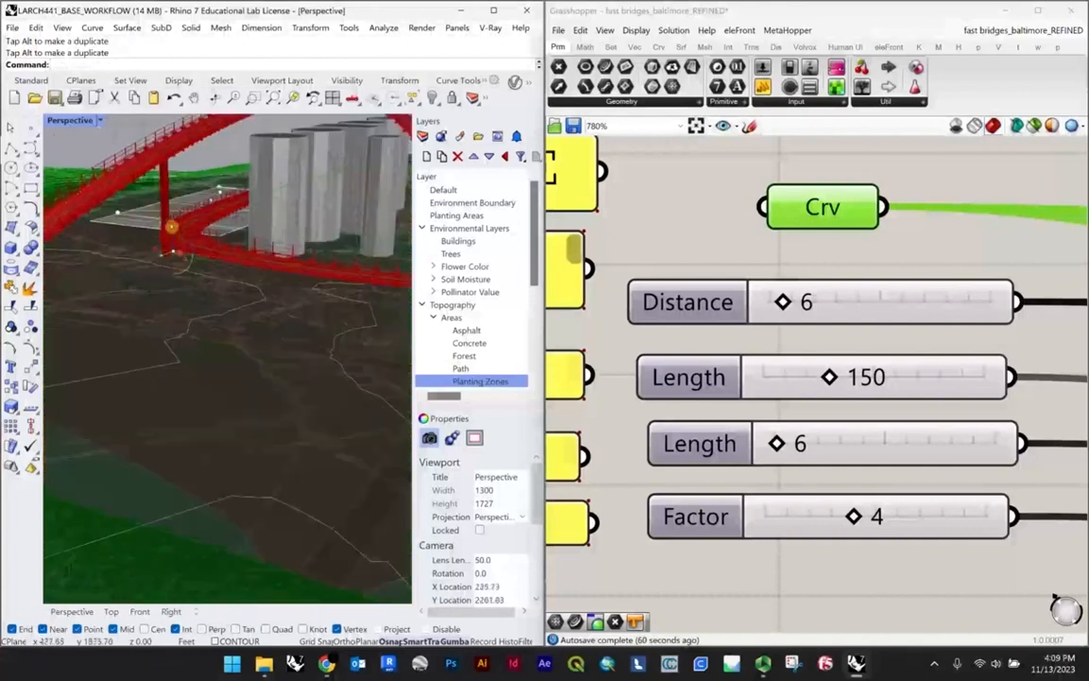
drag(203, 222, 202, 223)
scroll(124, 277, down, 6)
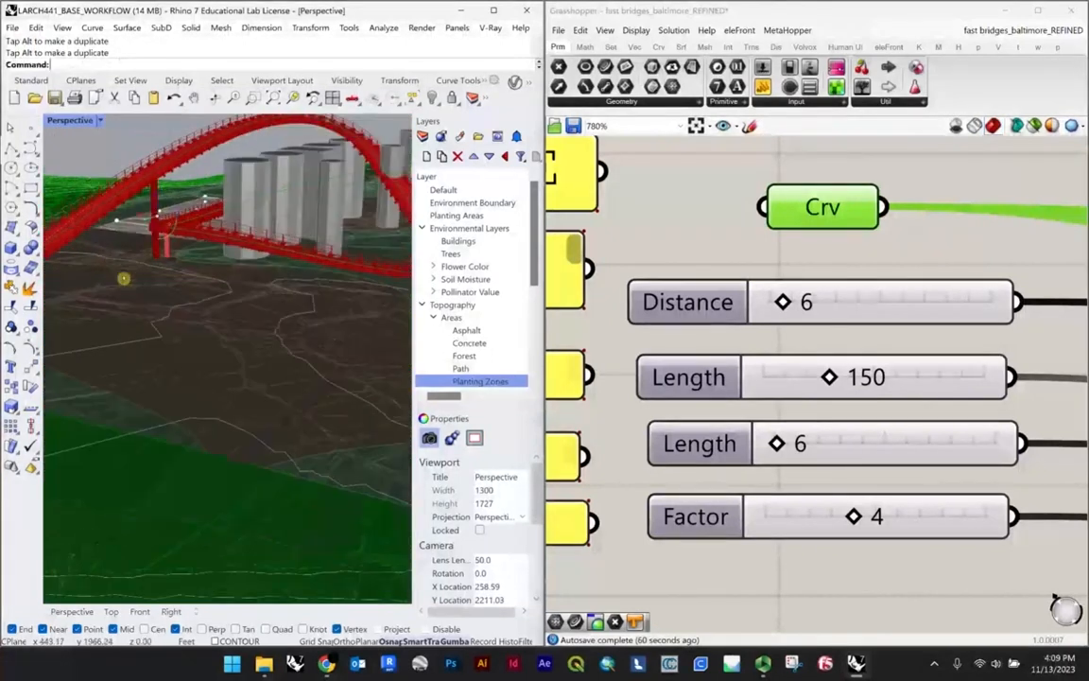
Step: Raise the centerline's control point near the crossing so the lower ramp lifts off the ground
right_drag(124, 277, 342, 307)
scroll(186, 307, up, 4)
scroll(182, 306, down, 4)
scroll(231, 291, up, 2)
scroll(274, 345, up, 5)
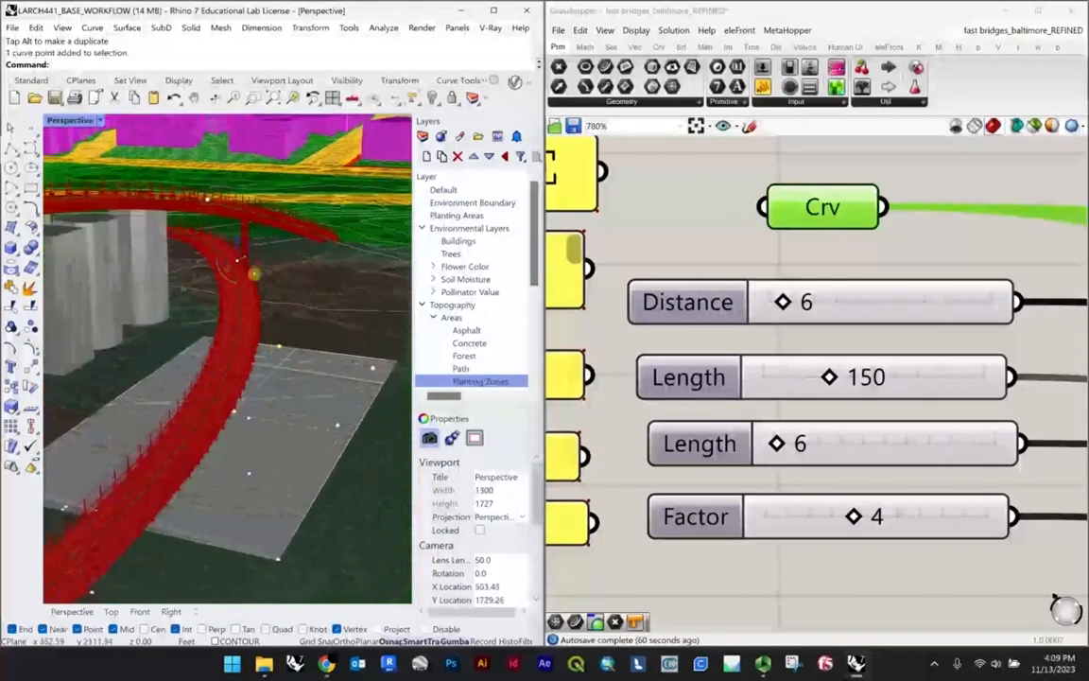
drag(222, 263, 221, 268)
scroll(220, 272, down, 10)
right_drag(218, 331, 252, 279)
scroll(230, 288, up, 5)
scroll(276, 308, up, 3)
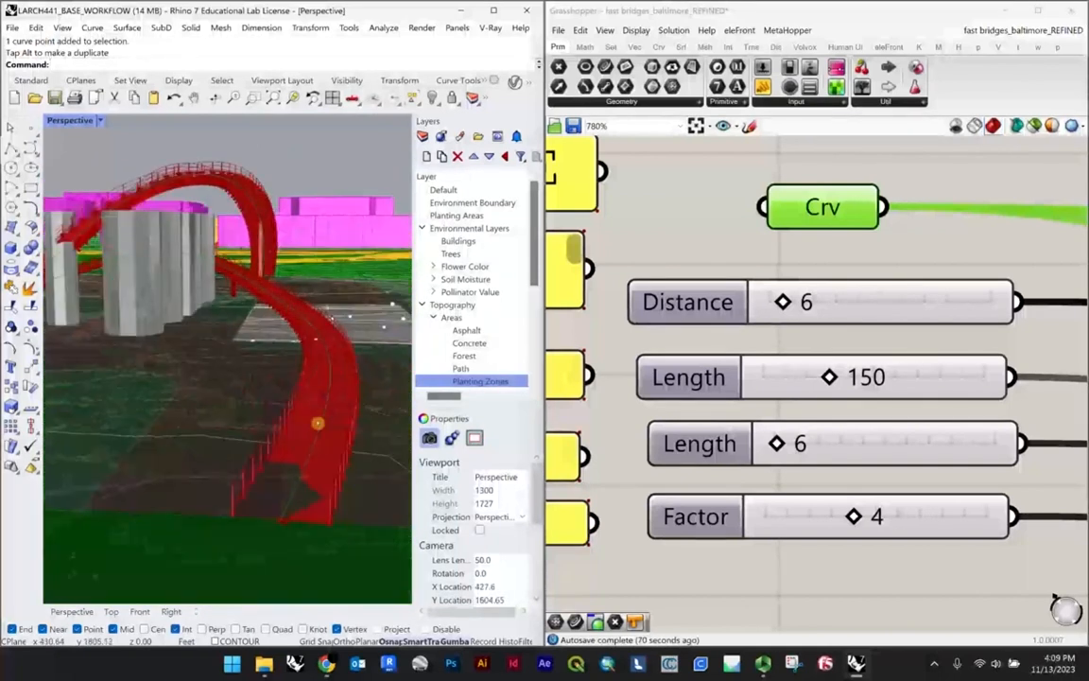
scroll(335, 354, up, 5)
right_drag(299, 200, 156, 340)
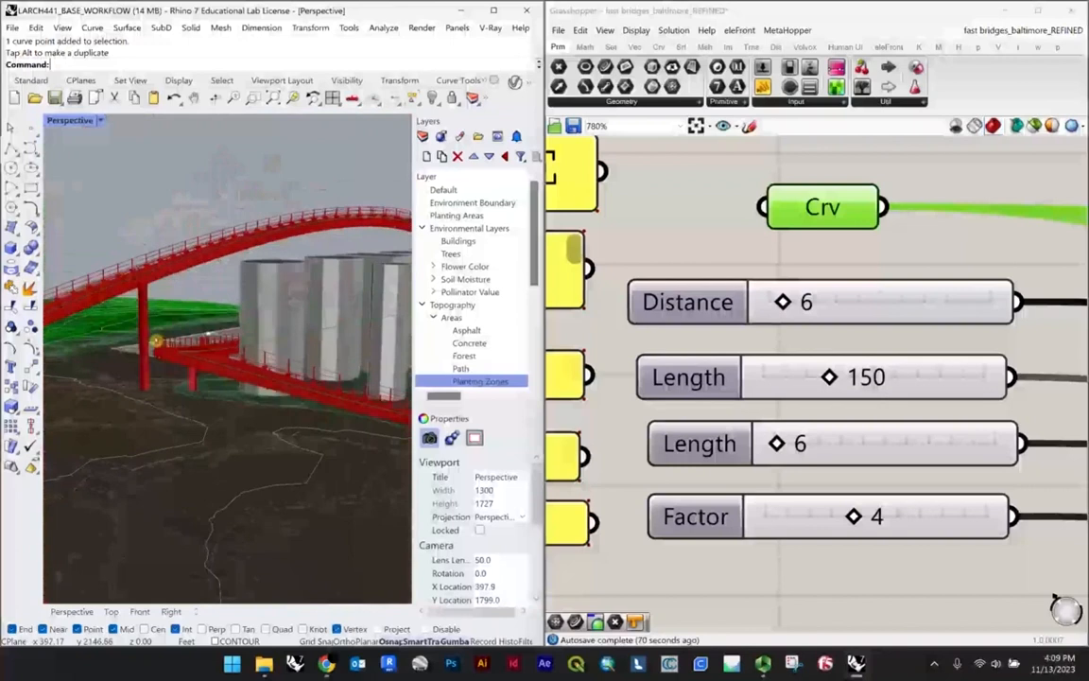
Step: Undo the last drag and move the centerline's control point beside the cylindrical building to reshape the loop
right_drag(117, 331, 306, 308)
click(306, 309)
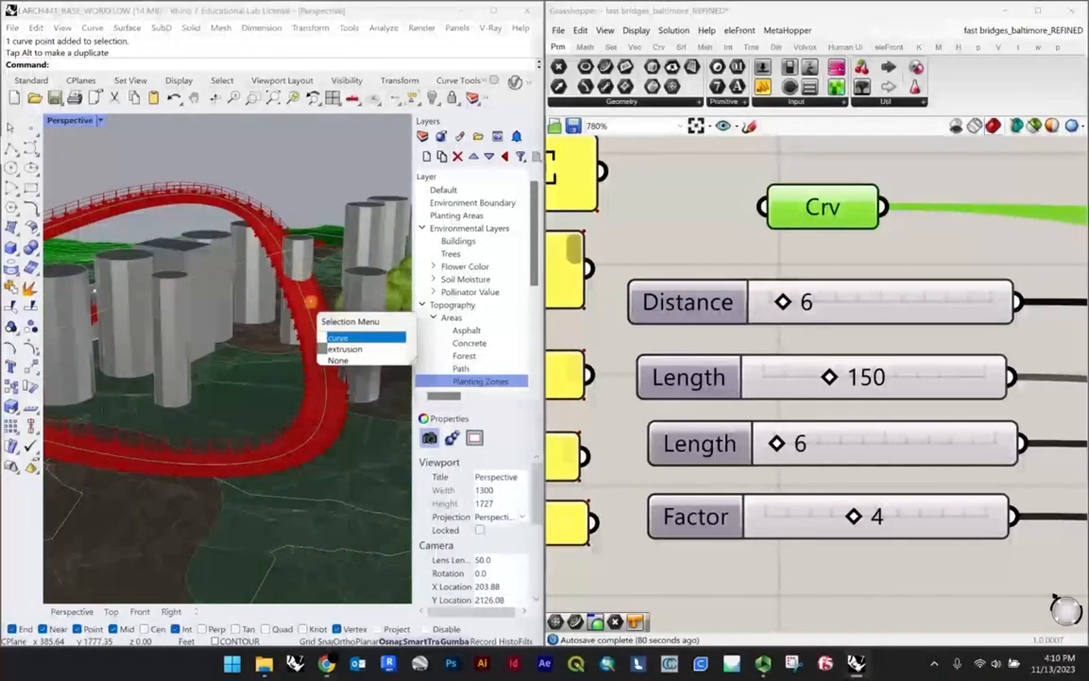
click(331, 337)
key(ctrl+z)
right_drag(295, 227, 306, 352)
scroll(277, 331, down, 4)
right_drag(271, 295, 272, 332)
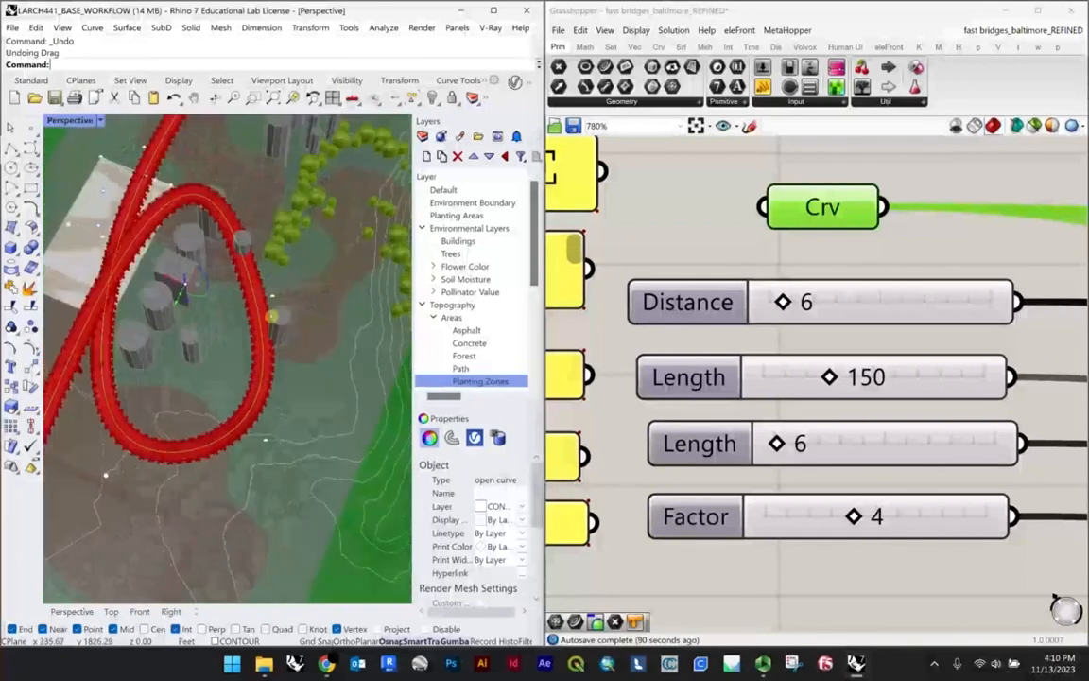
click(277, 297)
drag(255, 294, 338, 323)
right_drag(197, 408, 297, 364)
Step: Bake the final Geo parameter marked "bake this one" to place the bridge geometry in the Rhino model
click(745, 352)
scroll(745, 353, down, 15)
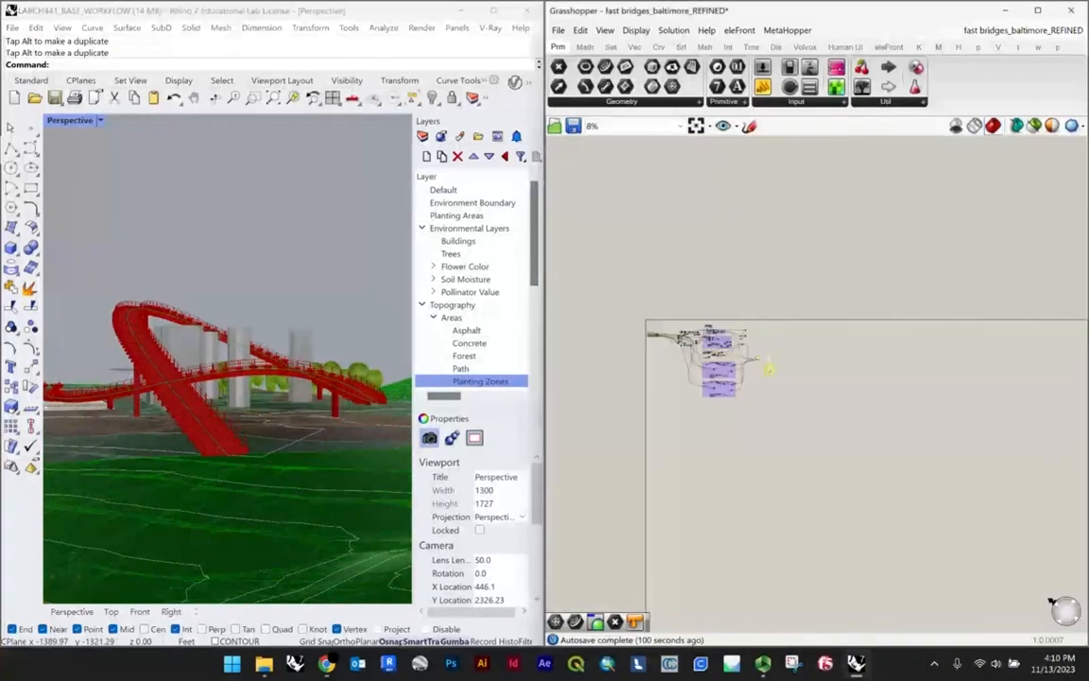
scroll(673, 266, up, 10)
click(668, 262)
right_click(675, 266)
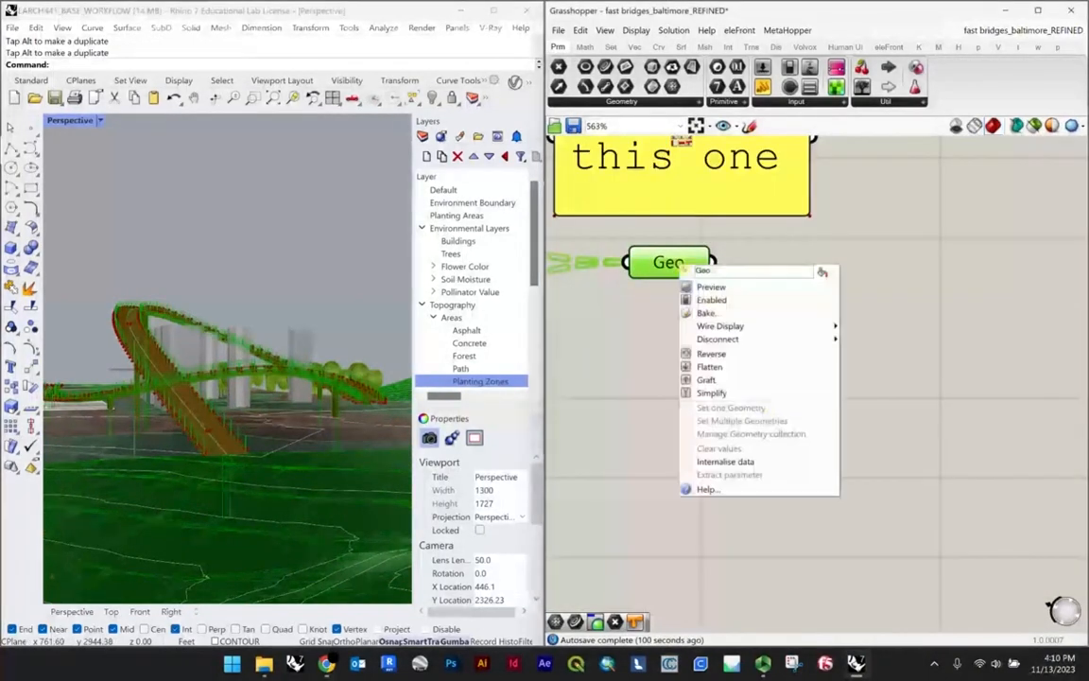
click(707, 313)
click(746, 442)
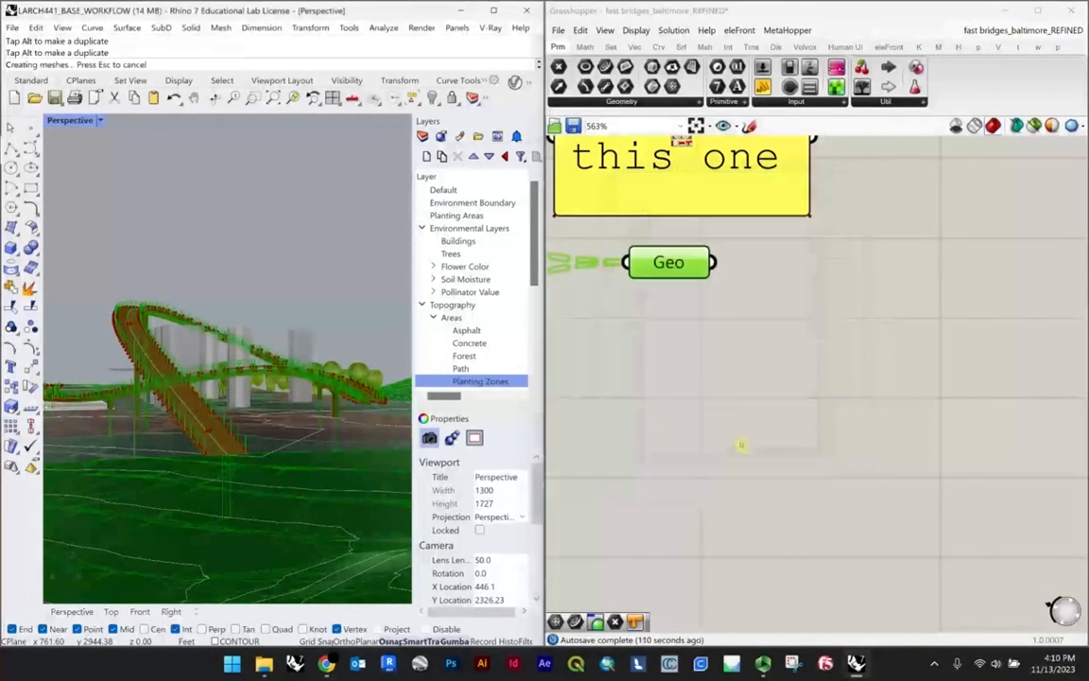
click(644, 345)
Step: Clear the stored curve from the Crv centerline parameter of the bridge definition
scroll(643, 345, down, 8)
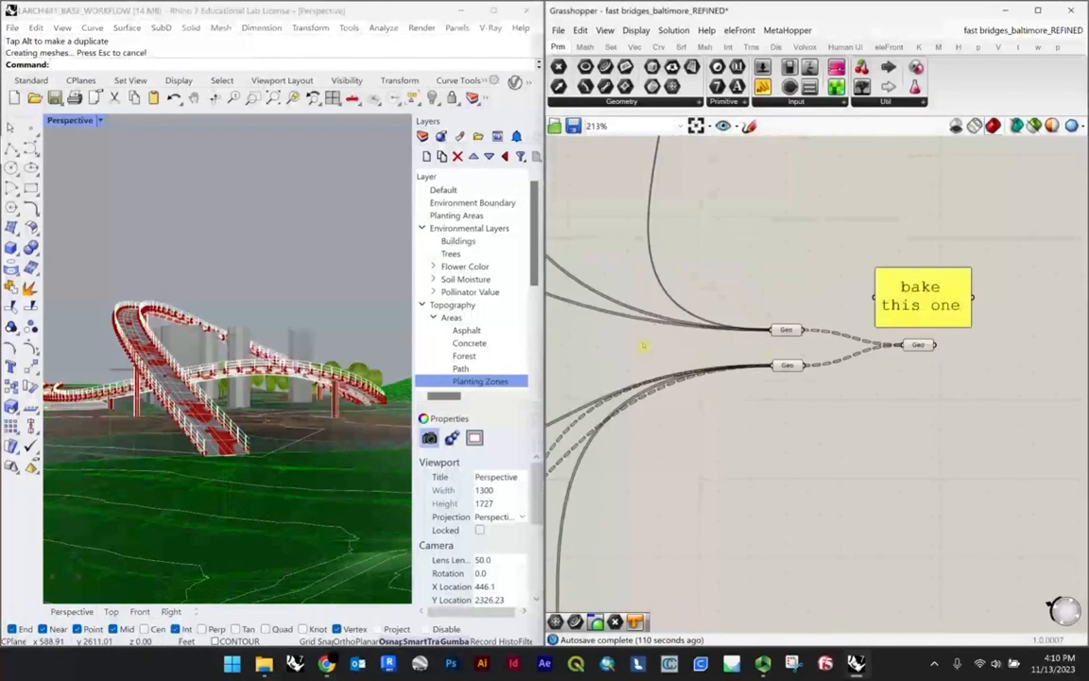
right_drag(643, 345, 926, 379)
scroll(725, 291, up, 9)
click(726, 385)
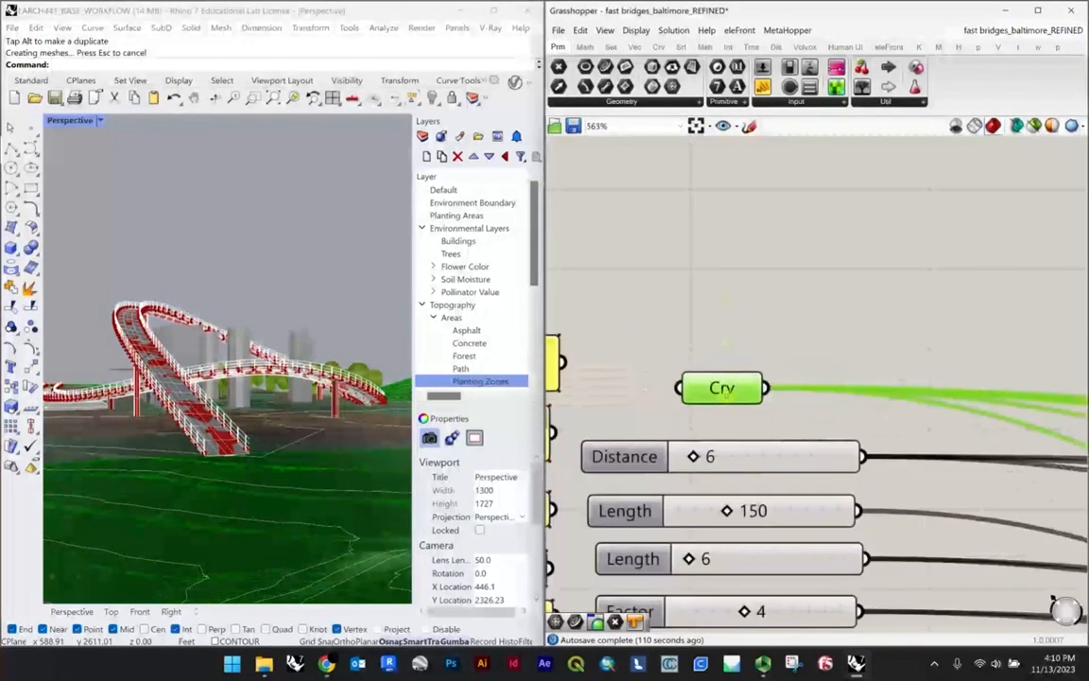
right_click(727, 391)
click(777, 591)
Step: Examine the baked bridge from several angles on the site, along with the definition's labelled centerline and slider inputs
scroll(152, 367, up, 4)
right_drag(151, 367, 123, 362)
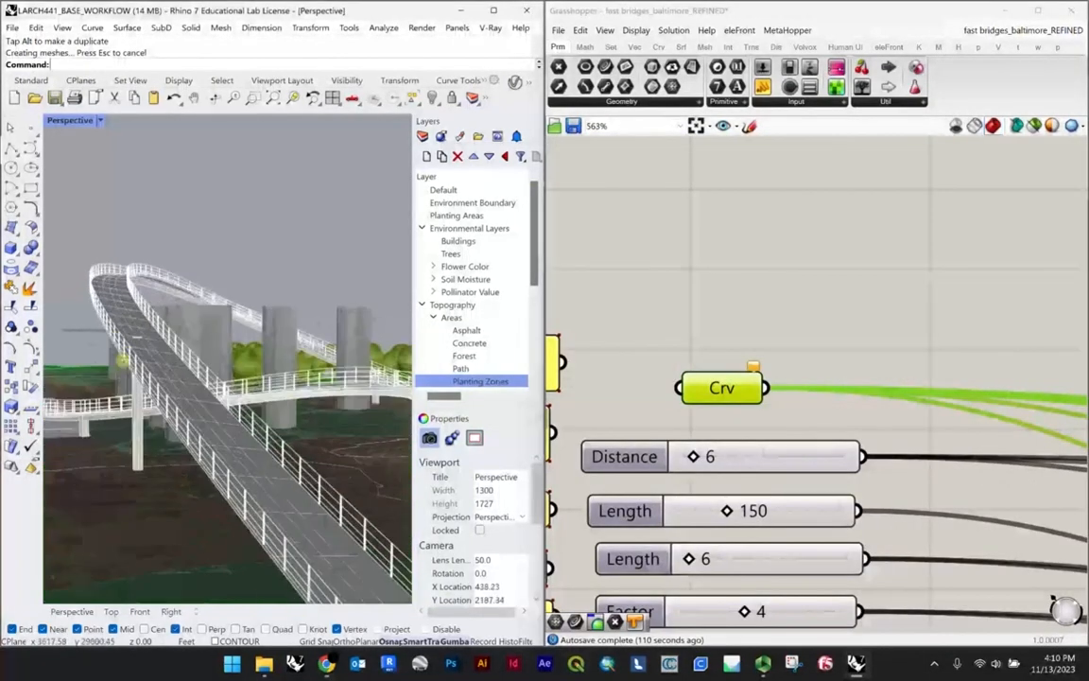
scroll(980, 285, down, 5)
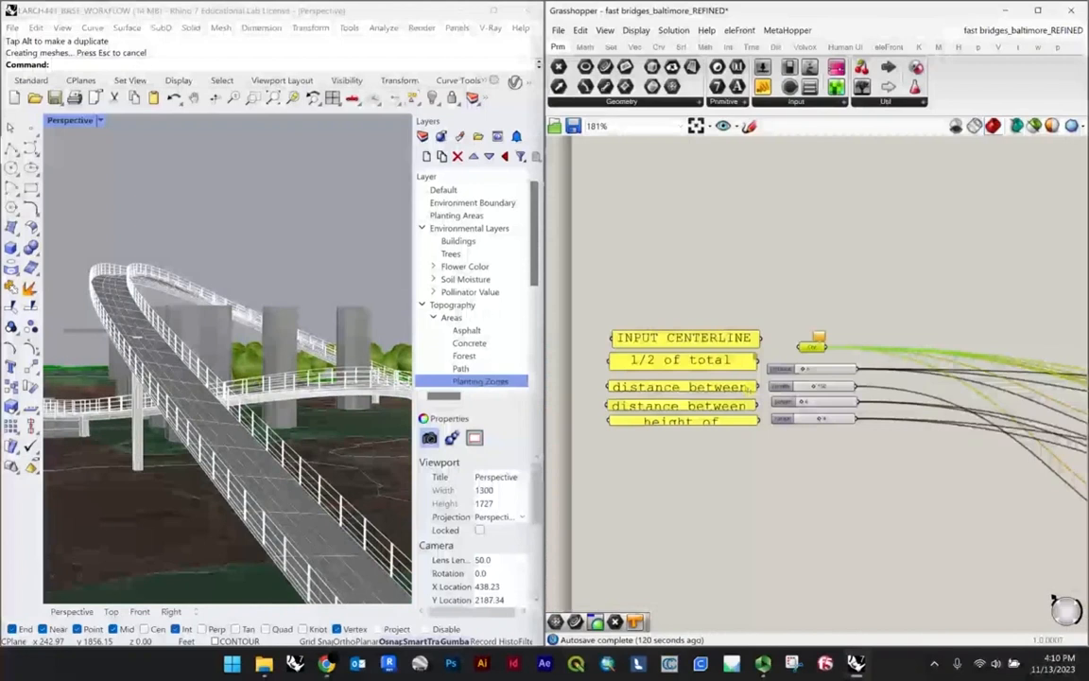
right_drag(198, 396, 335, 367)
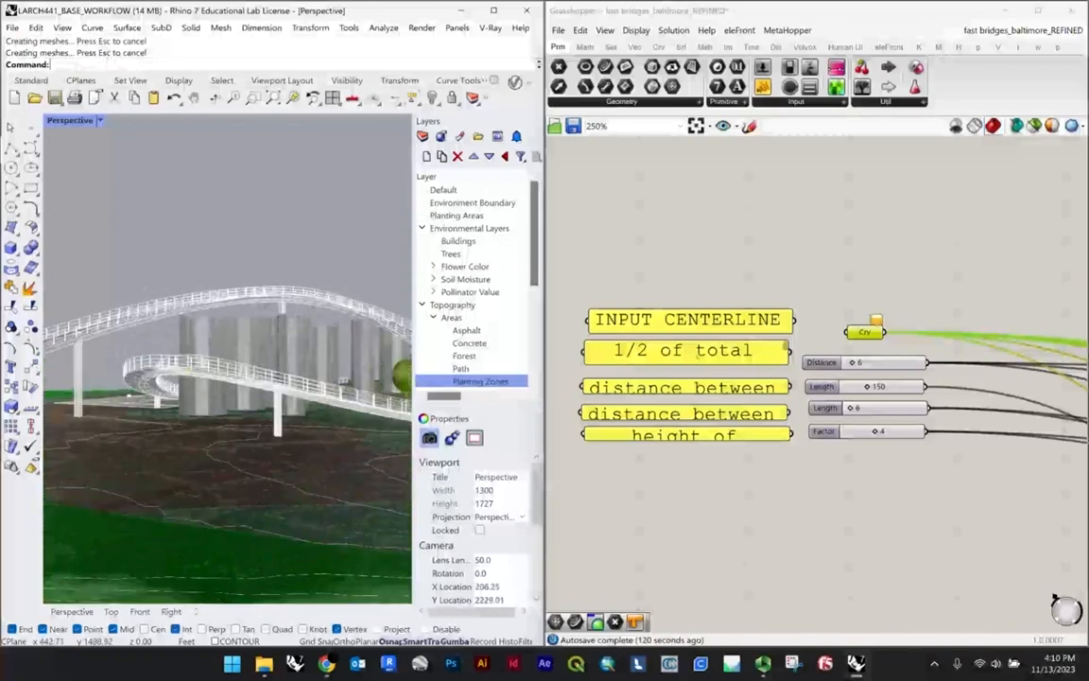
scroll(661, 257, down, 1)
scroll(710, 407, up, 3)
drag(740, 484, 654, 196)
scroll(791, 366, down, 4)
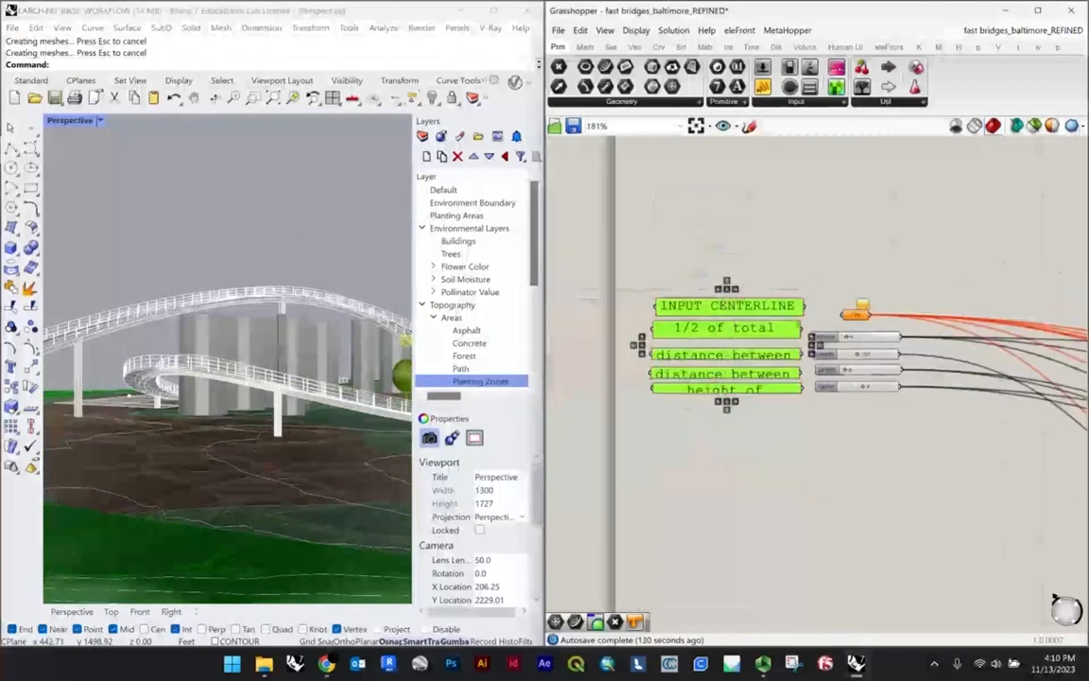
scroll(142, 299, down, 7)
right_drag(139, 302, 146, 297)
scroll(211, 324, up, 5)
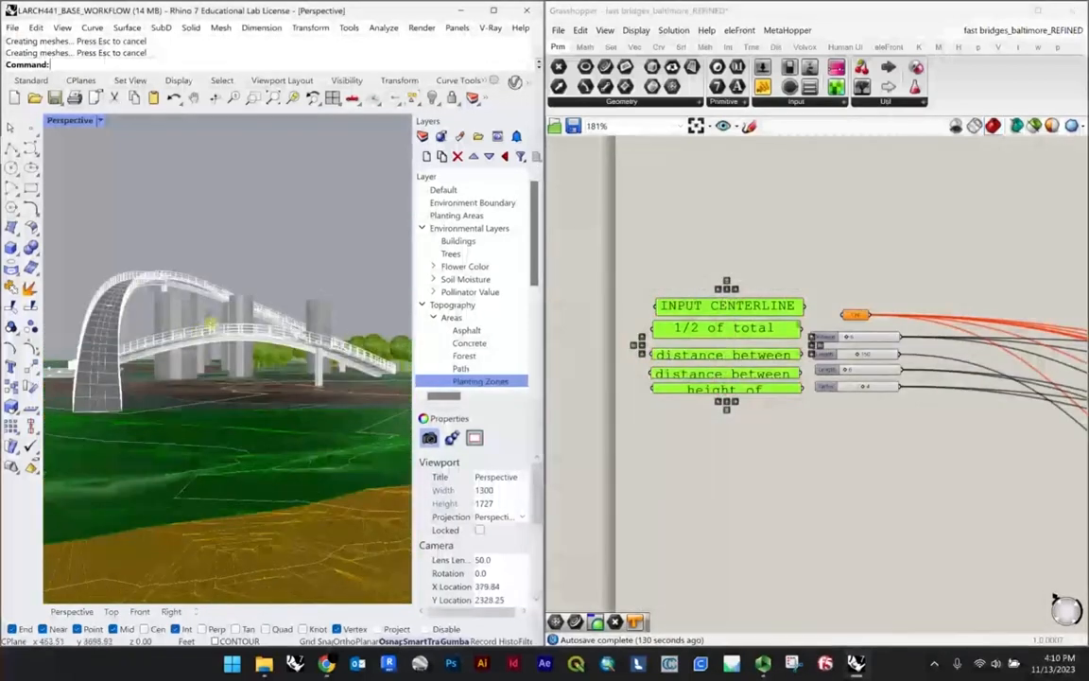
right_drag(210, 324, 293, 293)
scroll(293, 291, down, 4)
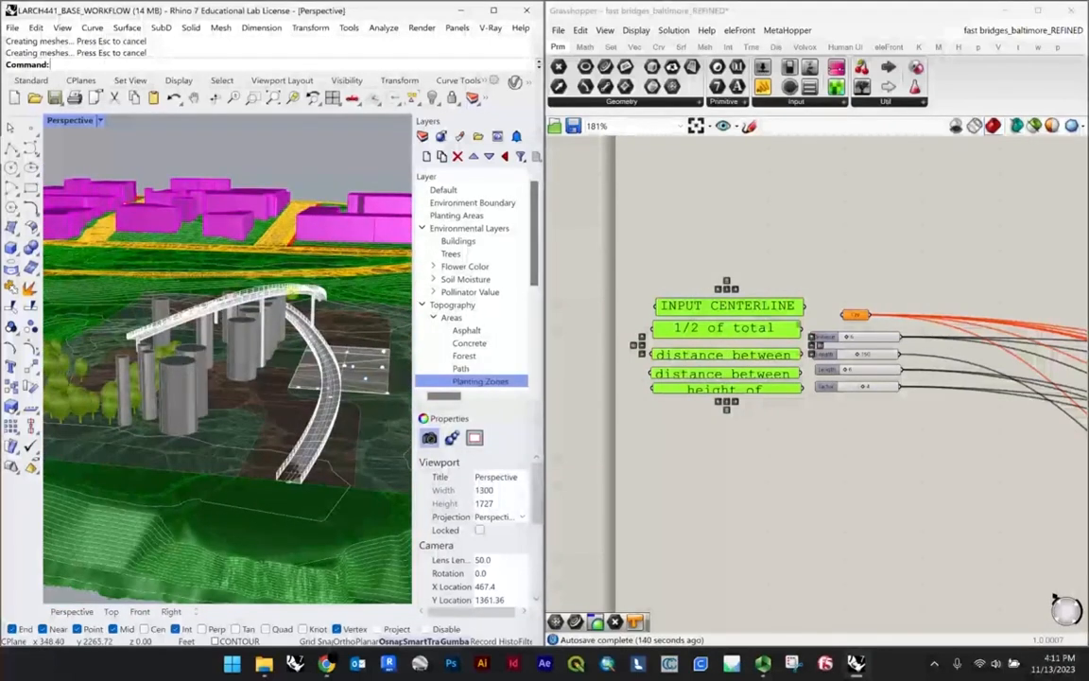
Step: Remove the baked bridge and its centerline curve from the Rhino site model
click(293, 292)
click(331, 321)
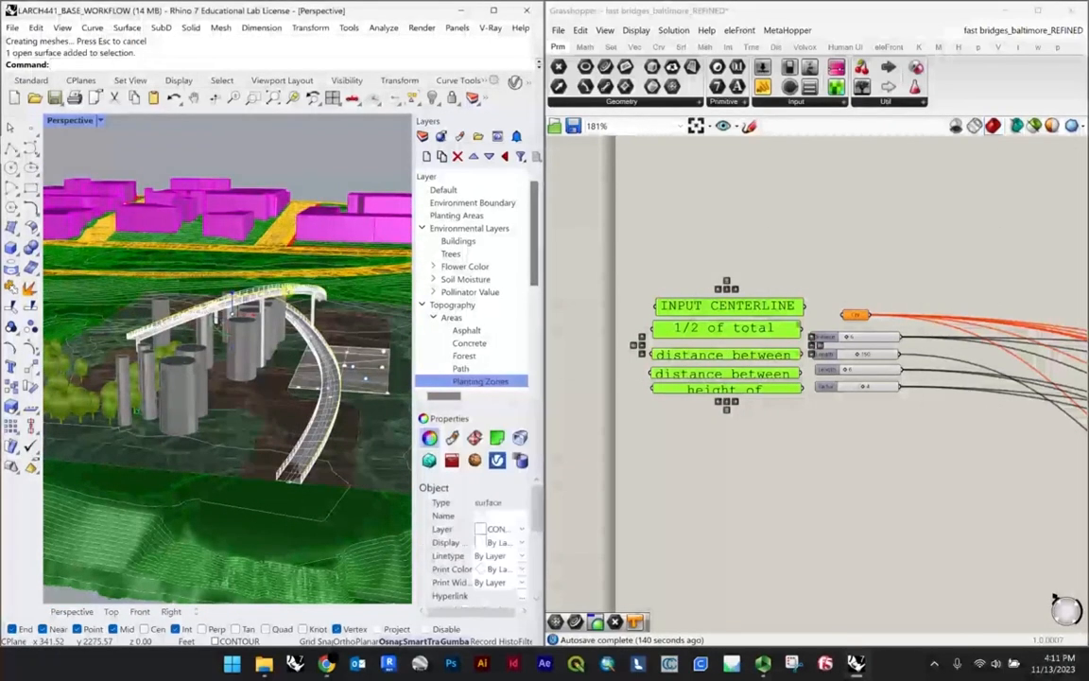
key(ctrl+z)
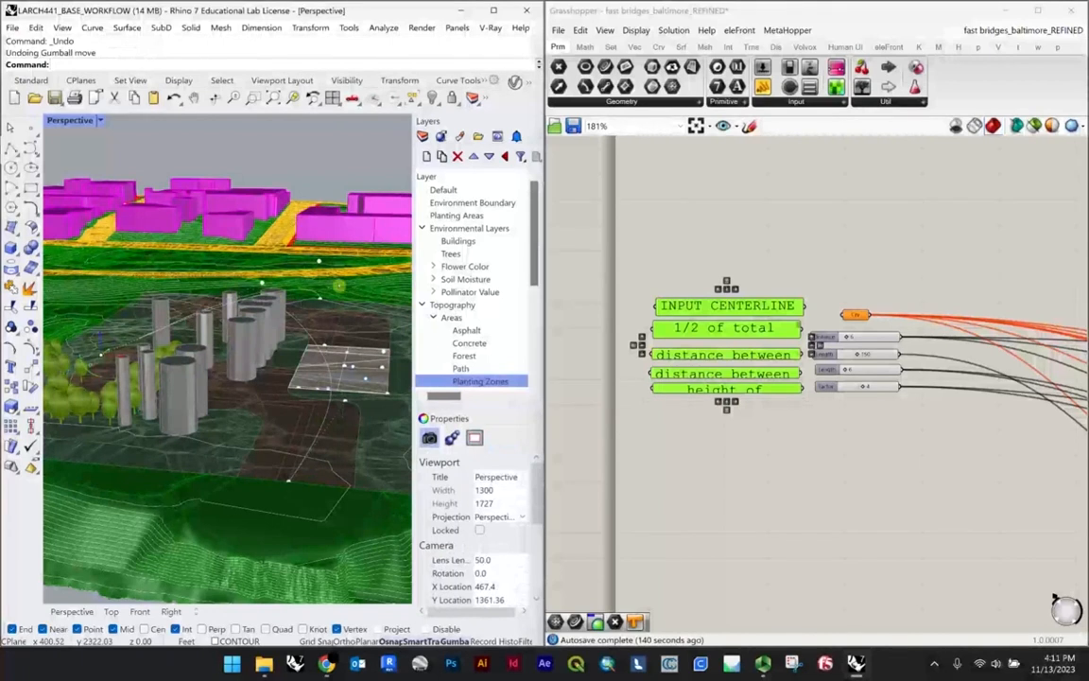
click(312, 335)
key(Delete)
Step: Close the fast bridges_baltimore_REFINED definition and the Grasshopper window
click(991, 180)
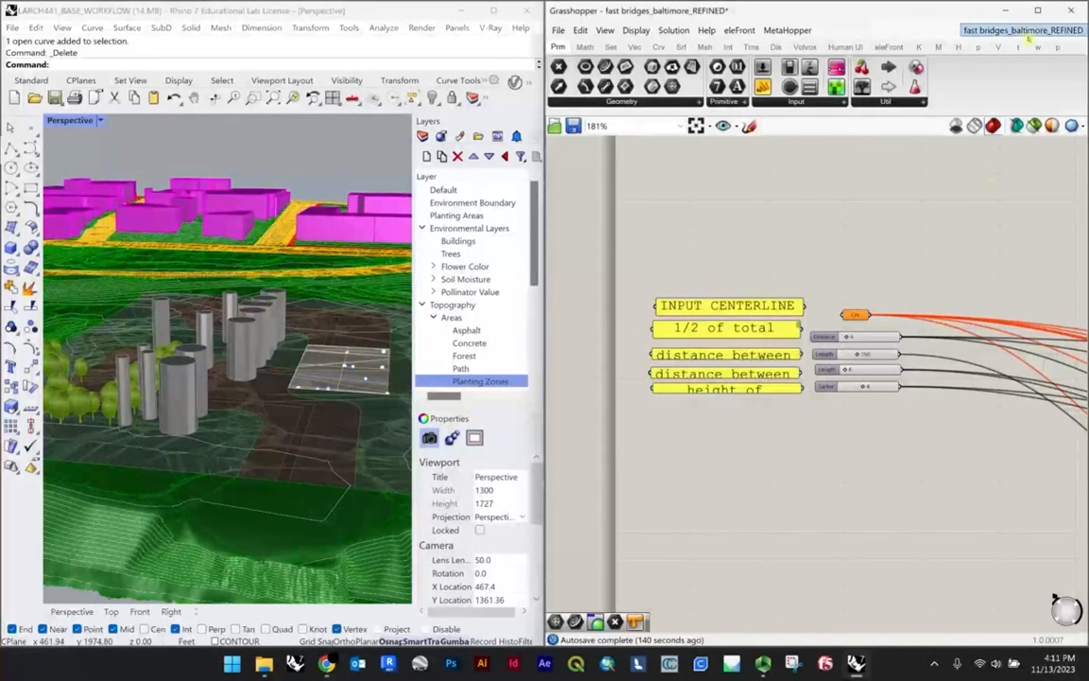
mouse_move(1037, 41)
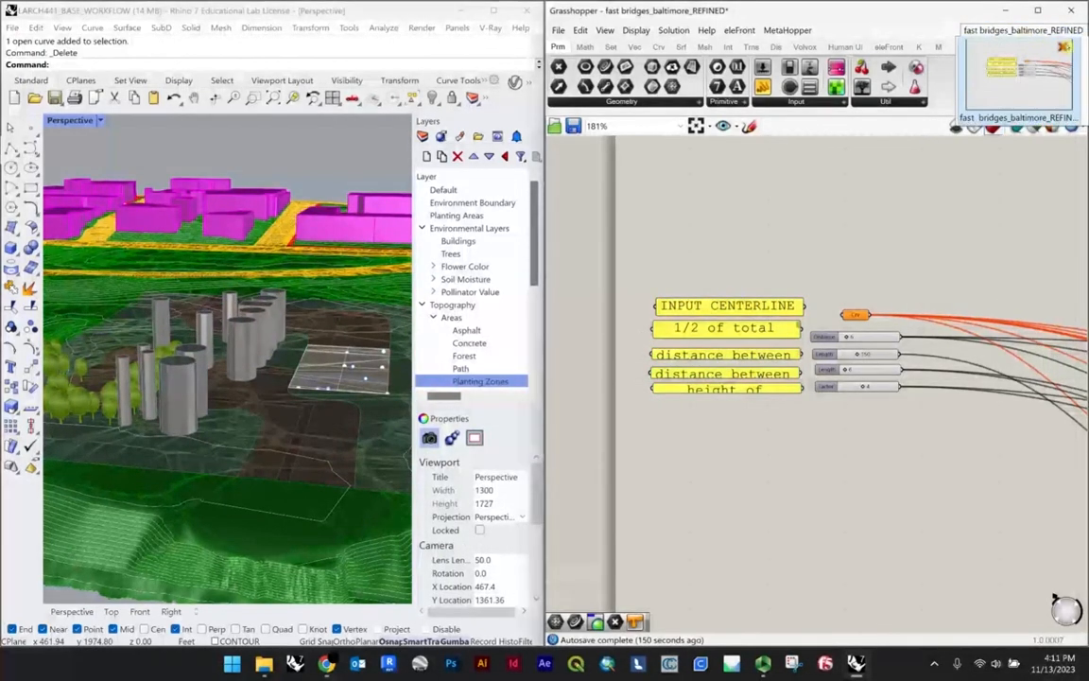
click(1064, 47)
click(977, 119)
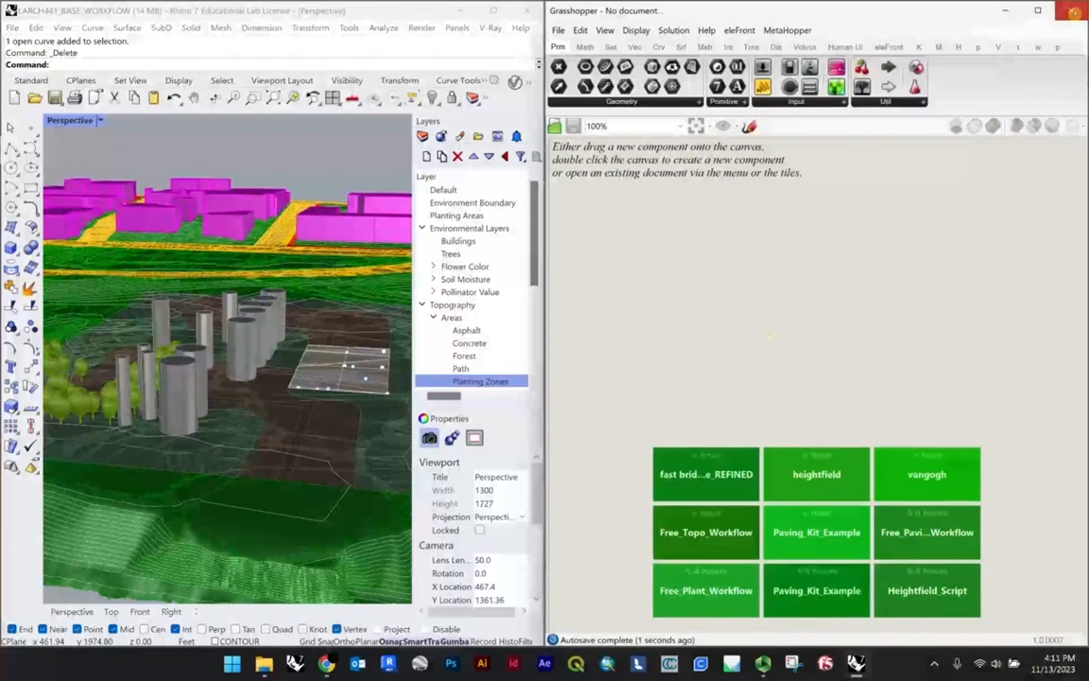
click(1071, 9)
Step: Maximize the Rhino window and widen the Layers and Properties panels to show the layer visibility and lock columns
click(492, 10)
scroll(501, 404, down, 6)
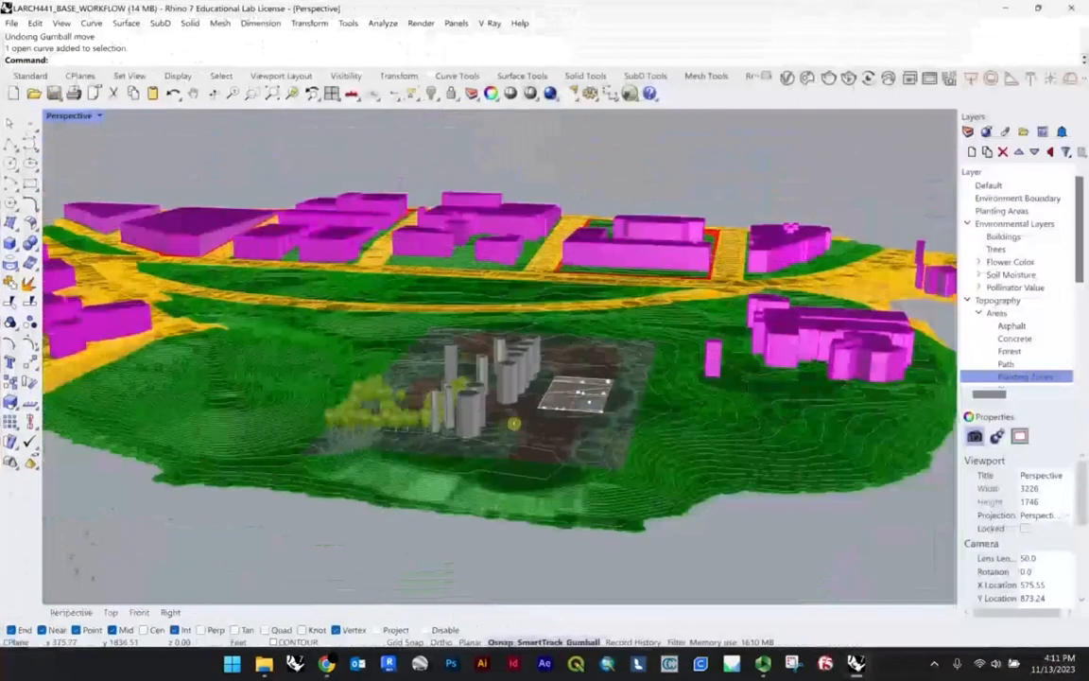
right_drag(511, 418, 584, 437)
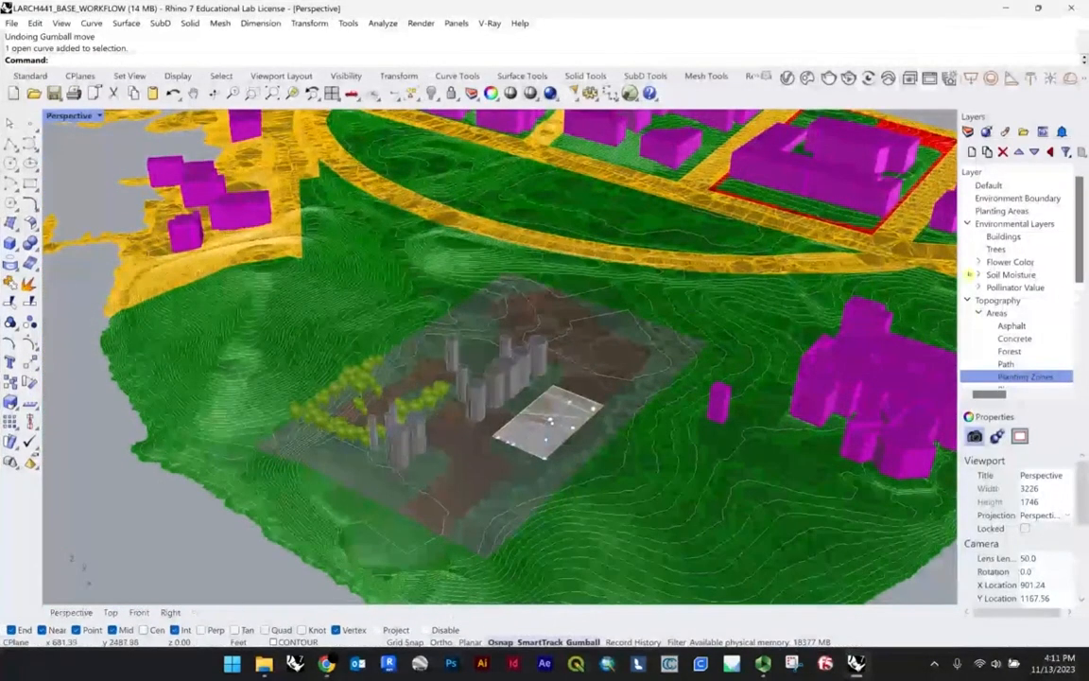
drag(908, 294, 912, 296)
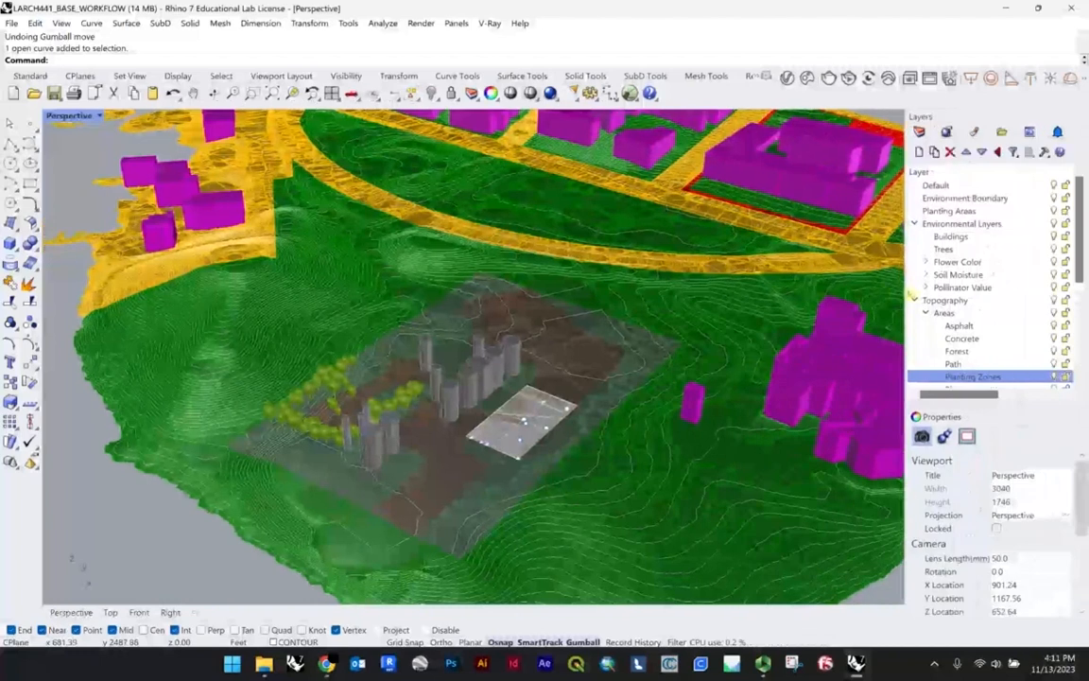
scroll(189, 410, down, 4)
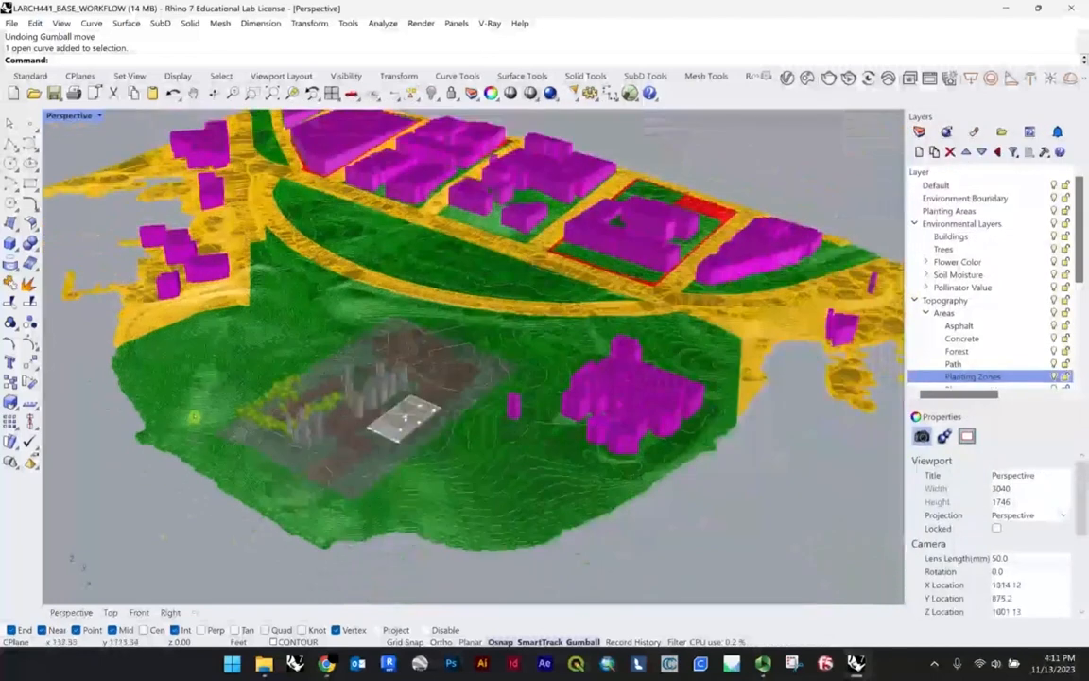
scroll(187, 400, up, 6)
scroll(237, 426, down, 2)
right_drag(367, 434, 244, 473)
scroll(364, 431, down, 2)
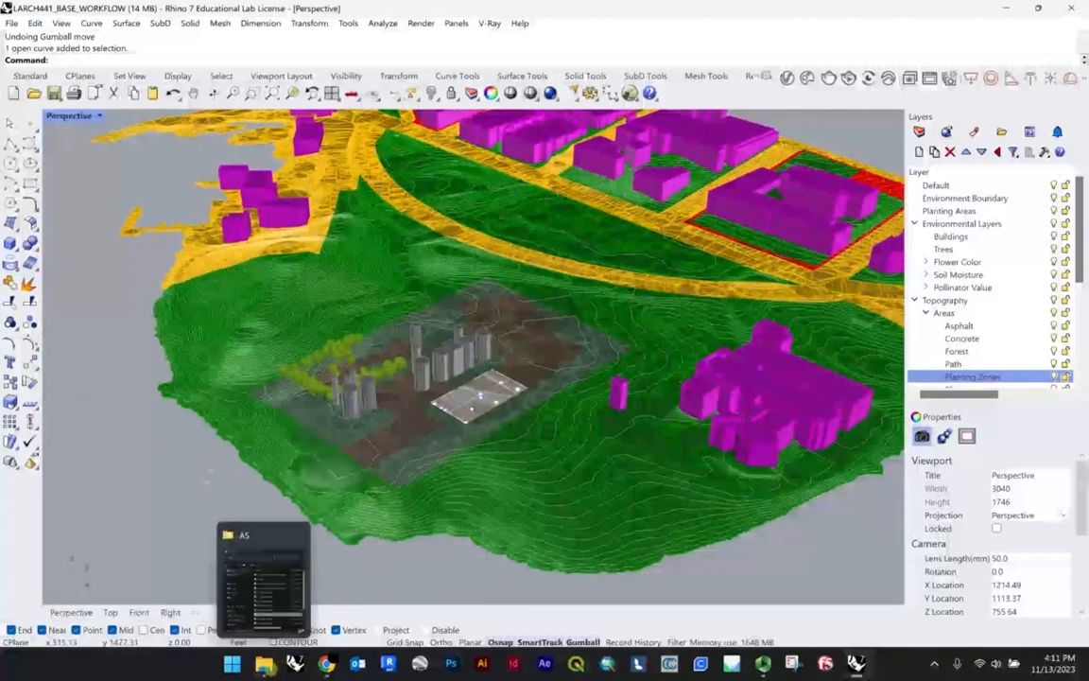
Step: Bring up the A5 folder and look through its workflow files alongside the site model
click(264, 664)
drag(745, 139, 452, 112)
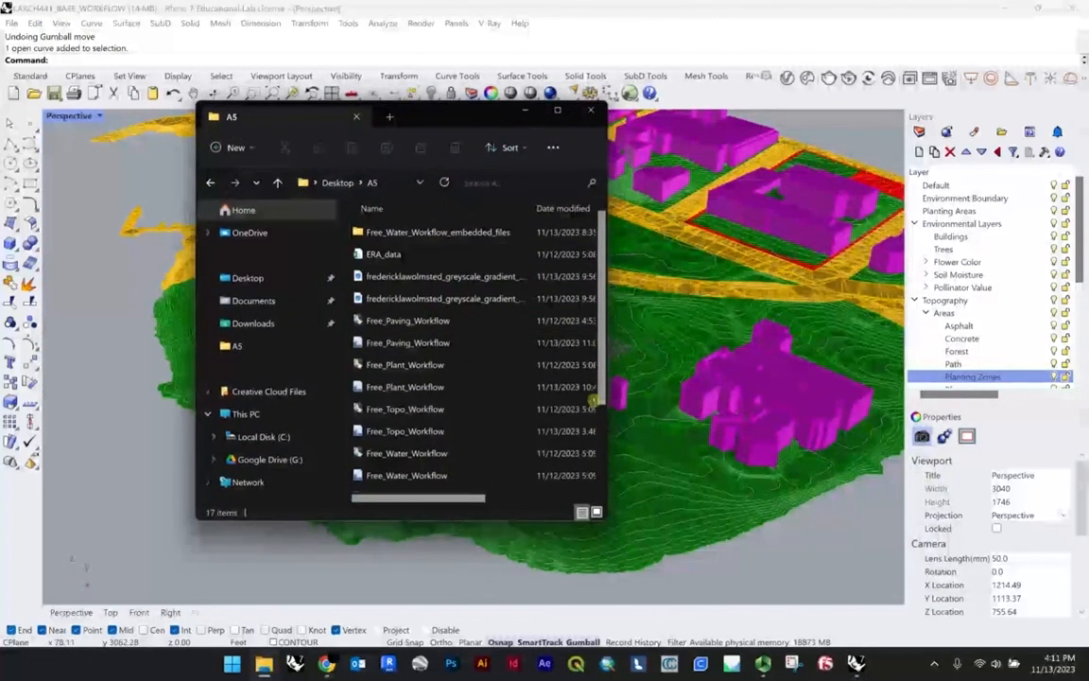
scroll(965, 292, down, 3)
drag(440, 120, 280, 159)
Step: Inspect the brown planting meshes on the site and the layer they belong to
scroll(540, 348, up, 10)
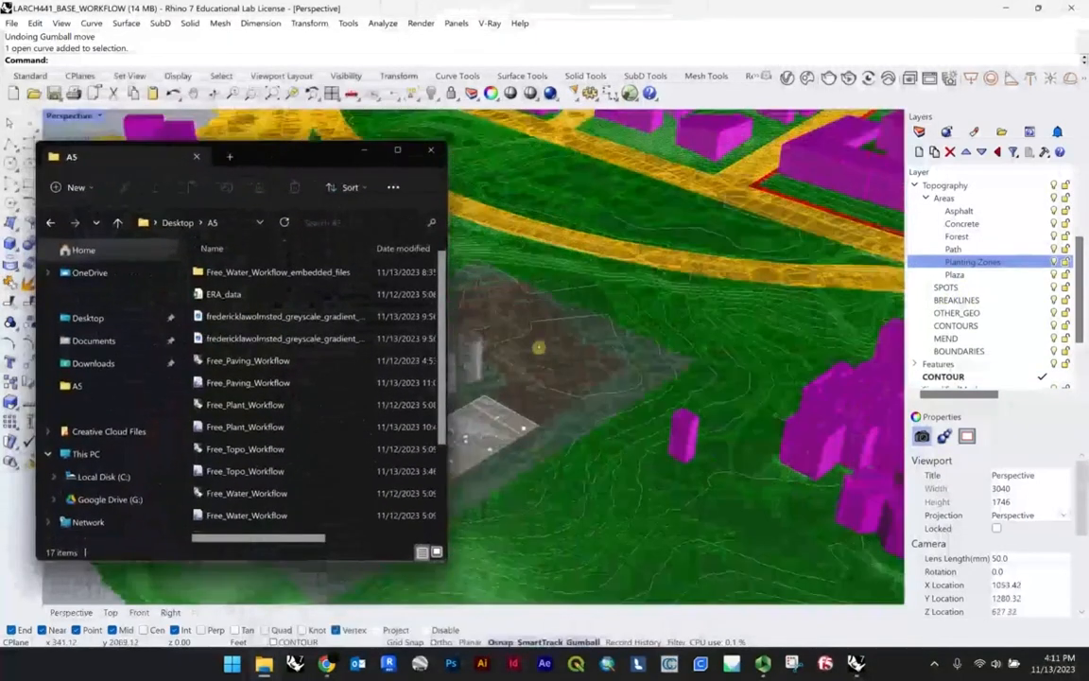
click(612, 376)
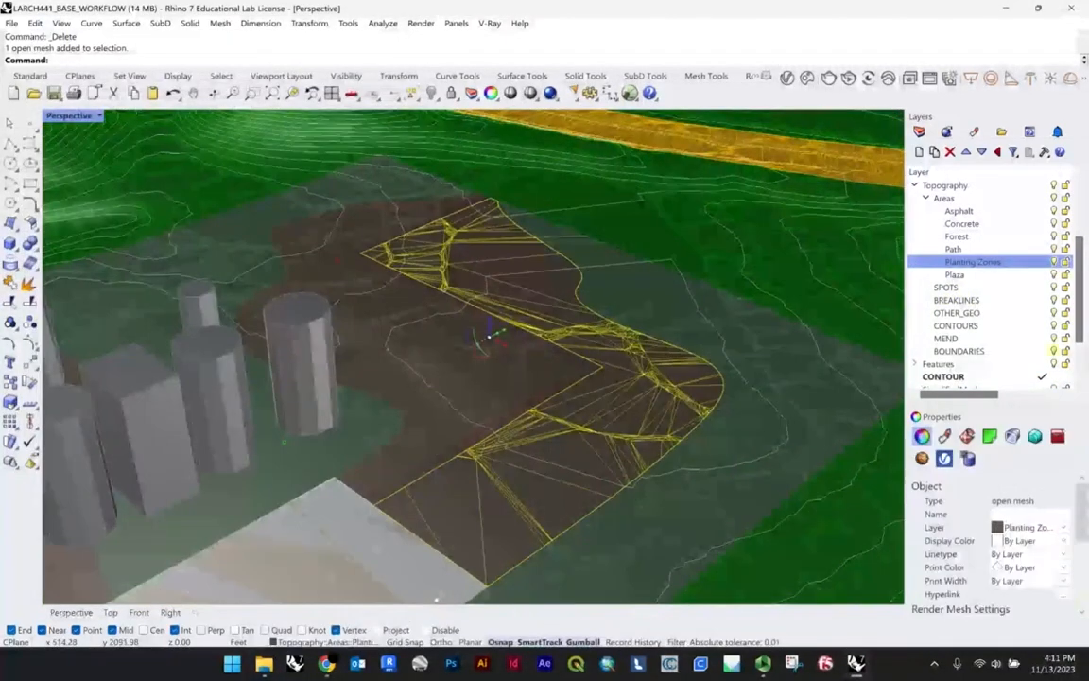
scroll(463, 283, down, 3)
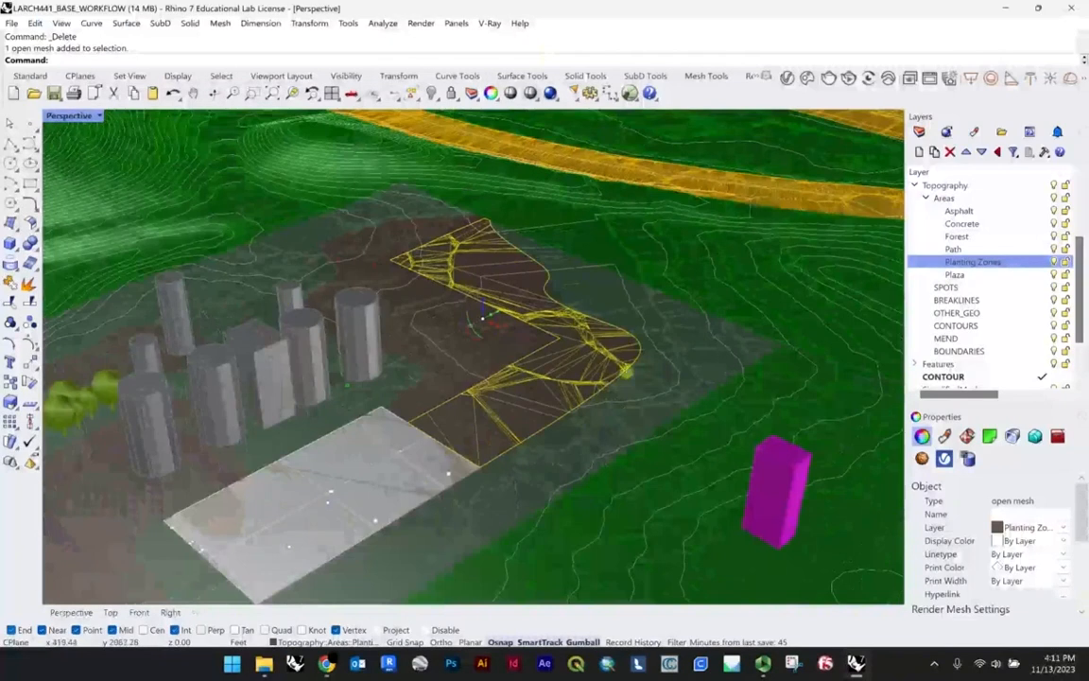
click(475, 364)
scroll(475, 364, down, 6)
right_drag(477, 416, 406, 363)
key(Escape)
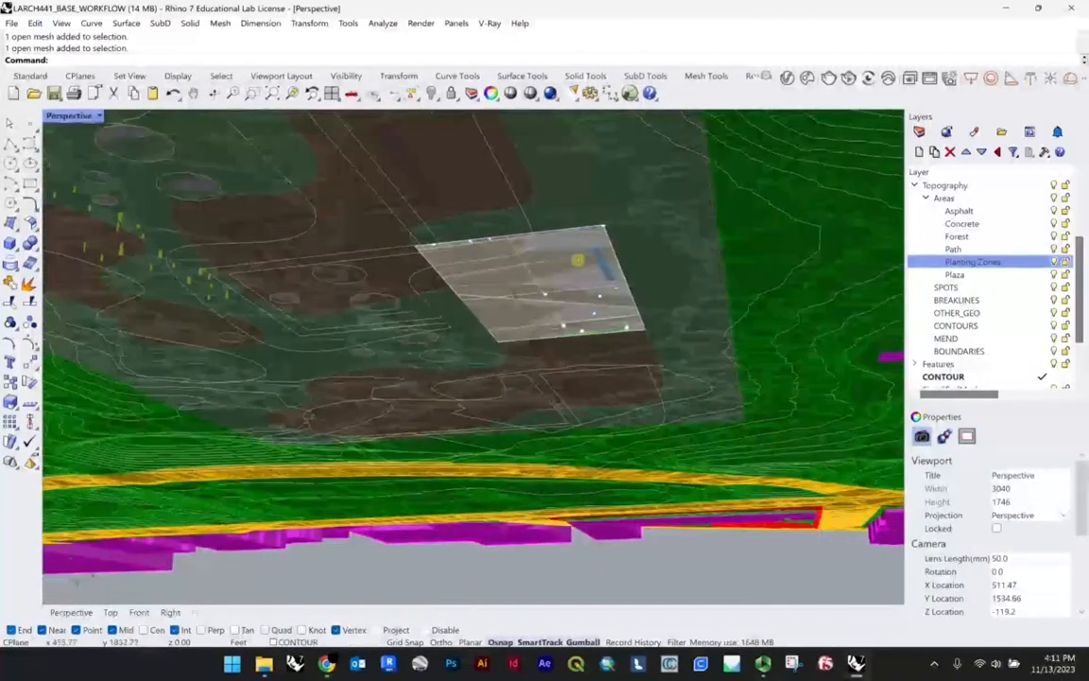
Step: Examine the closed planting outline and site boundary curves beneath the terrain and check their layers
click(527, 219)
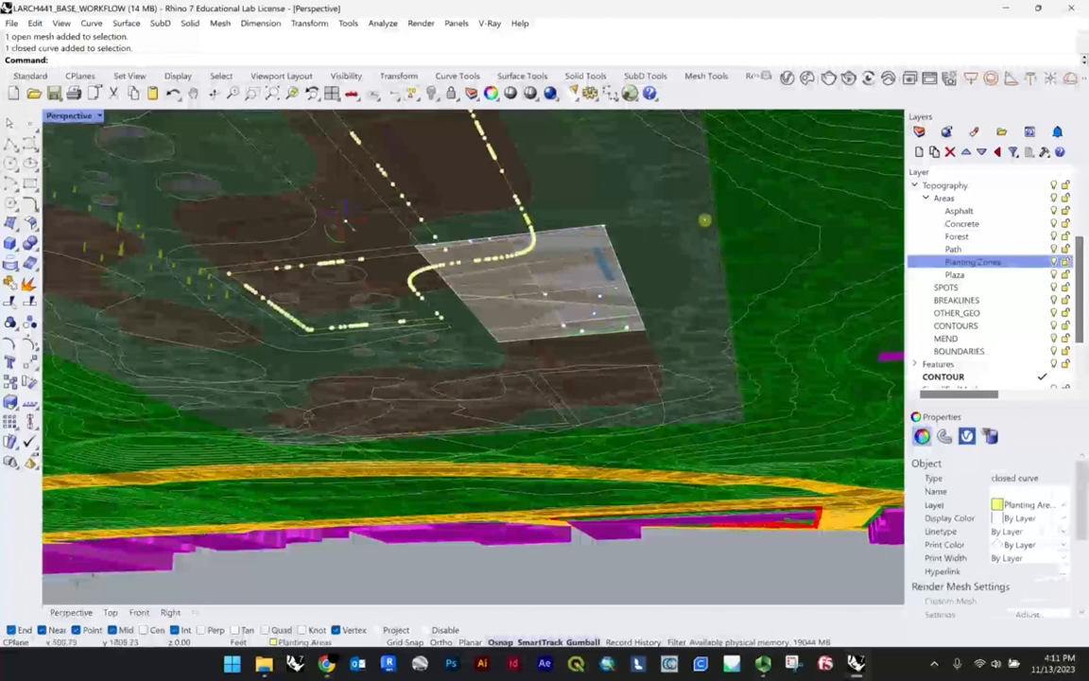
click(740, 225)
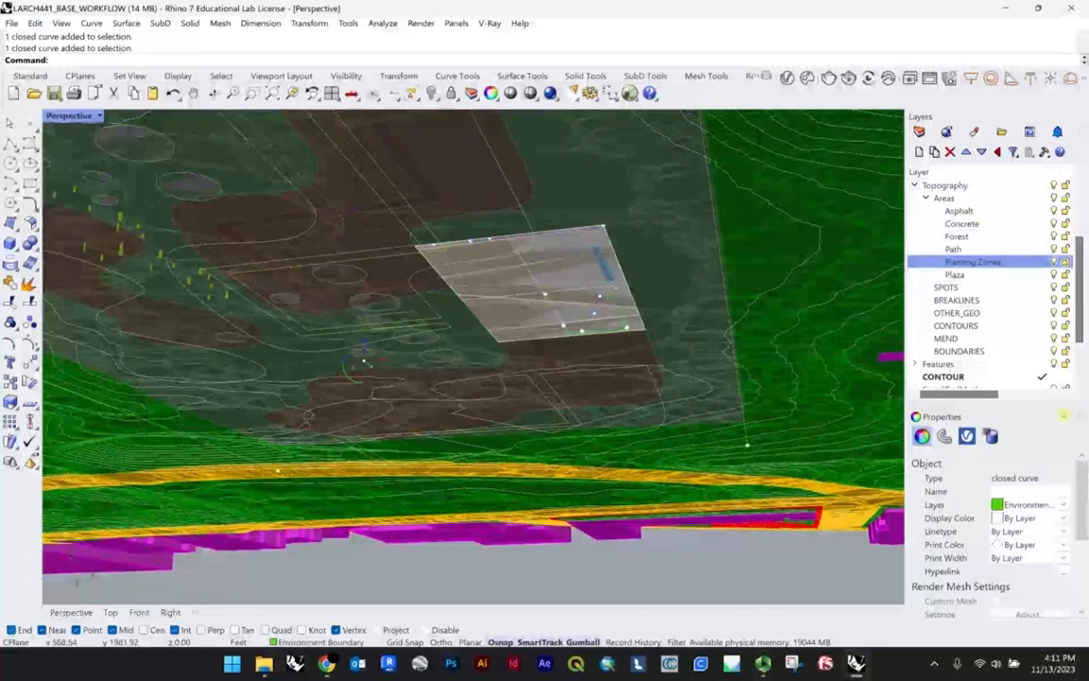
scroll(998, 243, up, 3)
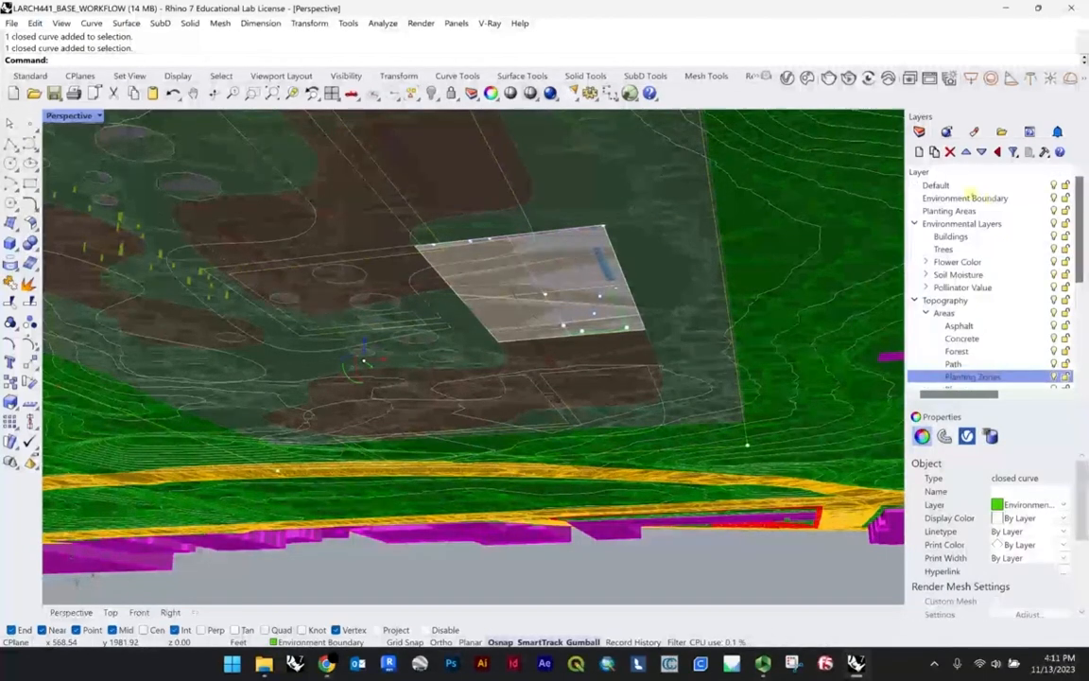
scroll(700, 246, down, 5)
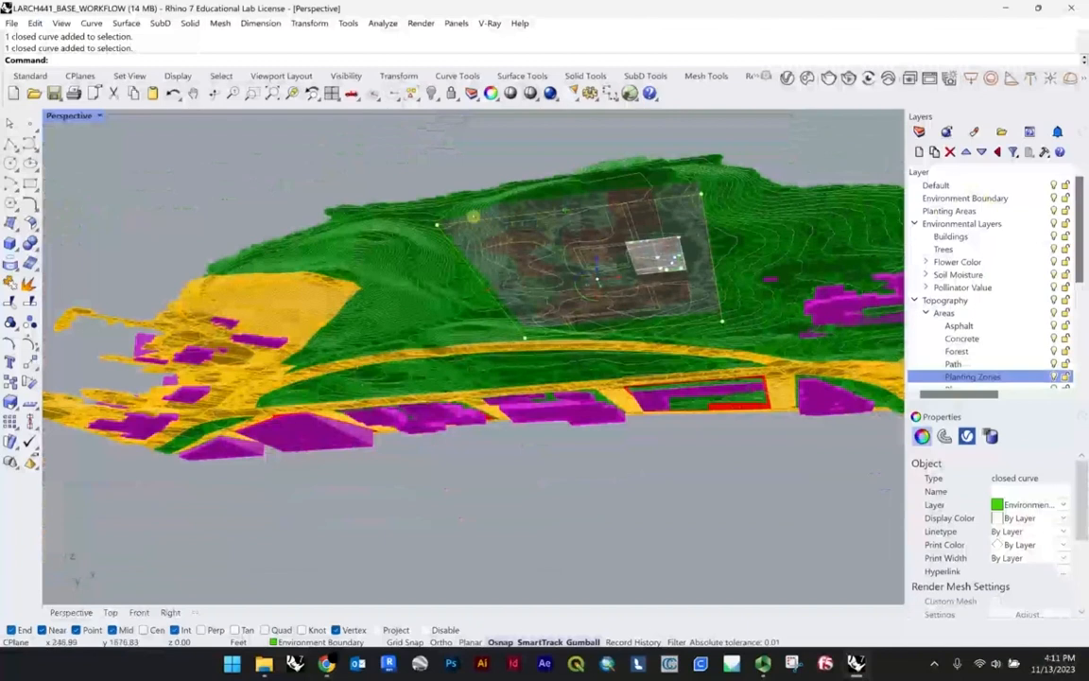
right_drag(758, 241, 747, 297)
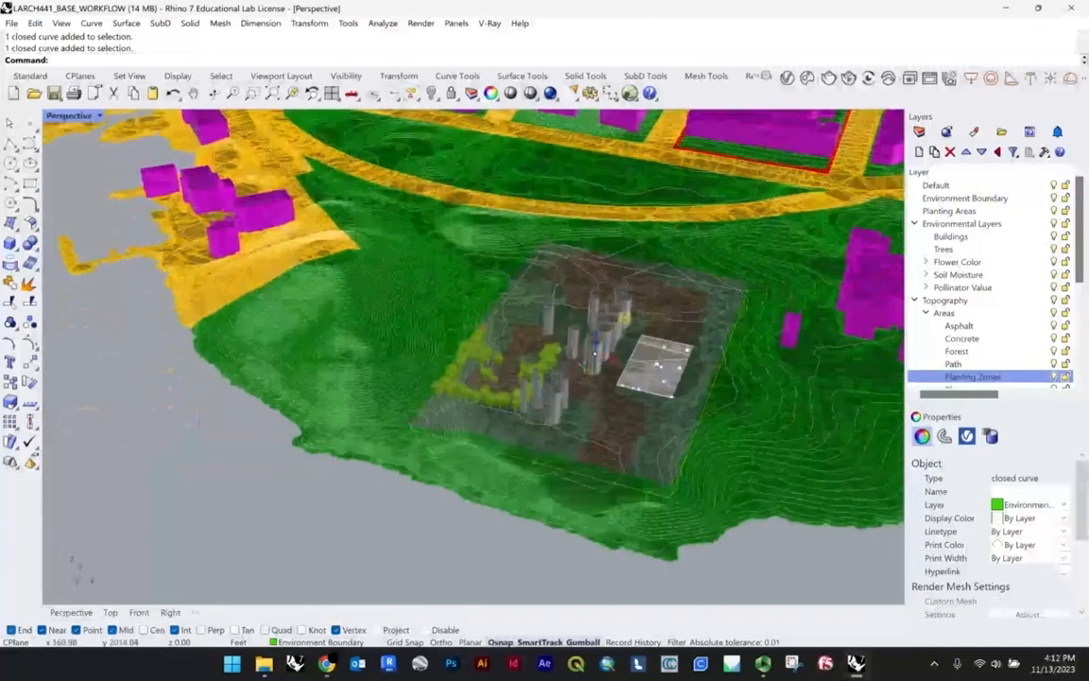
right_drag(624, 318, 683, 276)
scroll(687, 290, up, 5)
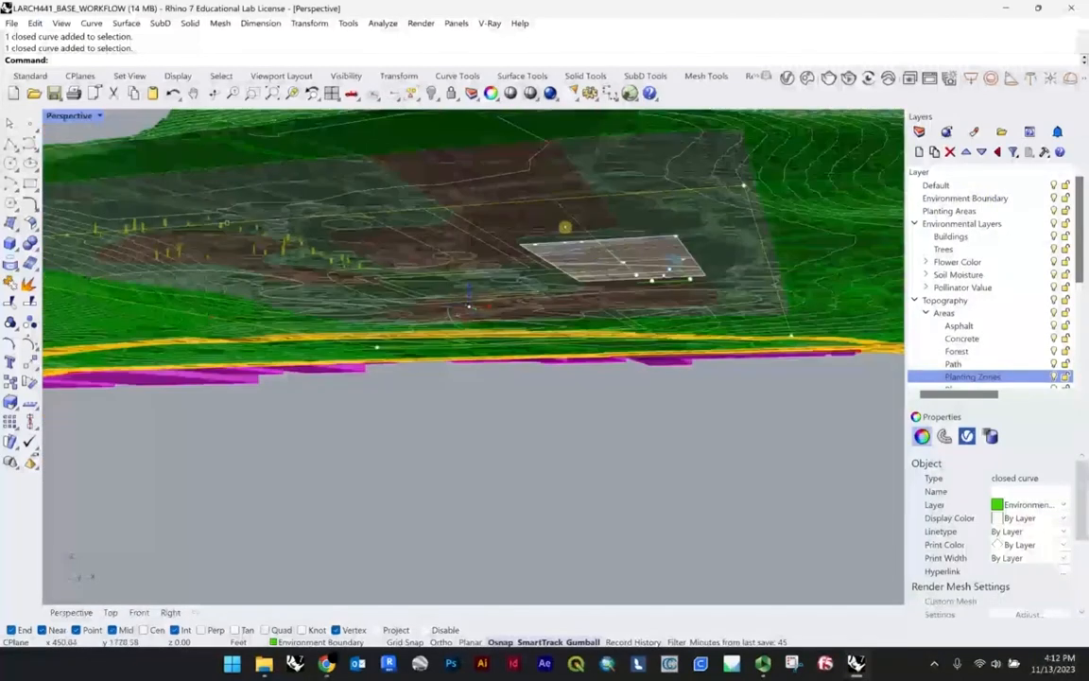
click(391, 170)
Step: Select all the curves on the Planting Areas layer with SelLayer and delete them
scroll(619, 214, up, 3)
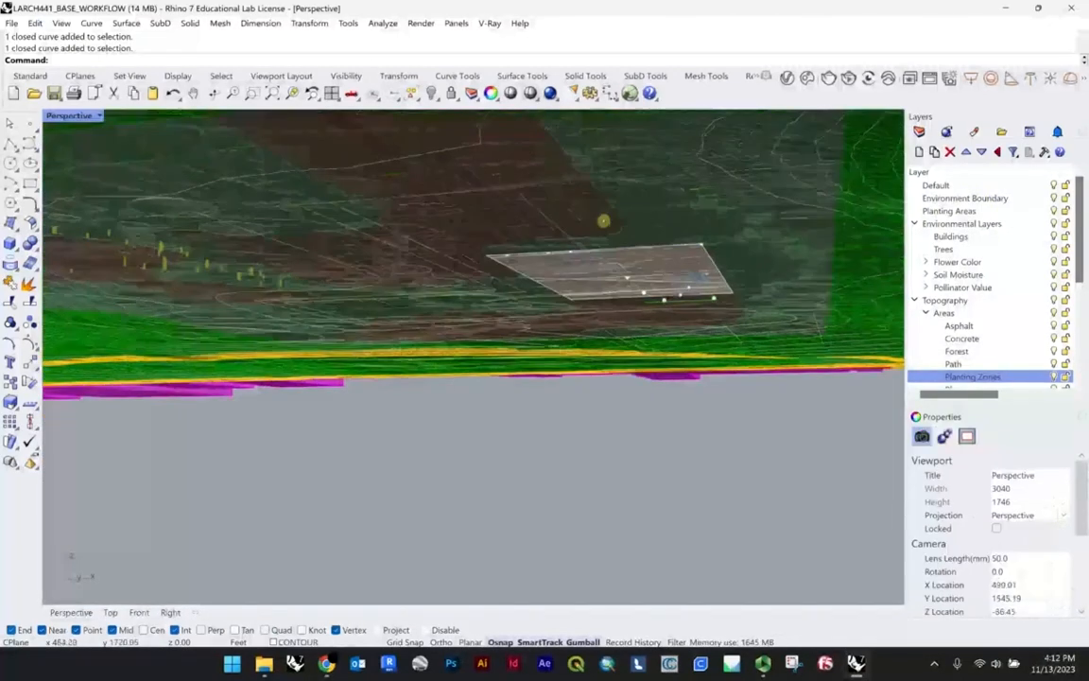
click(588, 246)
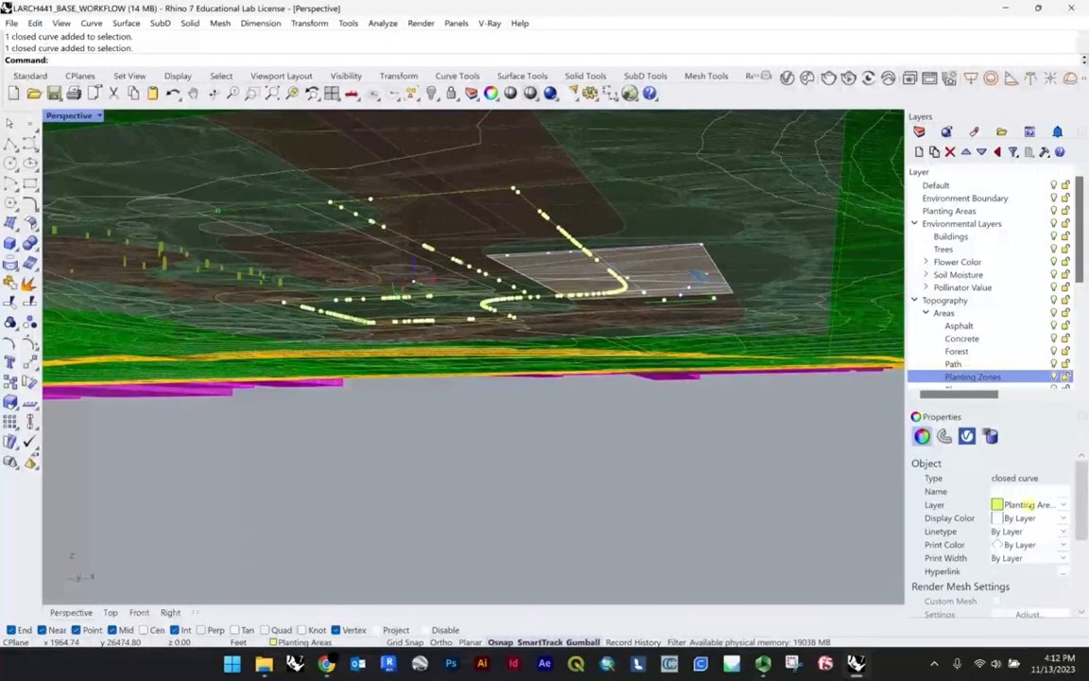
right_drag(549, 235, 534, 289)
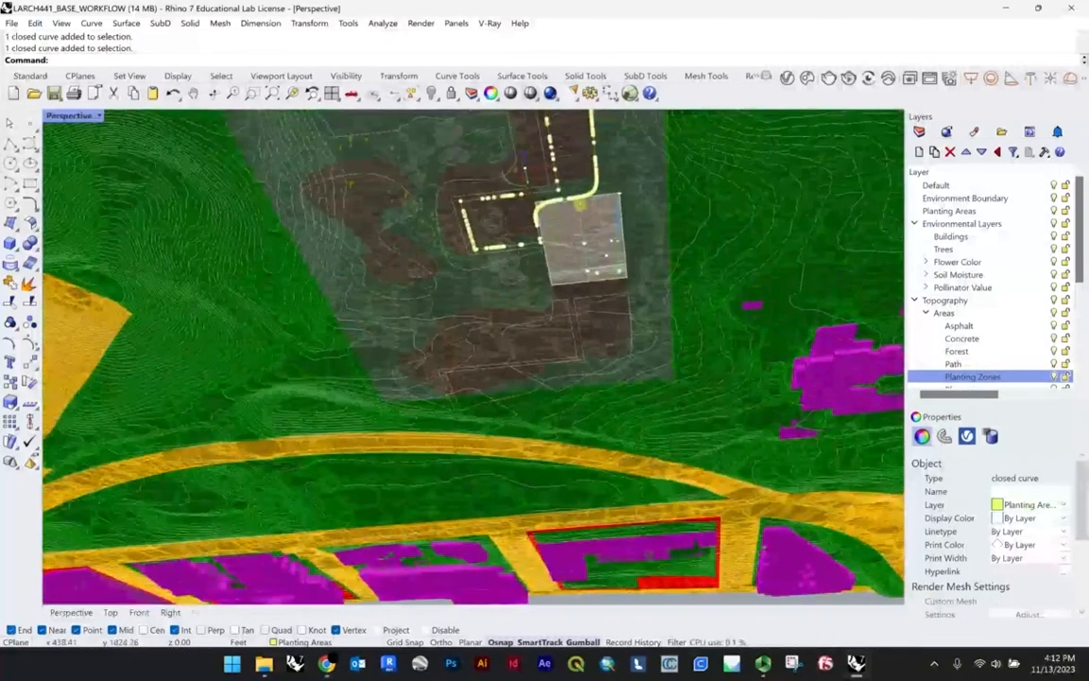
right_drag(580, 205, 573, 241)
scroll(573, 241, up, 3)
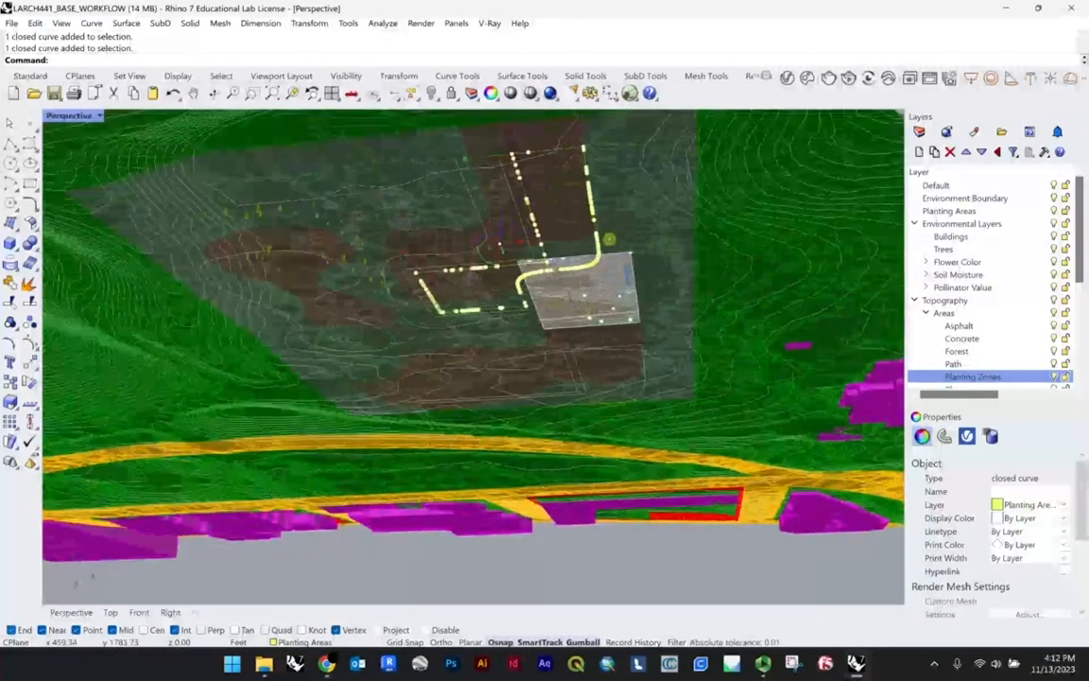
text(SelL)
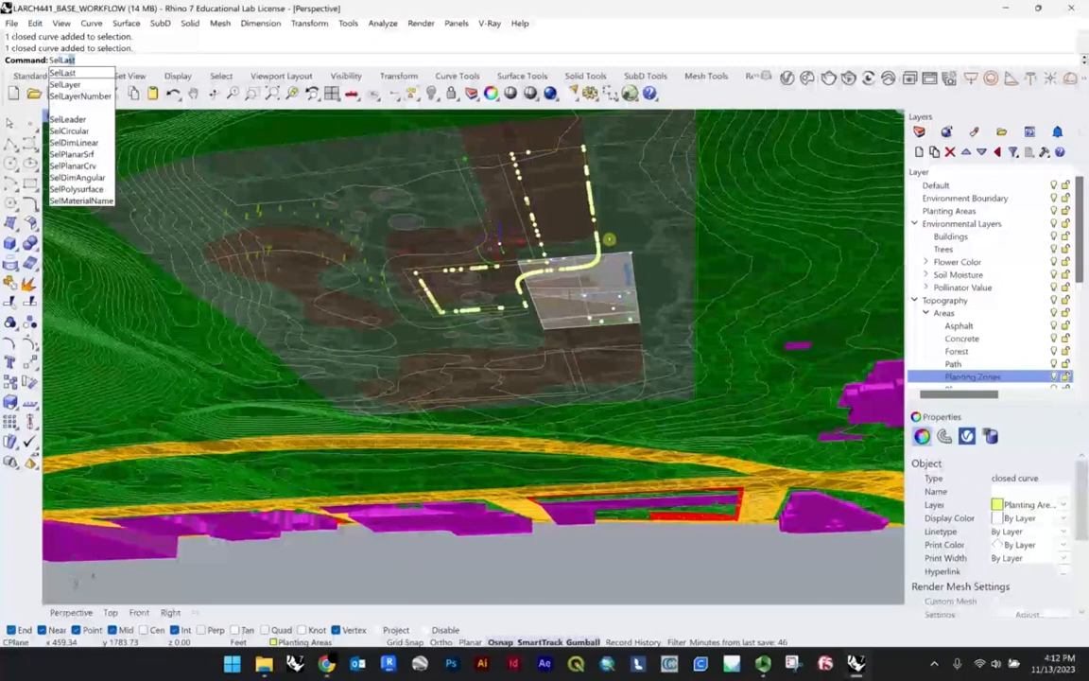
text(ay)
key(Return)
click(544, 417)
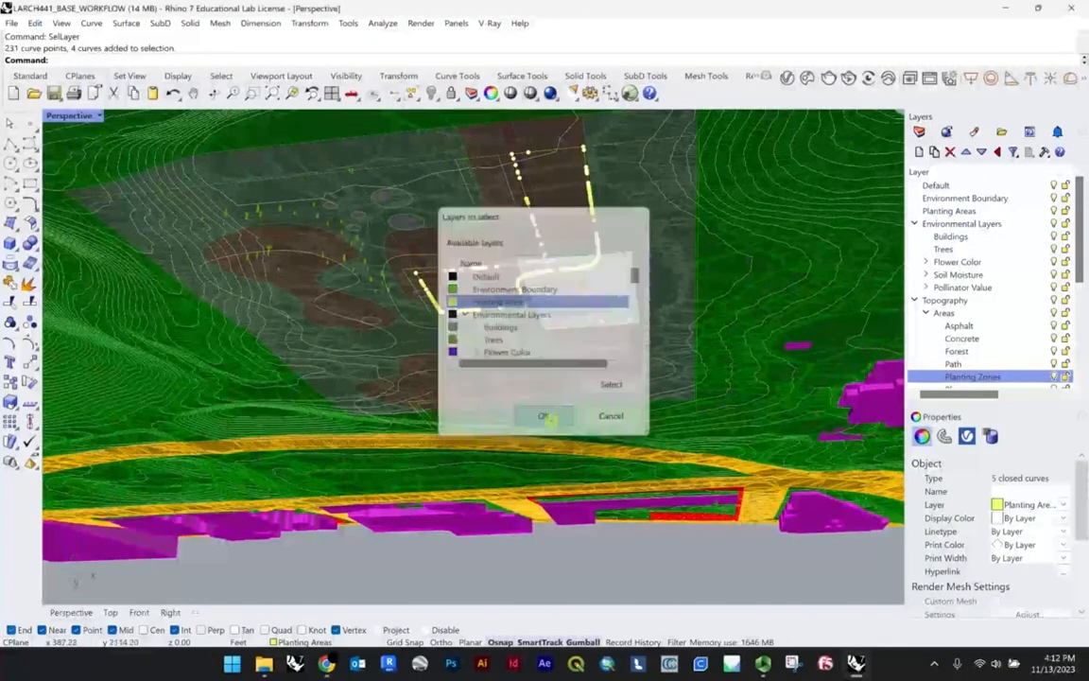
key(Delete)
Step: Make Planting Areas the current layer
right_drag(549, 417, 603, 384)
scroll(603, 384, up, 5)
click(511, 308)
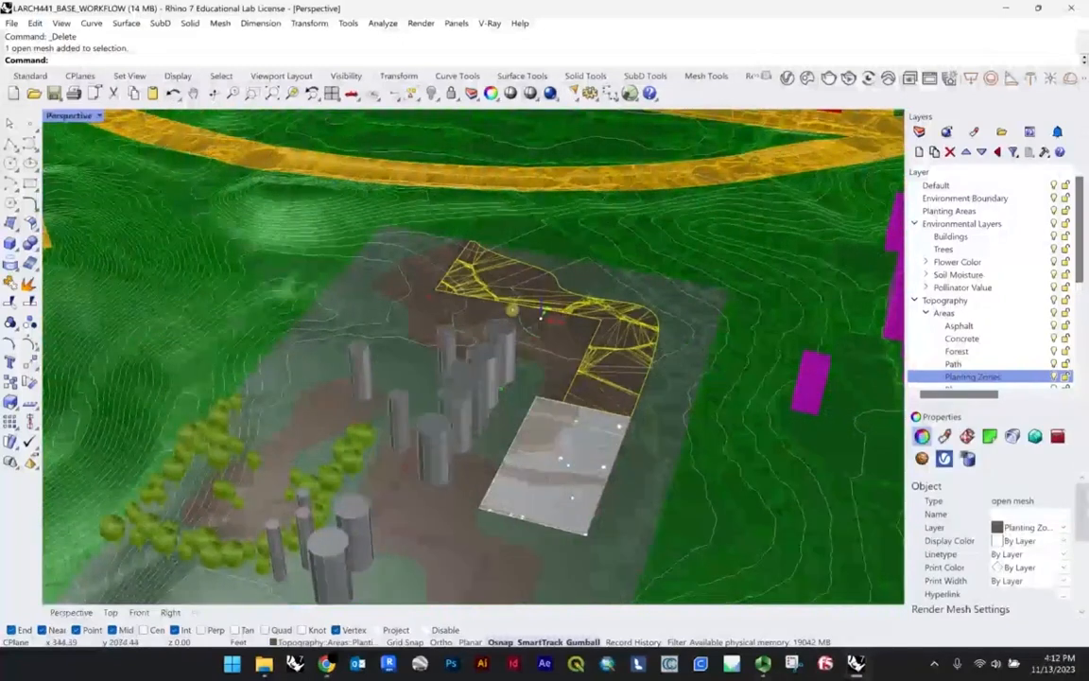
right_drag(511, 309, 651, 339)
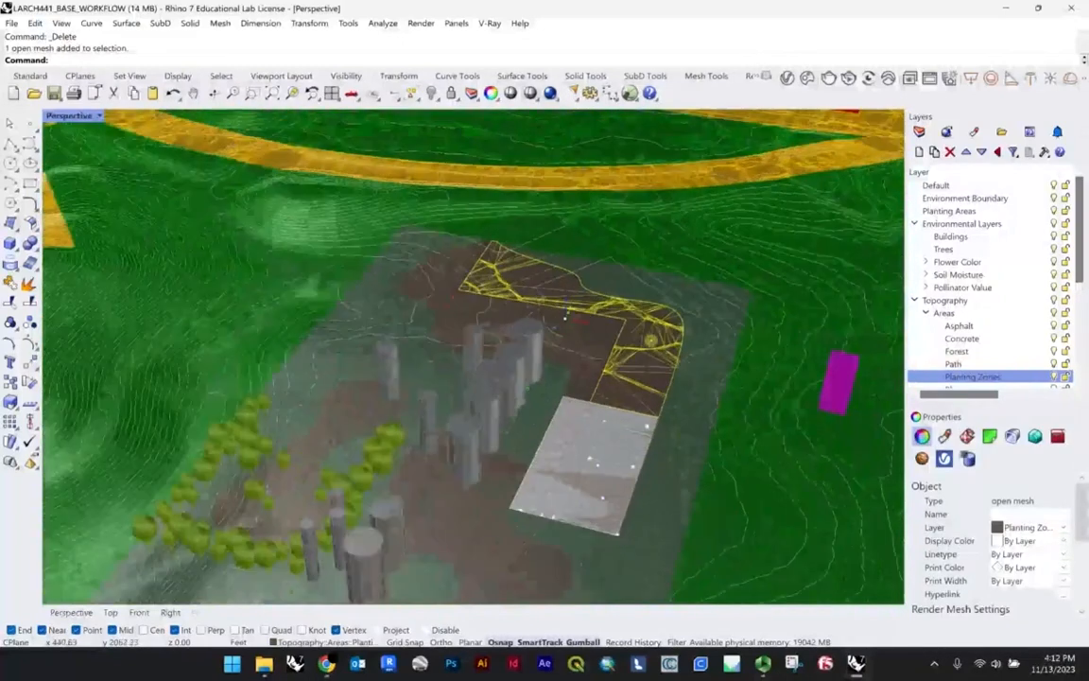
click(1039, 211)
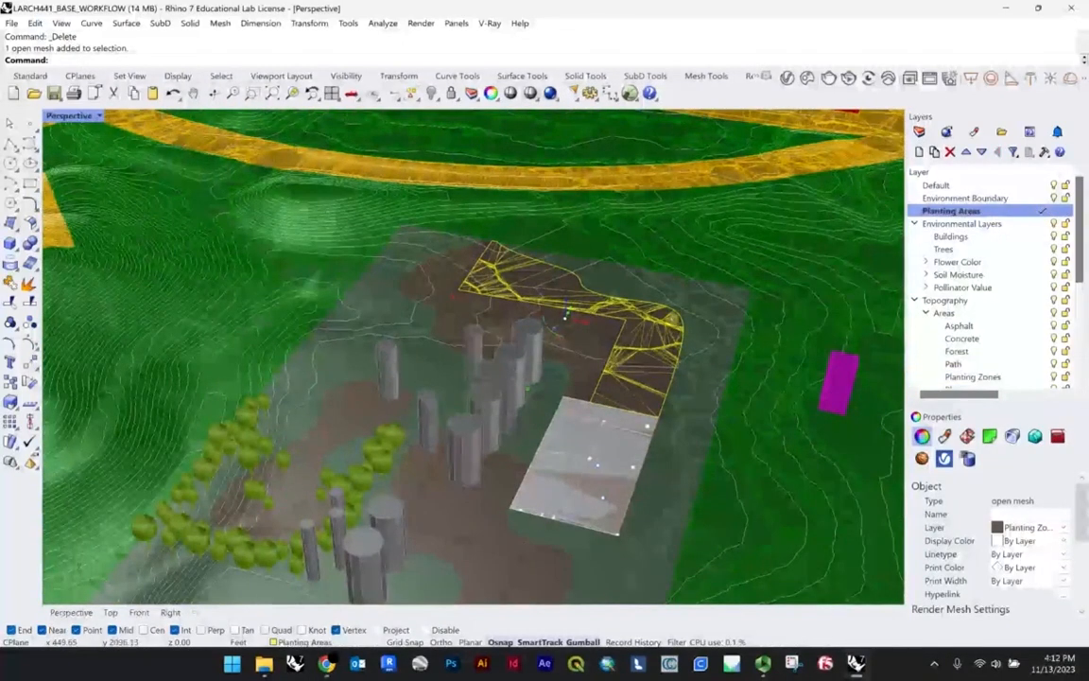
Step: Select all the meshes on the Planting Zones layer with SelLayer and duplicate their borders with DupBorder
scroll(565, 315, up, 3)
click(556, 293)
text(SelLayer)
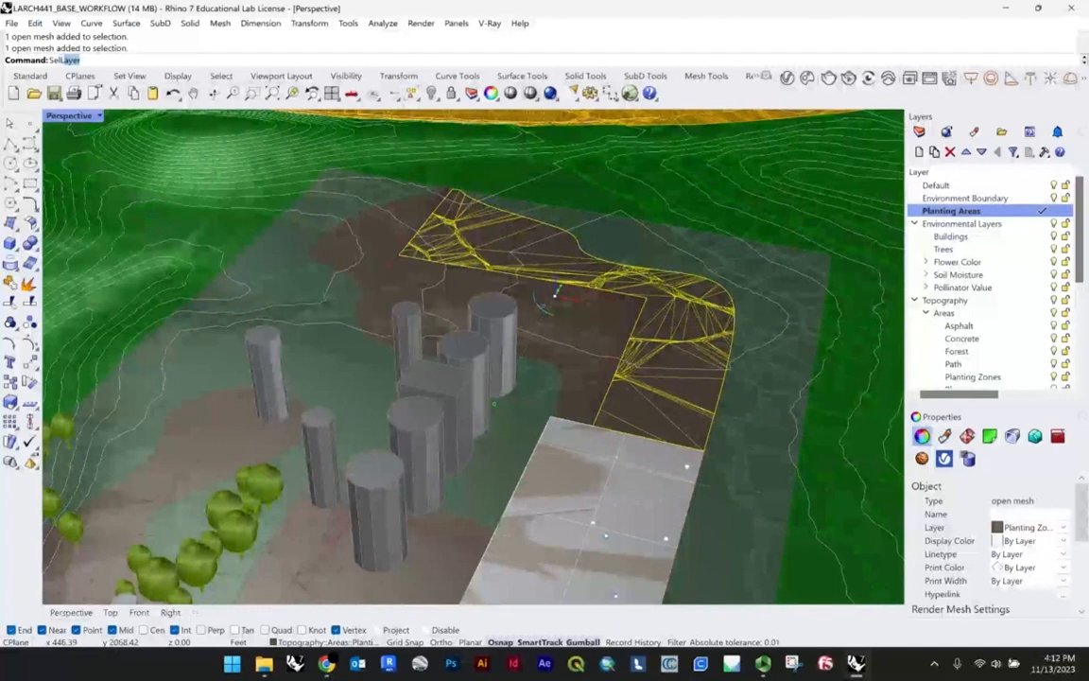
key(Return)
key(Return)
scroll(558, 377, down, 5)
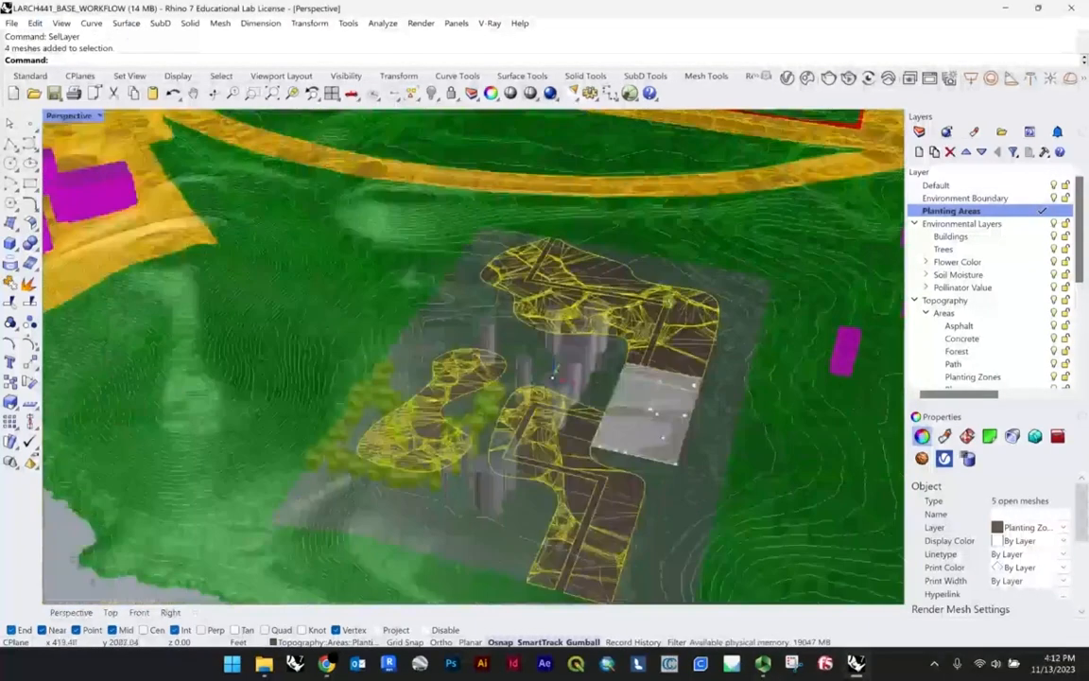
text(DupBorder)
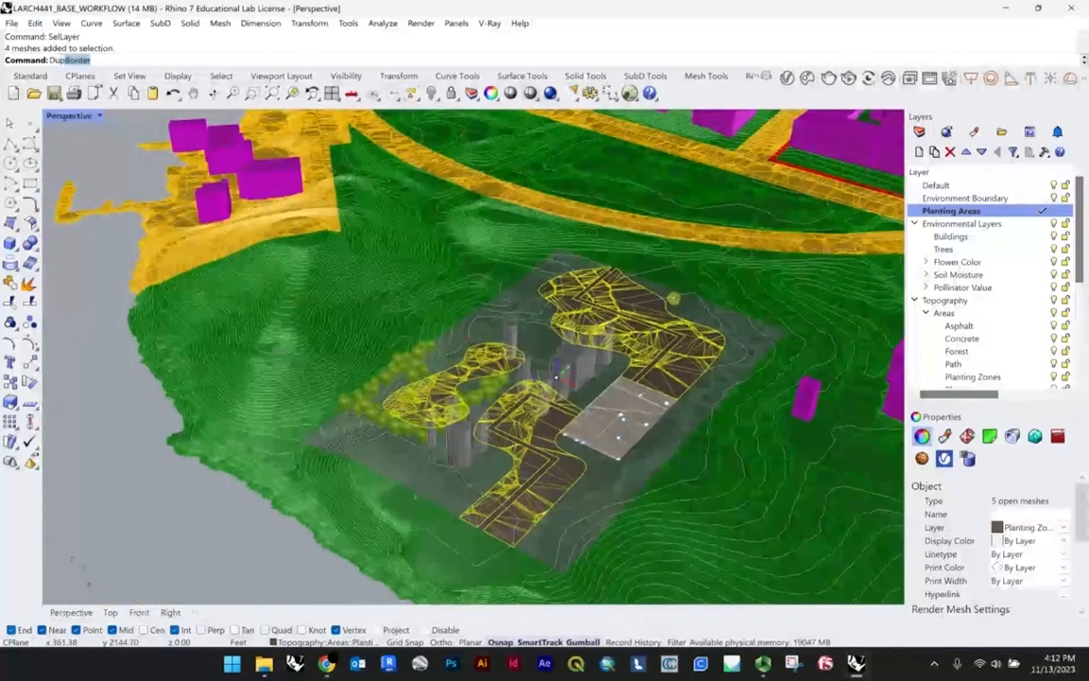
key(Return)
Step: Flatten the duplicated planting zone borders onto the construction plane with ProjectToCPlane, deleting the input curves
text(Project)
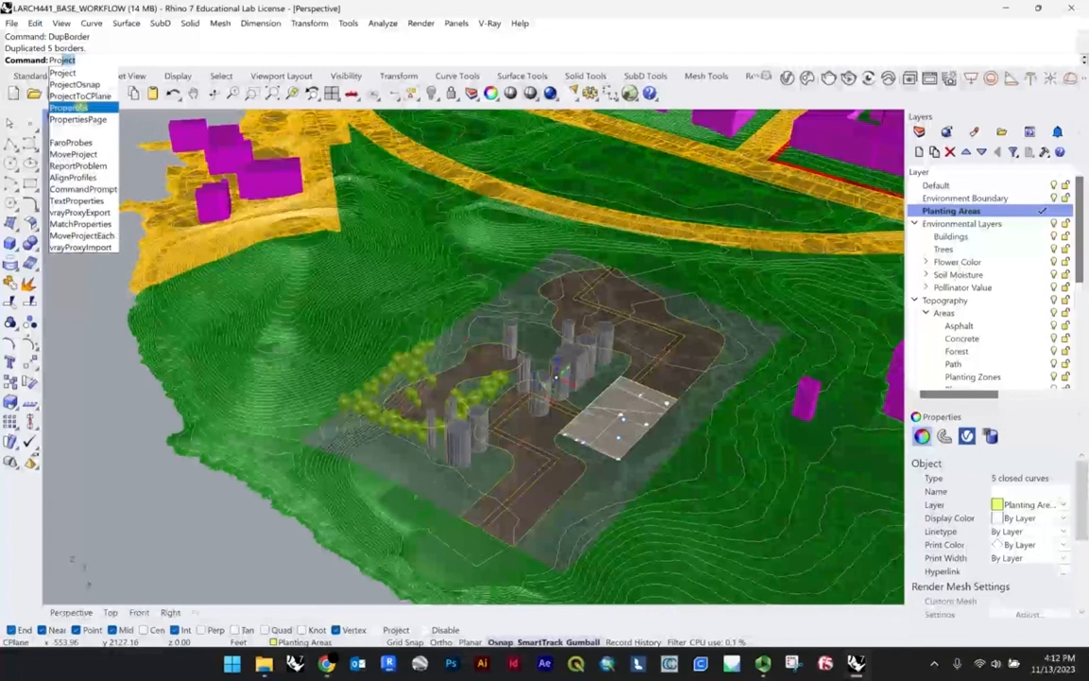
click(72, 87)
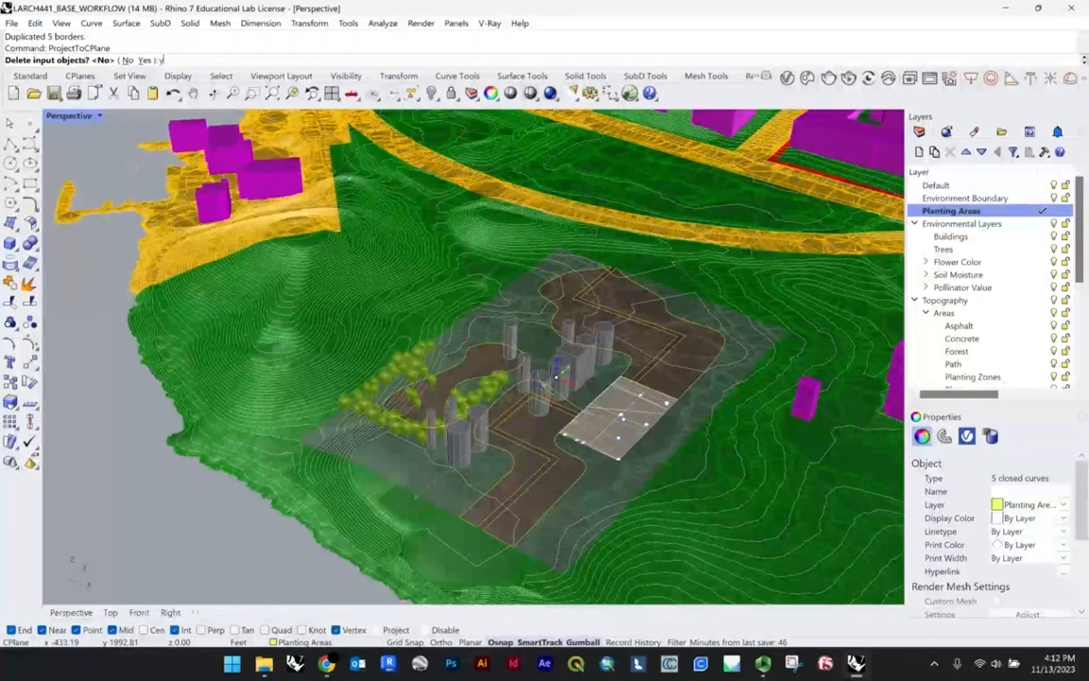
key(Return)
right_drag(520, 430, 555, 316)
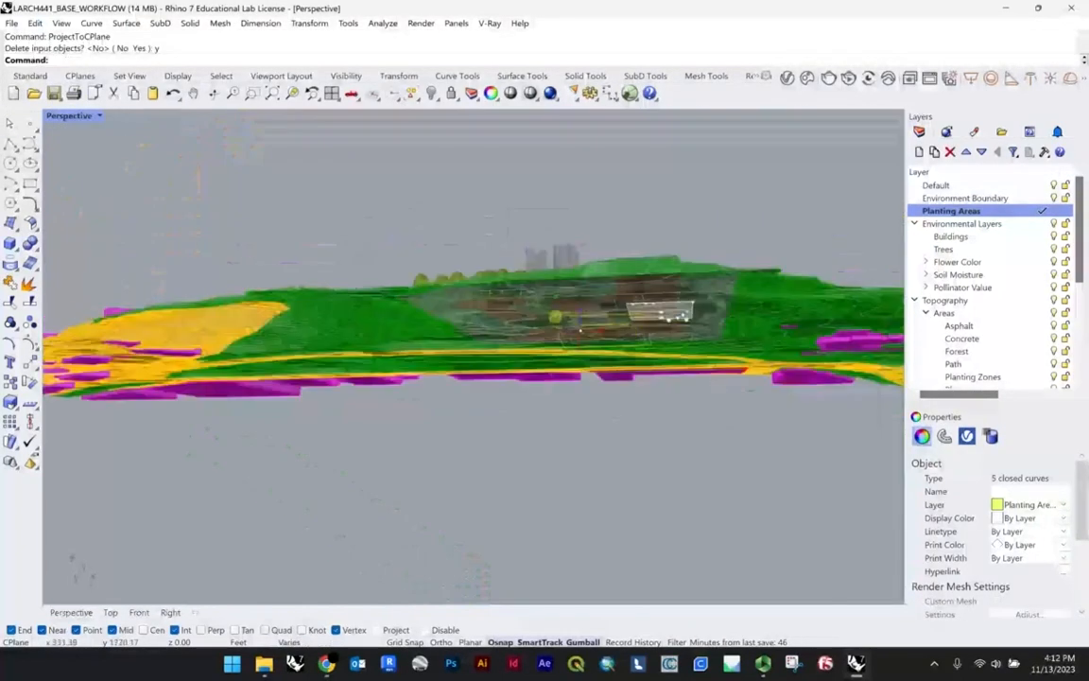
scroll(625, 272, up, 8)
right_drag(702, 301, 693, 265)
key(Escape)
Step: Examine the whole site model against the Environment Boundary, Planting Areas and Environmental Layers entries in the layer list
scroll(565, 172, down, 5)
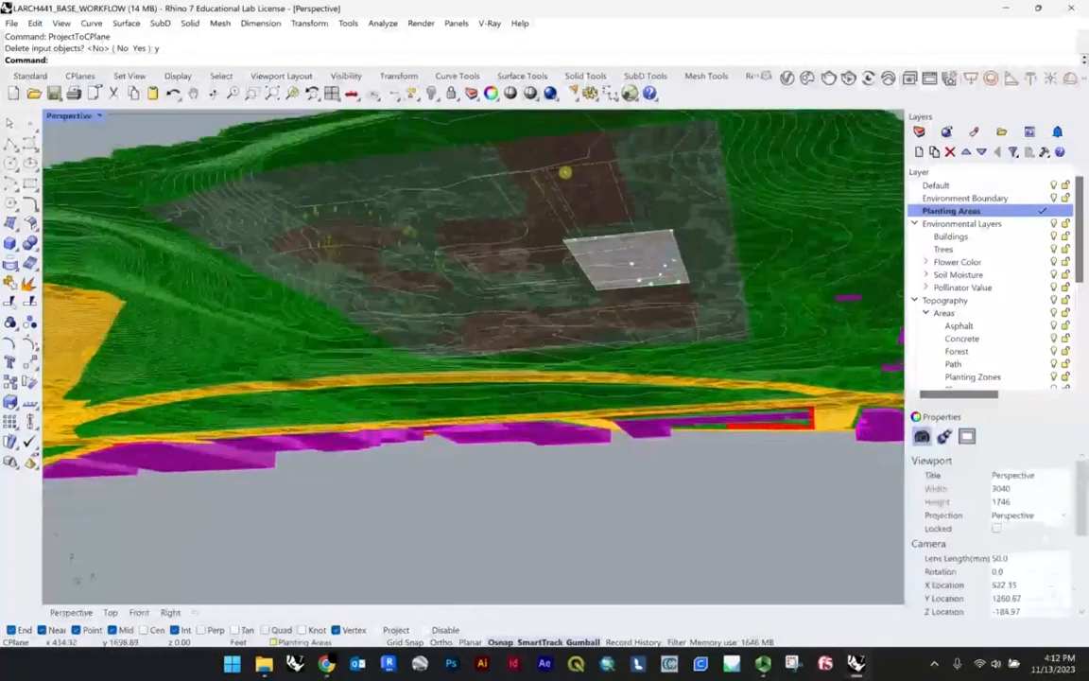
right_drag(565, 172, 577, 221)
scroll(568, 221, down, 6)
right_drag(841, 302, 632, 296)
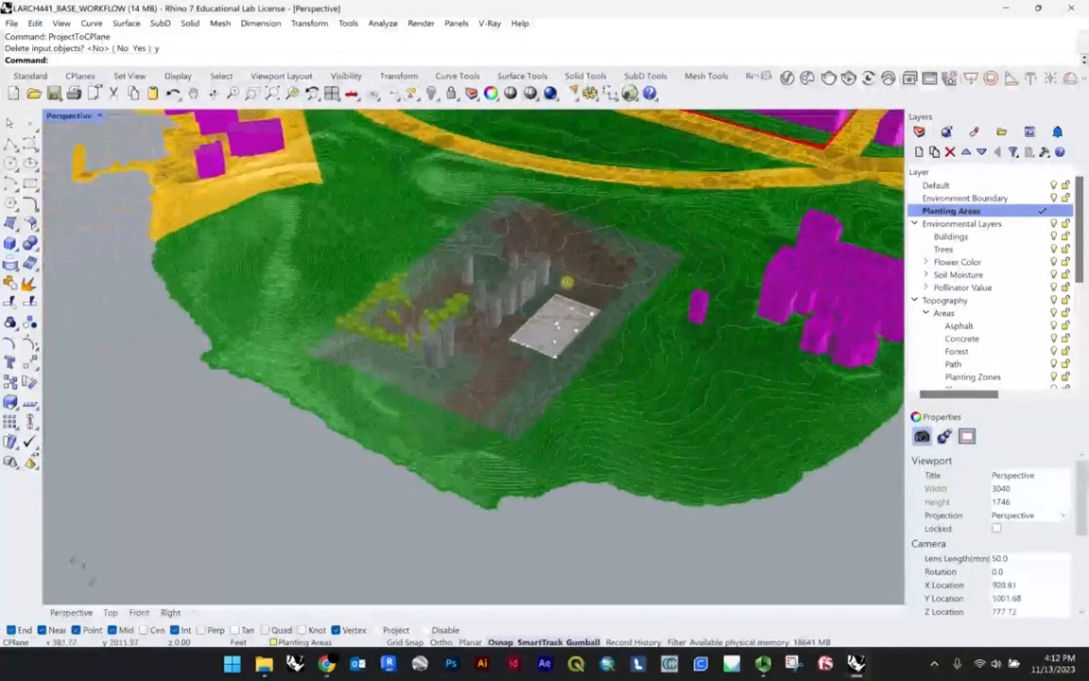
right_drag(567, 282, 590, 315)
scroll(515, 360, up, 6)
right_drag(515, 362, 544, 345)
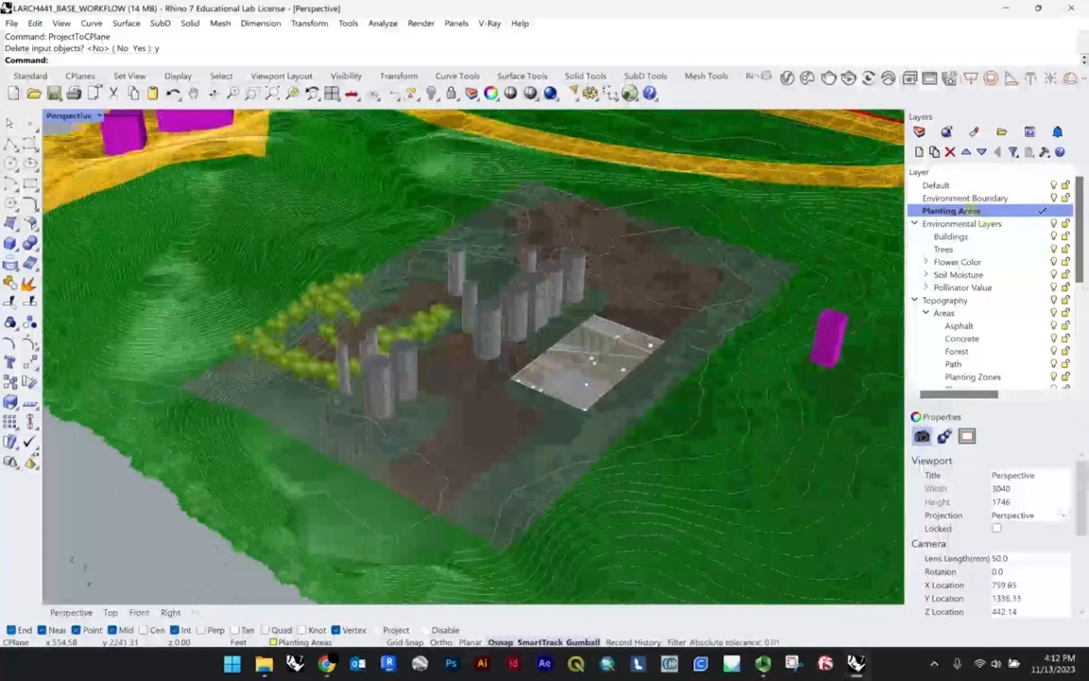
click(964, 197)
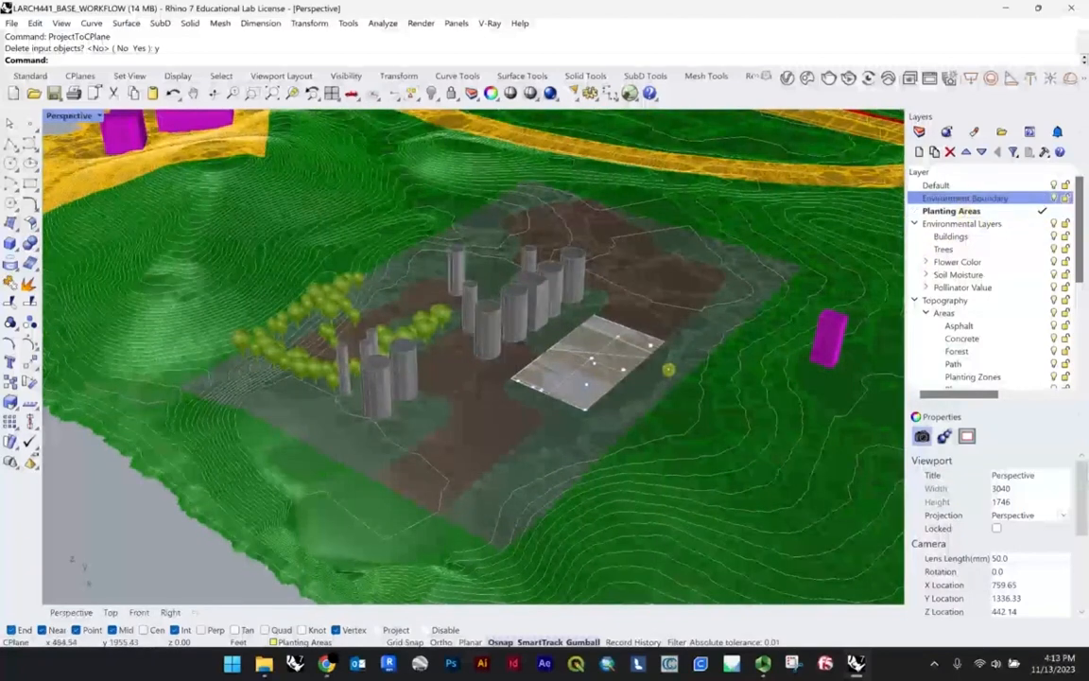
scroll(189, 348, up, 3)
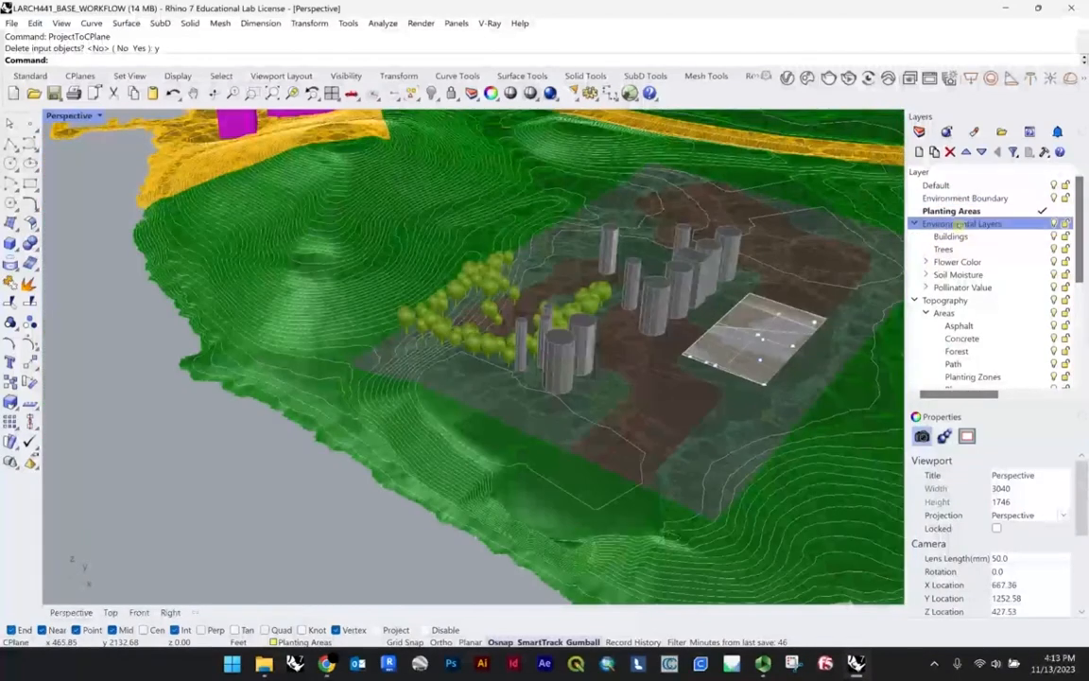
click(955, 211)
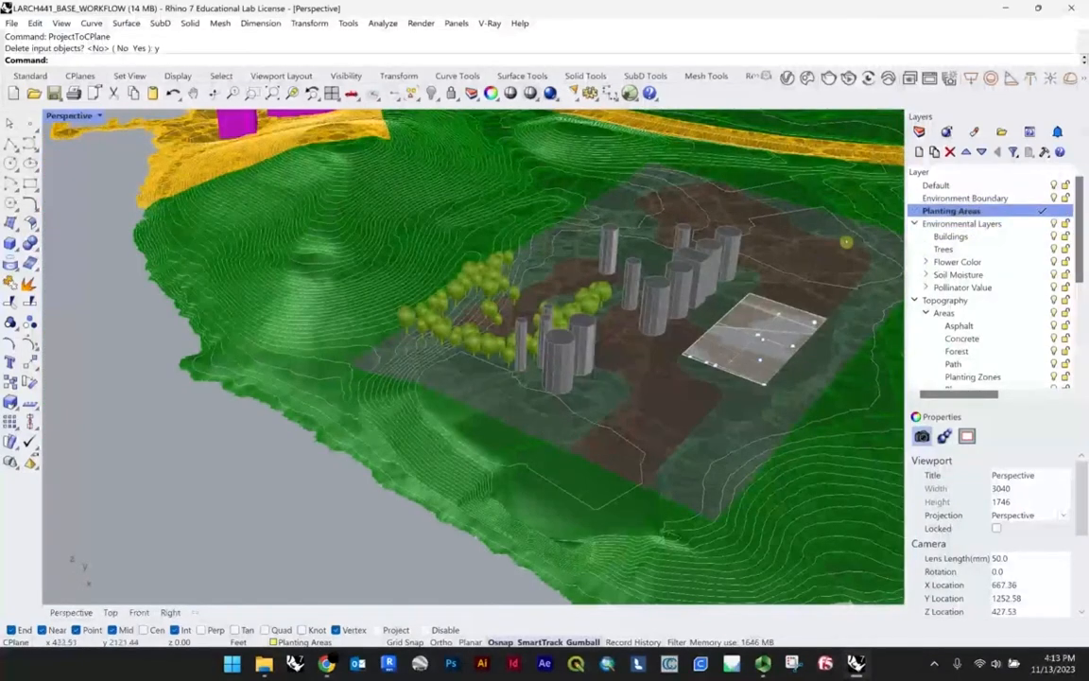
shift+right_drag(846, 242, 799, 258)
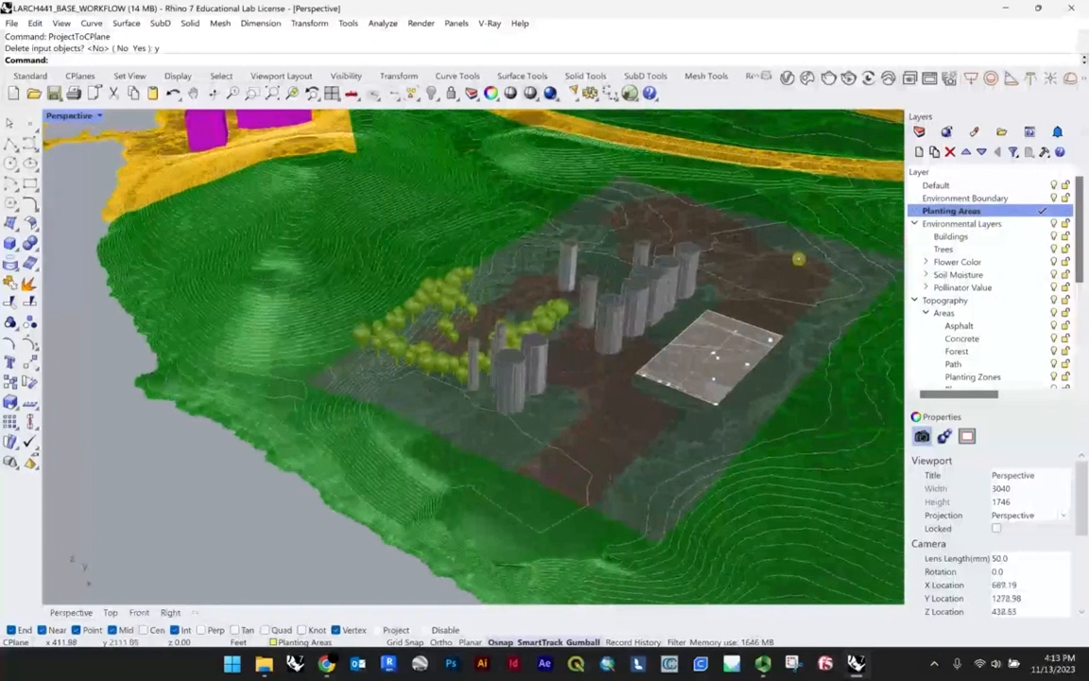
click(970, 224)
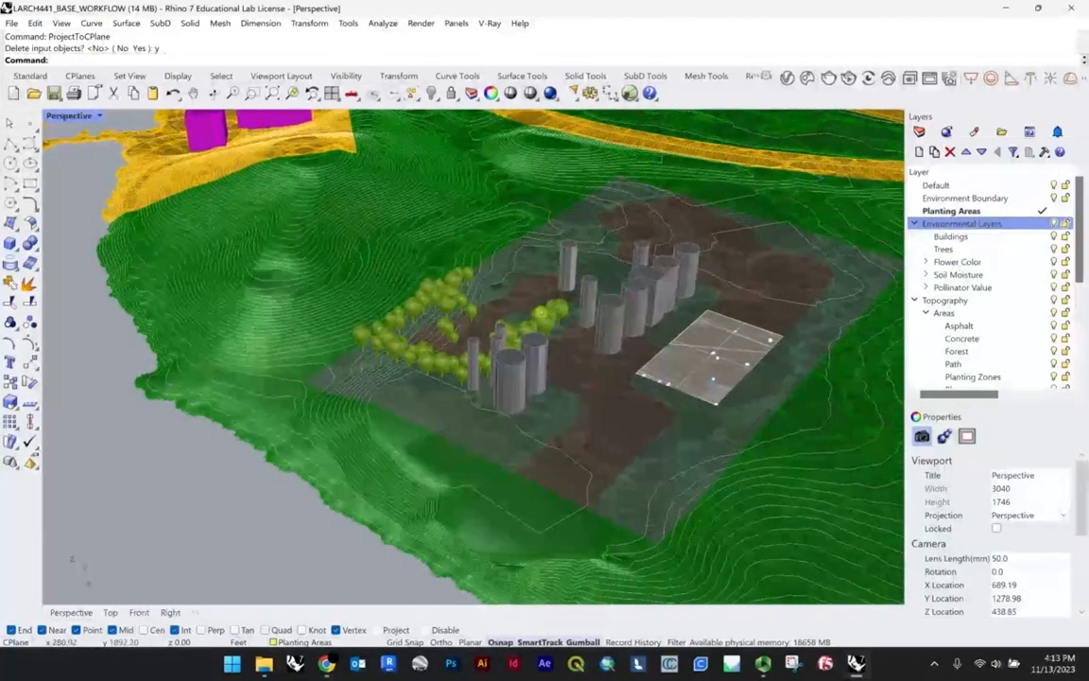
Step: Inspect one of the trees and one of the building extrusions on the site to check their layers
scroll(529, 350, up, 5)
click(536, 335)
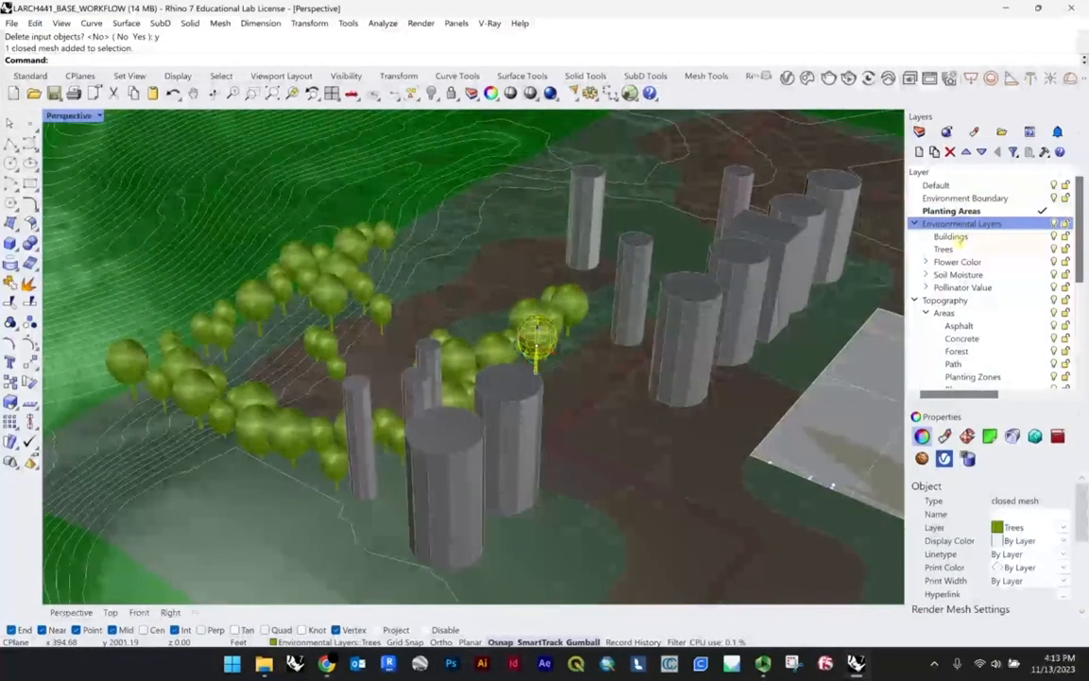
click(945, 248)
click(731, 301)
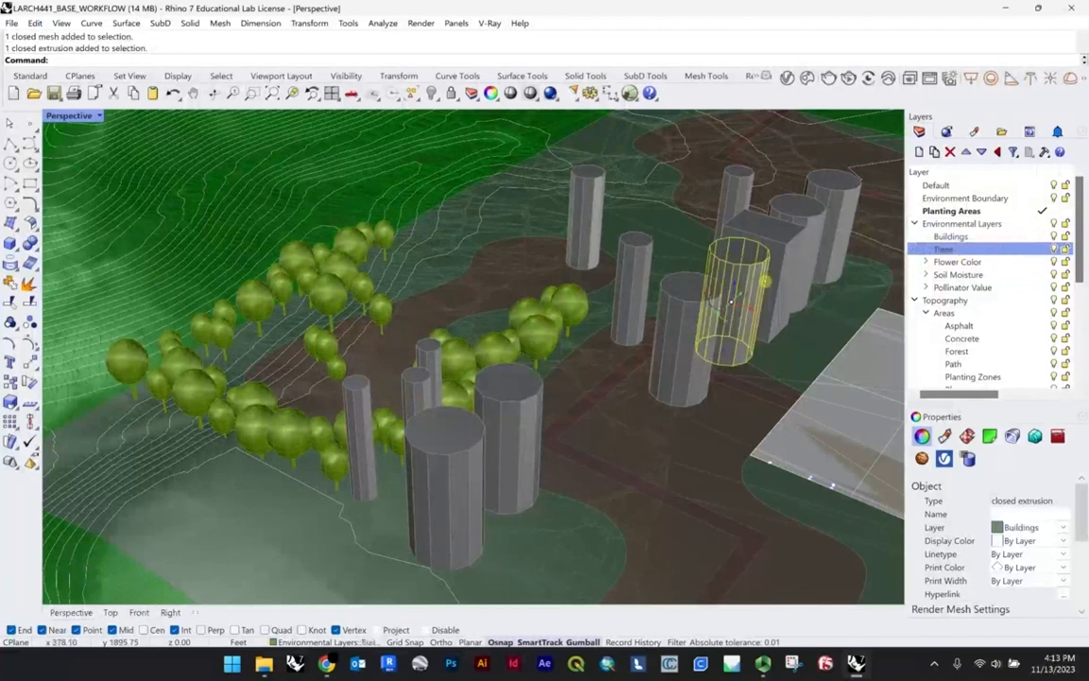
key(Escape)
scroll(744, 298, down, 15)
shift+right_drag(762, 243, 707, 261)
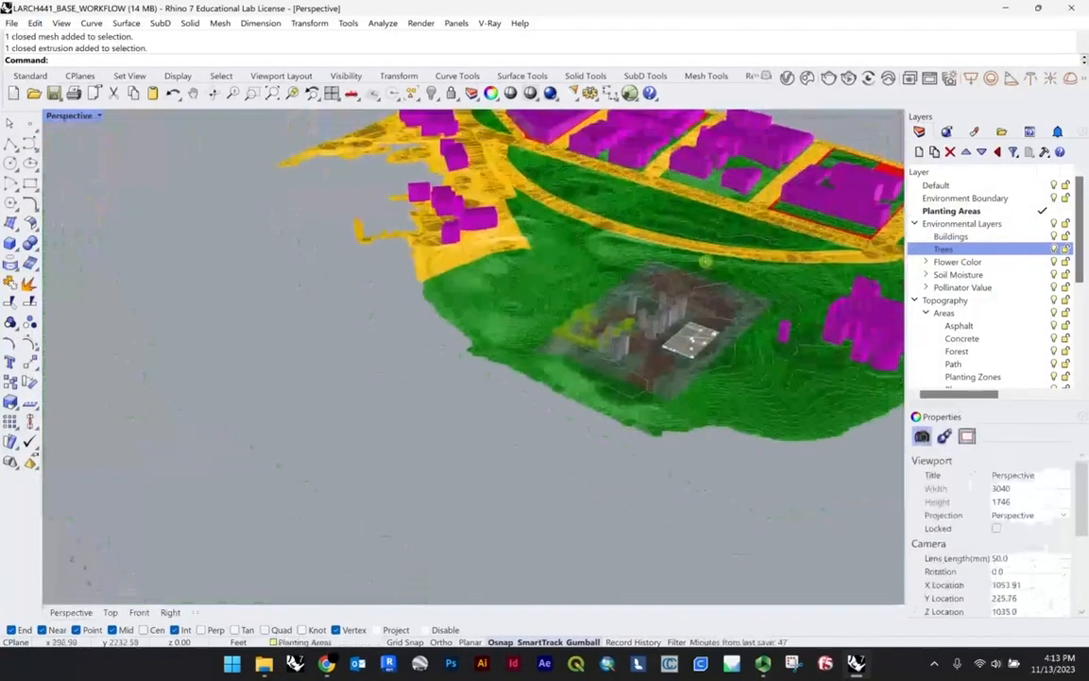
scroll(684, 346, up, 4)
right_drag(665, 392, 700, 164)
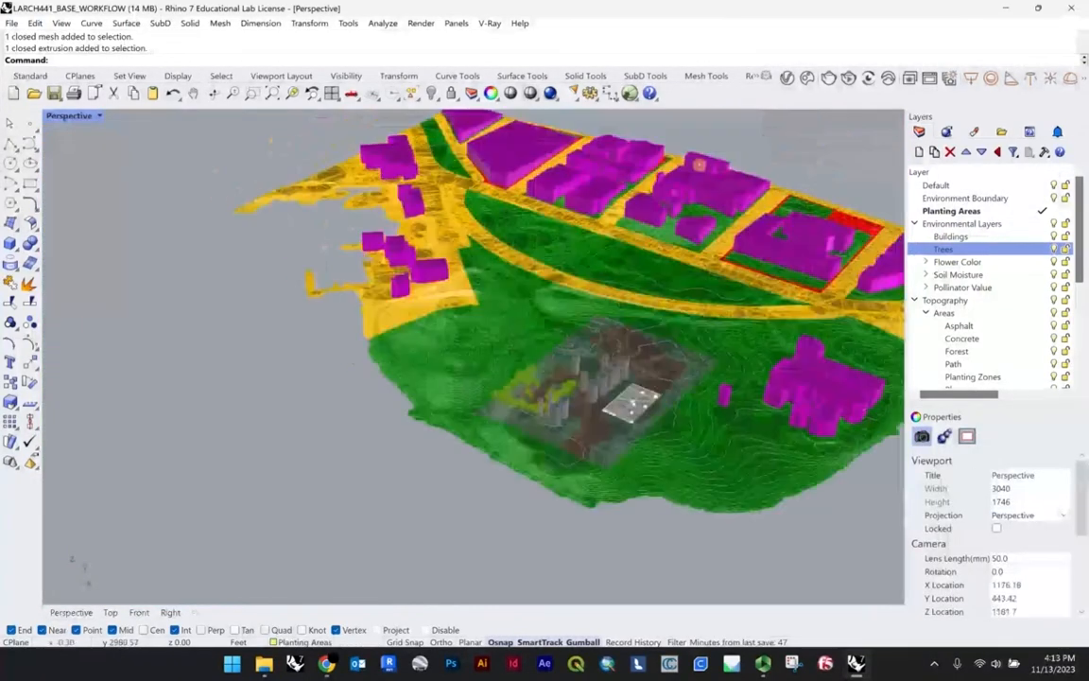
click(665, 173)
key(Escape)
scroll(567, 369, up, 10)
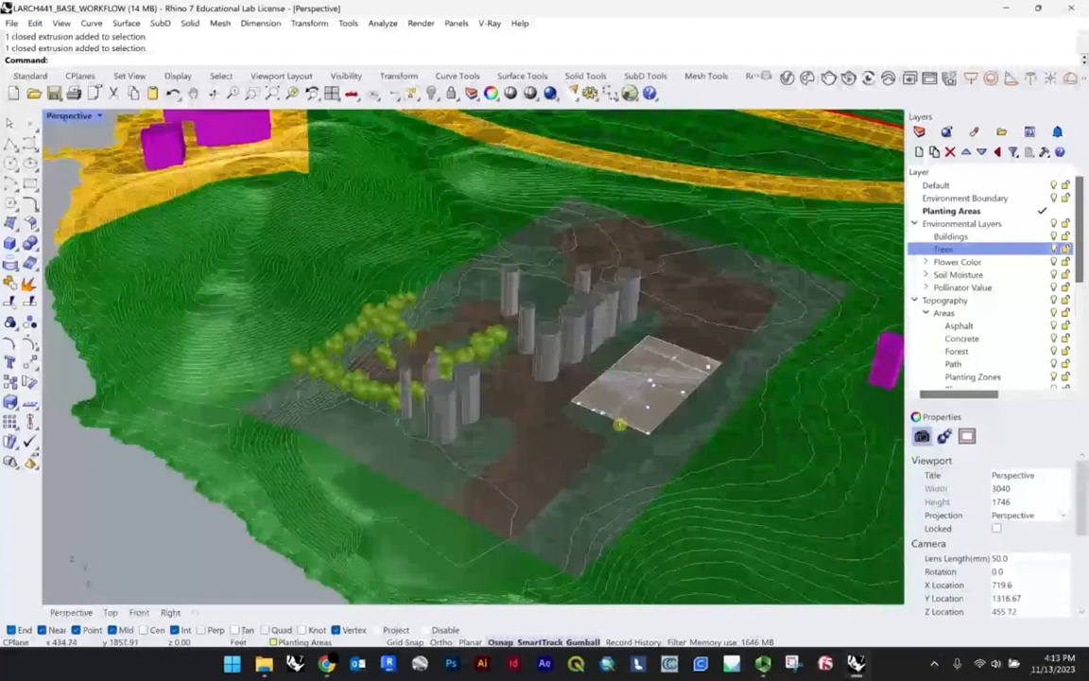
Step: Inspect the path mesh and the adjacent planting meshes on the site to check their layers
click(533, 448)
scroll(944, 275, down, 1)
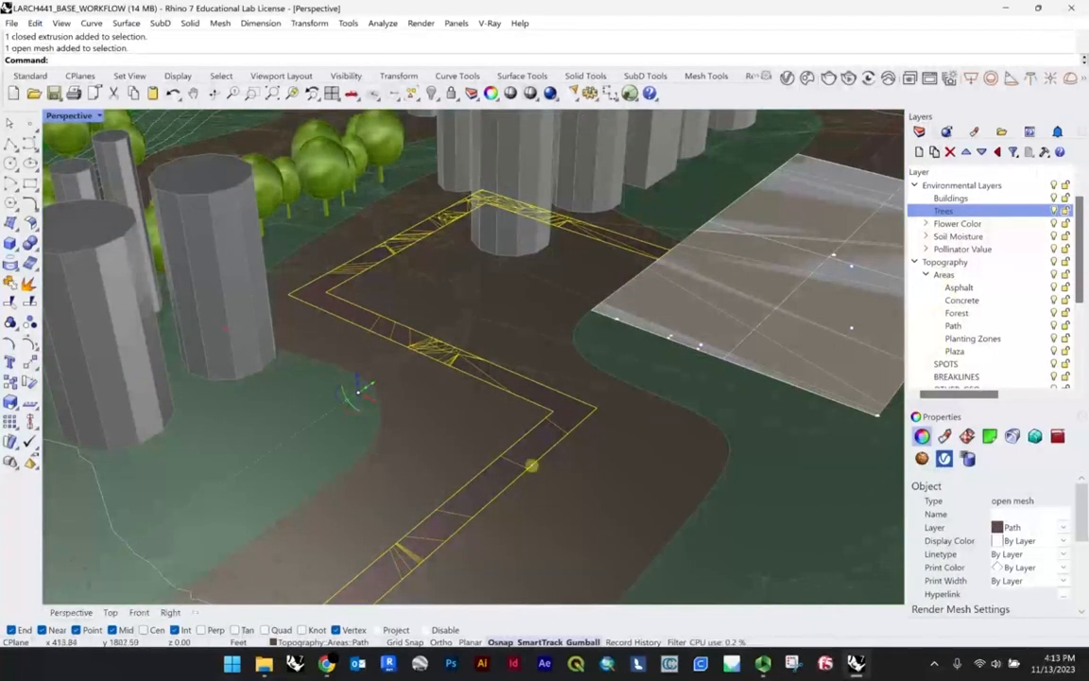
scroll(623, 395, down, 3)
click(742, 434)
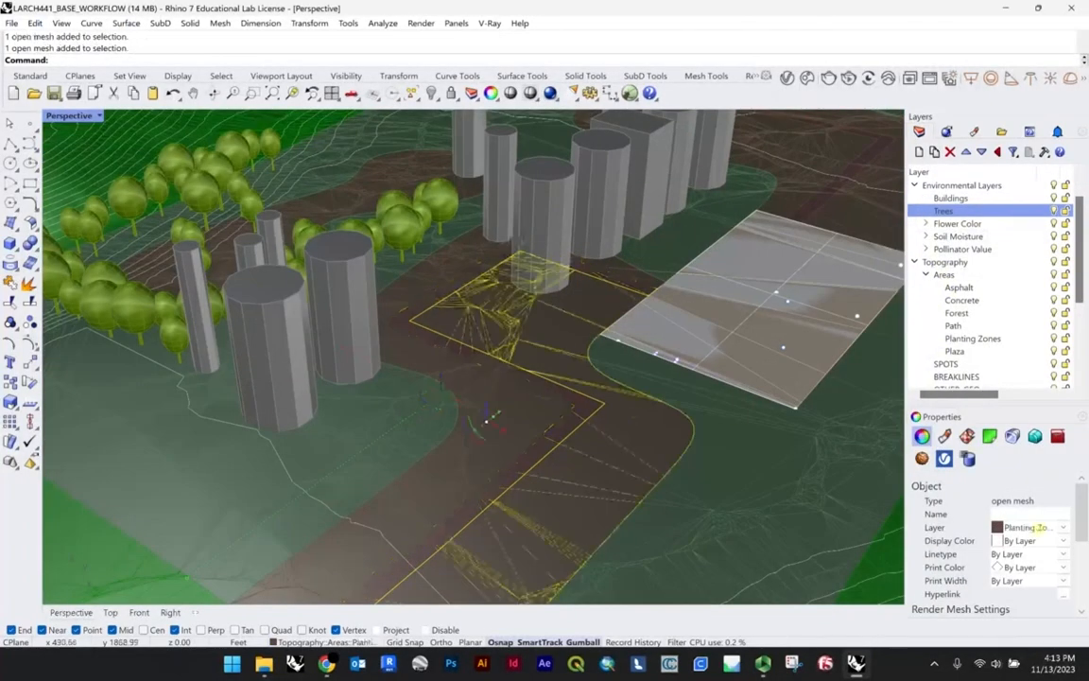
scroll(510, 322, down, 3)
click(245, 494)
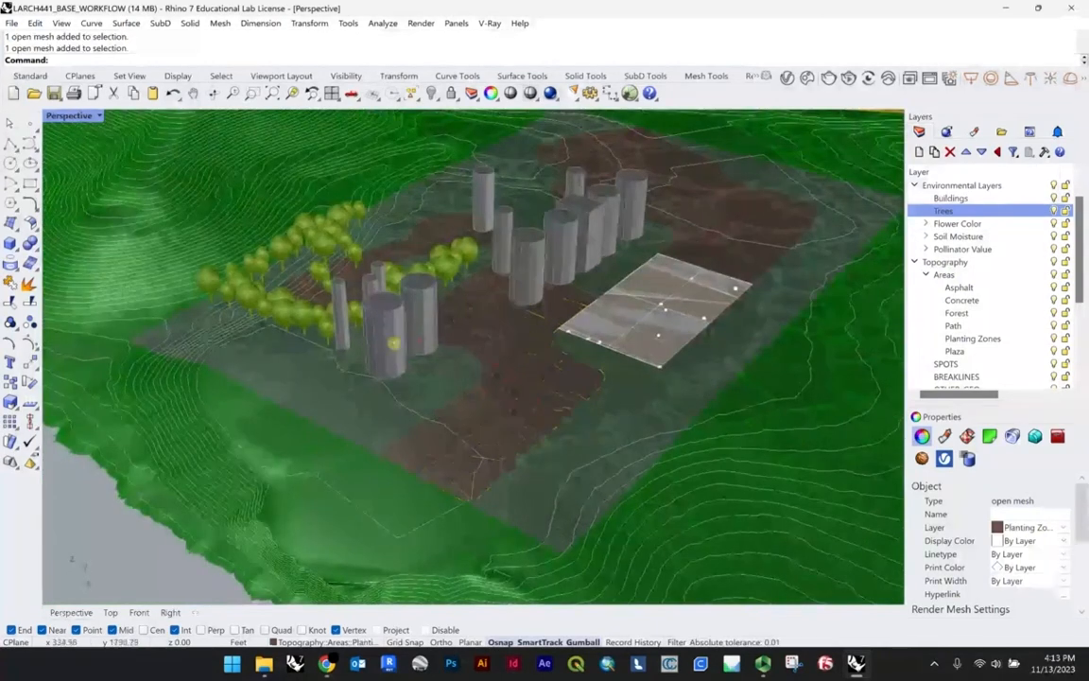
scroll(625, 289, down, 3)
shift+right_drag(625, 289, 588, 341)
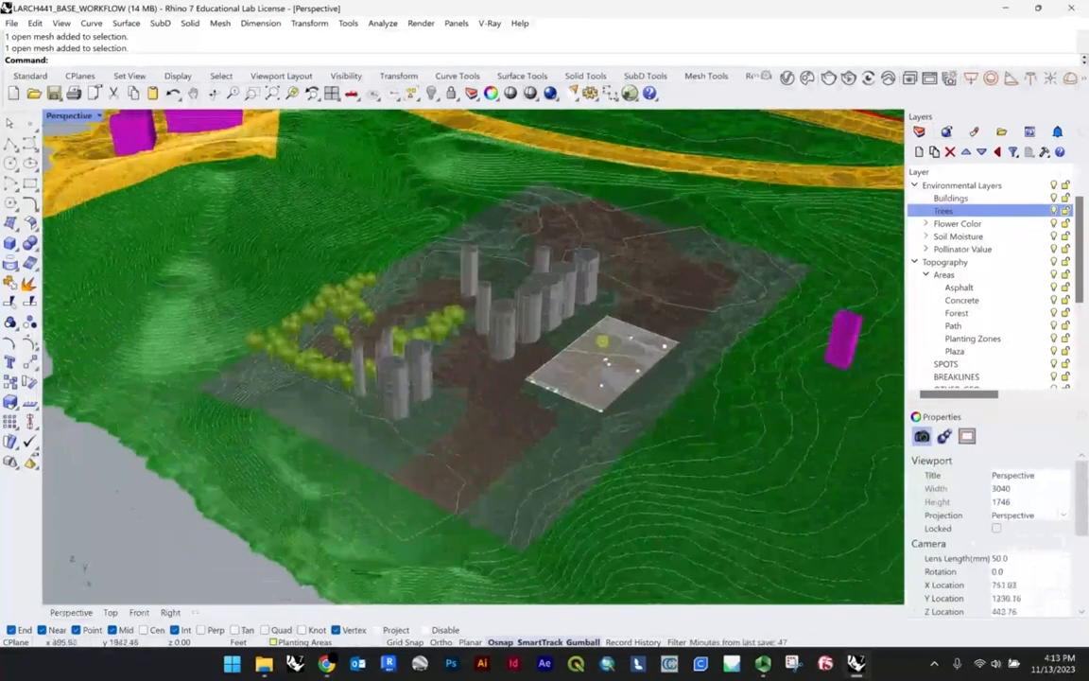
Step: Load the Free_Plant_Workflow Grasshopper definition from the A5 folder, dismiss the Unrecognized Objects notice, and set the Perspective view to Shaded
scroll(619, 343, up, 2)
scroll(501, 357, down, 2)
click(264, 665)
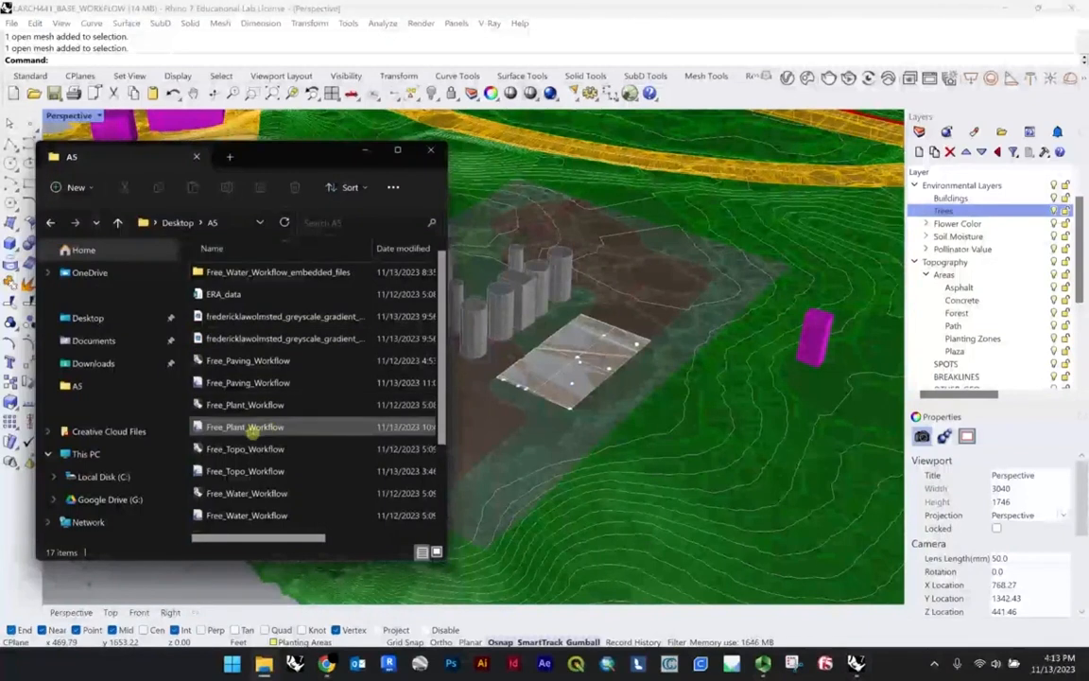
click(283, 428)
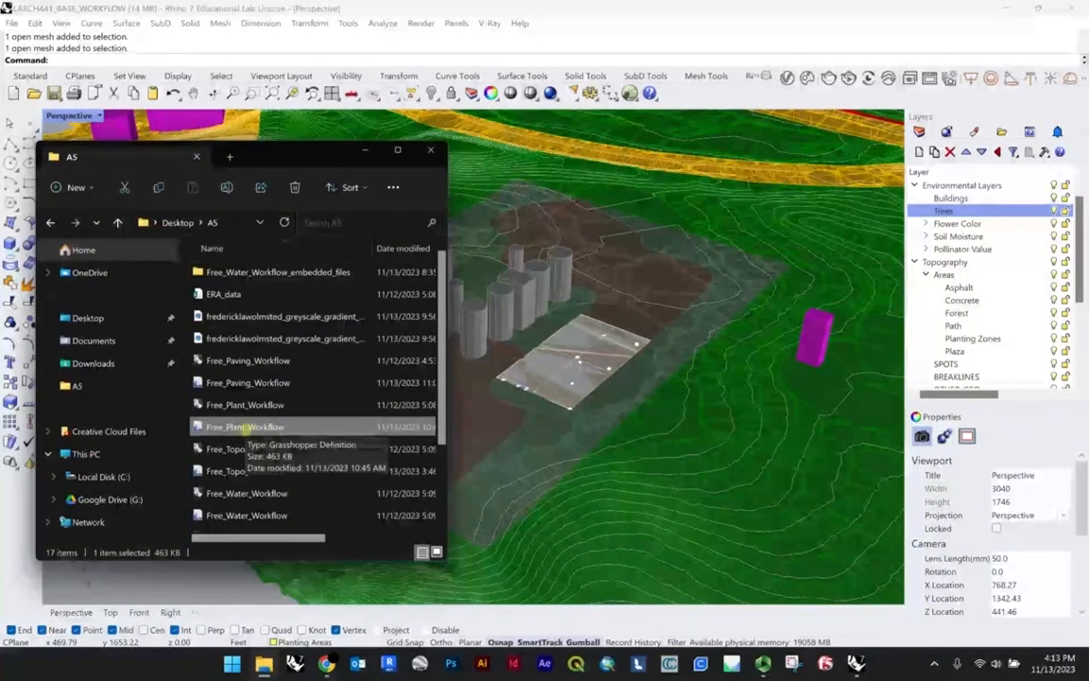
drag(283, 428, 524, 424)
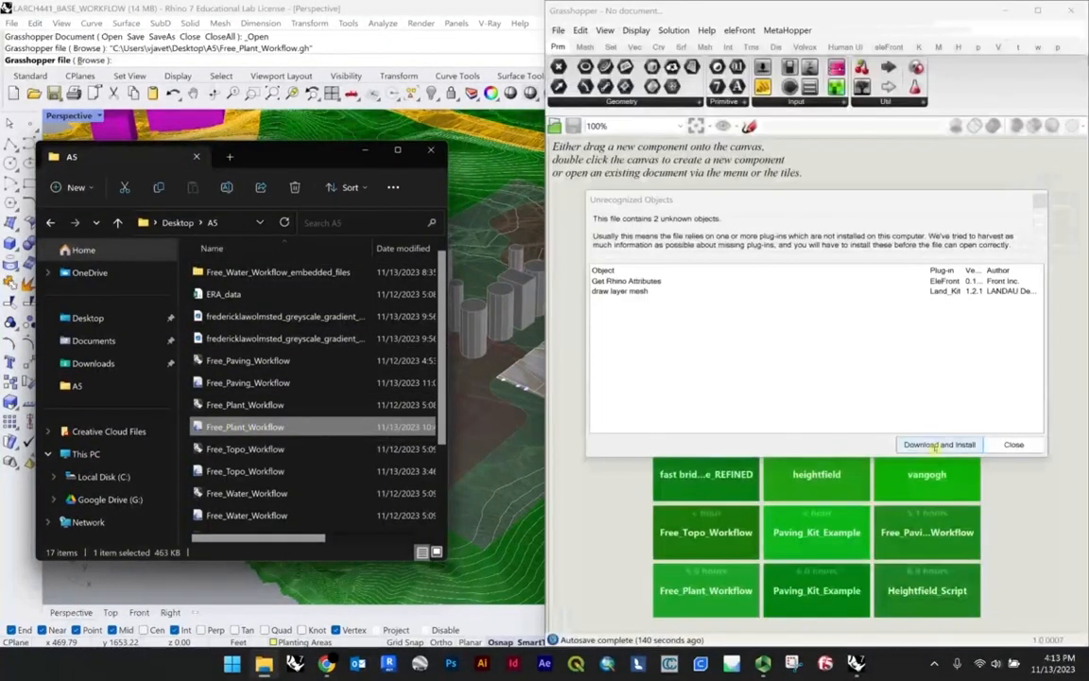
click(936, 445)
click(959, 575)
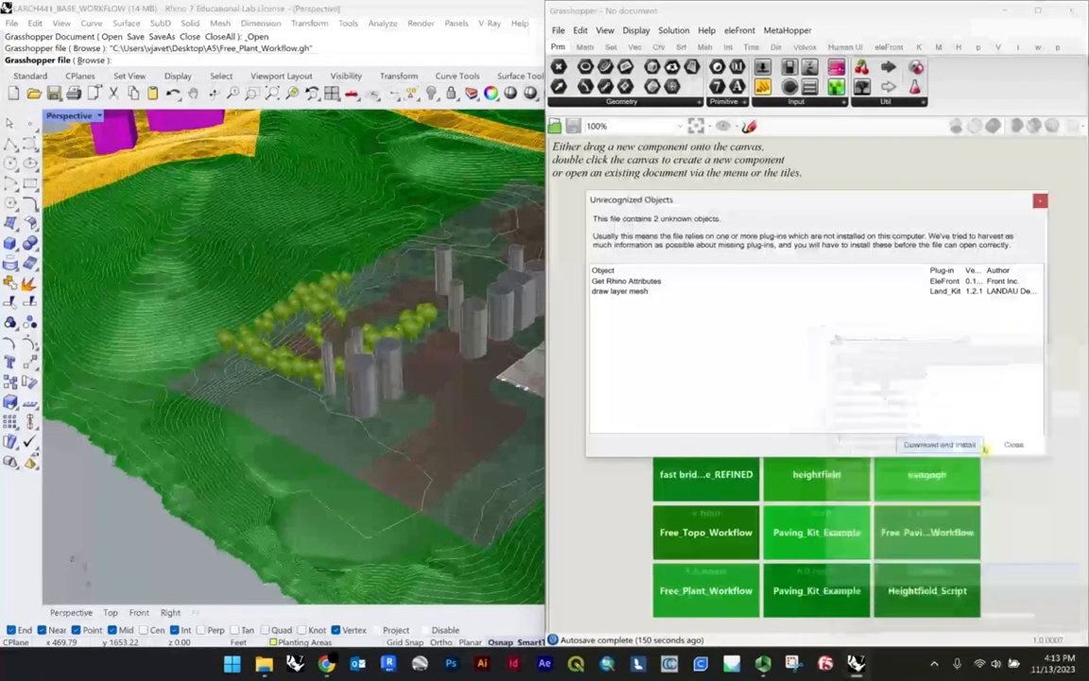
click(1004, 445)
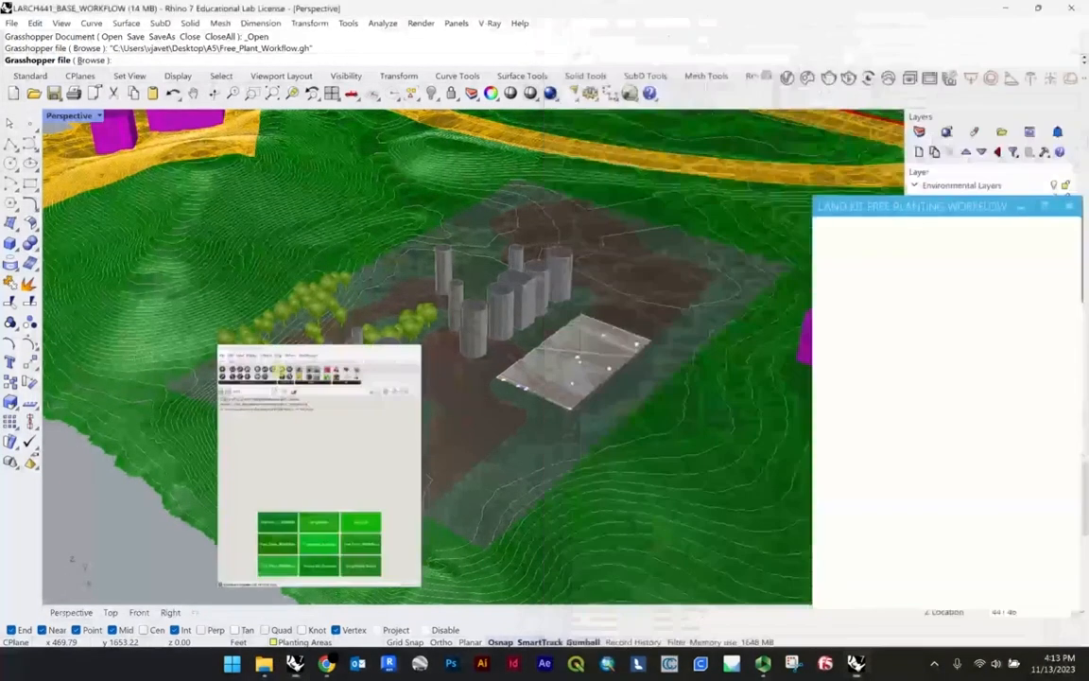
click(100, 116)
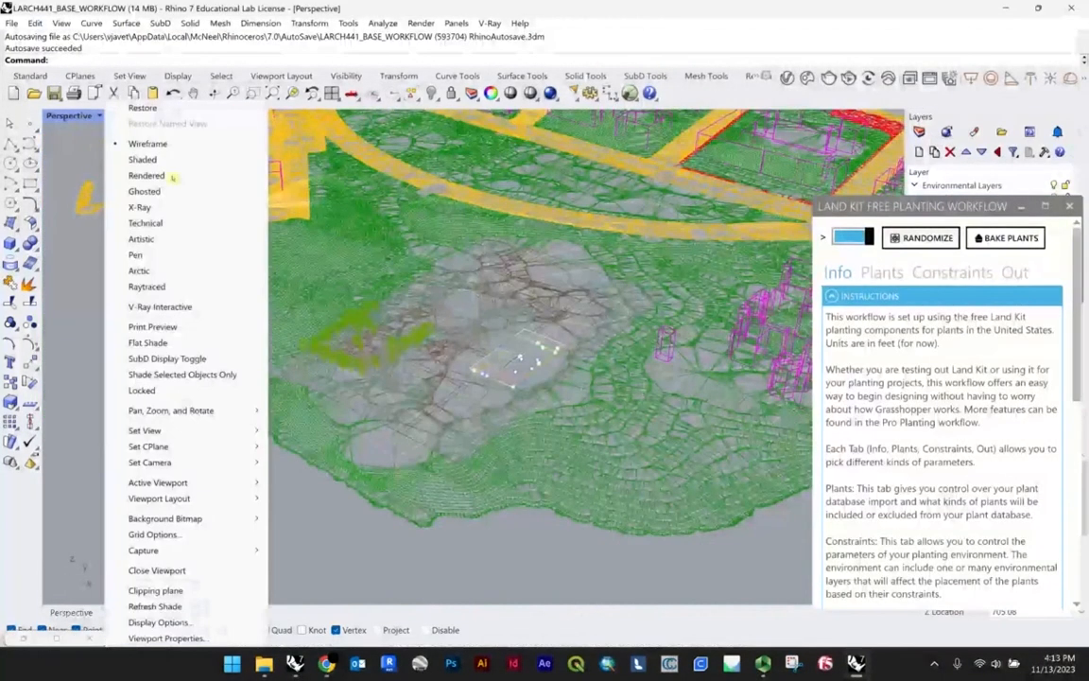
click(143, 159)
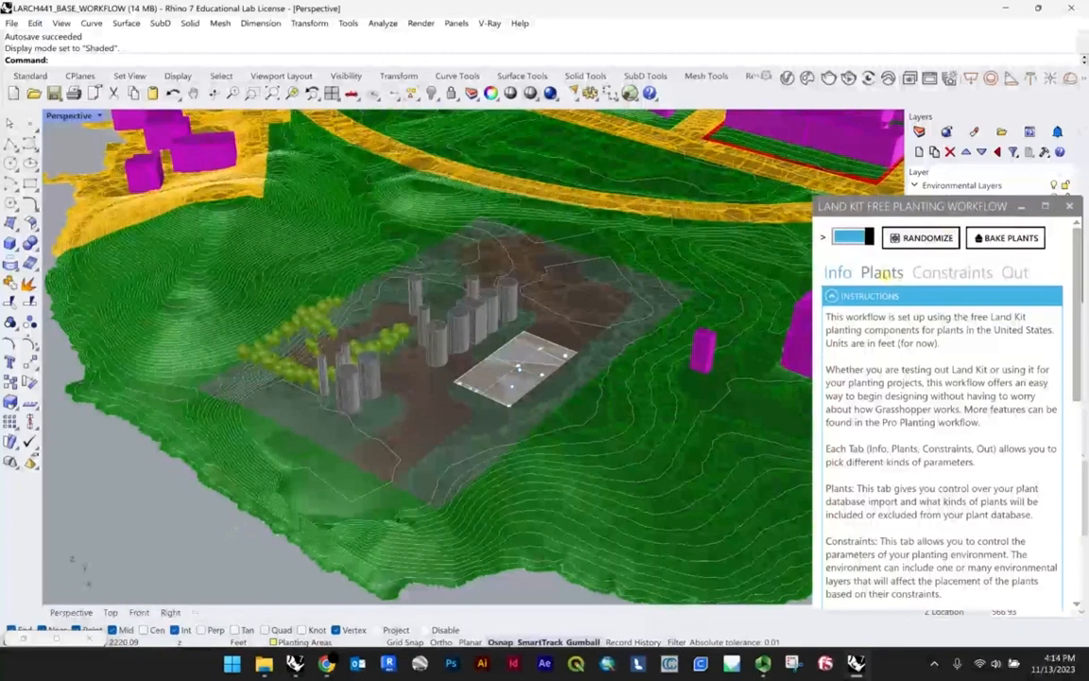
Step: Load the ERA_data CSV file from the A5 folder as the planting workflow's plant data
click(882, 273)
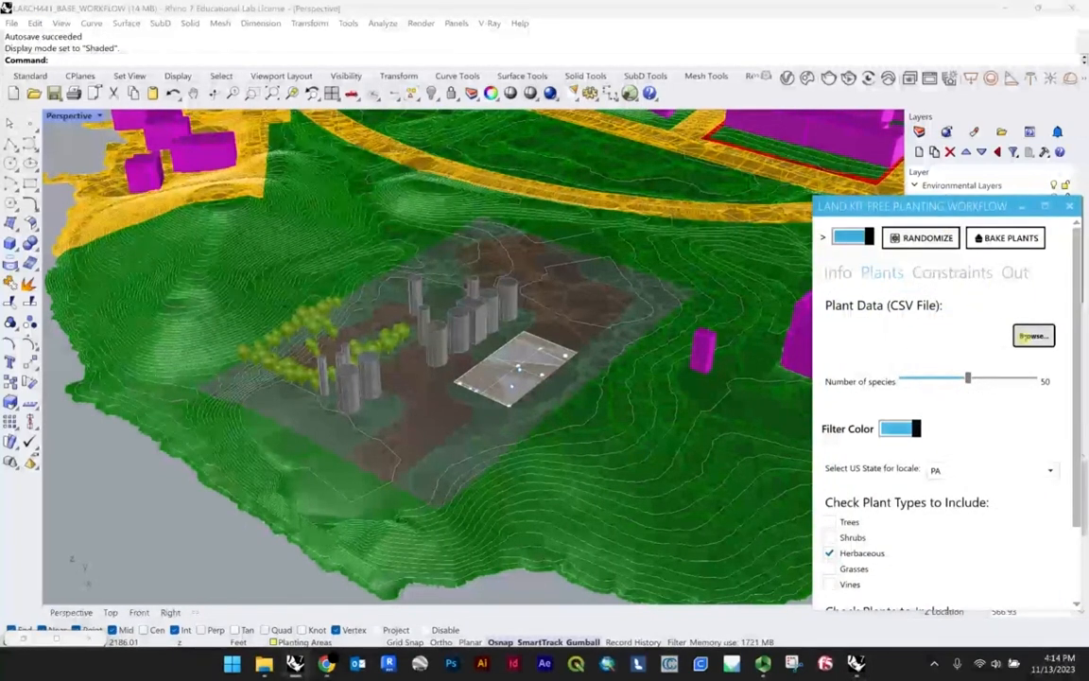
click(1033, 335)
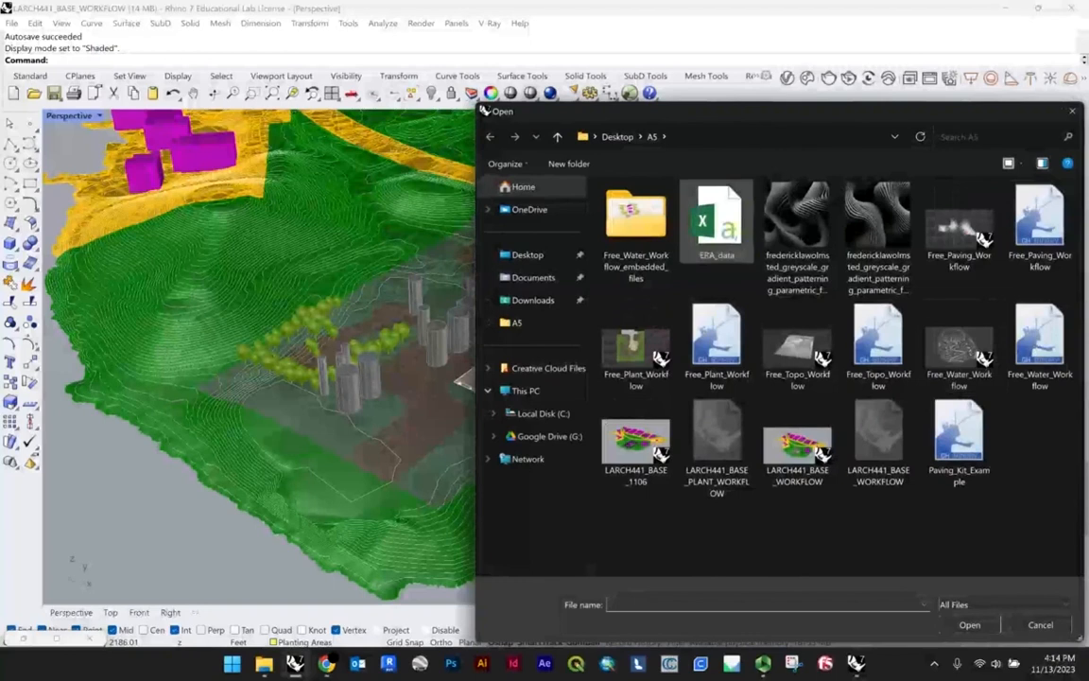
click(716, 222)
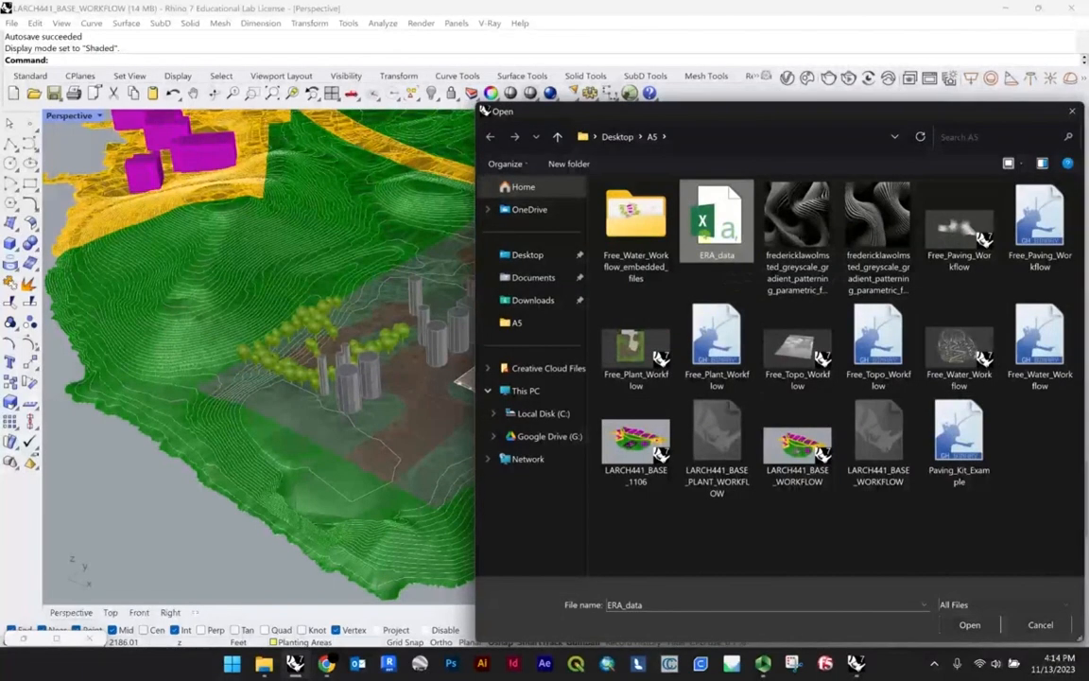
click(971, 624)
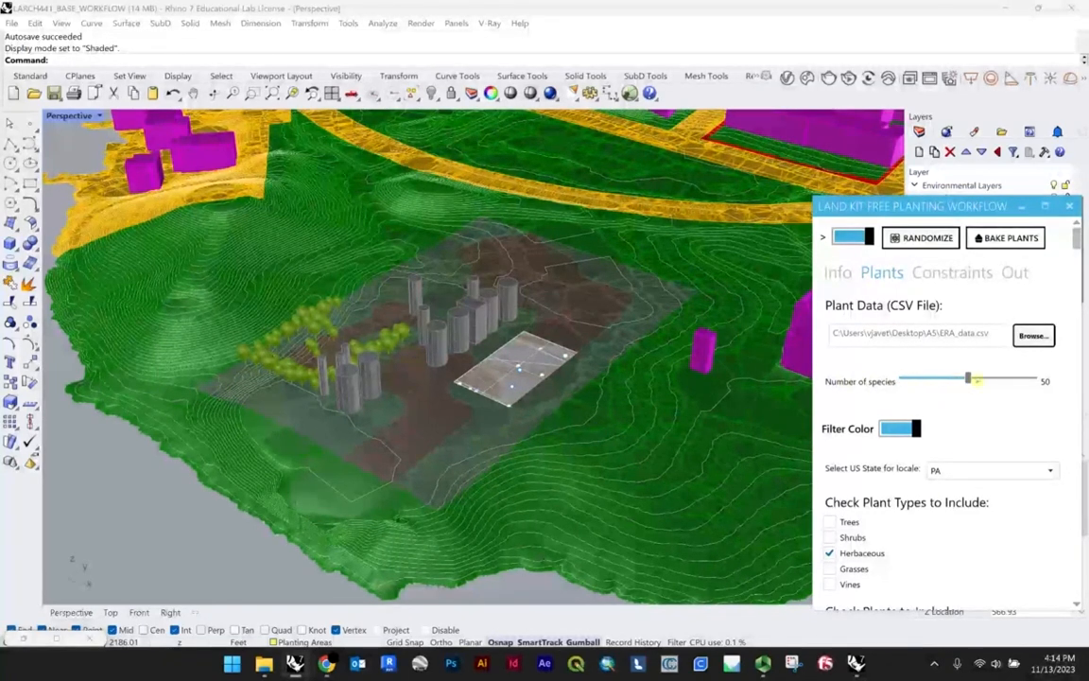
Step: Set the planting workflow's number of species to 20
click(56, 638)
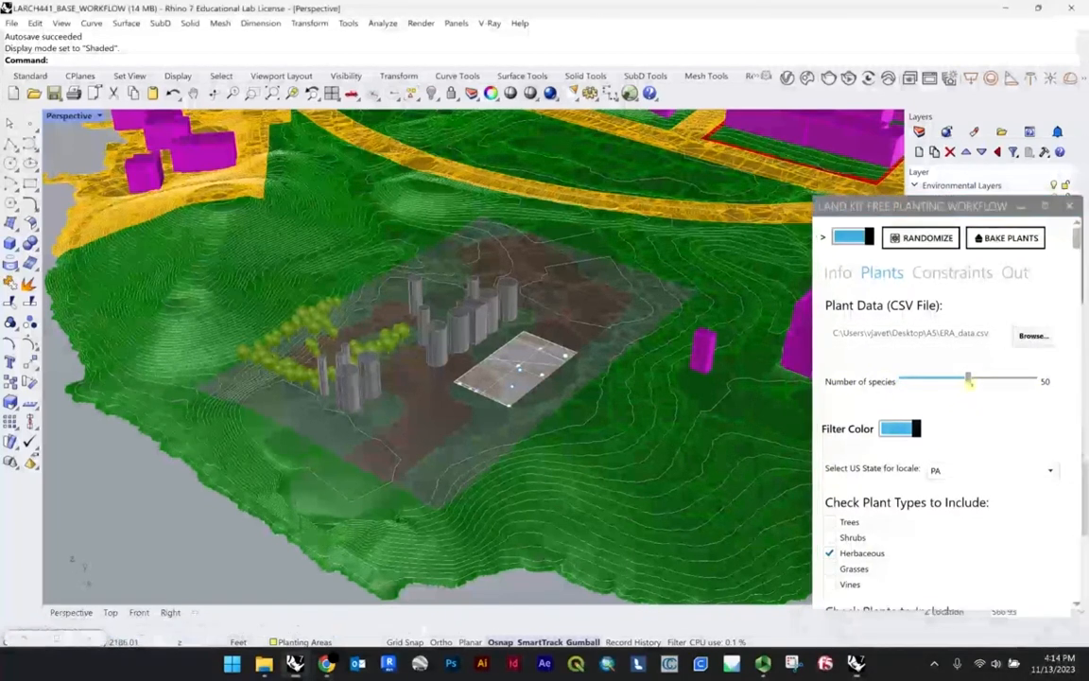
scroll(961, 384, down, 3)
scroll(496, 401, up, 5)
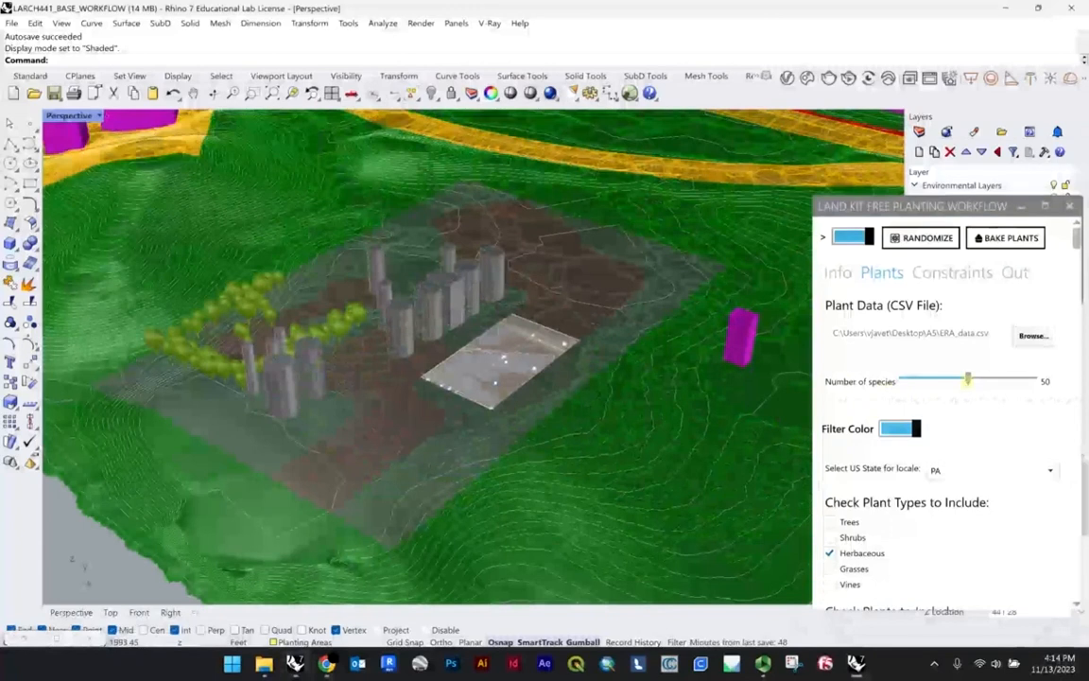
click(931, 381)
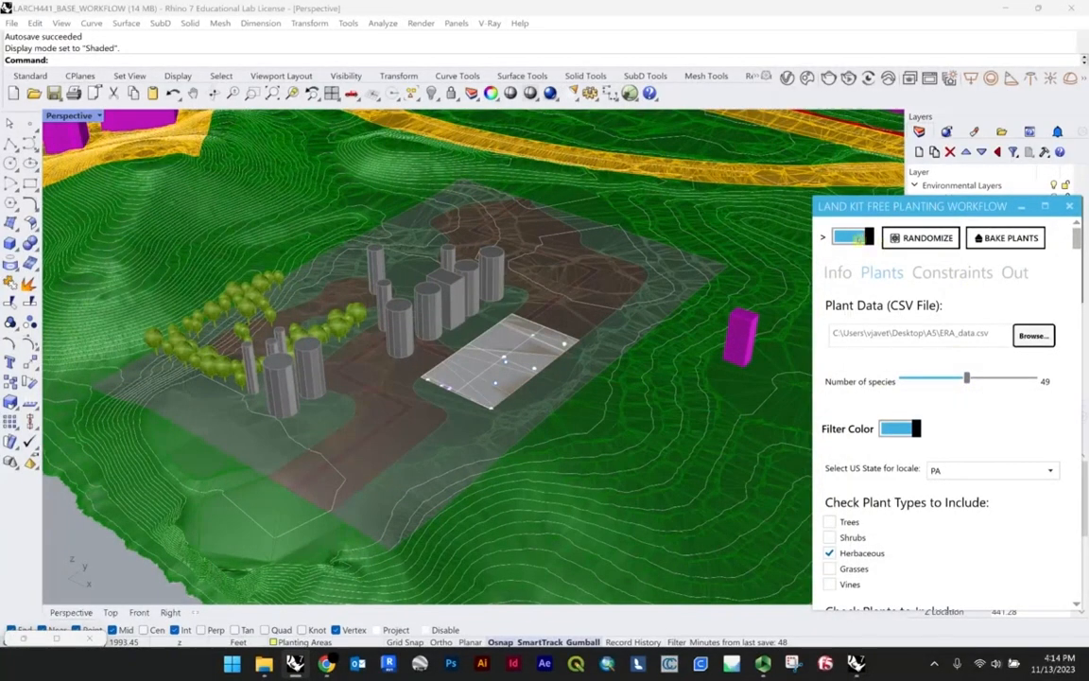
click(929, 381)
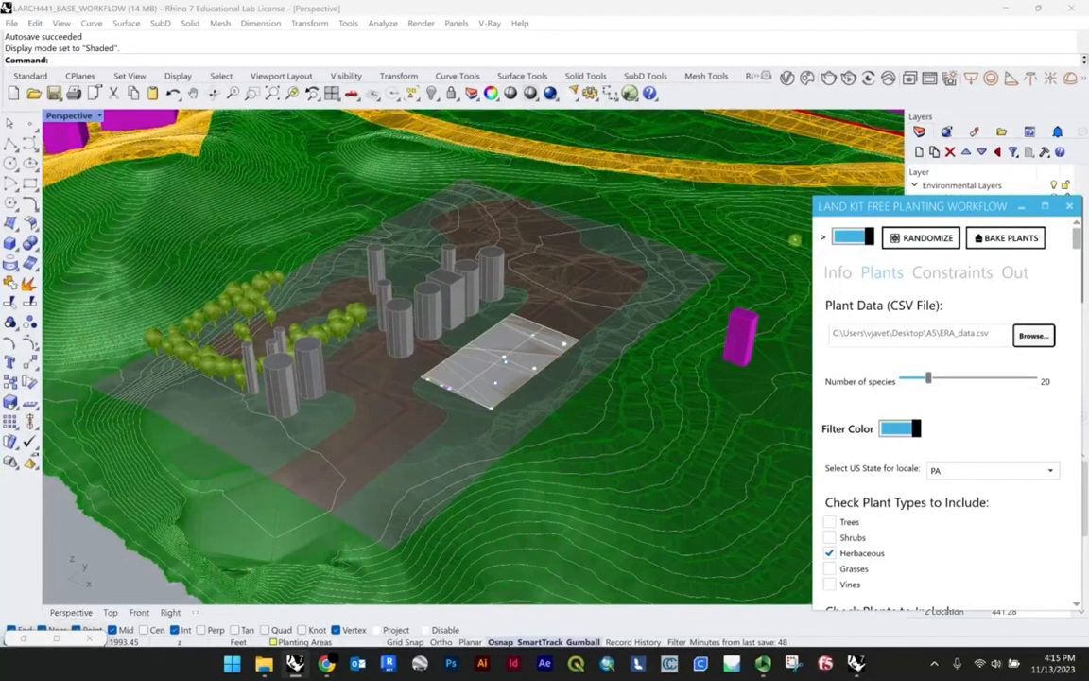
Step: Browse the US state options for the planting workflow's locale
scroll(498, 382, up, 3)
scroll(486, 442, down, 5)
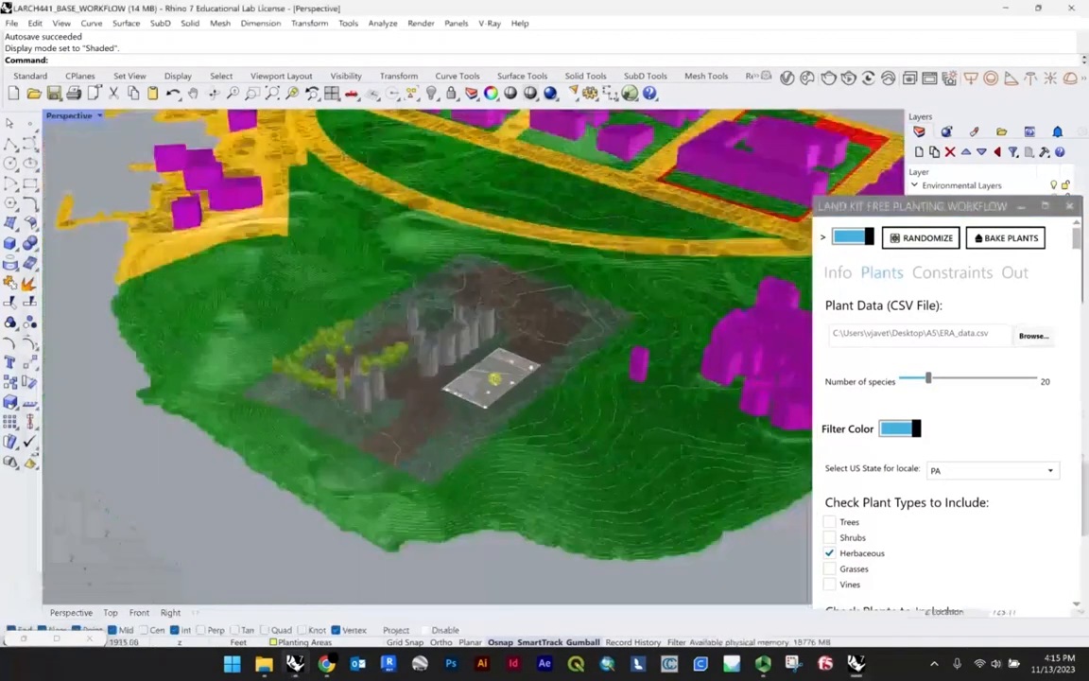
scroll(526, 378, up, 6)
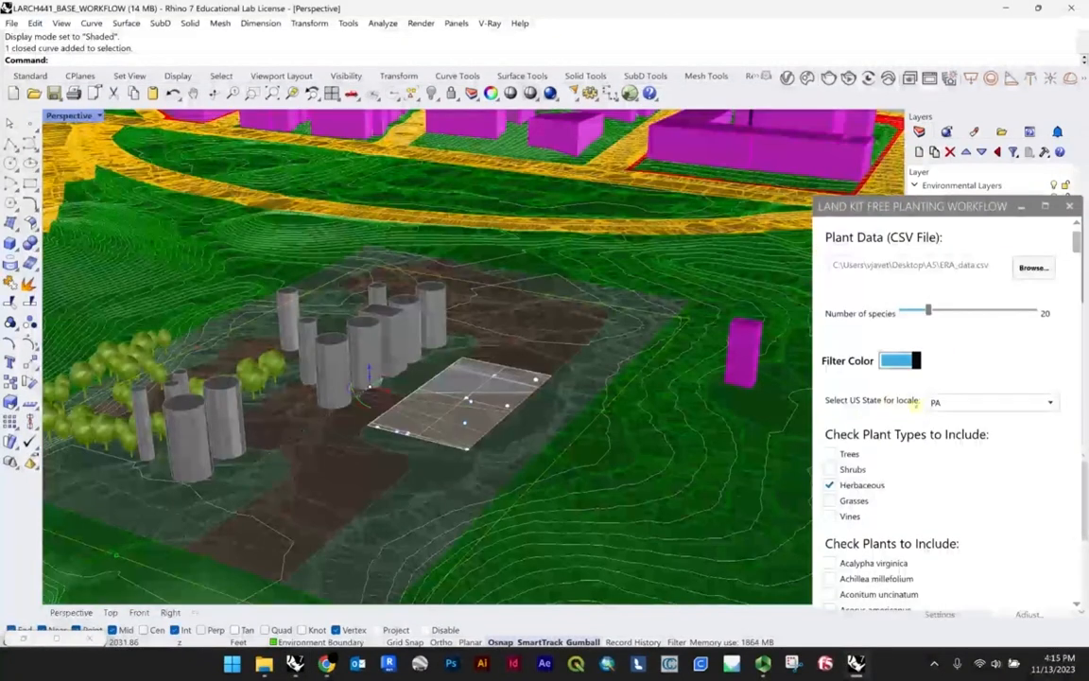
click(970, 405)
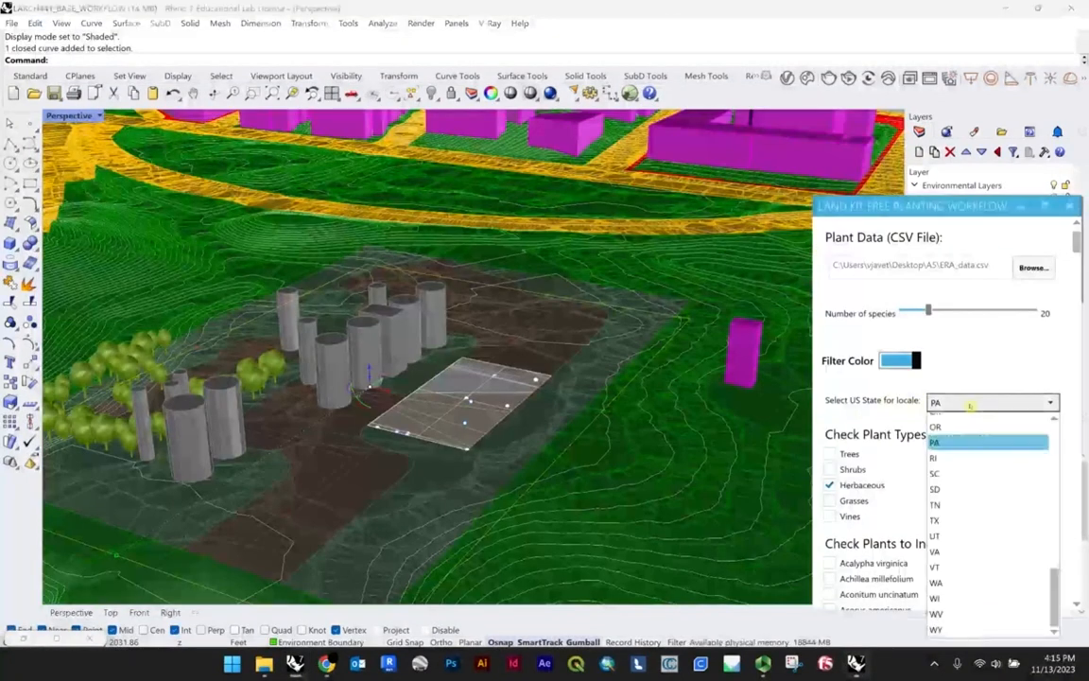
scroll(966, 440, up, 2)
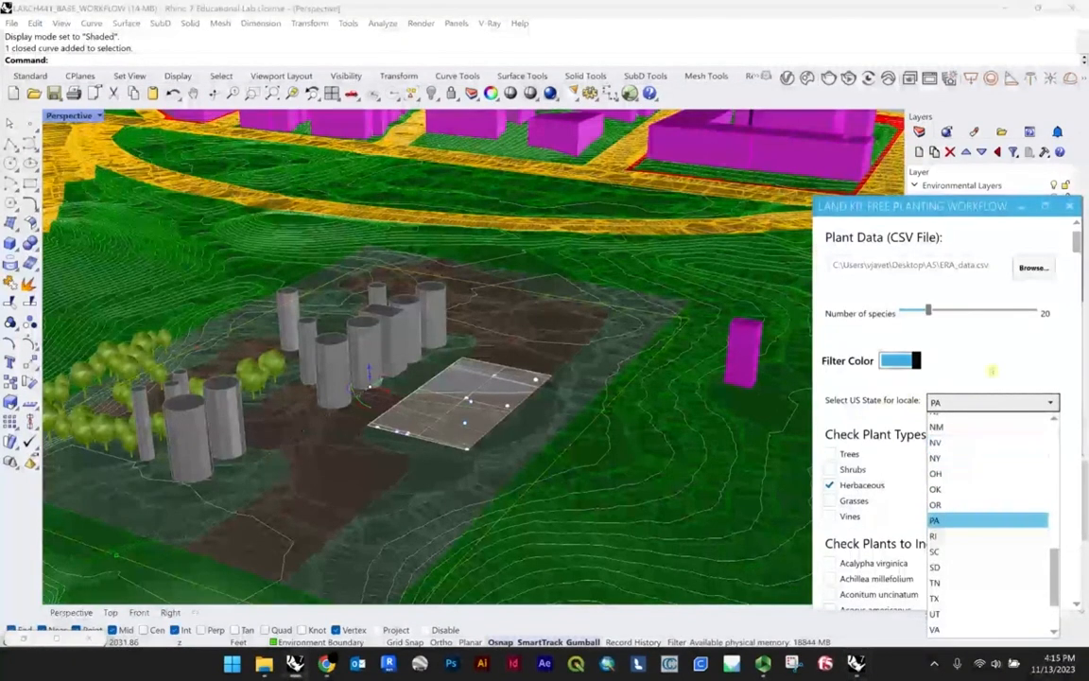
scroll(974, 488, up, 5)
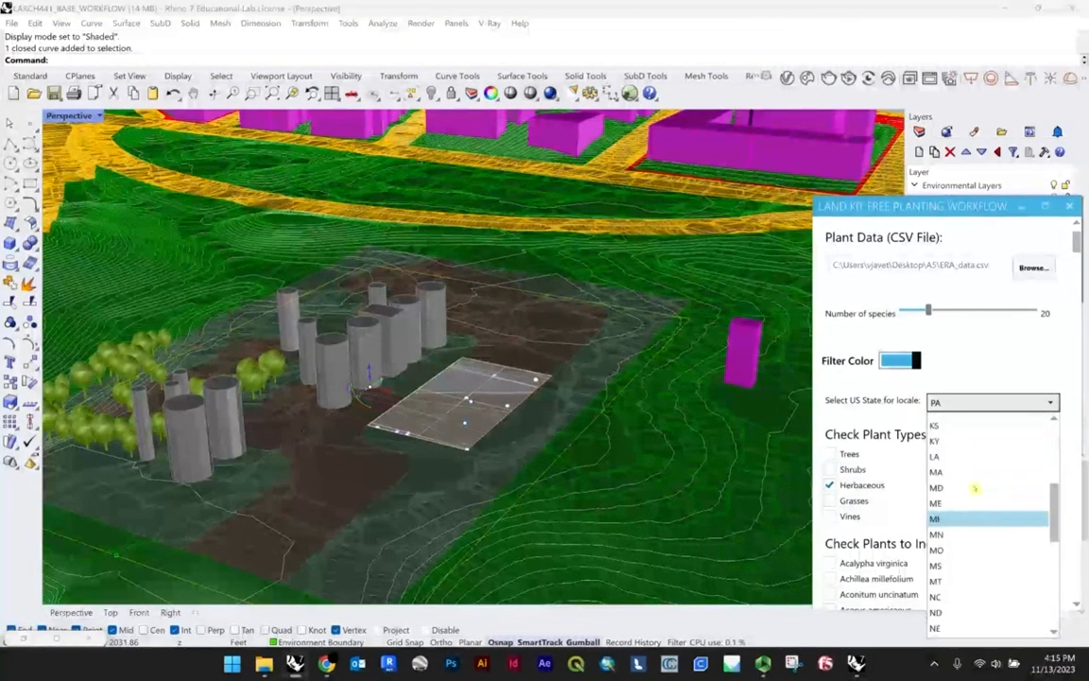
scroll(979, 482, up, 4)
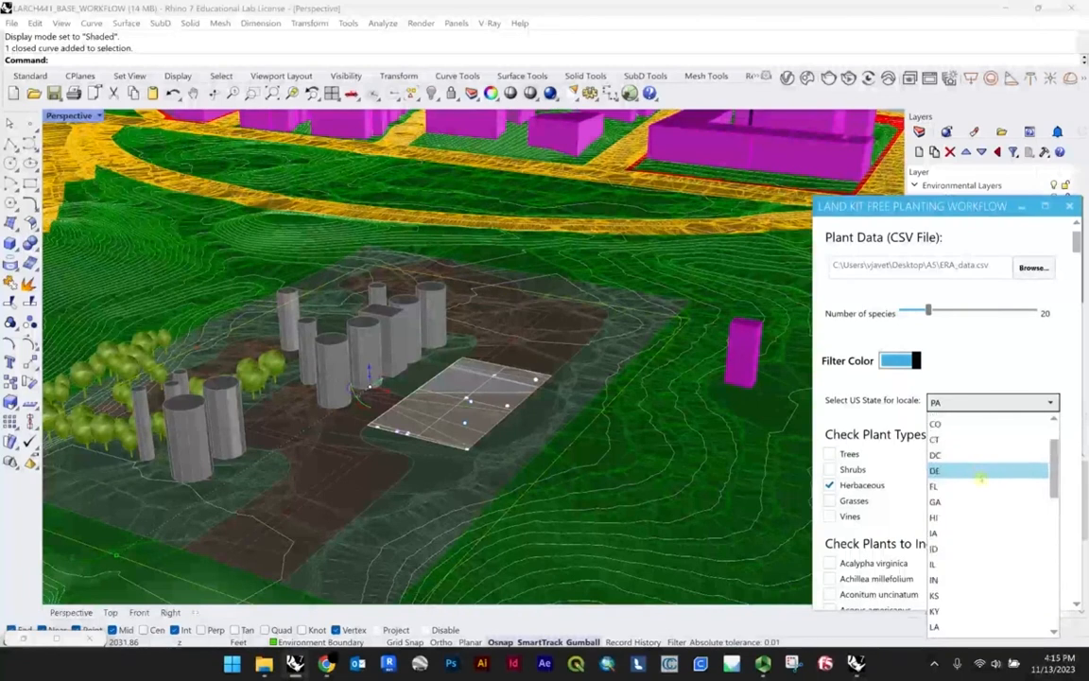
scroll(979, 478, down, 10)
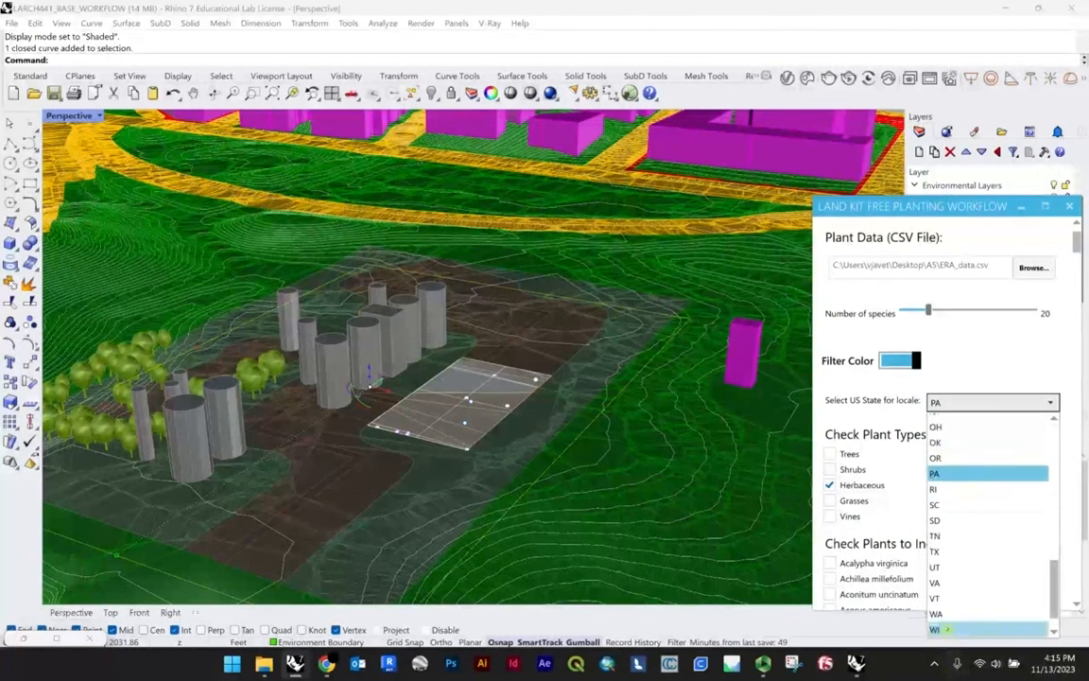
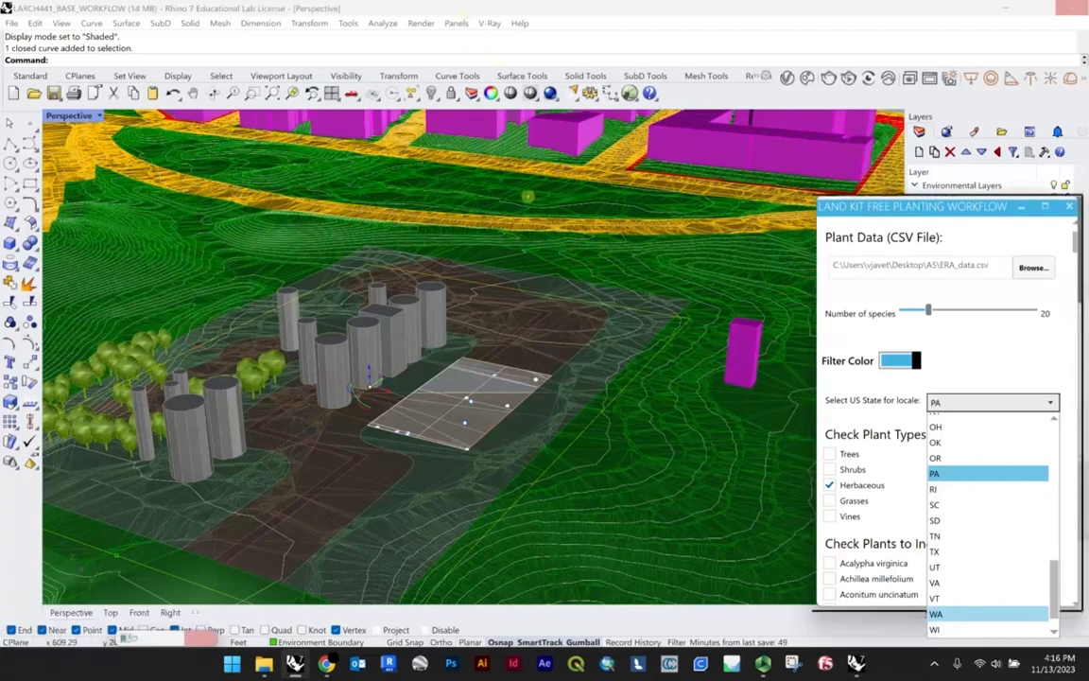
Step: Set the planting workflow's US state for locale to WA and bring up its Constraints settings
click(988, 614)
scroll(590, 274, down, 5)
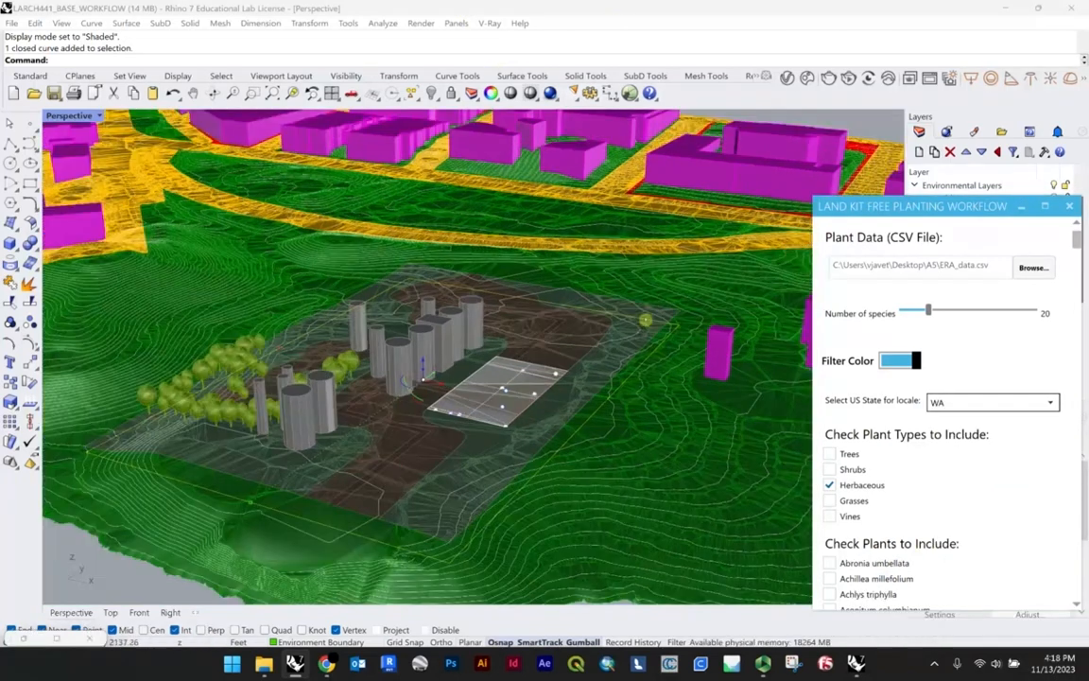
scroll(970, 232, down, 3)
mouse_move(1077, 249)
mouse_down()
mouse_move(1055, 582)
mouse_move(1075, 591)
mouse_move(1076, 239)
mouse_up()
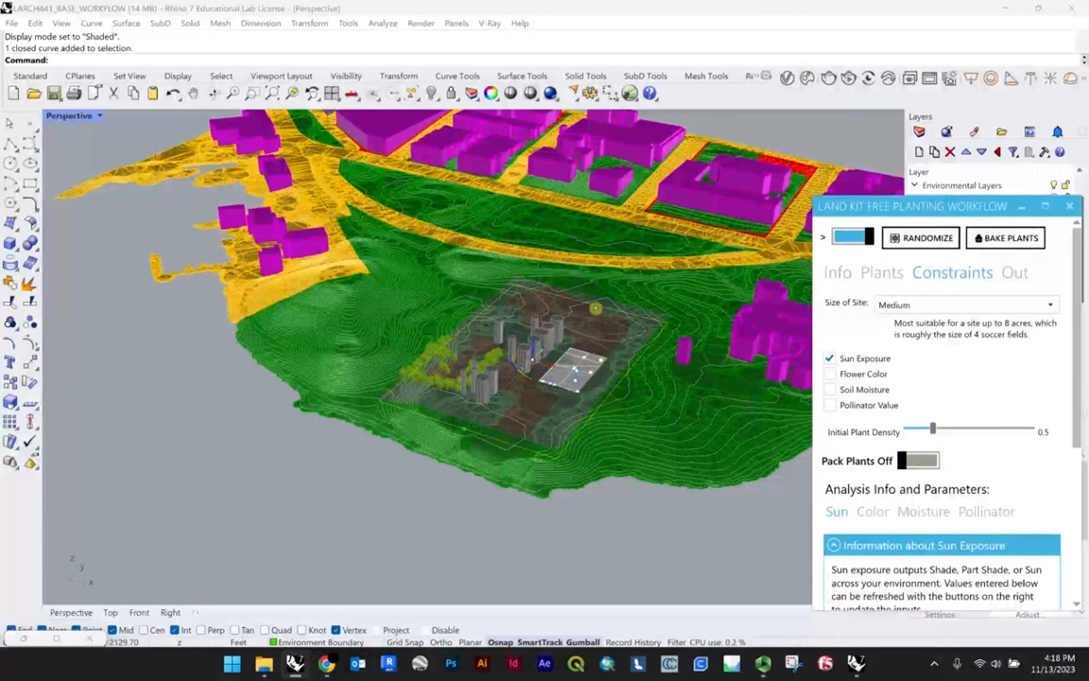
Step: Examine the building volumes and trees on the site that serve as environmental layers for the sun exposure analysis
scroll(562, 350, up, 6)
click(526, 336)
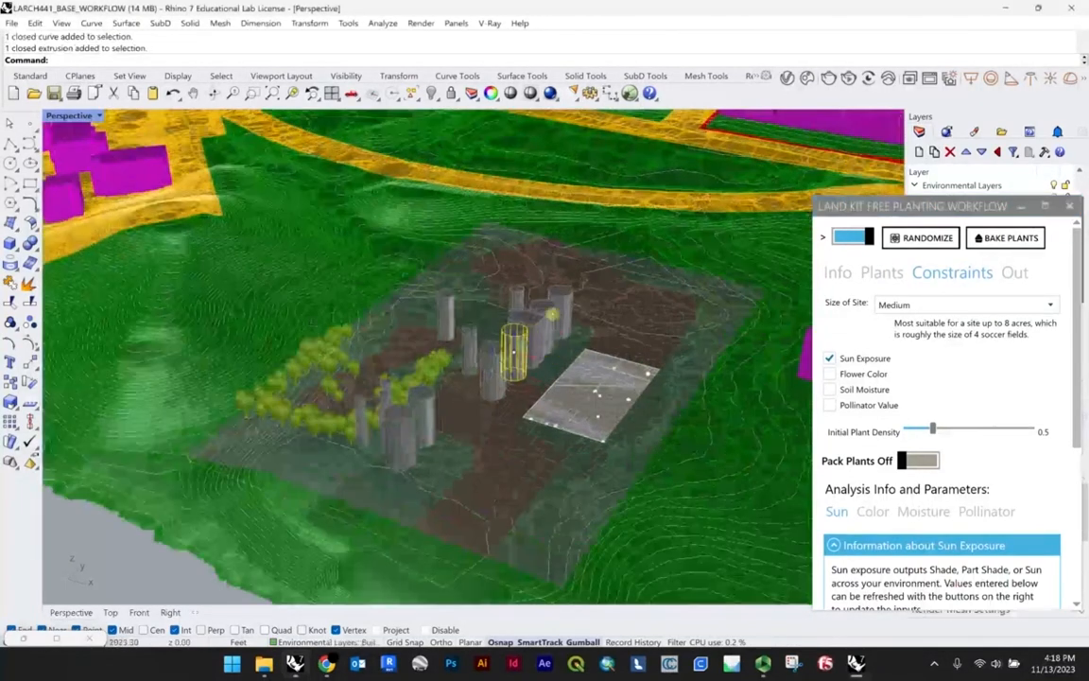
click(541, 322)
click(441, 360)
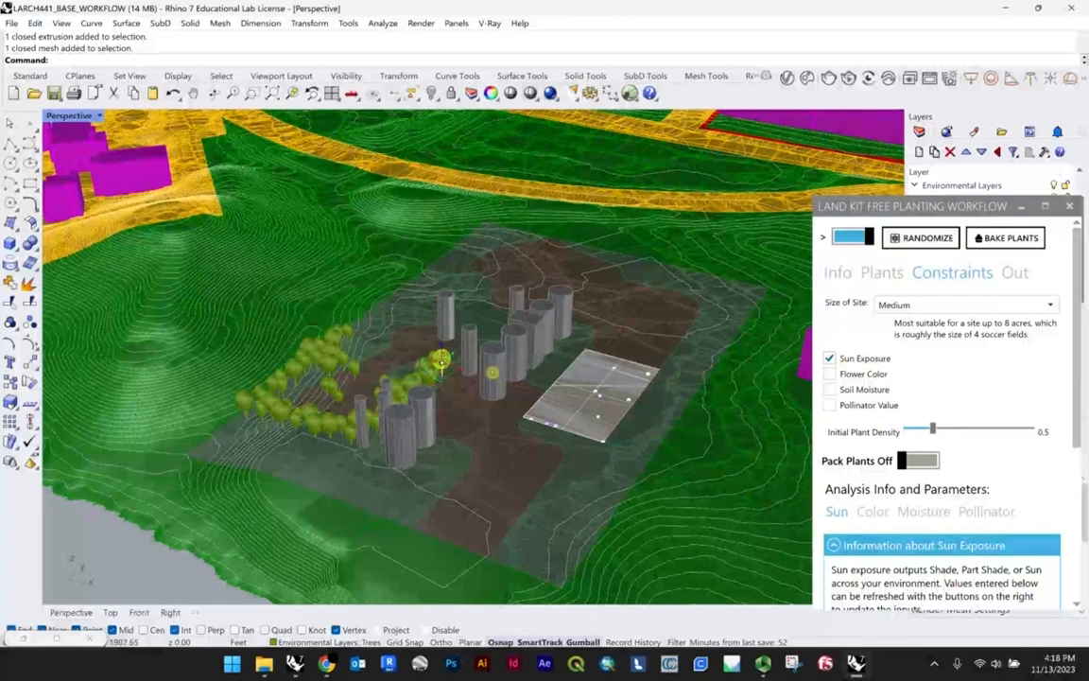
scroll(392, 346, up, 7)
right_drag(393, 346, 479, 403)
scroll(462, 379, down, 10)
scroll(505, 425, up, 5)
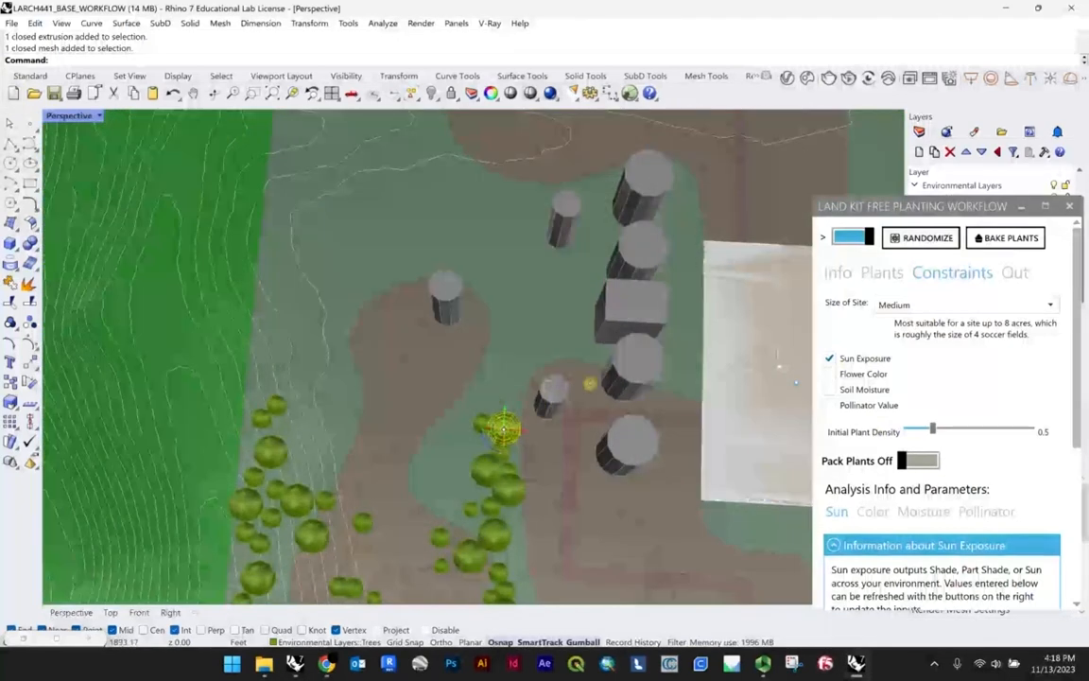
scroll(503, 429, down, 5)
scroll(547, 296, up, 4)
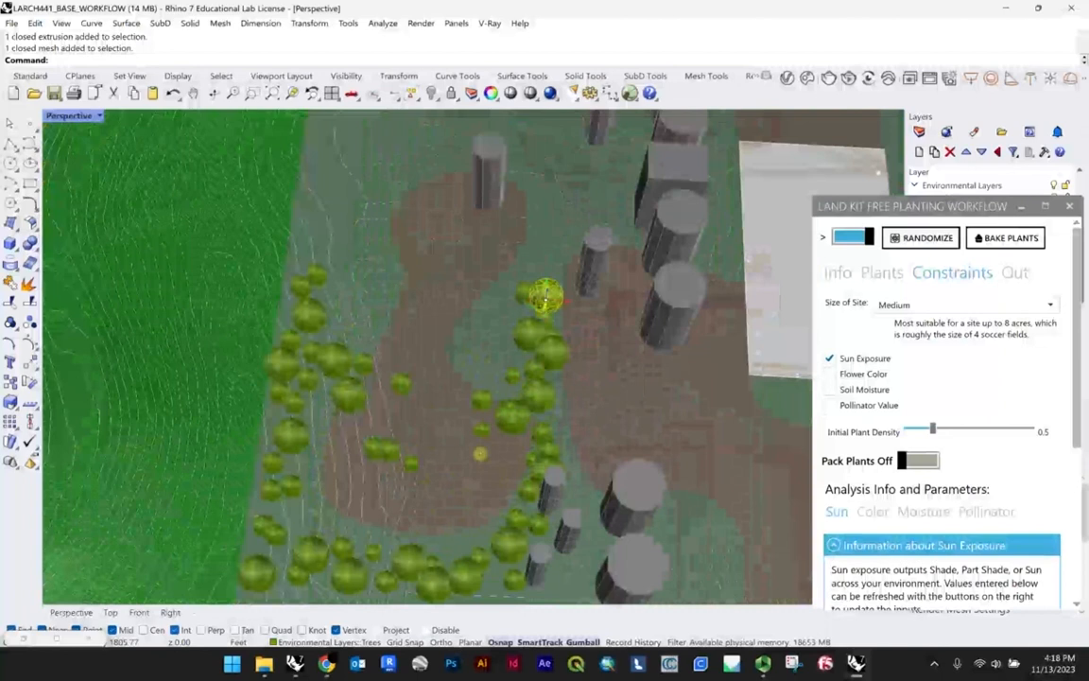
scroll(547, 295, down, 5)
right_drag(546, 296, 519, 329)
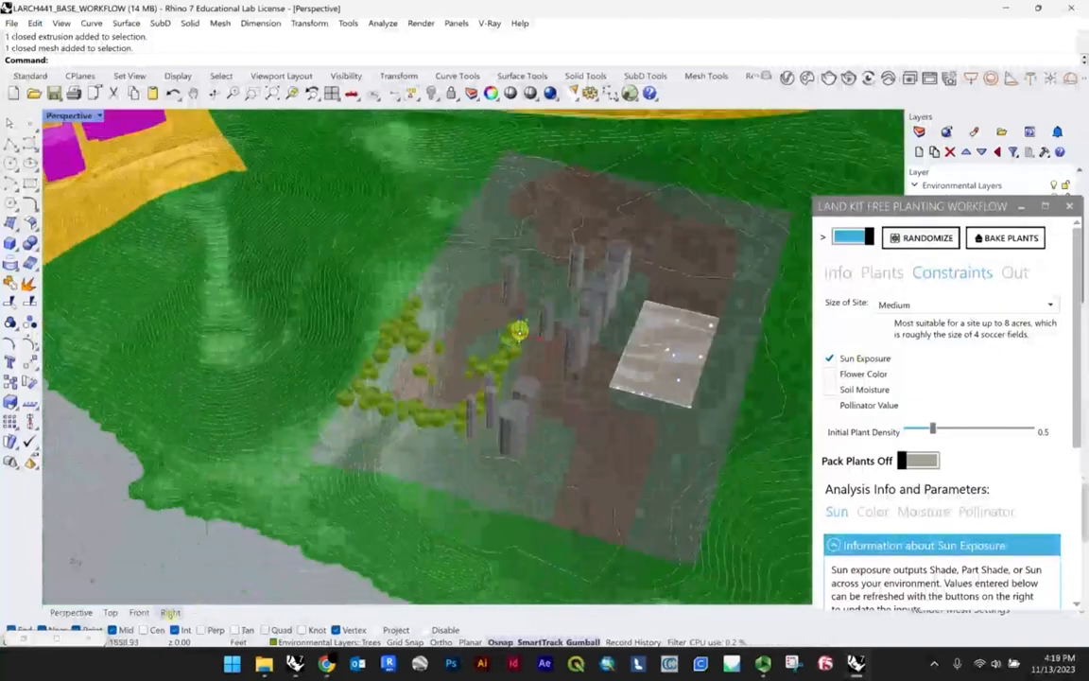
Step: Bring up the Free_Plant_Workflow definition in Grasshopper and move the Environment Boundary pipeline clear of its curve parameter
click(63, 638)
scroll(697, 347, down, 8)
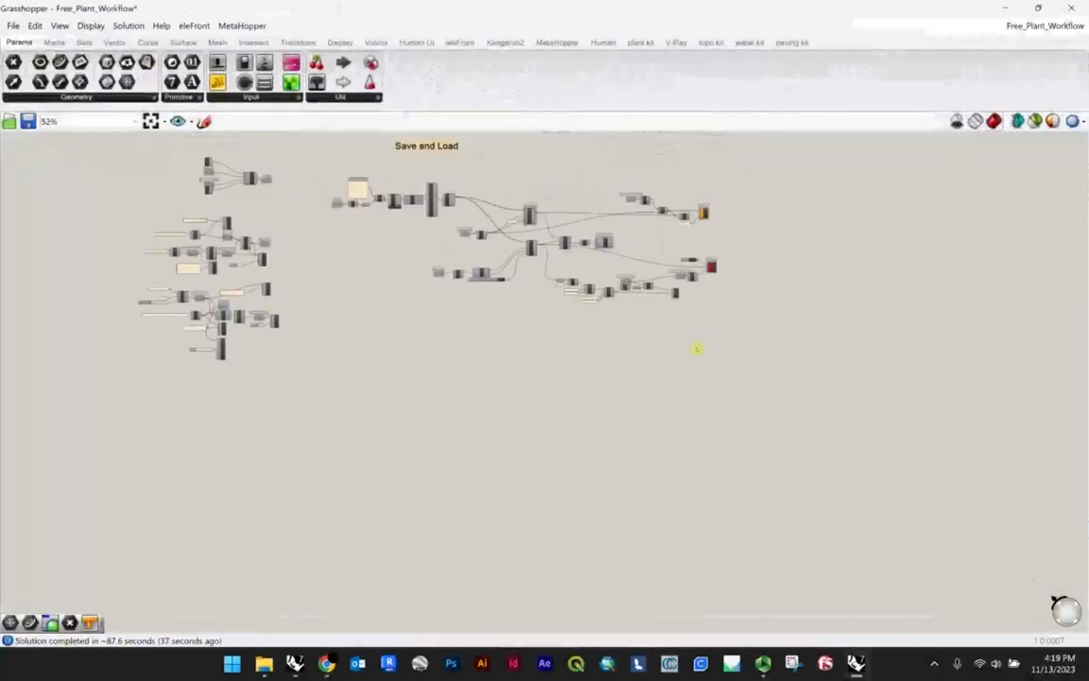
scroll(596, 289, up, 10)
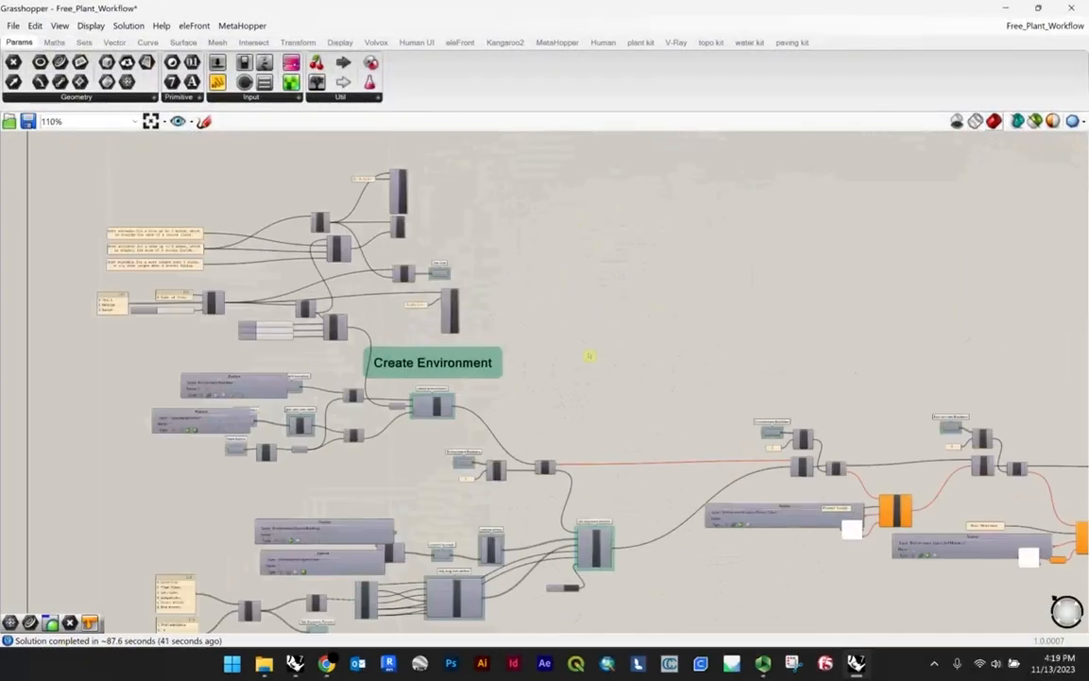
scroll(153, 377, up, 8)
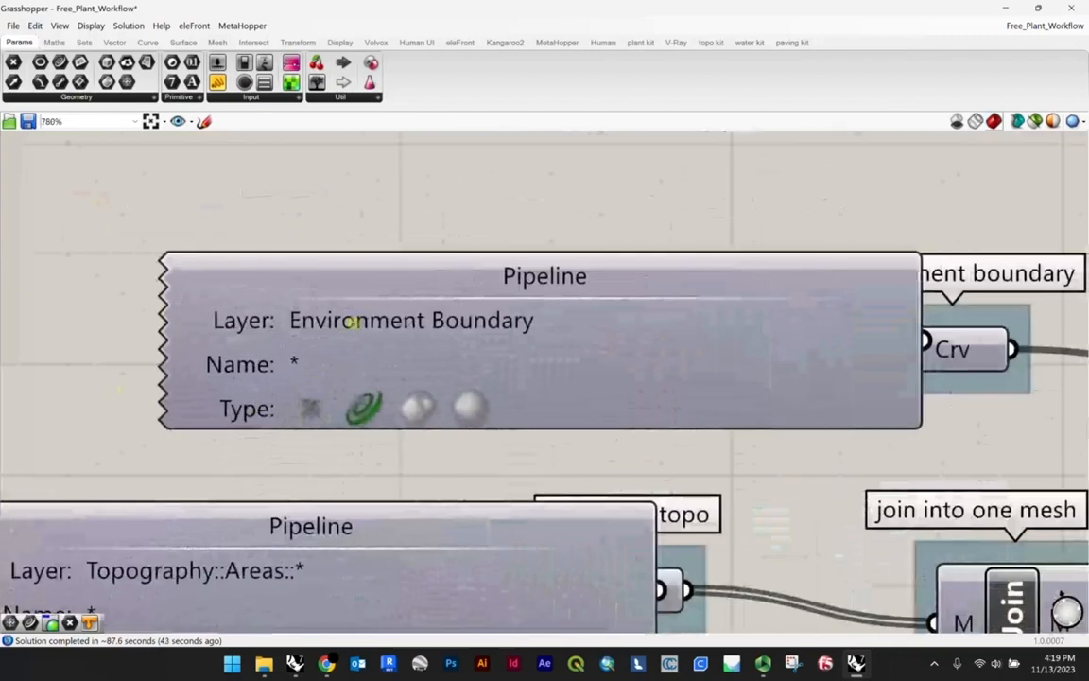
click(533, 323)
scroll(539, 324, down, 3)
drag(639, 338, 528, 343)
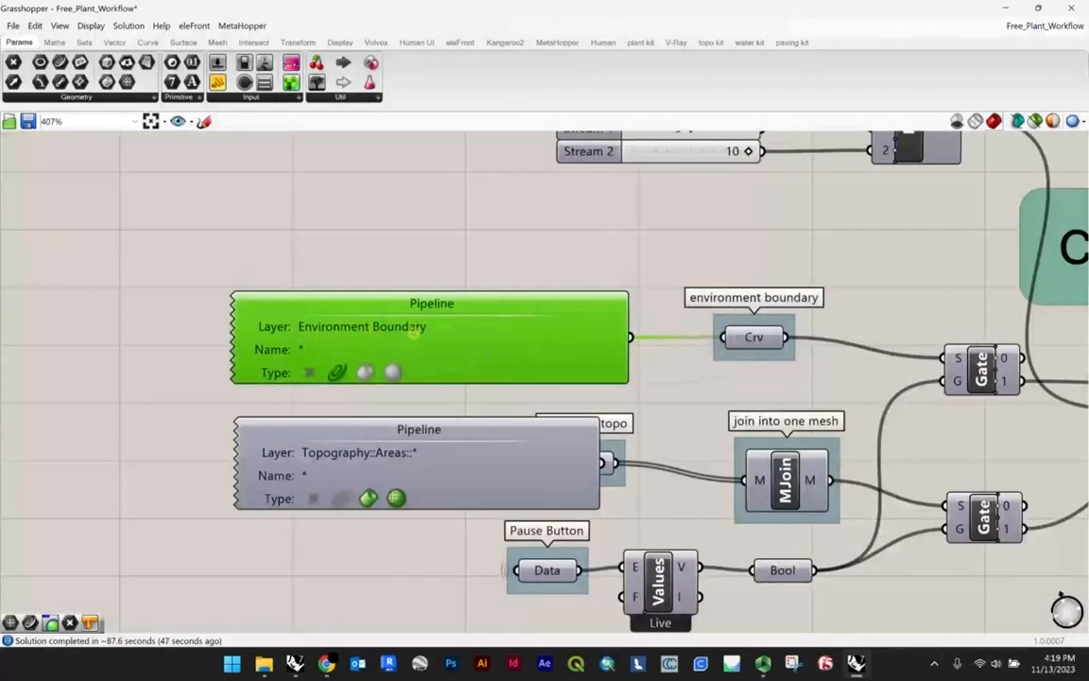
scroll(746, 335, up, 4)
click(704, 328)
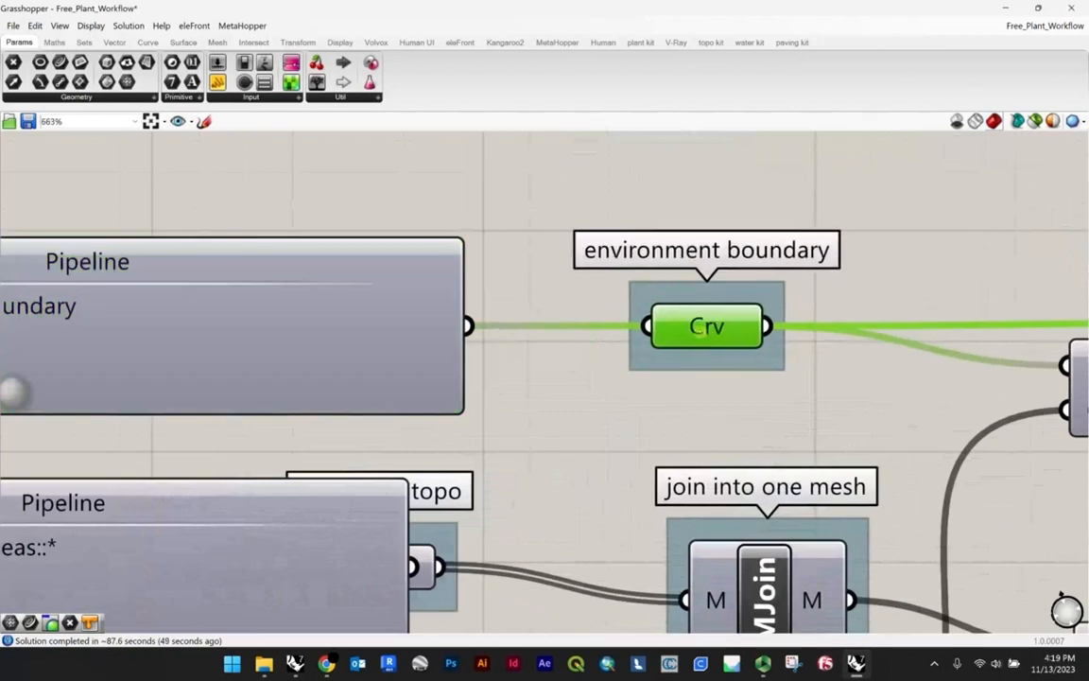
Step: Move the Topography::Areas pipeline clear of the combined topo mesh parameter and select that mesh parameter
scroll(695, 327, down, 7)
scroll(557, 320, up, 5)
scroll(446, 316, down, 3)
scroll(526, 400, up, 2)
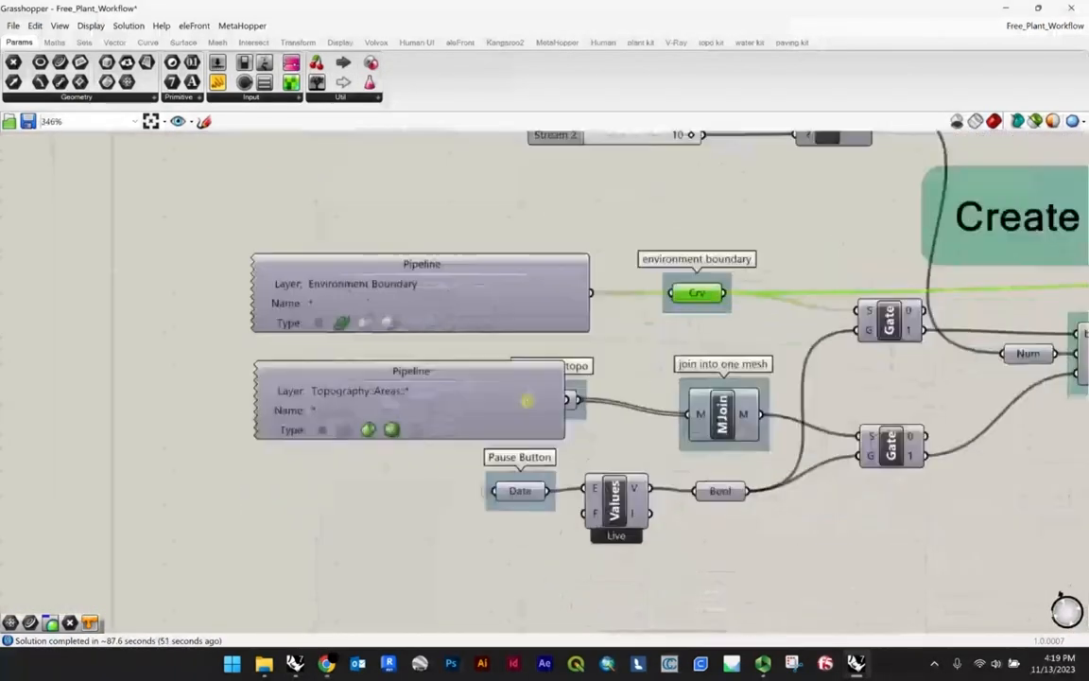
drag(527, 400, 444, 400)
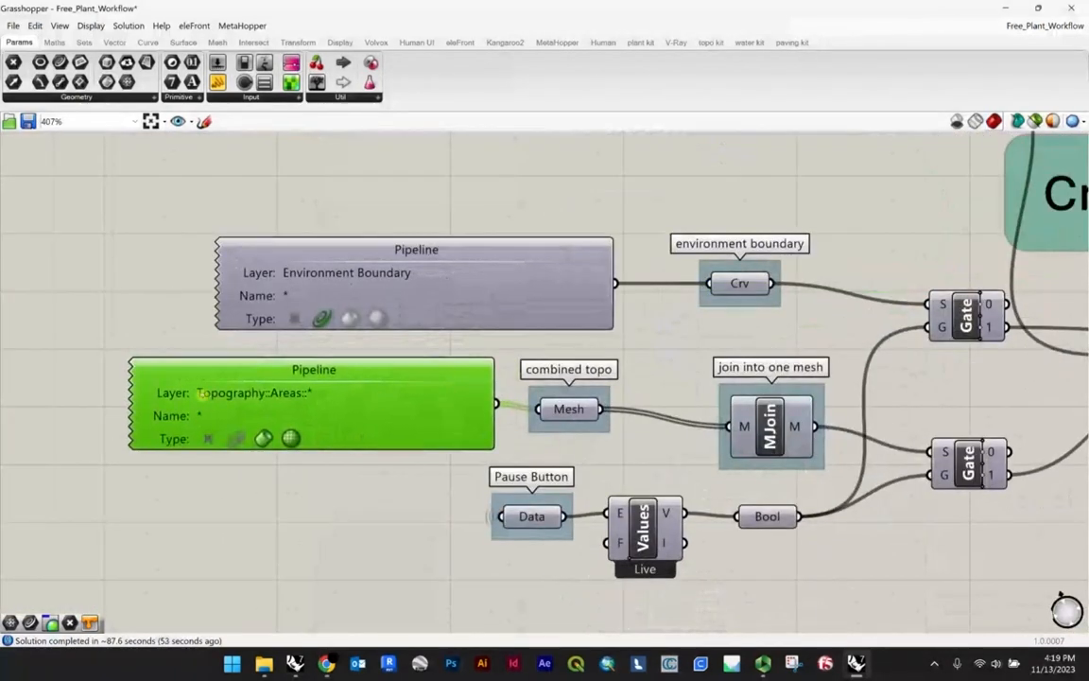
scroll(564, 408, up, 3)
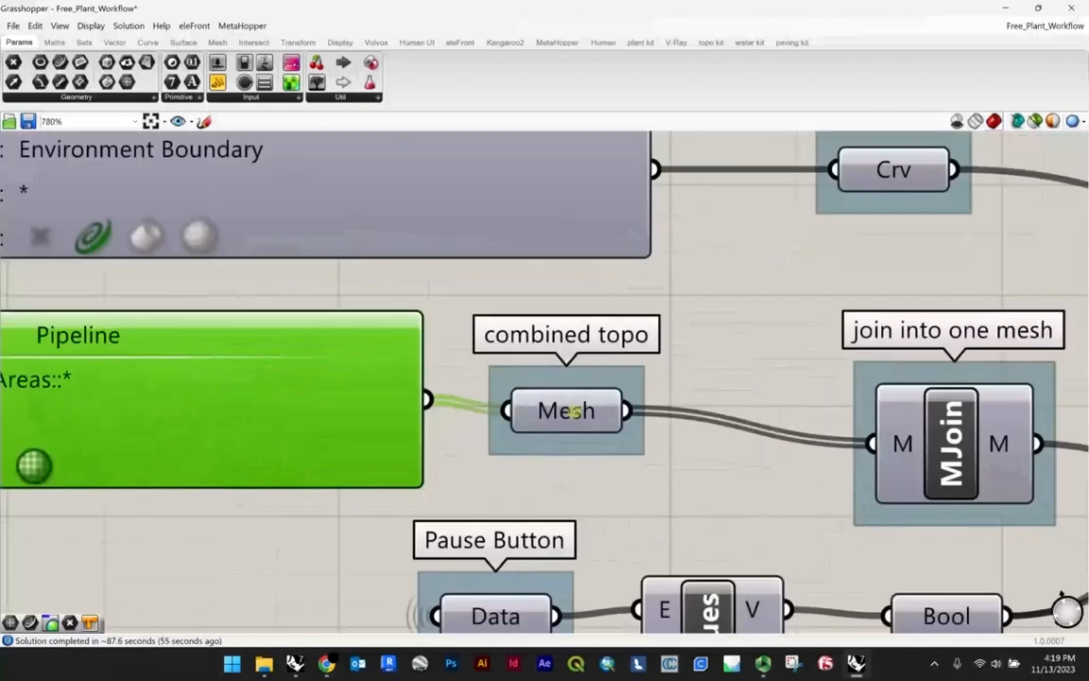
click(563, 408)
scroll(562, 409, down, 5)
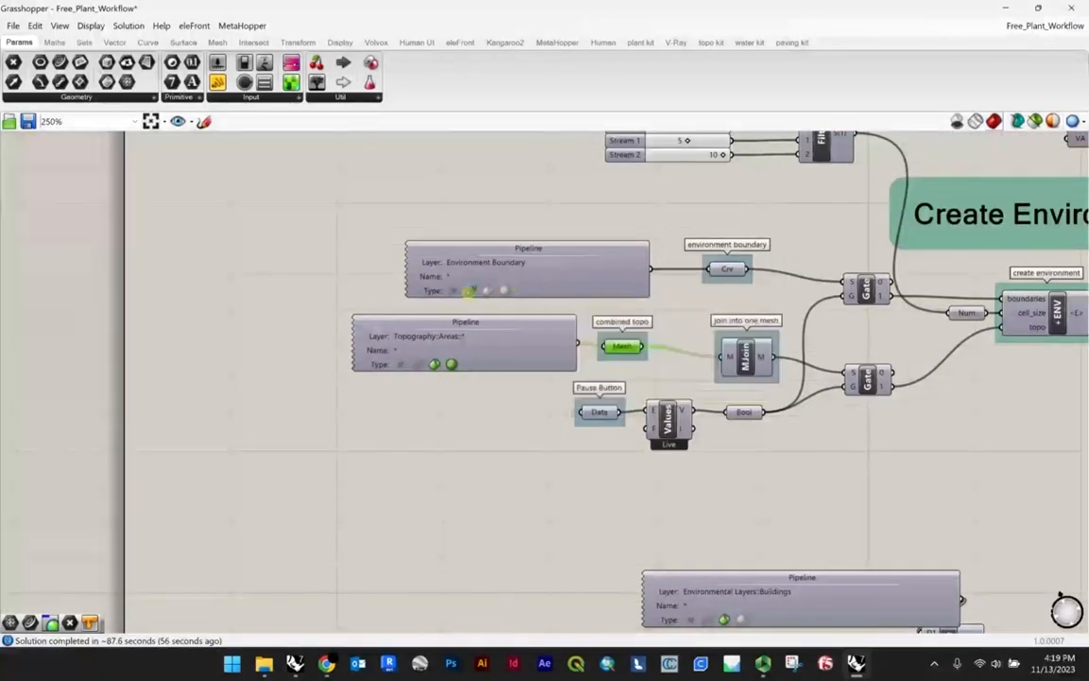
Step: Check the create planting area and fill area components in the definition, then return to the site model in Rhino
scroll(700, 307, down, 5)
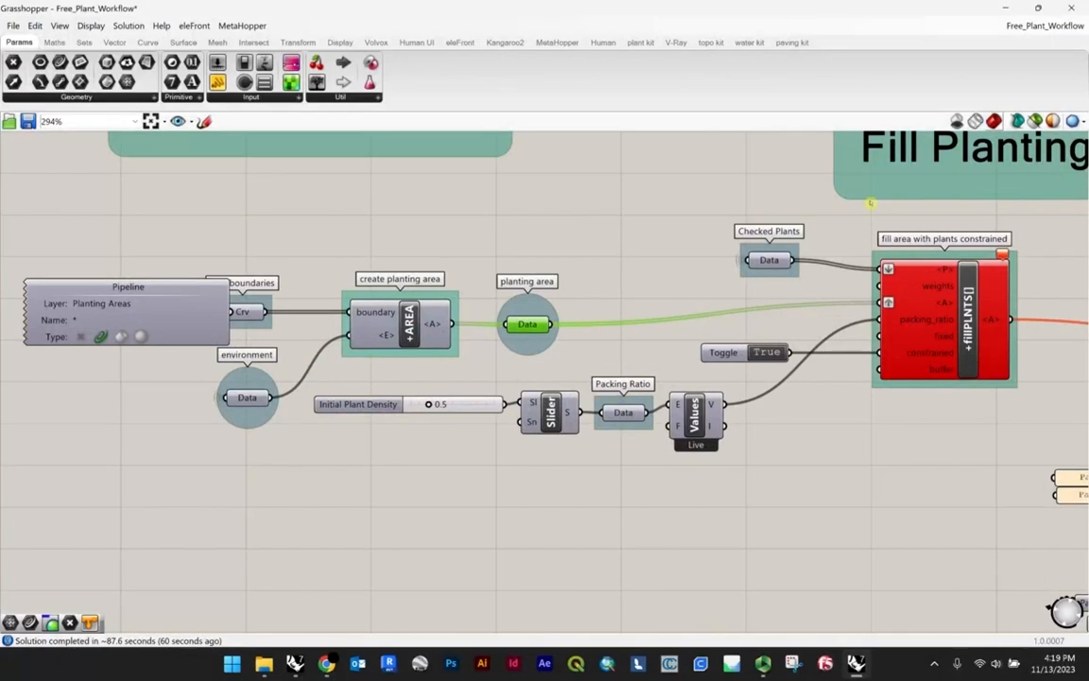
click(992, 6)
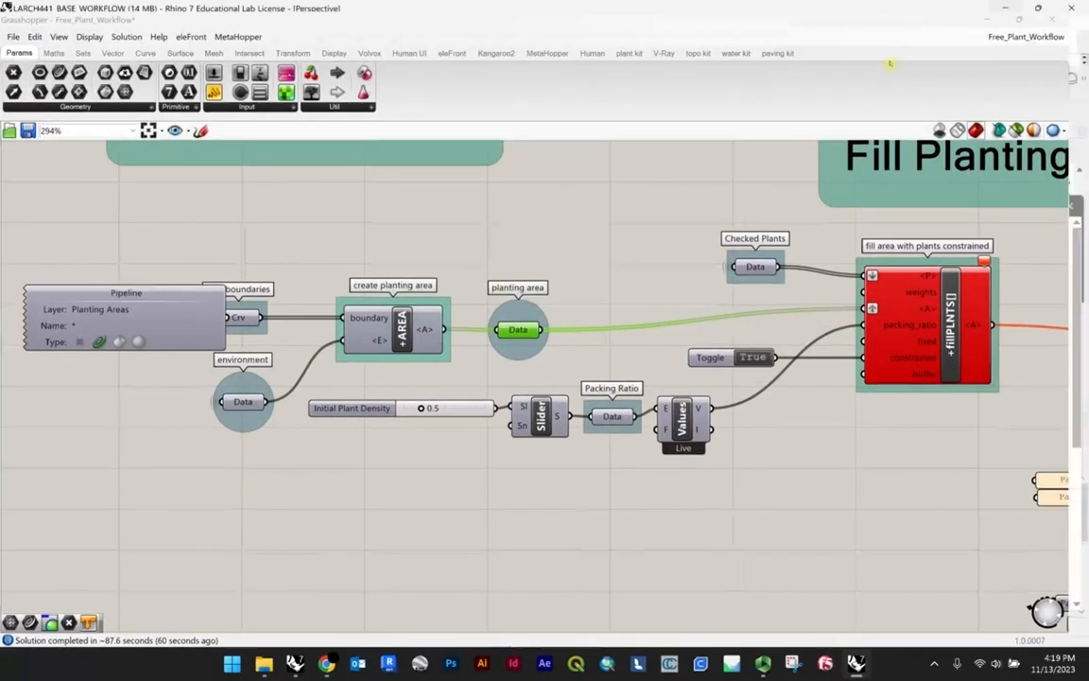
scroll(697, 320, up, 4)
right_drag(698, 321, 624, 246)
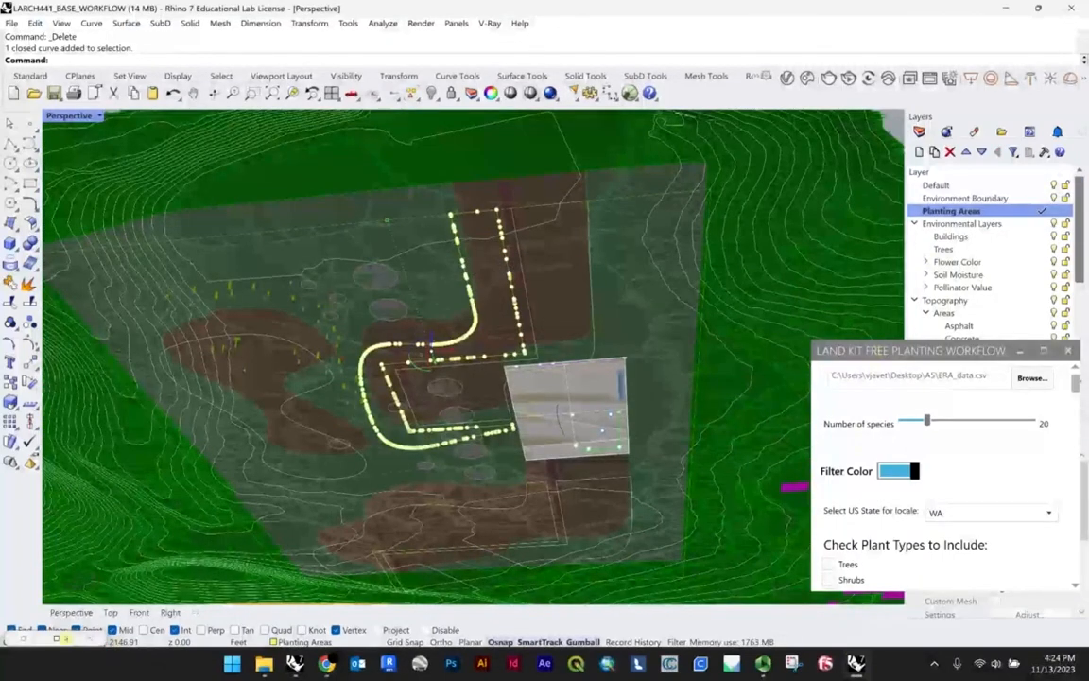
Step: Reopen the Grasshopper definition and move the Planting Areas pipeline clear of the area boundaries curve parameter
click(63, 636)
click(357, 506)
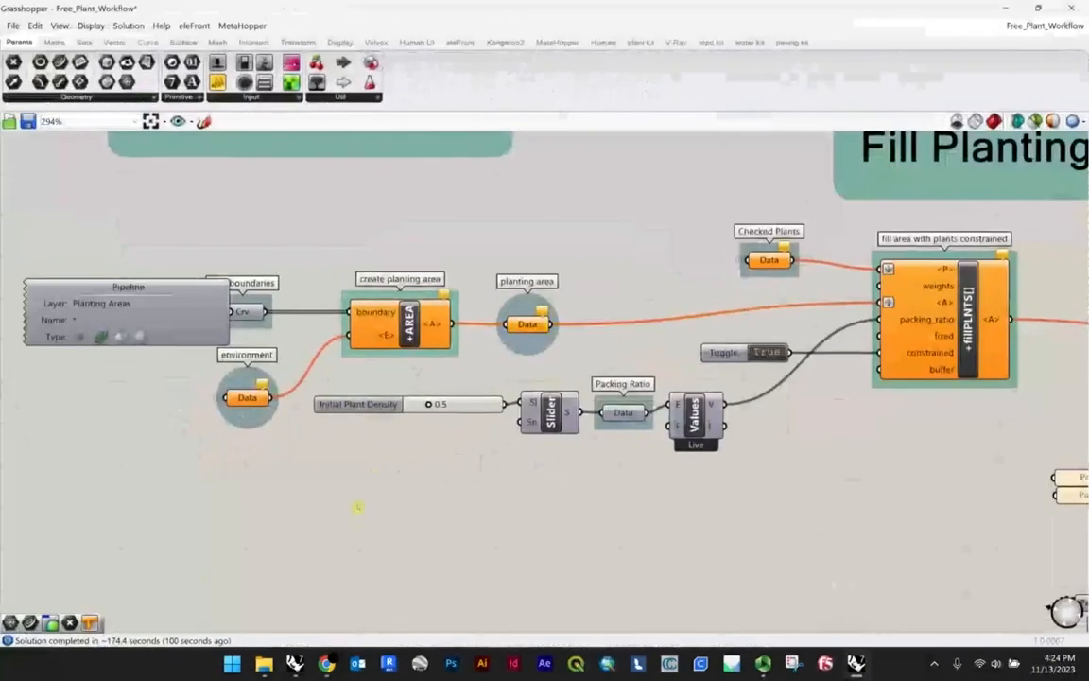
scroll(421, 499, down, 3)
scroll(247, 378, up, 3)
click(253, 379)
drag(252, 378, 207, 370)
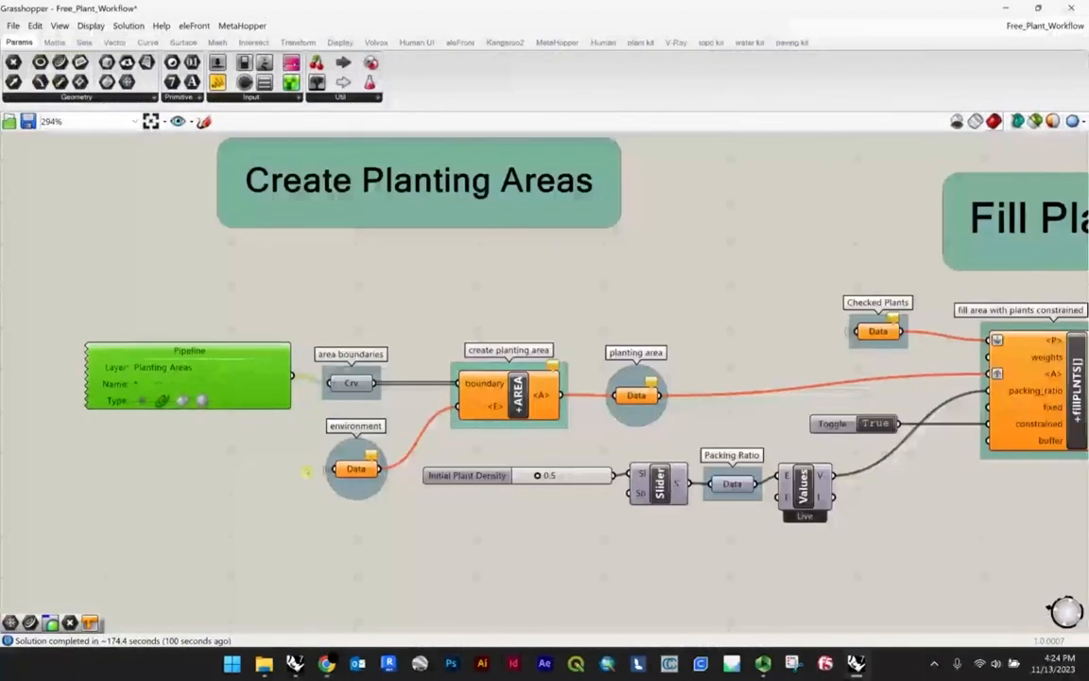
click(356, 470)
Step: Examine the create environment component and the boundary, cell size and topography inputs feeding it
scroll(406, 407, down, 9)
scroll(425, 402, down, 4)
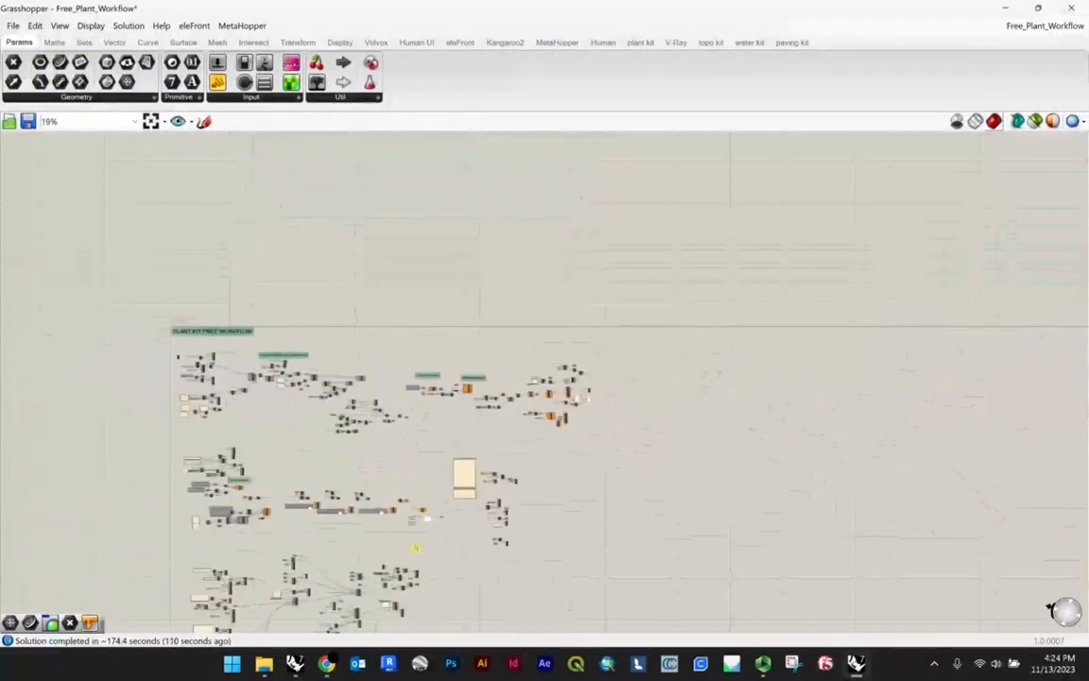
scroll(416, 550, up, 4)
right_drag(29, 406, 577, 362)
scroll(572, 359, up, 11)
scroll(635, 367, down, 3)
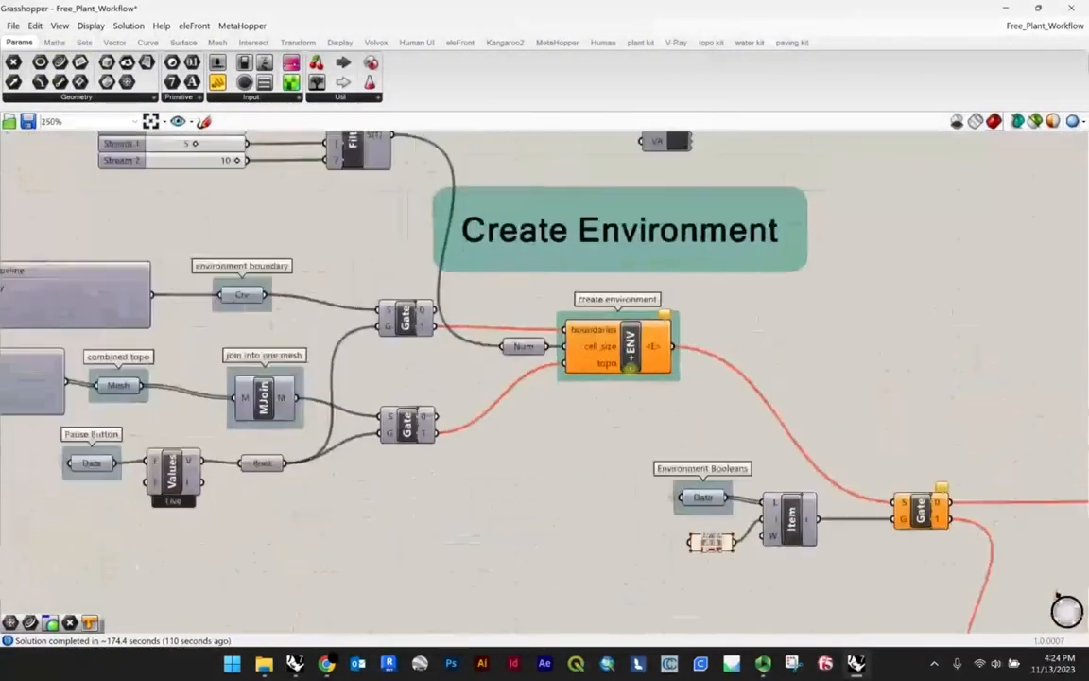
right_drag(440, 372, 478, 479)
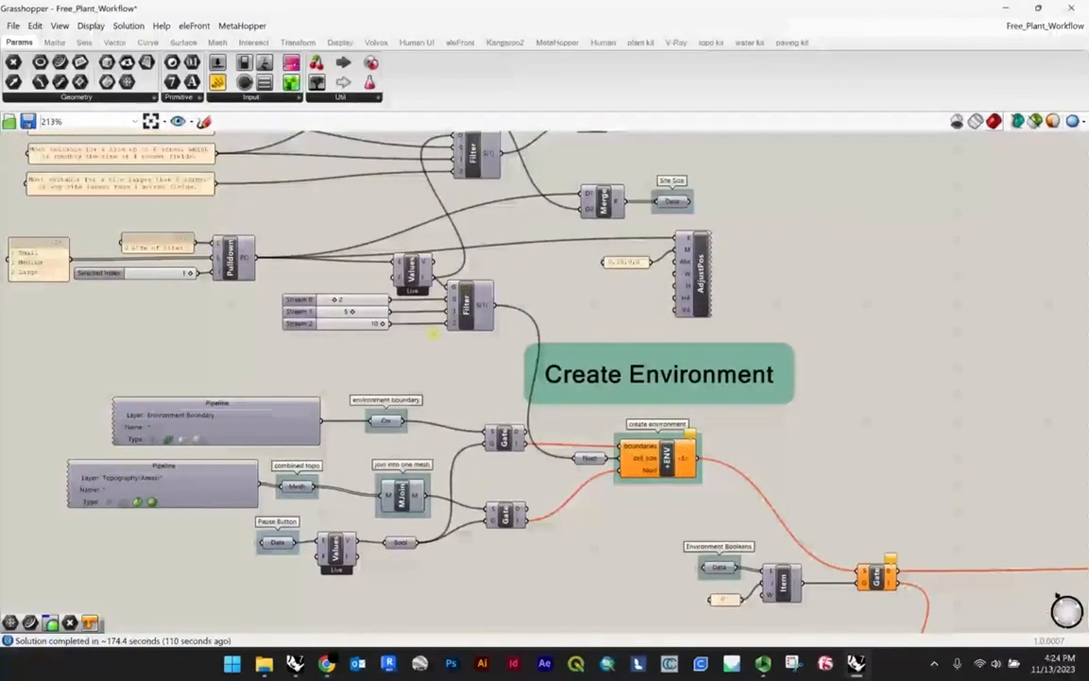
scroll(463, 388, up, 1)
click(664, 482)
scroll(665, 484, up, 5)
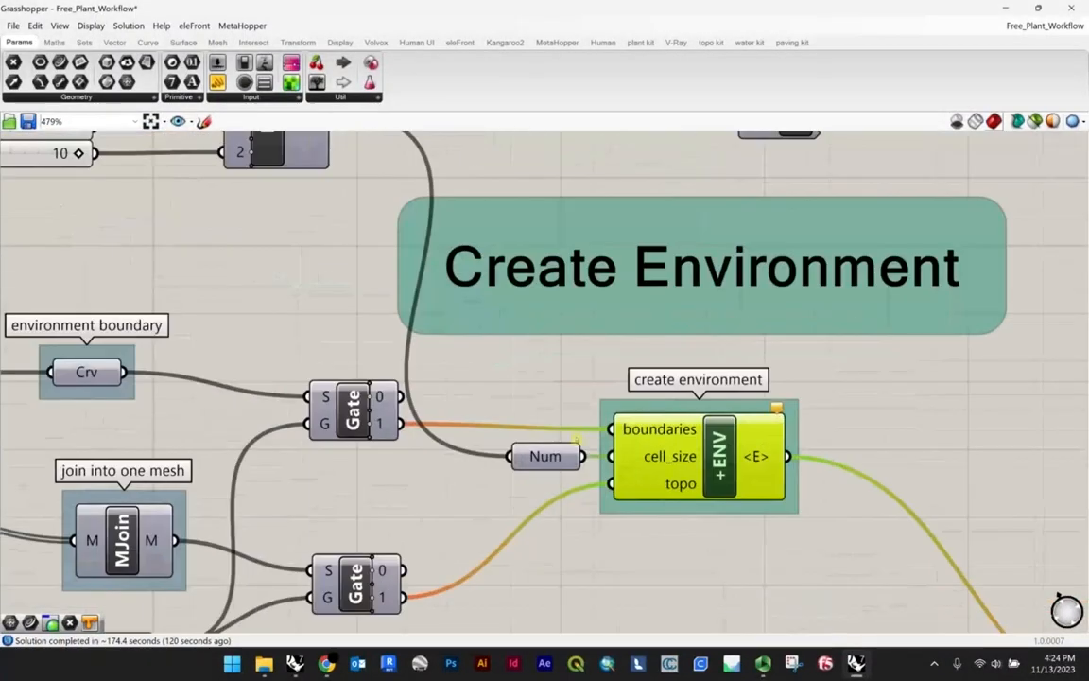
scroll(577, 437, down, 4)
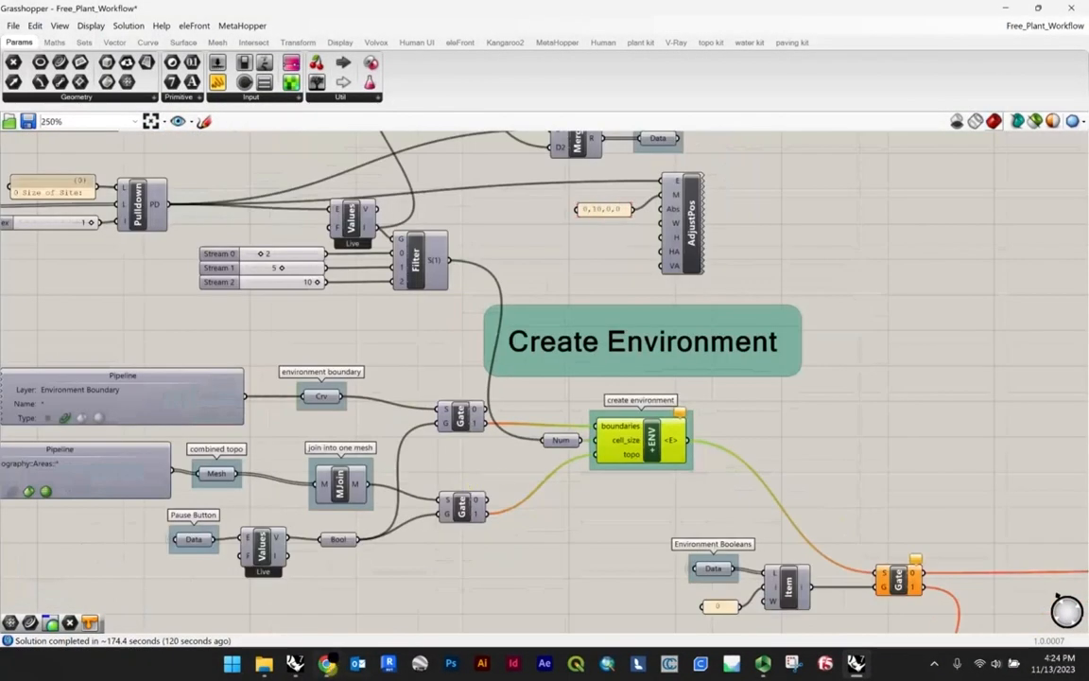
Step: Return to the Free_Plant_Workflow definition, clear the component selection, and close the Grasshopper window
click(858, 666)
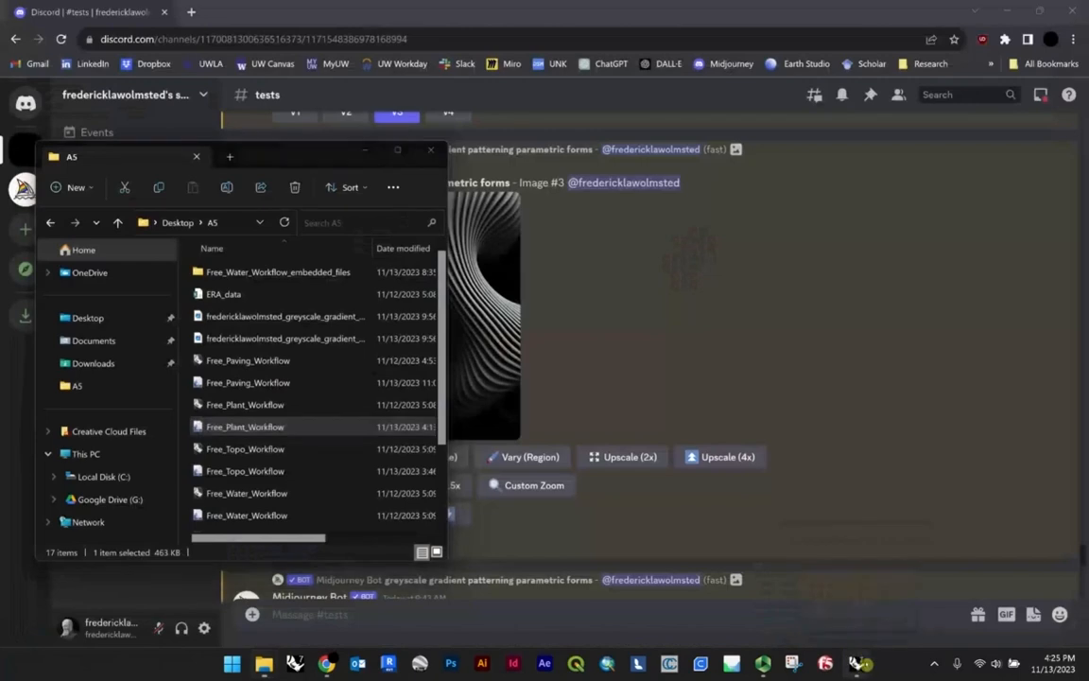
click(857, 665)
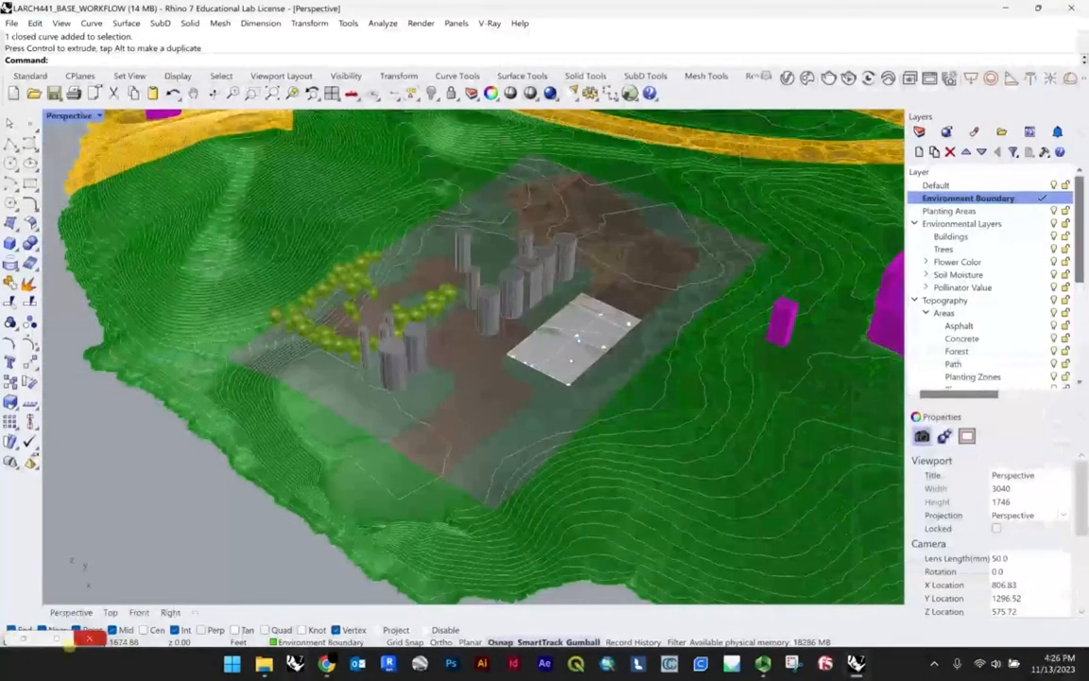
click(56, 640)
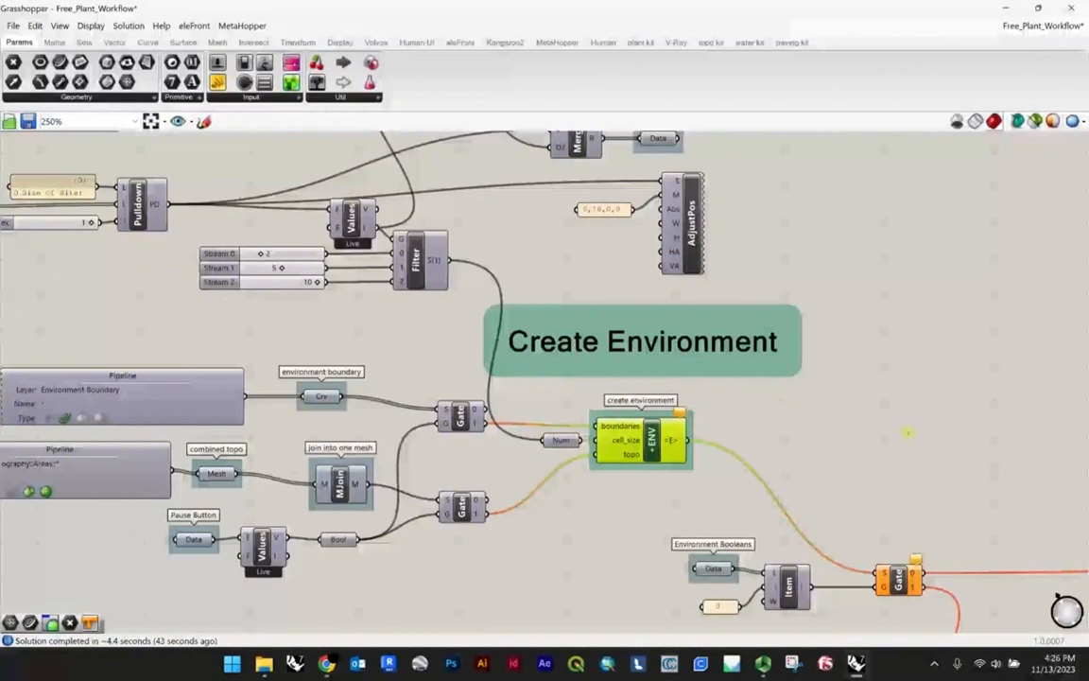
click(908, 432)
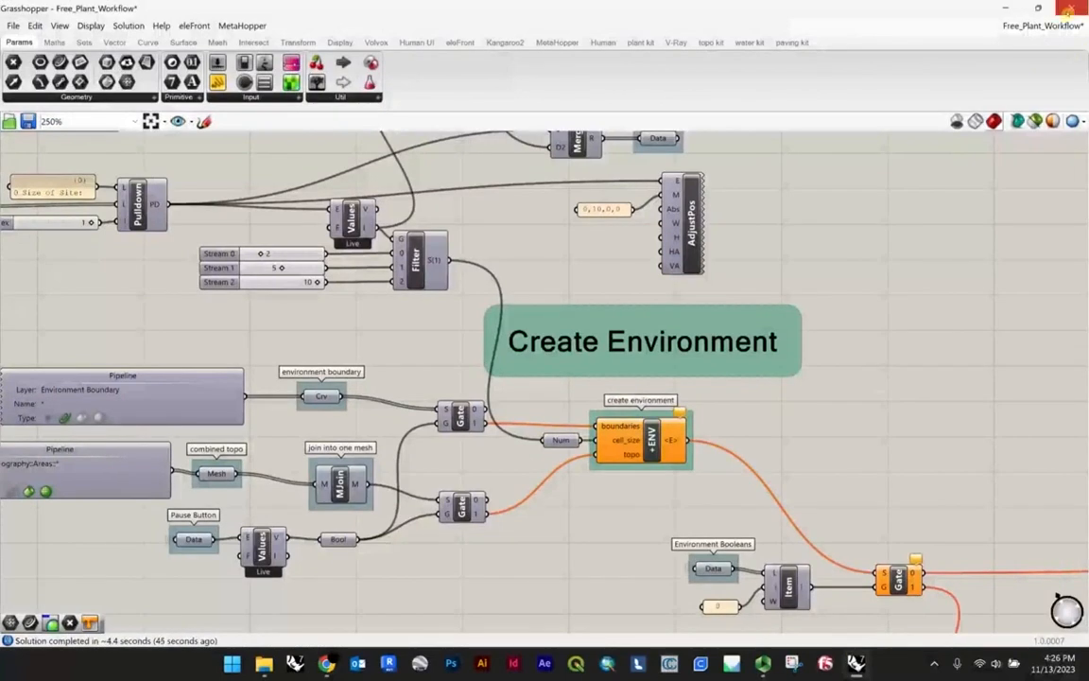
click(1069, 9)
Step: Delete the open surface selected at the white rectangular area beside the cylindrical buildings
scroll(530, 423, down, 8)
scroll(582, 350, up, 10)
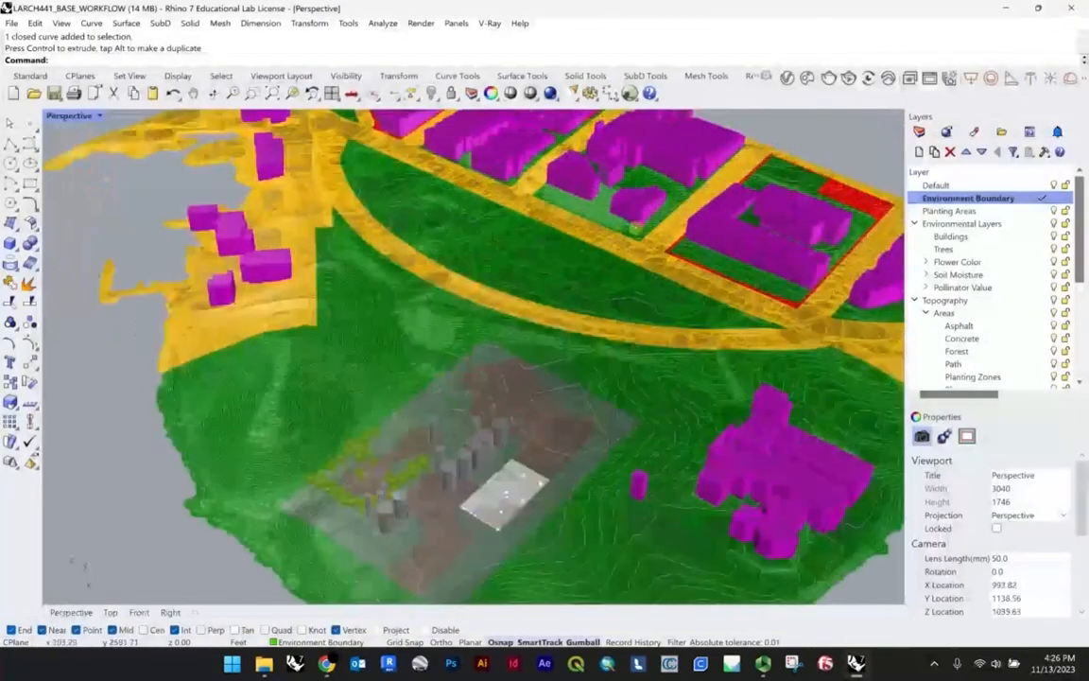
scroll(586, 340, up, 3)
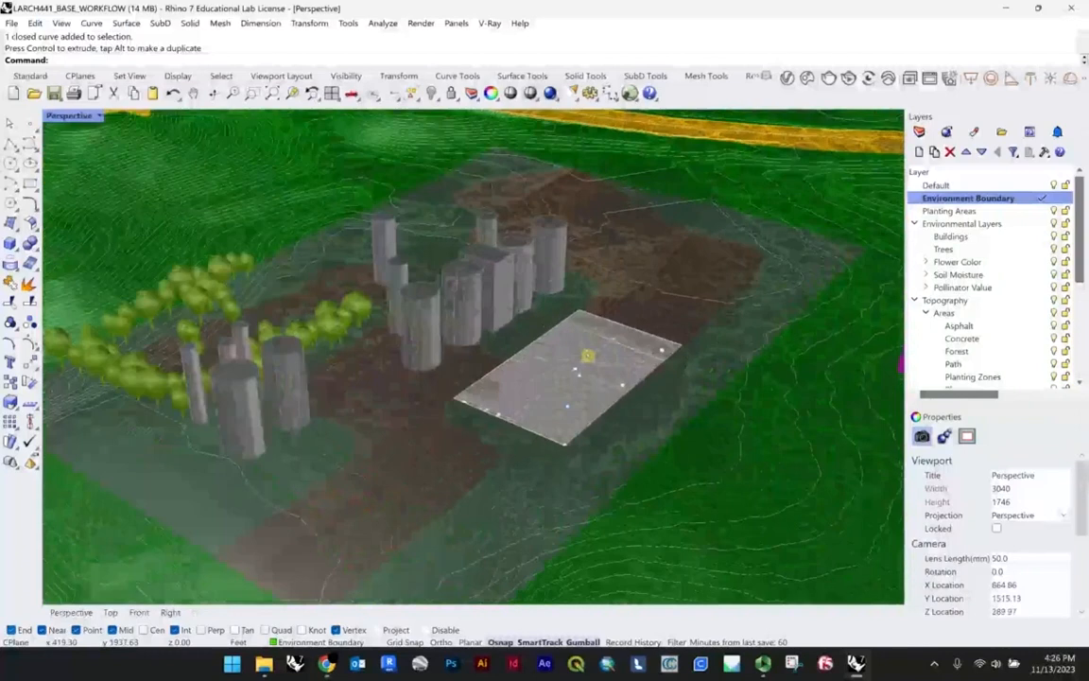
click(599, 360)
click(617, 383)
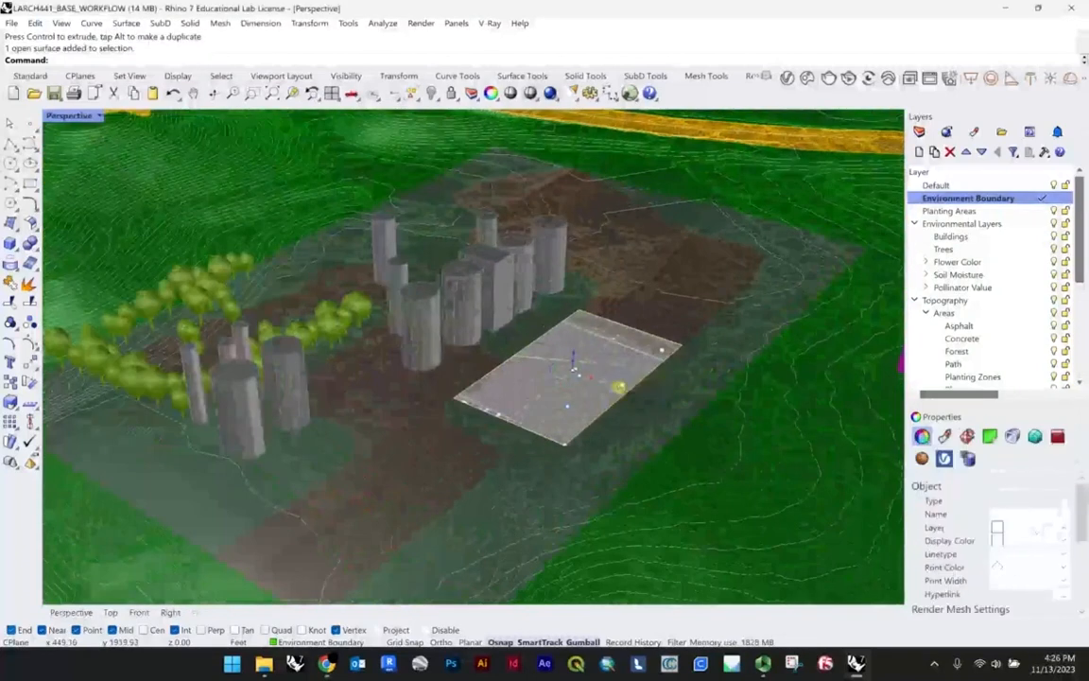
key(Delete)
click(562, 215)
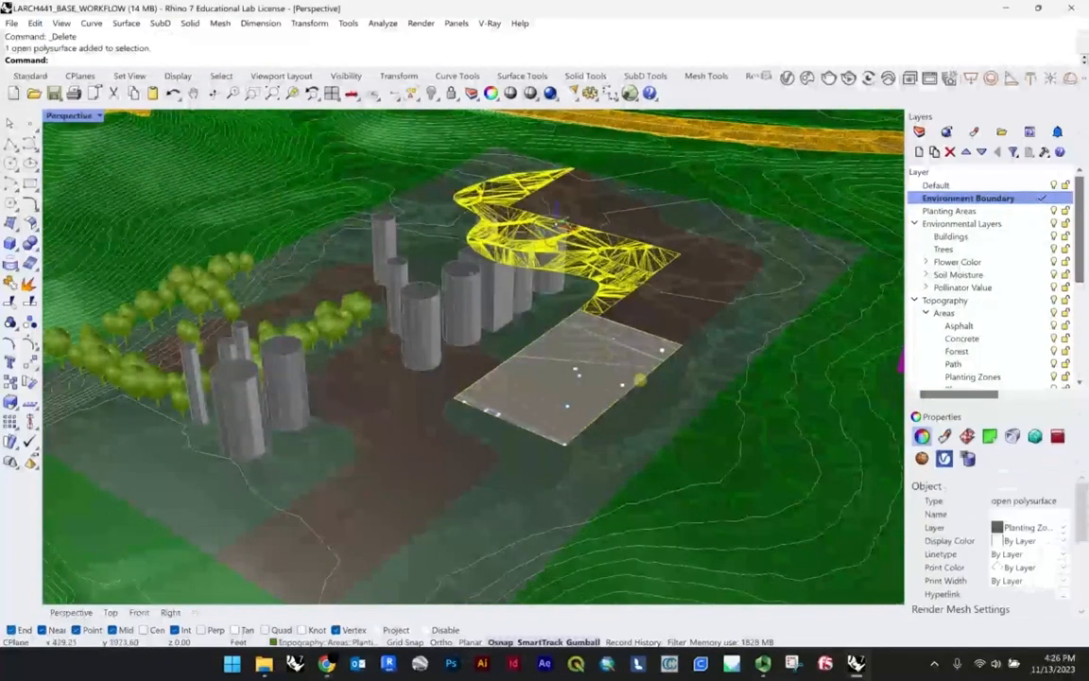
scroll(638, 377, down, 7)
scroll(601, 407, up, 3)
click(293, 566)
Step: Switch to Grasshopper and close the modified Free_Plant_Workflow document without saving its changes
click(264, 664)
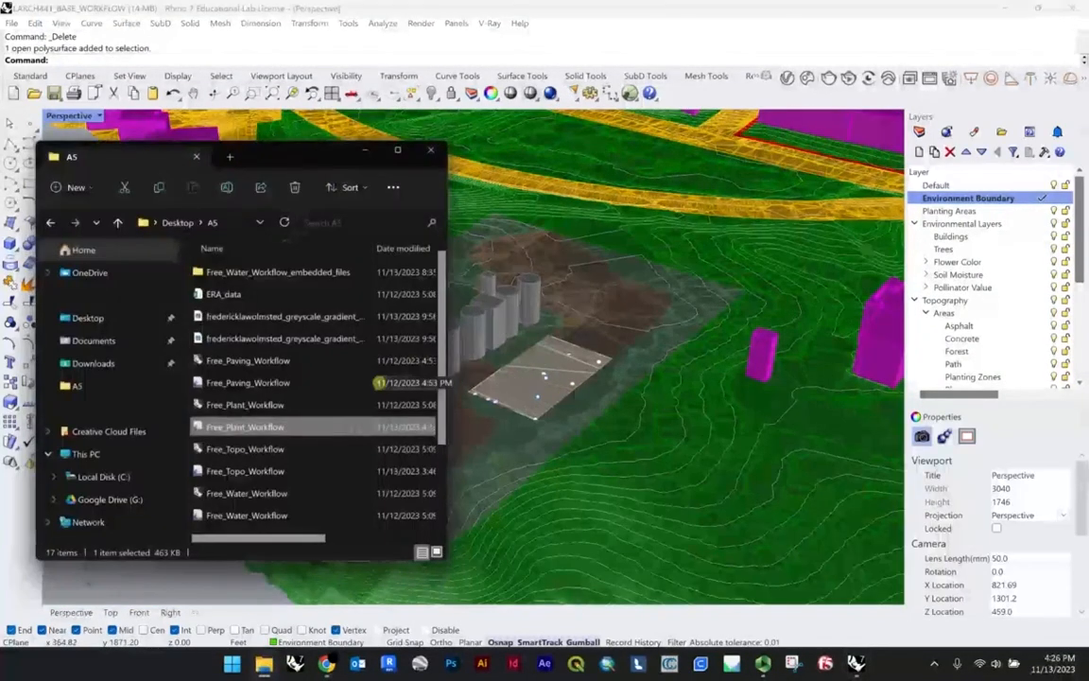
drag(241, 432, 207, 581)
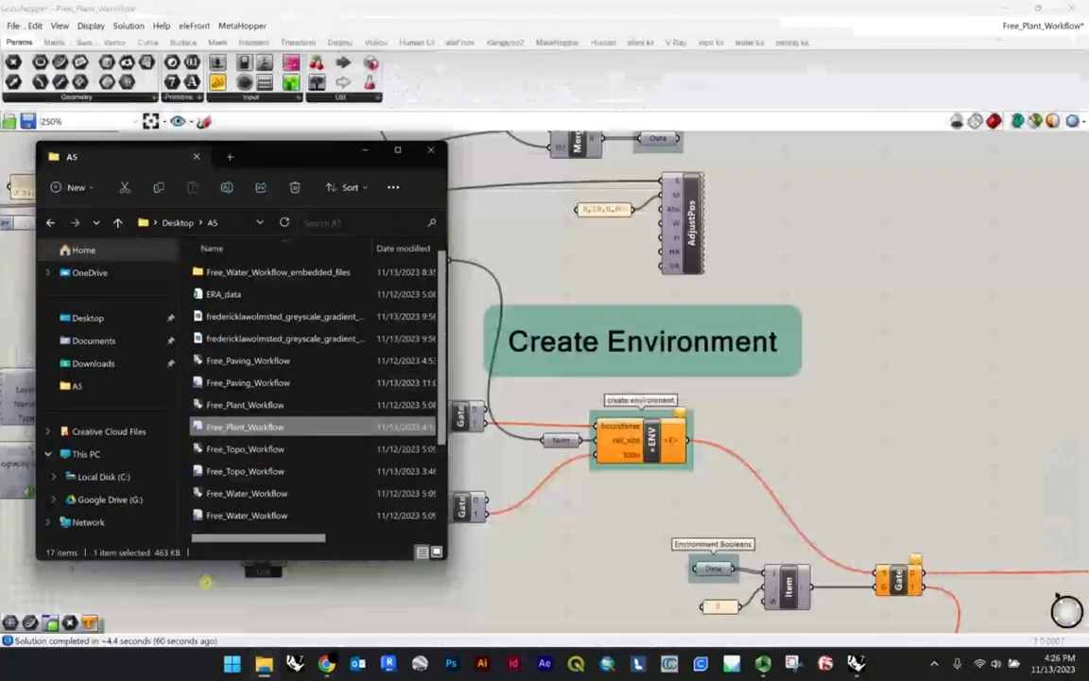
click(577, 570)
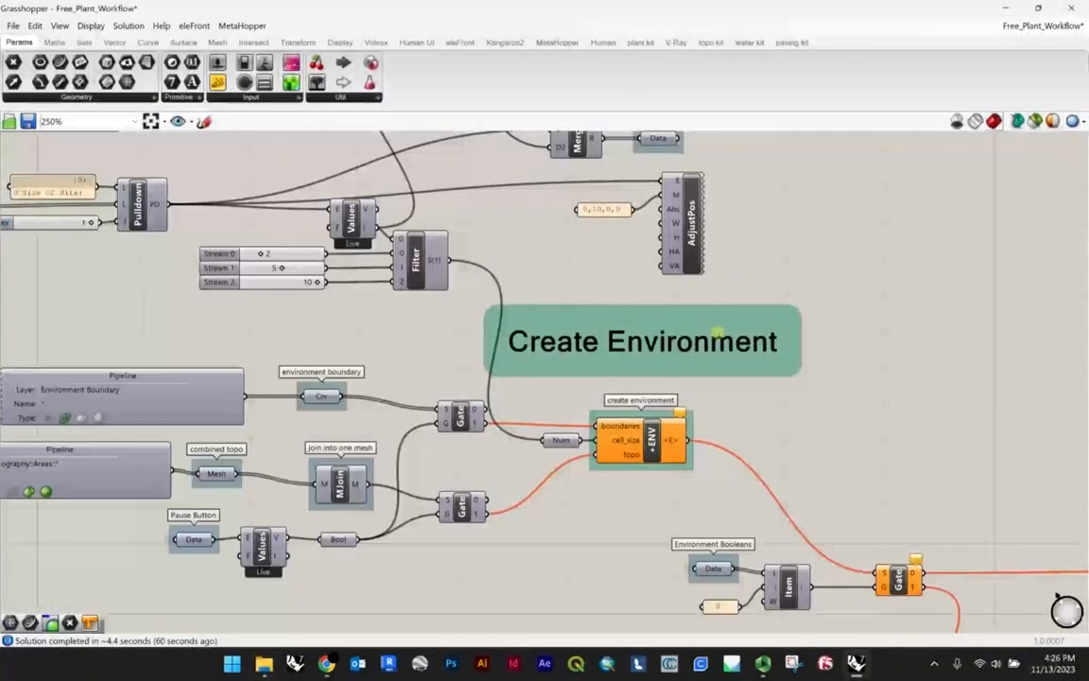
click(1044, 29)
click(1061, 44)
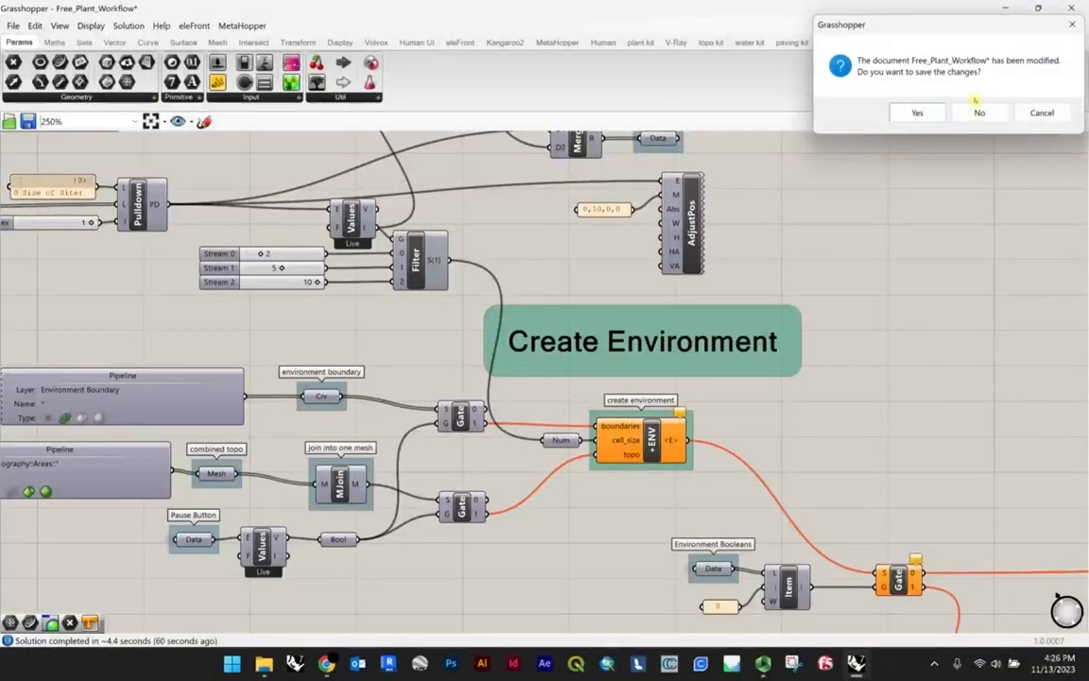
click(977, 112)
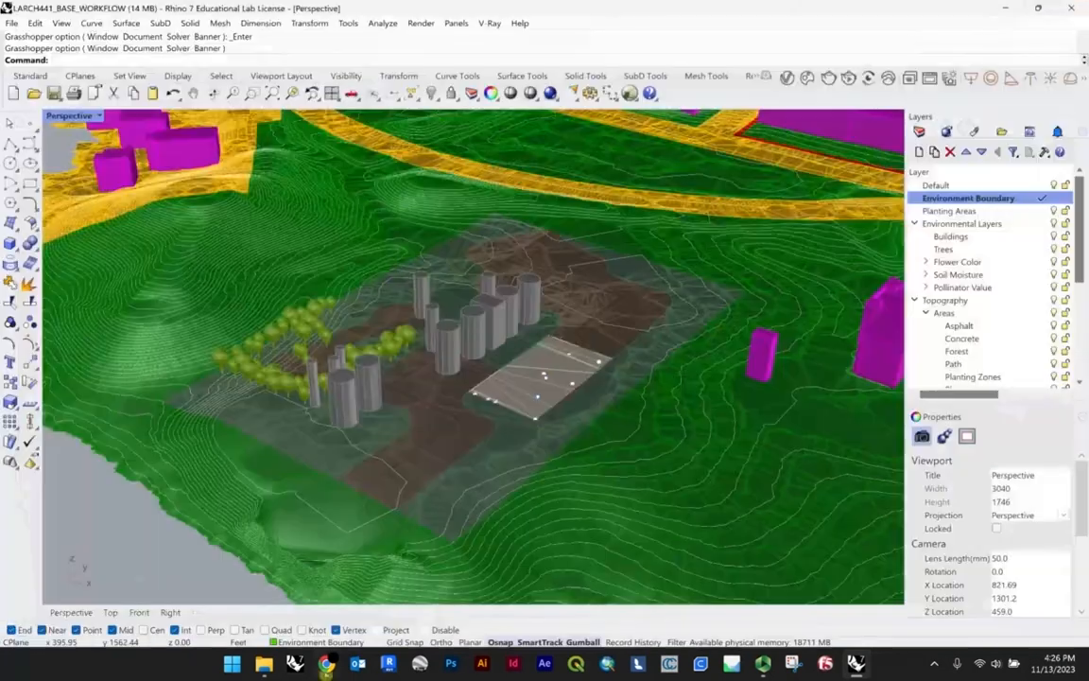
Step: Reload the Free_Plant_Workflow definition from the A5 folder and set the Perspective viewport to Shaded display
click(1071, 6)
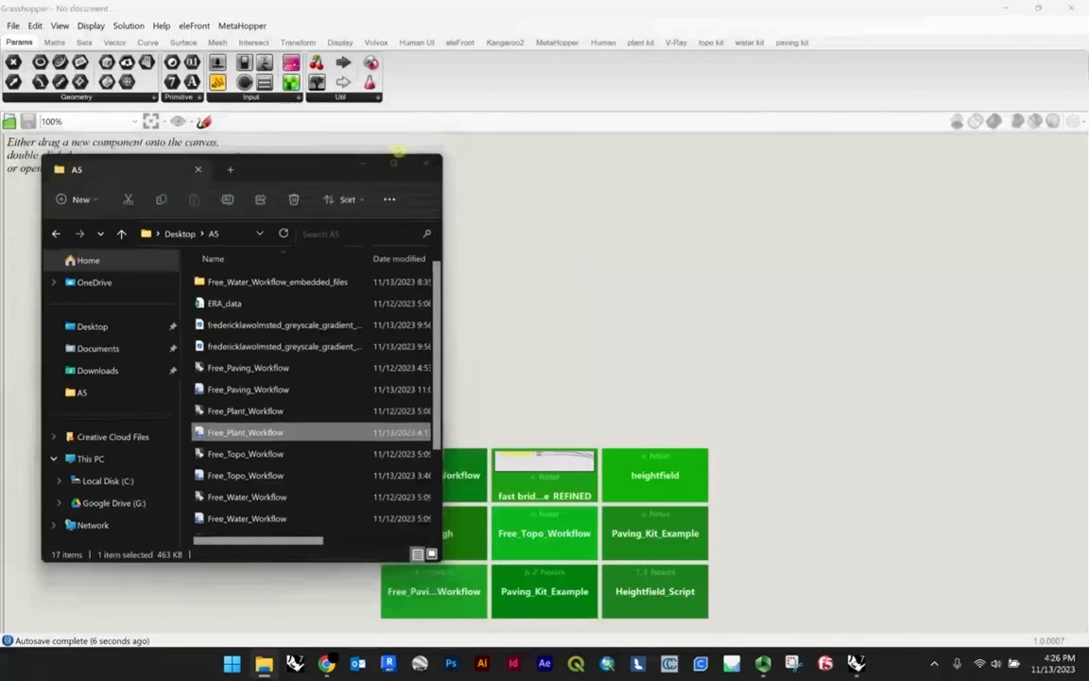
click(431, 150)
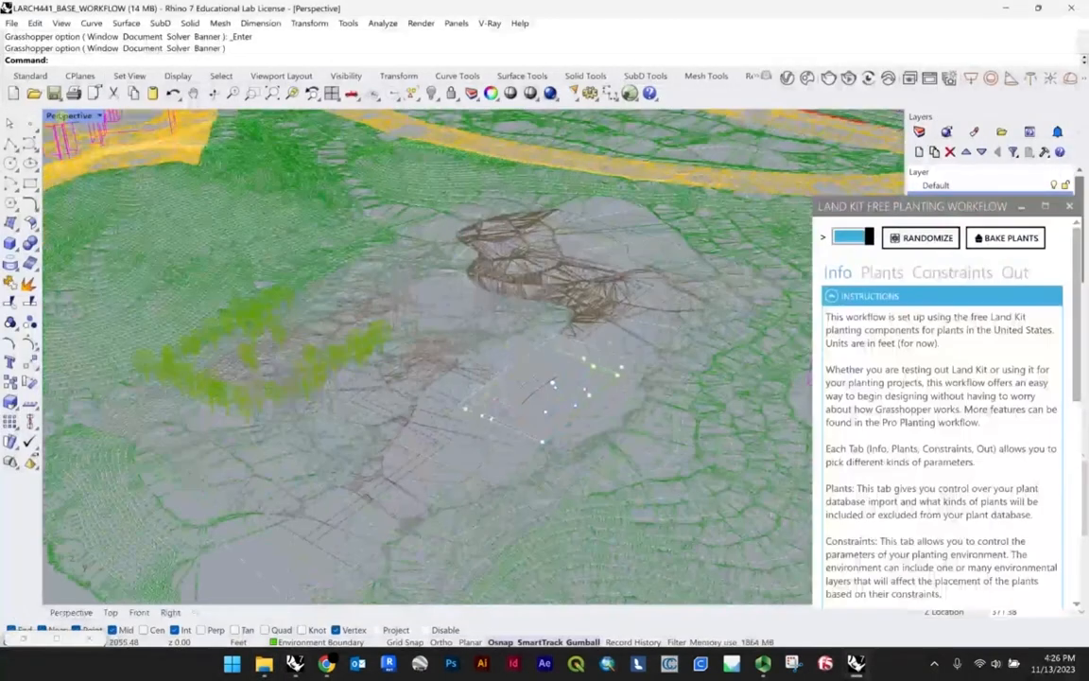
click(66, 116)
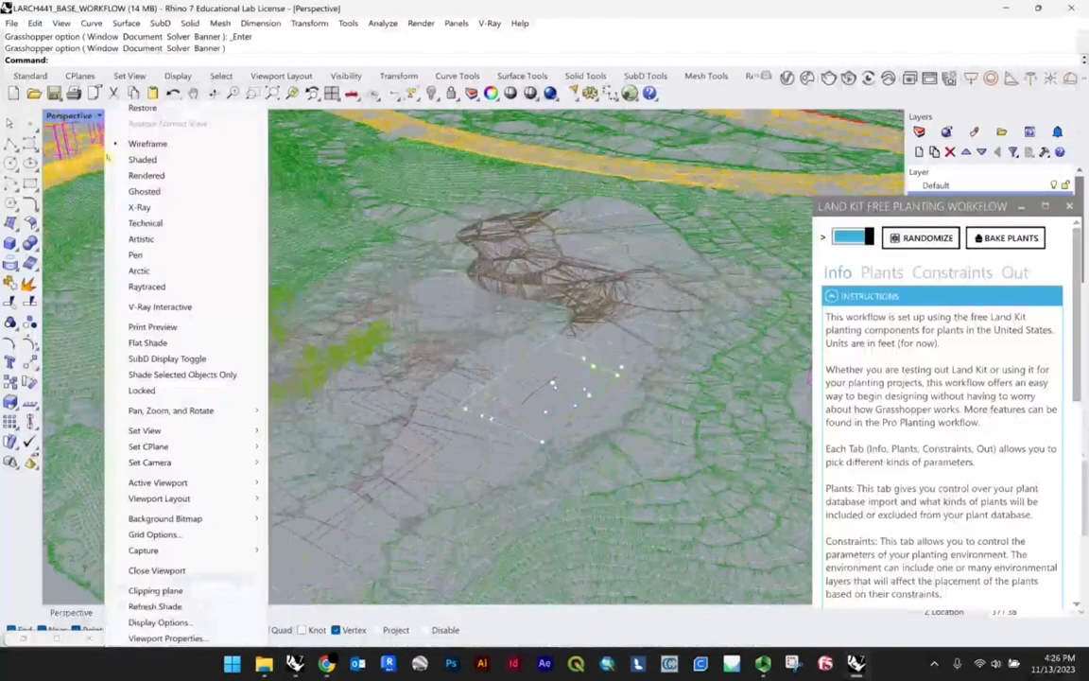
click(144, 155)
Step: In the Land Kit plant settings, set the number of species to 8 and load ERA_data as the plant data CSV file
click(881, 272)
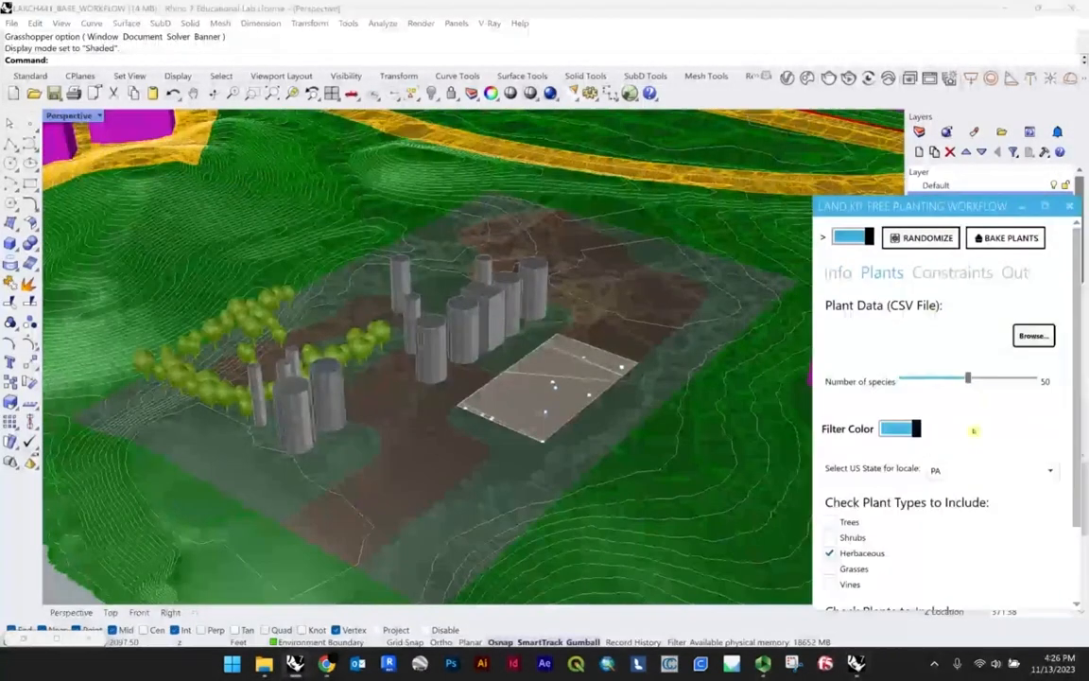
drag(965, 380, 926, 380)
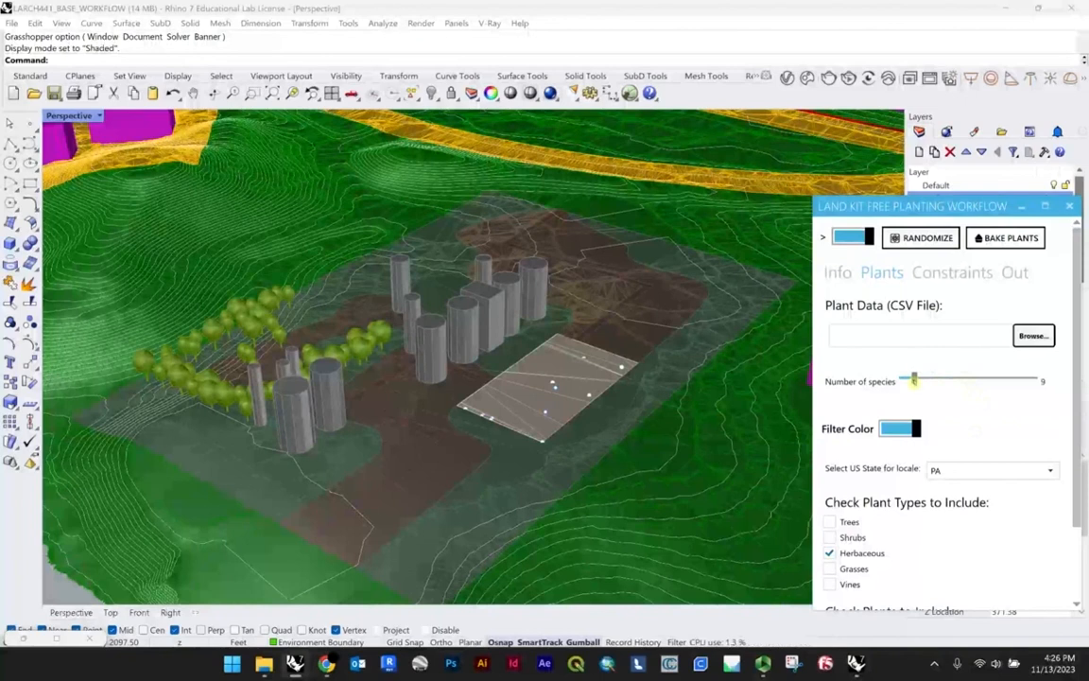
click(1033, 336)
click(717, 222)
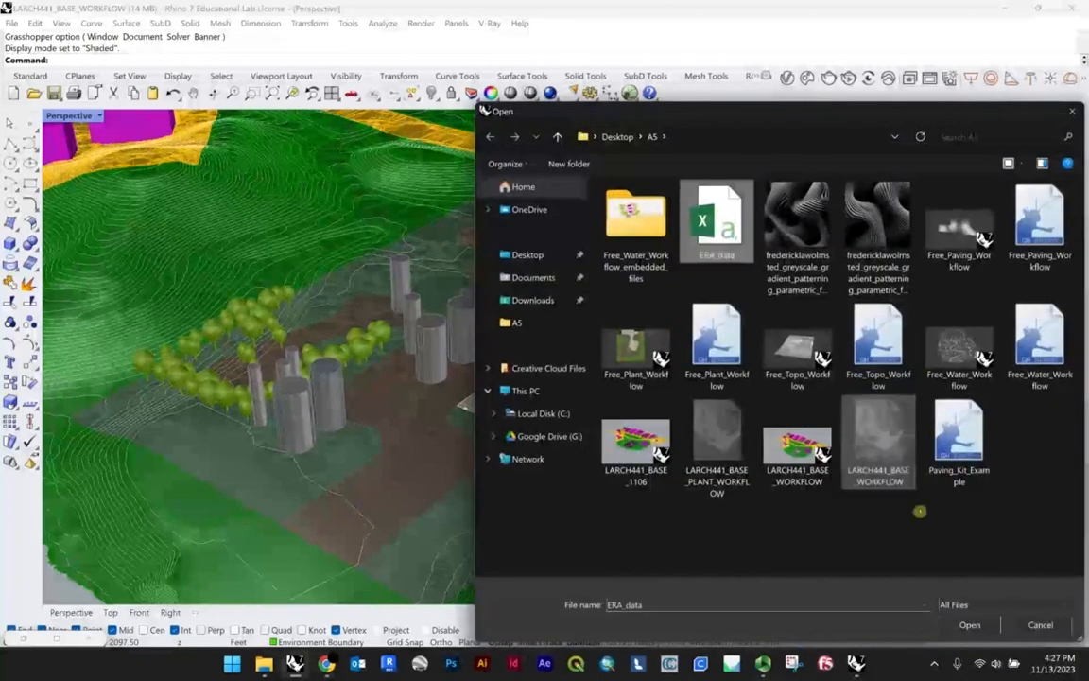
click(971, 624)
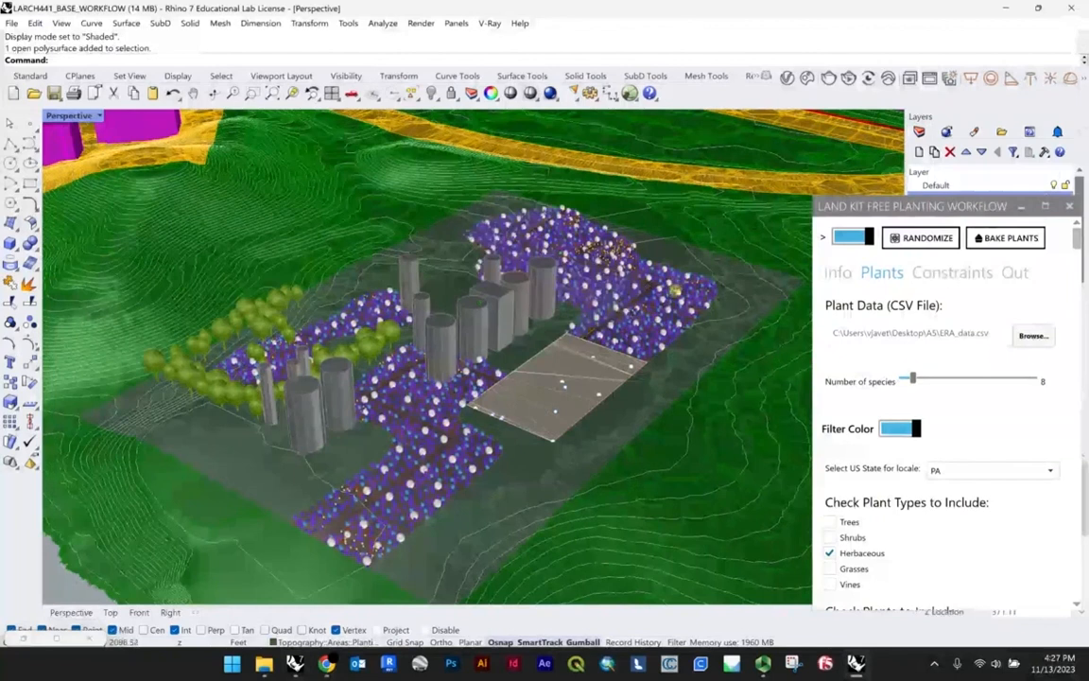
Step: Examine the plants generated in the planting zones around the buildings, up close, from above and at an angle
scroll(588, 369, up, 5)
scroll(576, 370, down, 4)
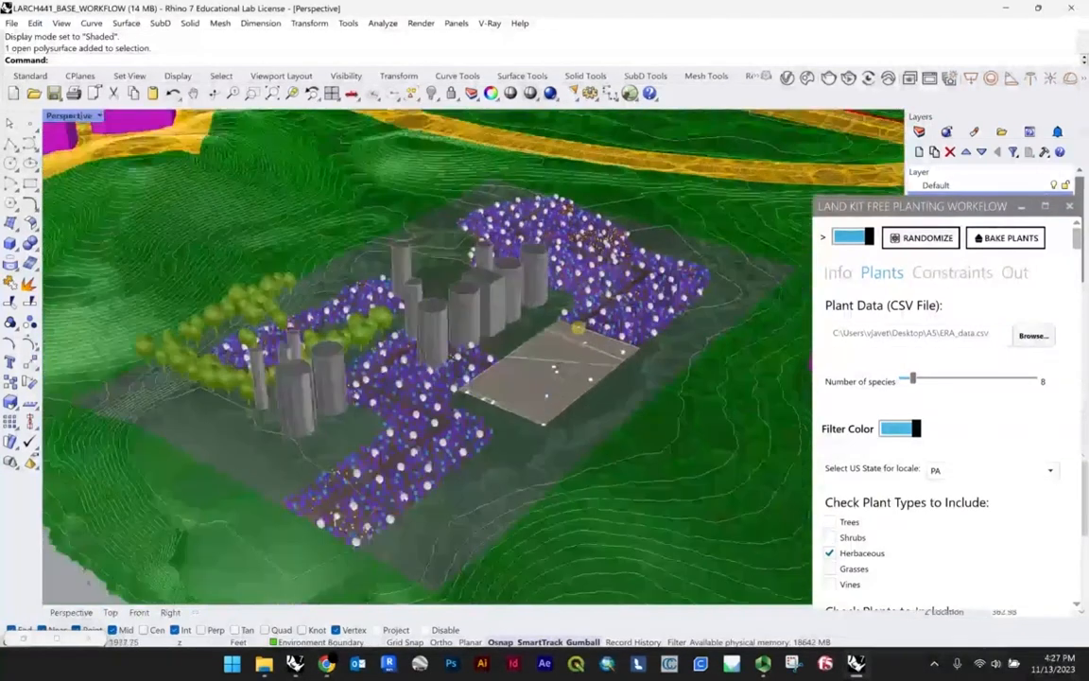
mouse_move(578, 325)
right_down()
mouse_move(584, 354)
mouse_move(600, 362)
mouse_move(595, 321)
right_up()
click(925, 273)
click(897, 274)
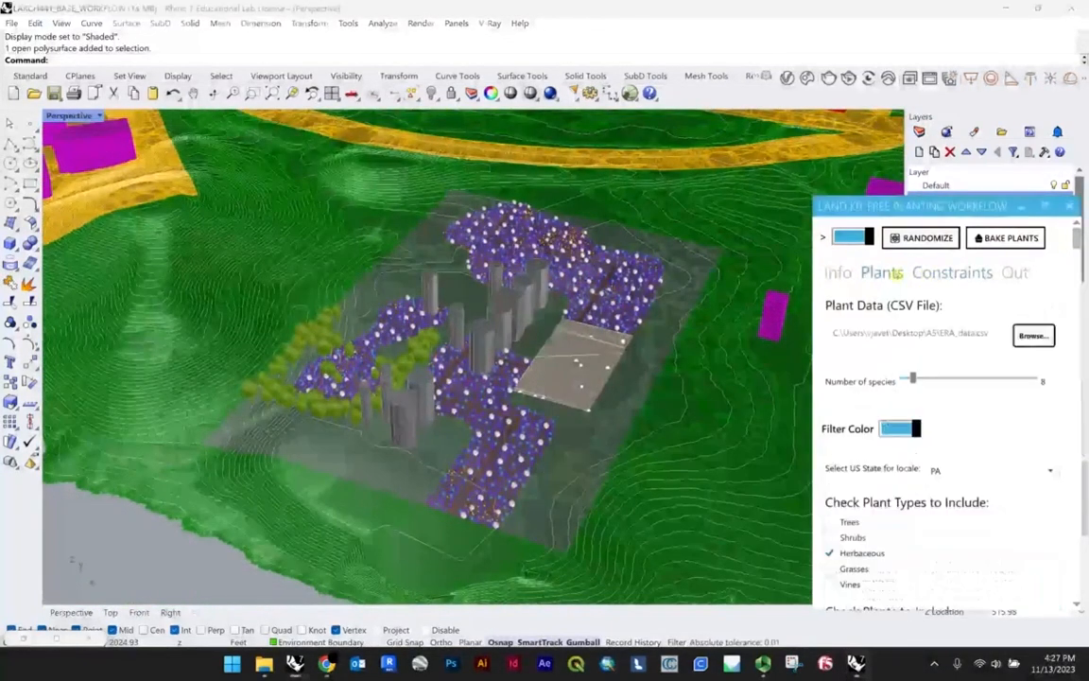
scroll(534, 310, up, 8)
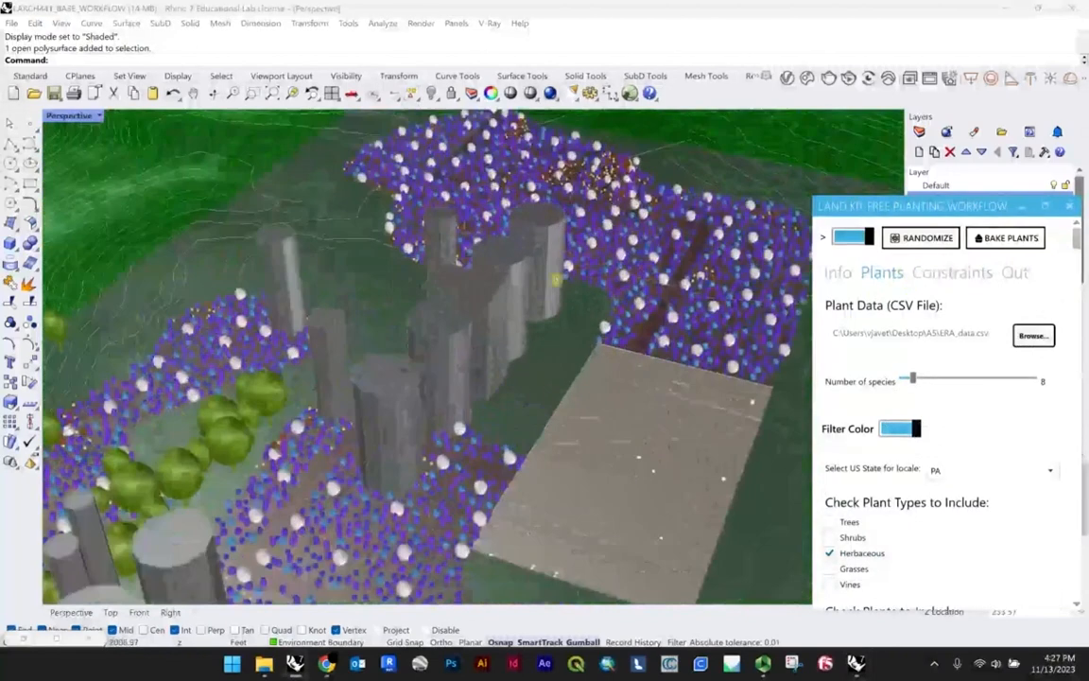
right_drag(578, 258, 592, 294)
scroll(595, 296, down, 4)
scroll(594, 297, down, 3)
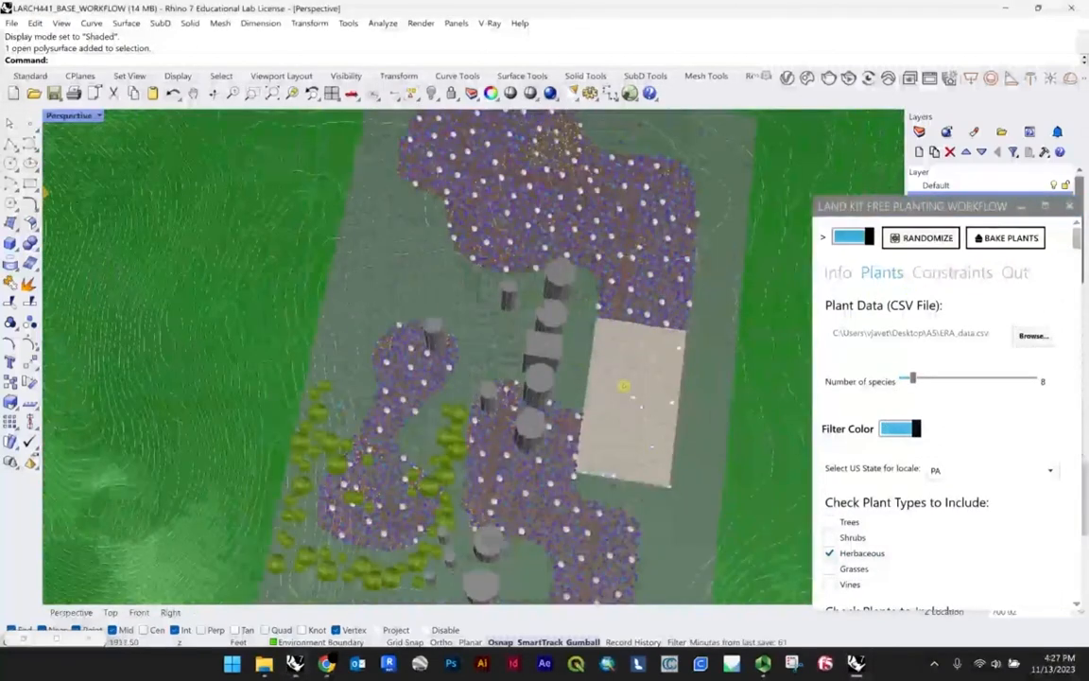
right_drag(562, 347, 615, 352)
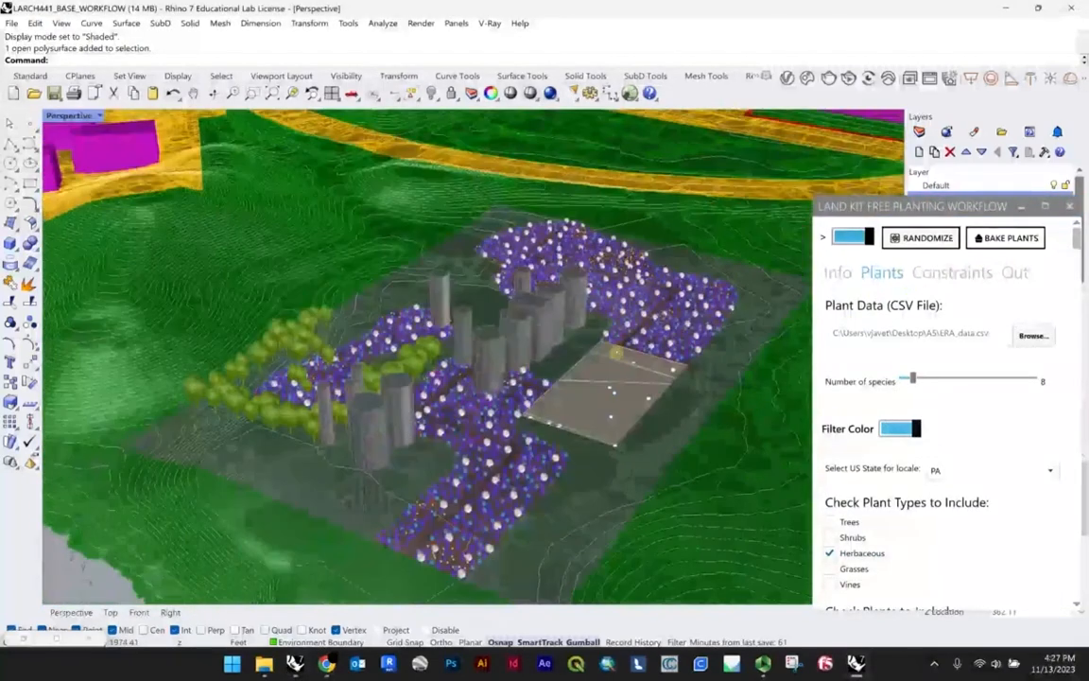
Step: Set the US state for the plant locale to WA and review the regenerated planting from above
click(984, 470)
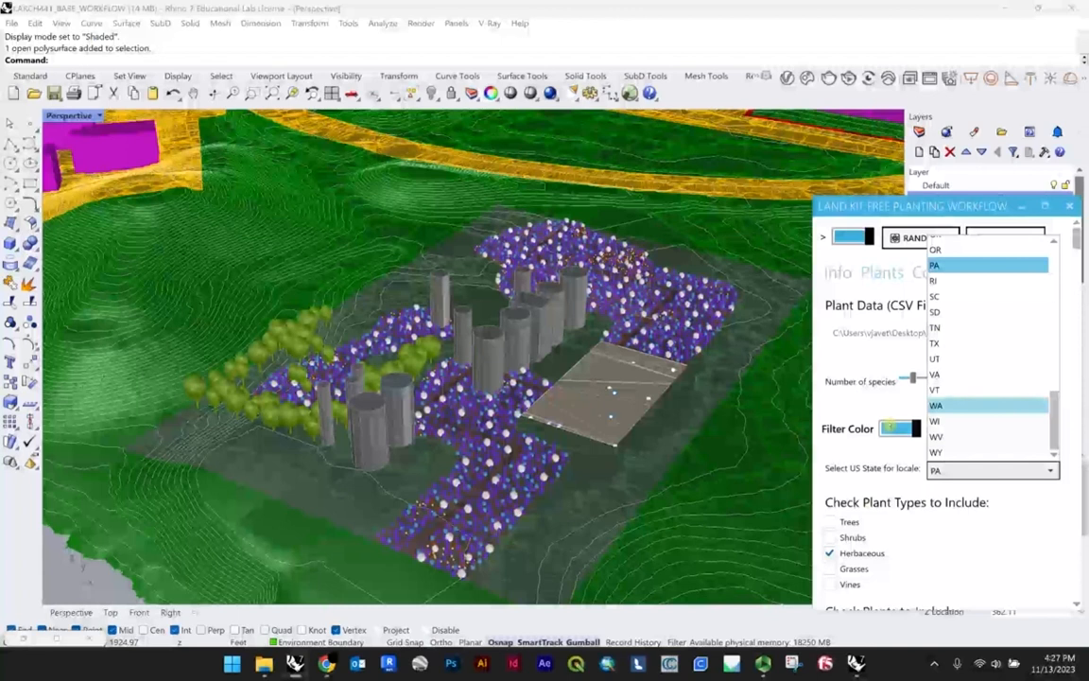
click(988, 404)
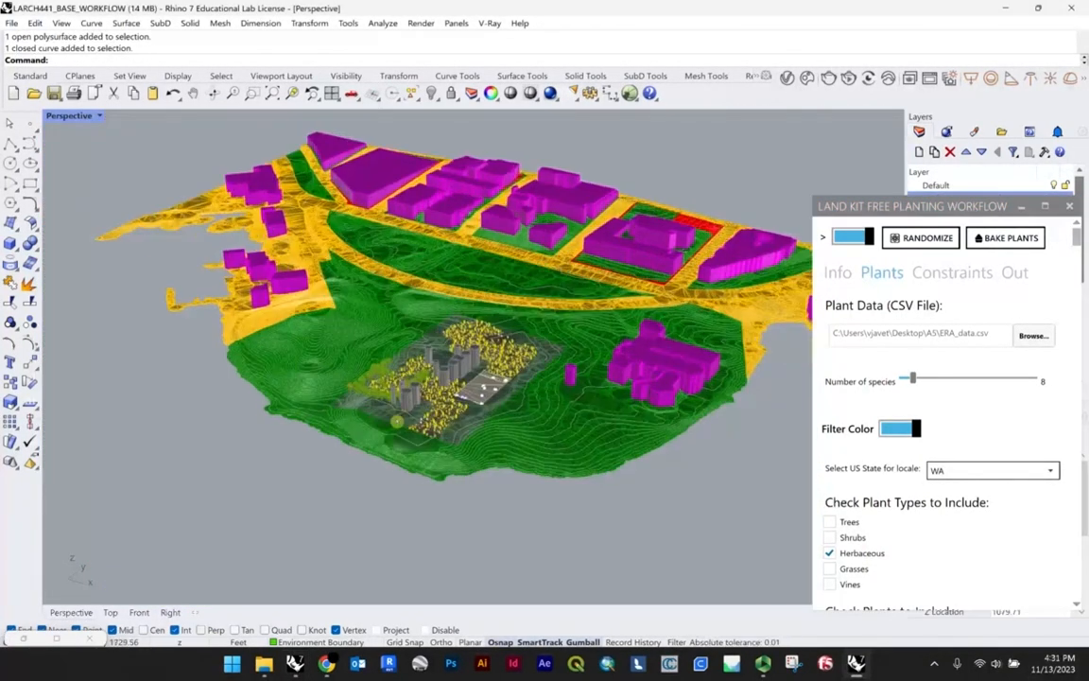
scroll(531, 427, up, 2)
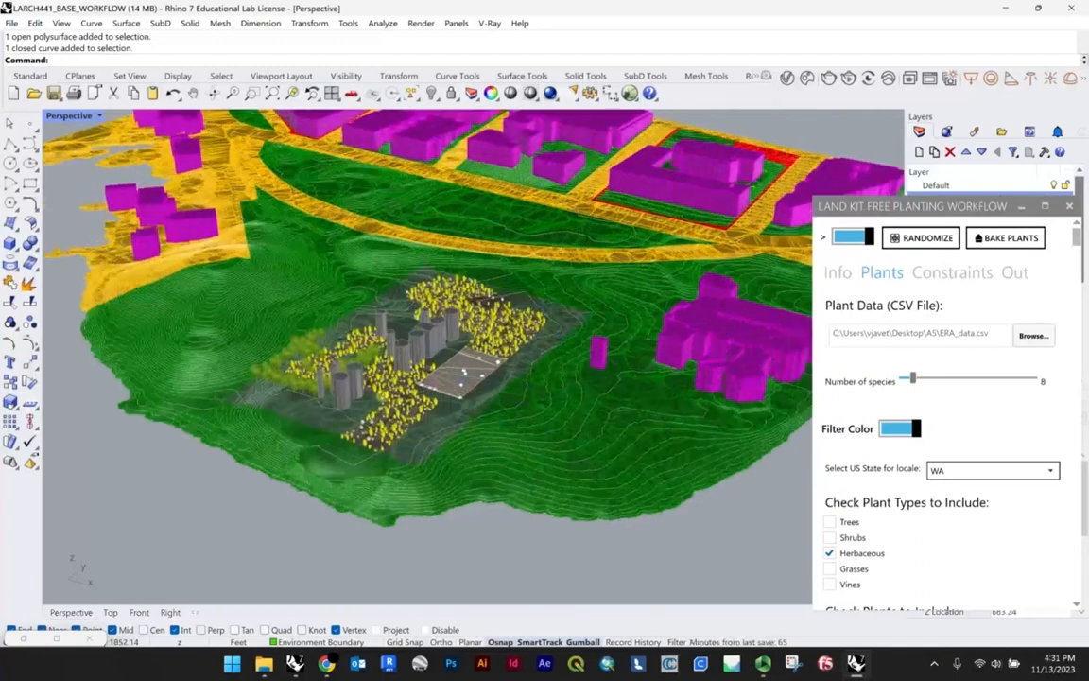
right_drag(353, 364, 411, 418)
scroll(388, 359, up, 8)
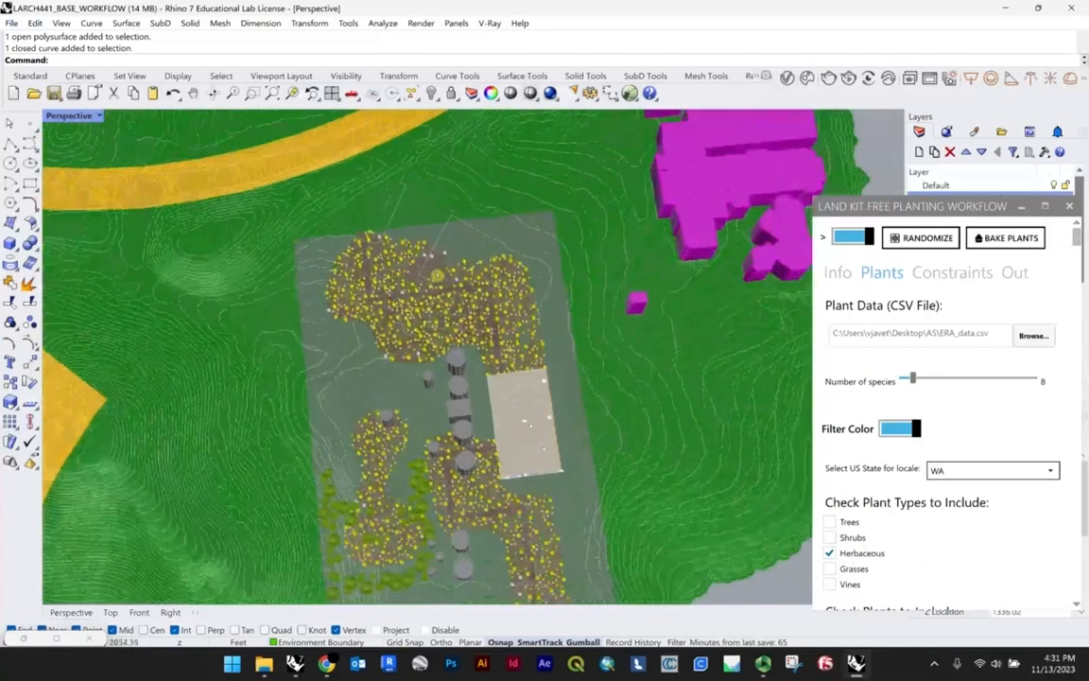
scroll(458, 240, up, 6)
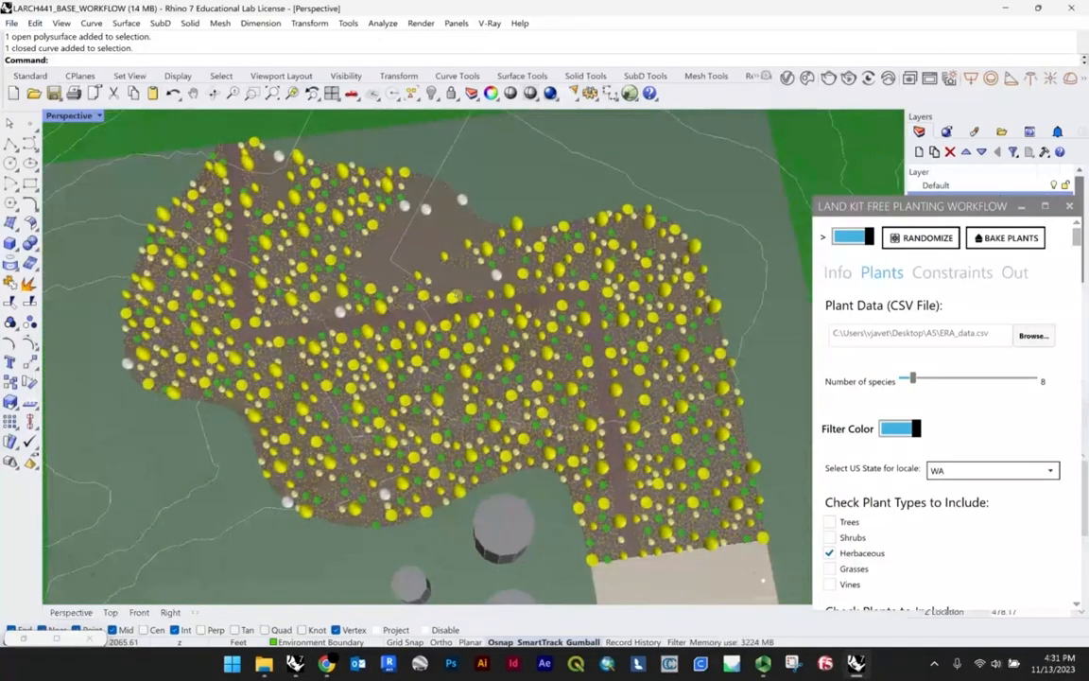
mouse_move(507, 369)
right_down()
mouse_move(527, 330)
mouse_move(589, 350)
mouse_move(607, 526)
right_up()
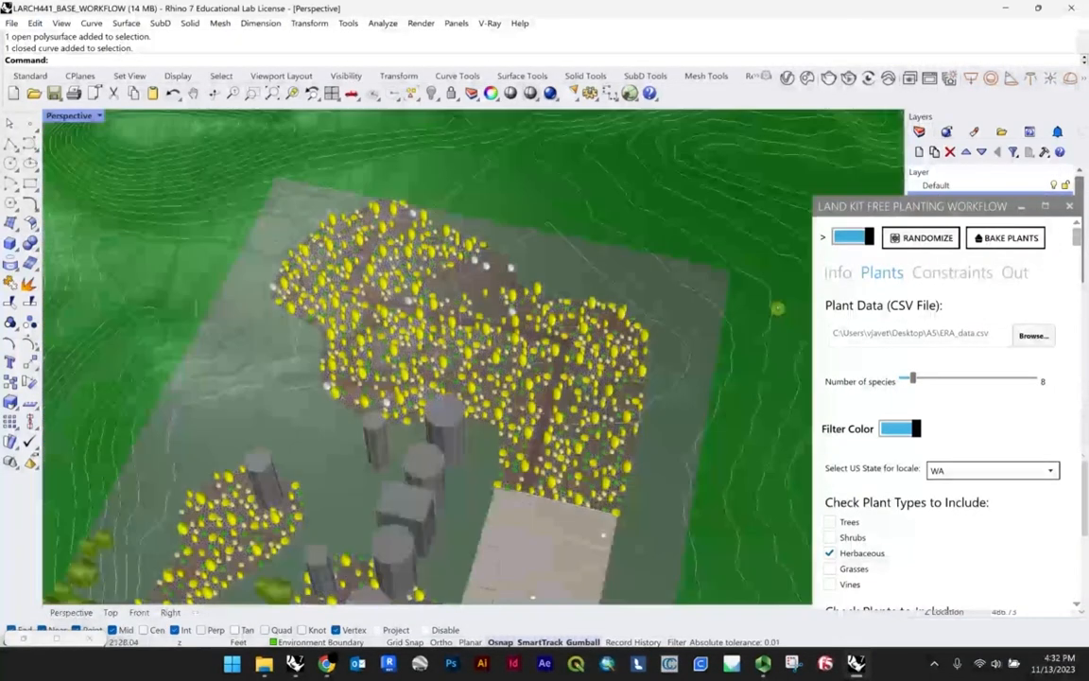
Step: Hide the green terrain mesh that surrounds the environment boundary area
scroll(771, 317, up, 5)
click(690, 314)
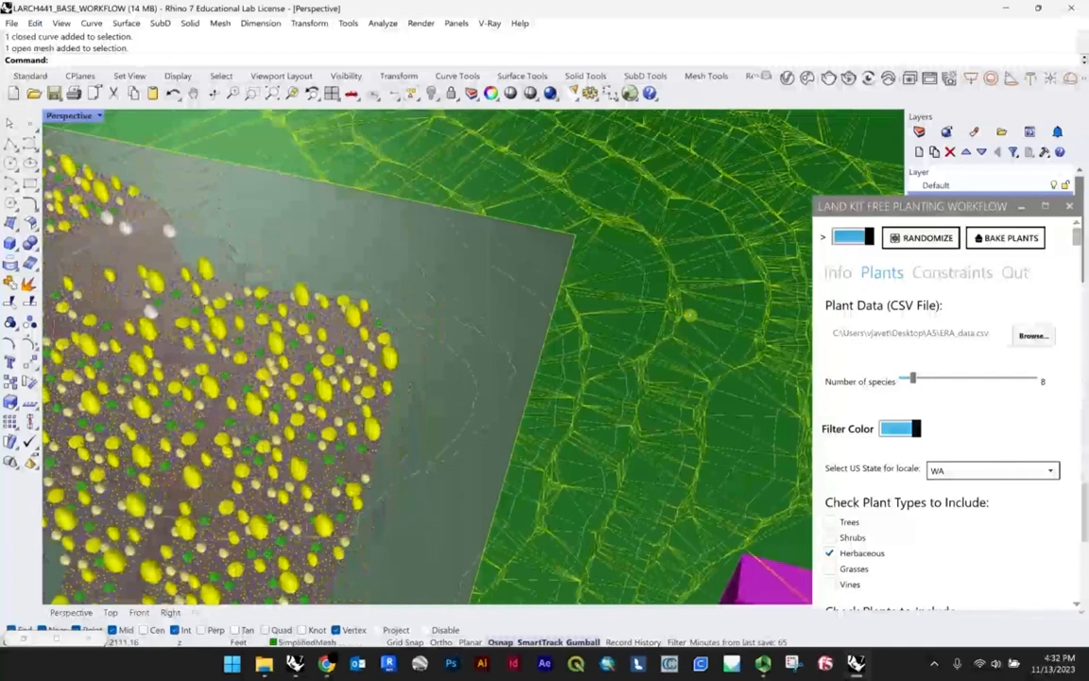
key(ctrl+h)
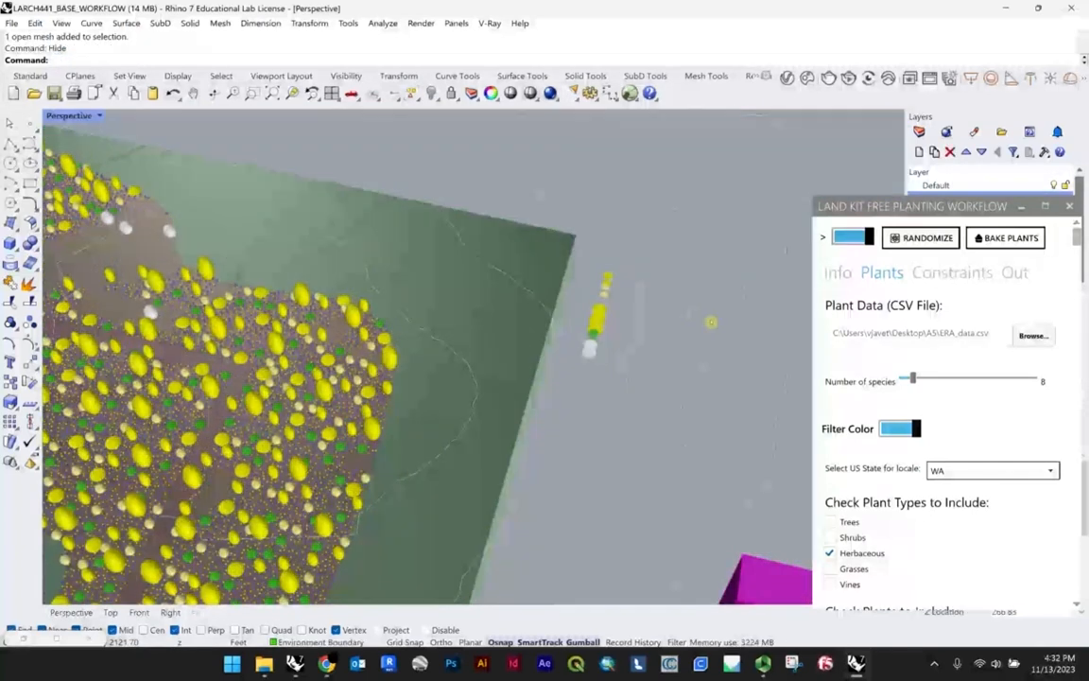
Step: Inspect the row of sample plant symbols beside the environment boundary and compare it with the whole planting layout
scroll(676, 286, up, 4)
right_drag(693, 323, 693, 258)
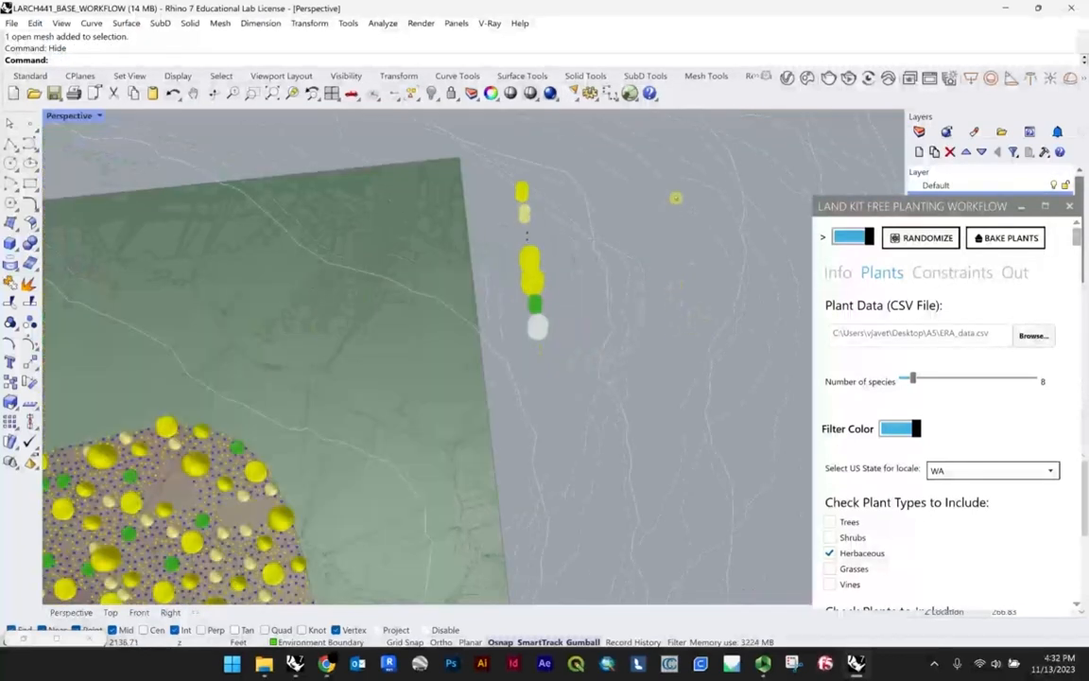
scroll(675, 197, up, 3)
scroll(661, 288, up, 3)
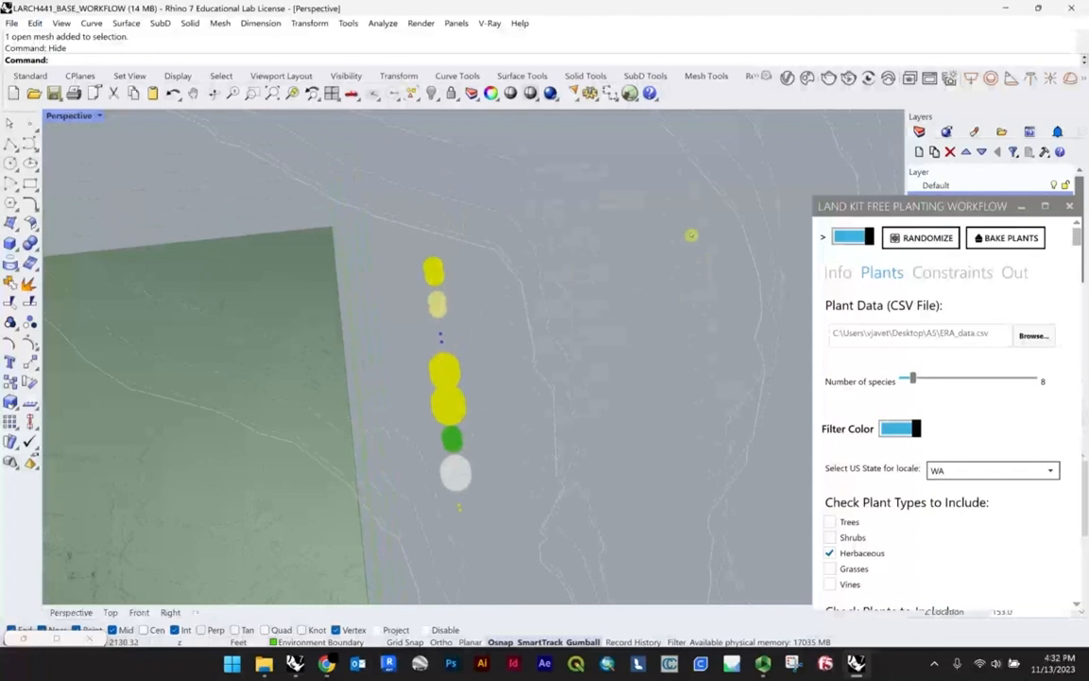
scroll(600, 233, down, 3)
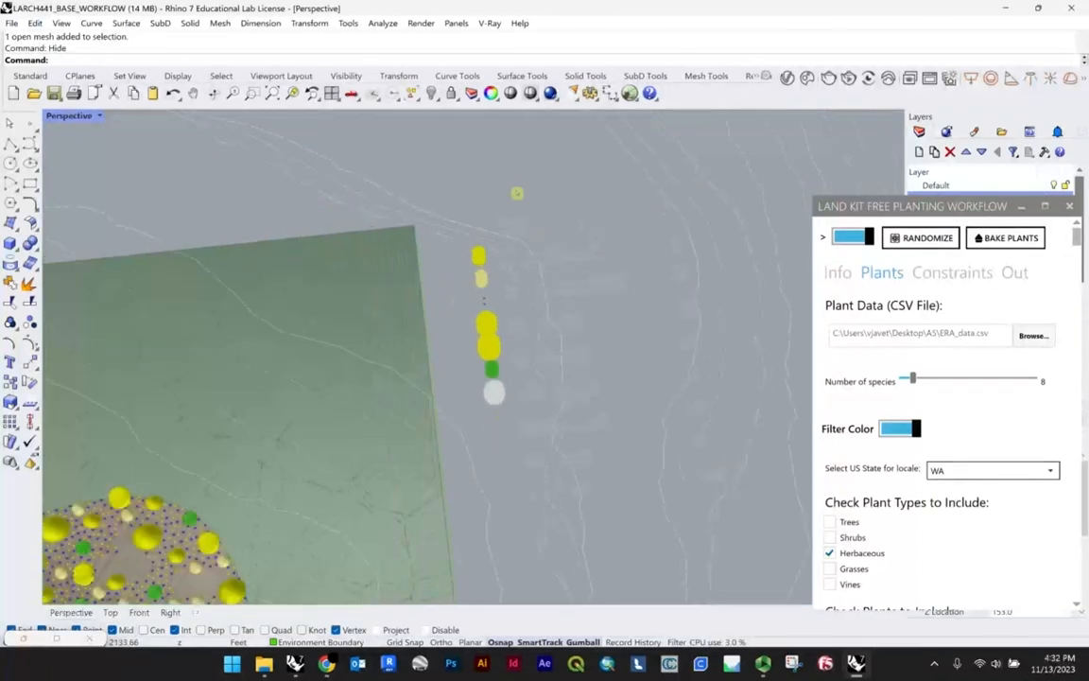
scroll(547, 374, down, 8)
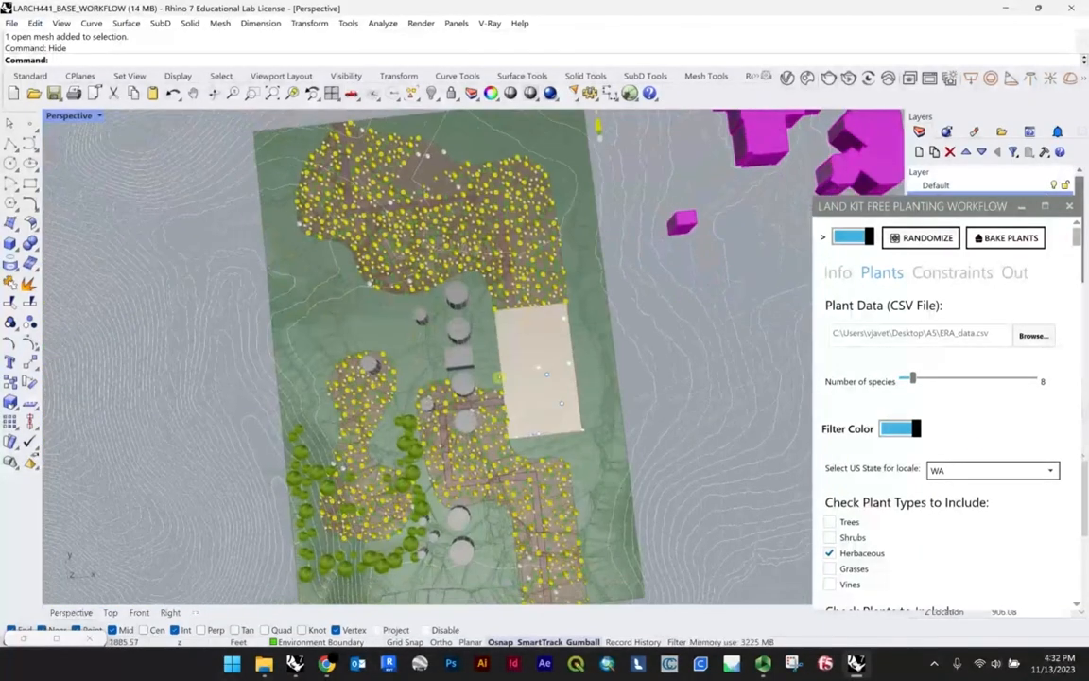
right_drag(499, 377, 296, 424)
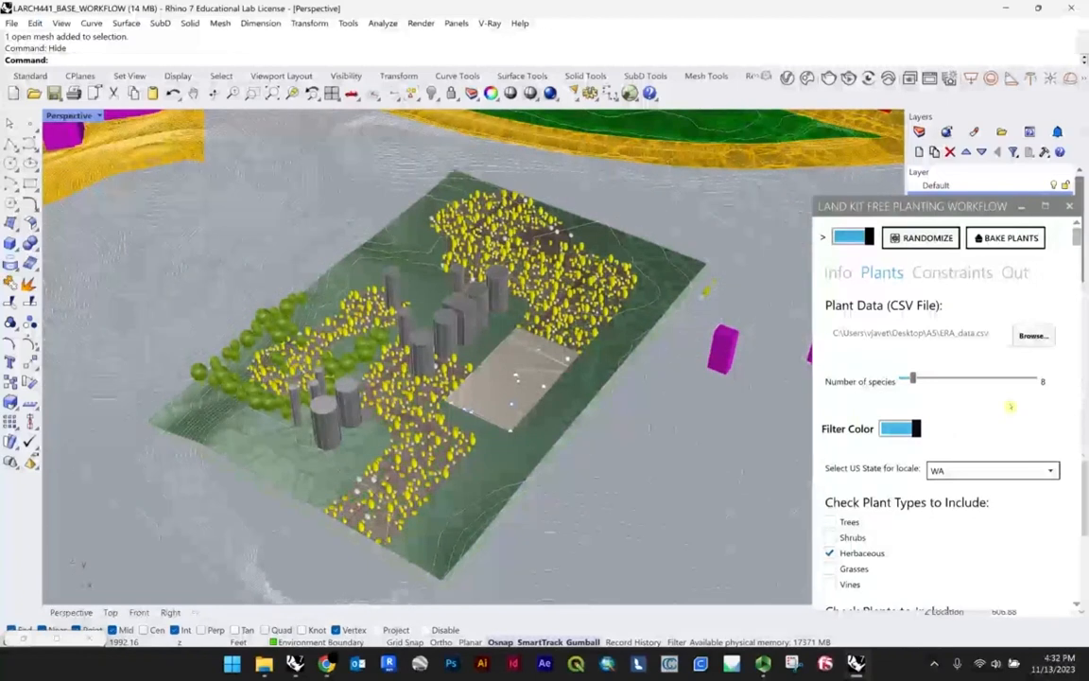
Step: Look through the plant type options and the alphabetical list of plants to include
scroll(1010, 406, down, 2)
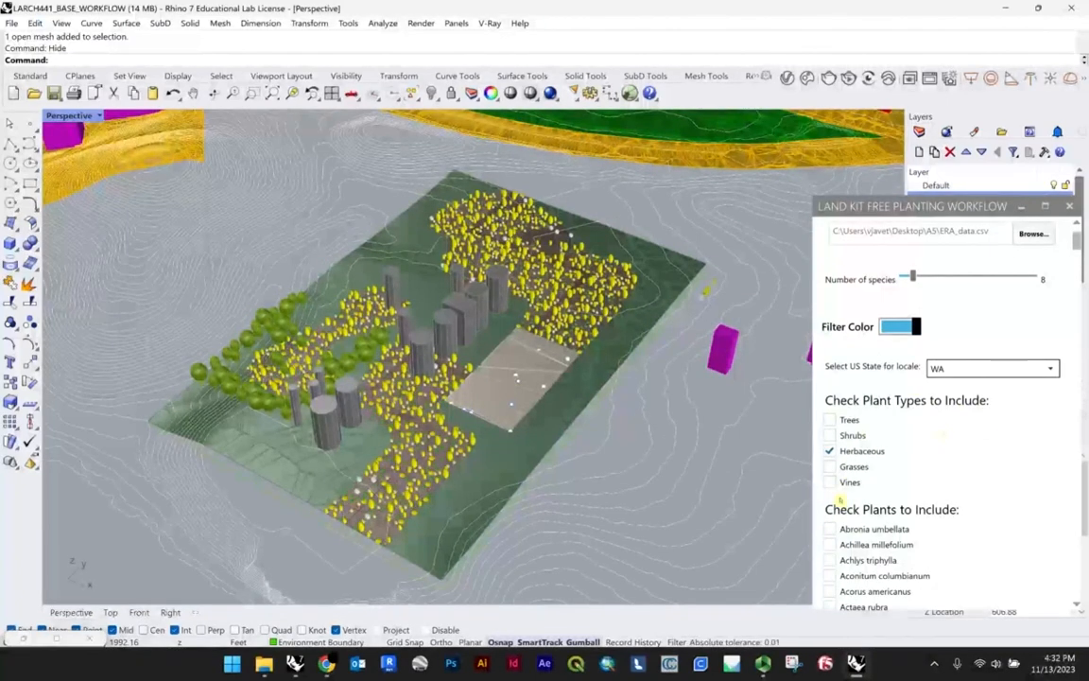
mouse_move(839, 499)
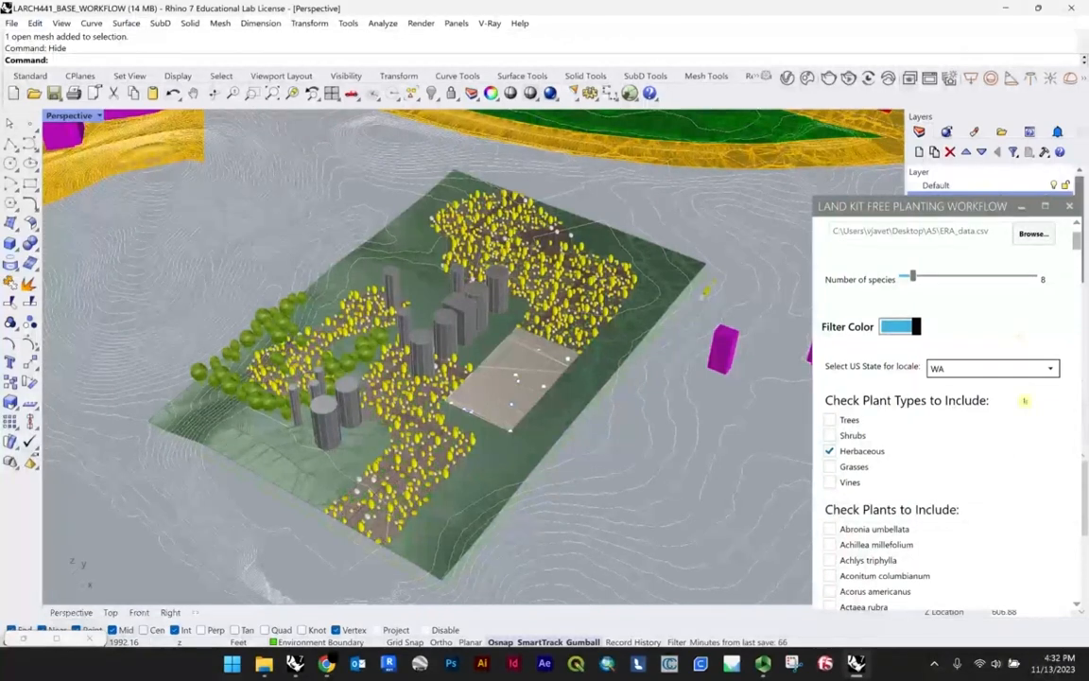
scroll(855, 405, down, 1)
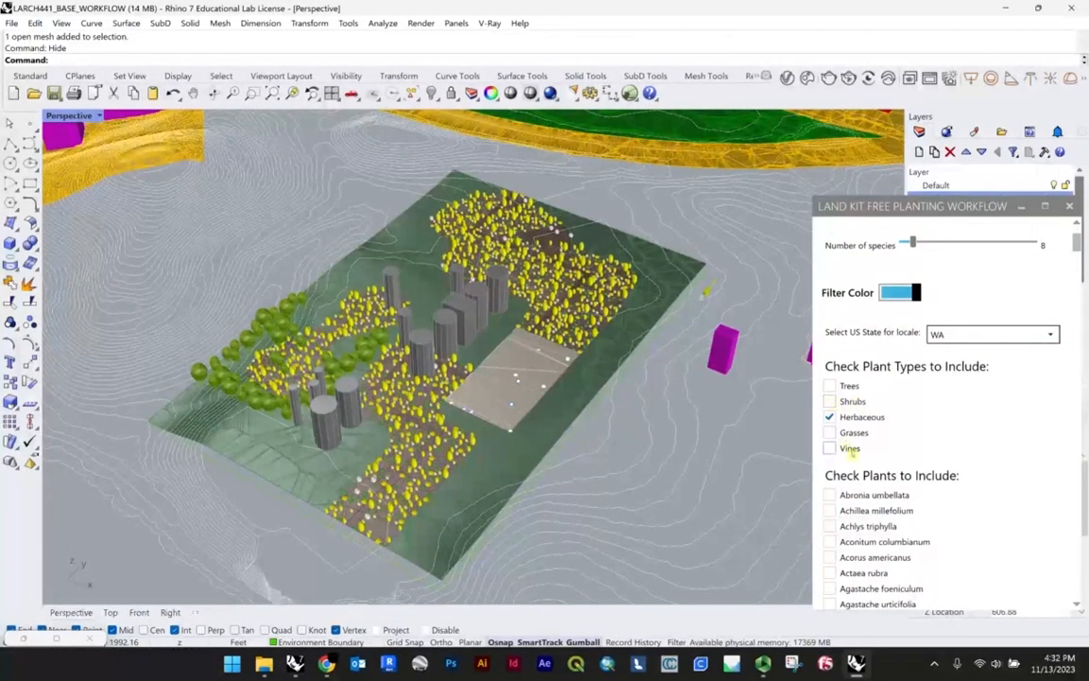
scroll(992, 414, up, 3)
scroll(1032, 384, down, 5)
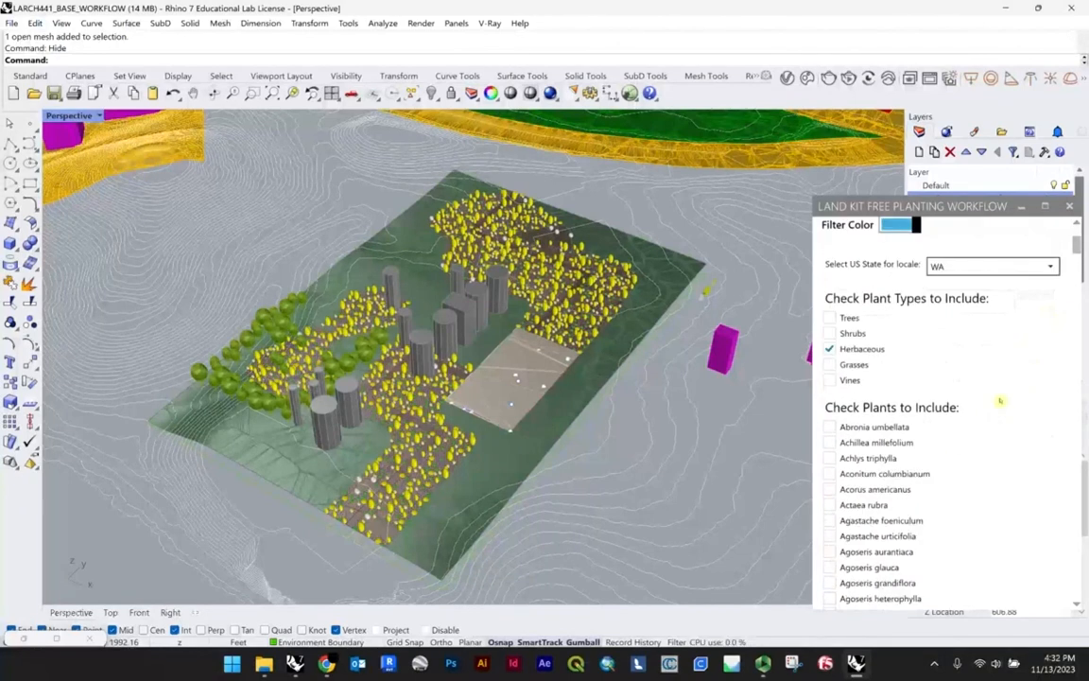
scroll(1000, 400, down, 2)
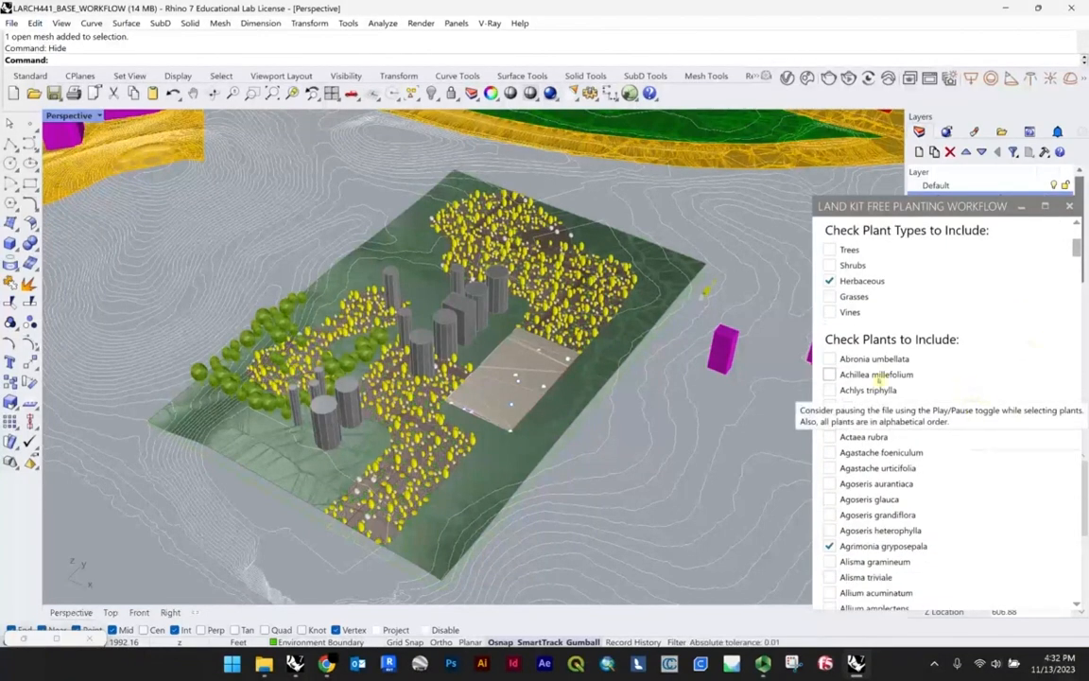
Step: Return to the plant data and species count settings, and examine the planting layout inside the environment boundary
mouse_move(1077, 247)
mouse_down()
mouse_move(1052, 544)
mouse_move(1062, 245)
mouse_up()
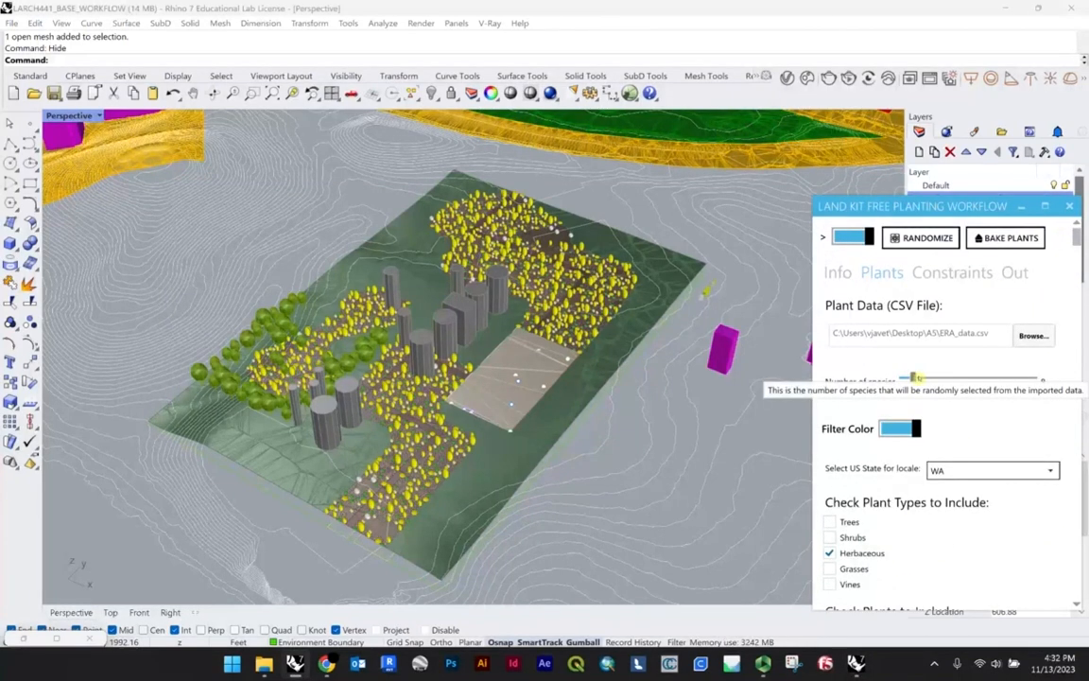
click(616, 452)
scroll(526, 343, up, 2)
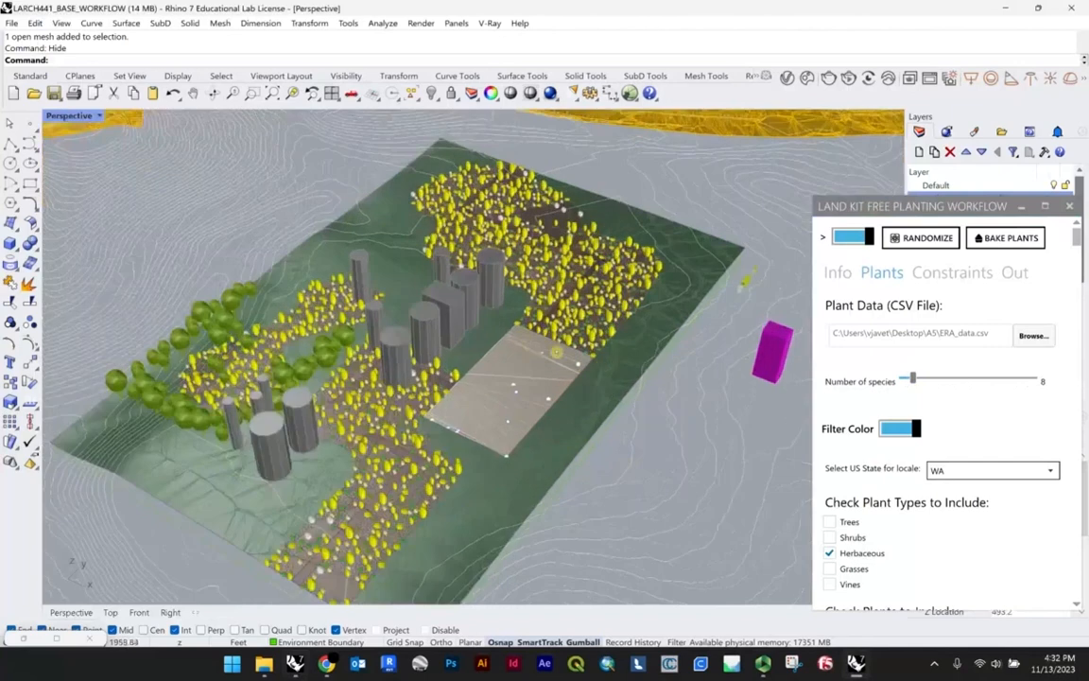
scroll(527, 342, down, 2)
scroll(526, 342, down, 3)
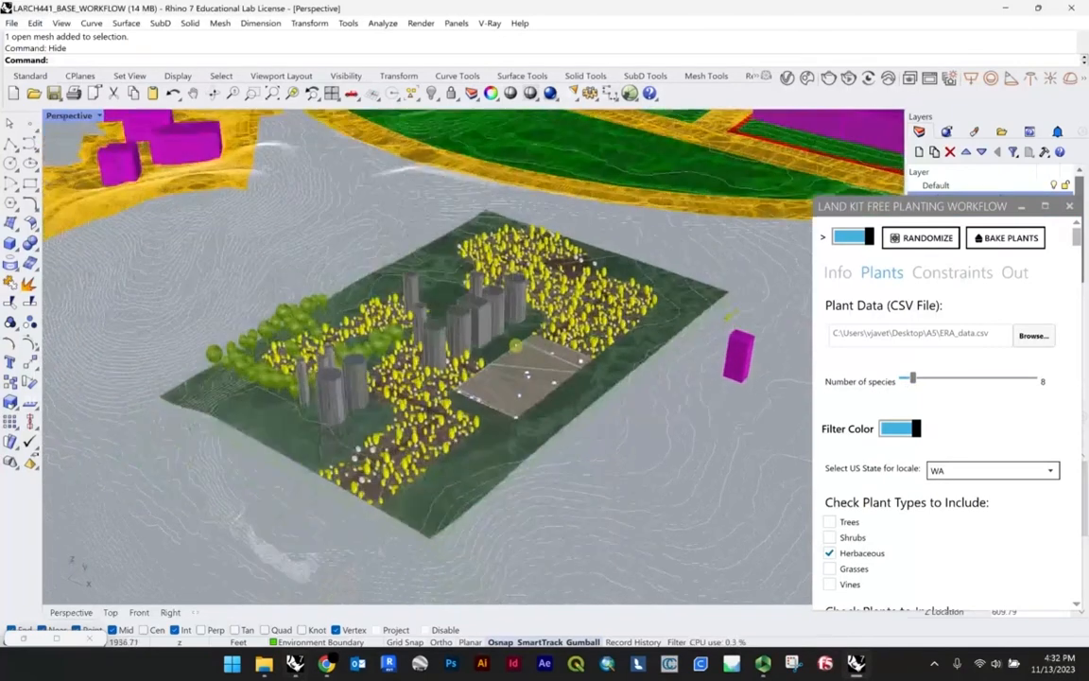
right_drag(515, 347, 508, 345)
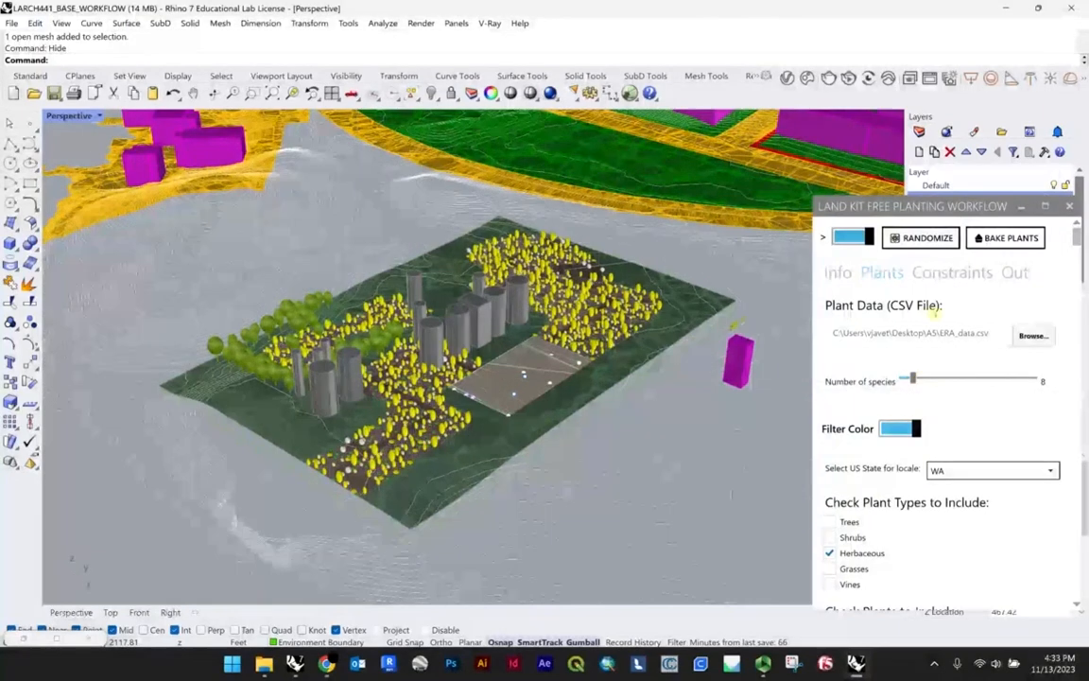
scroll(511, 312, up, 3)
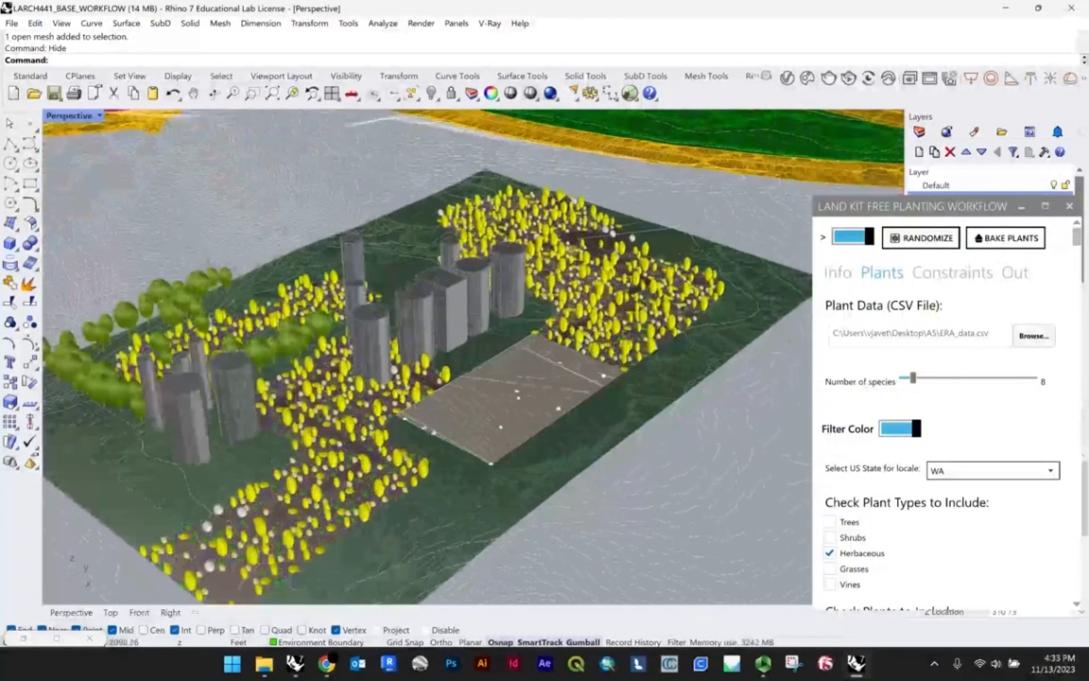
Step: Review the planting workflow's output settings, including the available output types for baked plants
click(952, 272)
click(1015, 273)
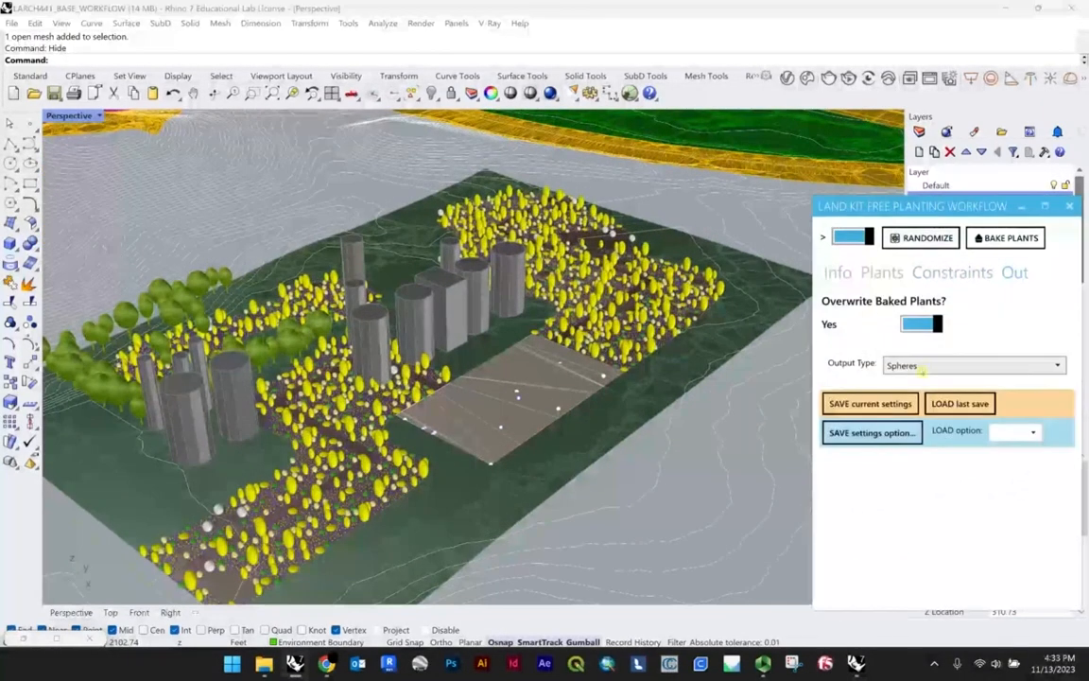
click(924, 366)
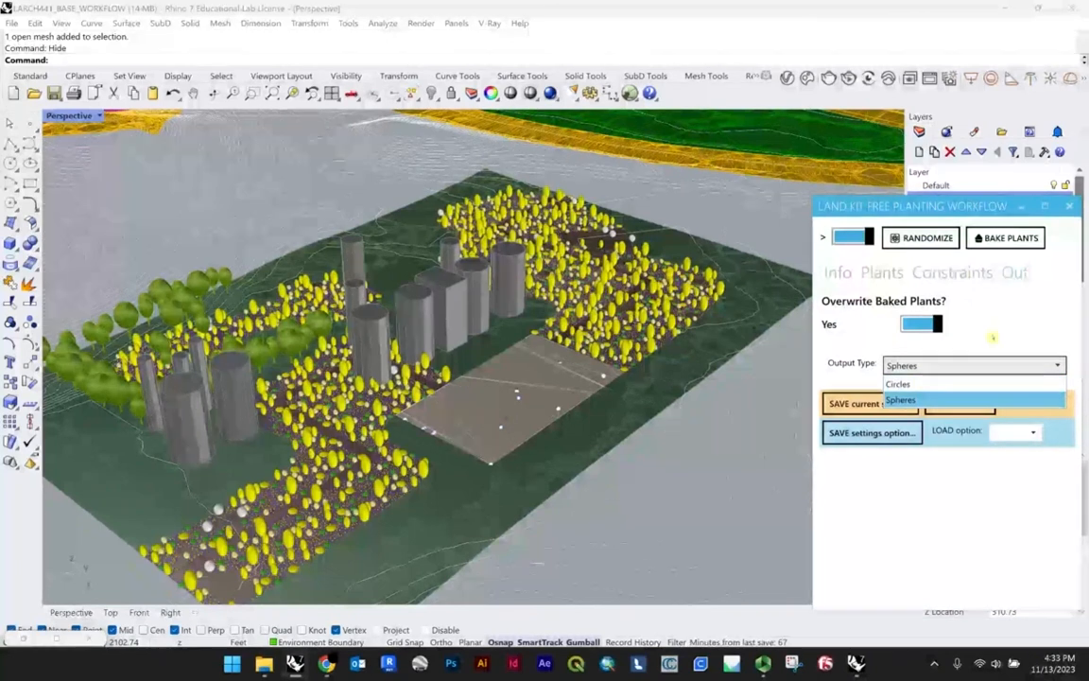
click(850, 357)
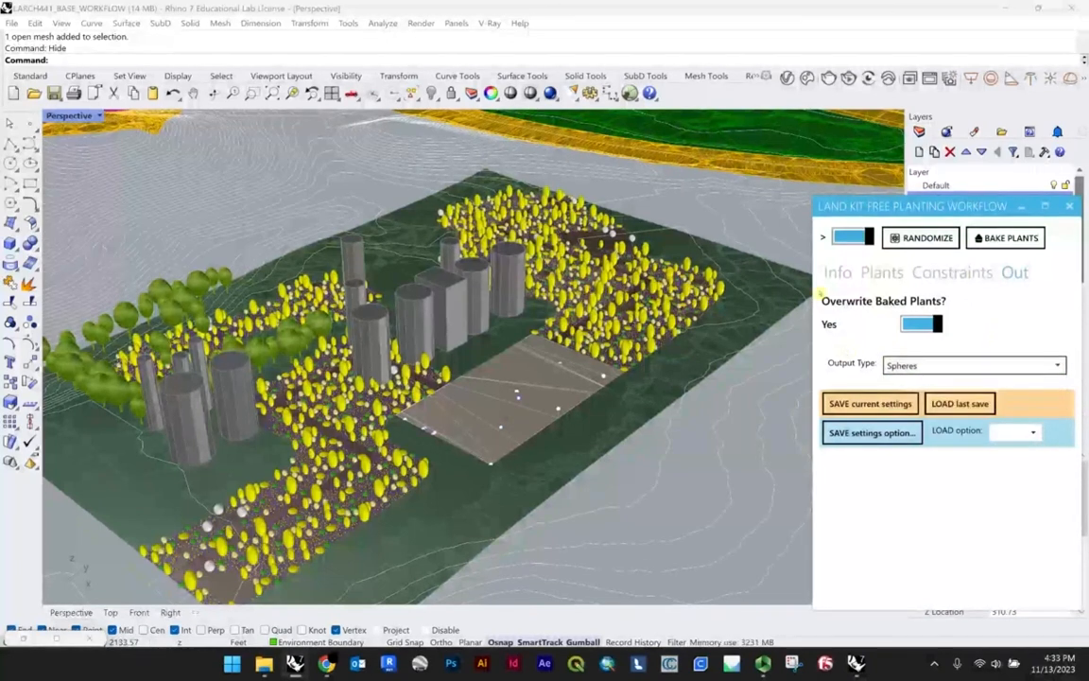
Step: Show the hidden terrain mesh around the environment boundary again
scroll(588, 391, down, 6)
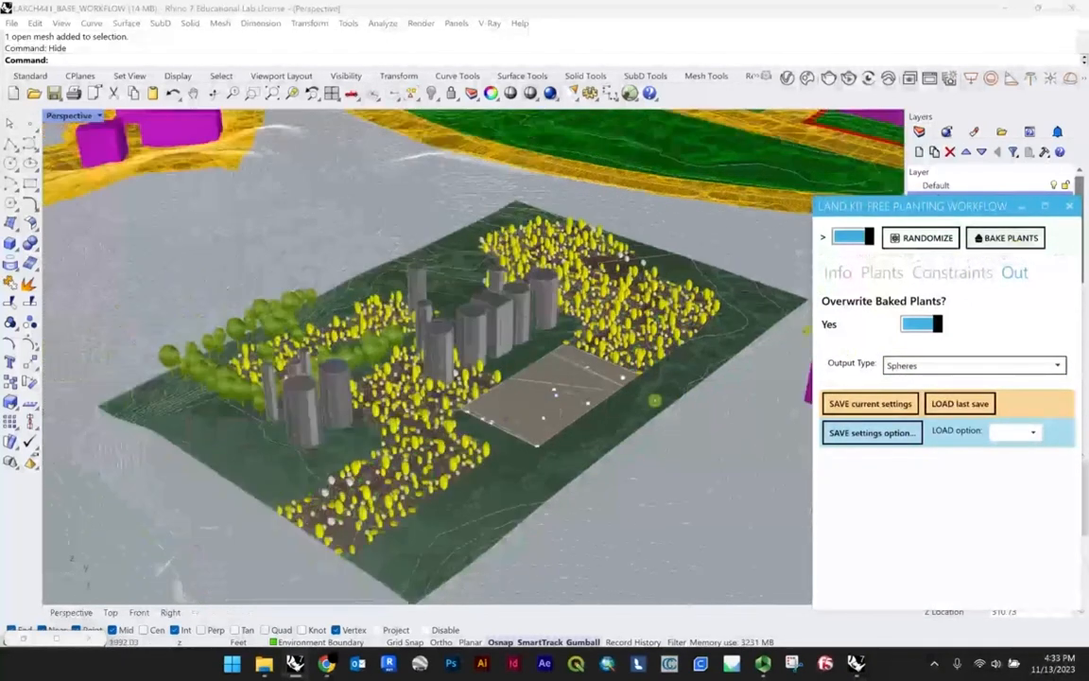
right_drag(574, 404, 719, 320)
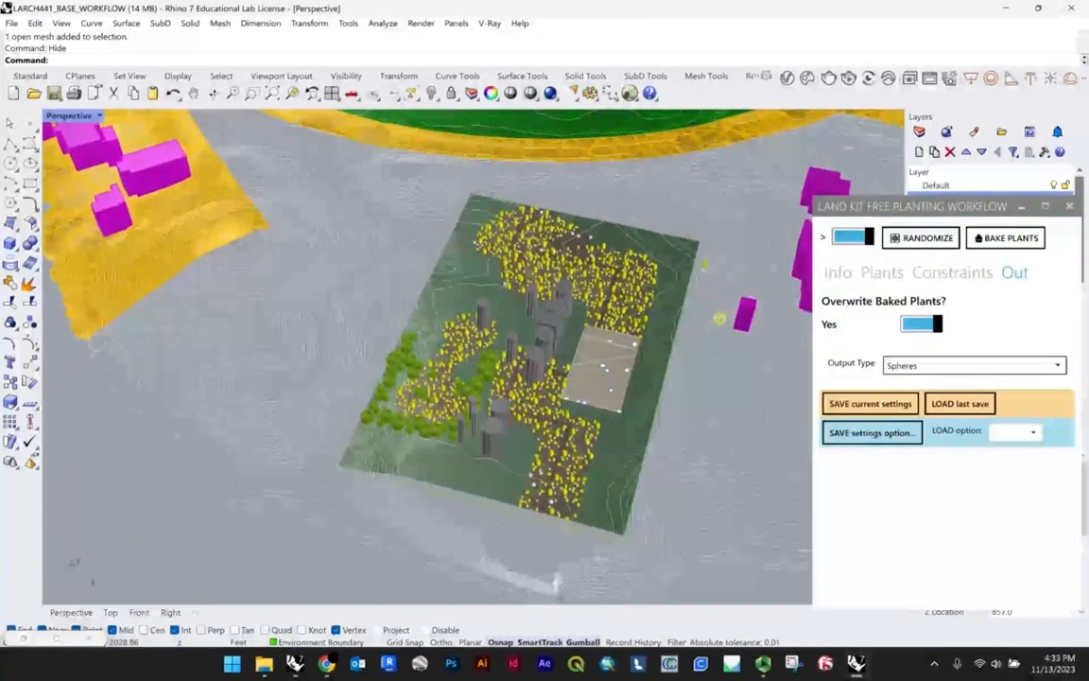
text(Show)
key(Return)
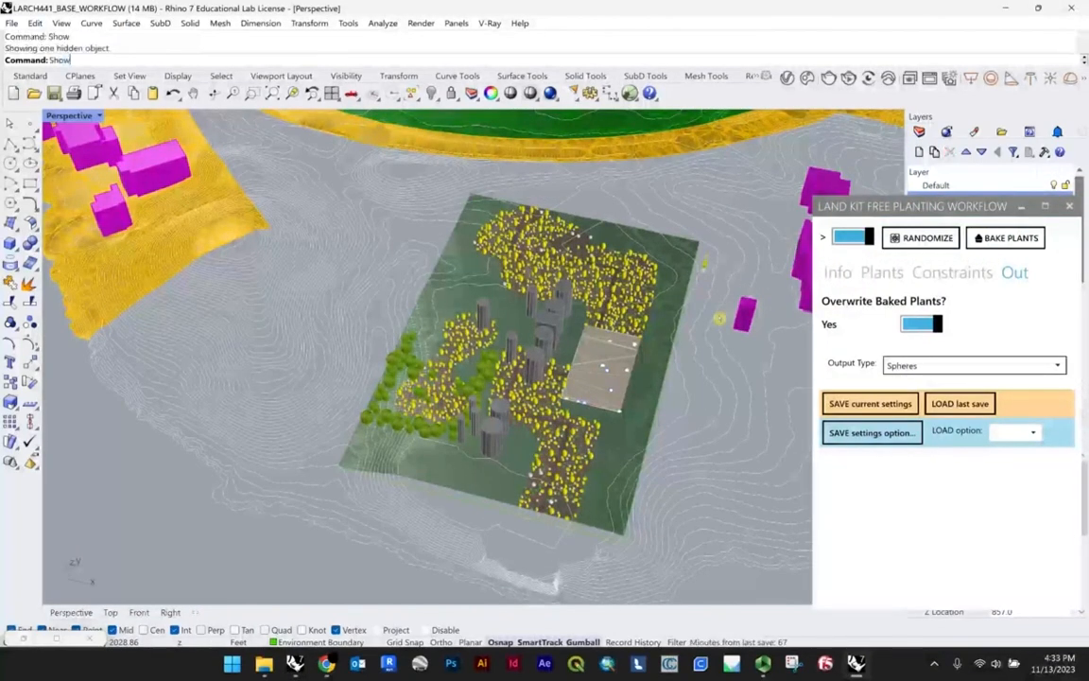
Step: Examine the planting areas, trees and building volumes against the surrounding green terrain from several angles
scroll(492, 340, up, 5)
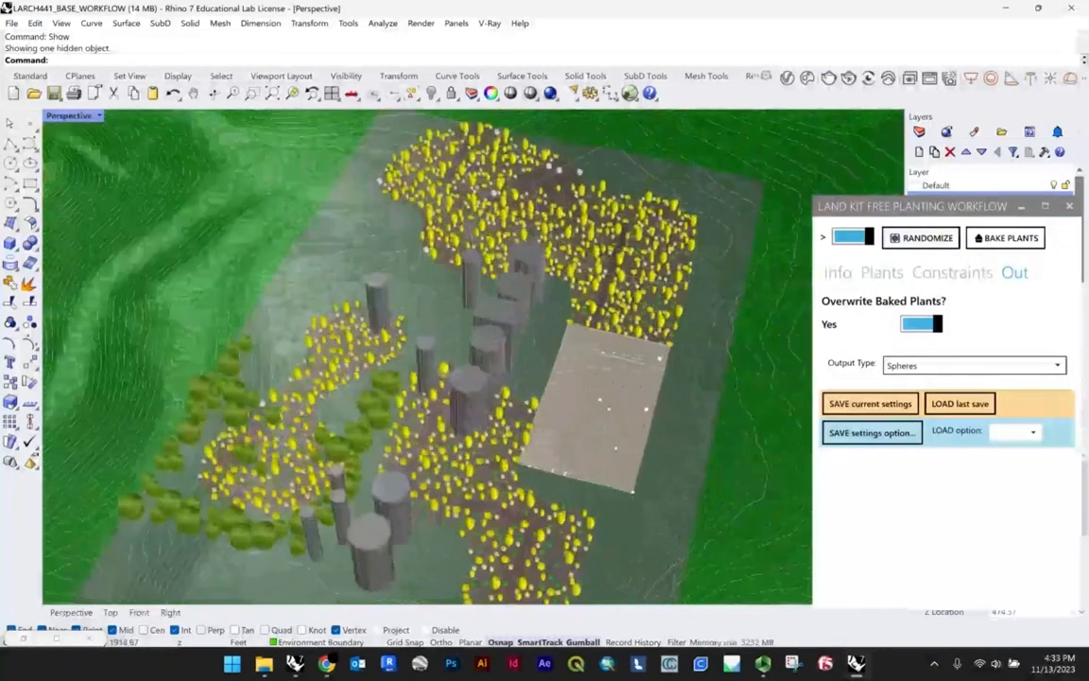
scroll(379, 333, down, 5)
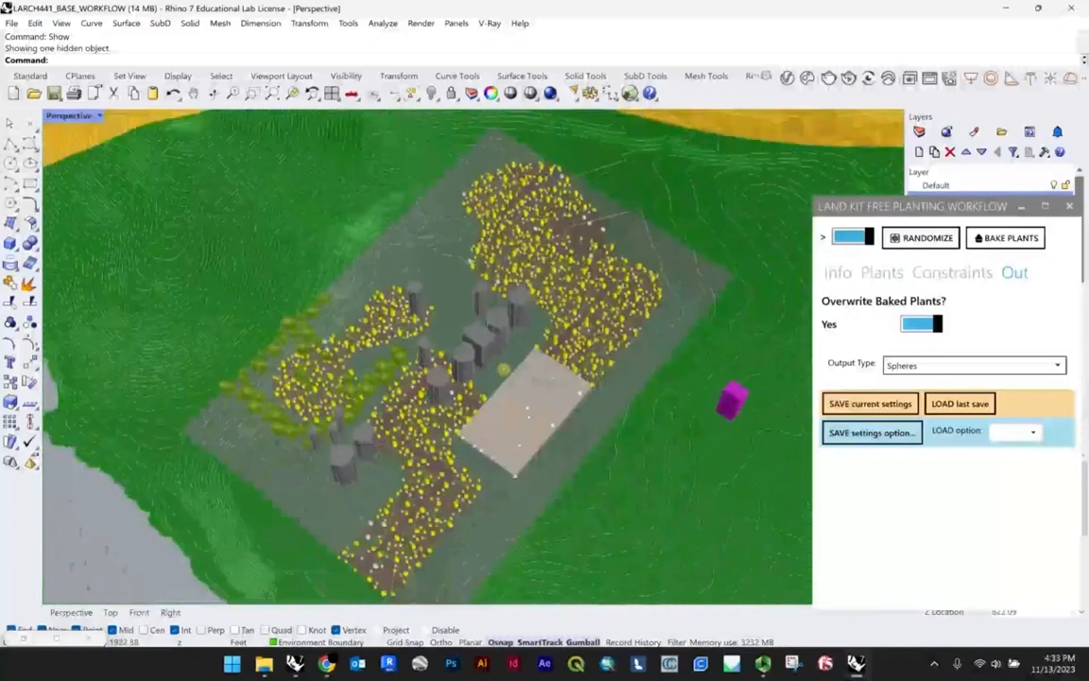
right_drag(450, 333, 445, 283)
scroll(436, 351, up, 4)
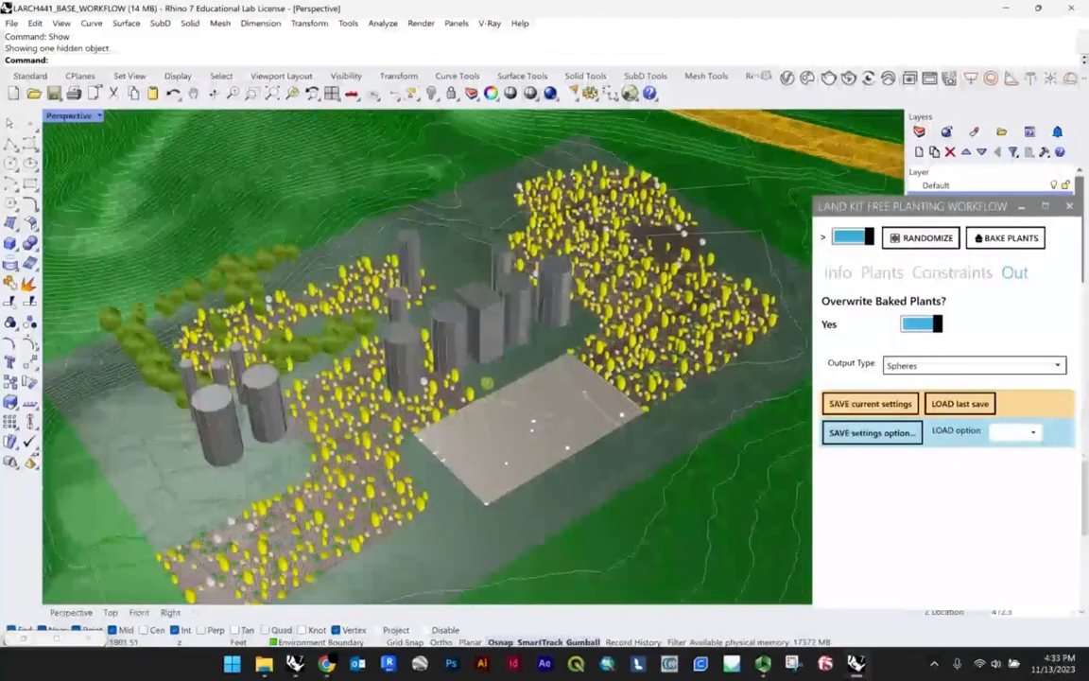
shift+right_drag(491, 357, 497, 325)
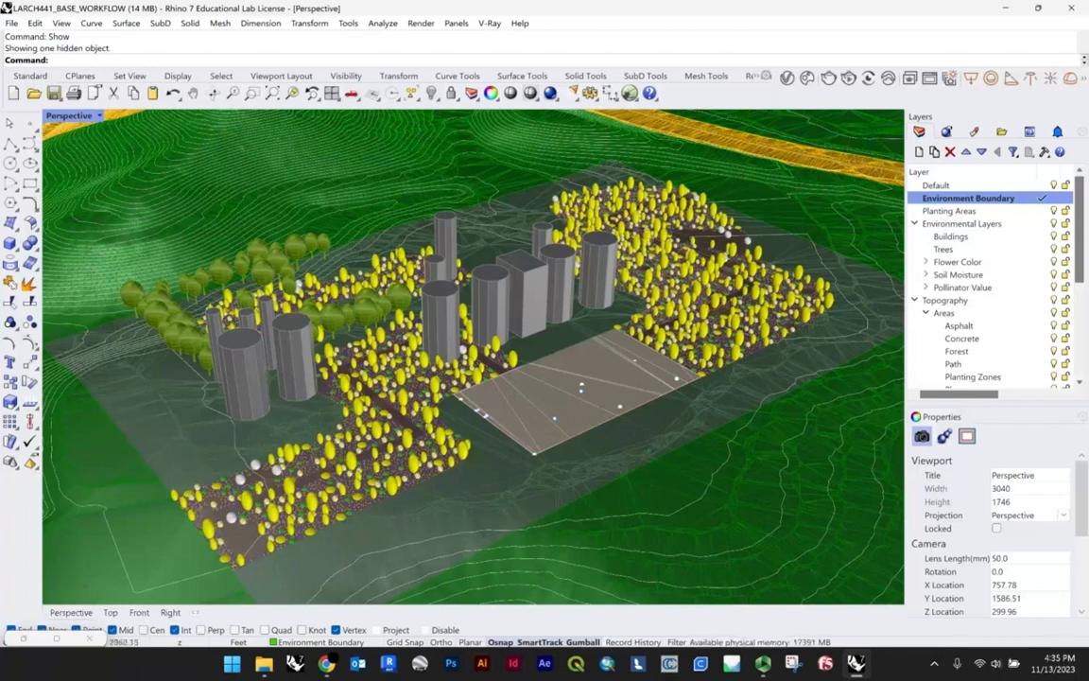
scroll(596, 421, down, 5)
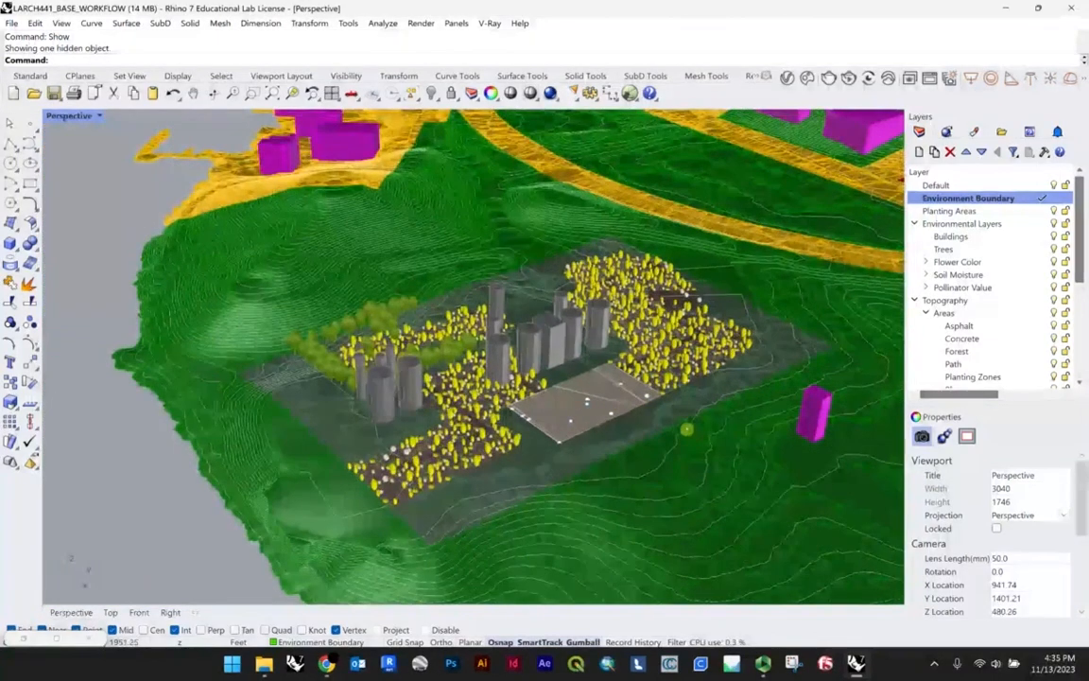
scroll(612, 450, up, 3)
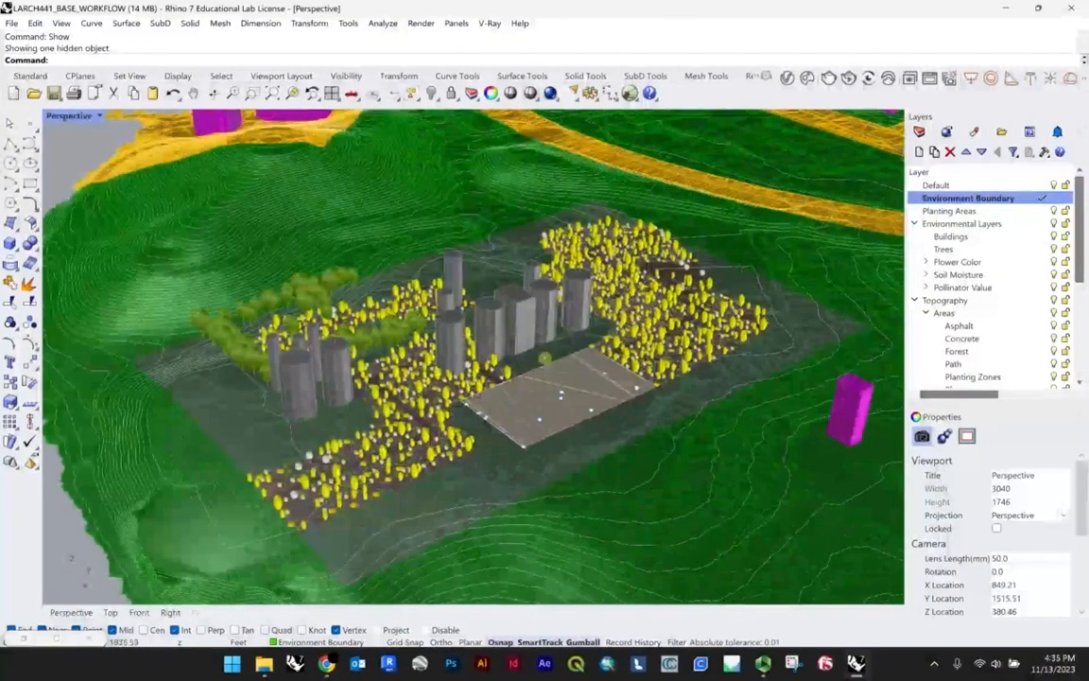
right_drag(624, 340, 437, 417)
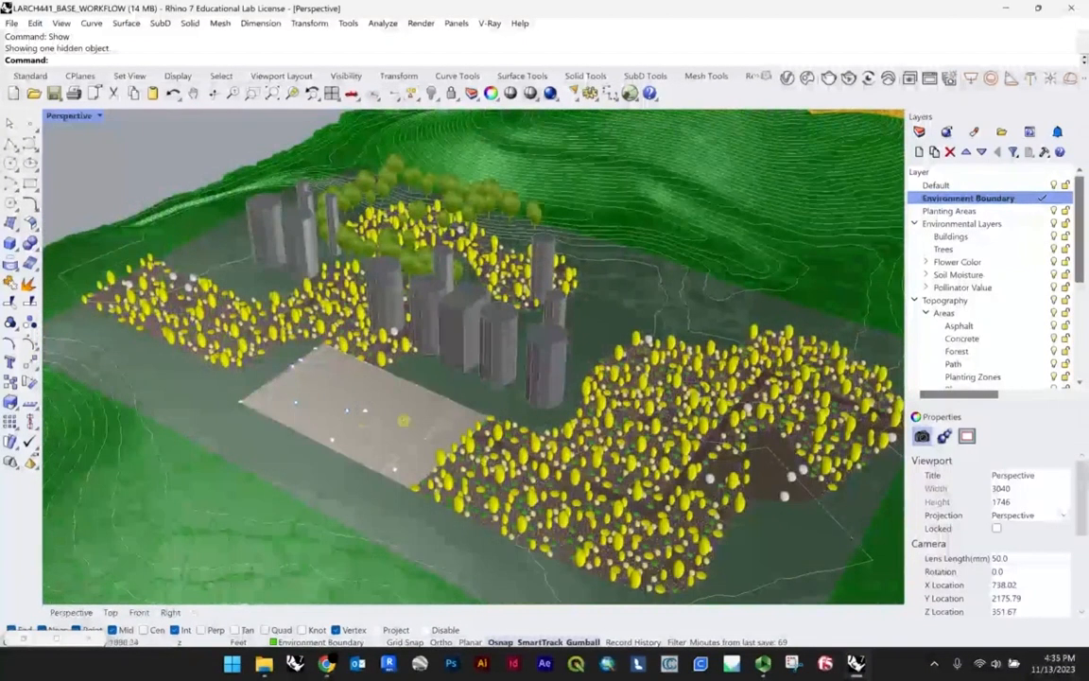
scroll(487, 359, down, 2)
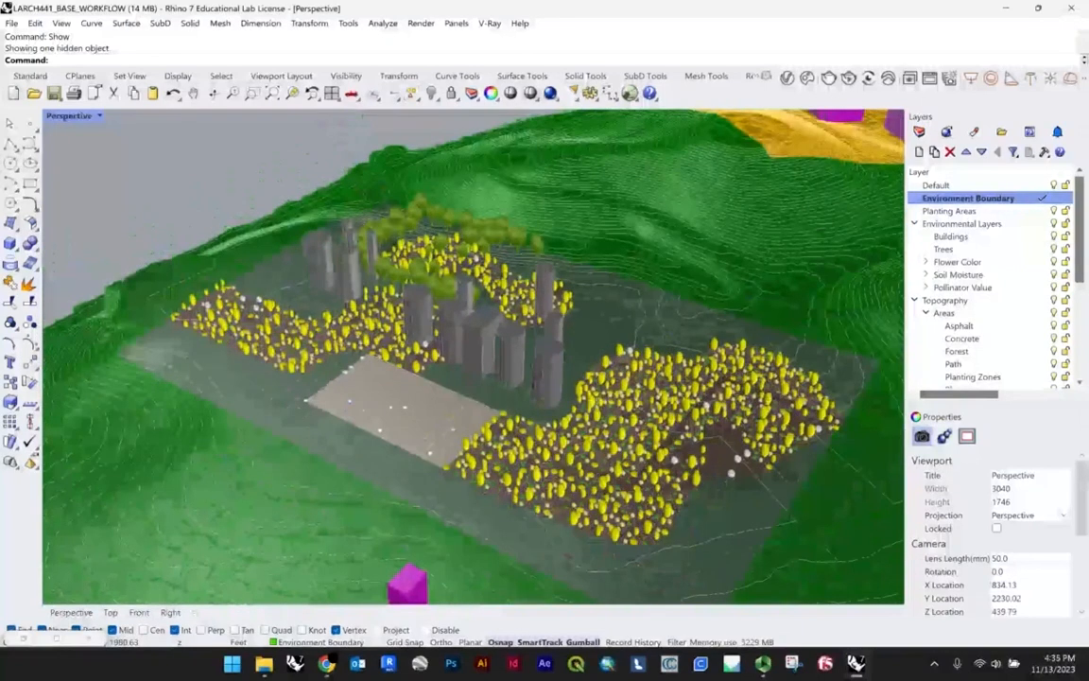
right_drag(540, 353, 523, 303)
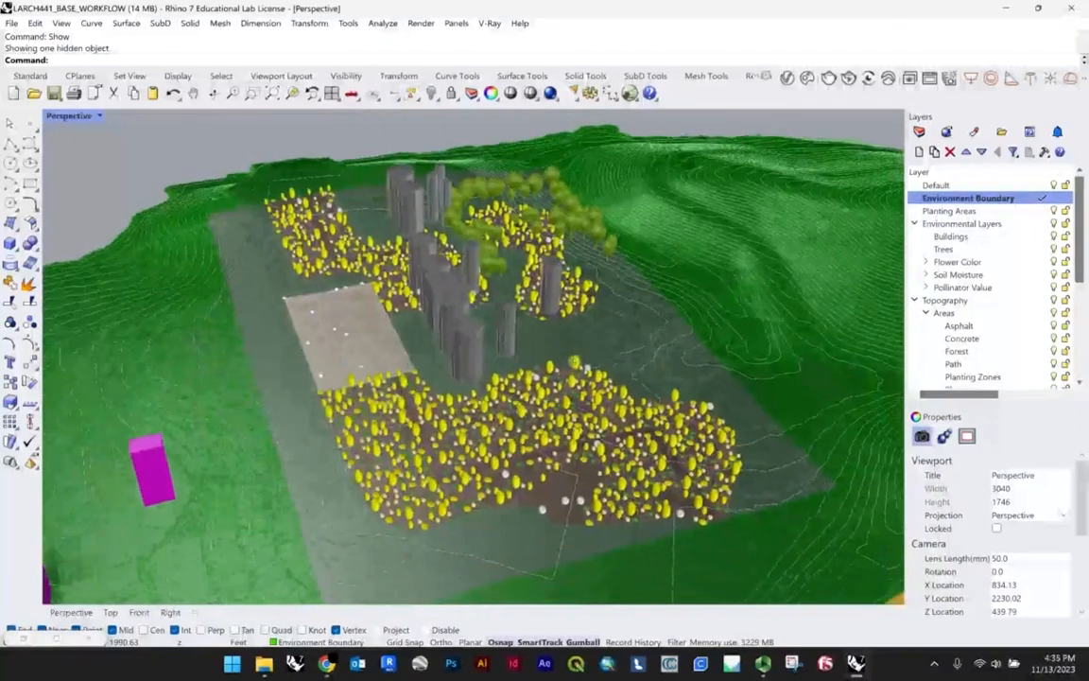